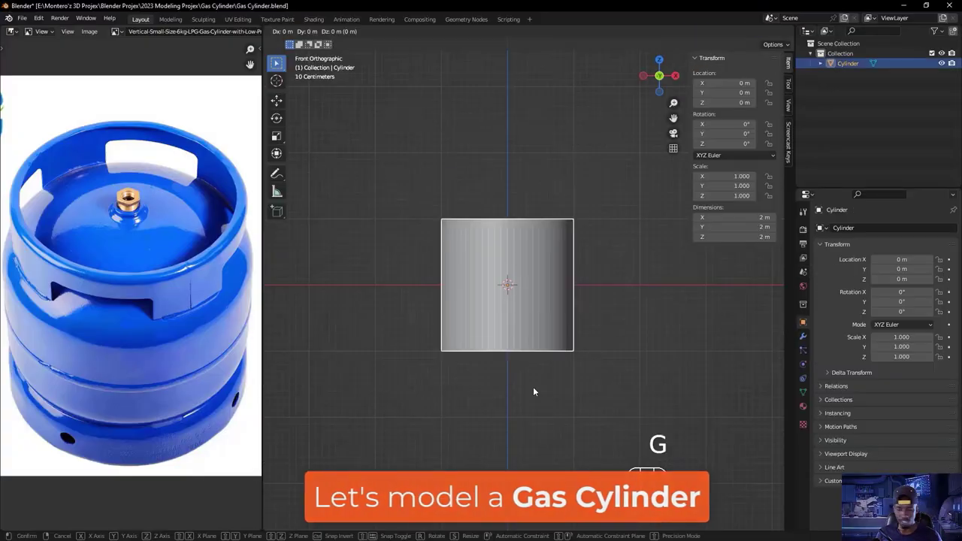
key(Tab)
middle_drag(533, 386, 547, 223)
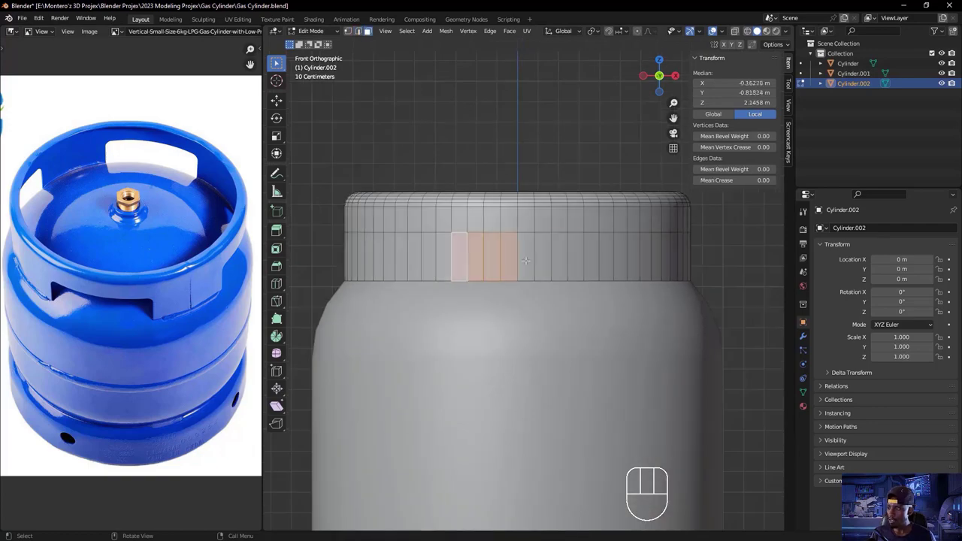
shift+click(589, 264)
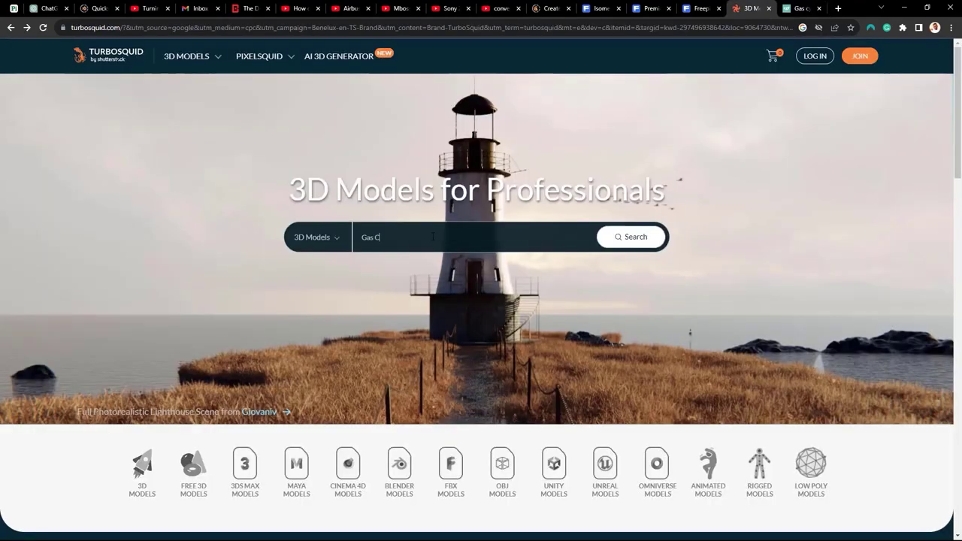
- Search TurboSquid's 3D models for "Gas Cylinder" and look through the results
text(ylinder)
key(Return)
scroll(461, 414, down, 3)
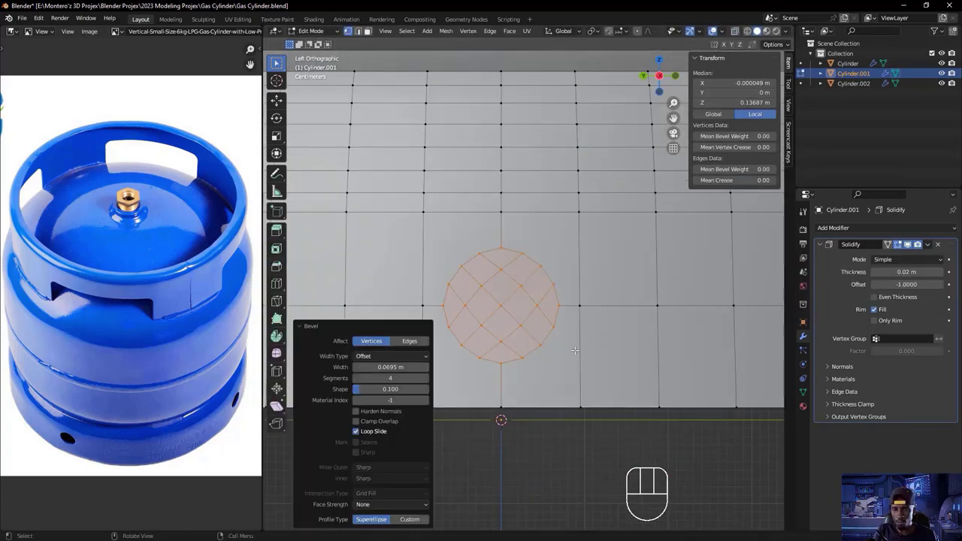
key(ctrl+s)
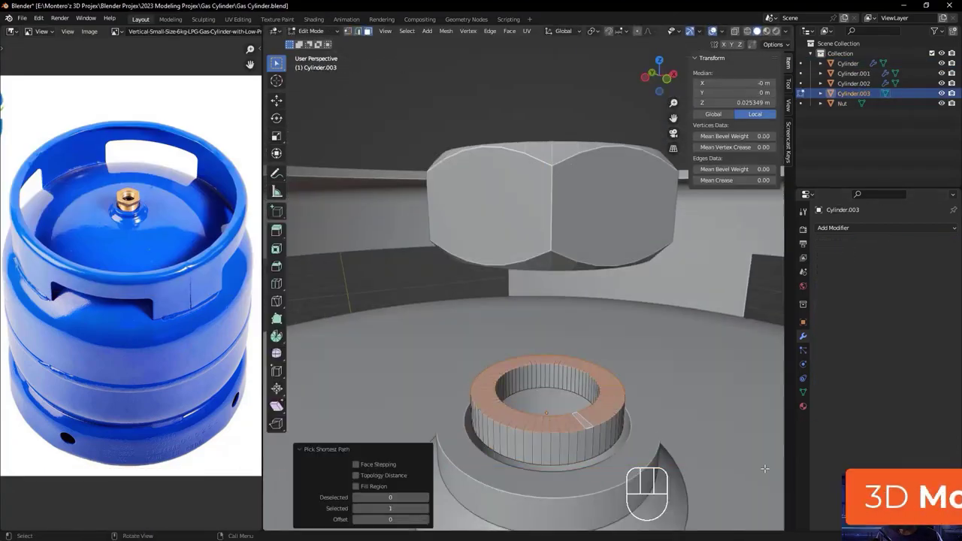
key(e)
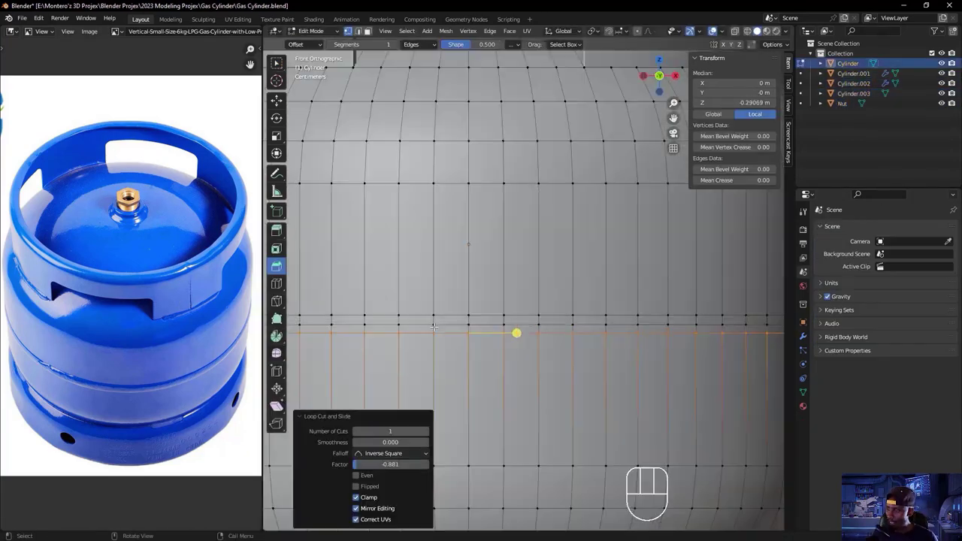
key(e)
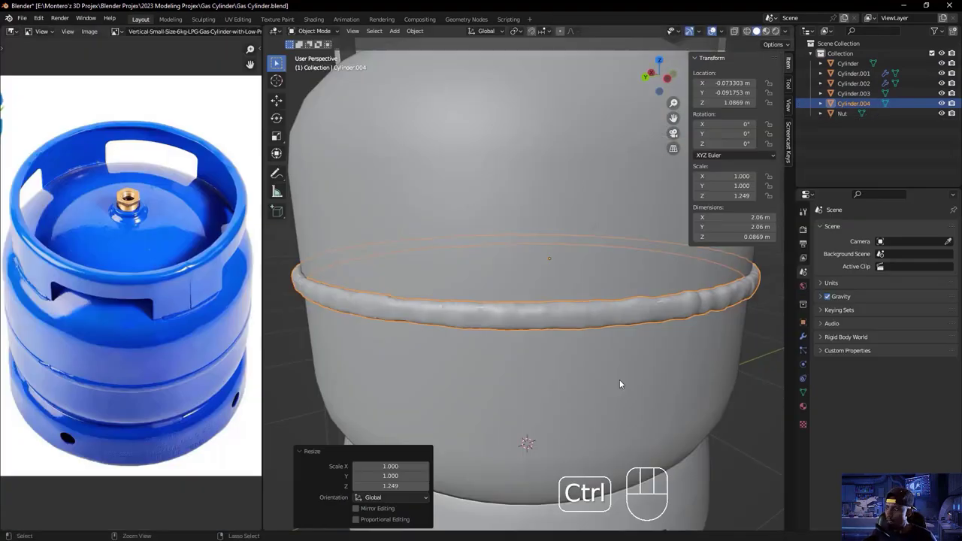
shift+middle_drag(619, 379, 563, 298)
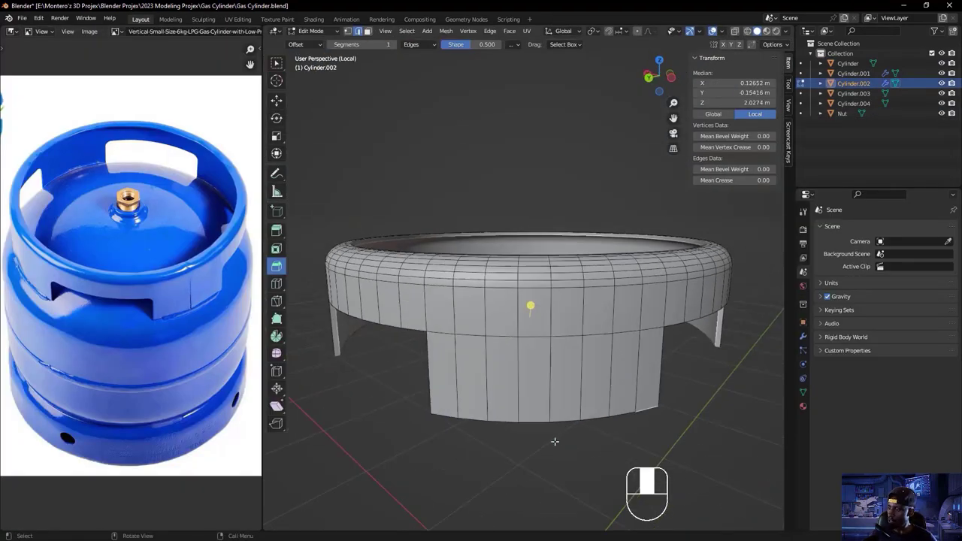
key(g)
key(KP_1)
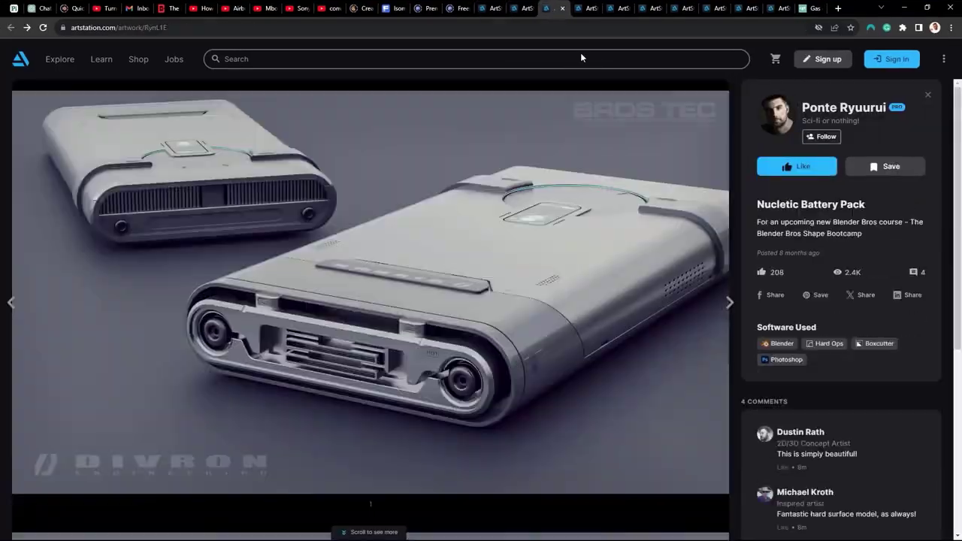
- Look through the open ArtStation artwork pages for hard-surface modeling examples
click(578, 8)
click(611, 8)
click(643, 8)
click(676, 8)
click(707, 9)
click(740, 8)
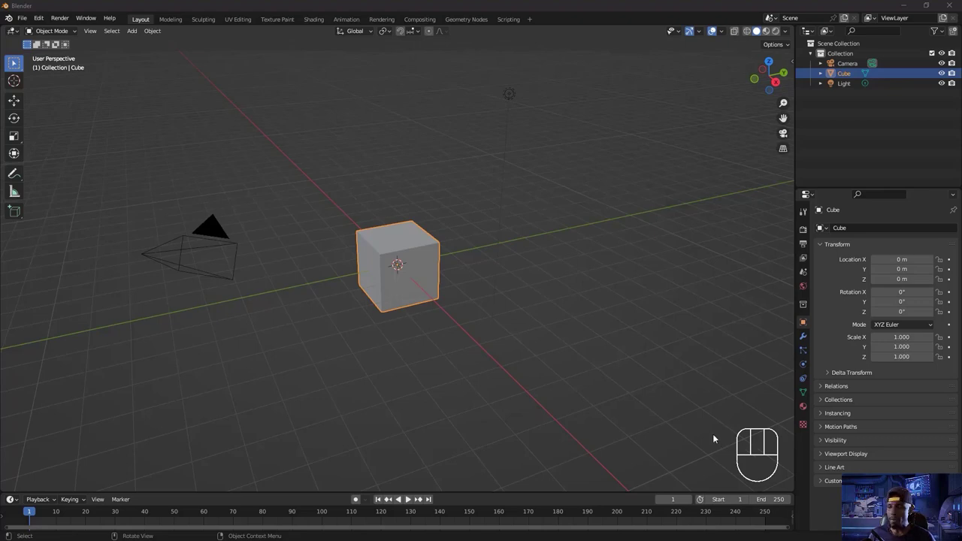
click(624, 402)
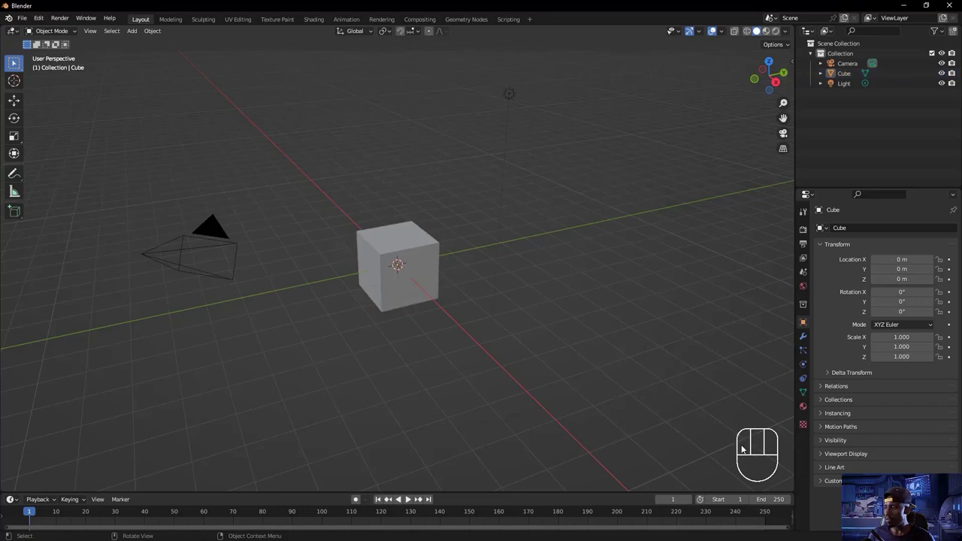
right_click(652, 402)
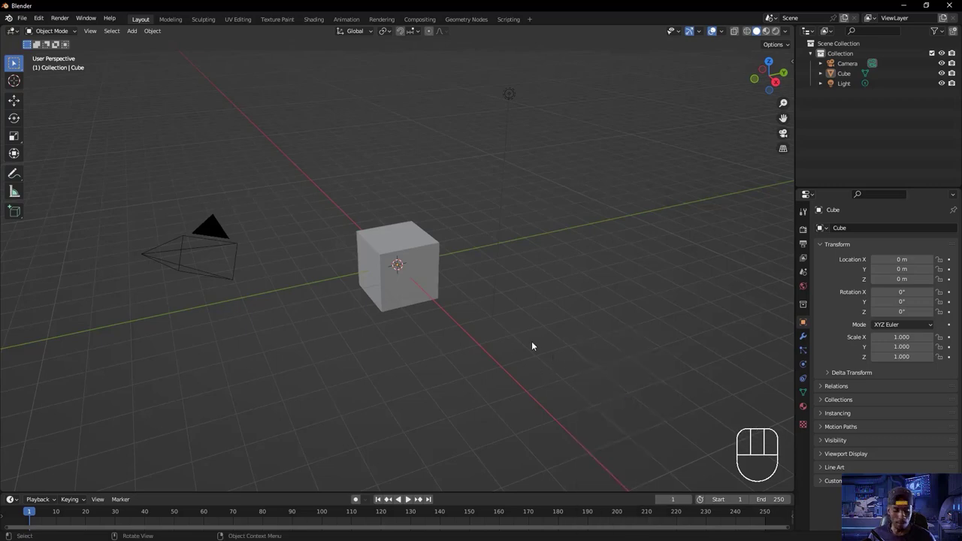
key(n)
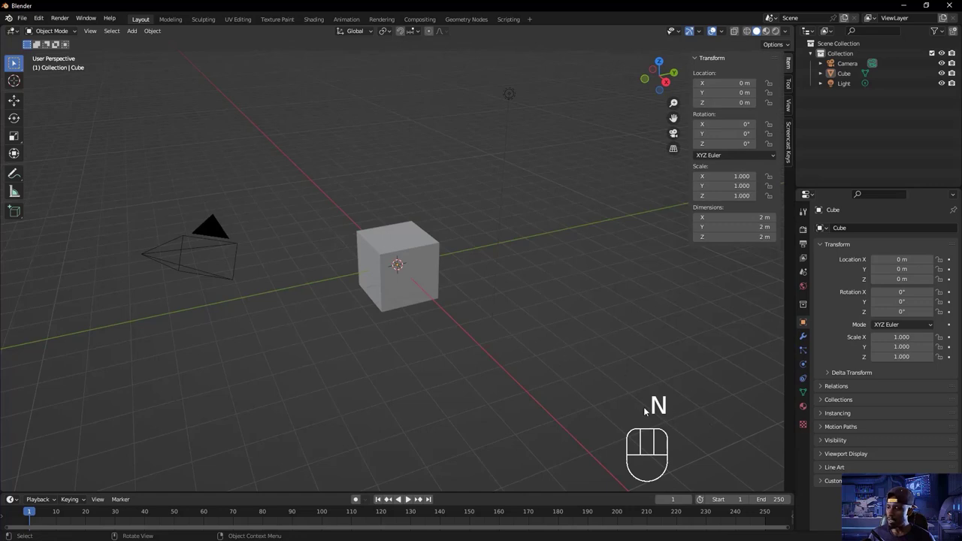
key(n)
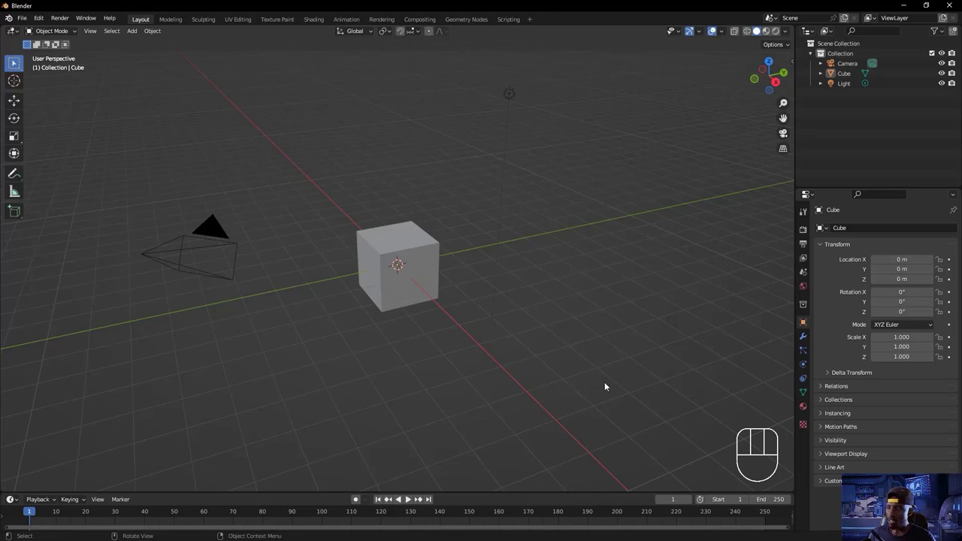
- Enable the Cavity option in the viewport's solid shading settings
click(785, 33)
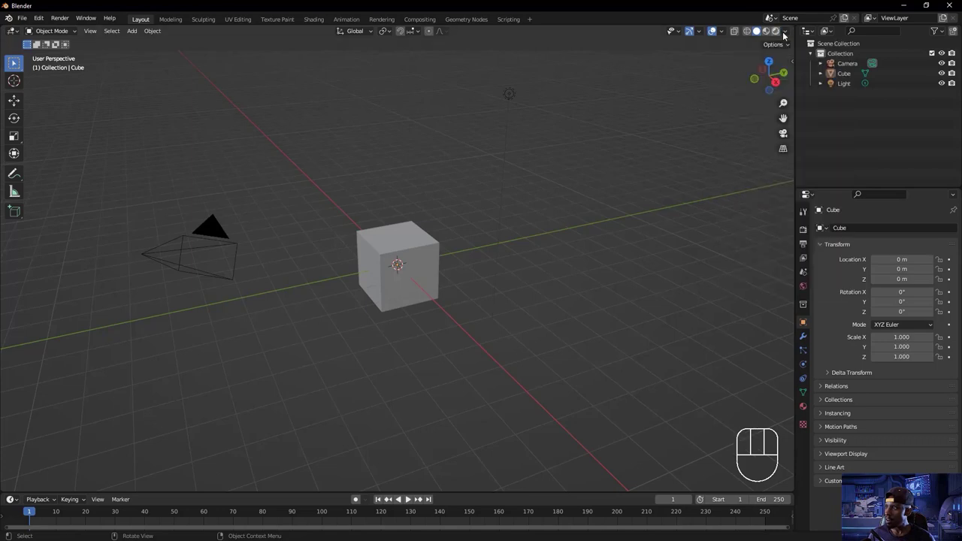
click(785, 32)
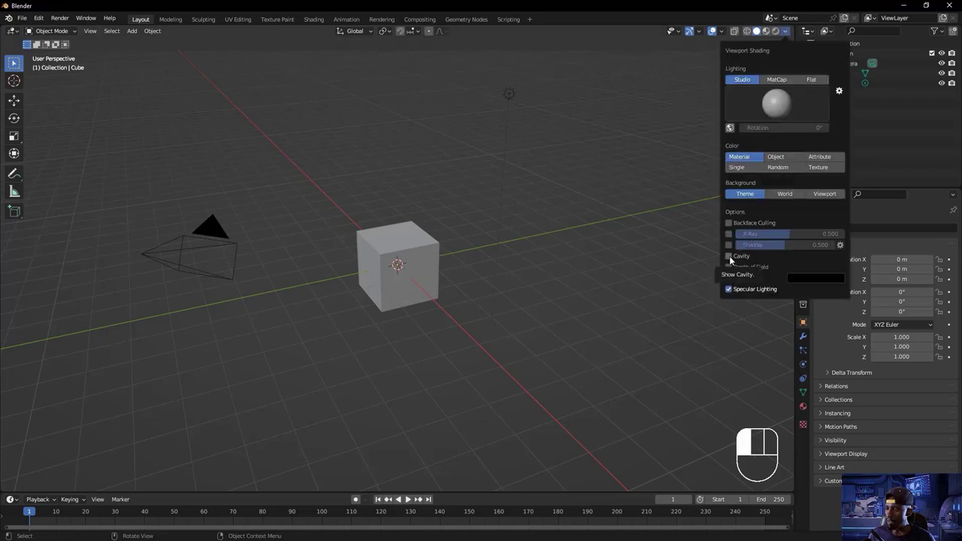
click(728, 257)
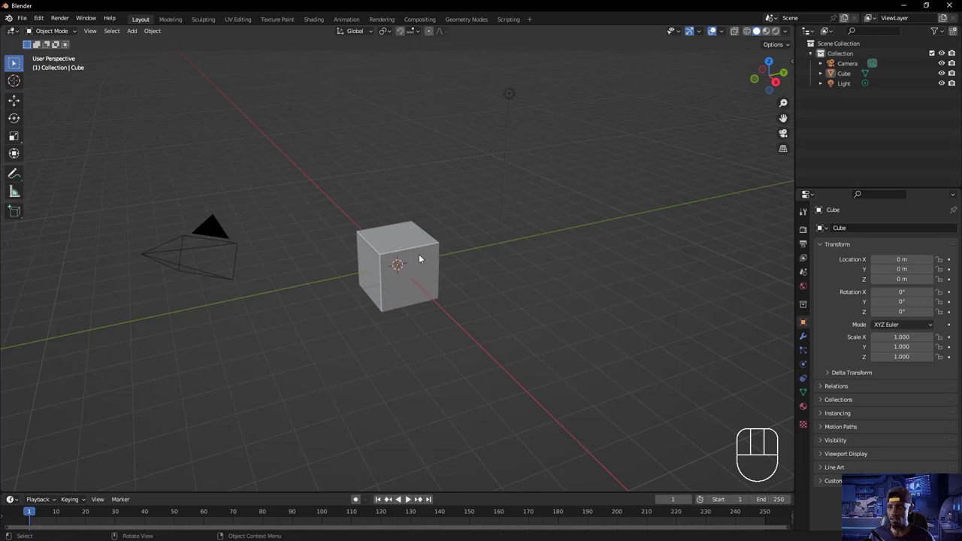
key(super)
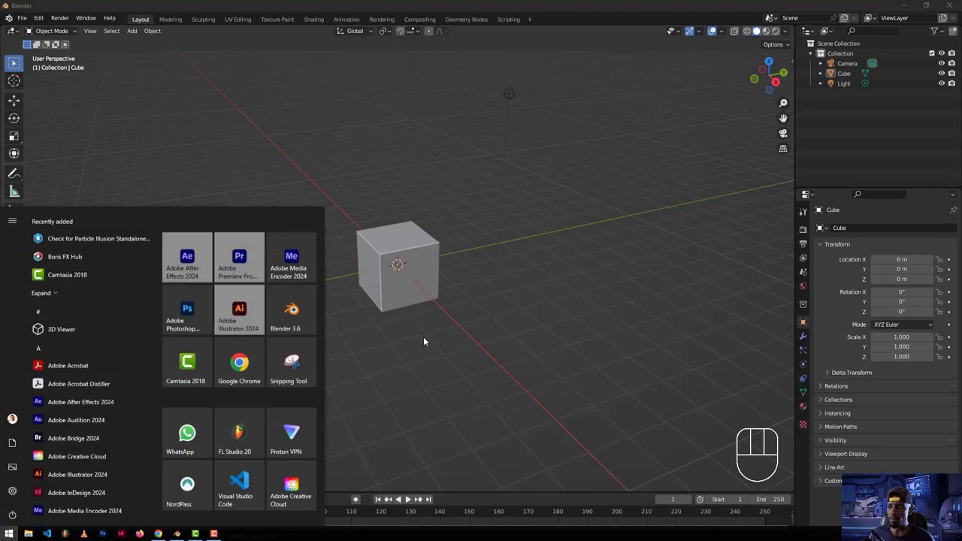
click(423, 337)
ctrl+middle_drag(423, 348, 446, 338)
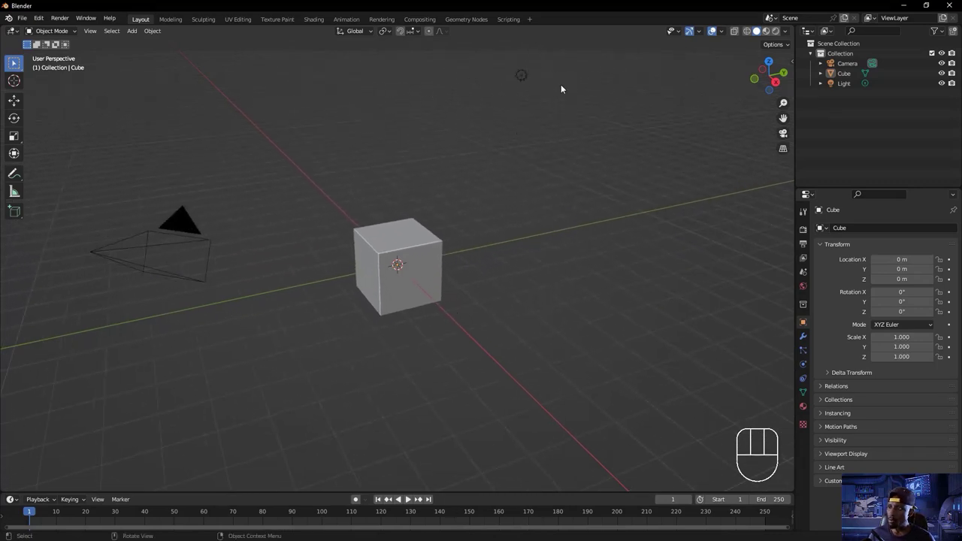
- Select all the default scene objects together, and the camera, light and cube individually
drag(561, 88, 177, 330)
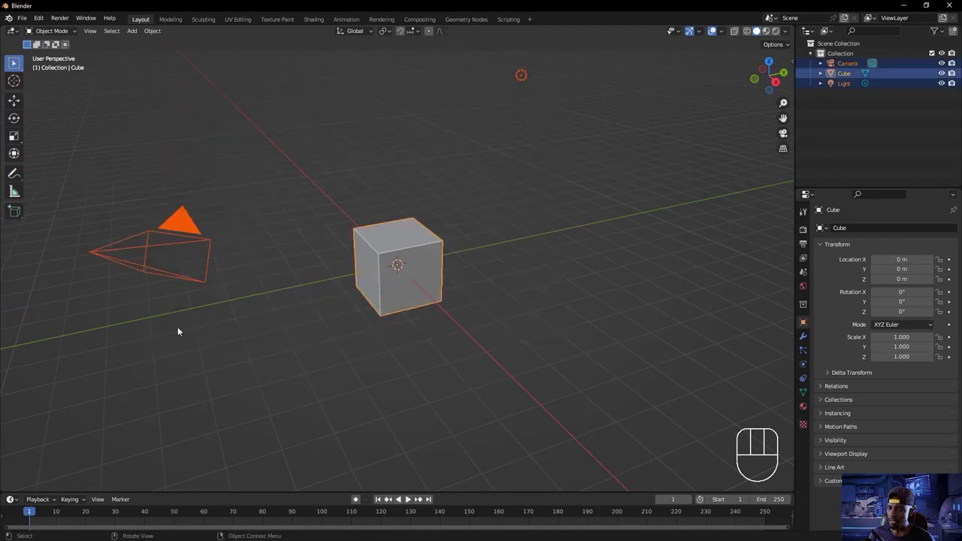
click(207, 211)
click(187, 225)
click(520, 75)
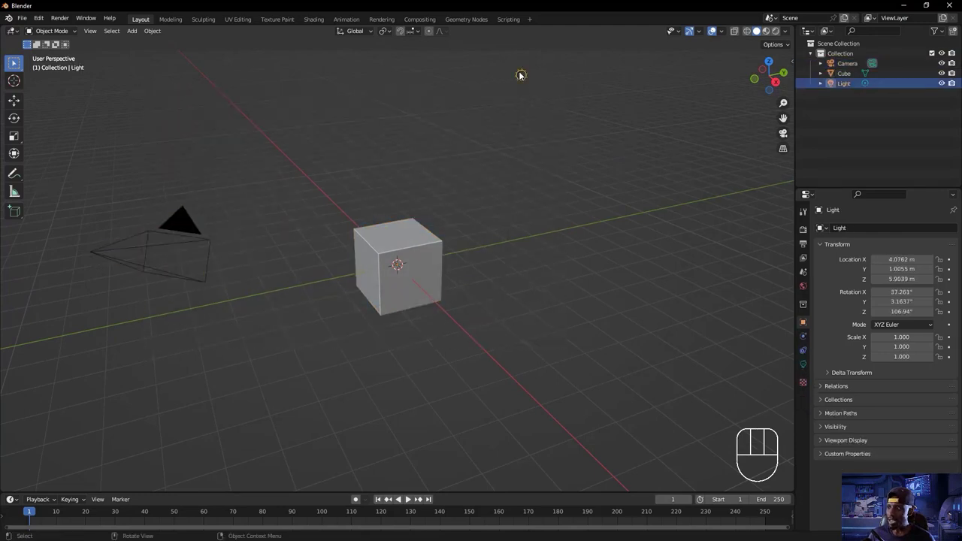
click(402, 246)
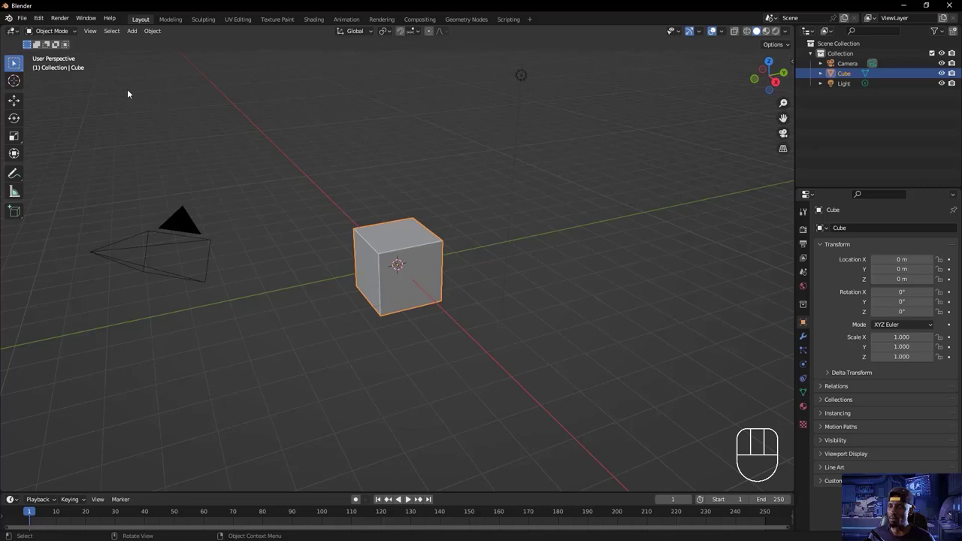
- Delete the default camera, light and cube from the scene
drag(127, 89, 582, 211)
key(Delete)
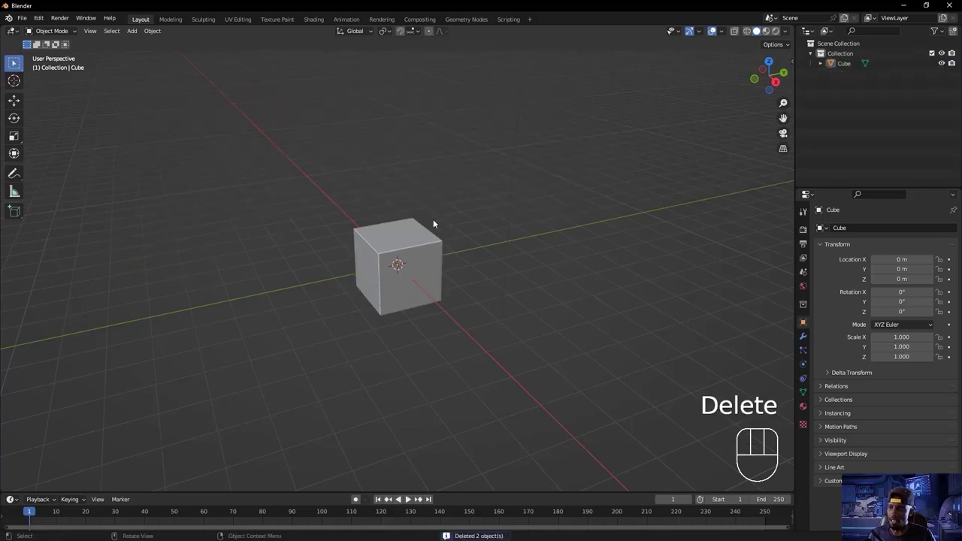
click(413, 269)
key(Delete)
- Add a new cube mesh at the scene origin
key(shift)
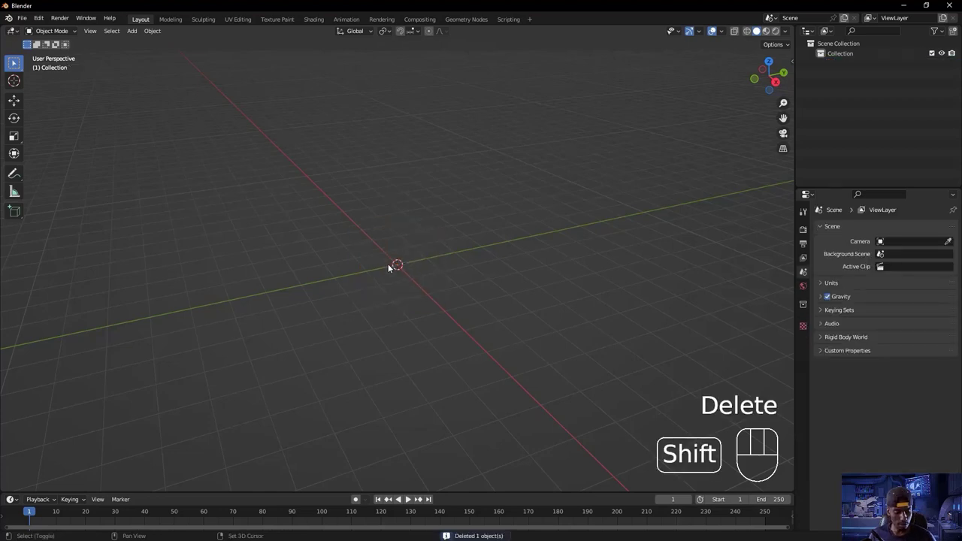
key(shift+a)
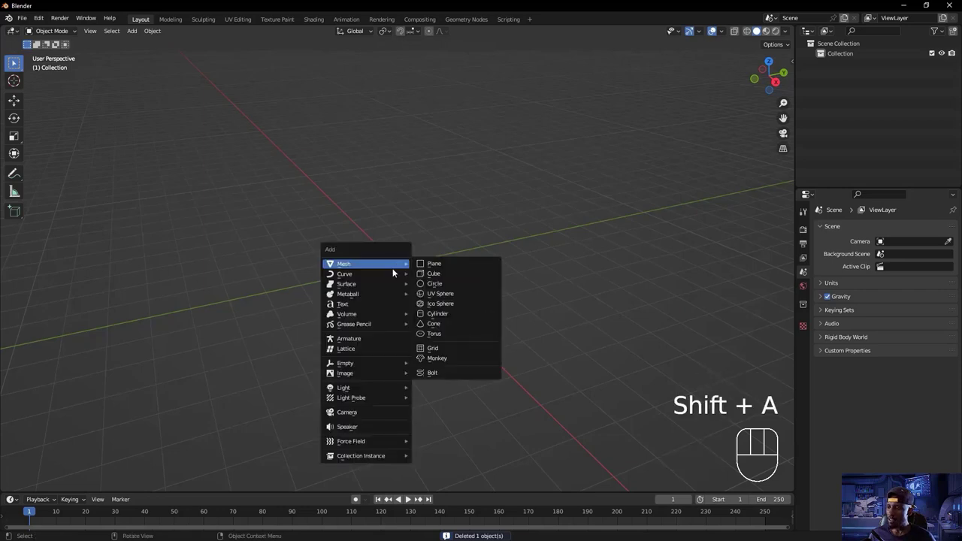
mouse_move(371, 264)
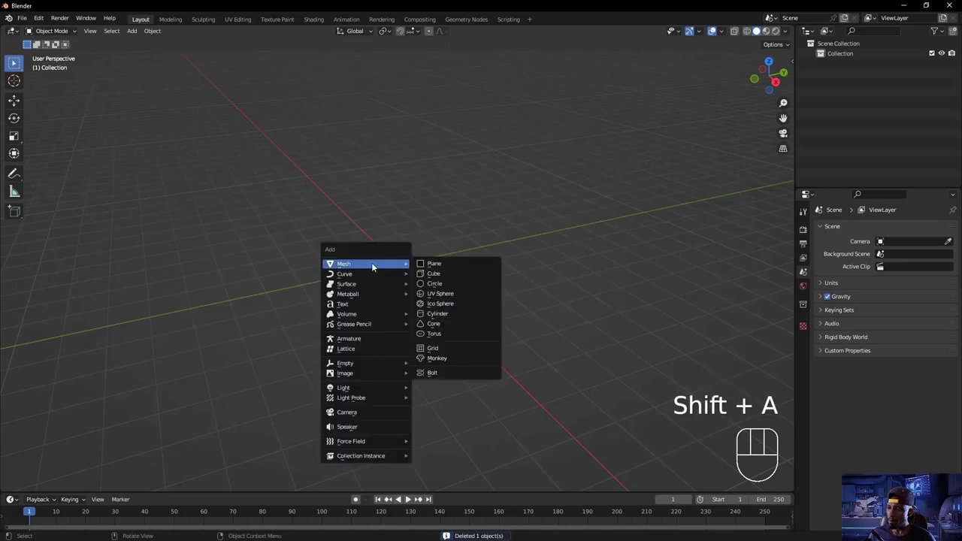
click(435, 273)
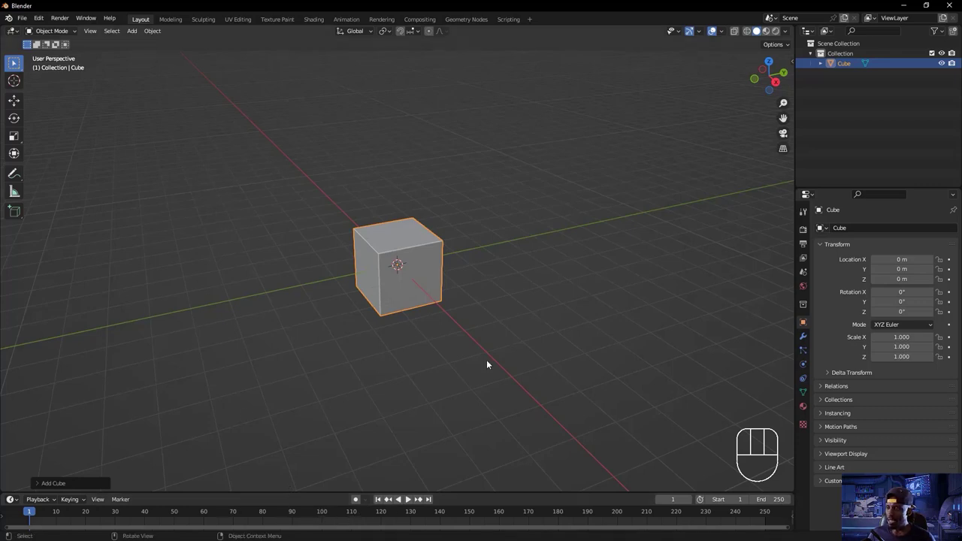
- Remove the timeline by joining its area into the 3D viewport
drag(299, 493, 301, 460)
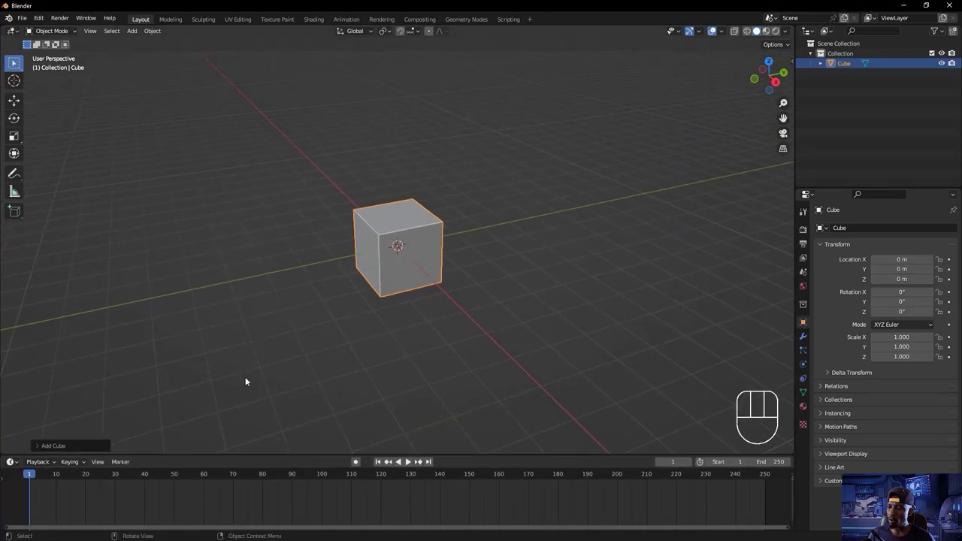
right_click(295, 454)
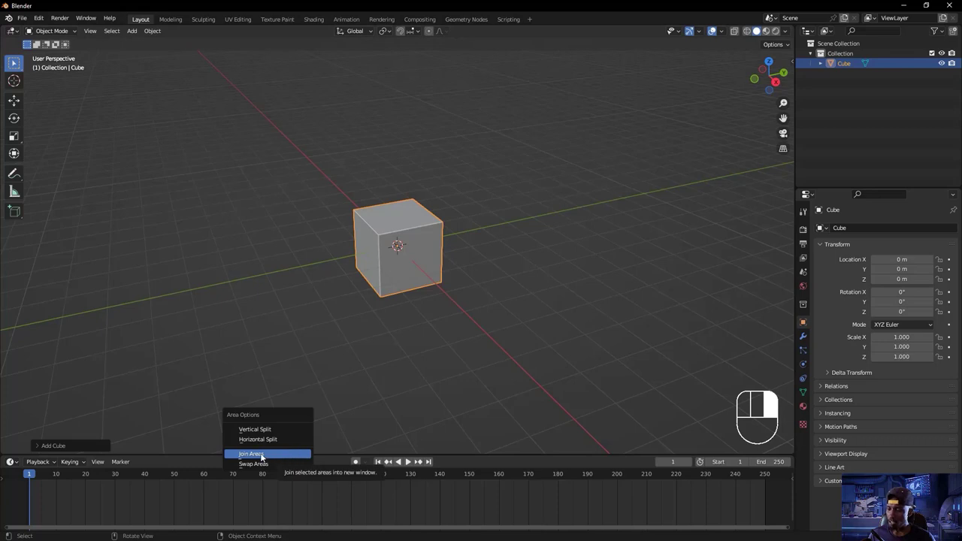
click(261, 455)
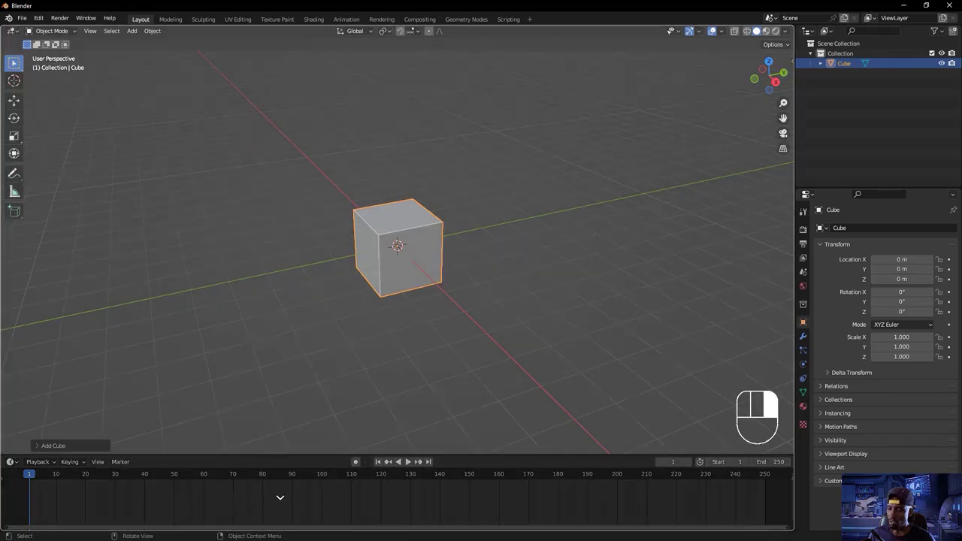
click(280, 496)
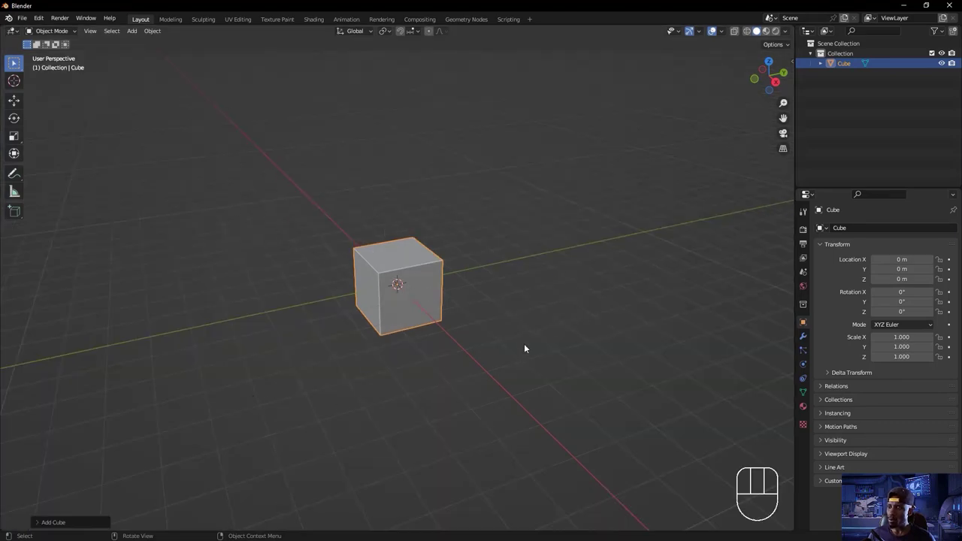
- Examine the cube from different angles and distances by orbiting, zooming and panning the view
mouse_move(524, 348)
middle_down()
mouse_move(627, 302)
mouse_move(486, 288)
mouse_move(546, 330)
mouse_move(538, 340)
middle_up()
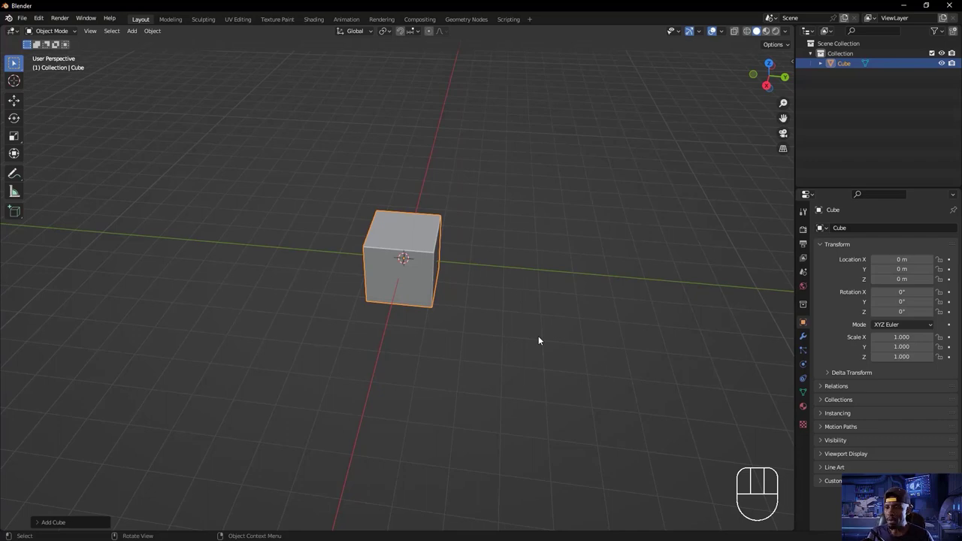
middle_drag(487, 288, 460, 300)
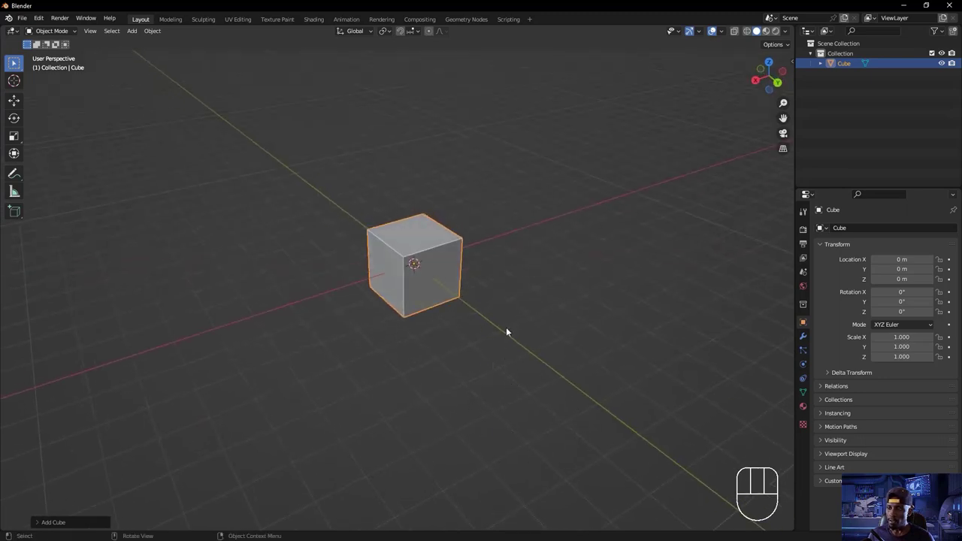
scroll(506, 328, up, 5)
scroll(507, 328, down, 6)
scroll(508, 328, up, 4)
scroll(507, 328, down, 1)
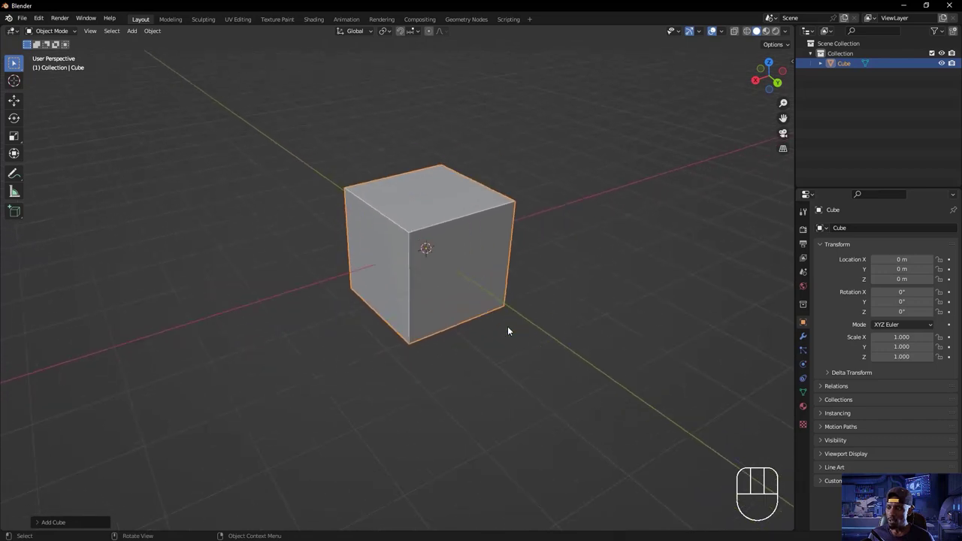
key(ctrl)
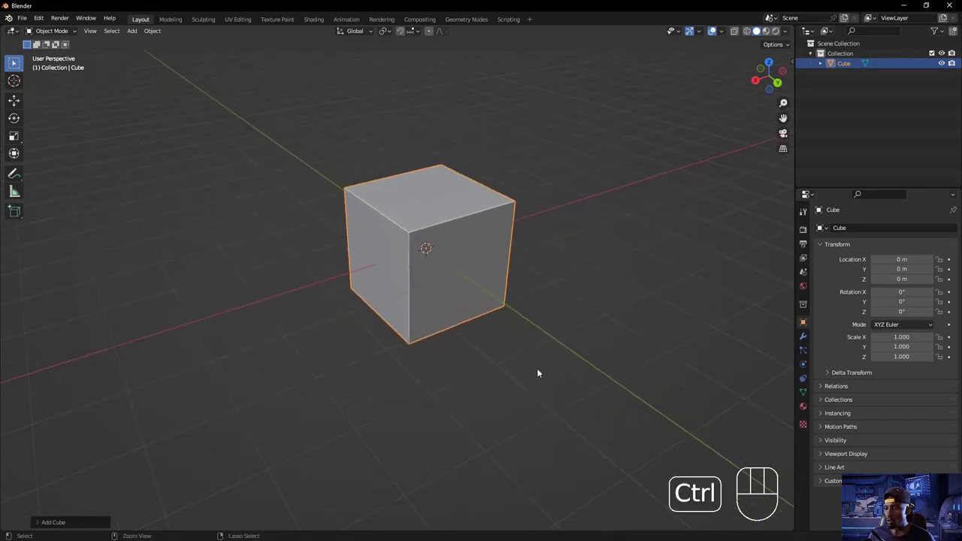
ctrl+middle_drag(537, 372, 281, 226)
shift+middle_drag(534, 223, 365, 268)
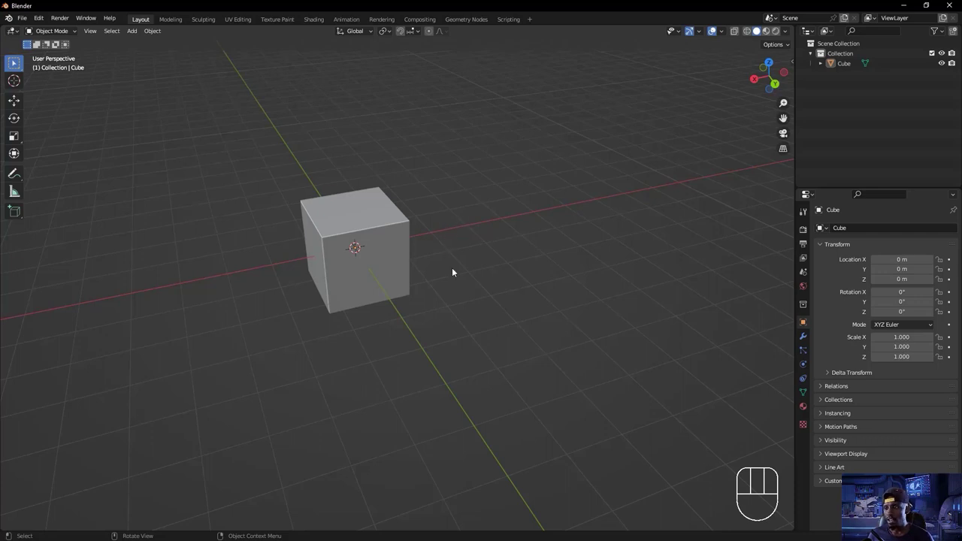
- Open the blue 6kg LPG gas cylinder search result at full size in the browser and switch back to Blender
middle_drag(452, 269, 463, 272)
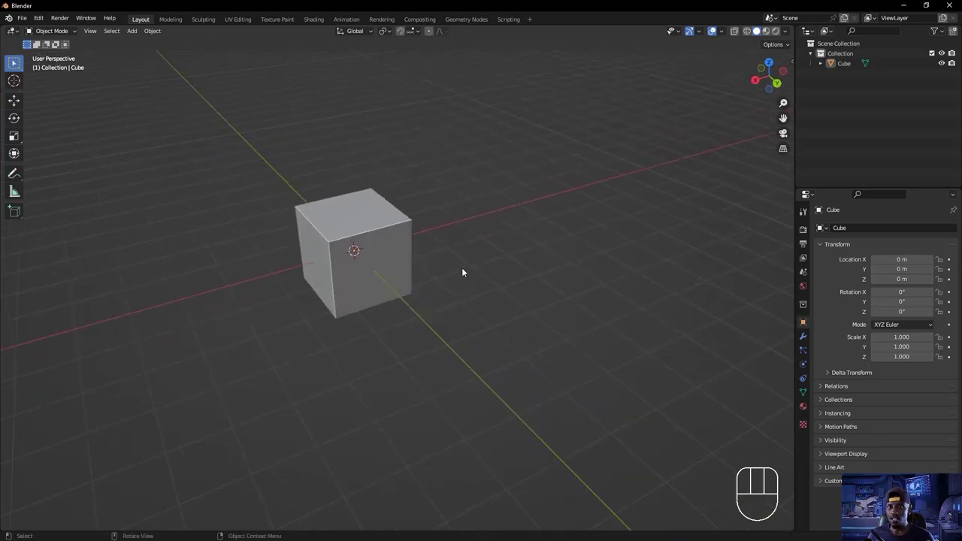
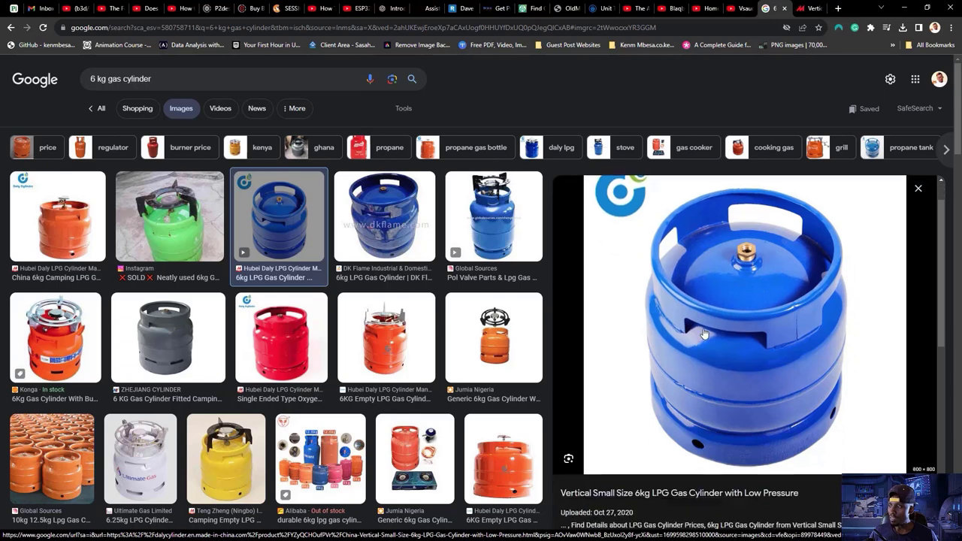
click(686, 304)
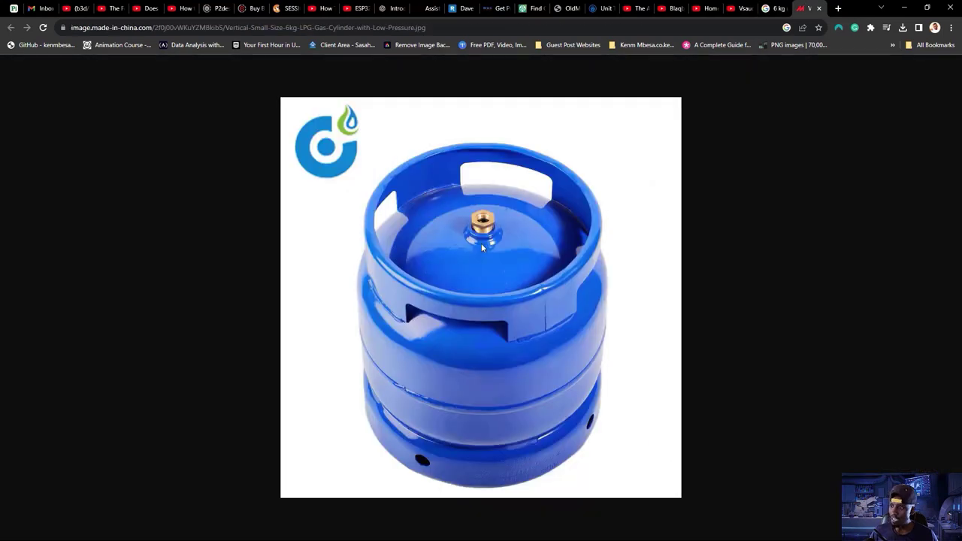
key(alt+Tab)
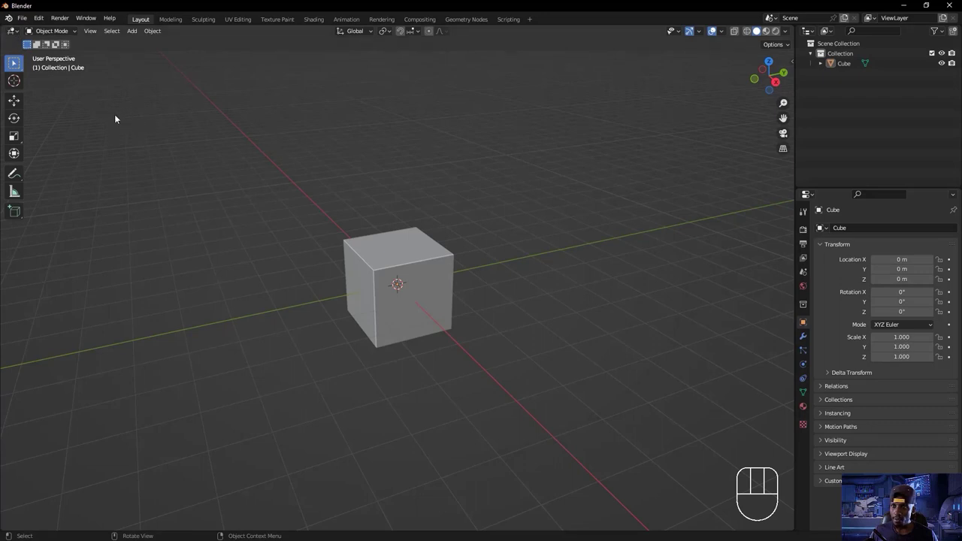
- Split the 3D viewport vertically and change the new narrow area into an Image Editor
drag(3, 24, 261, 48)
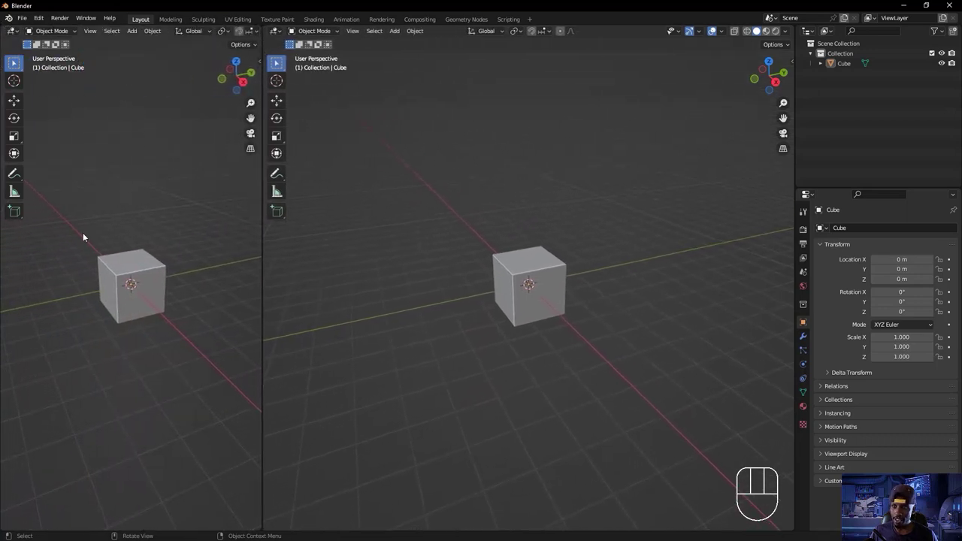
click(13, 30)
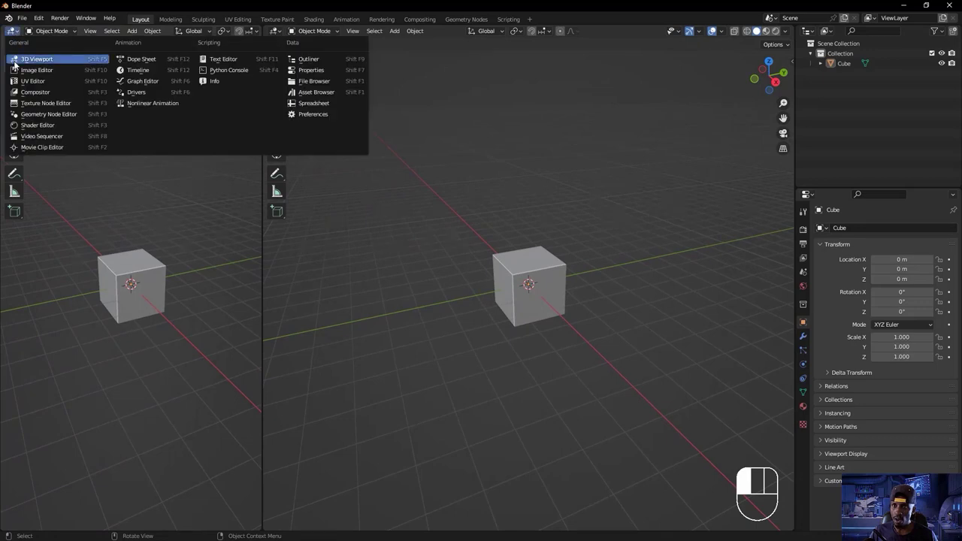
click(39, 70)
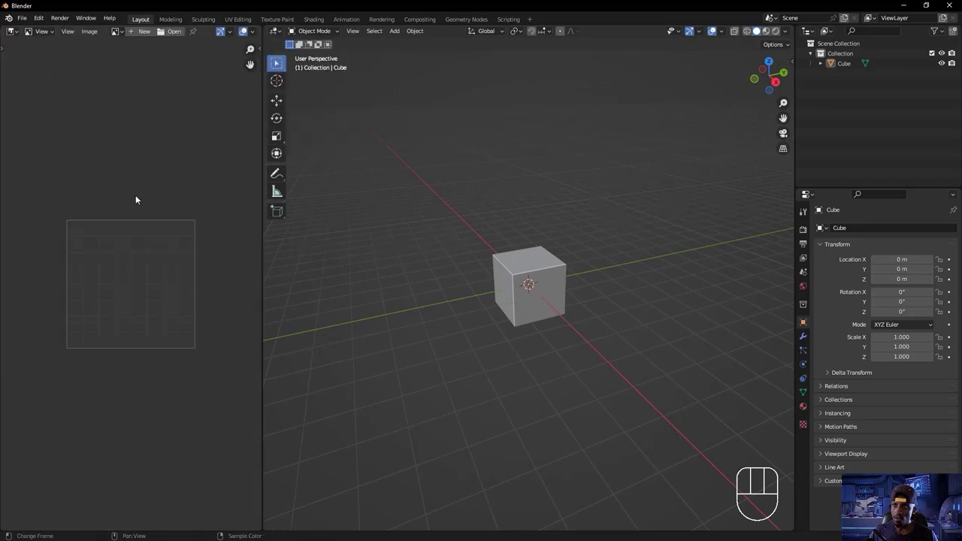
click(13, 31)
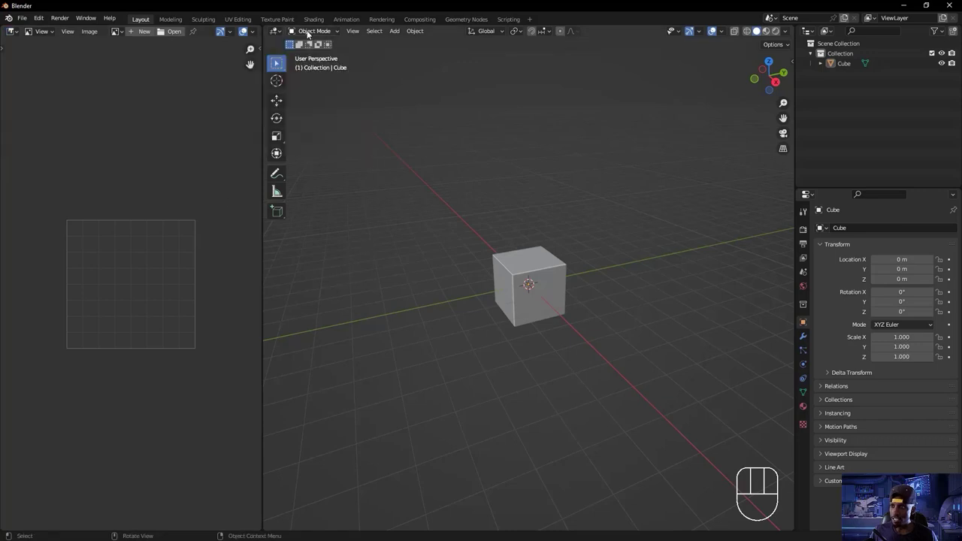
click(275, 31)
click(275, 31)
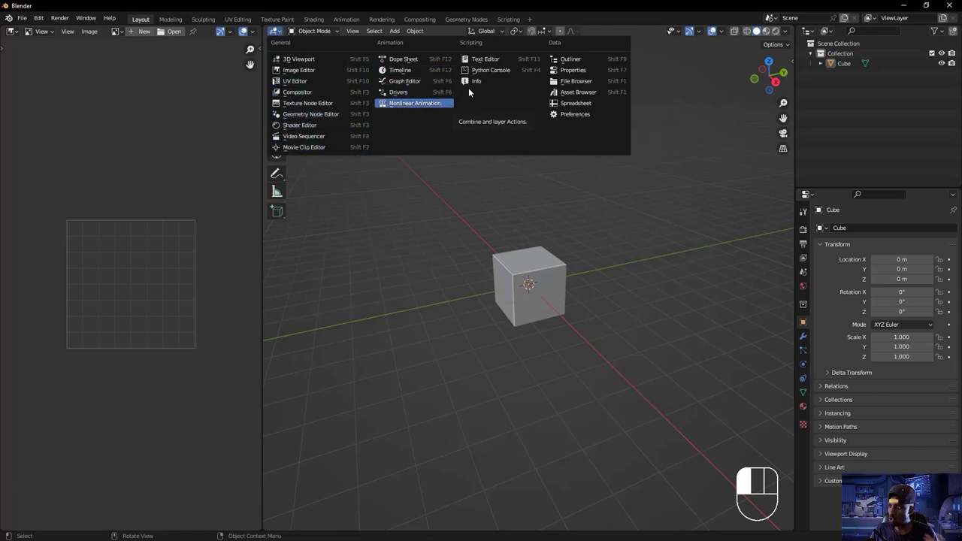
click(12, 31)
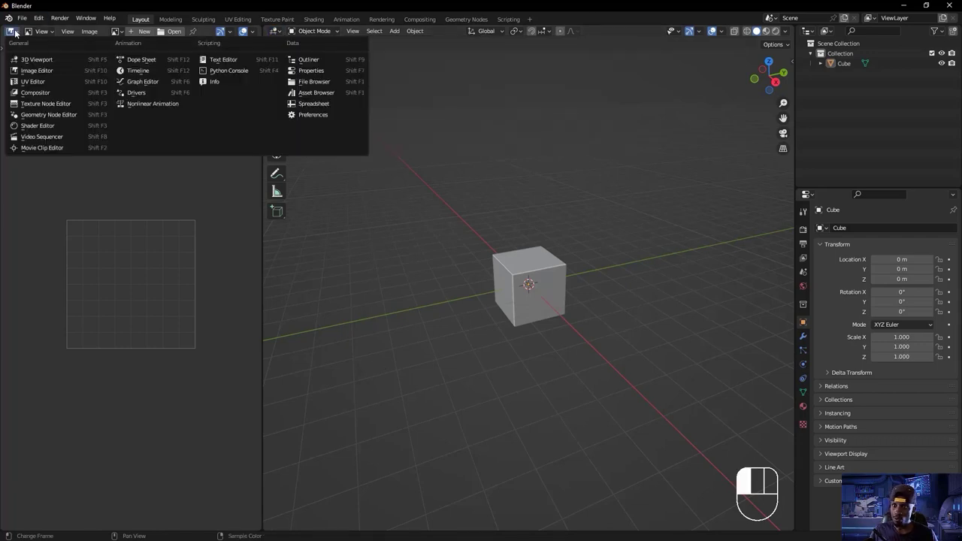
click(30, 72)
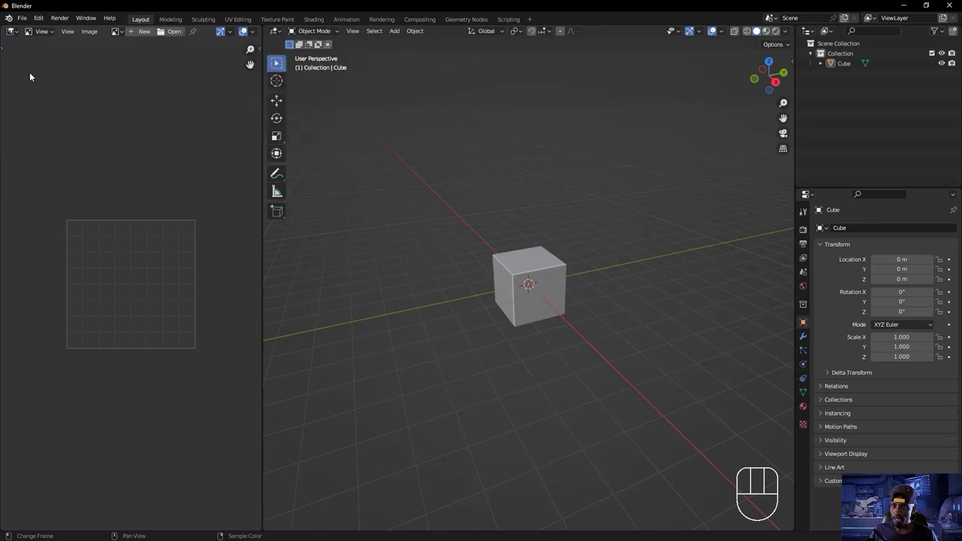
- Load Vertical-Small-Size-6kg-LPG-Gas-Cylinder-with-Low-Pressure.jpg from the Gas Cylinder project's elements folder as the reference image
click(173, 32)
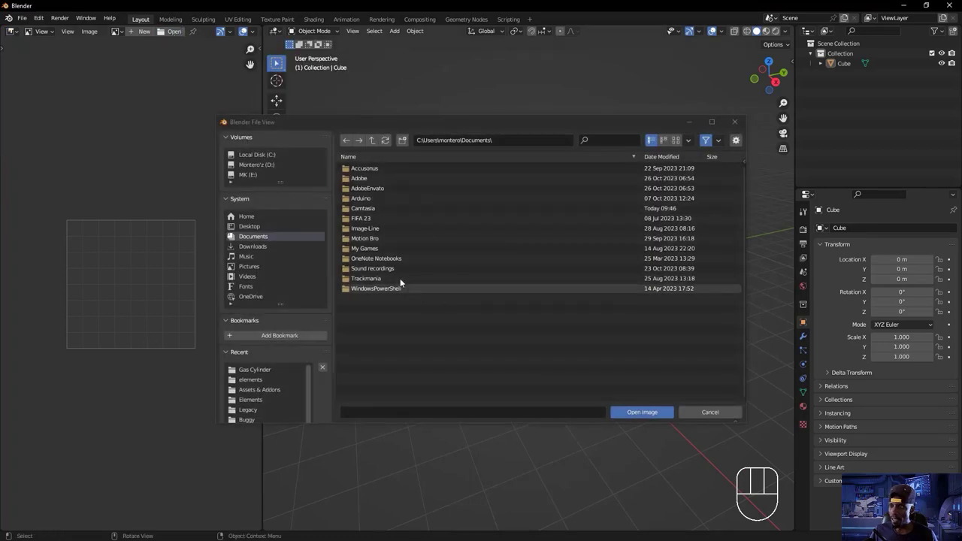
click(254, 369)
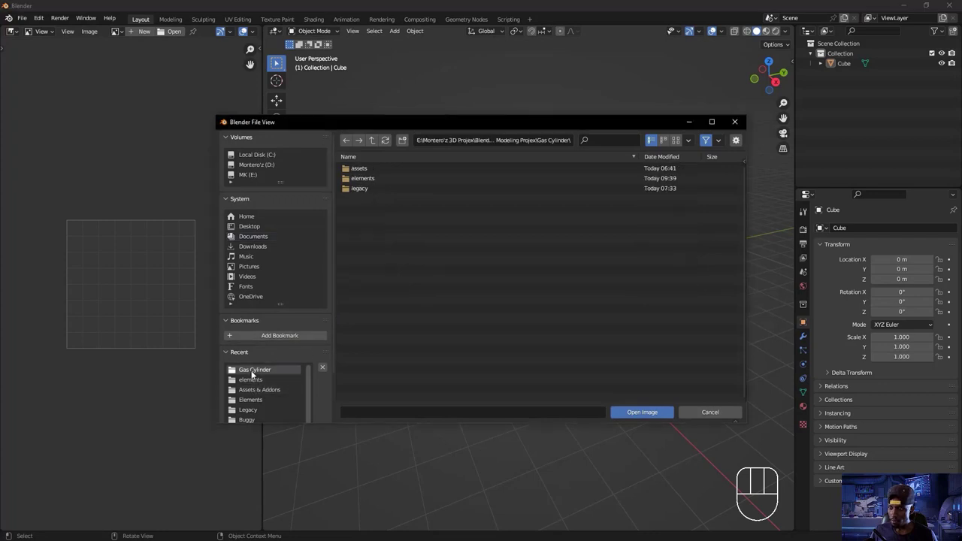
double_click(363, 178)
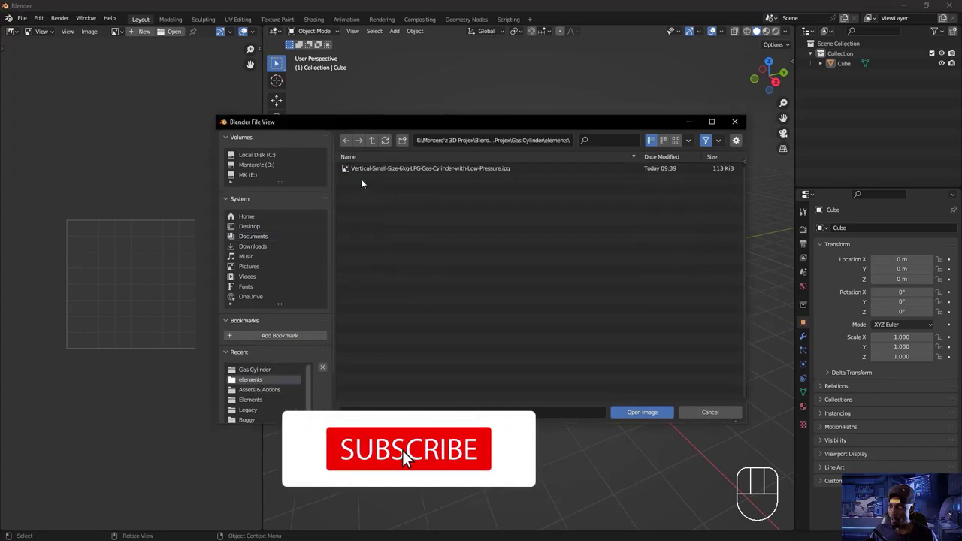
click(362, 169)
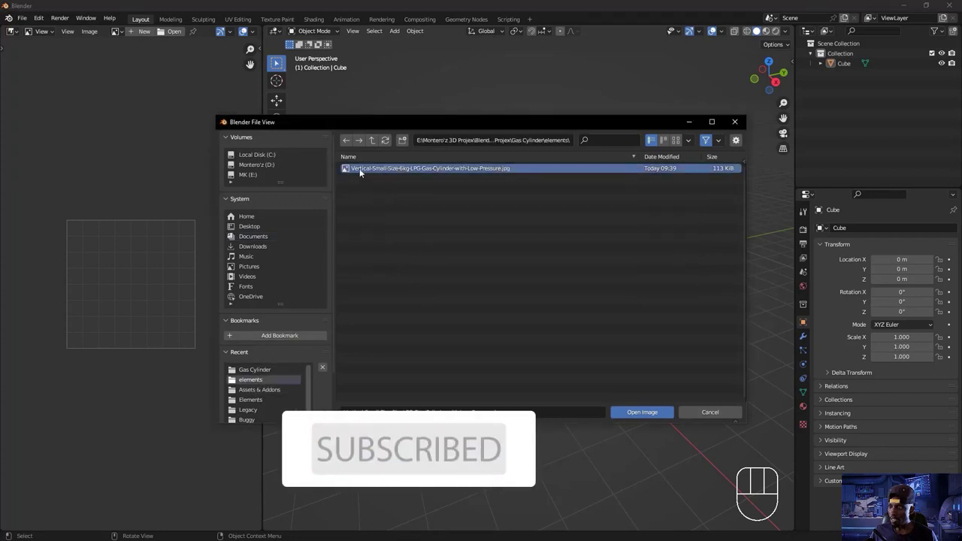
click(639, 412)
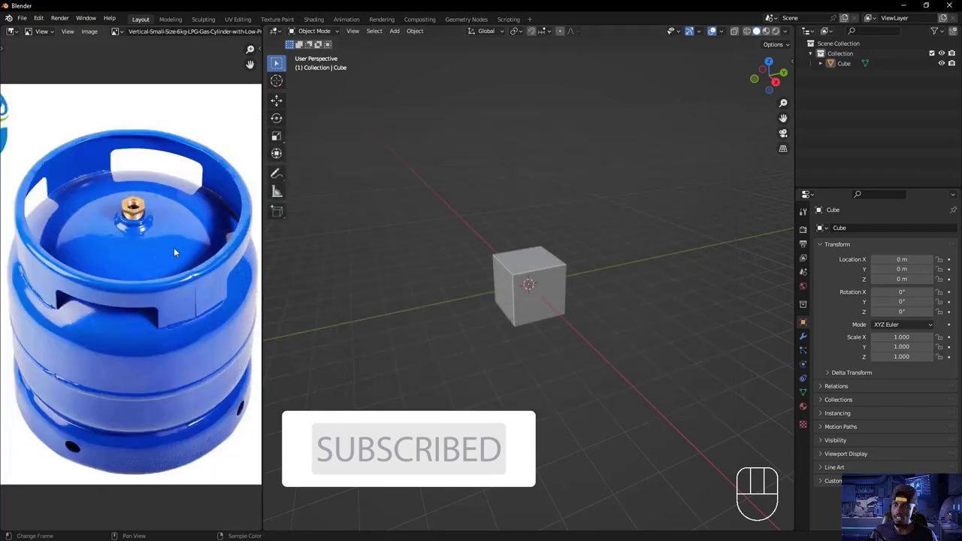
shift+middle_drag(181, 246, 198, 245)
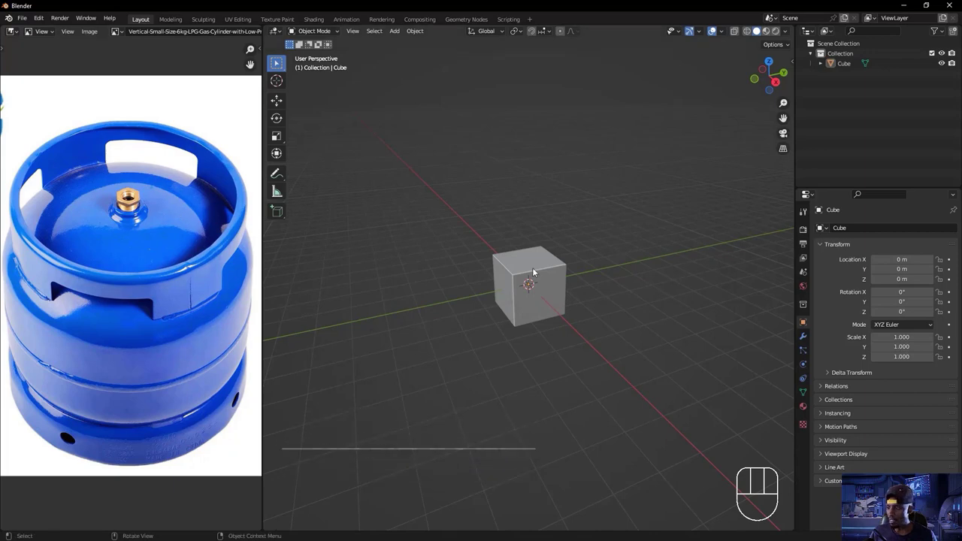
- Delete the cube from the scene
shift+middle_drag(584, 333, 556, 351)
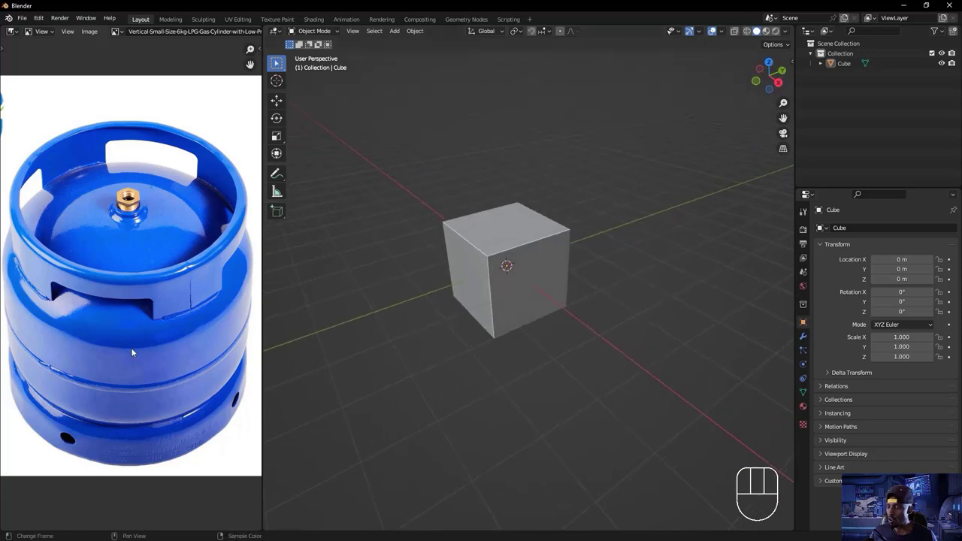
click(494, 240)
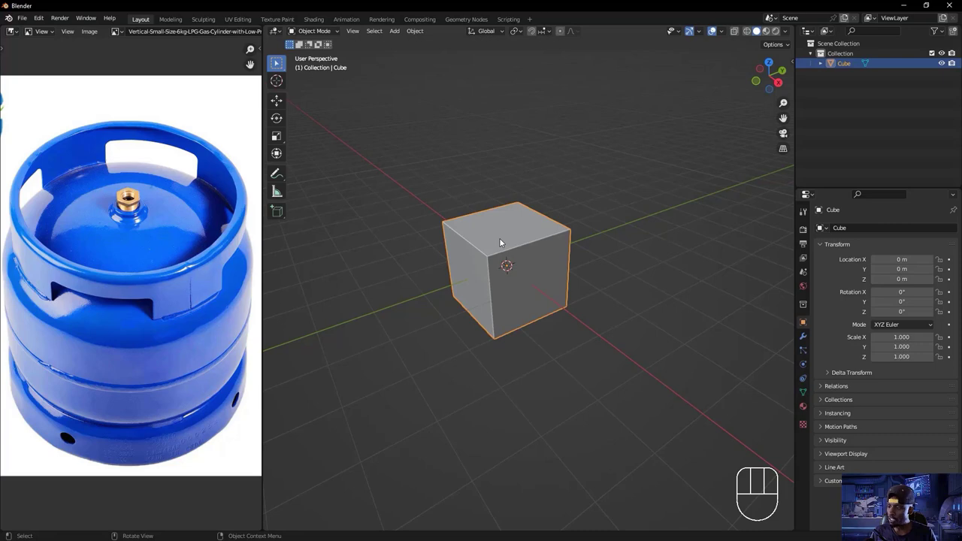
key(Delete)
key(shift)
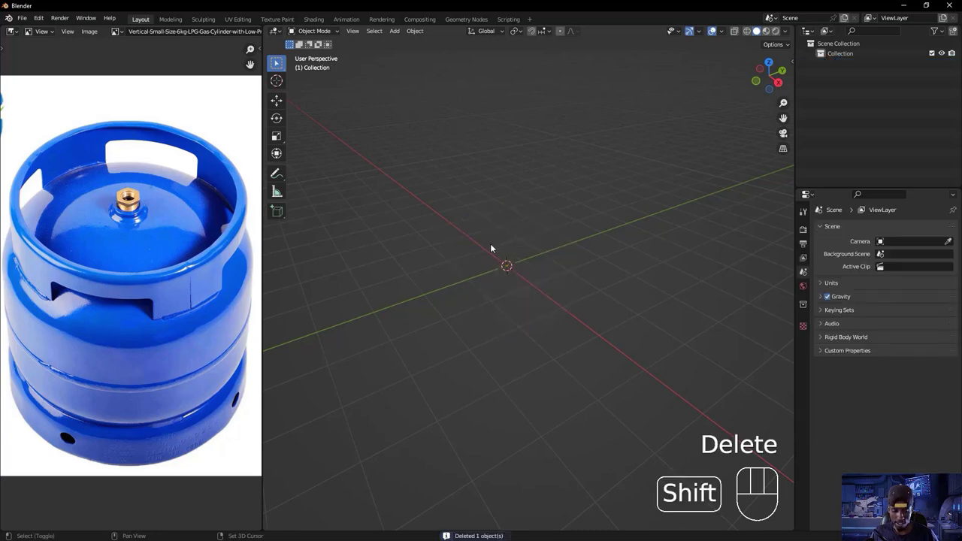
- Add a cylinder mesh with default settings at the scene origin, deselect it, and delete it again
key(shift+a)
mouse_move(490, 243)
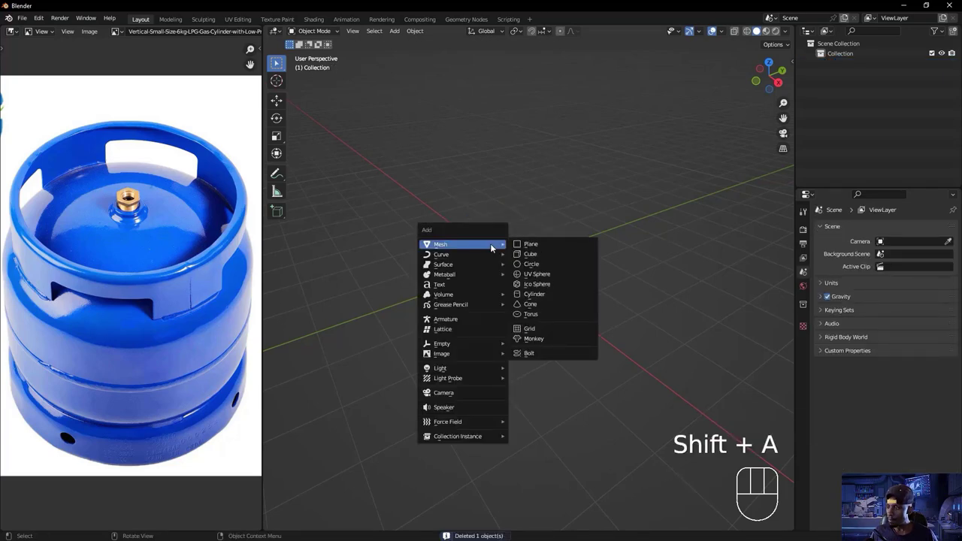
click(549, 295)
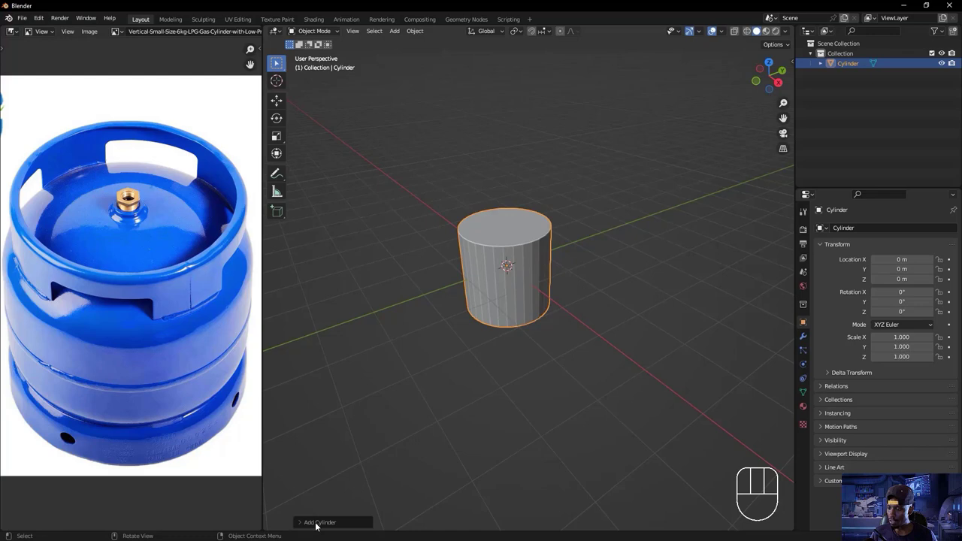
click(629, 386)
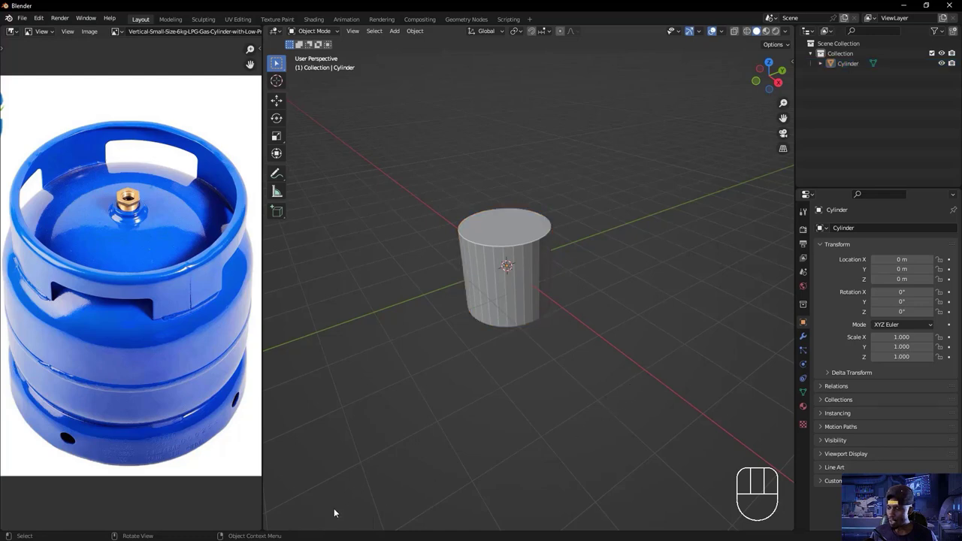
click(534, 247)
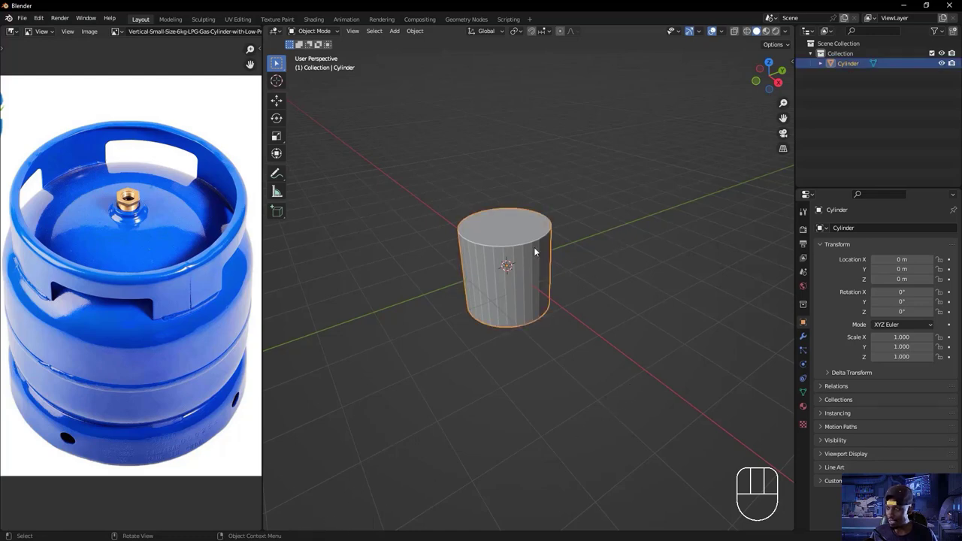
key(Delete)
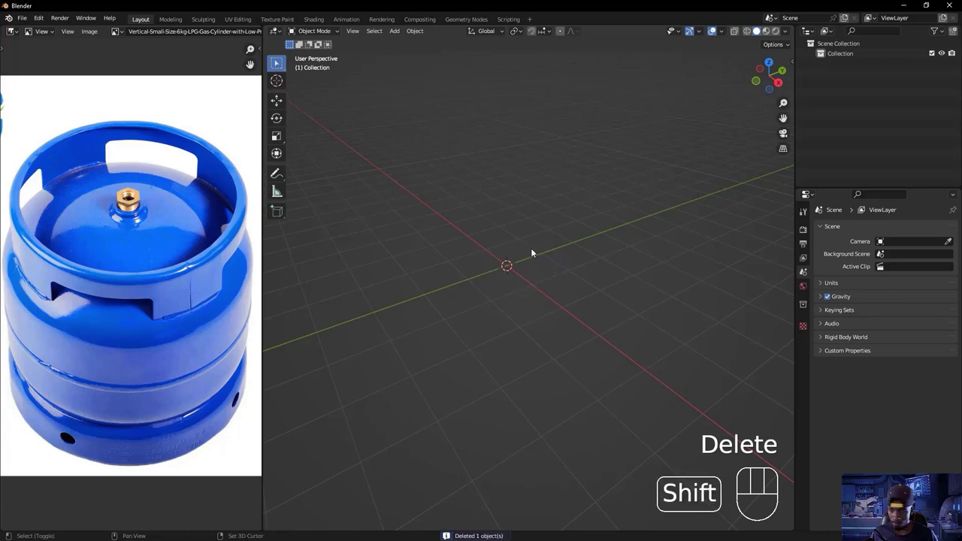
- Add a cylinder mesh at the scene origin and set its vertex count to 64
key(shift+a)
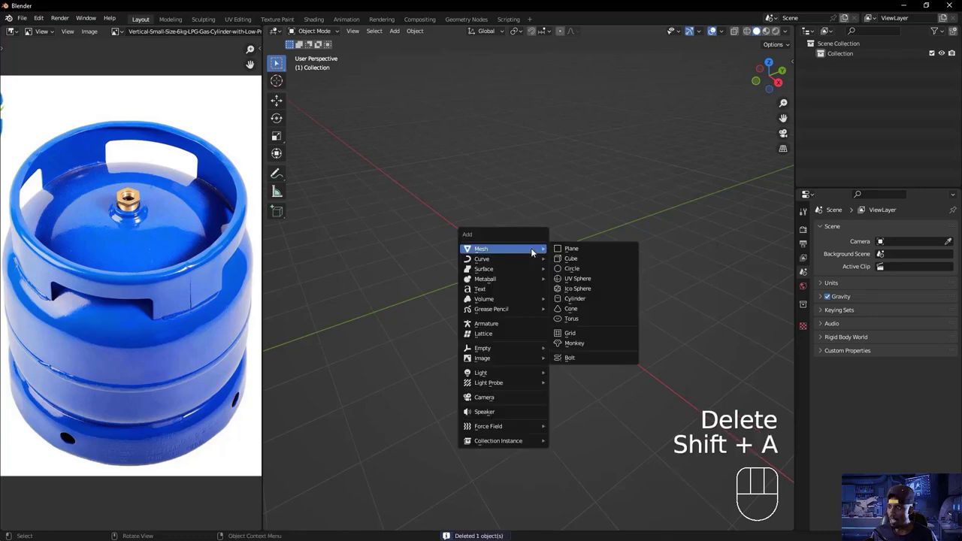
click(575, 298)
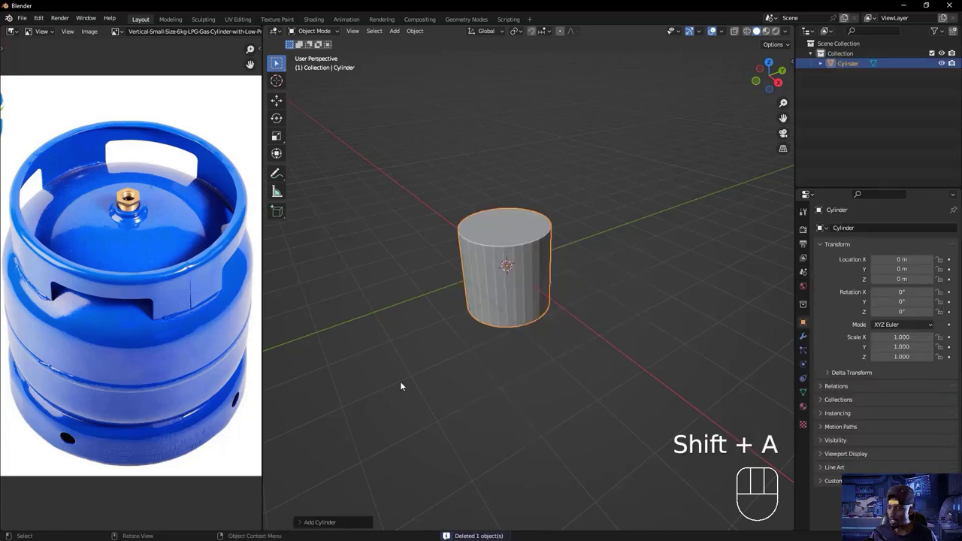
click(300, 521)
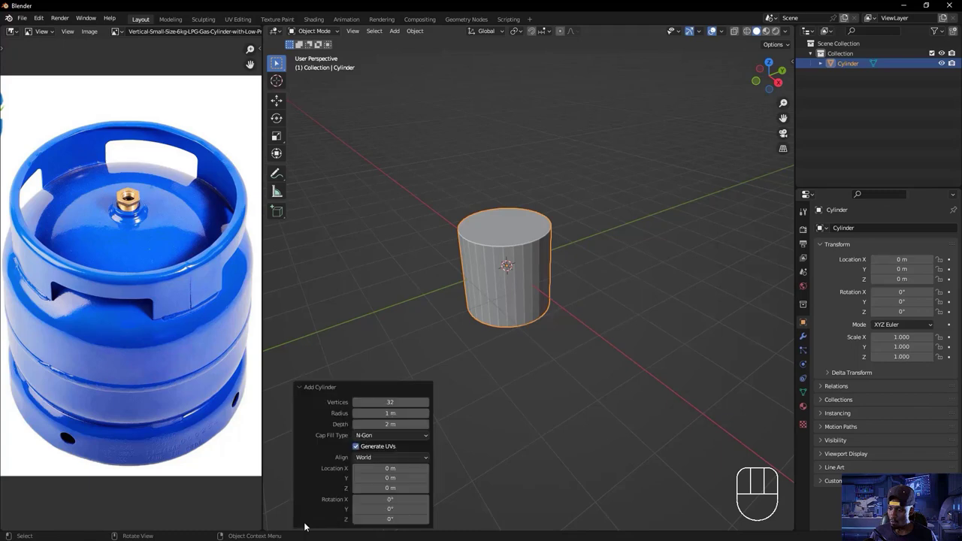
click(391, 403)
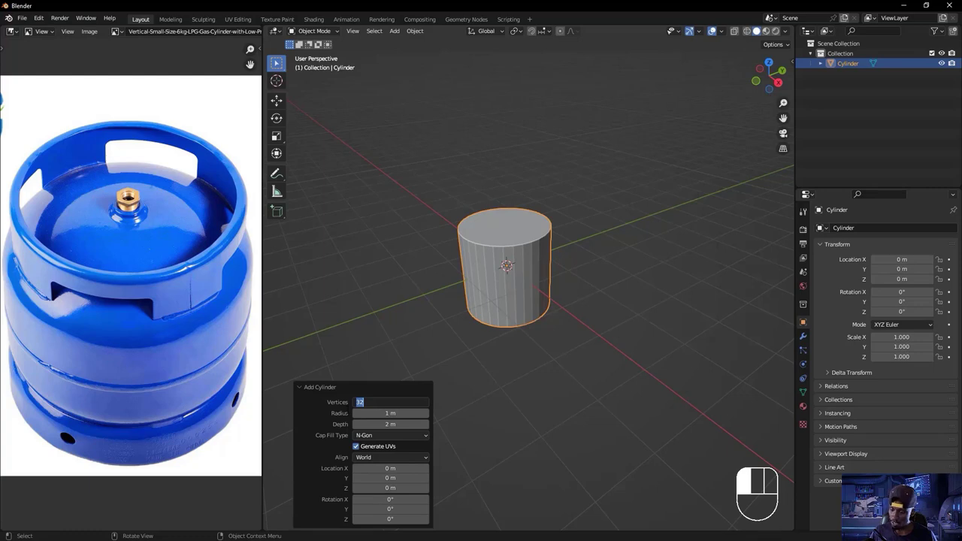
text(64)
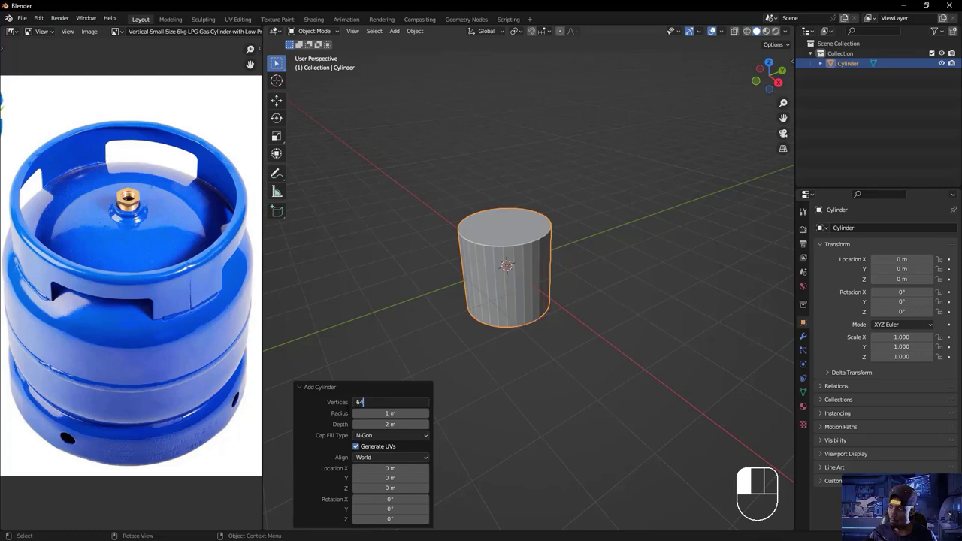
key(Return)
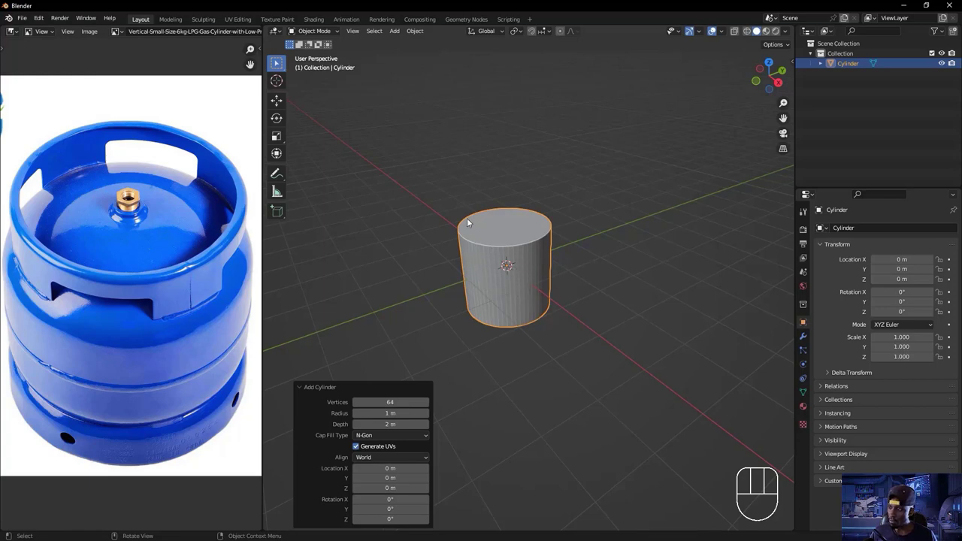
- Save the scene as Gas Cylinder.blend in the Gas Cylinder project folder
ctrl+middle_drag(524, 307, 552, 333)
key(ctrl)
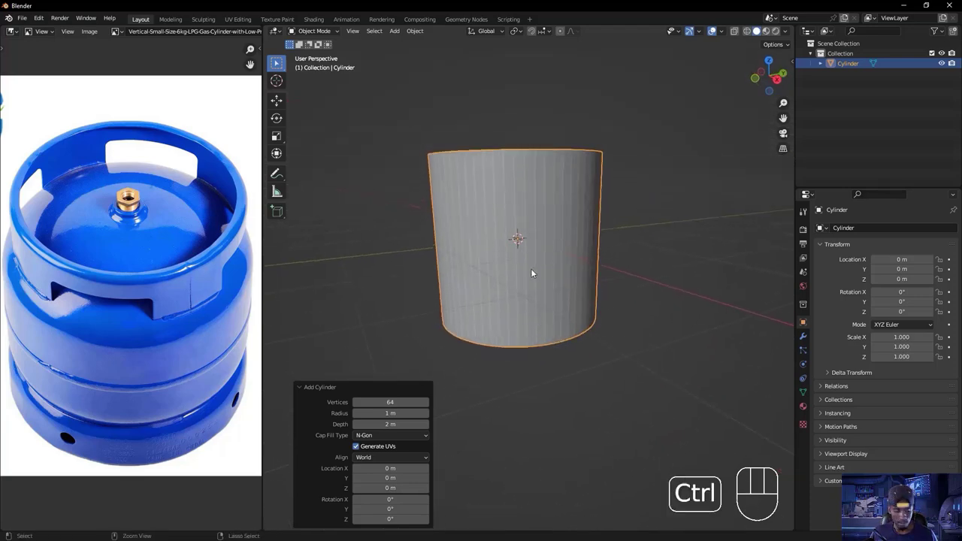
key(ctrl+s)
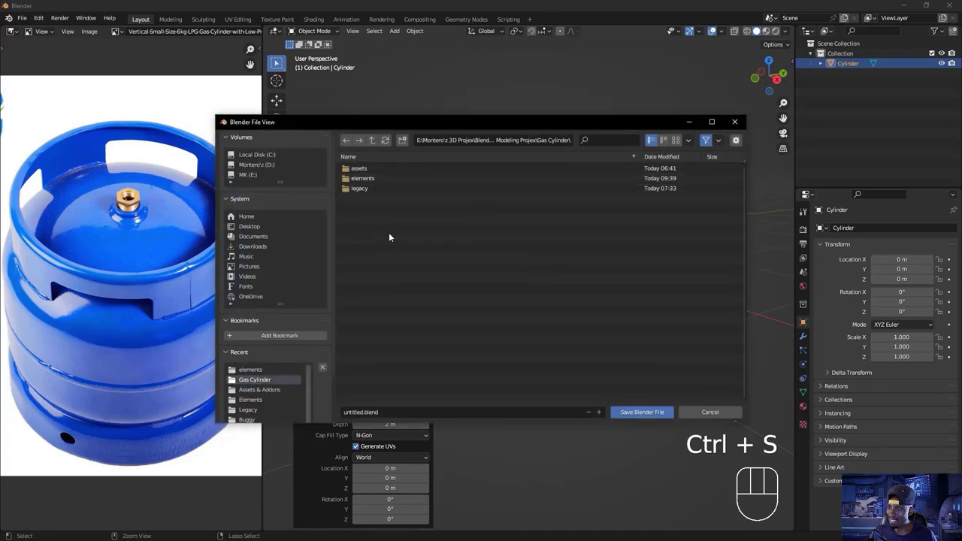
click(361, 411)
text(Gas Cylinder)
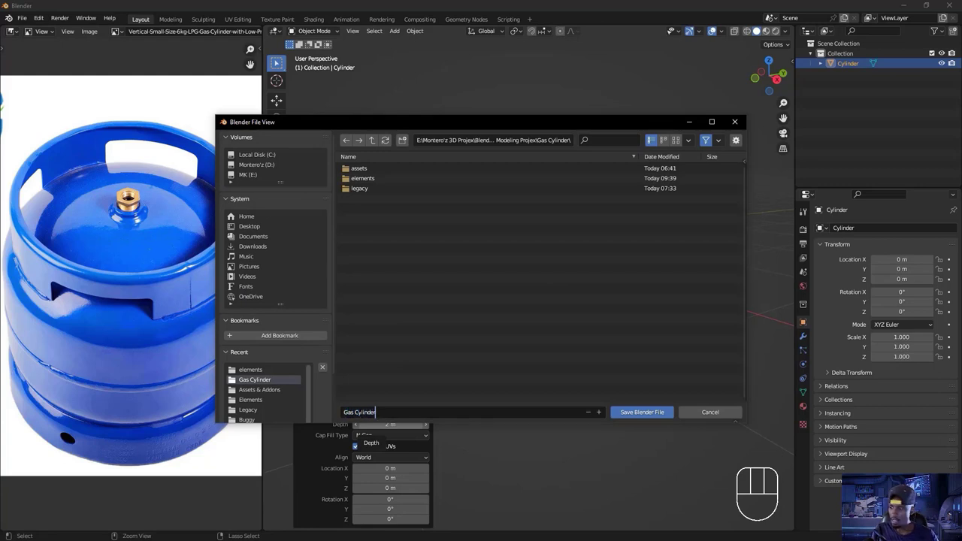
key(Return)
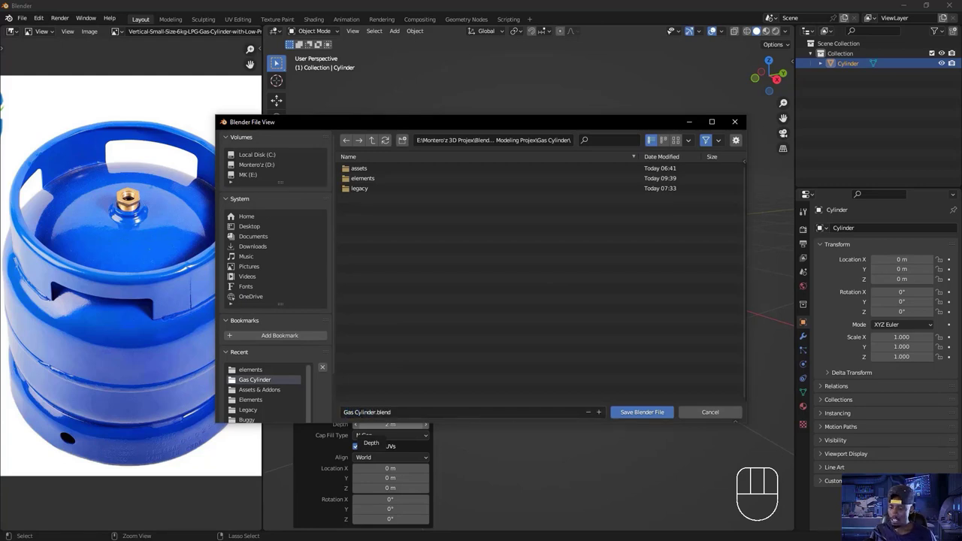
- Compare the cylinder in perspective and orthographic projection from the front and from angled viewpoints
mouse_move(532, 320)
middle_down()
mouse_move(562, 316)
mouse_move(544, 331)
mouse_move(564, 307)
mouse_move(561, 323)
mouse_move(543, 320)
middle_up()
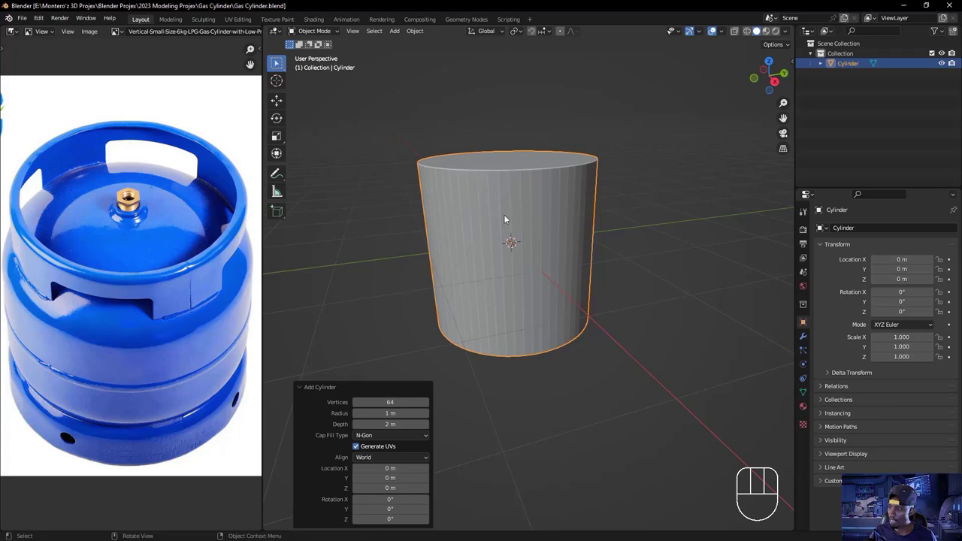
key(KP_1)
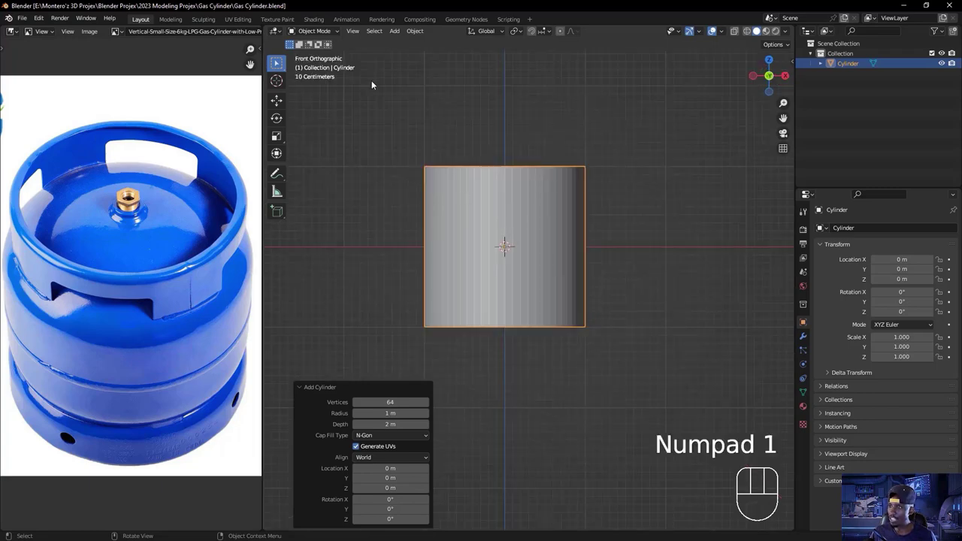
middle_drag(651, 254, 634, 264)
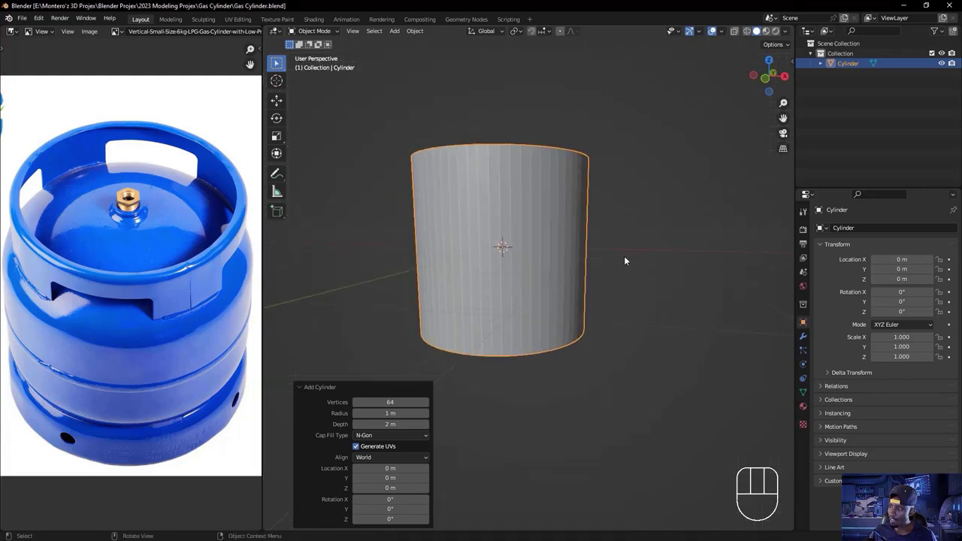
key(KP_5)
scroll(620, 252, down, 3)
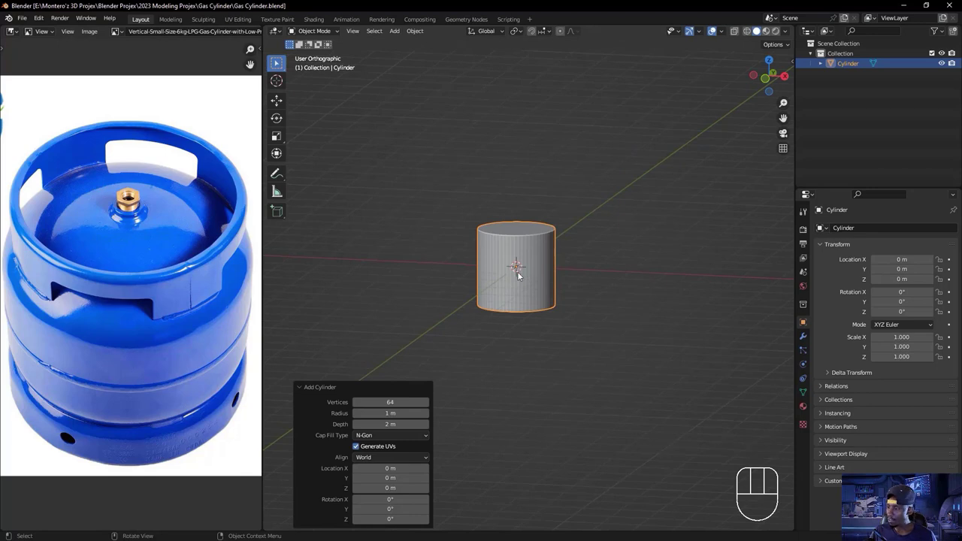
key(KP_5)
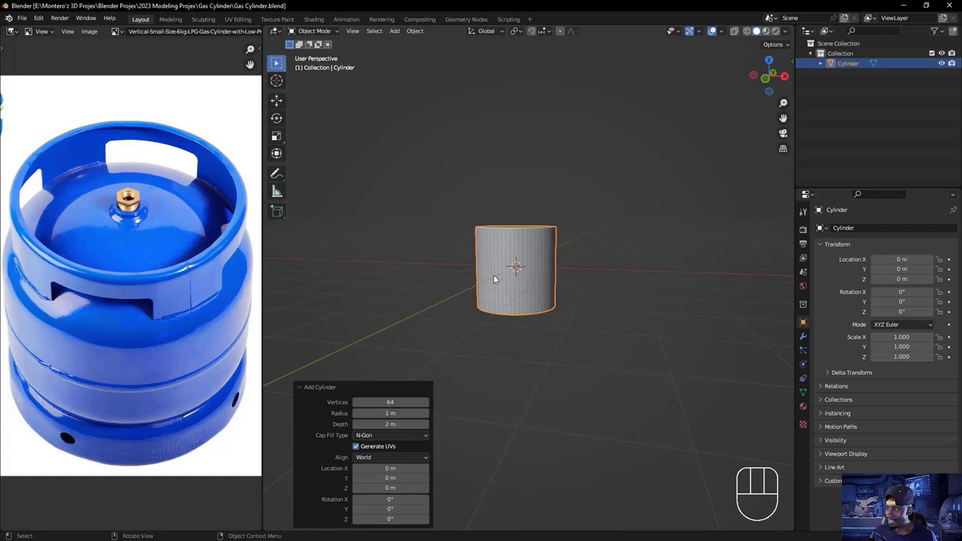
key(KP_5)
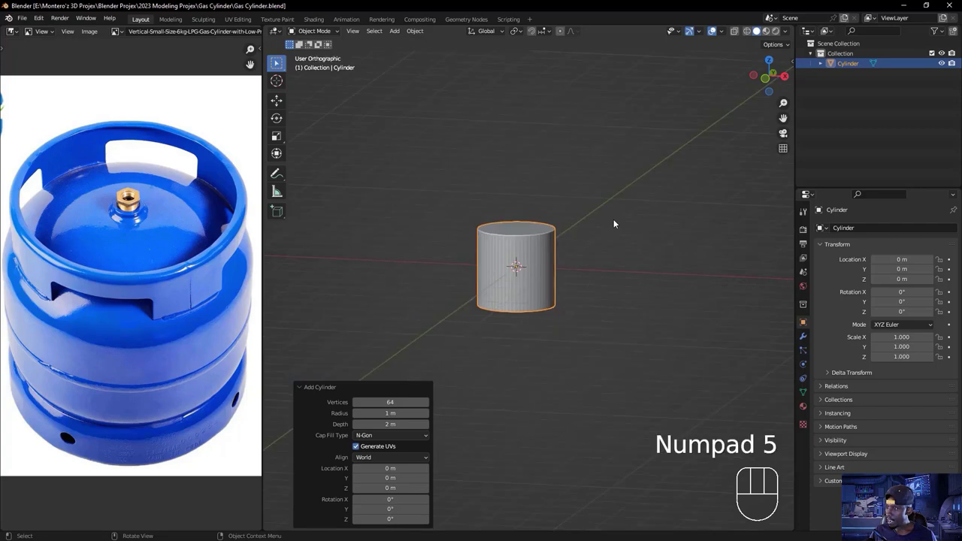
scroll(593, 226, down, 3)
scroll(590, 234, up, 4)
middle_drag(531, 238, 522, 259)
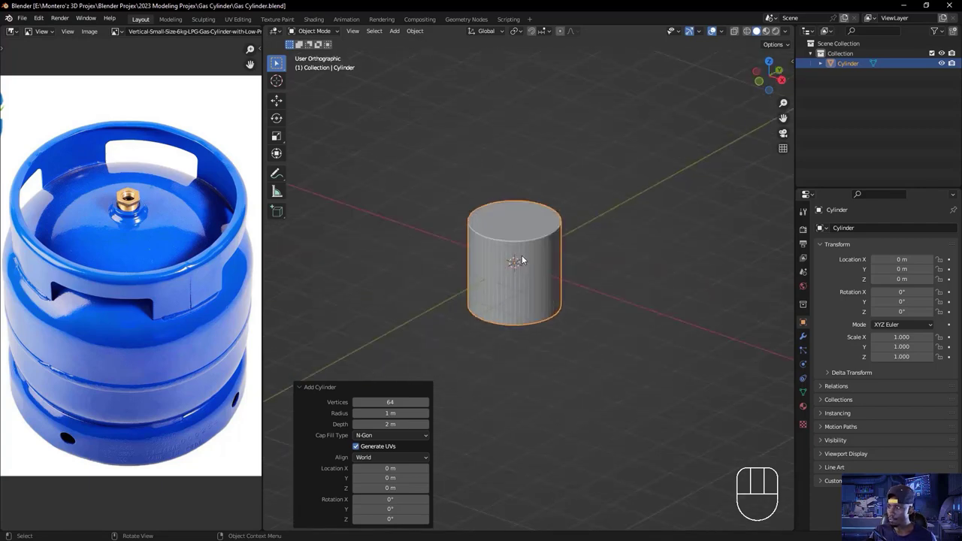
key(KP_2)
key(KP_5)
middle_drag(586, 307, 575, 285)
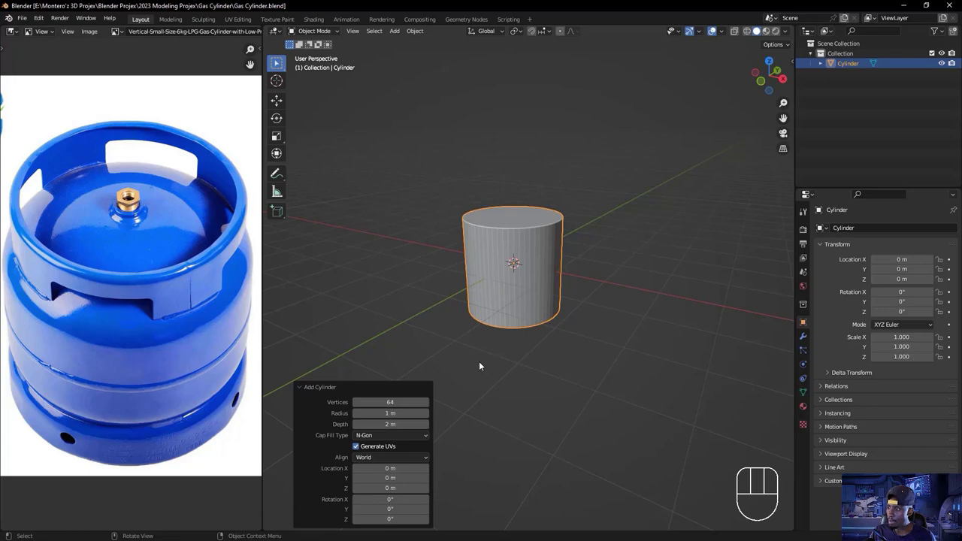
- Examine the cylinder in the front, right, top, bottom, left and back orthographic views, finishing in an angled perspective
key(KP_1)
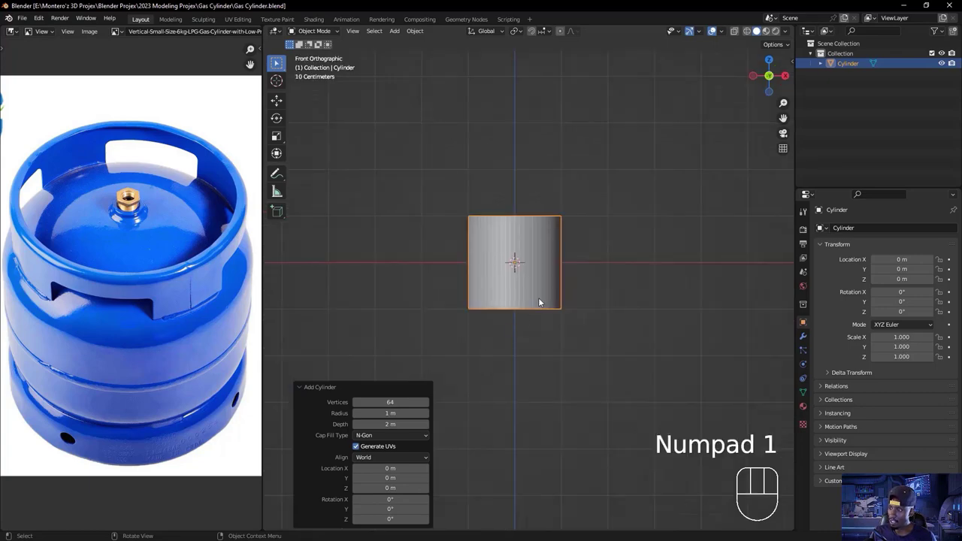
middle_drag(572, 298, 463, 292)
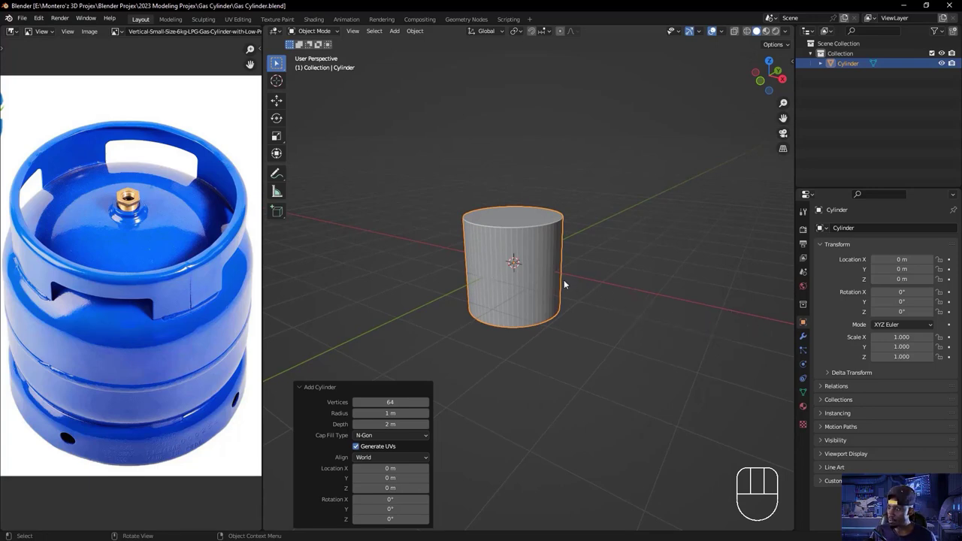
key(KP_3)
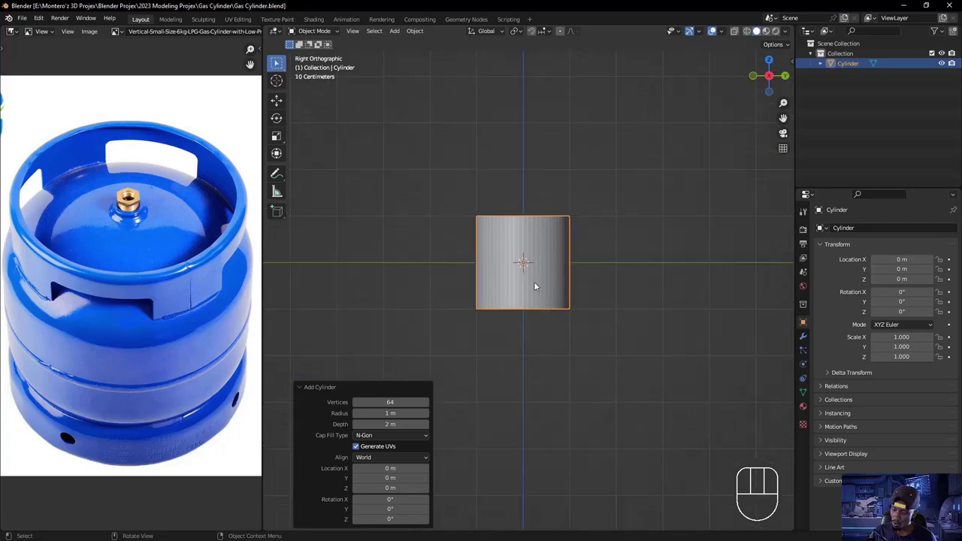
key(KP_1)
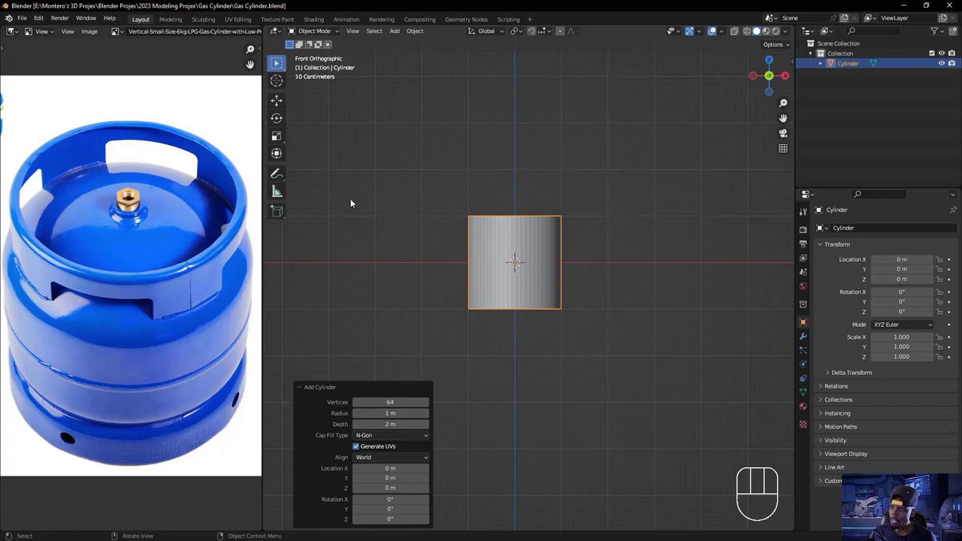
key(KP_7)
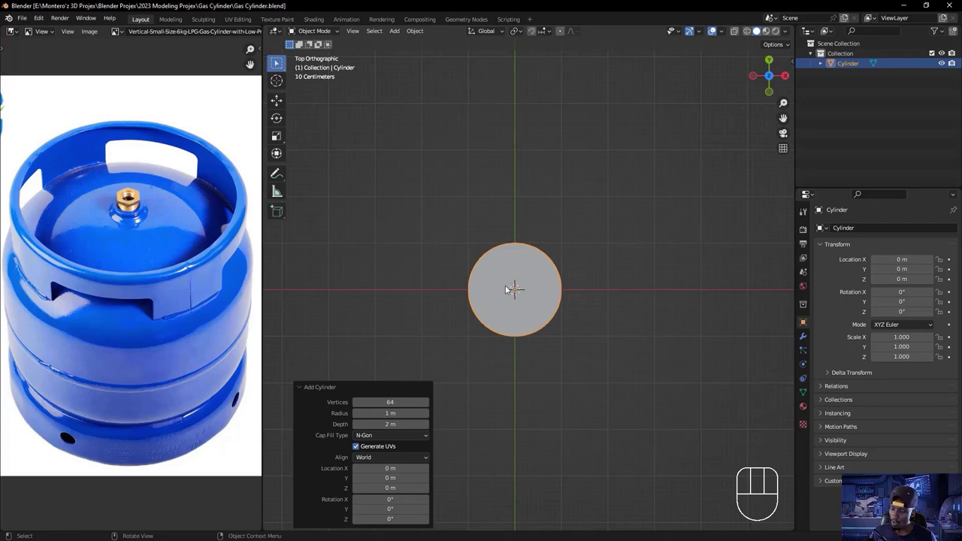
key(KP_9)
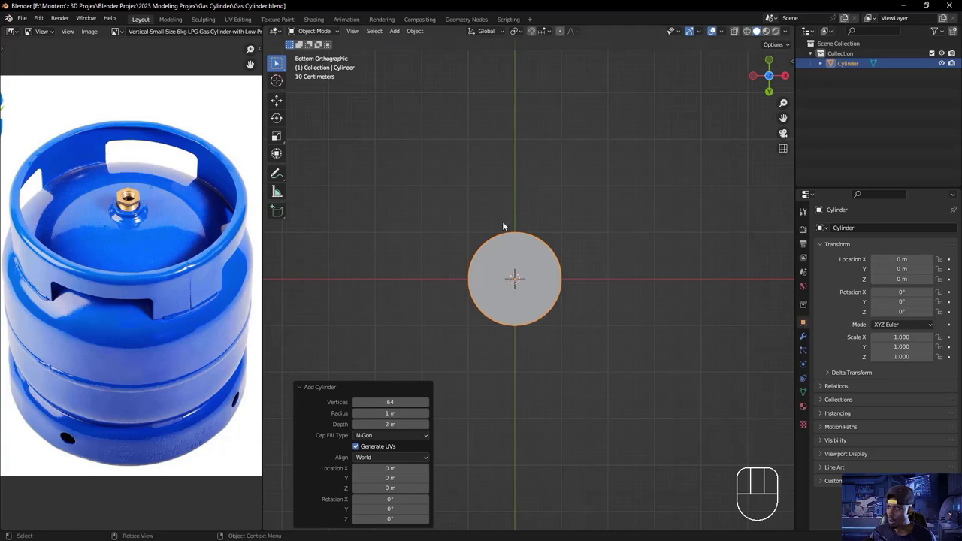
key(KP_3)
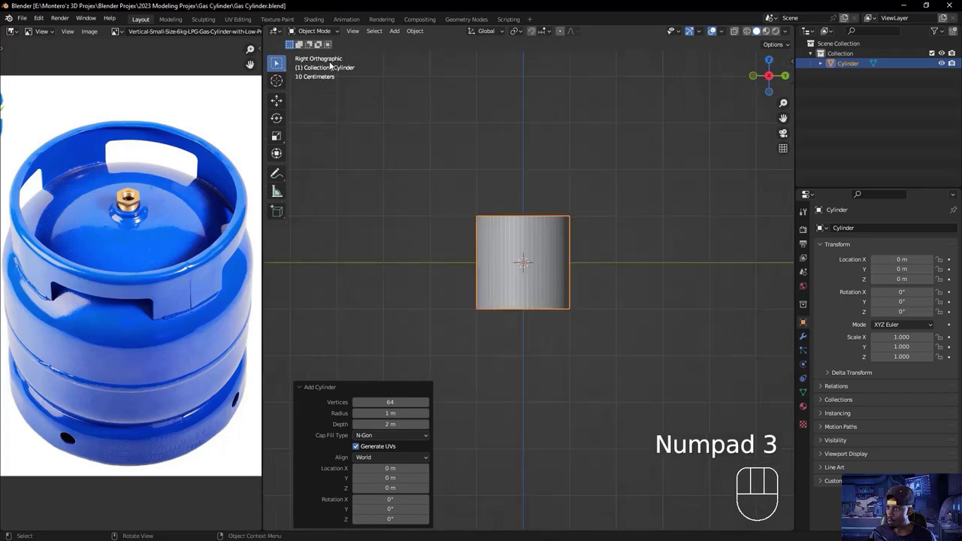
key(KP_9)
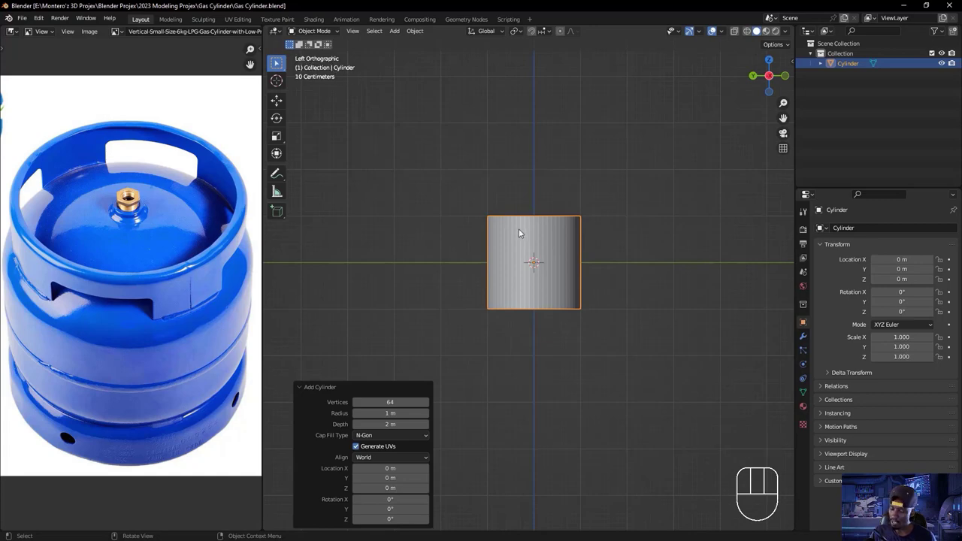
key(KP_1)
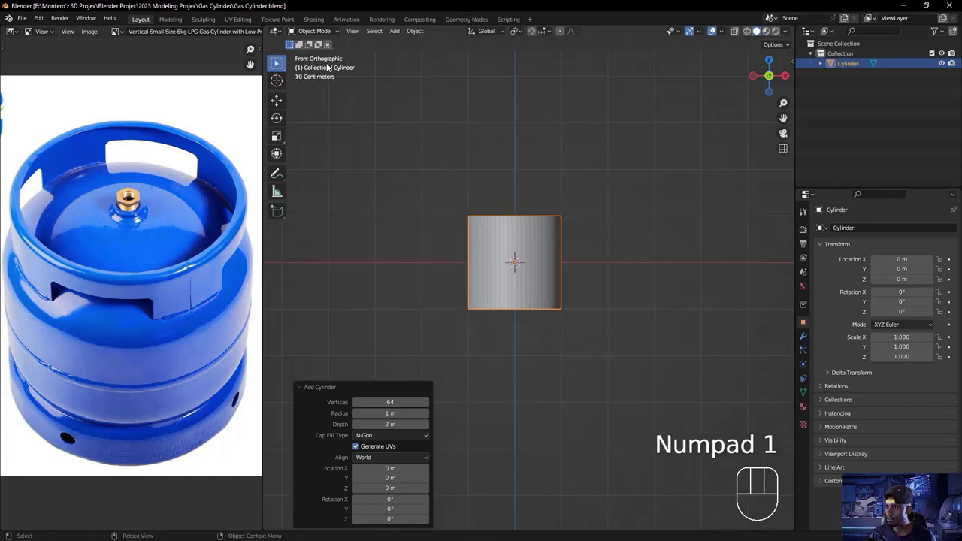
key(KP_9)
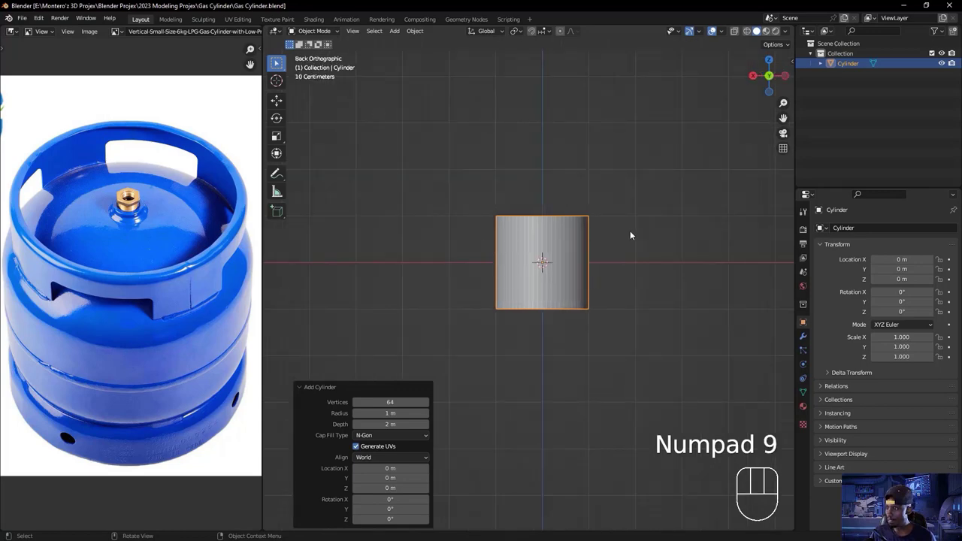
middle_drag(629, 229, 590, 270)
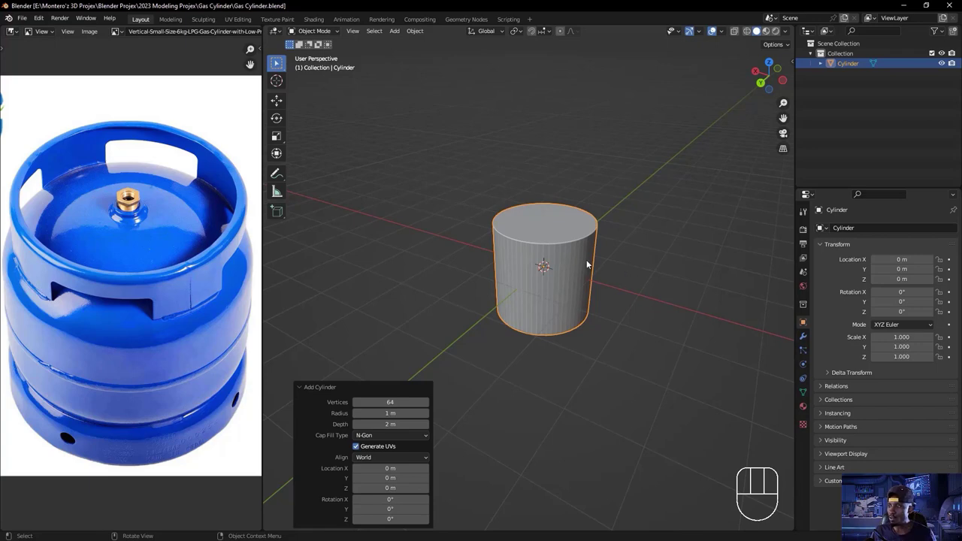
middle_drag(621, 271, 624, 299)
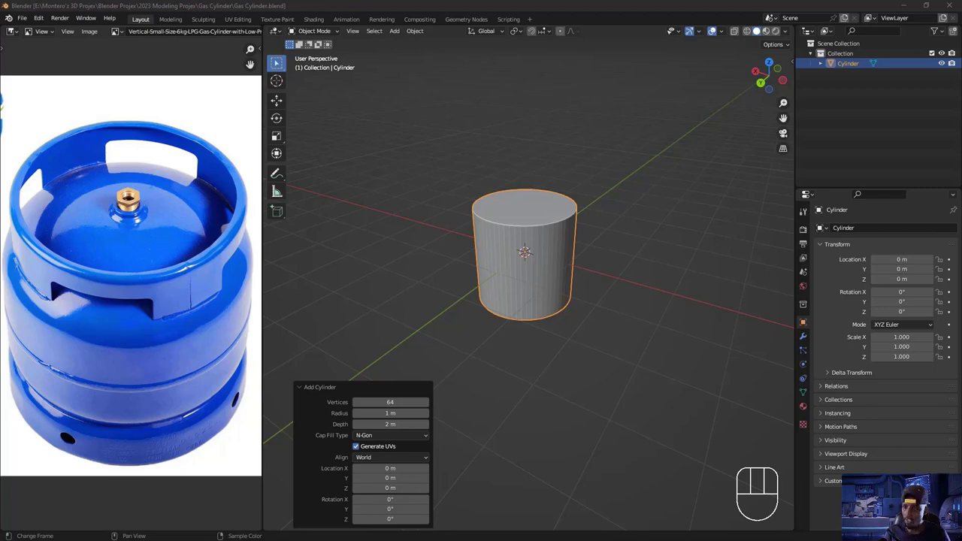
click(174, 366)
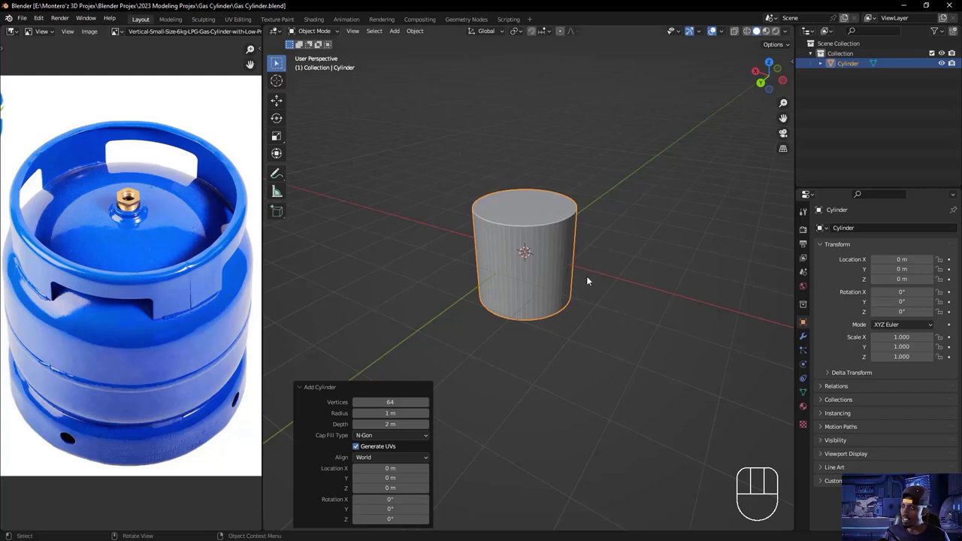
ctrl+middle_drag(578, 358, 606, 369)
key(ctrl)
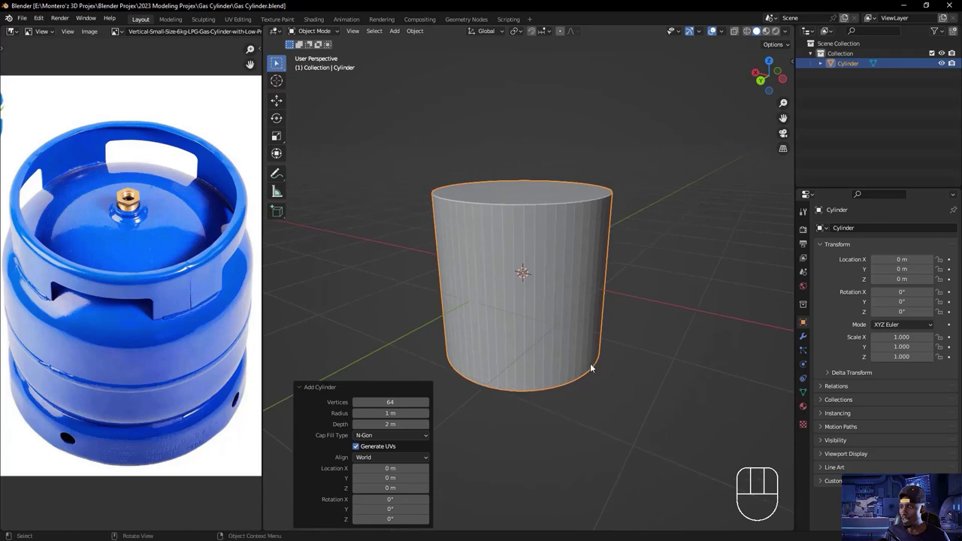
click(357, 284)
shift+middle_drag(552, 437, 531, 422)
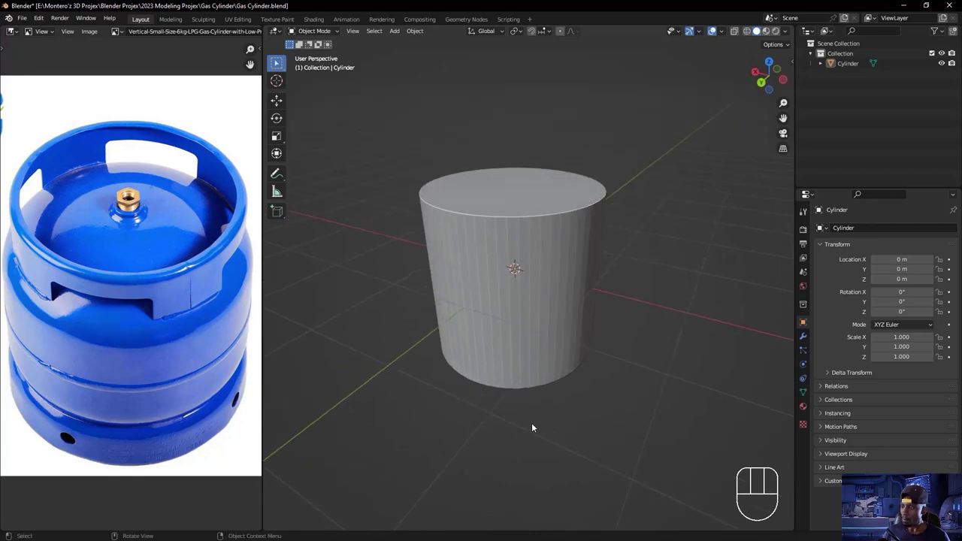
- Move the cylinder up about 1 m along the Z axis in front view so its base sits on the ground line
click(478, 254)
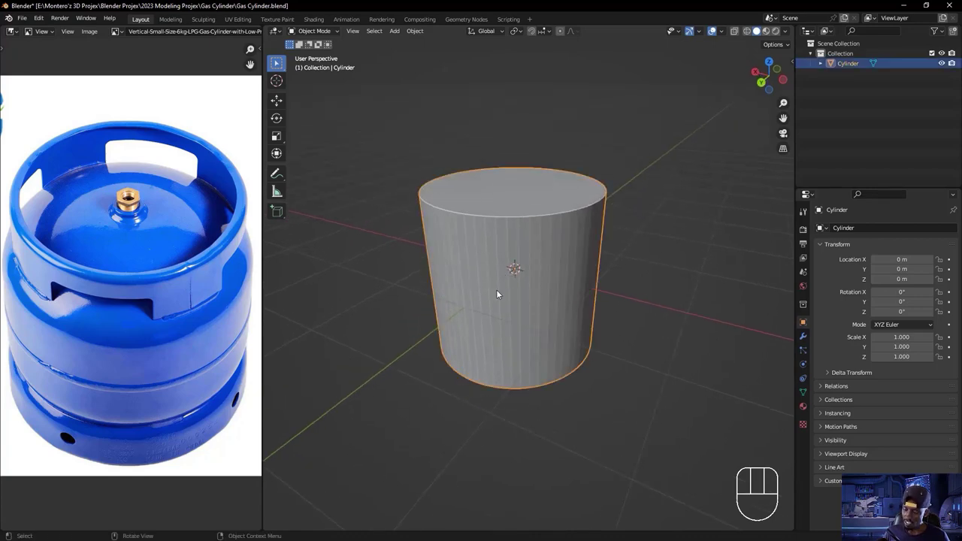
key(KP_1)
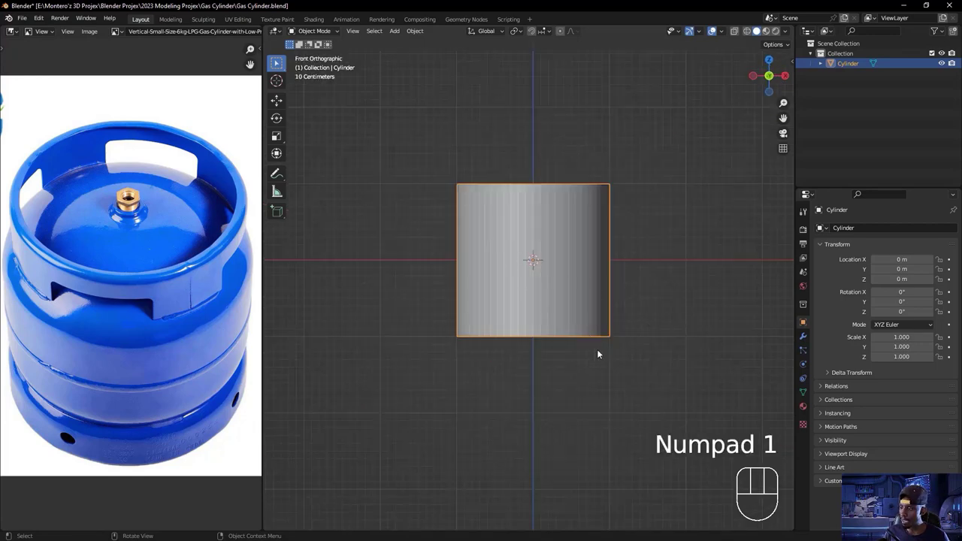
shift+middle_drag(601, 344, 565, 364)
key(g)
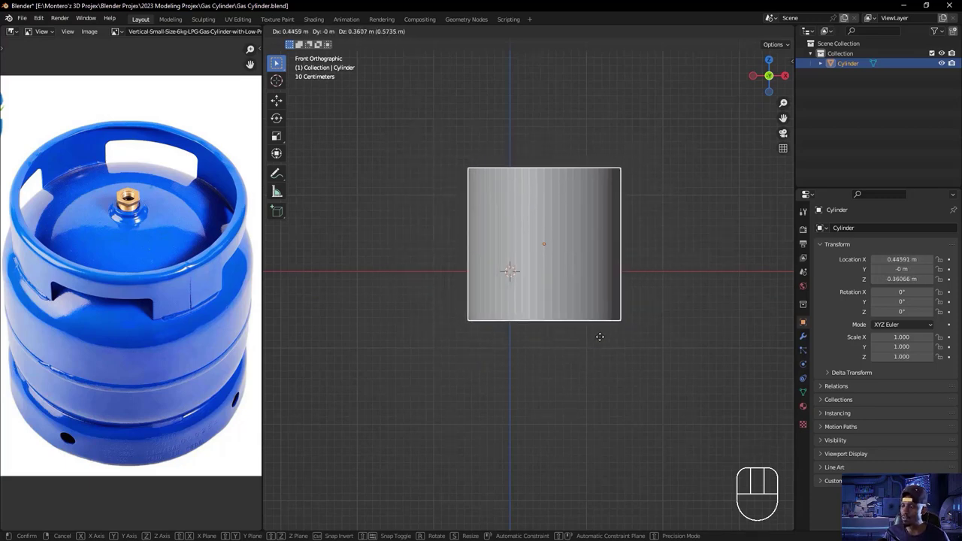
key(z)
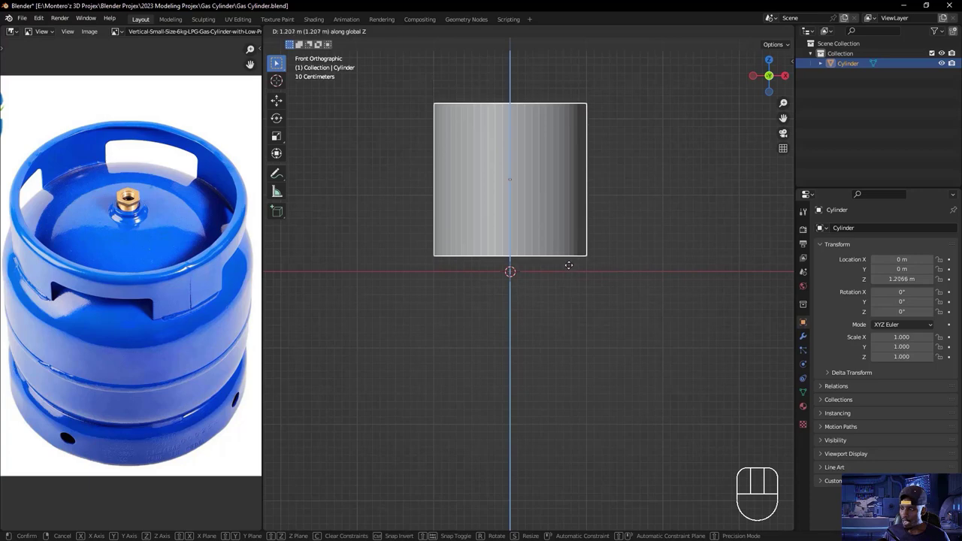
key(shift)
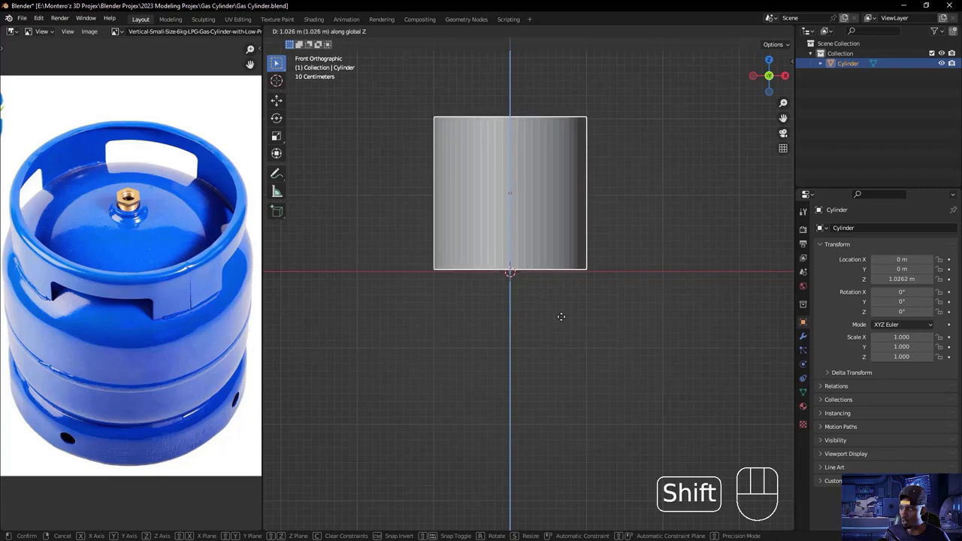
shift+click(559, 319)
ctrl+middle_drag(538, 304, 594, 387)
shift+middle_drag(597, 349, 580, 384)
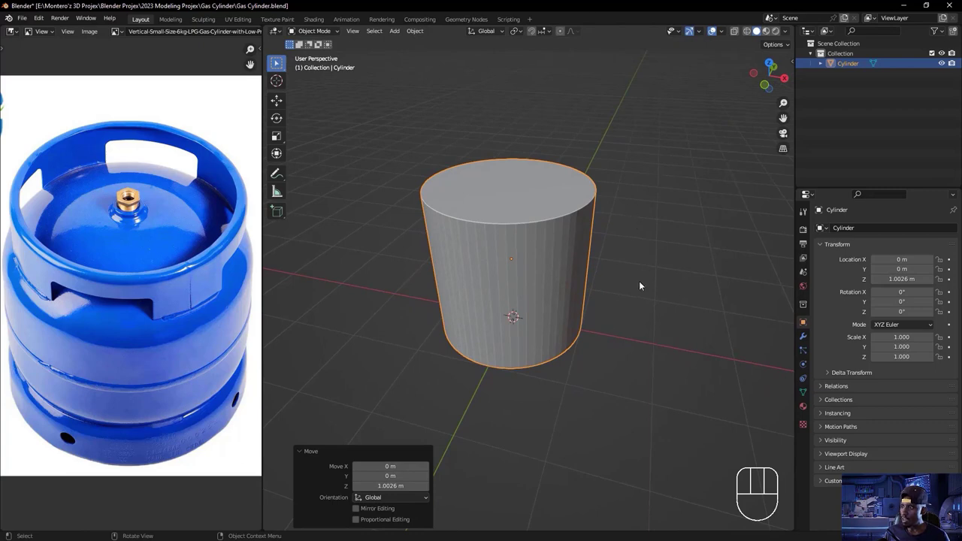
- Display the cylinder's transform values in the 3D viewport
key(n)
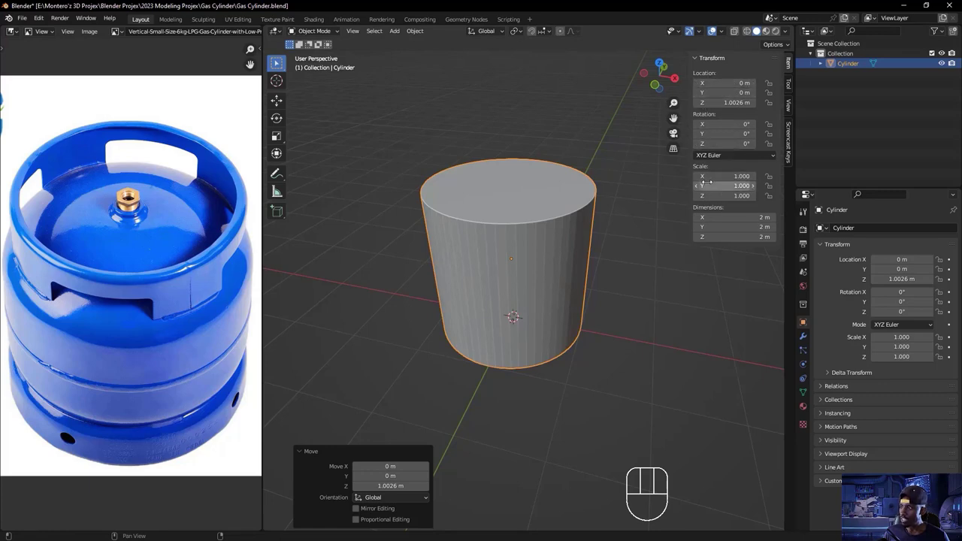
- Try scaling the cylinder uniformly to about 1.53 and rotating it about -14.3° in the current view
click(546, 222)
key(s)
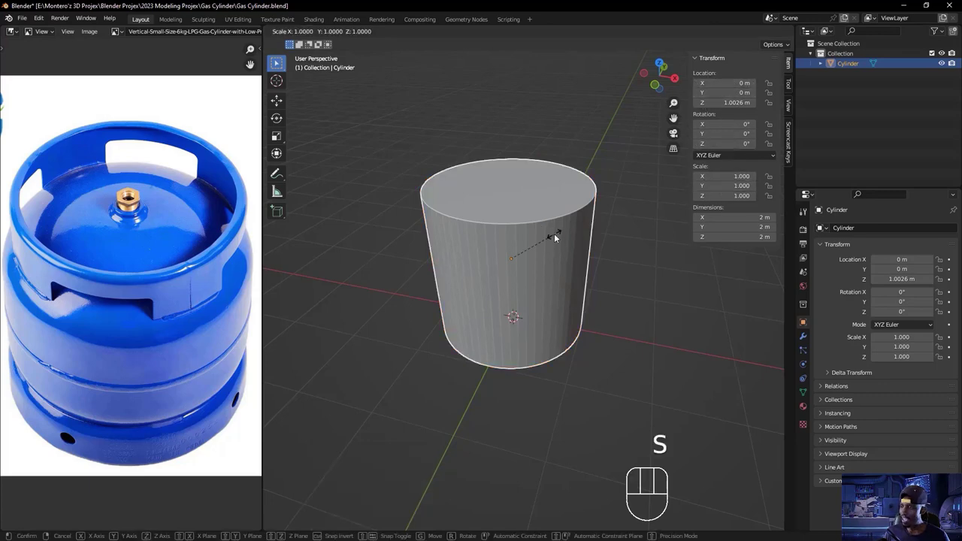
click(584, 230)
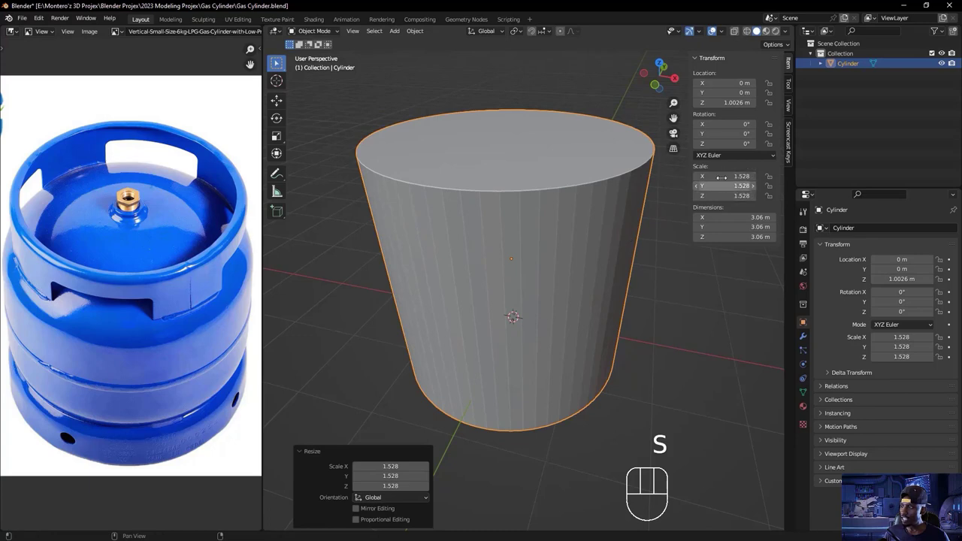
key(r)
click(535, 207)
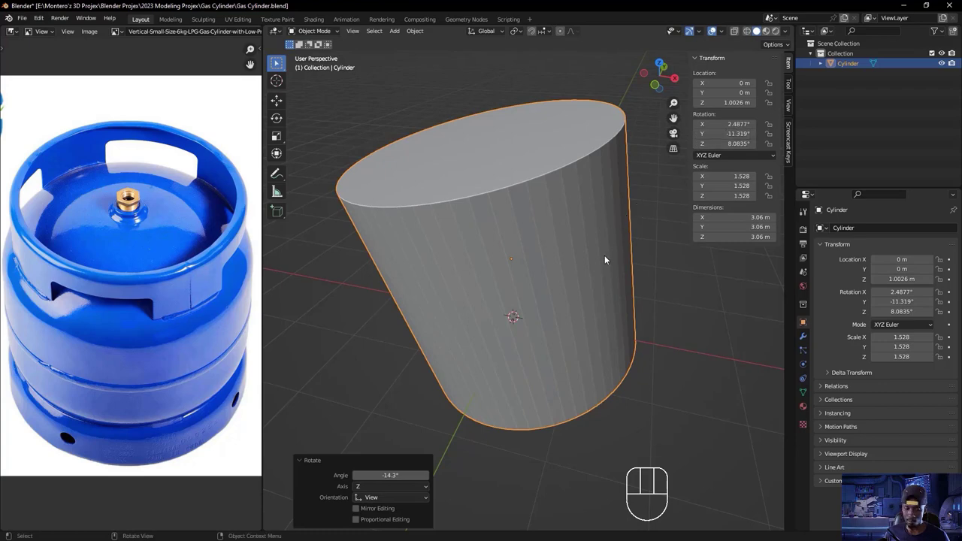
- Try moving the cylinder freely by about -1.21 m in X, and undo the move, rotation and scaling
key(g)
click(512, 241)
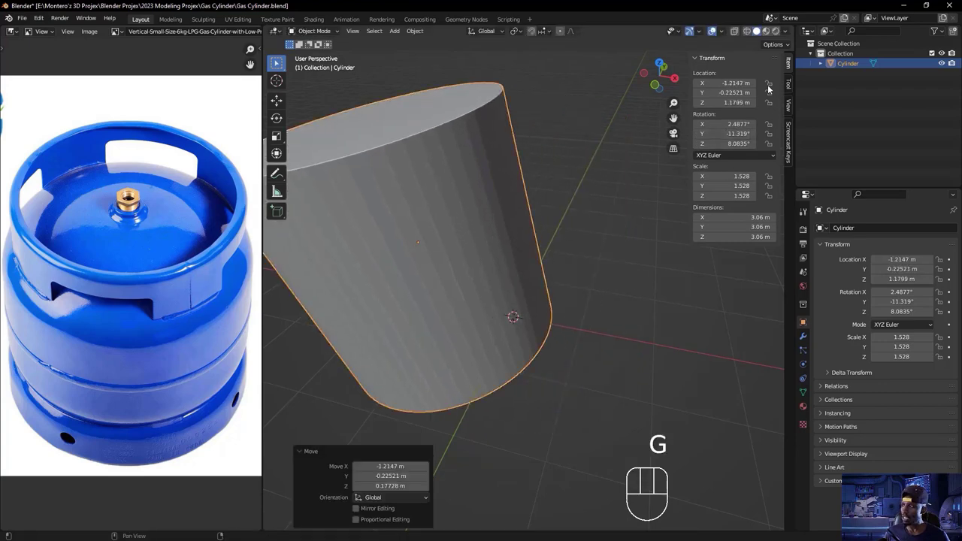
key(ctrl+z)
key(ctrl+z)
key(ctrl+z)
key(ctrl+z)
key(ctrl+z)
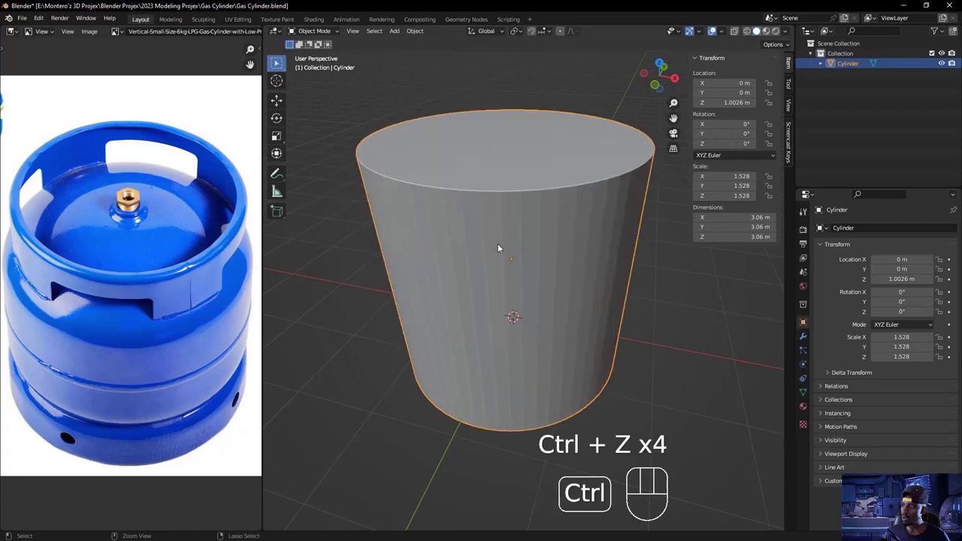
- Apply all transforms (location, rotation and scale) to the cylinder
mouse_move(532, 336)
middle_down()
mouse_move(561, 314)
mouse_move(524, 342)
middle_up()
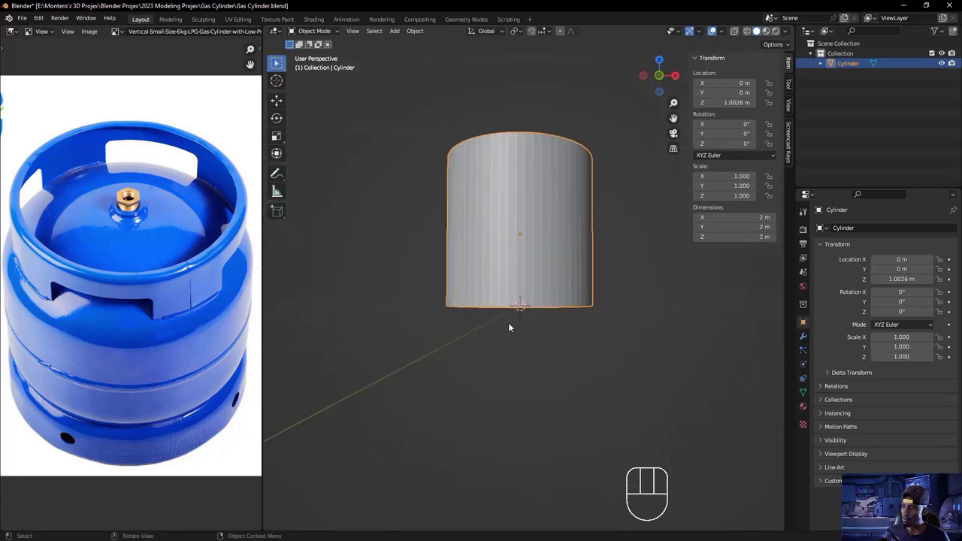
middle_drag(592, 249, 568, 284)
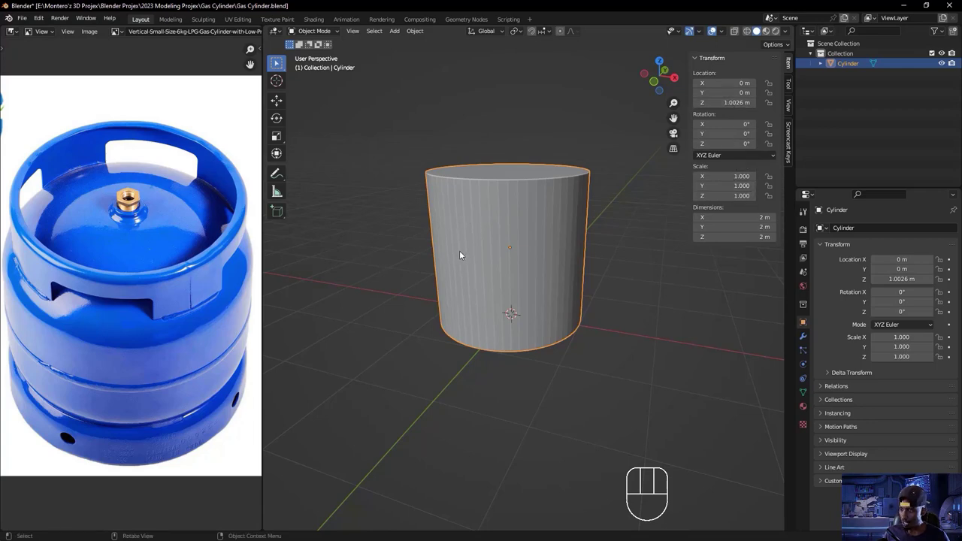
key(ctrl+a)
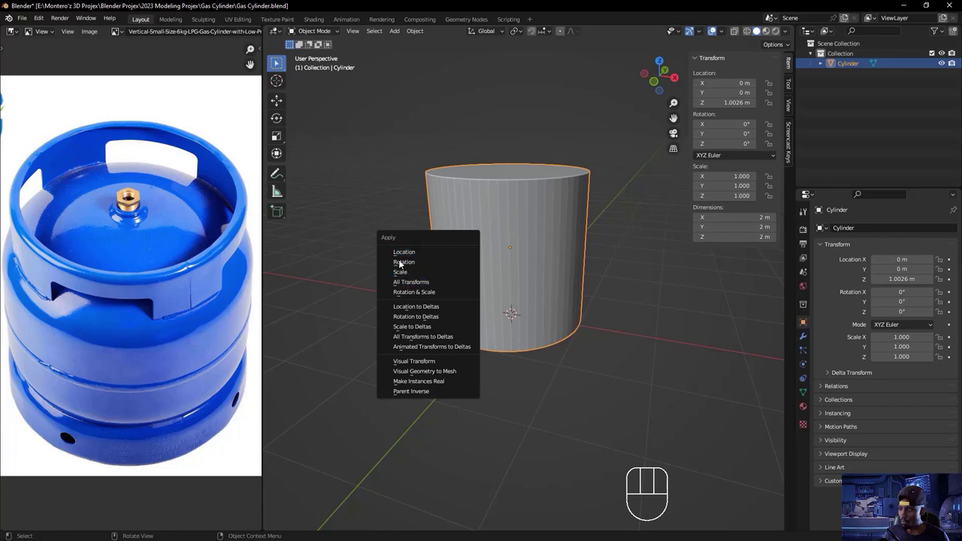
click(404, 284)
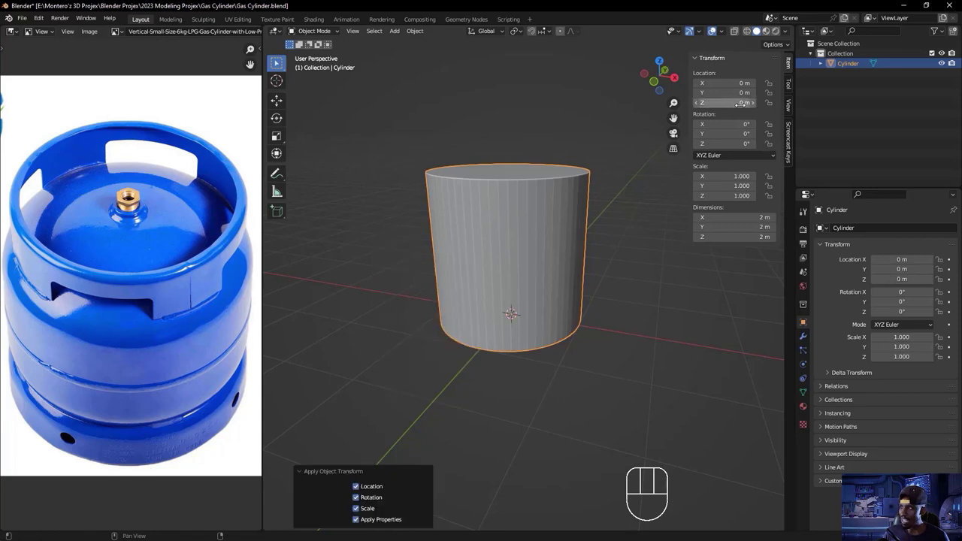
- Check the cylinder's mesh in Edit Mode, and save the scene from Object Mode
mouse_move(601, 270)
middle_down()
mouse_move(590, 286)
mouse_move(605, 283)
middle_up()
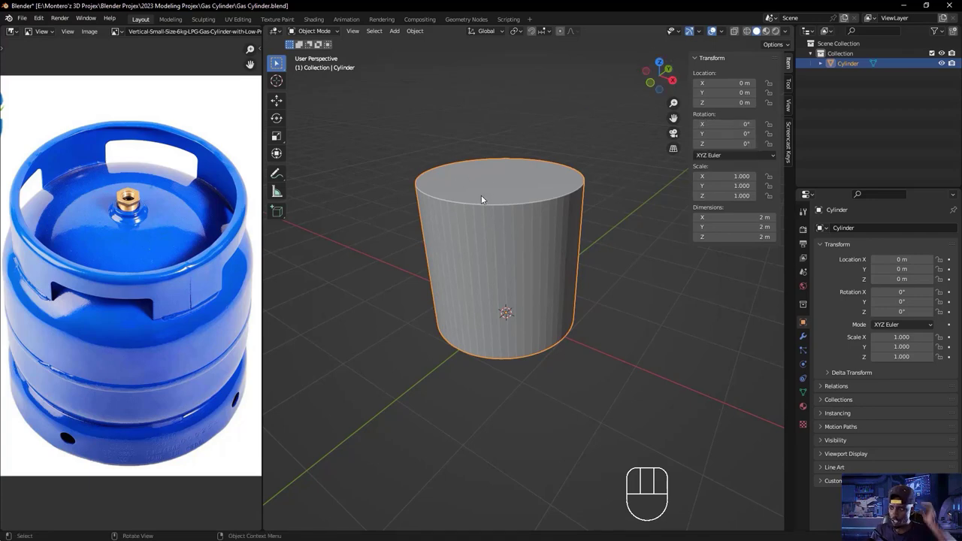
click(315, 31)
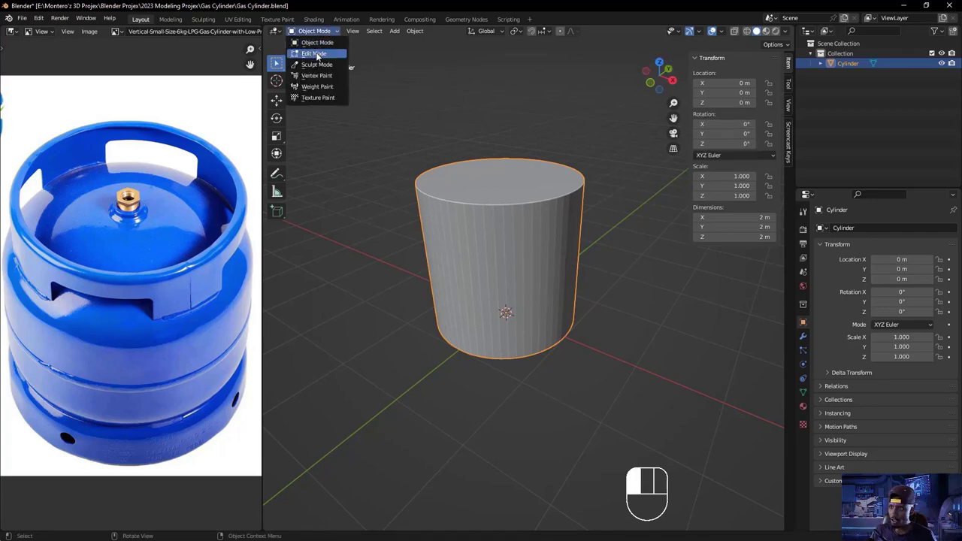
click(314, 53)
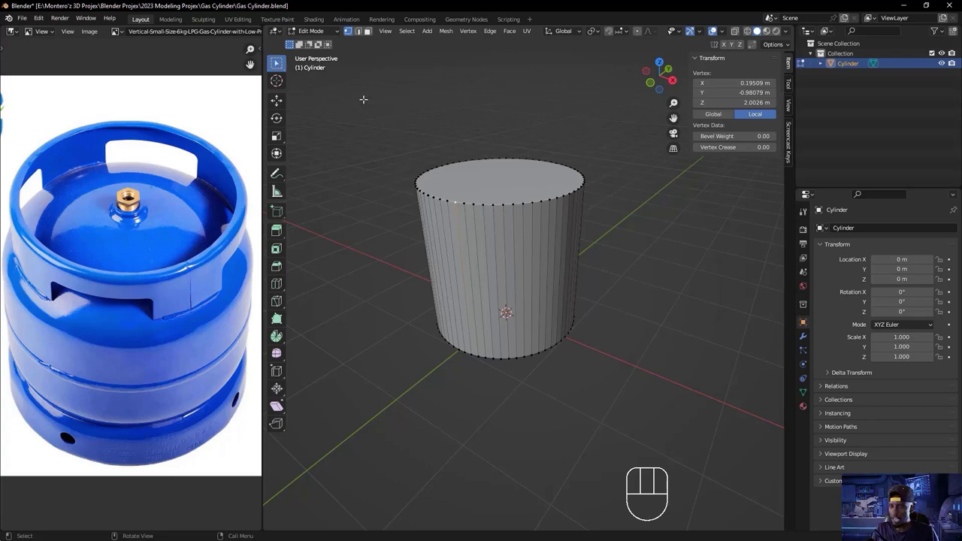
key(Tab)
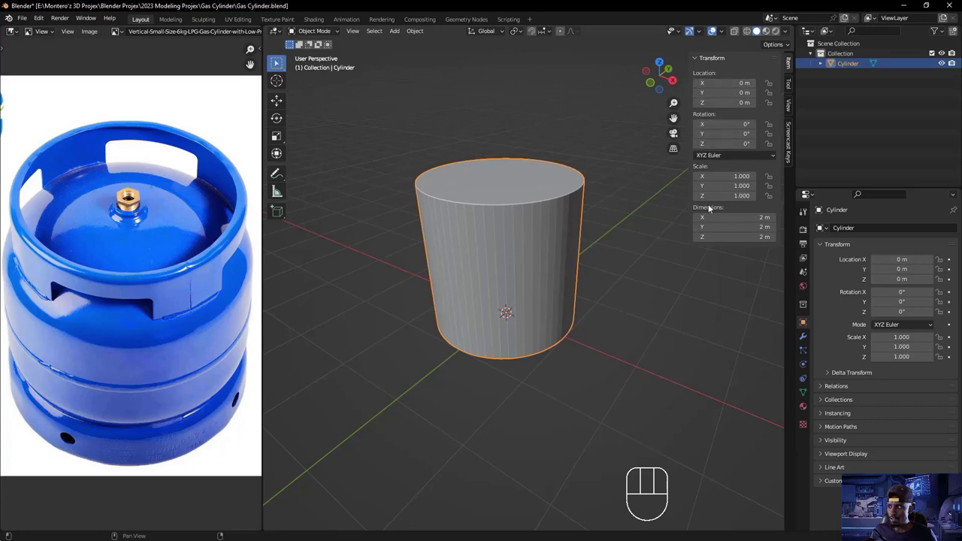
key(ctrl+s)
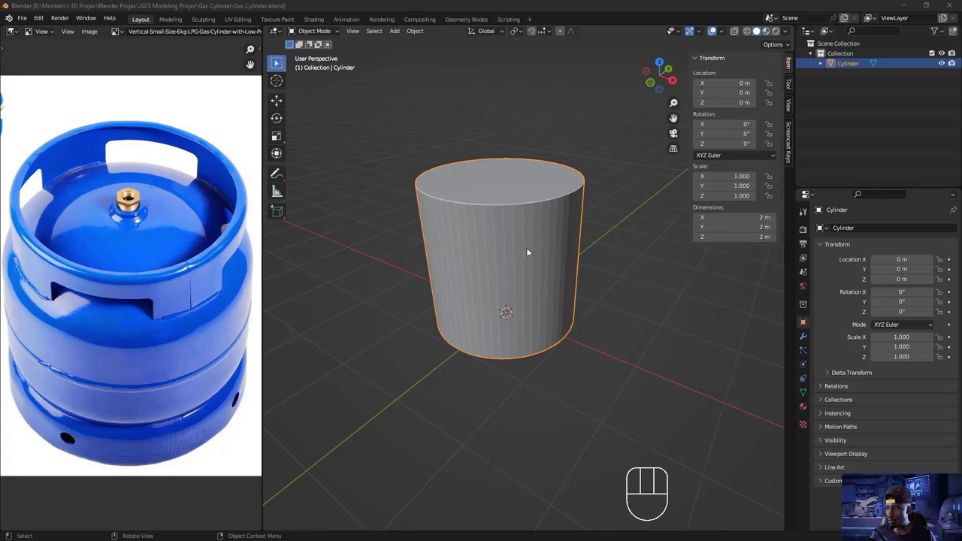
- Delete the cylinder and add a 2 m cube mesh at the world origin
click(501, 267)
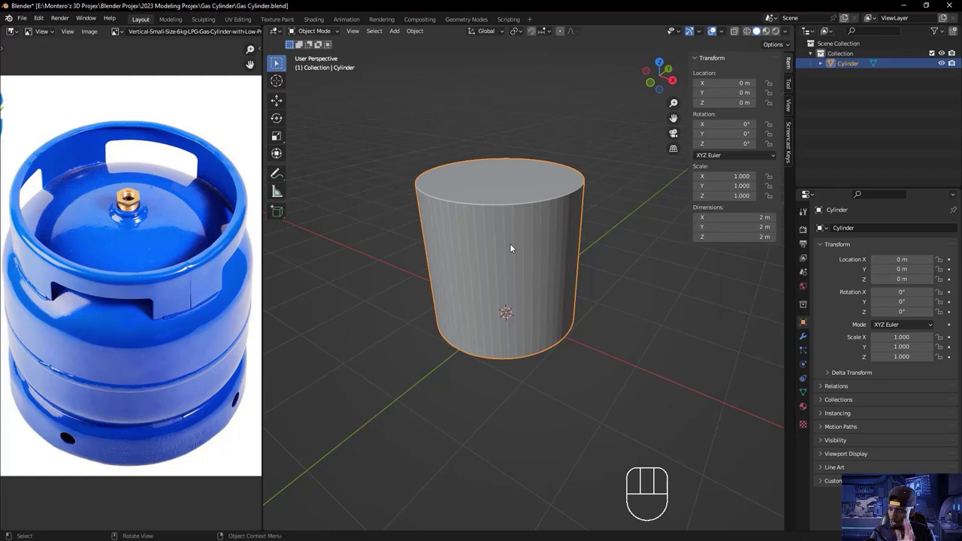
key(Delete)
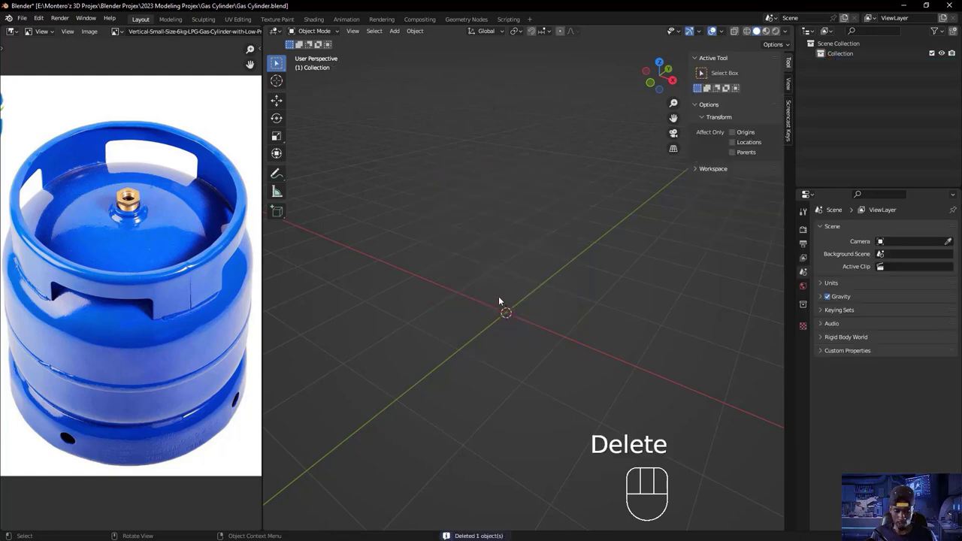
key(shift+a)
mouse_move(496, 298)
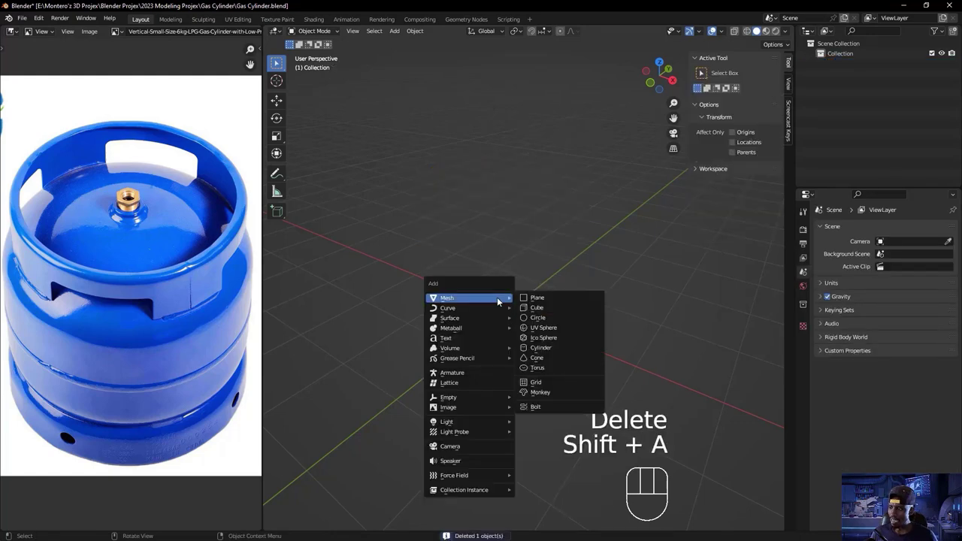
click(535, 308)
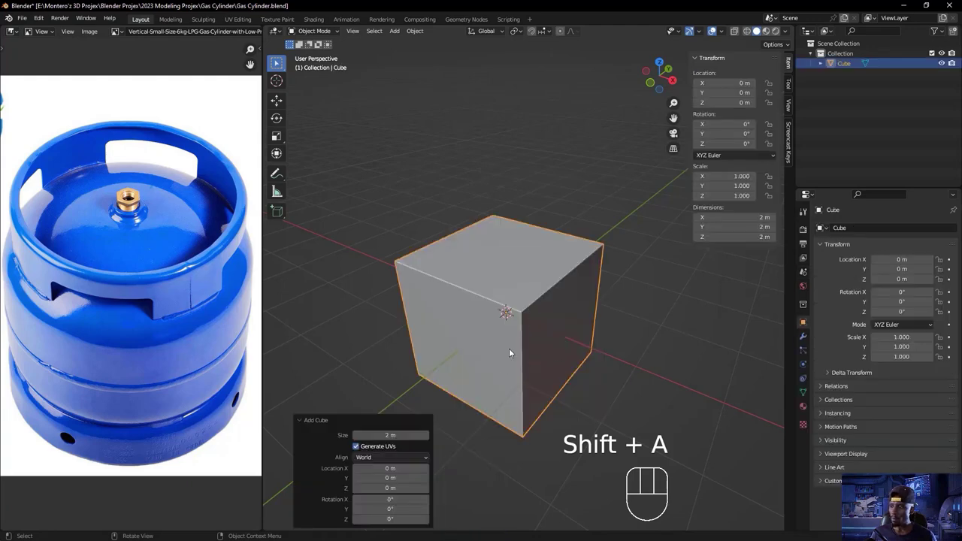
- Move the cube up about 1.09 m along the Z axis
key(g)
key(z)
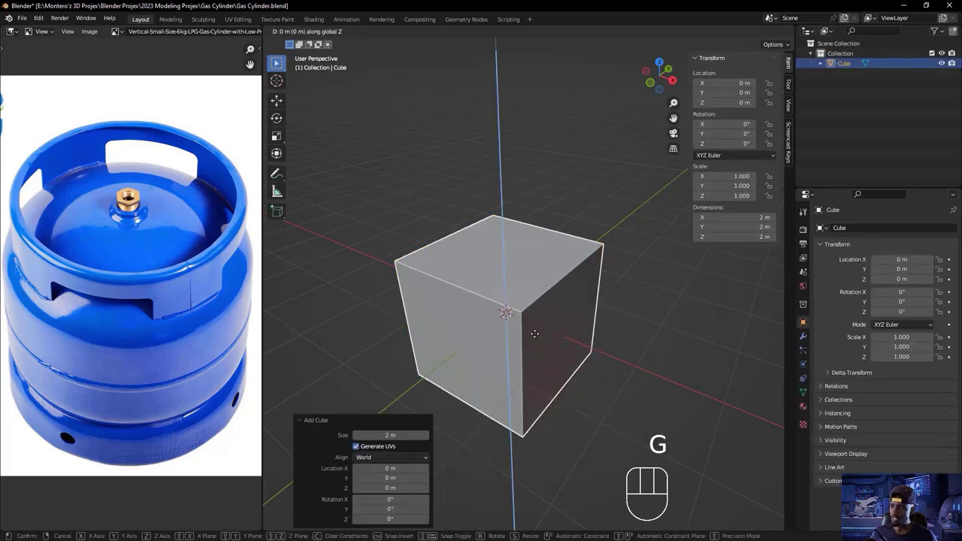
click(525, 281)
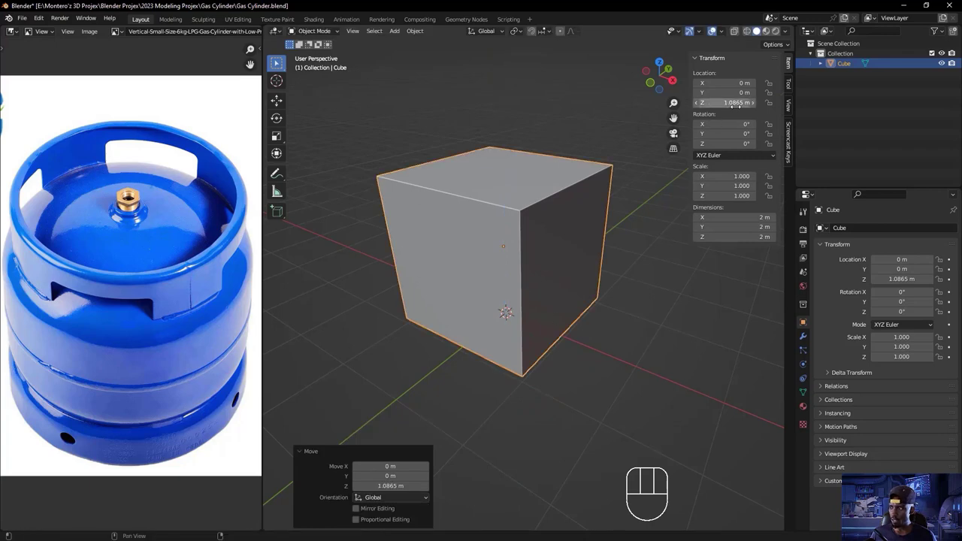
click(576, 248)
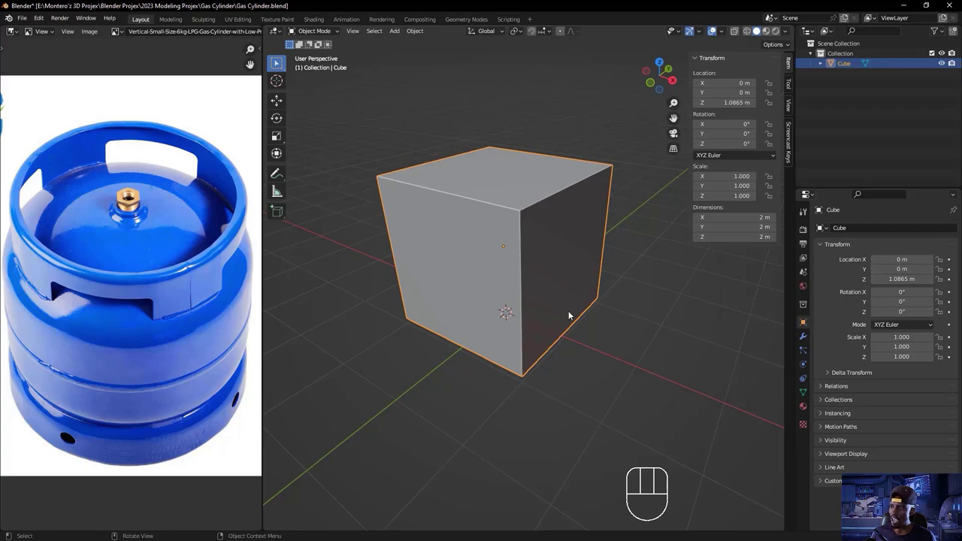
- Flatten the cube by scaling it along the Z axis to about 0.184
key(s)
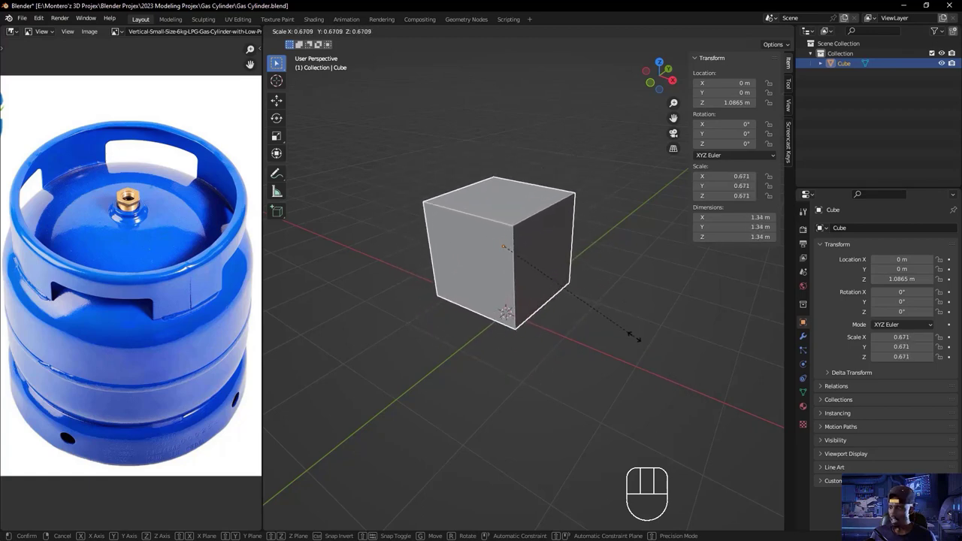
key(z)
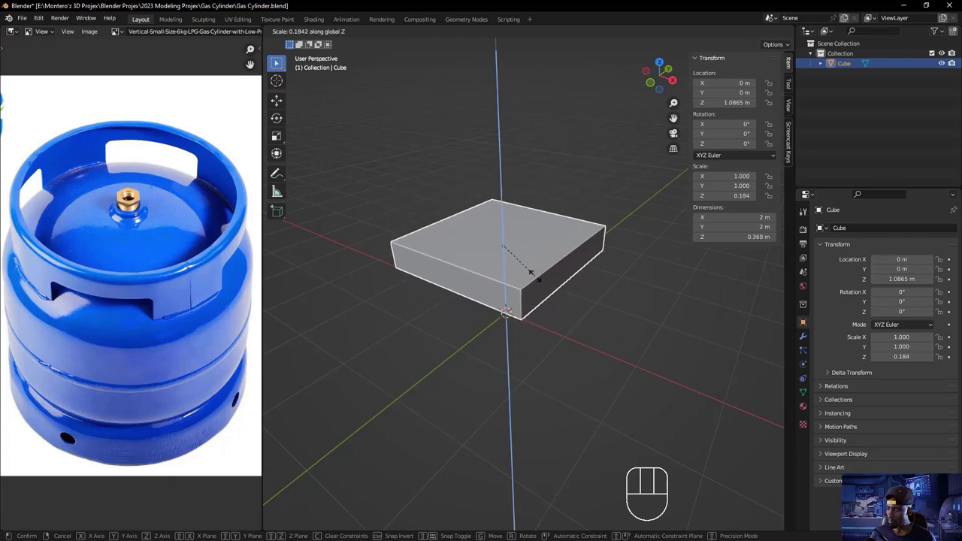
click(577, 343)
middle_drag(528, 317, 525, 239)
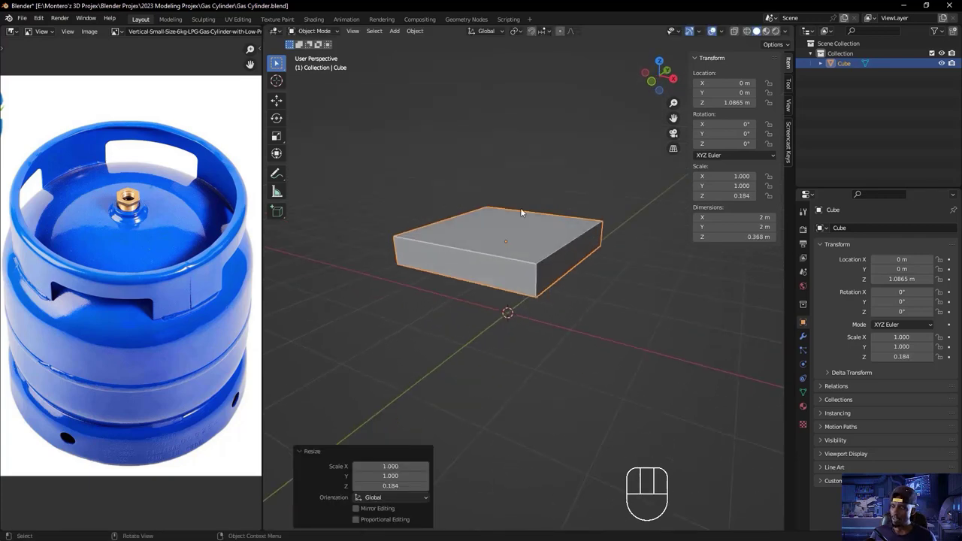
scroll(500, 262, up, 3)
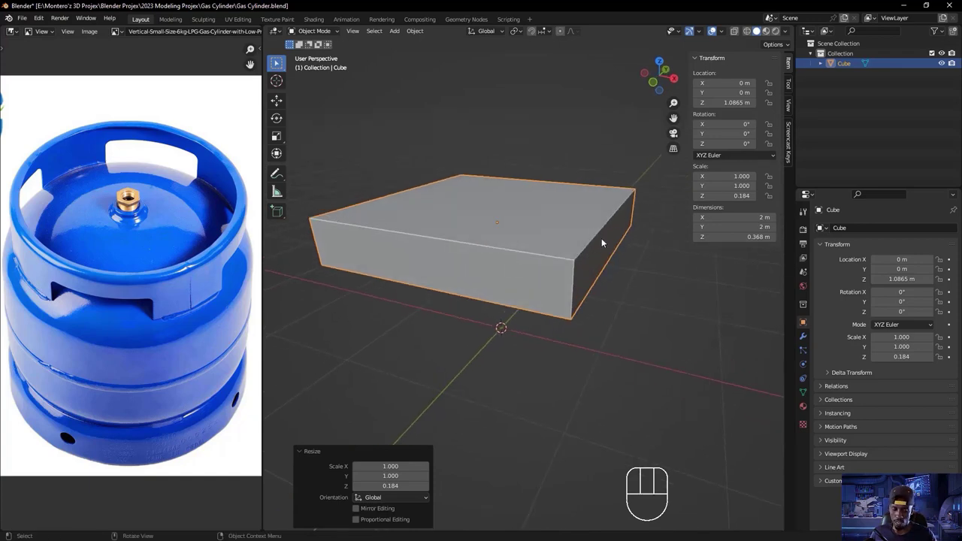
- Put the flattened cube in Edit Mode with edge selection active
key(Tab)
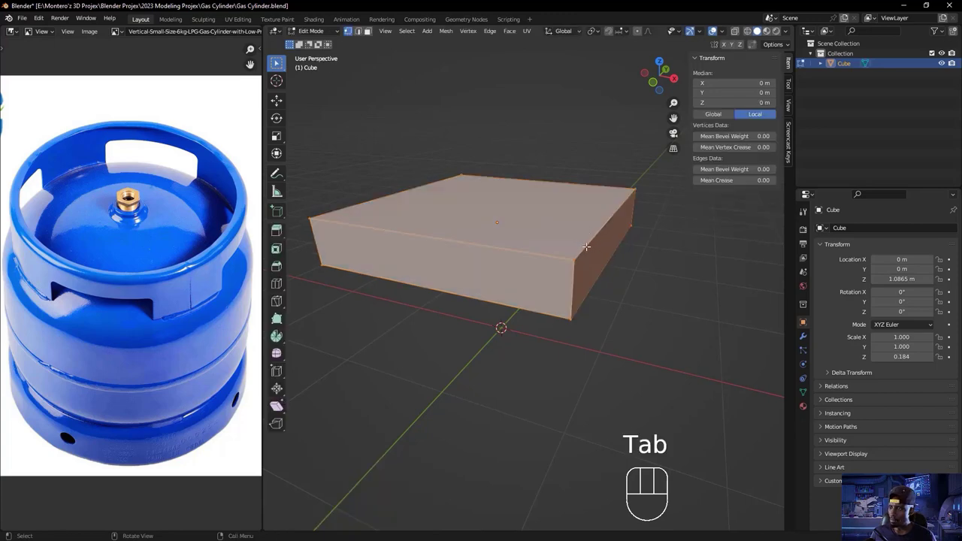
click(336, 34)
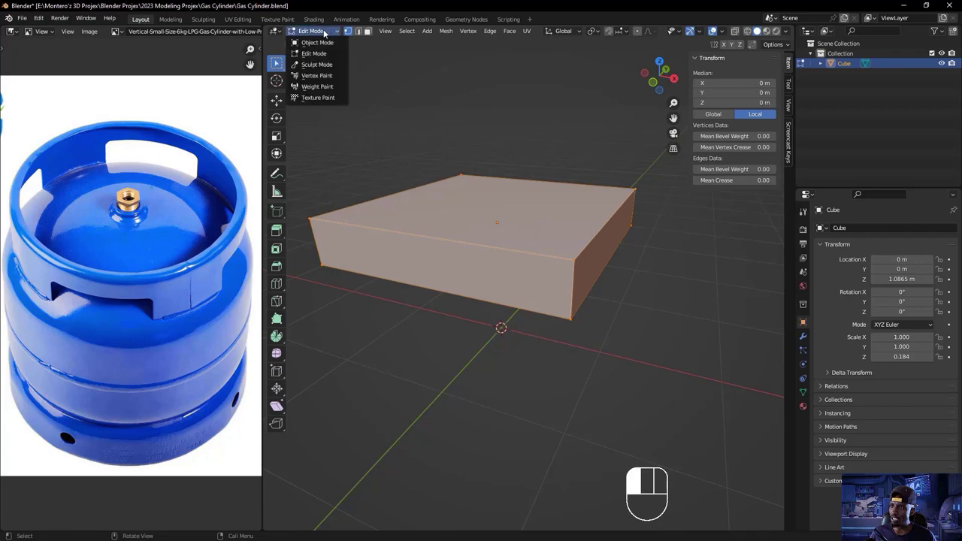
click(316, 56)
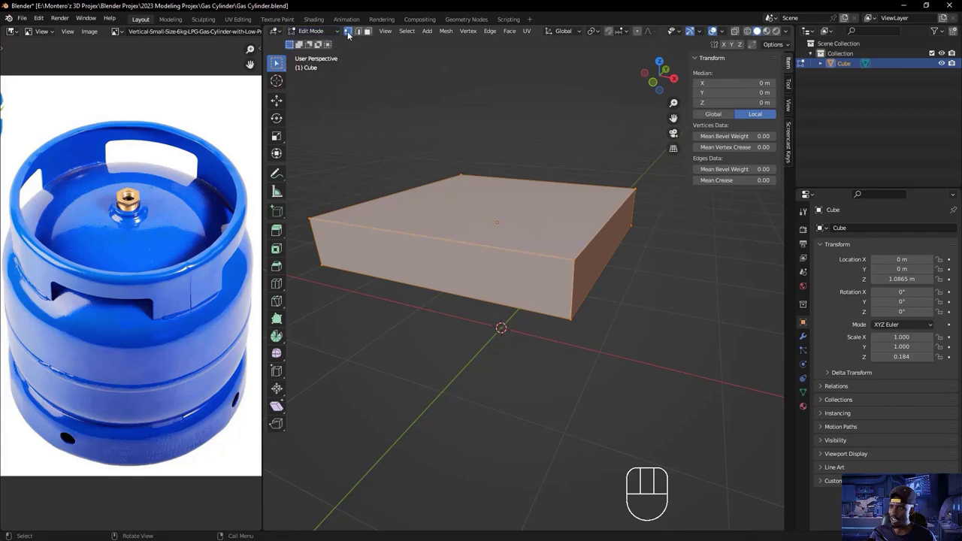
click(358, 32)
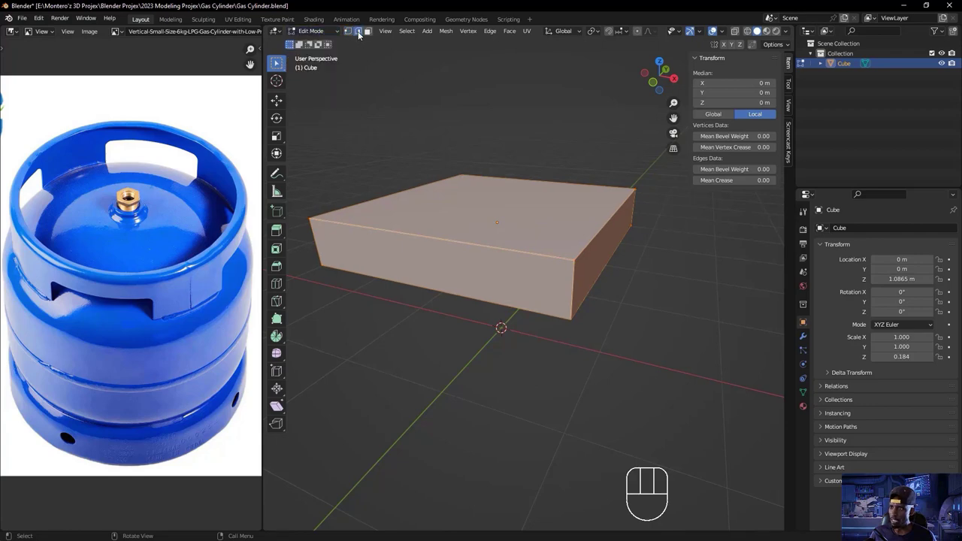
- Bevel the four top edges of the flattened cube with a width of about 0.43 m and one segment
click(457, 241)
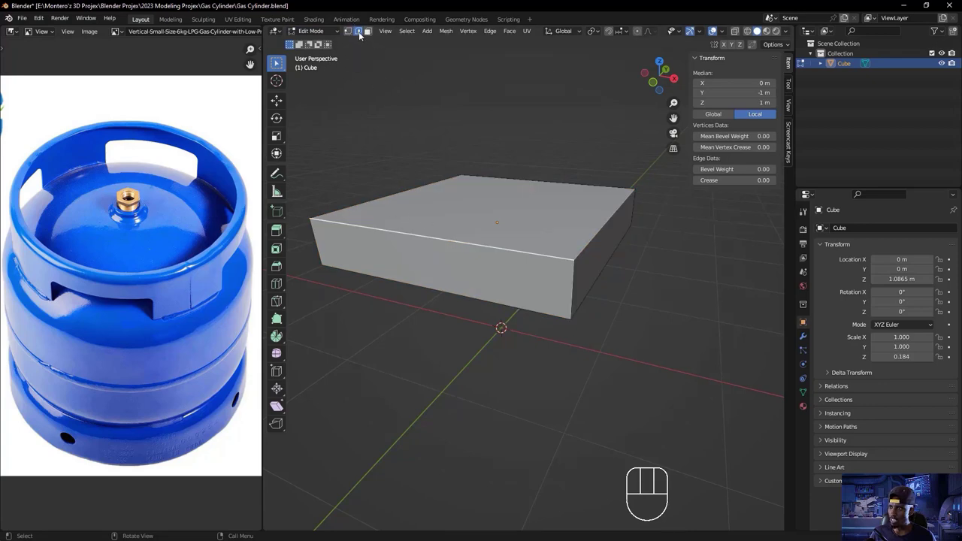
middle_drag(406, 230, 395, 227)
shift+click(396, 225)
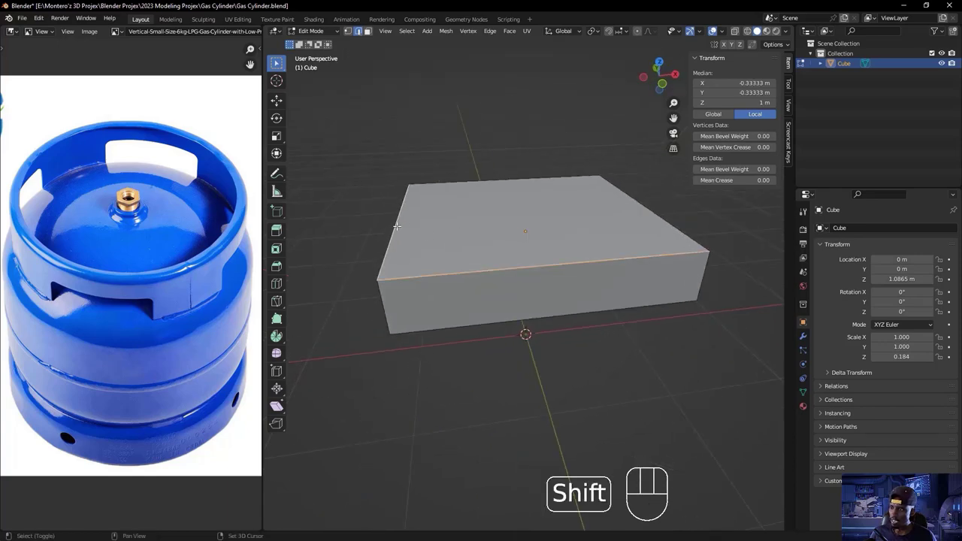
shift+click(474, 180)
shift+click(644, 209)
middle_drag(644, 209, 661, 288)
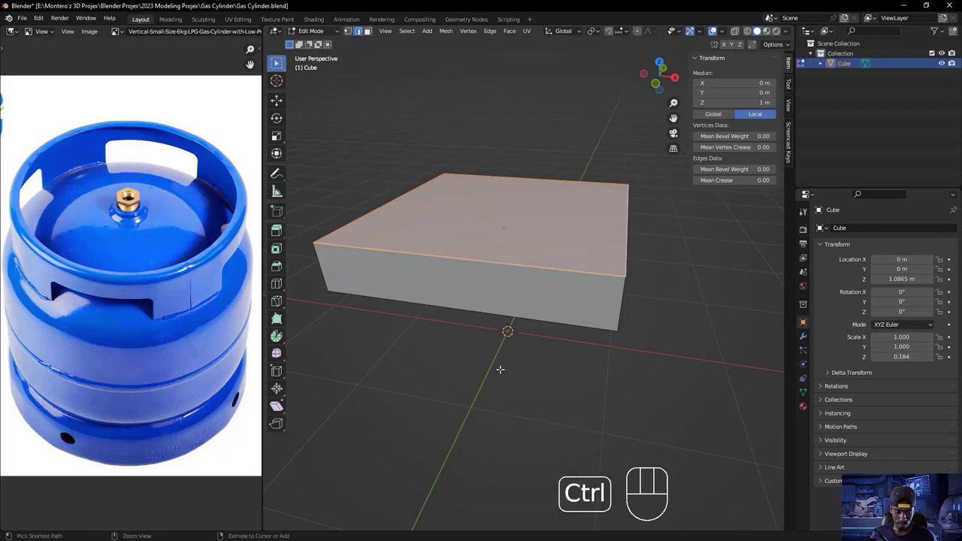
key(ctrl+b)
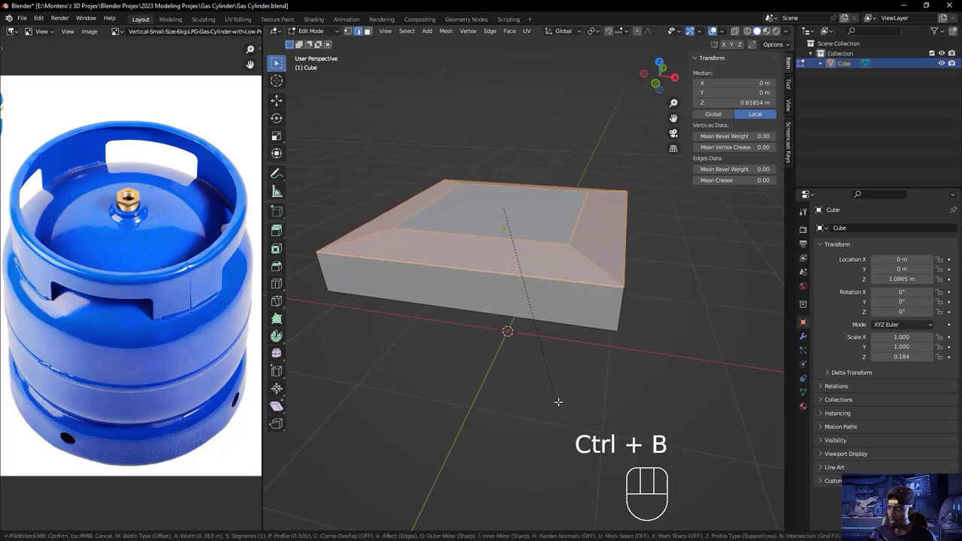
click(563, 401)
middle_drag(564, 399, 583, 353)
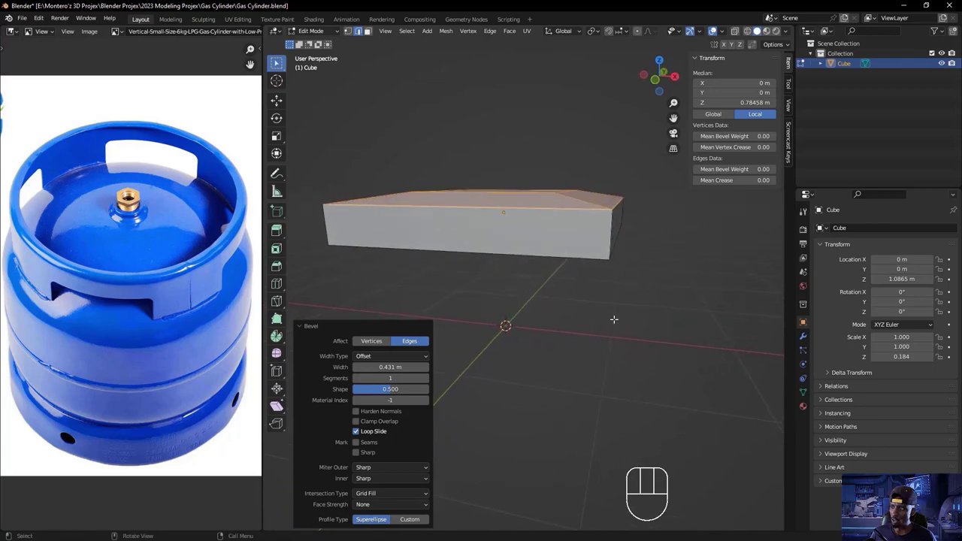
- Return to Object Mode and add a second cube, 2 m in size, at the world origin
middle_drag(601, 221, 591, 259)
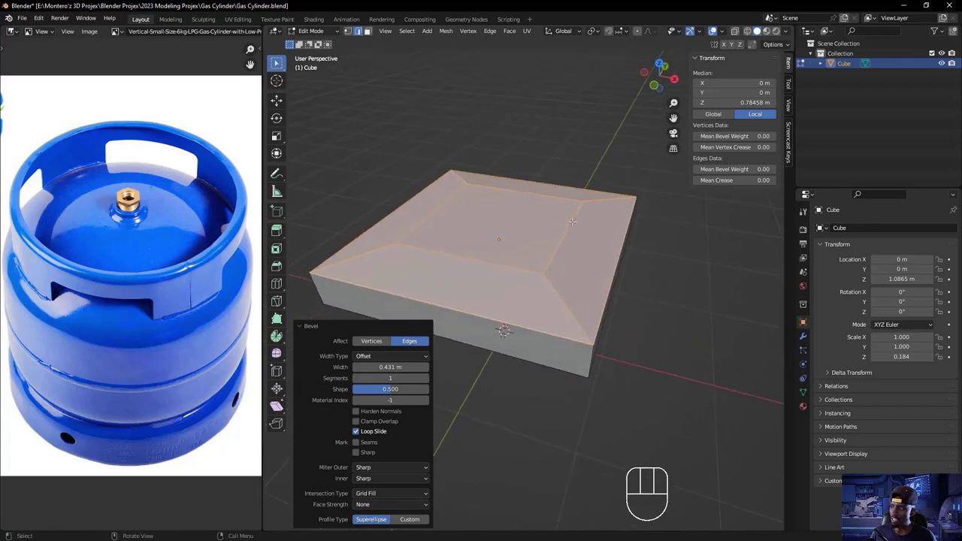
middle_drag(624, 298, 595, 196)
middle_drag(568, 164, 608, 215)
middle_drag(545, 216, 541, 268)
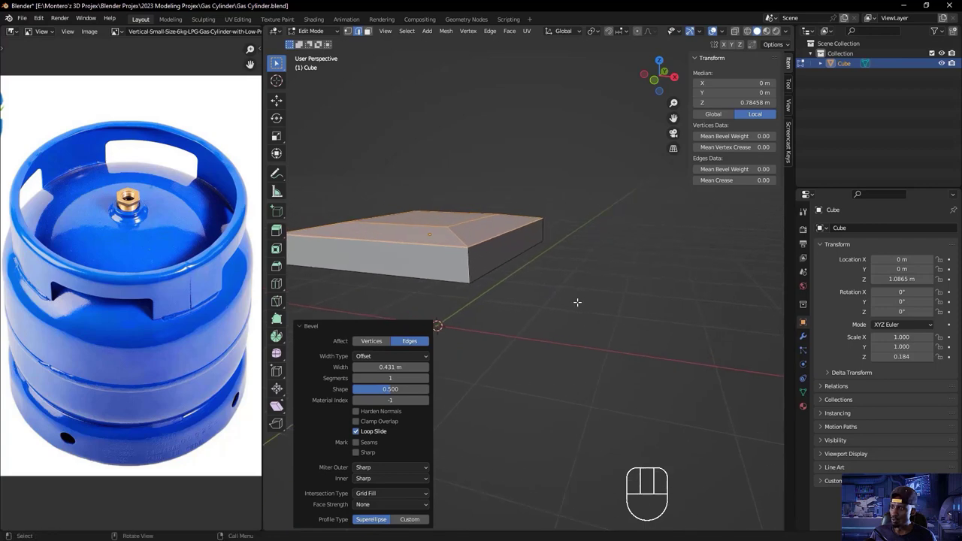
scroll(556, 300, down, 3)
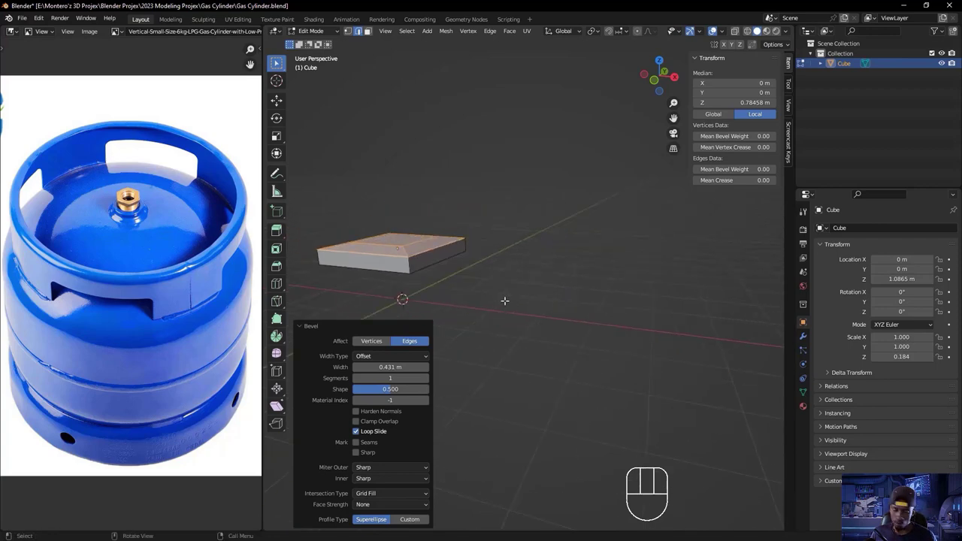
key(Tab)
key(shift+a)
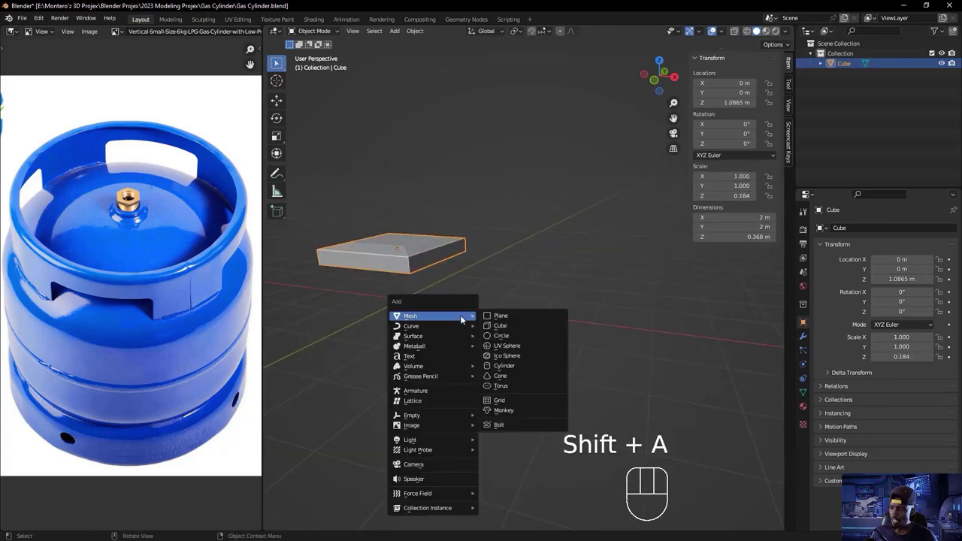
click(512, 326)
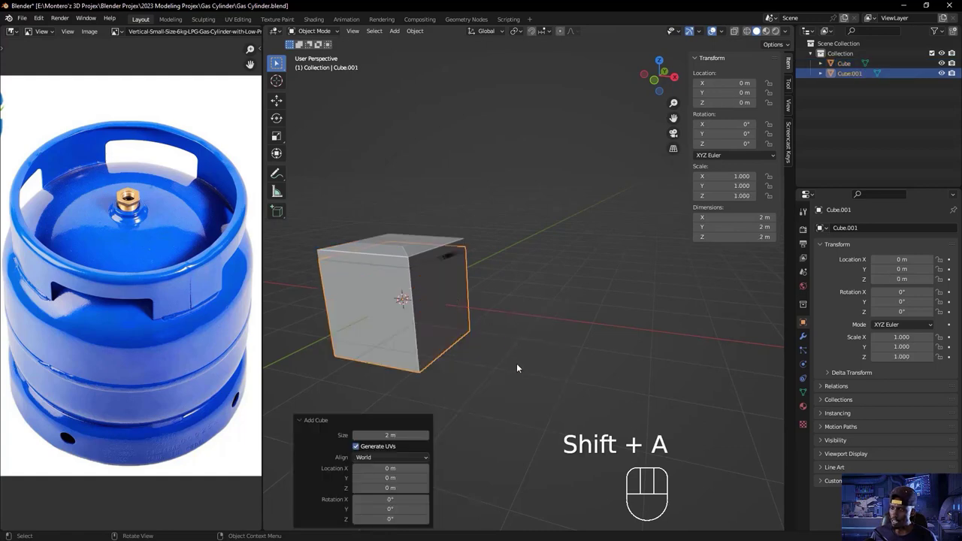
- Move the second cube up about 1.03 m along Z and about 2.15 m along X, beside the bevelled slab
key(g)
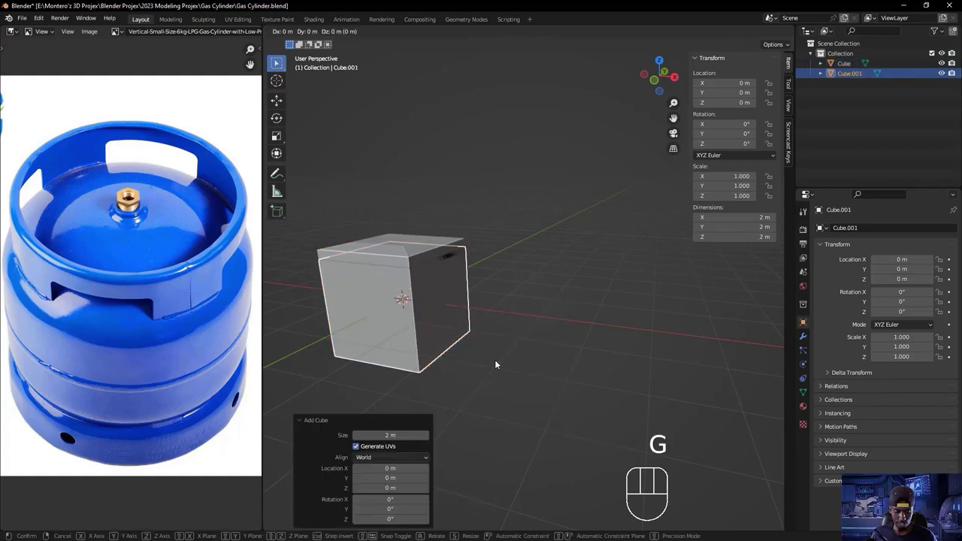
key(z)
click(429, 258)
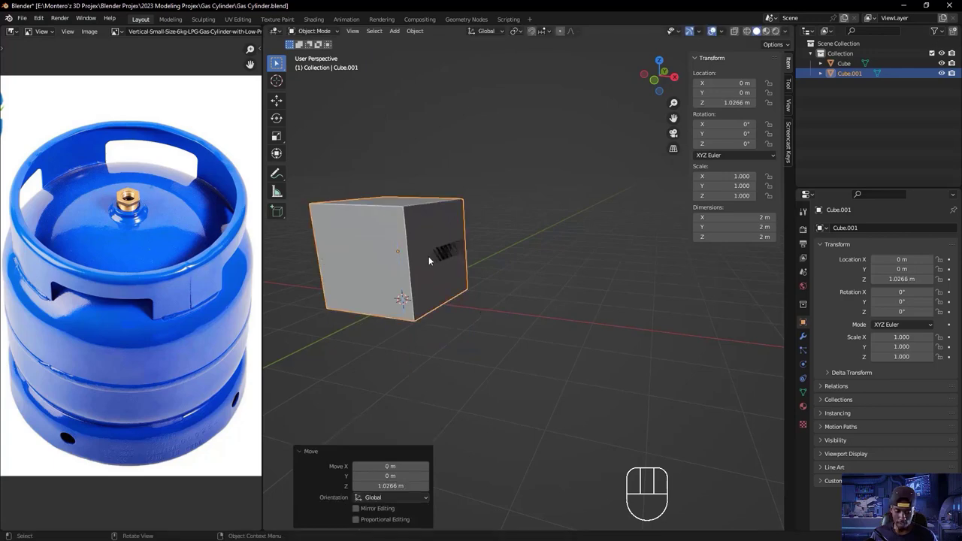
key(g)
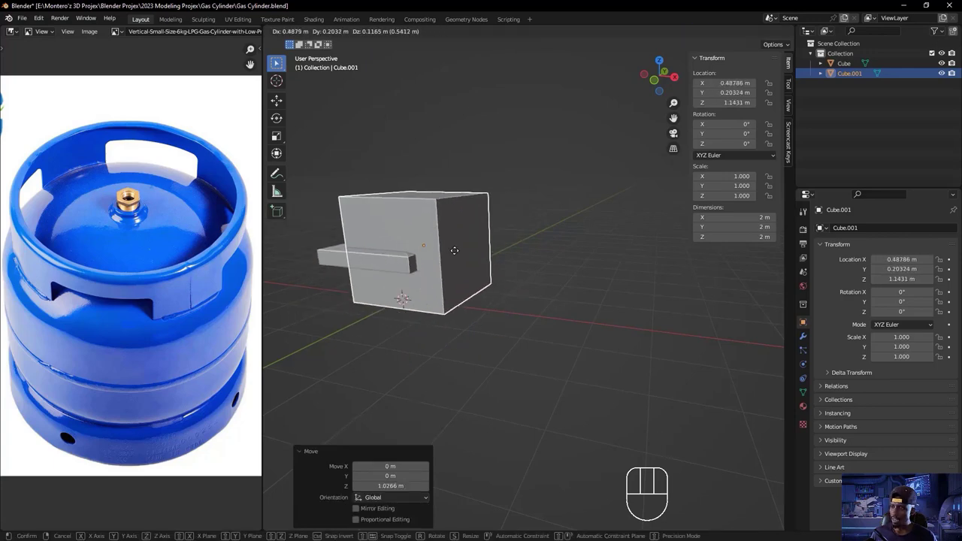
key(x)
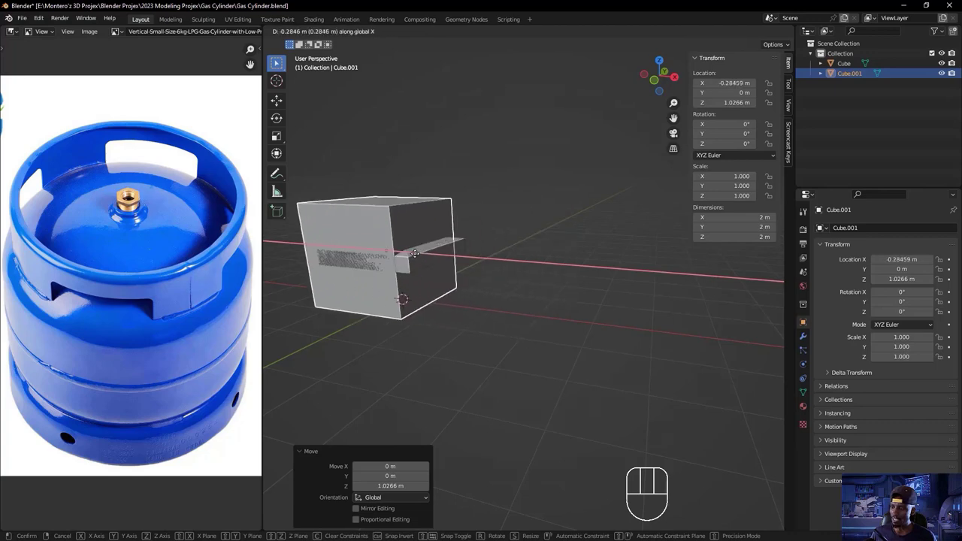
click(528, 284)
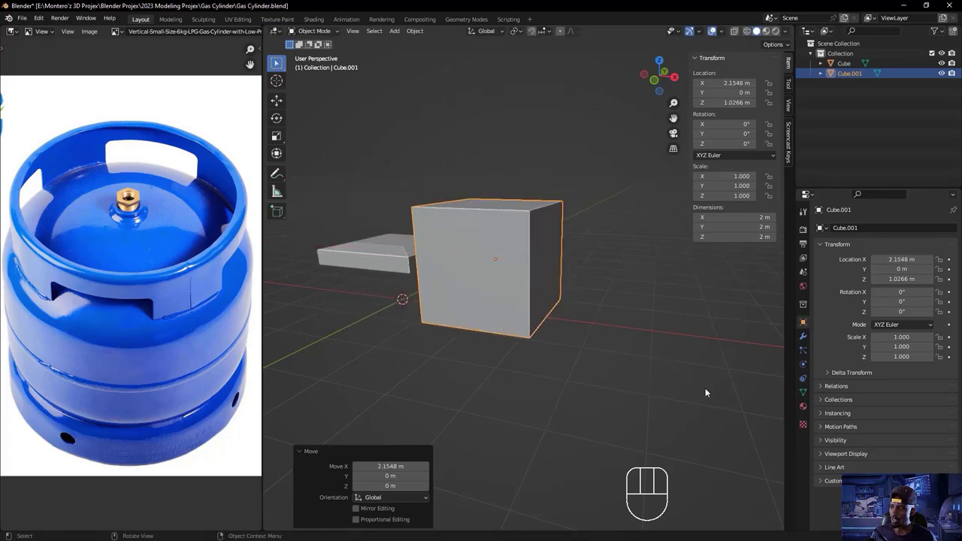
- Flatten the second cube by scaling it along the Z axis to about 0.143
key(s)
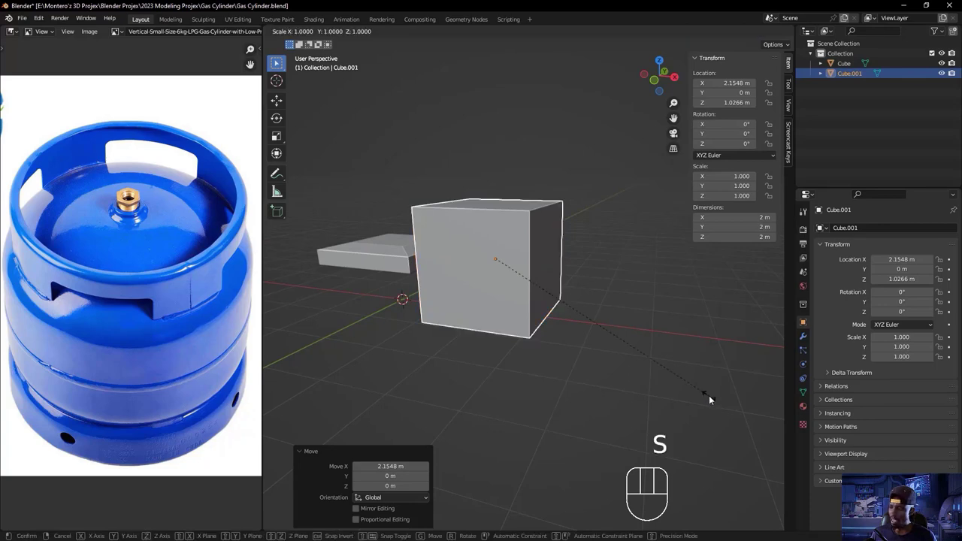
key(z)
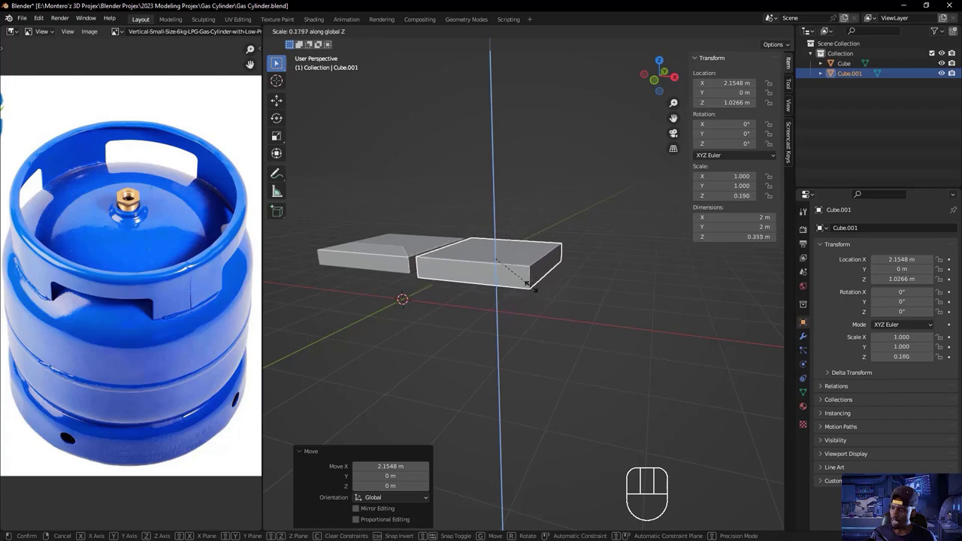
click(523, 286)
middle_drag(496, 309, 519, 290)
middle_drag(481, 229, 501, 286)
key(ctrl+z)
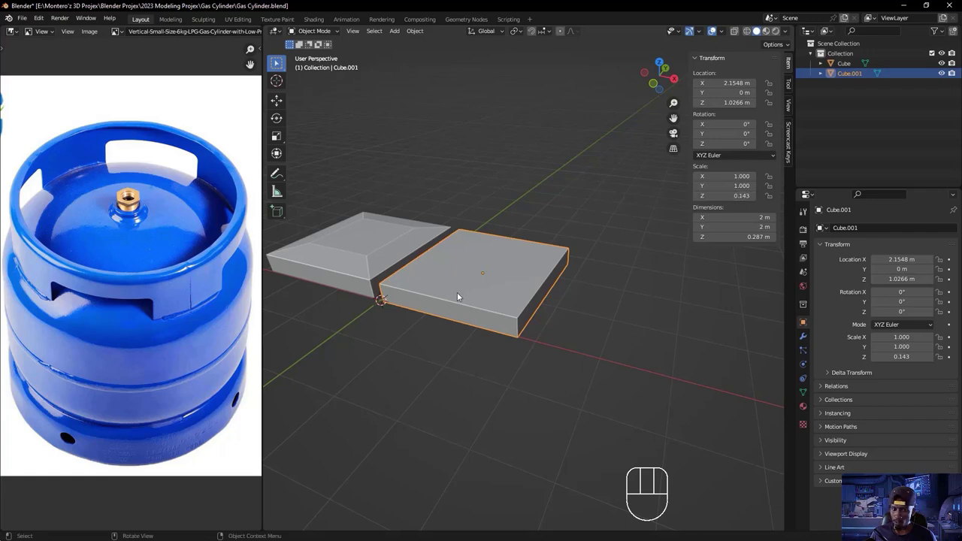
- Apply all transforms to the second flattened cube and compare its scale values with those of the first slab
key(ctrl+a)
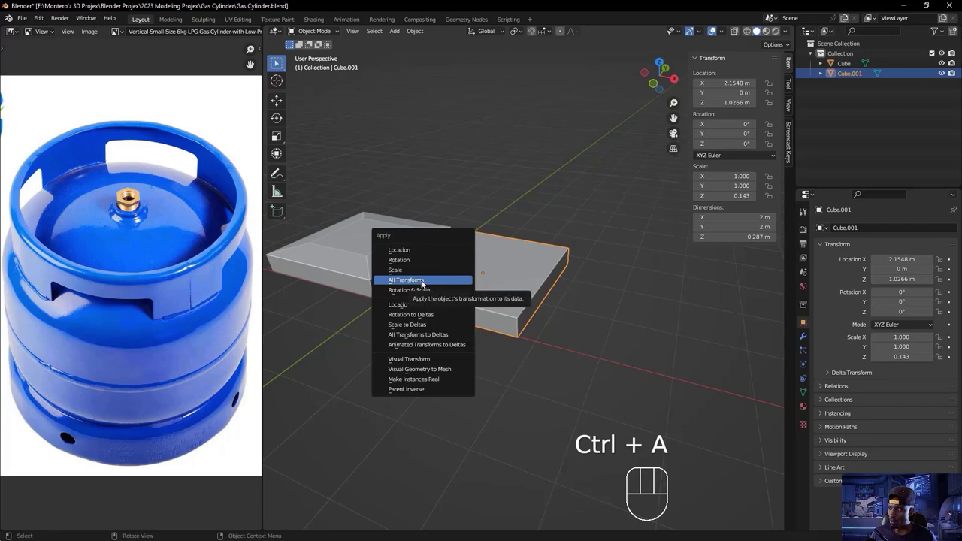
click(423, 281)
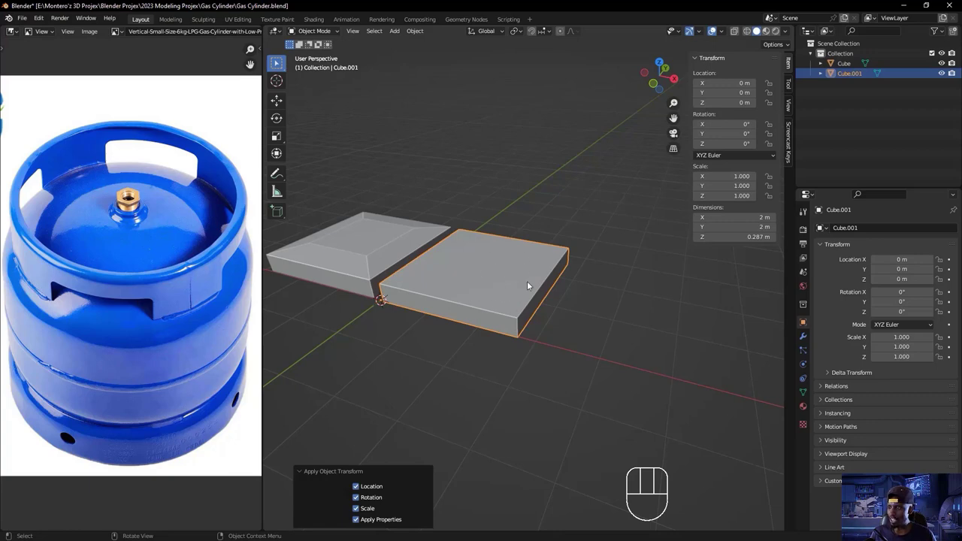
click(340, 258)
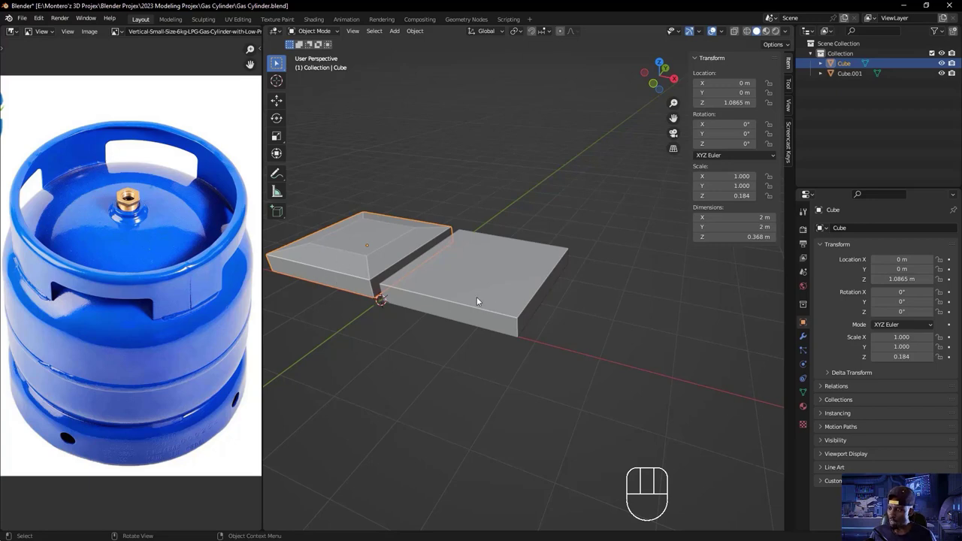
click(486, 276)
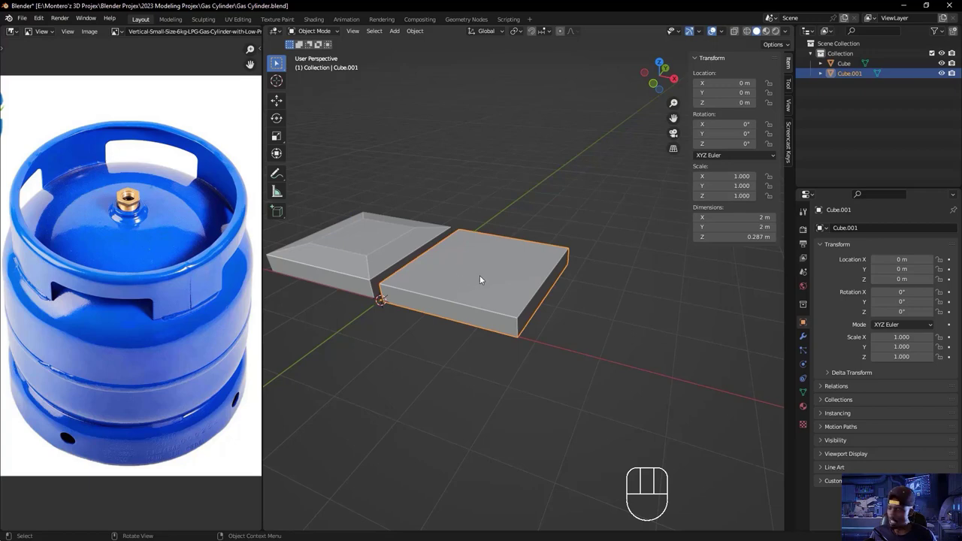
- Bevel the four top edges of the second flattened cube with a width of about 0.15 m and one segment
key(Tab)
click(531, 303)
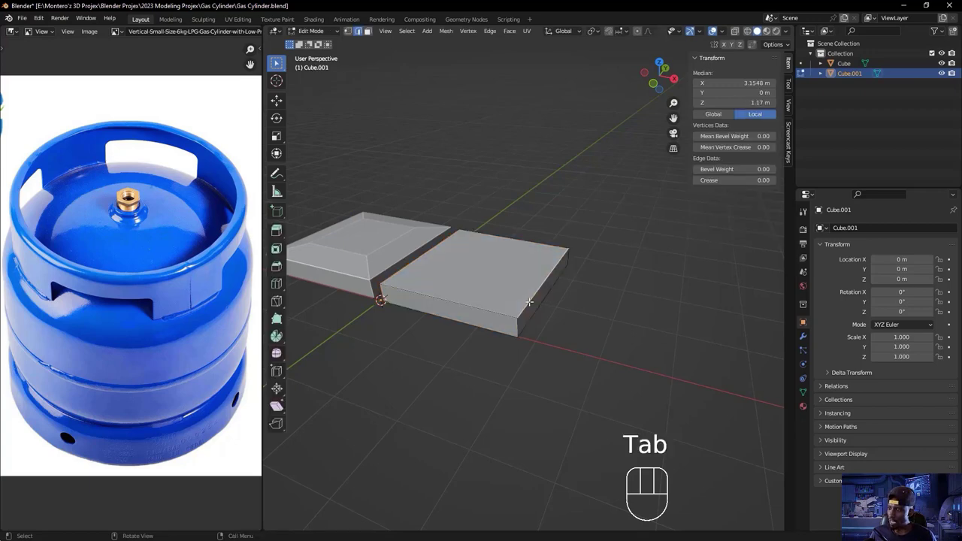
shift+click(474, 307)
shift+click(423, 252)
shift+click(524, 241)
middle_drag(524, 241, 560, 297)
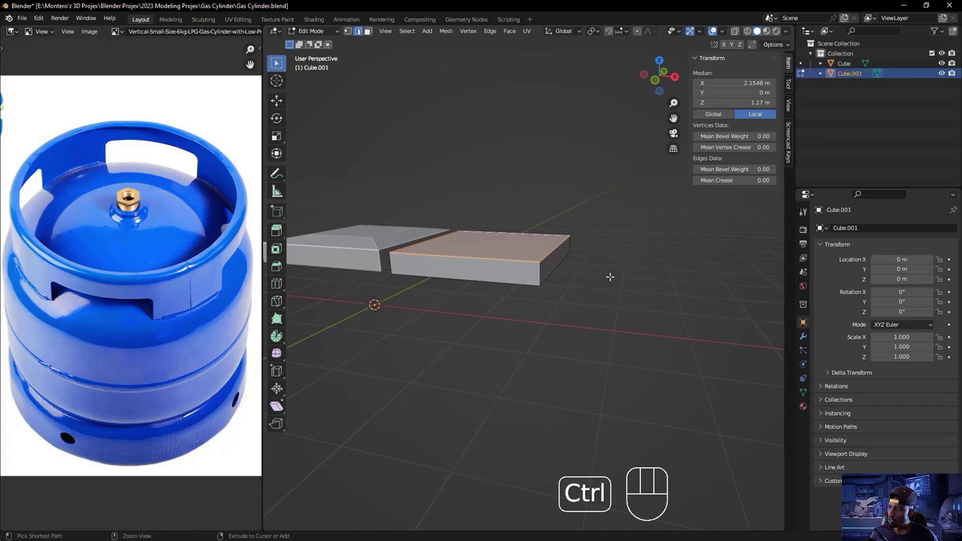
key(ctrl+b)
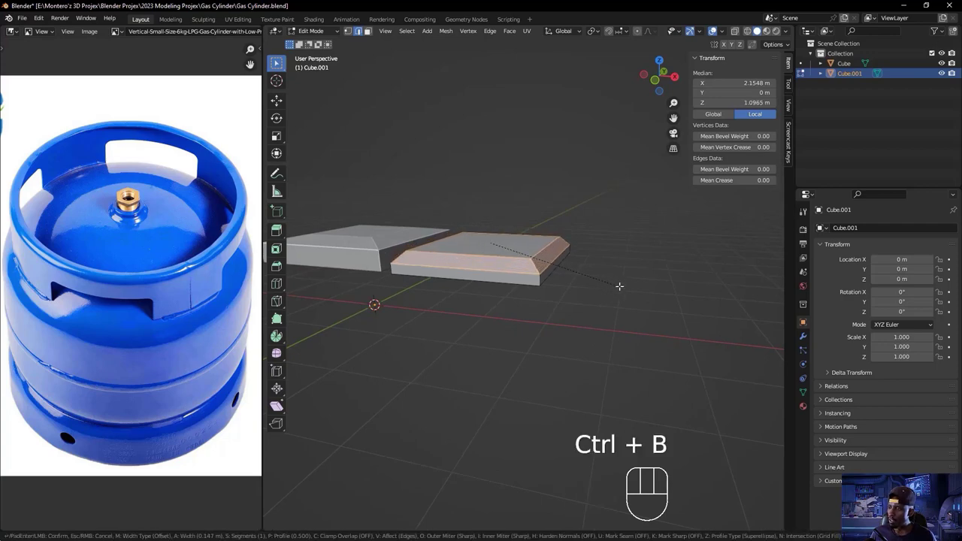
click(619, 287)
- Return to Object Mode and delete both demonstration cubes from the scene
middle_drag(571, 307, 621, 275)
key(KP_1)
scroll(584, 324, up, 2)
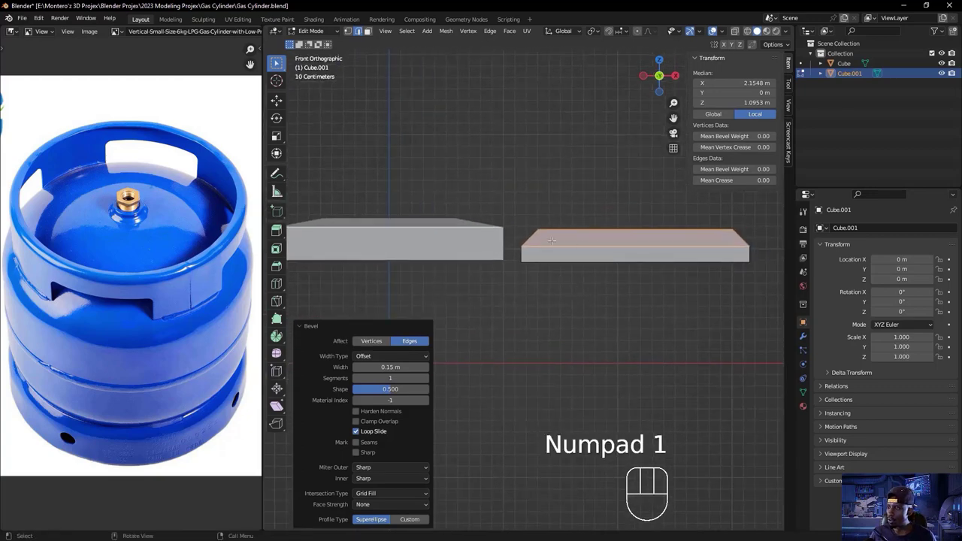
middle_drag(540, 242, 591, 306)
key(Tab)
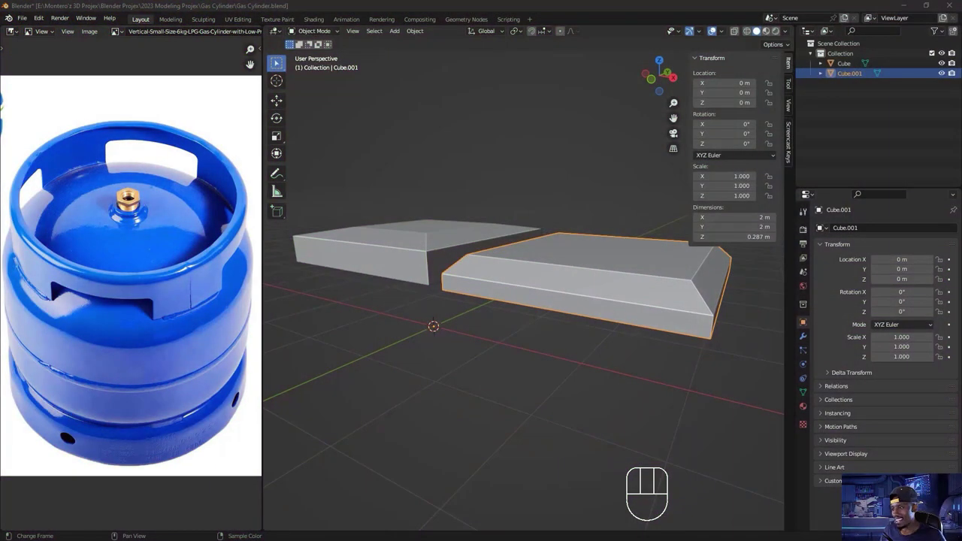
middle_drag(514, 321, 485, 352)
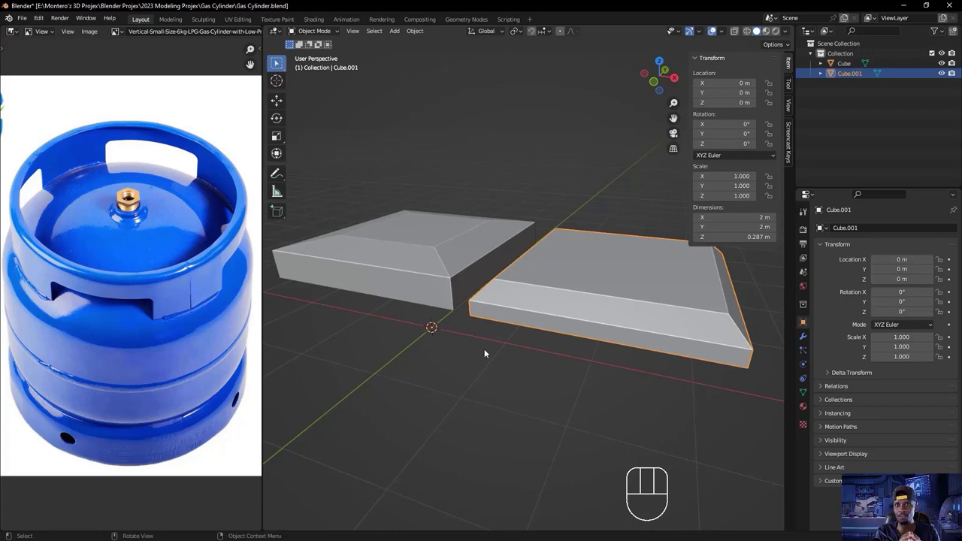
key(a)
key(Delete)
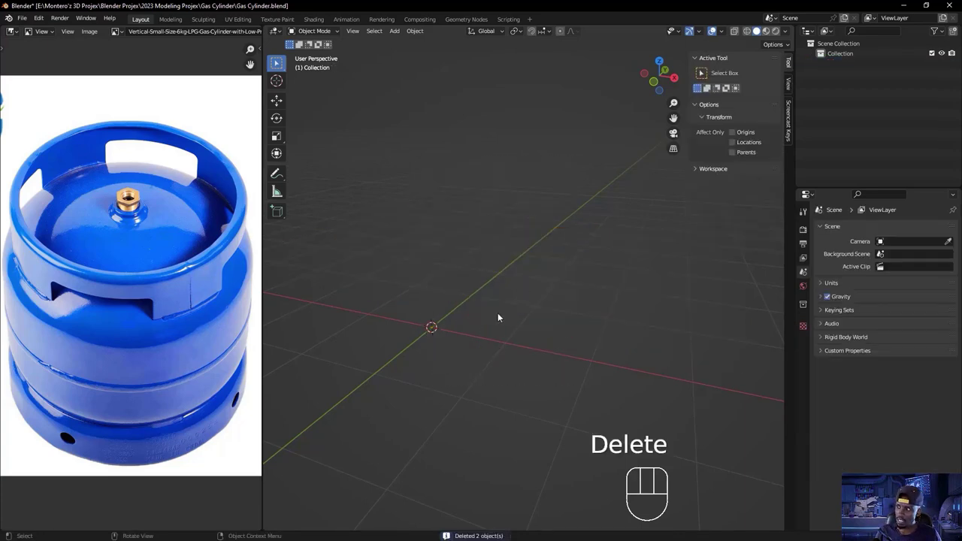
- Add a cylinder mesh at the world origin and deselect it
shift+middle_drag(462, 339, 534, 337)
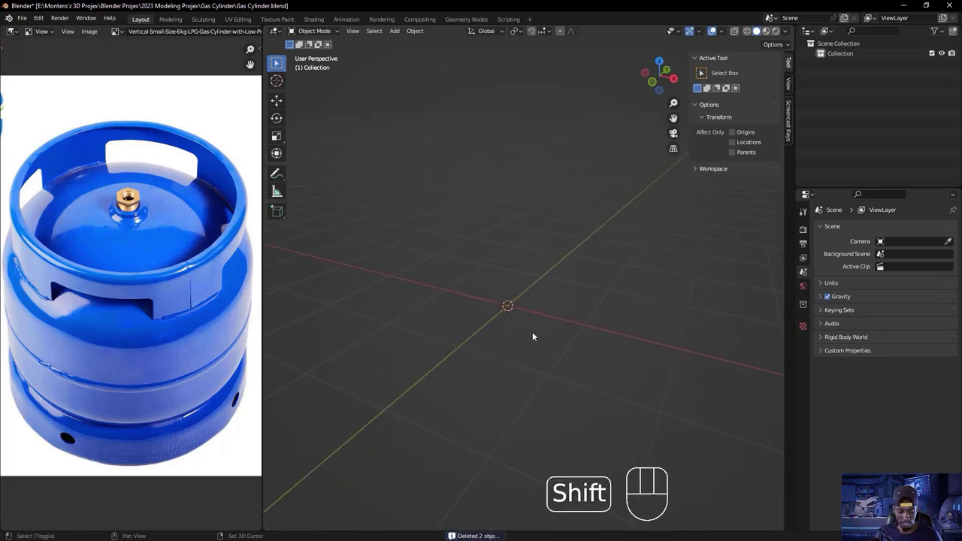
key(shift+a)
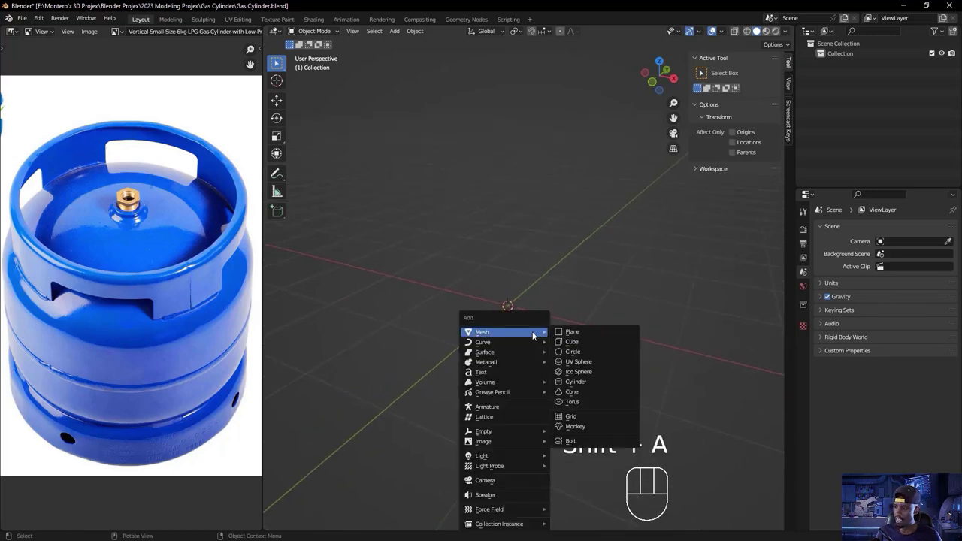
click(581, 382)
click(586, 337)
- Raise the cylinder about 1.008 m along the Z axis so its base rests on the ground line, and apply its location
key(KP_1)
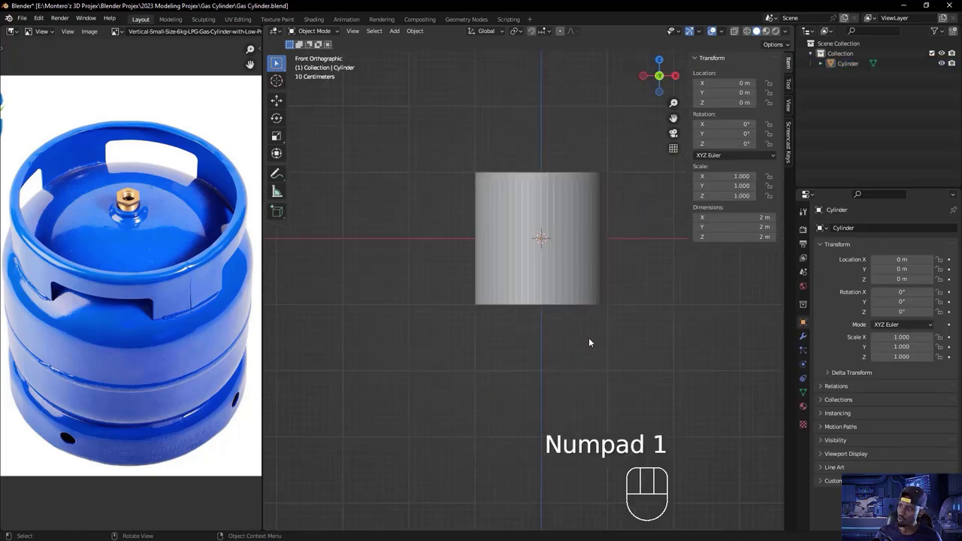
shift+middle_drag(529, 322, 511, 350)
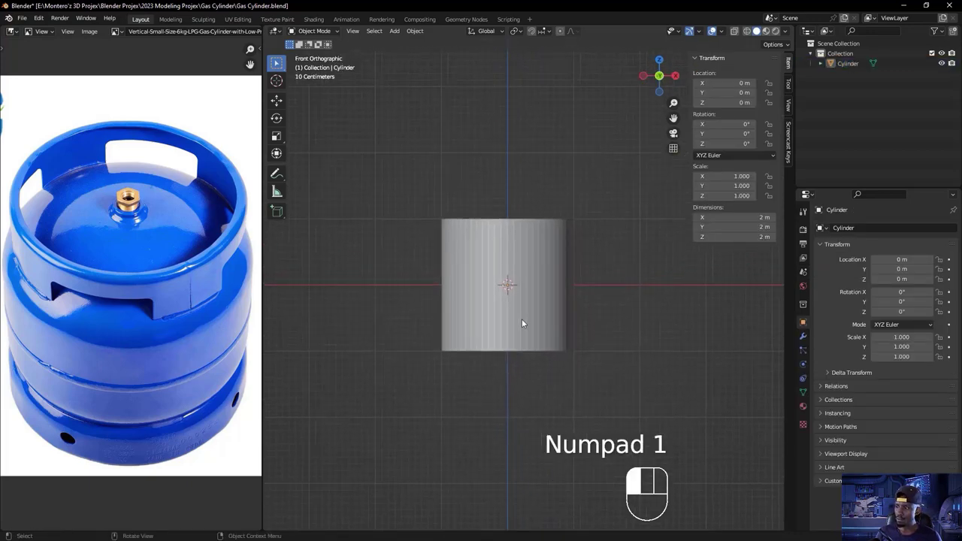
click(519, 319)
key(g)
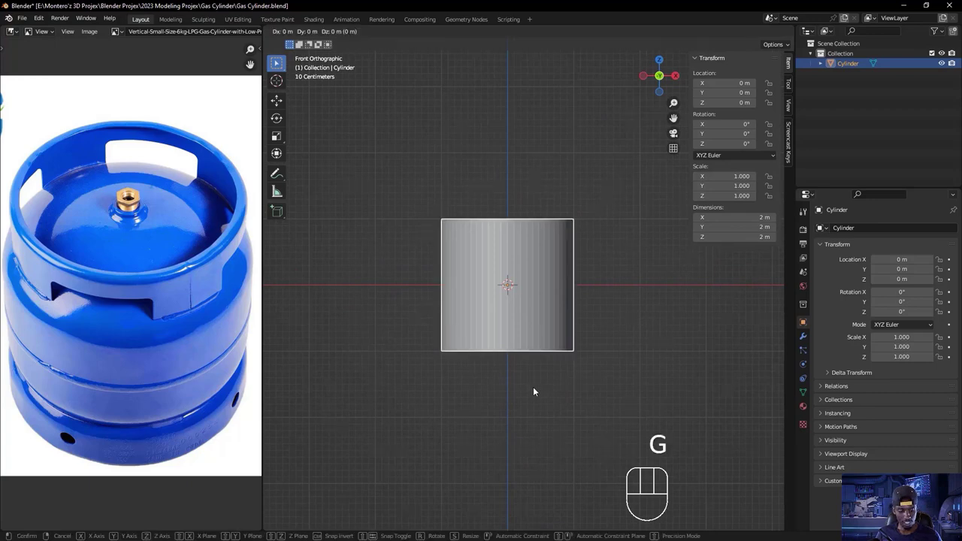
key(z)
key(shift)
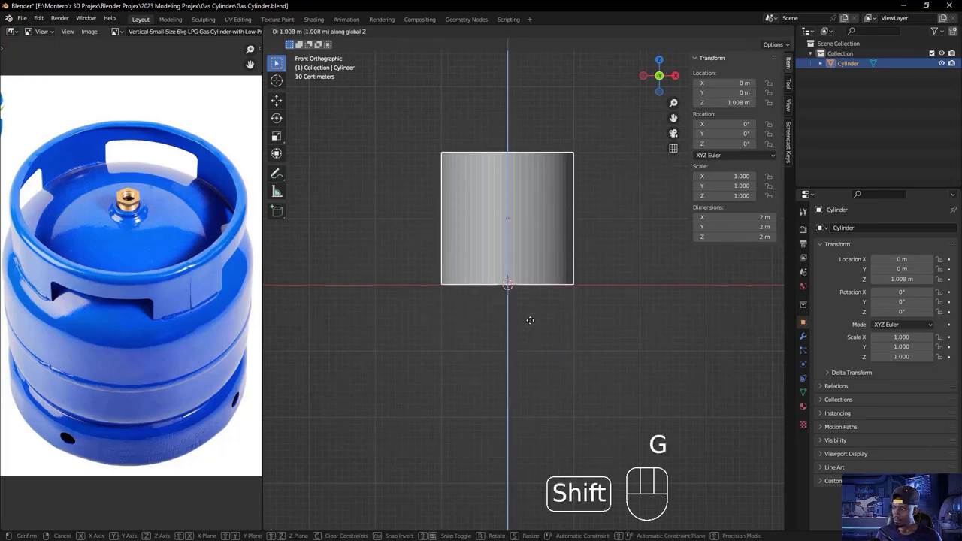
click(529, 320)
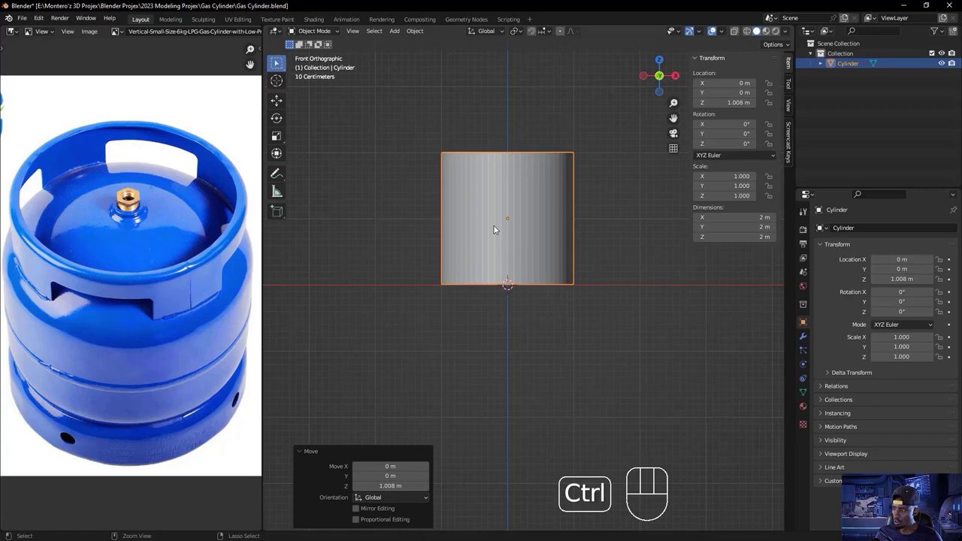
key(ctrl+a)
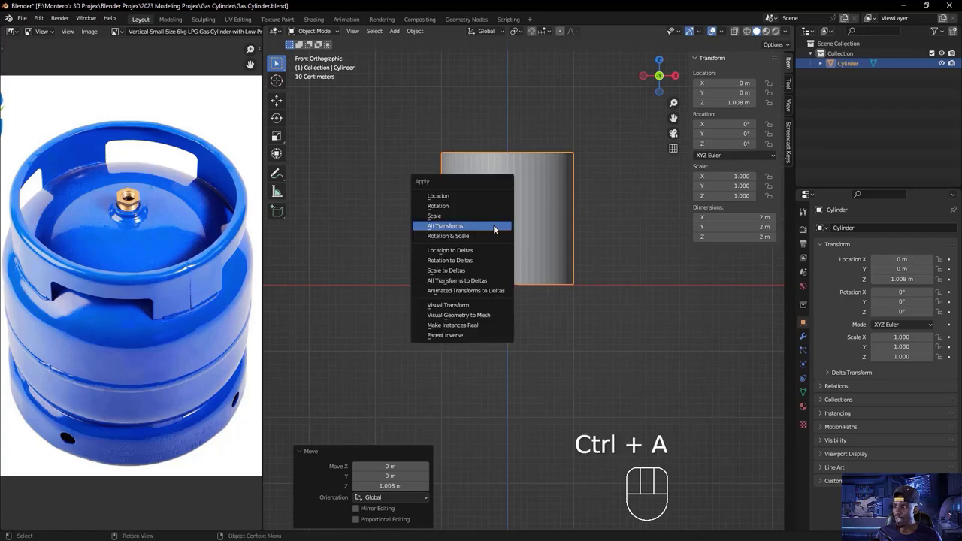
click(453, 197)
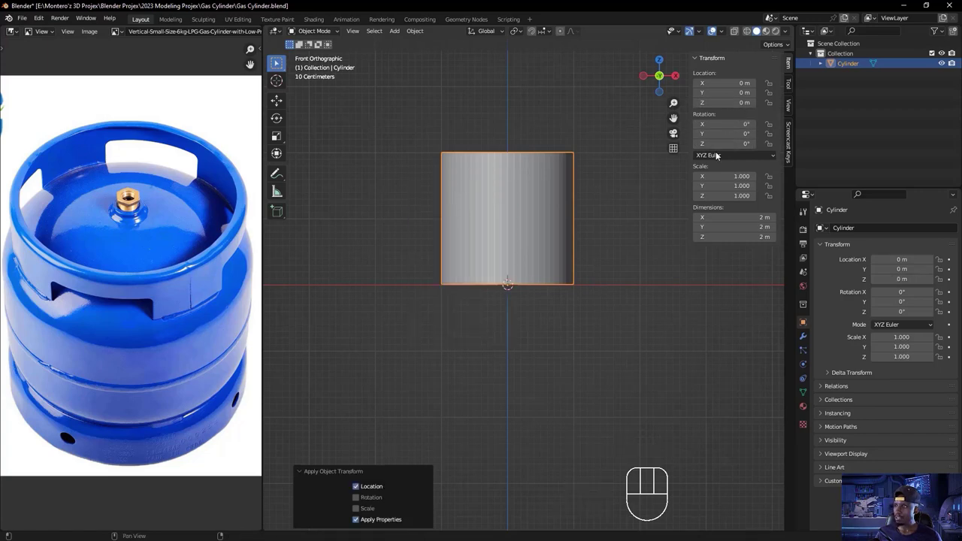
- Apply Shade Auto Smooth to the cylinder, deselect it, and save the file
middle_drag(607, 250, 583, 295)
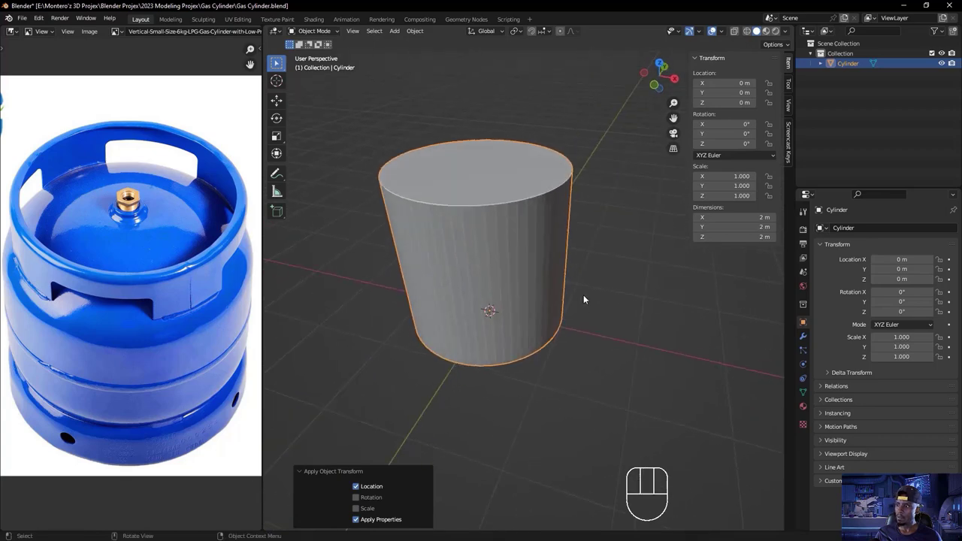
right_click(468, 239)
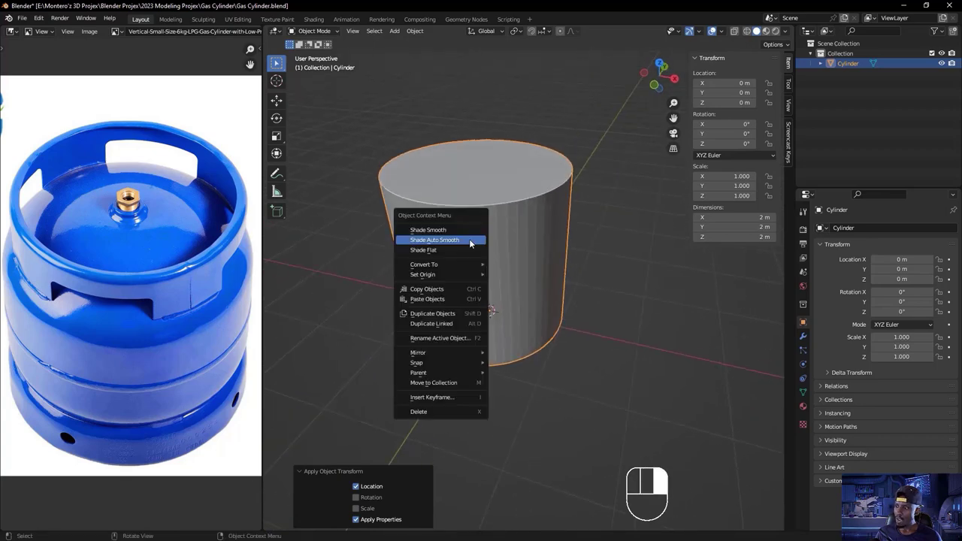
click(430, 239)
click(570, 308)
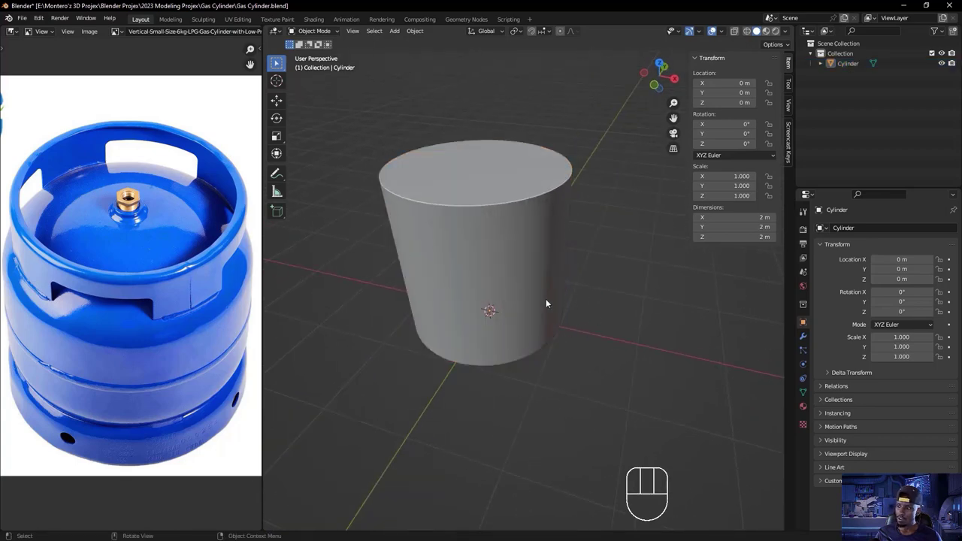
middle_drag(621, 372, 610, 318)
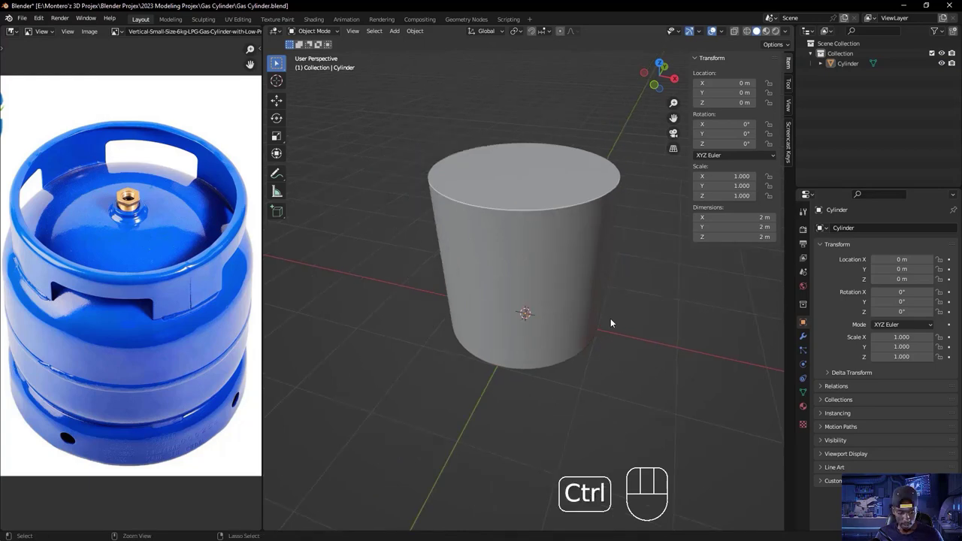
key(ctrl+s)
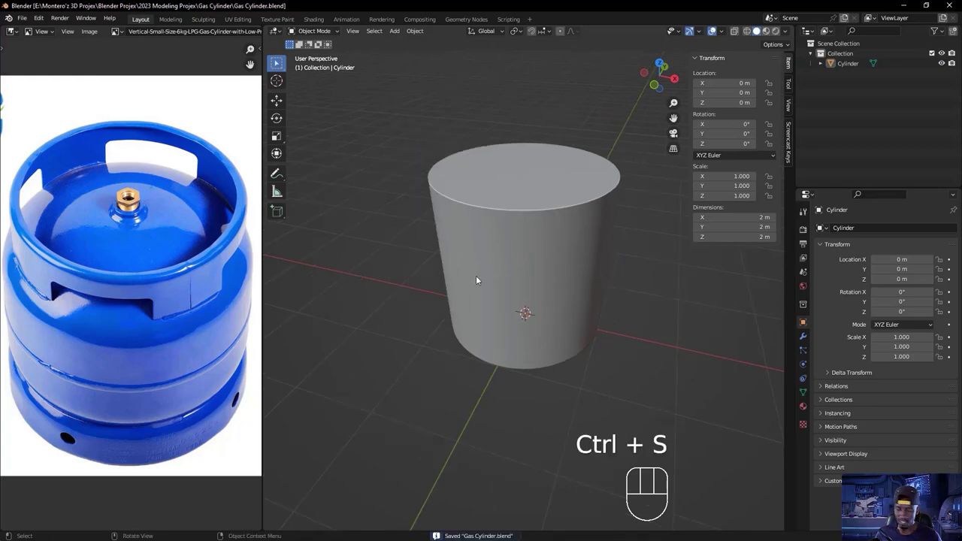
- Enter Edit Mode on the cylinder and select the complete edge loop around its top rim
click(452, 295)
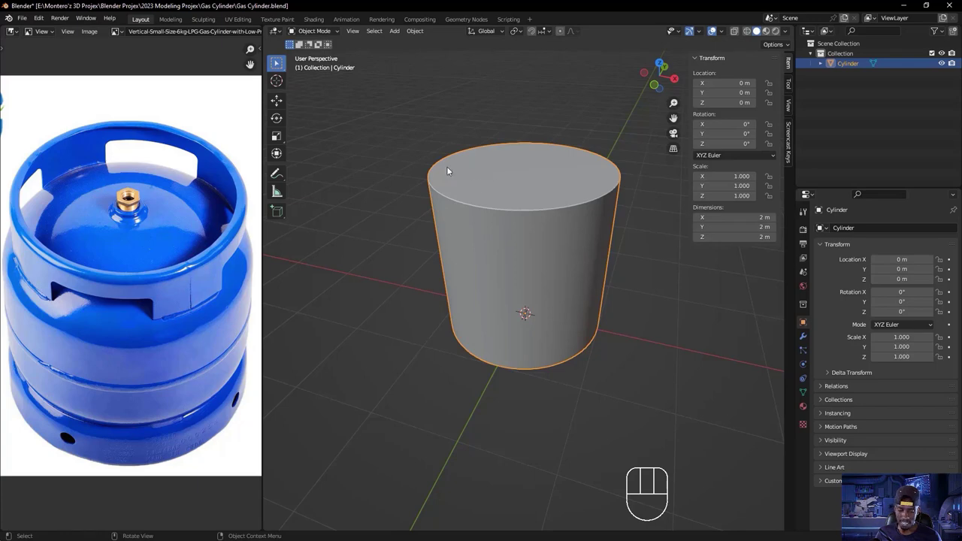
key(Tab)
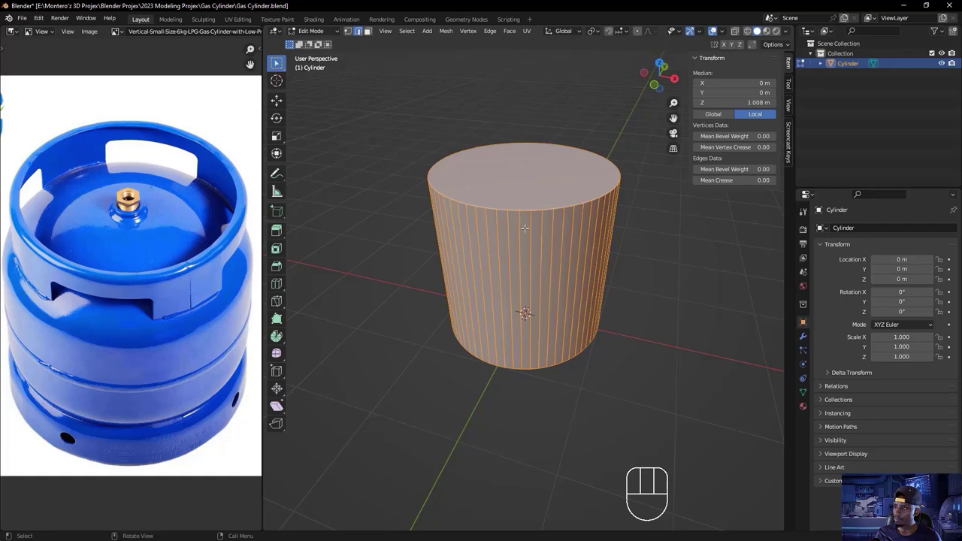
click(489, 208)
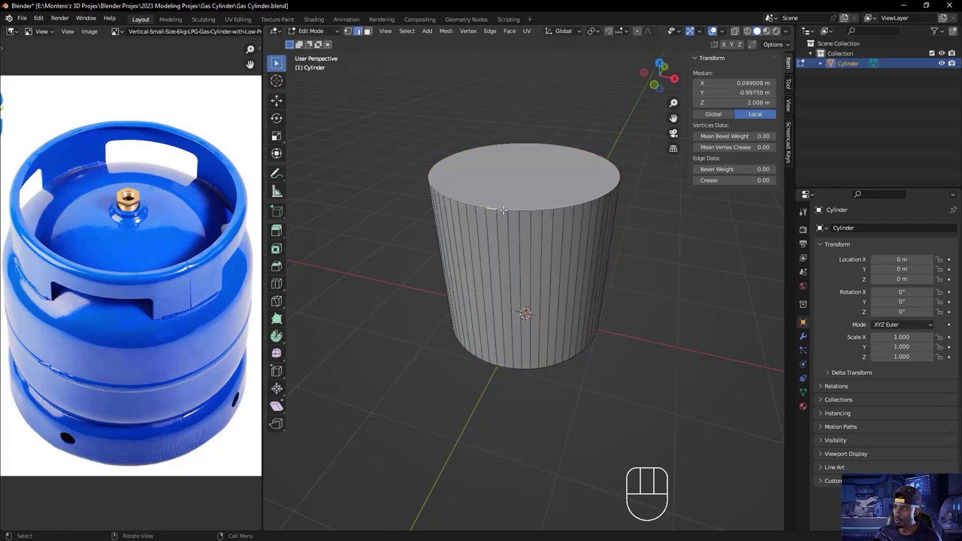
shift+click(507, 209)
shift+click(513, 211)
shift+click(526, 210)
shift+click(537, 210)
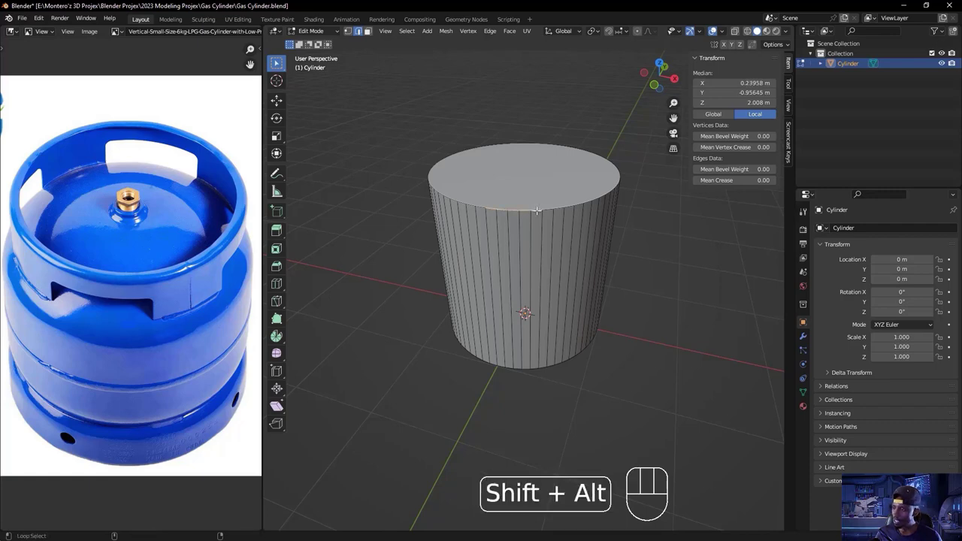
alt+shift+click(536, 211)
alt+shift+click(536, 210)
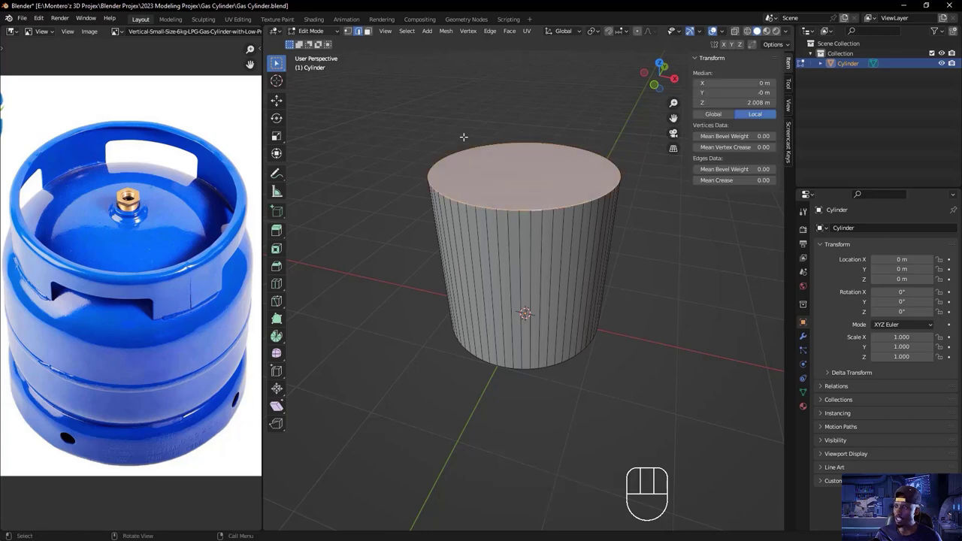
- Add the full edge loop around the cylinder's bottom rim to the selection, keeping the top rim selected
middle_drag(399, 148, 555, 343)
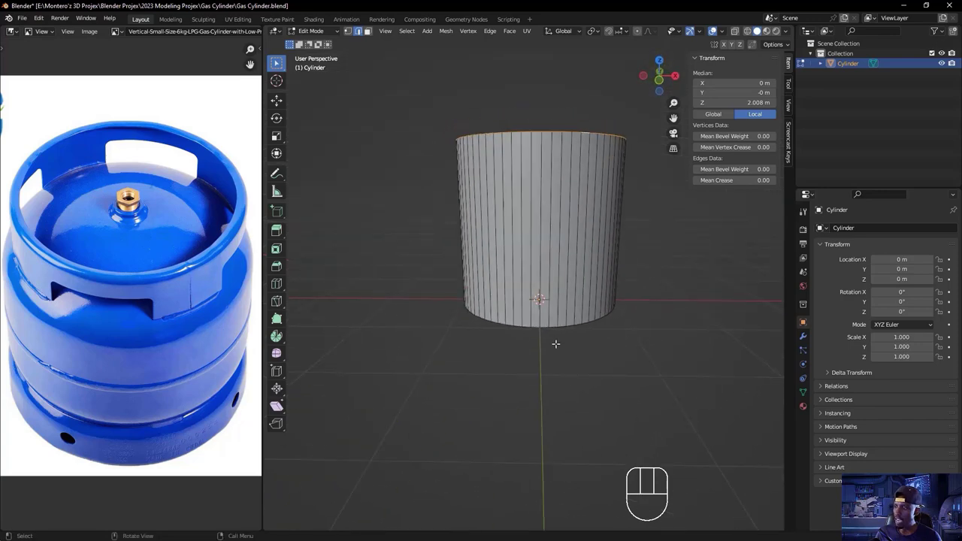
key(shift)
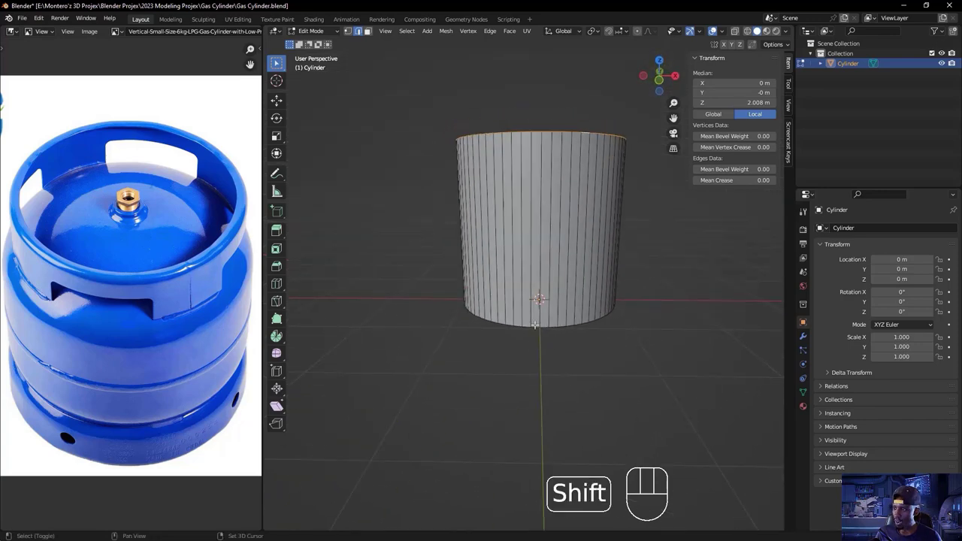
middle_drag(541, 350, 544, 316)
key(shift)
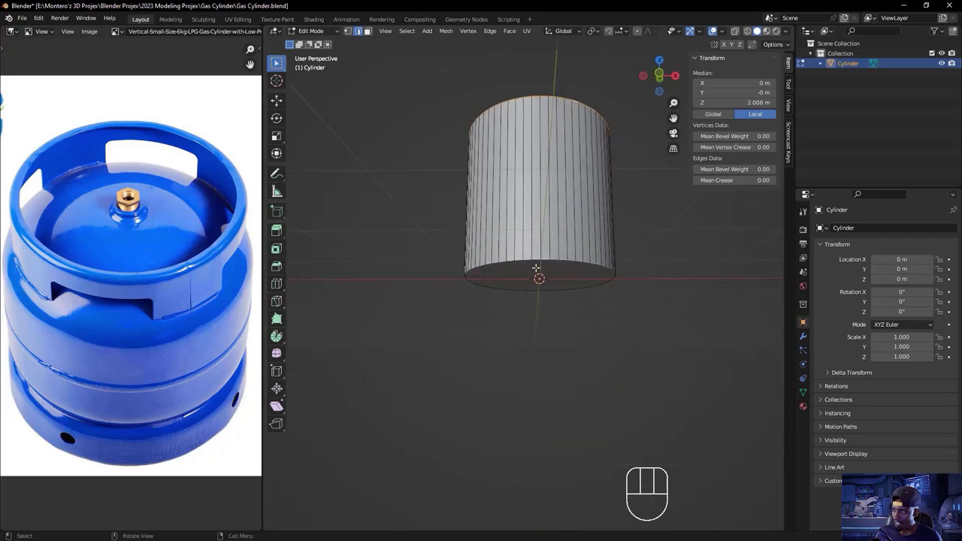
scroll(537, 267, up, 4)
key(shift)
key(shift)
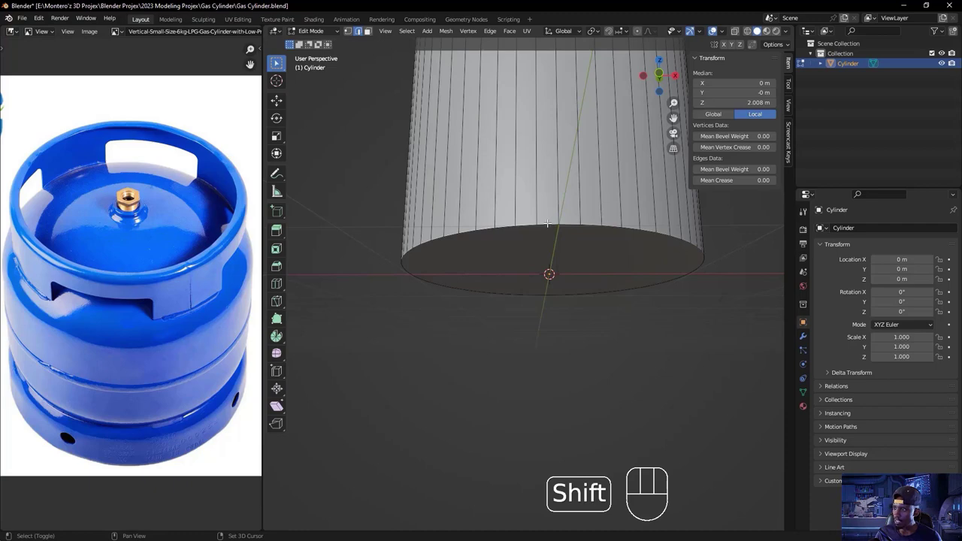
shift+click(547, 223)
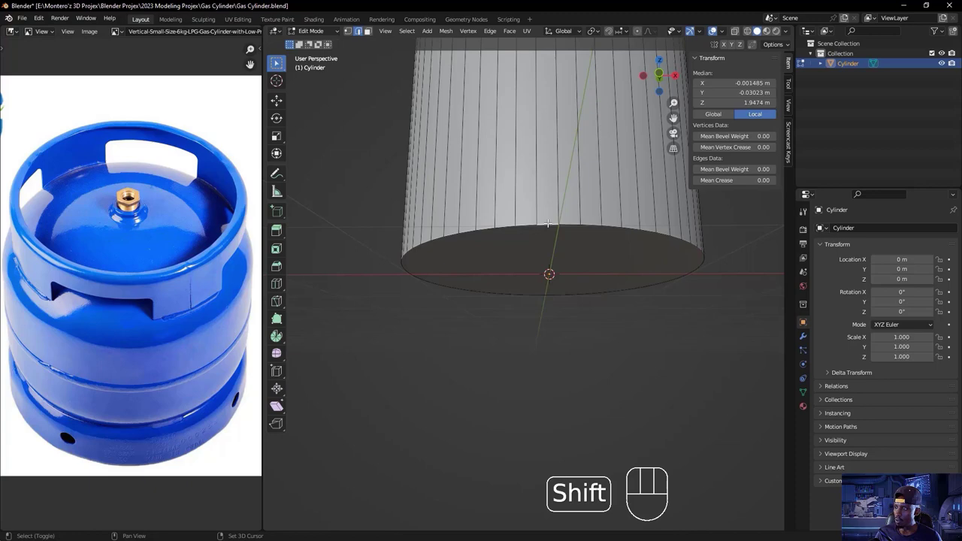
key(shift+alt)
alt+shift+click(548, 223)
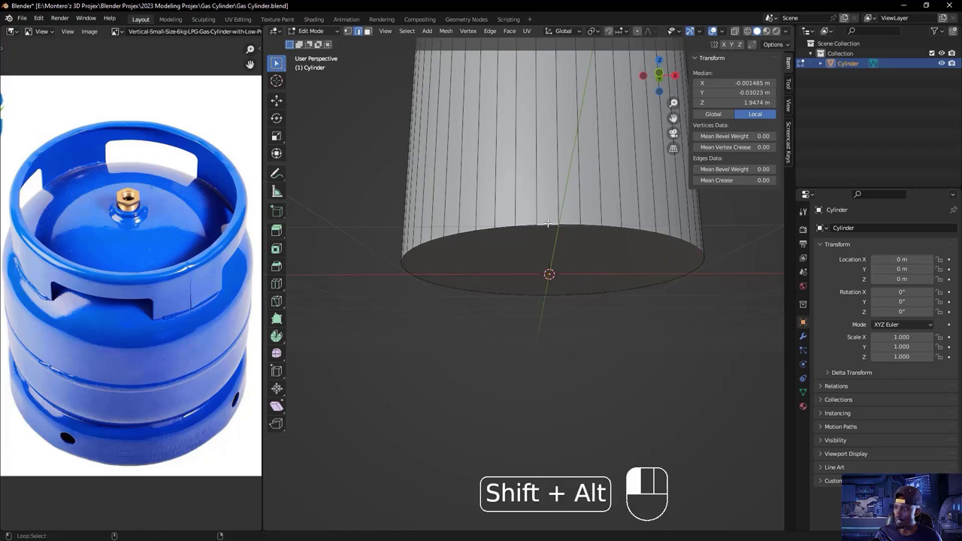
alt+shift+click(548, 223)
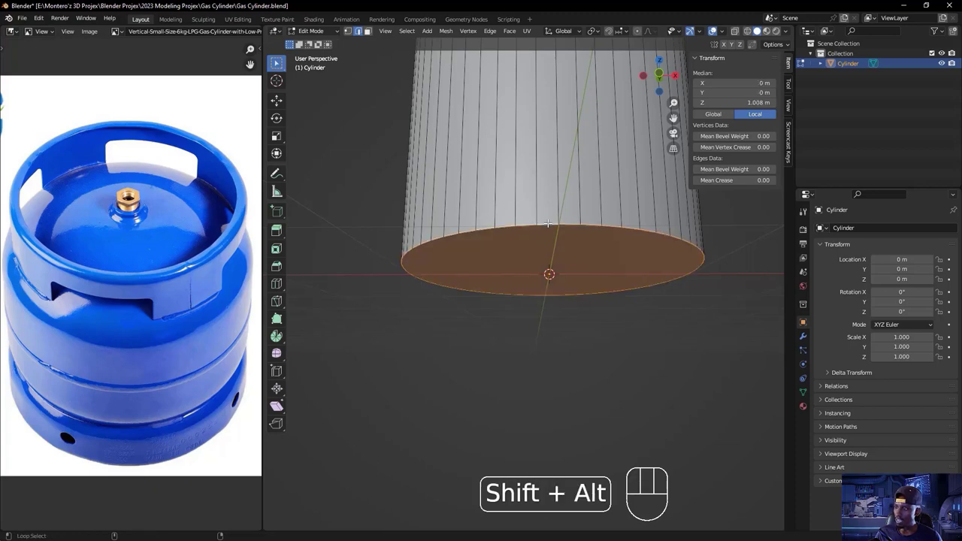
- Bevel the top and bottom rims with a width of about 0.538 m and six segments, and save the file
middle_drag(547, 223, 552, 227)
middle_drag(551, 400, 558, 326)
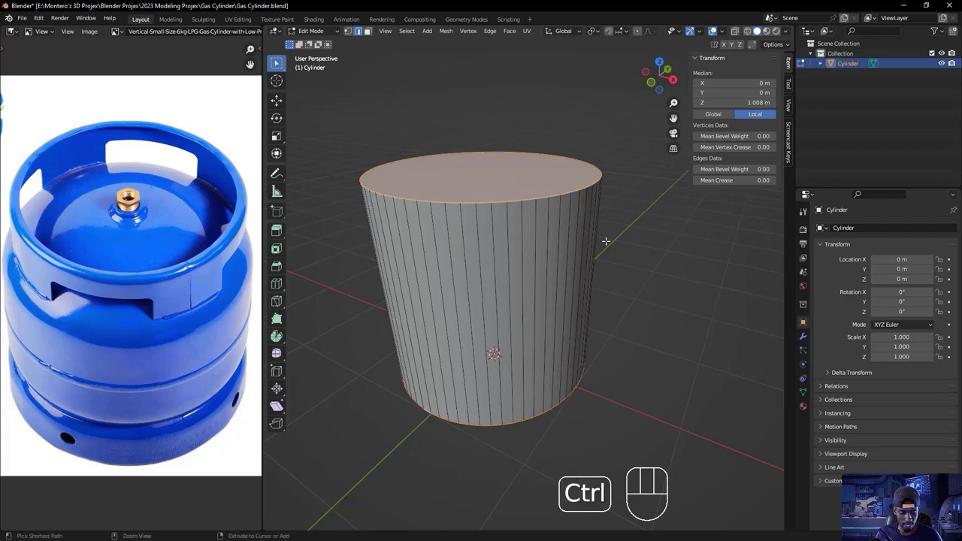
key(ctrl+b)
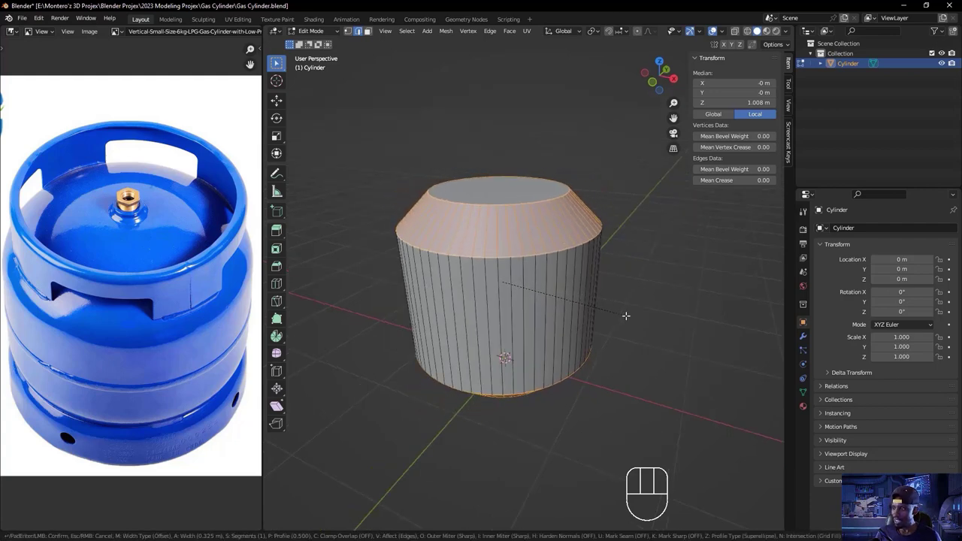
scroll(626, 315, up, 2)
scroll(626, 316, up, 1)
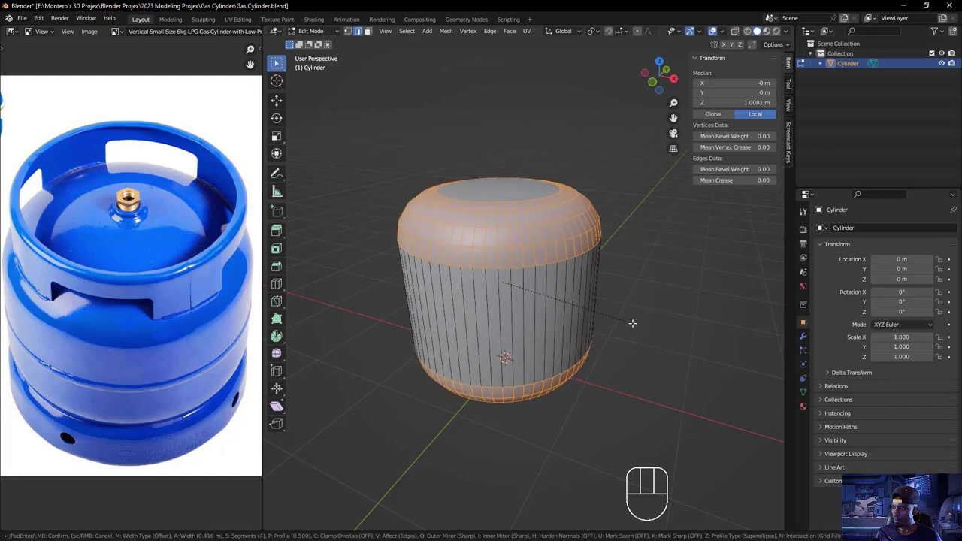
scroll(637, 323, up, 1)
scroll(637, 324, up, 1)
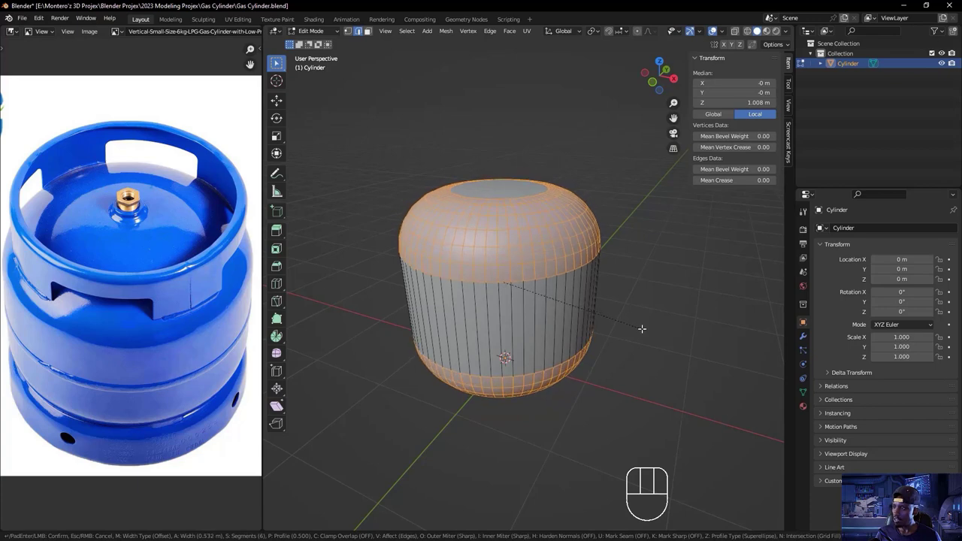
click(637, 332)
middle_drag(636, 333, 607, 326)
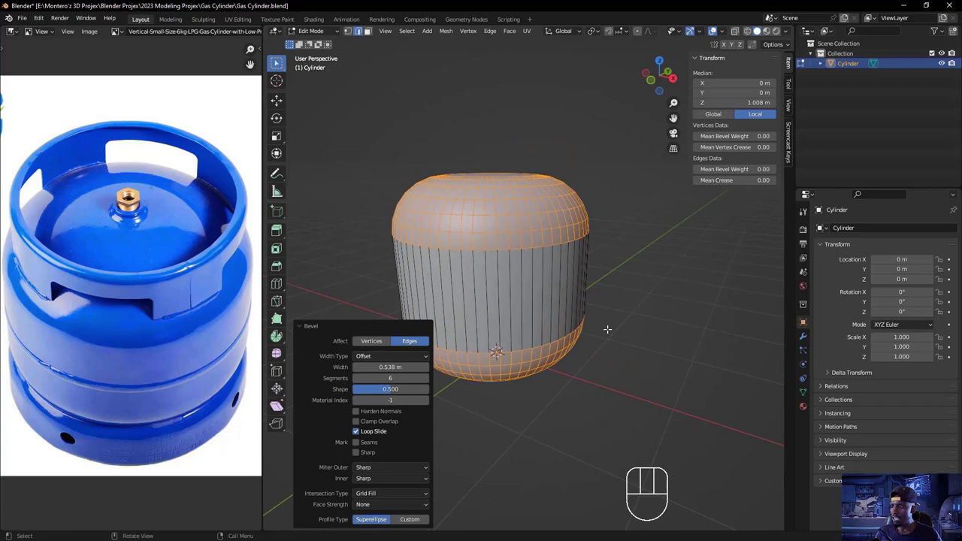
shift+middle_drag(553, 261, 601, 307)
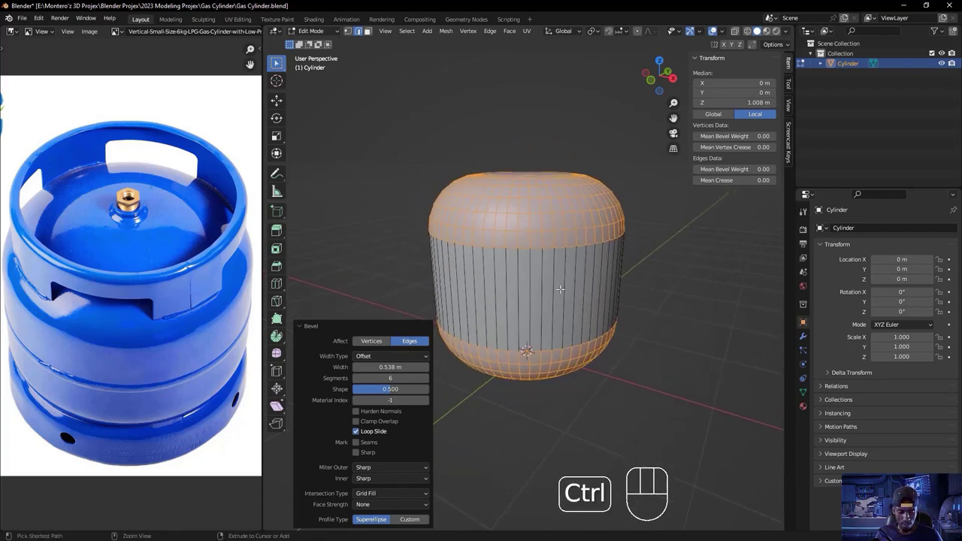
key(ctrl+s)
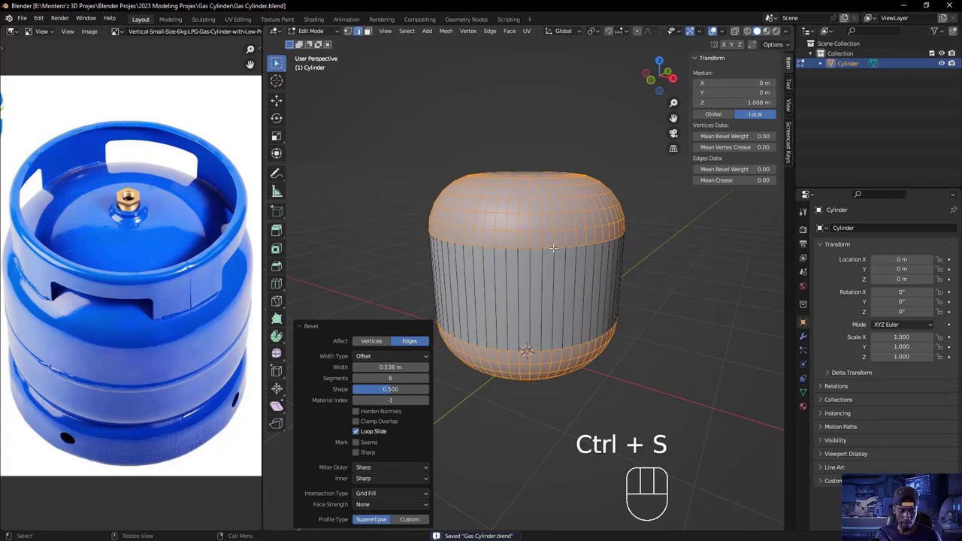
- Examine the rounded body in Object Mode against the reference image and return to Edit Mode
key(Tab)
middle_drag(623, 305, 569, 286)
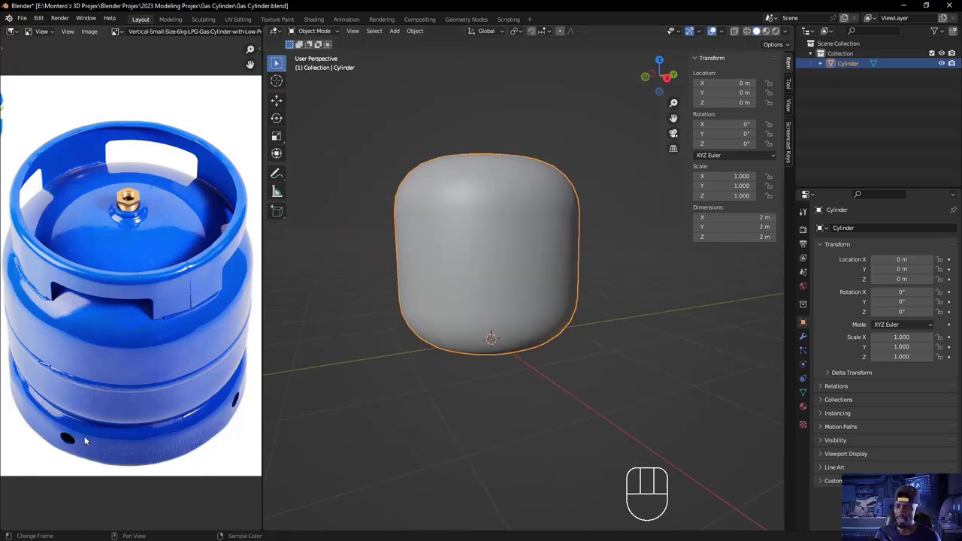
click(480, 239)
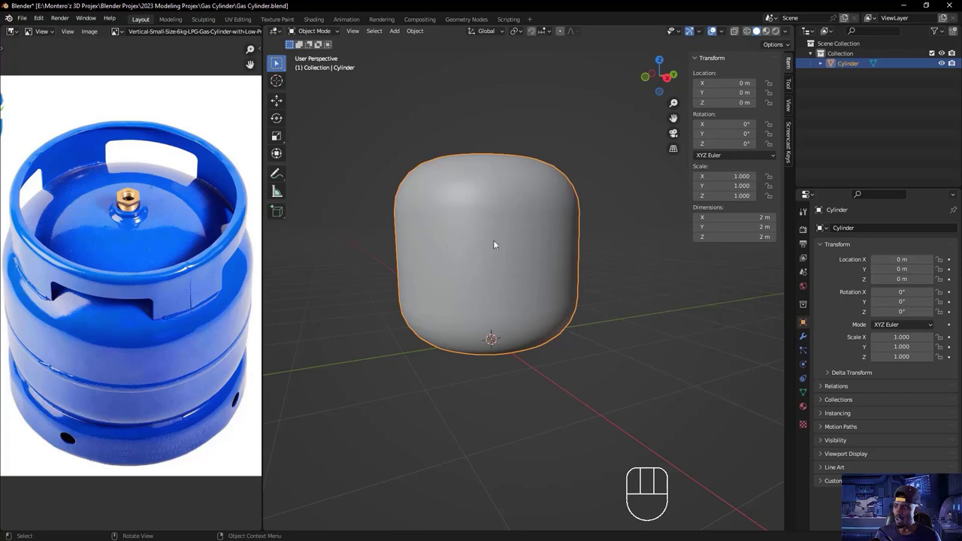
key(Tab)
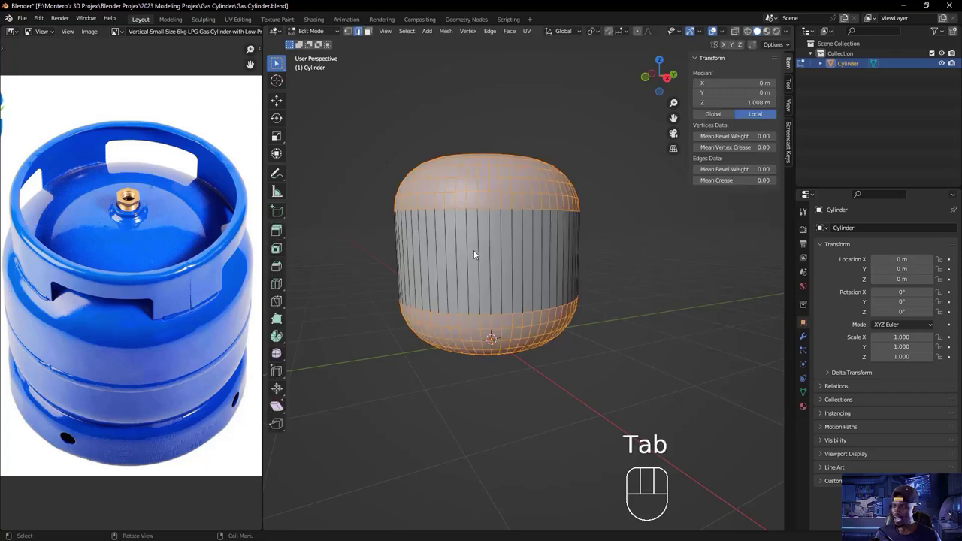
mouse_move(506, 358)
middle_down()
mouse_move(503, 342)
mouse_move(497, 348)
middle_up()
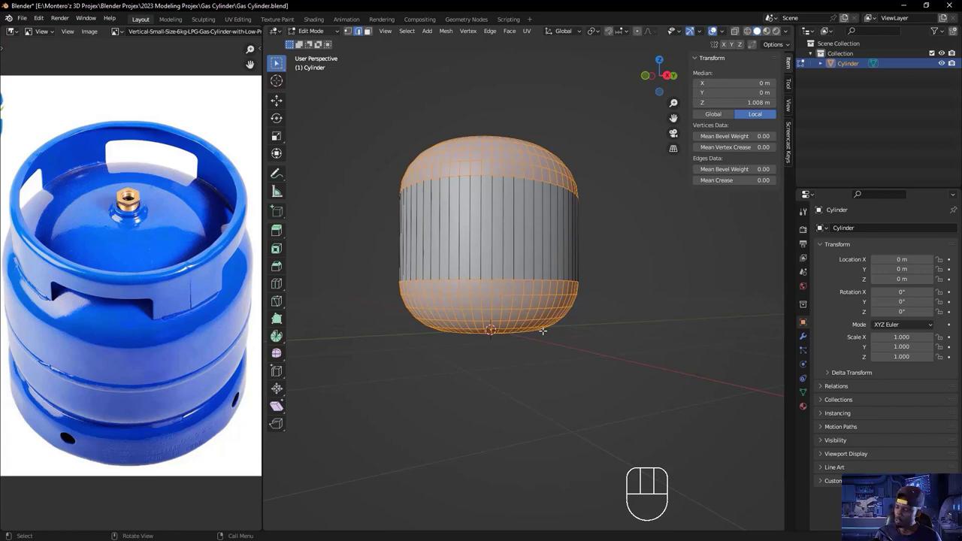
- Try to box-select the body's rounded bottom section from the front view with X-ray off, and check the selection from behind
key(KP_1)
shift+middle_drag(589, 308, 569, 311)
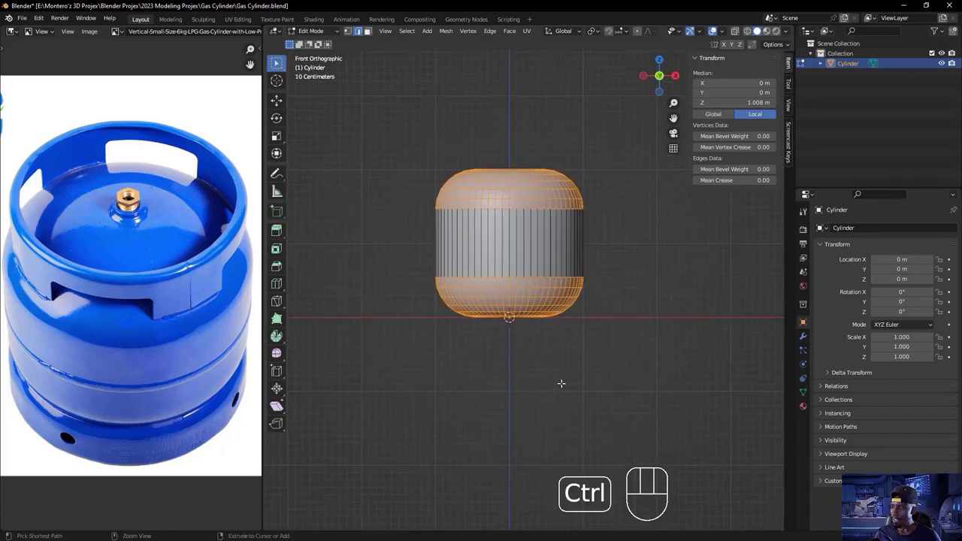
ctrl+middle_drag(561, 384, 591, 343)
click(732, 463)
drag(731, 464, 301, 333)
key(KP_1)
mouse_move(586, 380)
middle_down()
mouse_move(530, 387)
mouse_move(574, 389)
mouse_move(537, 325)
mouse_move(607, 354)
mouse_move(600, 376)
middle_up()
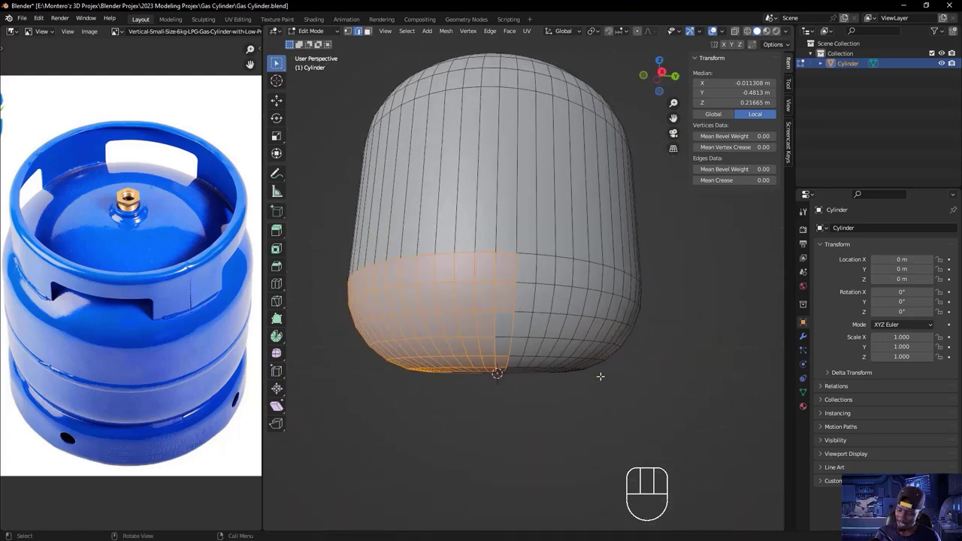
- Turn on X-ray and box-select the whole rounded bottom section from the front view, including the geometry behind
key(KP_1)
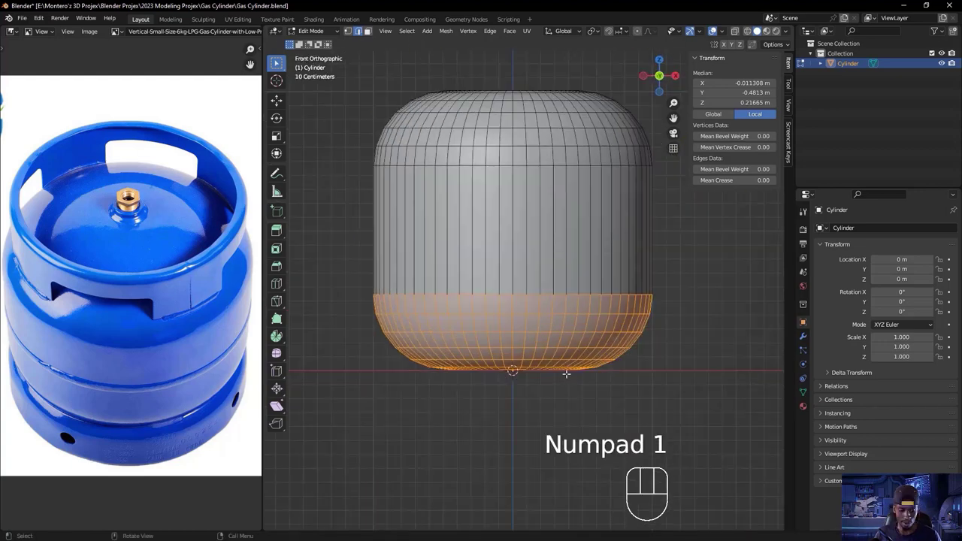
key(alt+z)
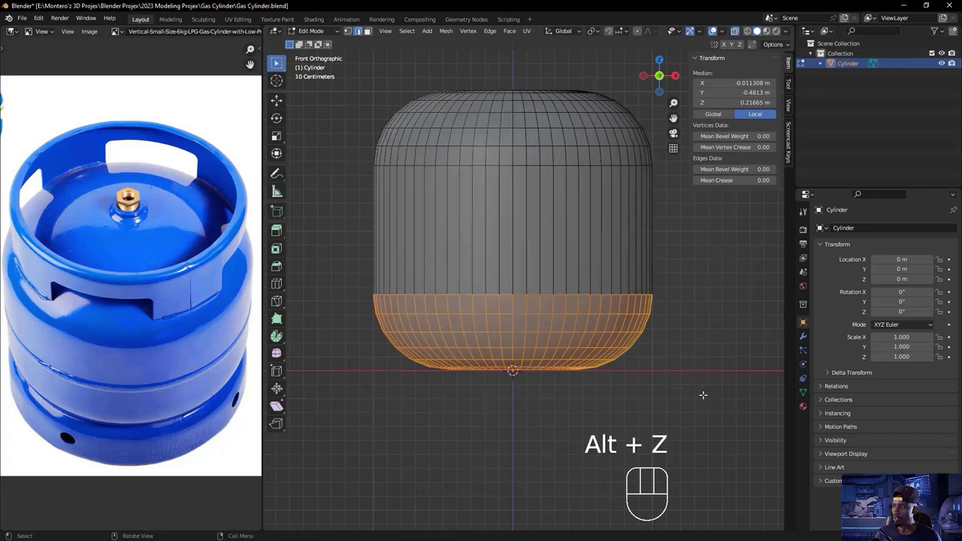
drag(740, 402, 338, 283)
middle_drag(673, 357, 636, 359)
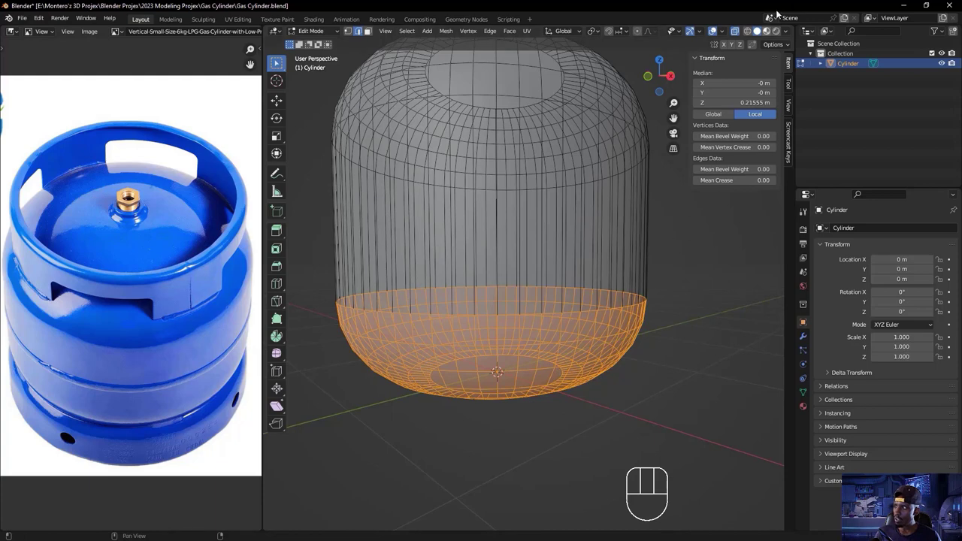
- Toggle the X-ray display on and off several times and leave it turned off
click(734, 33)
click(734, 33)
click(734, 33)
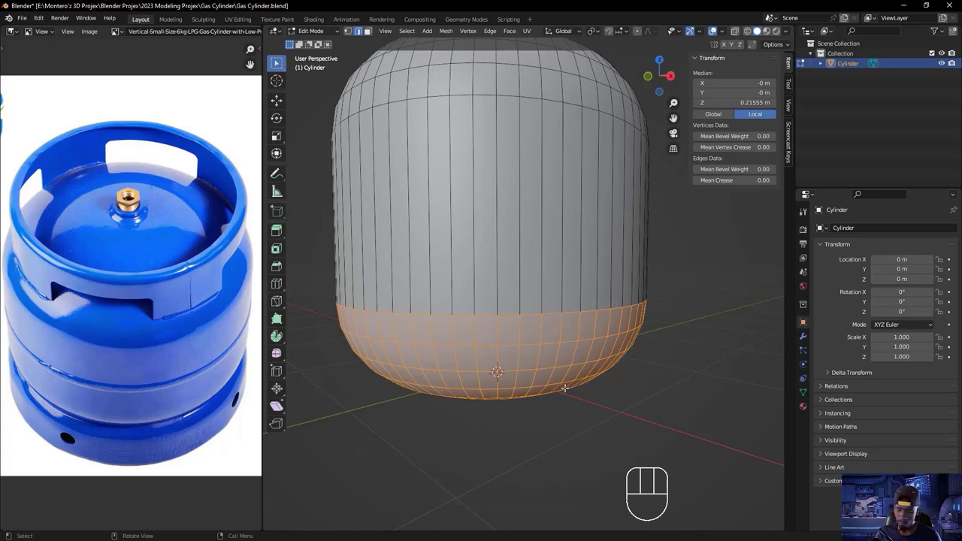
key(alt+z)
key(alt+z)
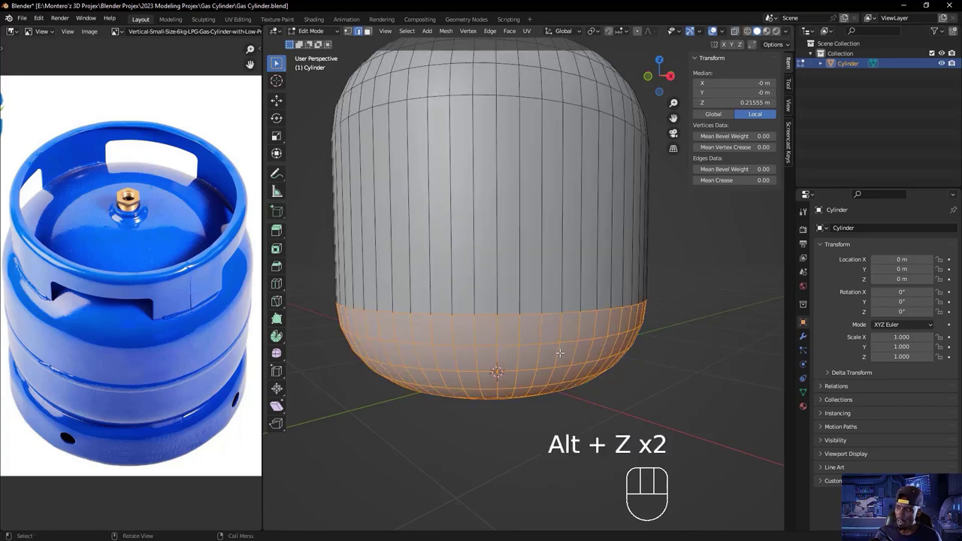
- Duplicate the selected rounded bottom section in place and separate the copy into its own object by selection
key(shift)
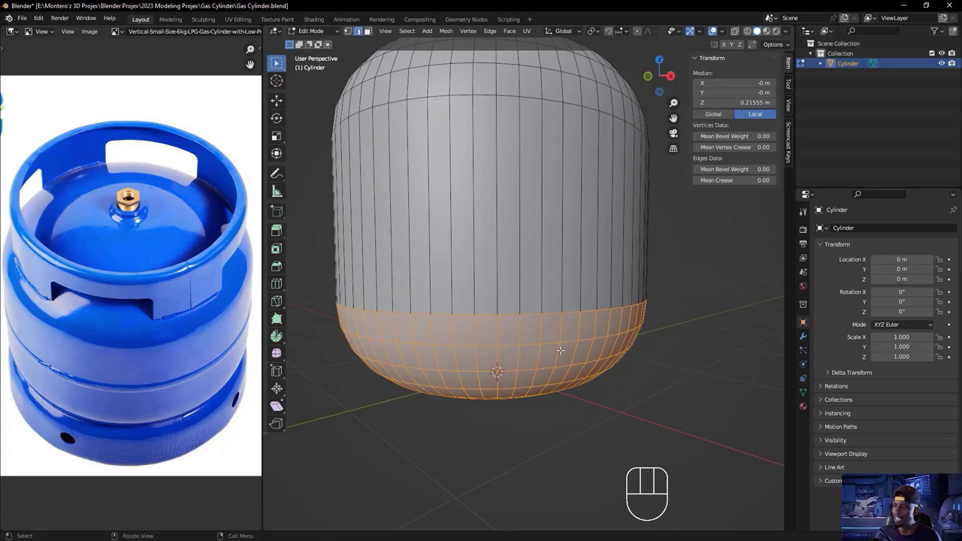
key(shift+d)
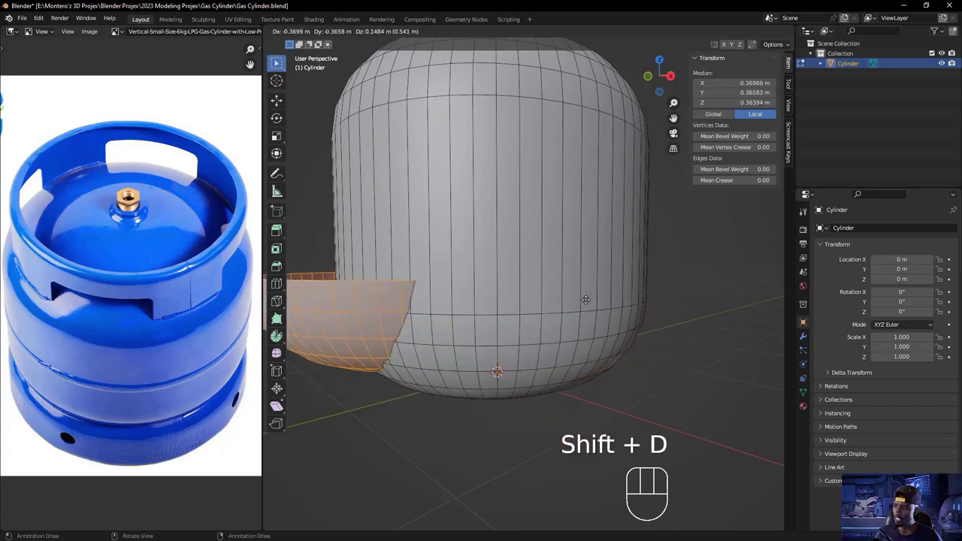
right_click(579, 401)
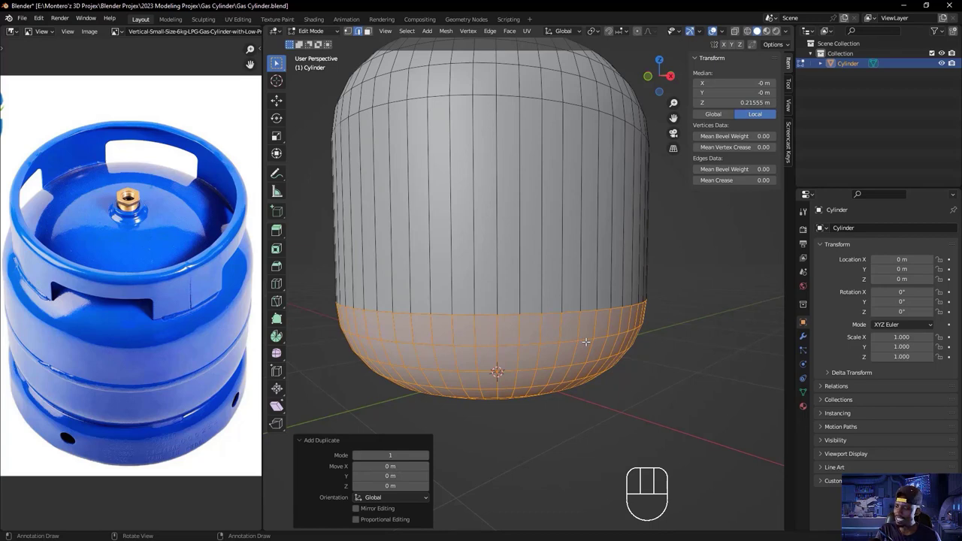
key(p)
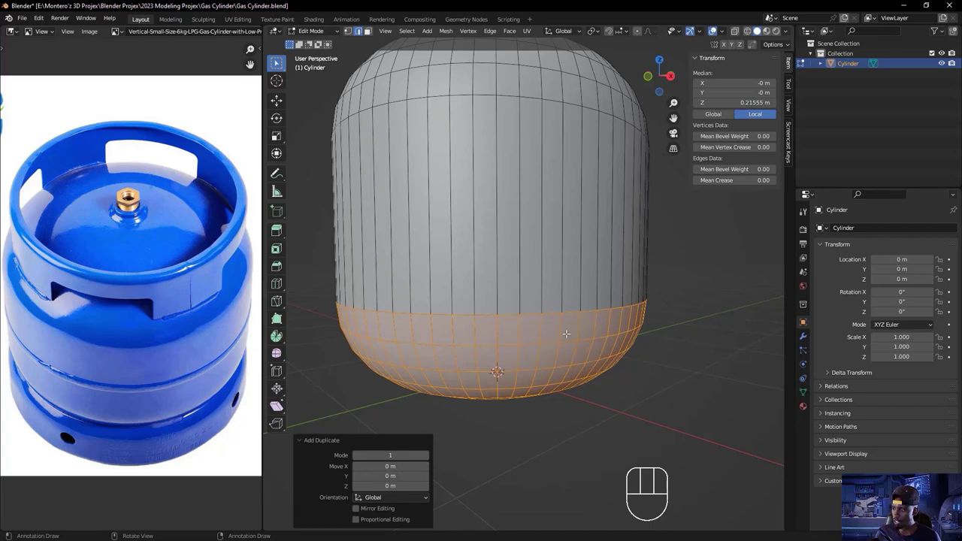
key(p)
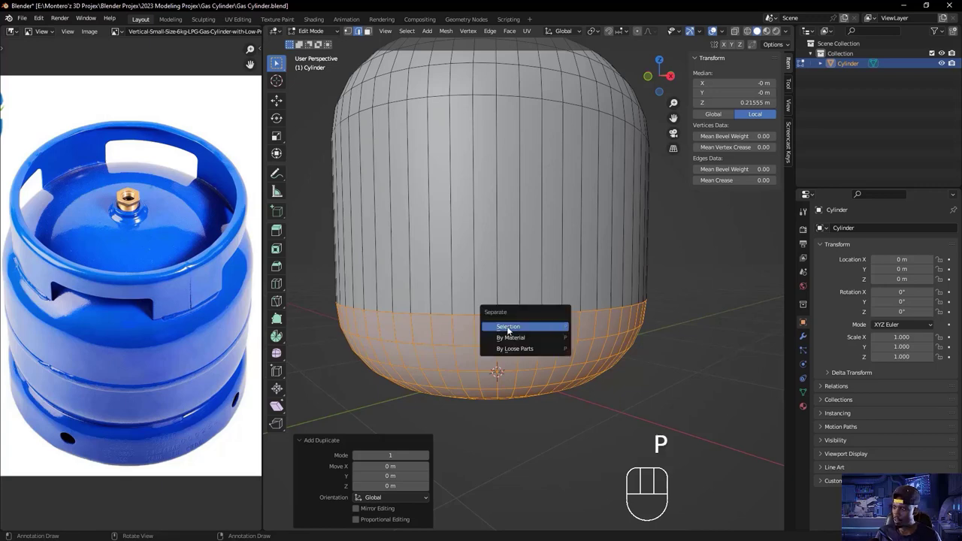
click(508, 328)
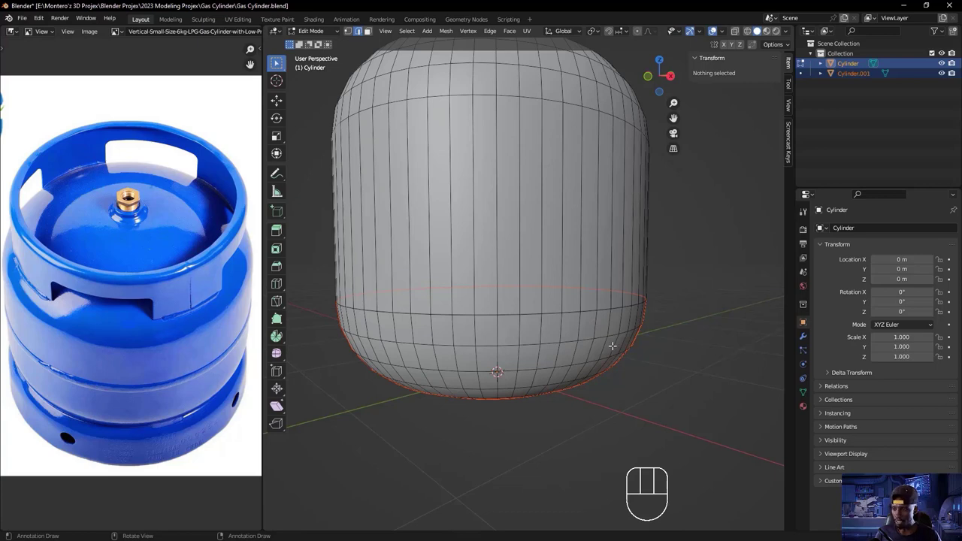
- Return to Object Mode and select only the separated copy of the bottom section
click(324, 34)
click(327, 42)
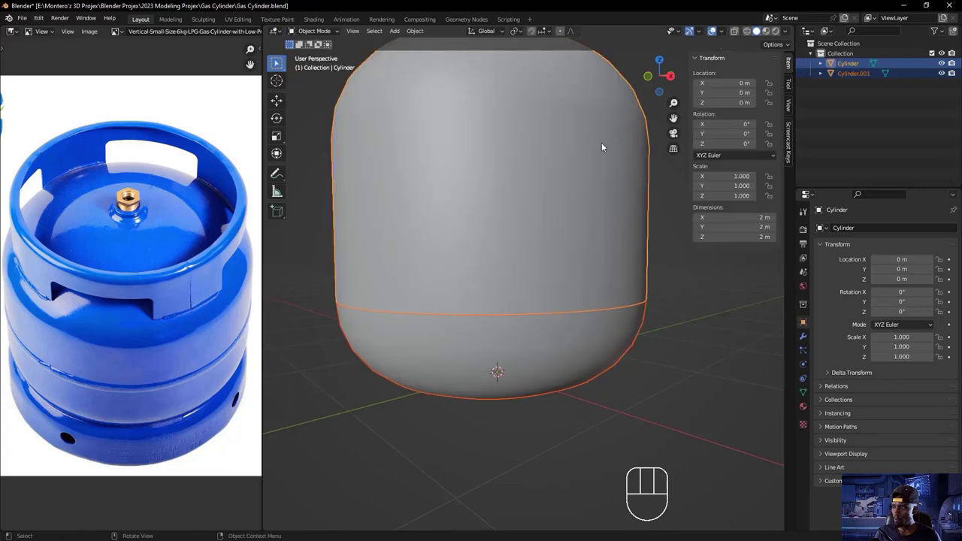
click(682, 379)
click(511, 242)
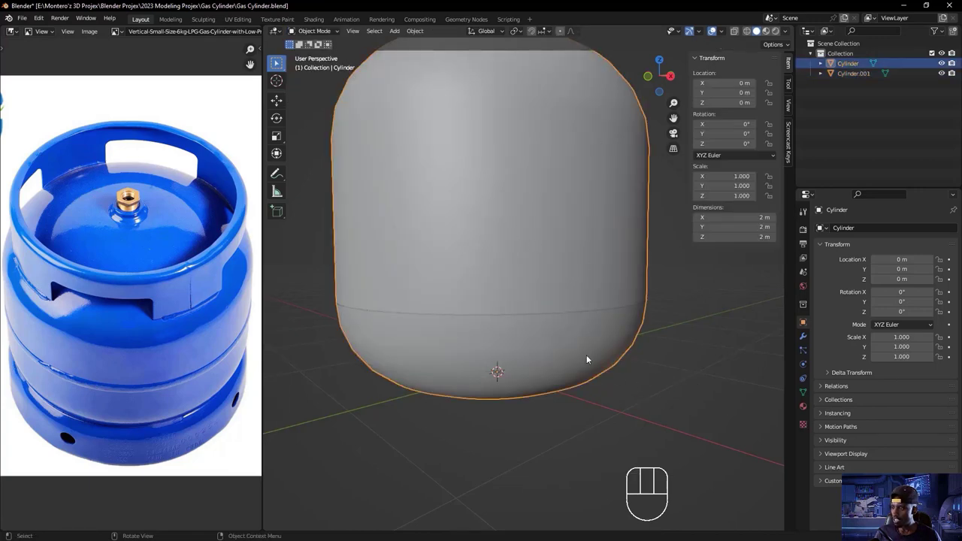
click(565, 359)
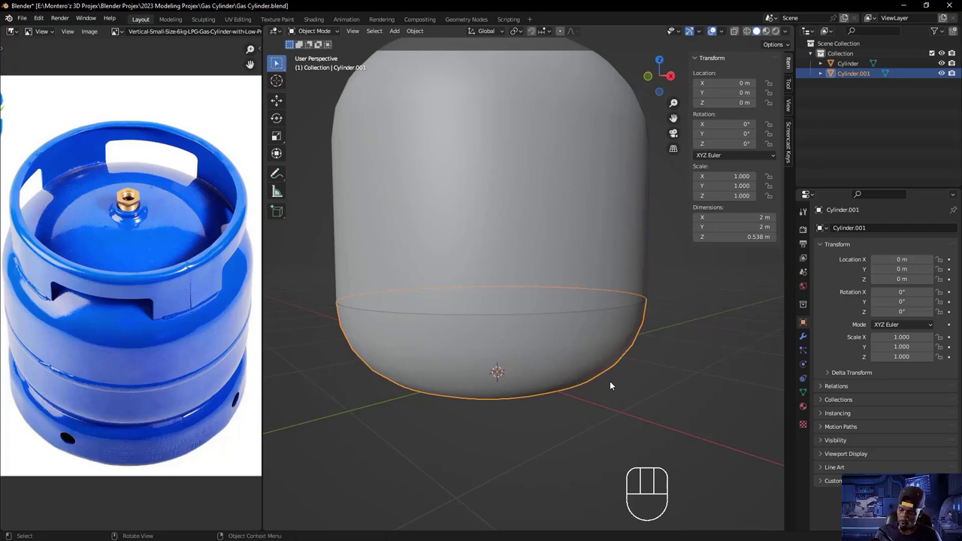
- Rotate the separated bottom section 180° in the front view so that it sits upside down
key(KP_1)
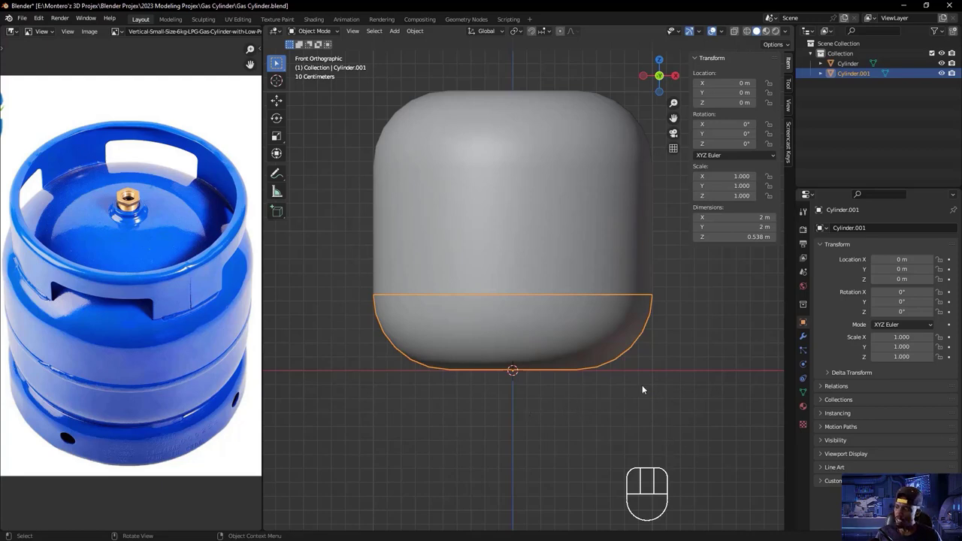
key(r)
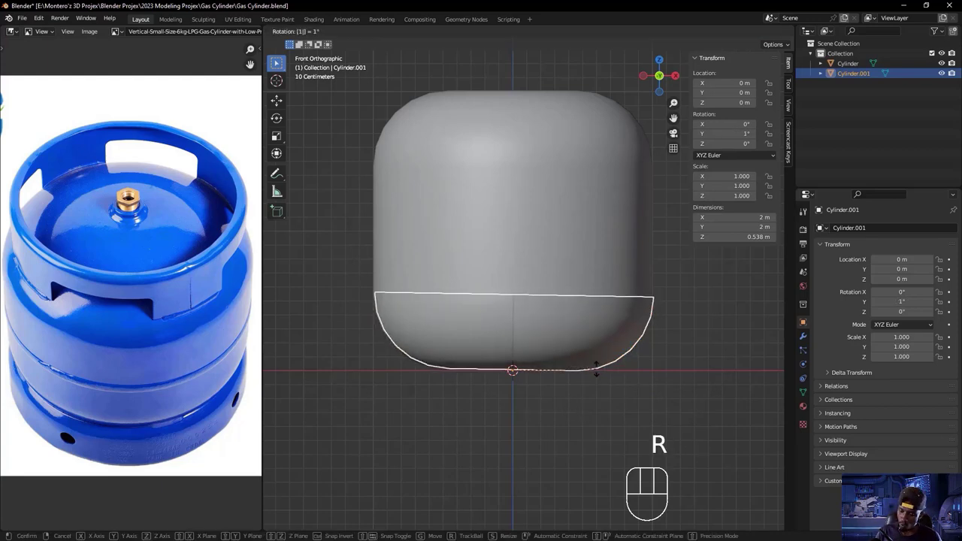
key(KP_1)
key(KP_8)
key(KP_0)
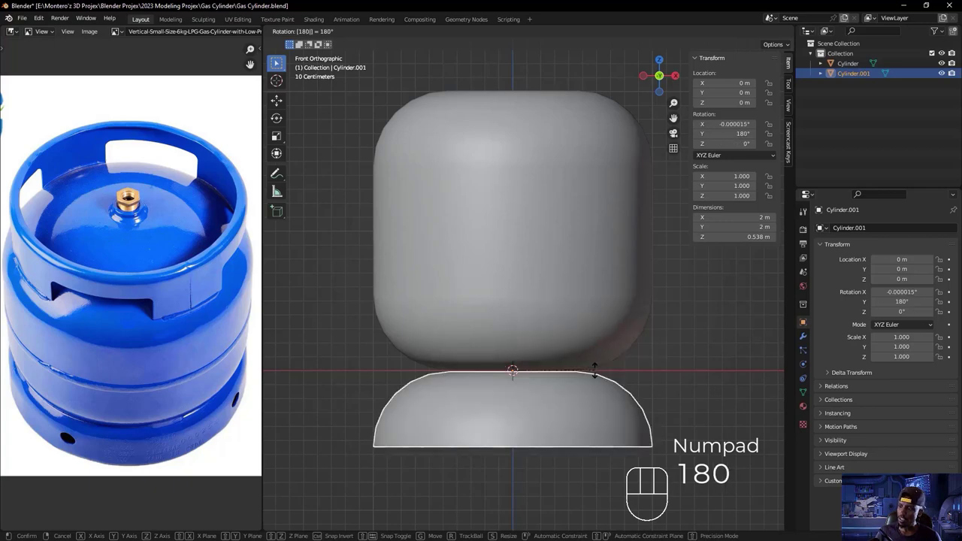
click(651, 459)
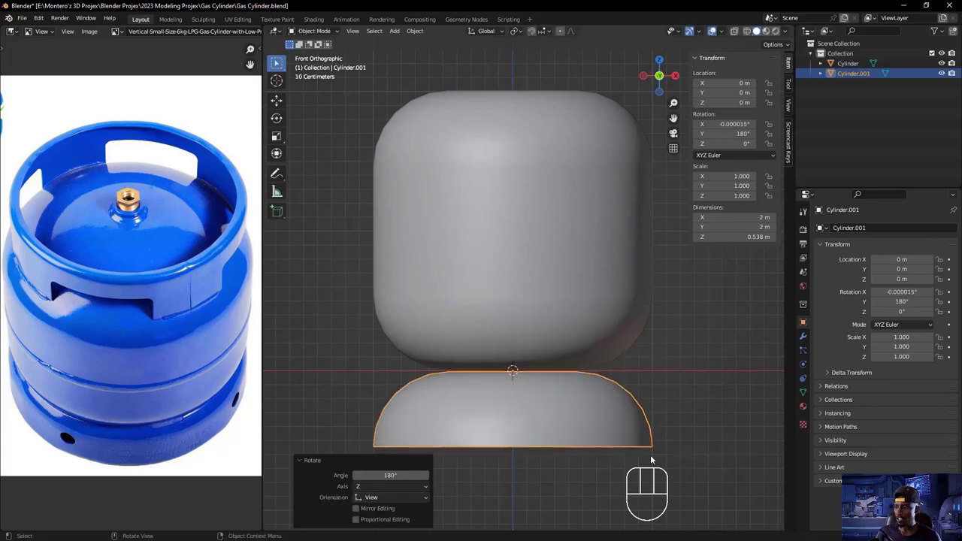
- Move the flipped section up about 0.55 m along Z until its open rim lies on the ground axis
click(522, 423)
key(g)
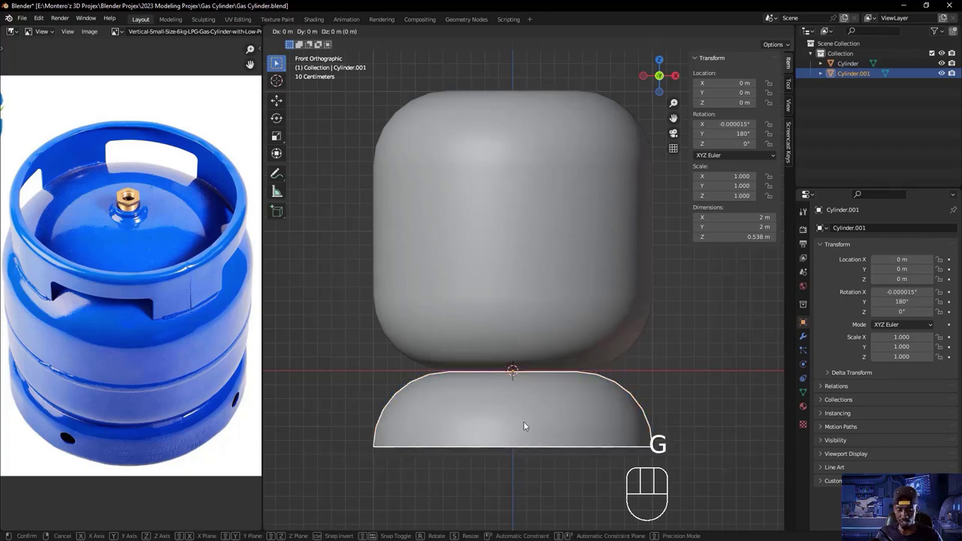
key(z)
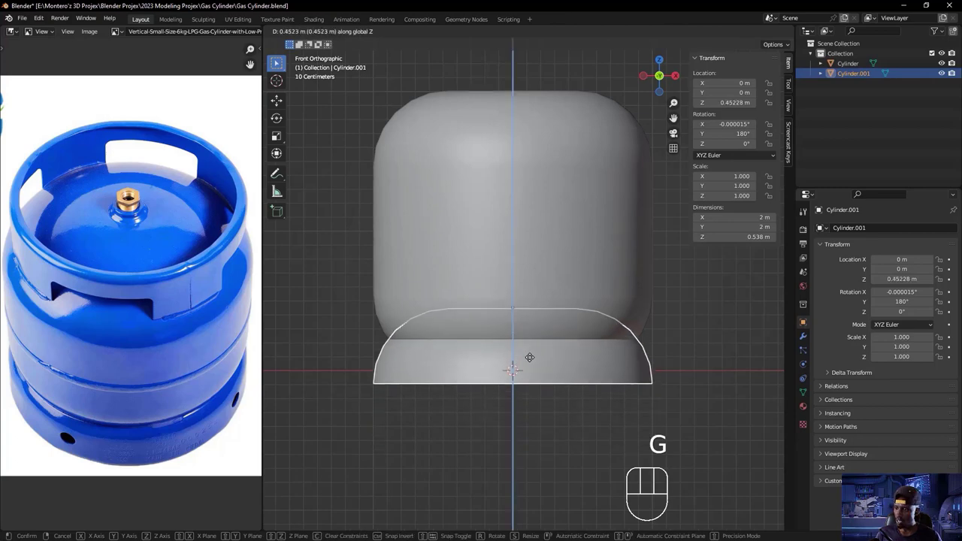
key(shift)
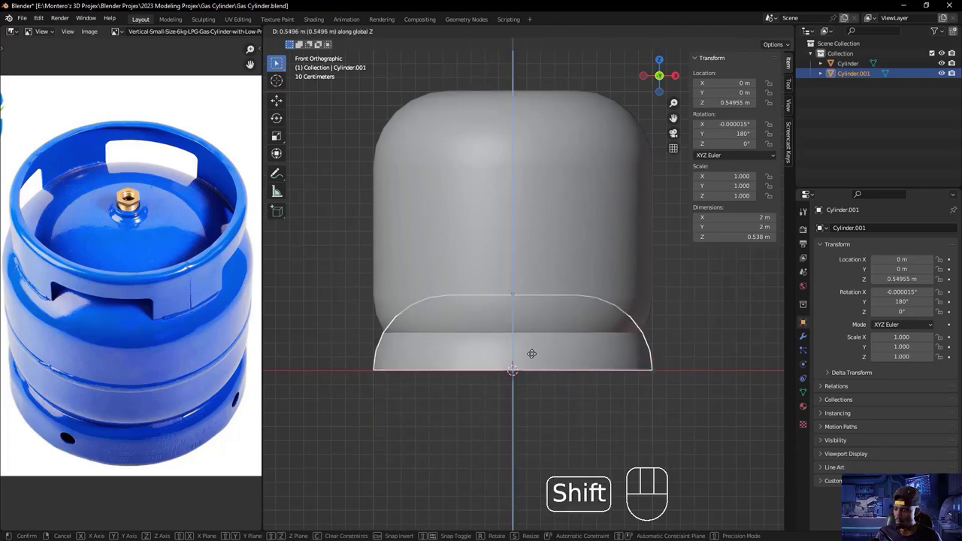
click(534, 355)
- In Edit Mode with X-ray on, box-select the flipped section's closed upper part and delete its faces
key(Tab)
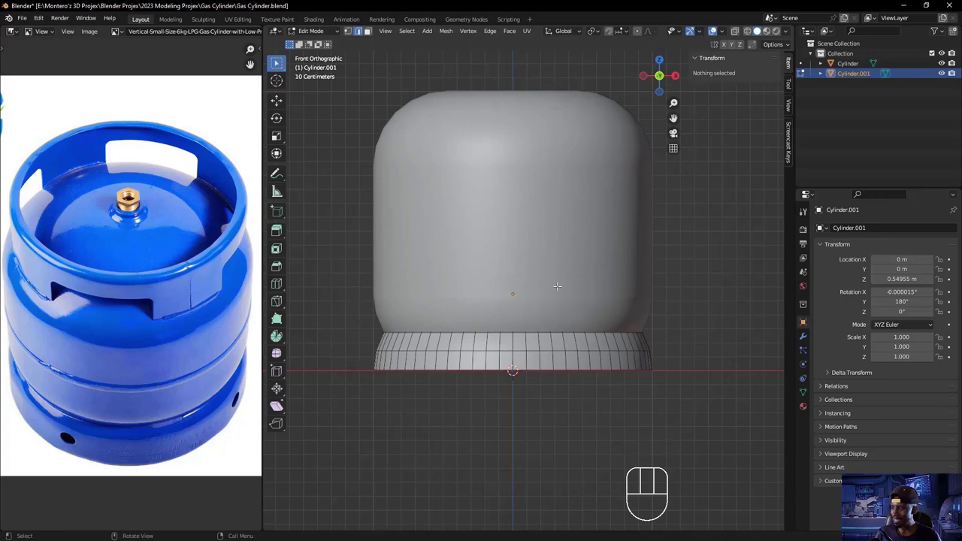
key(alt+z)
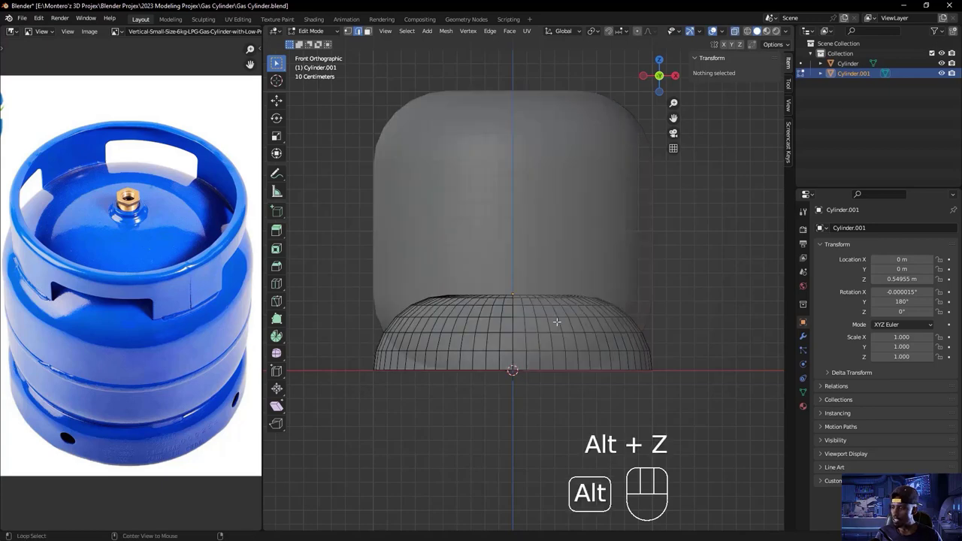
drag(345, 257, 690, 326)
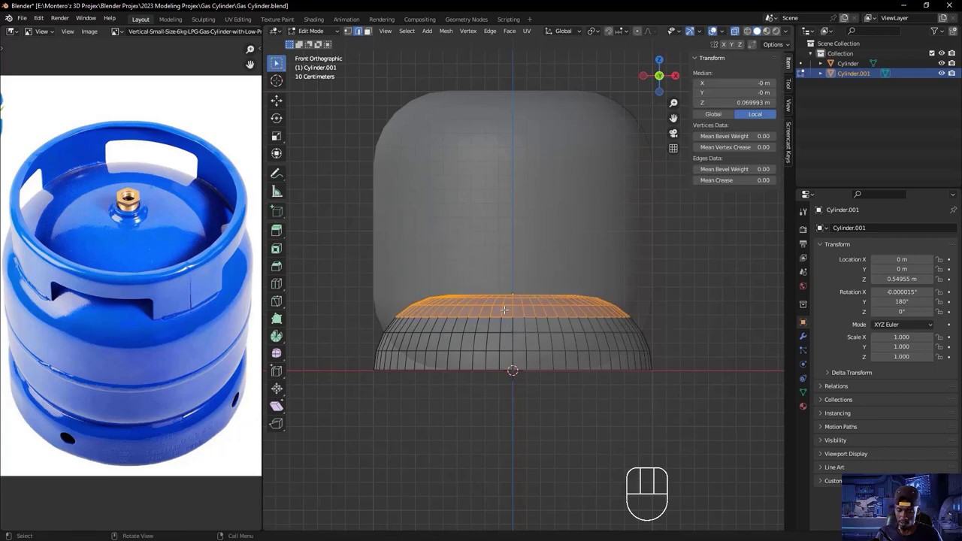
key(x)
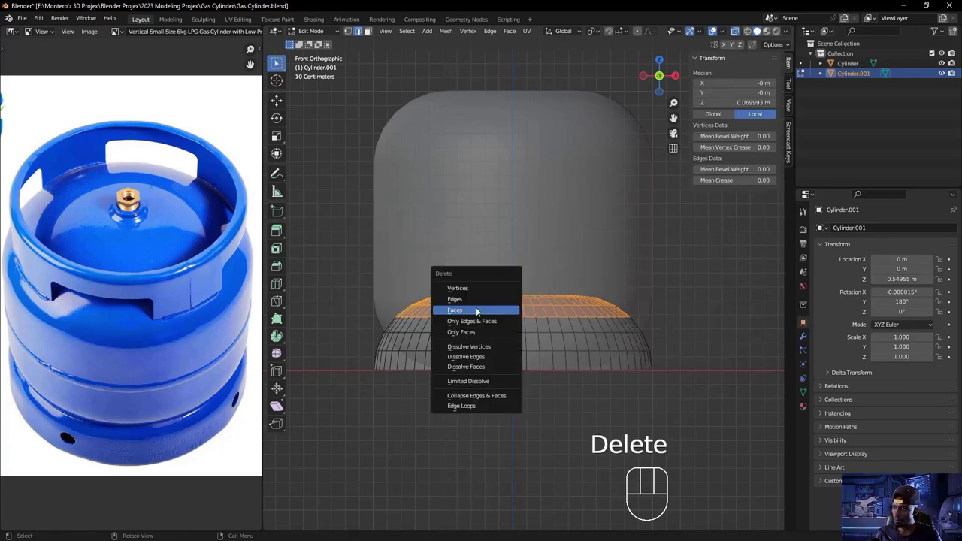
click(476, 308)
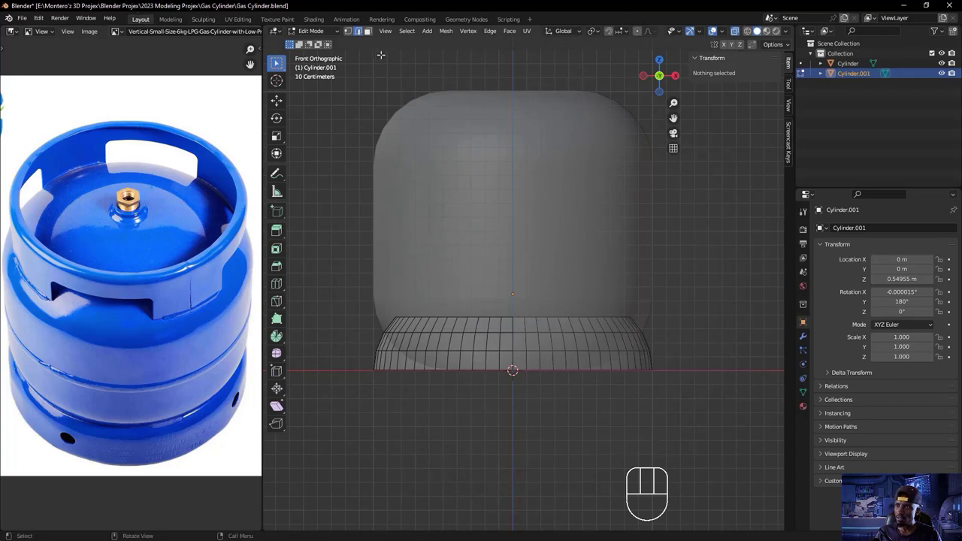
- Delete the uppermost ring of vertices from the base piece in vertex selection mode, and return to Object Mode with X-ray off
click(349, 34)
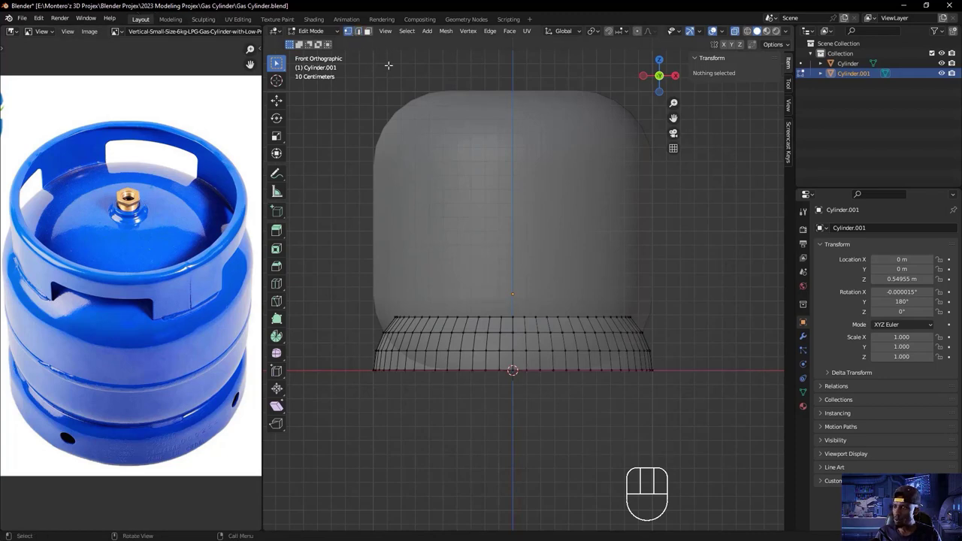
drag(351, 291, 680, 322)
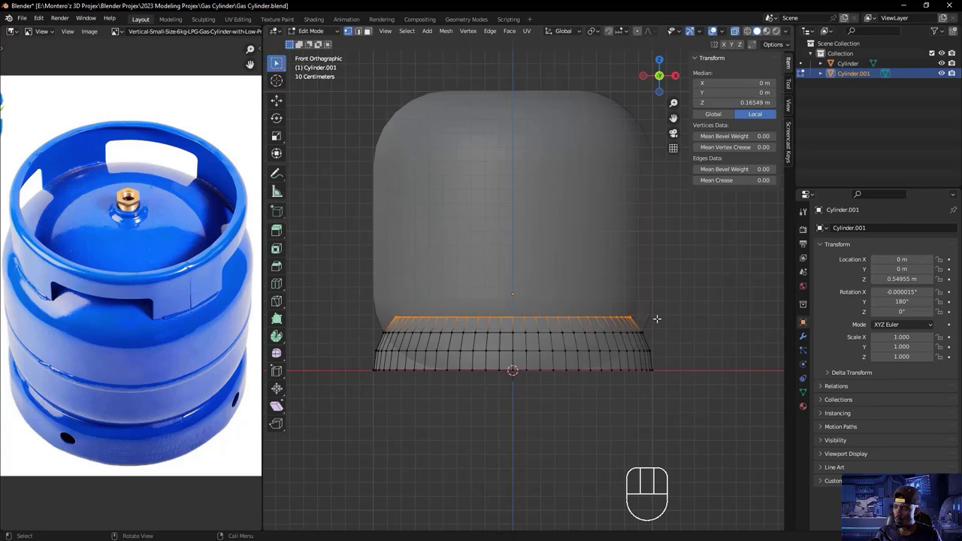
key(x)
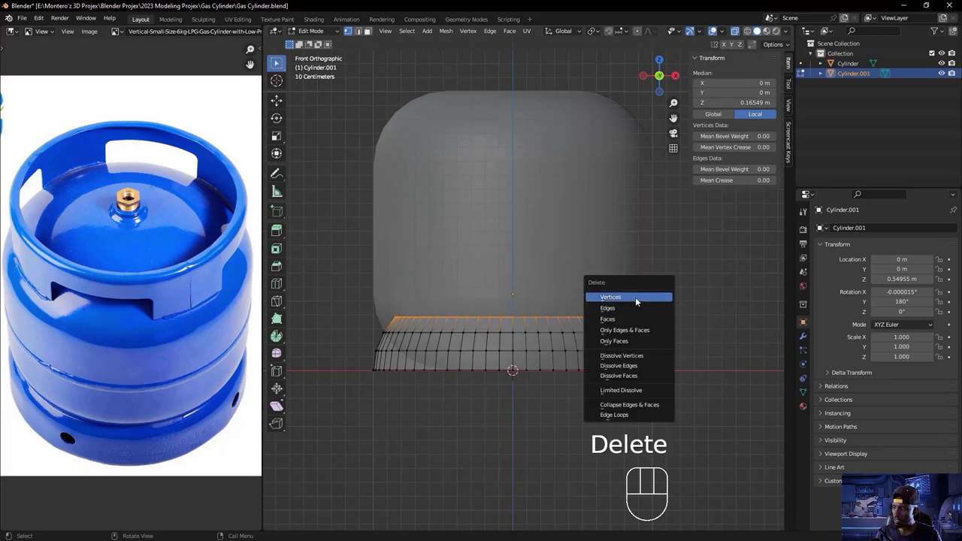
click(634, 296)
key(Tab)
middle_drag(633, 347, 675, 352)
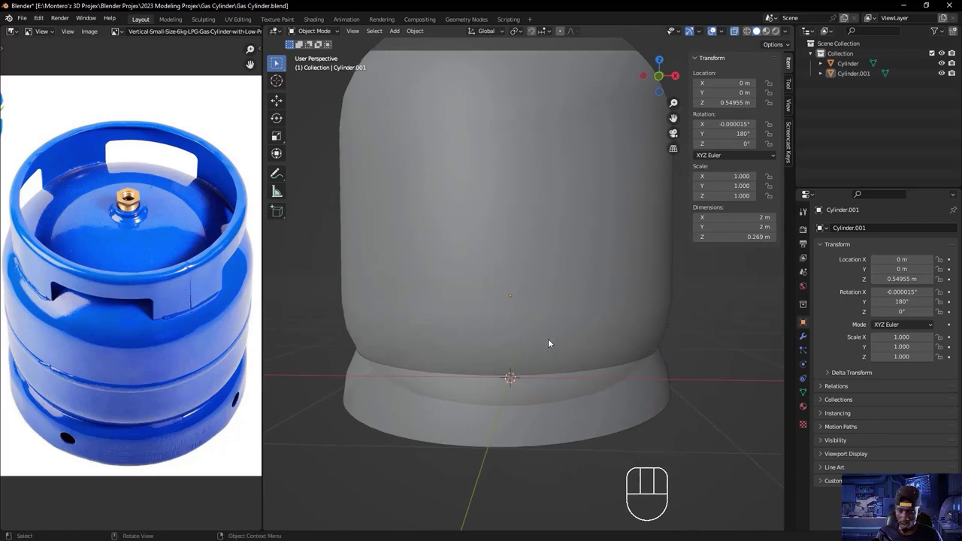
key(alt+z)
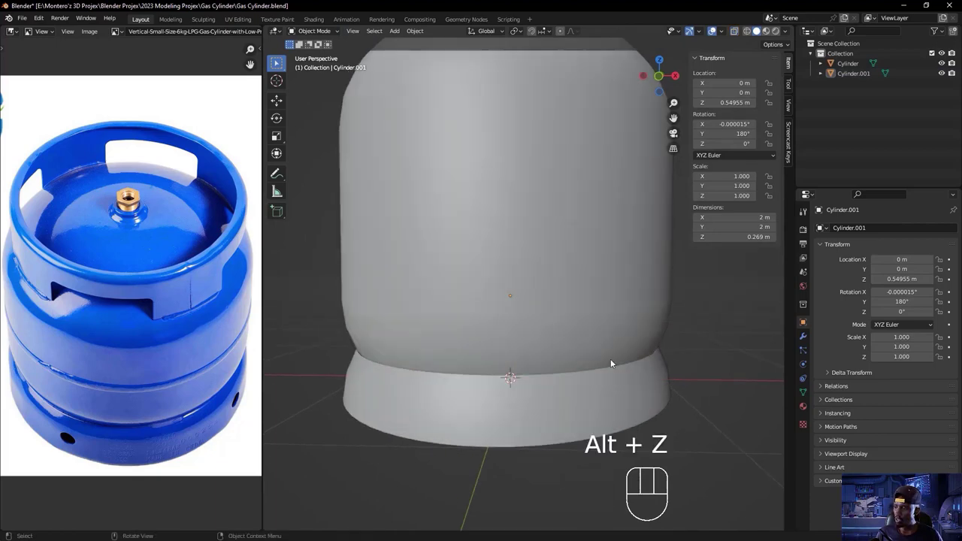
- Examine the base ring and body from the side, from above and from underneath against the reference image
scroll(699, 361, down, 3)
middle_drag(631, 396, 574, 350)
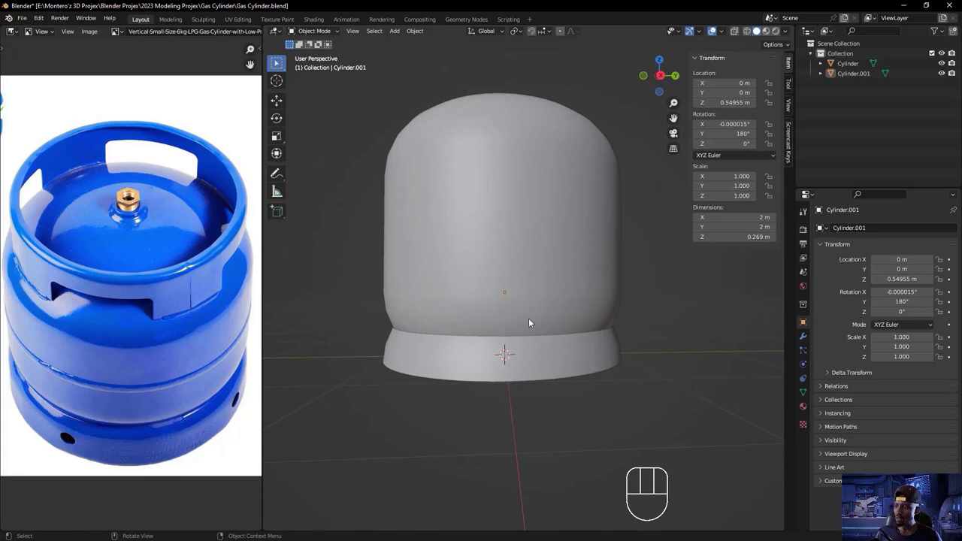
scroll(536, 322, down, 2)
middle_drag(537, 322, 559, 316)
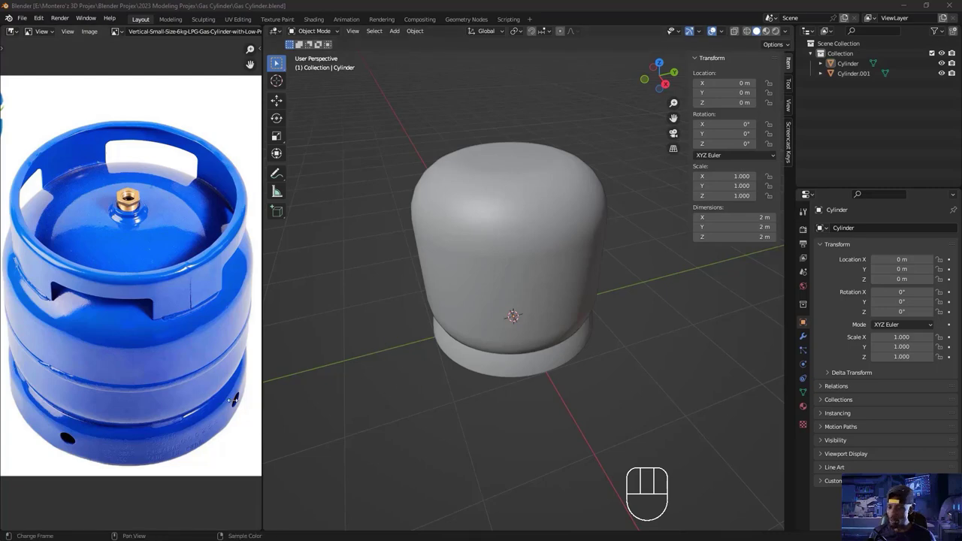
middle_drag(540, 414, 484, 379)
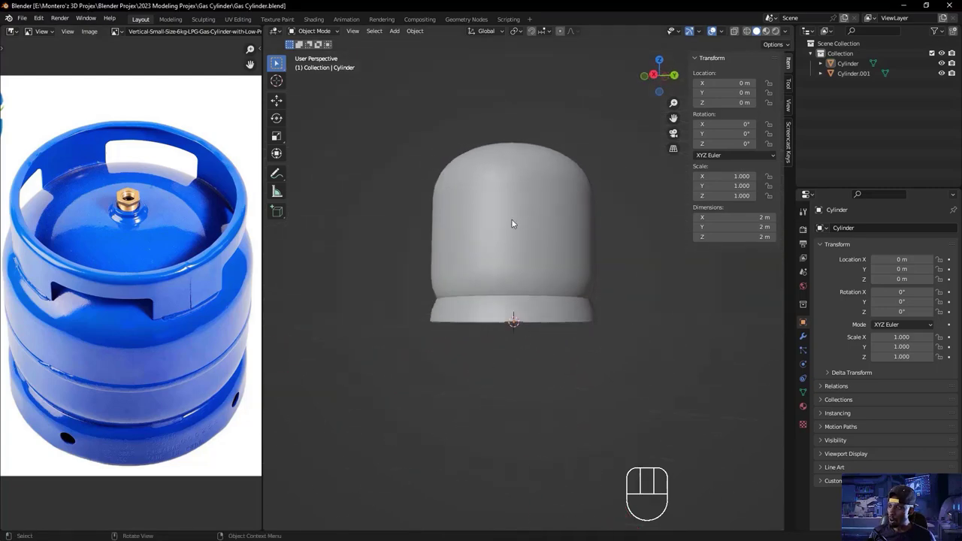
middle_drag(530, 431, 526, 398)
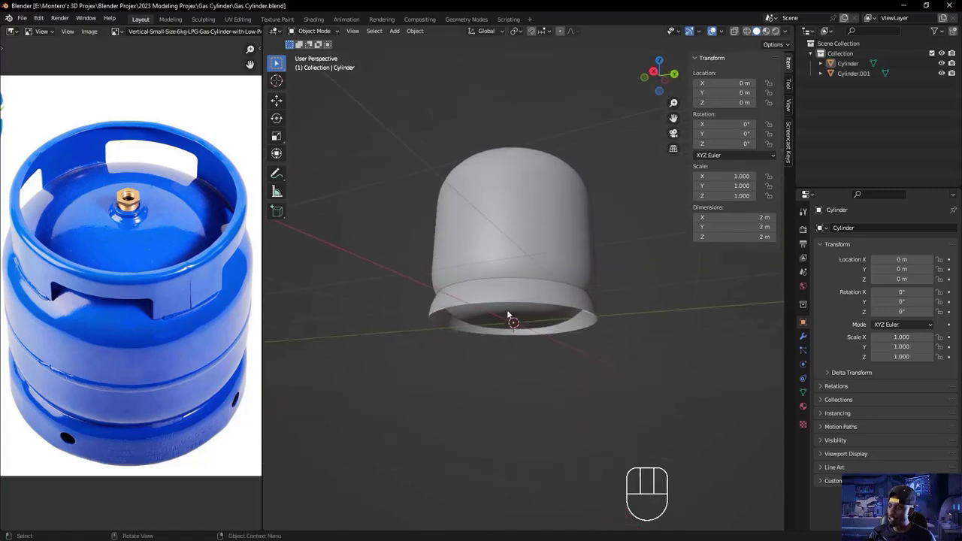
middle_drag(520, 324, 501, 365)
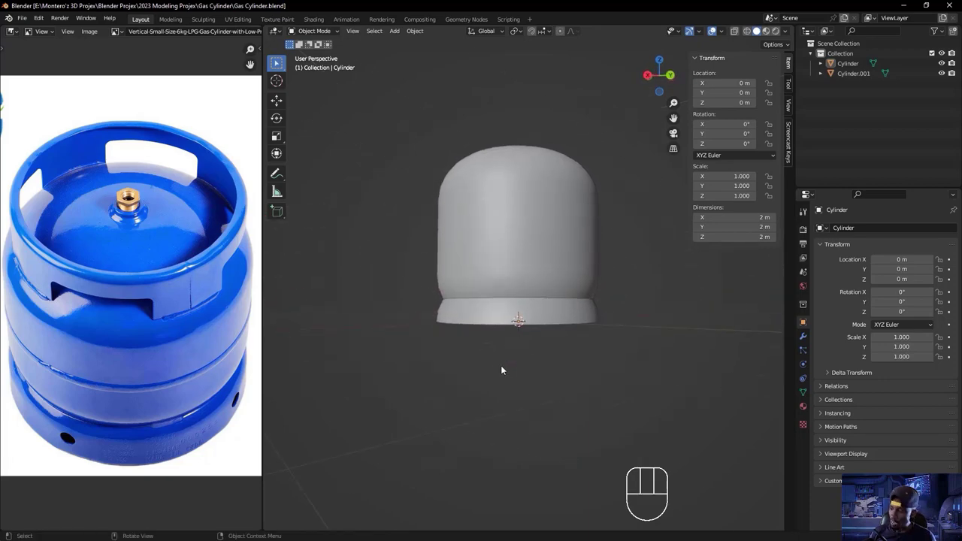
- Turn on X-ray in the front view and select the main cylinder body where it overlaps the base ring
key(KP_1)
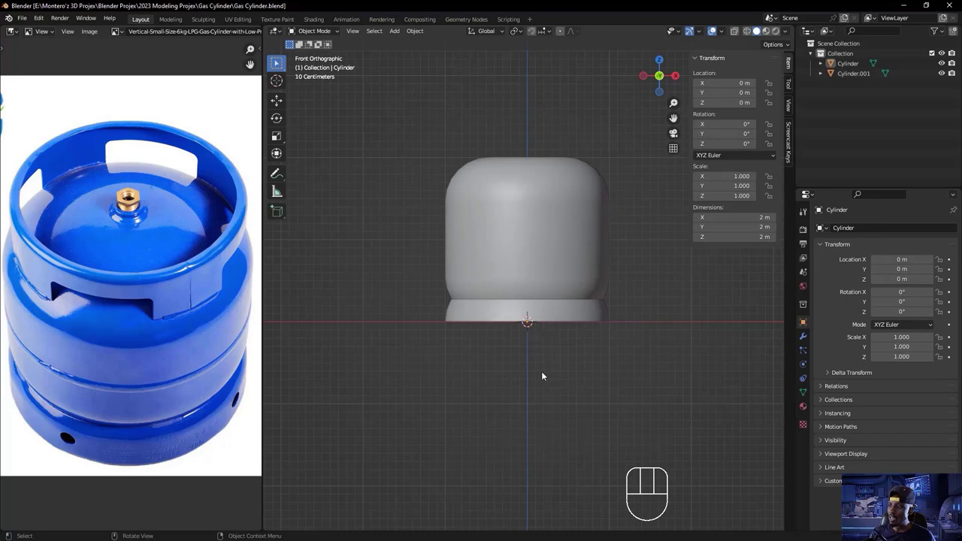
click(734, 33)
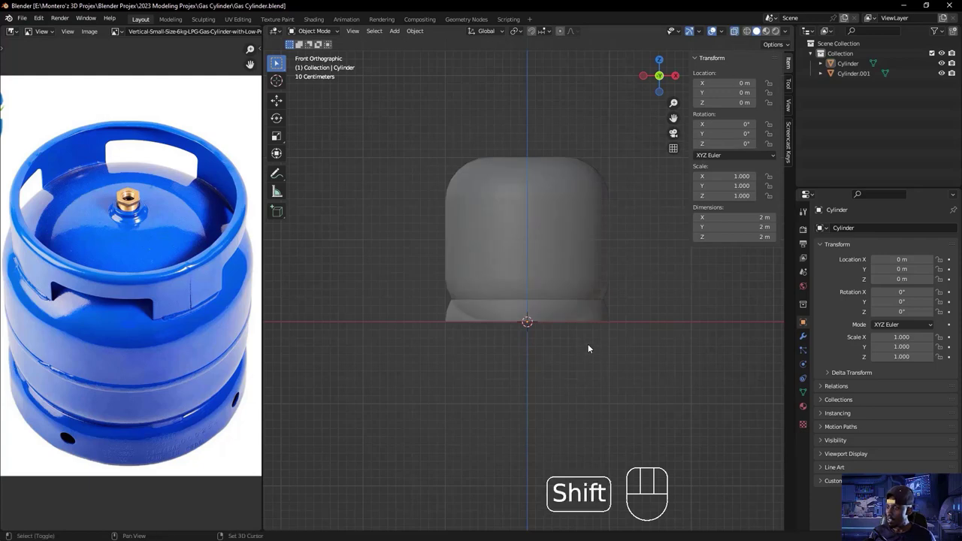
ctrl+middle_drag(556, 392, 556, 347)
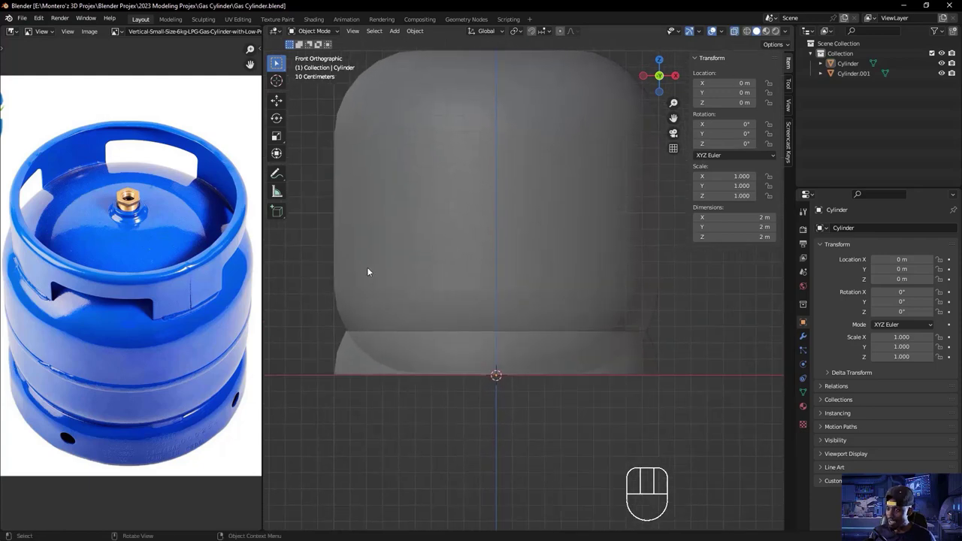
click(503, 376)
click(343, 374)
click(410, 291)
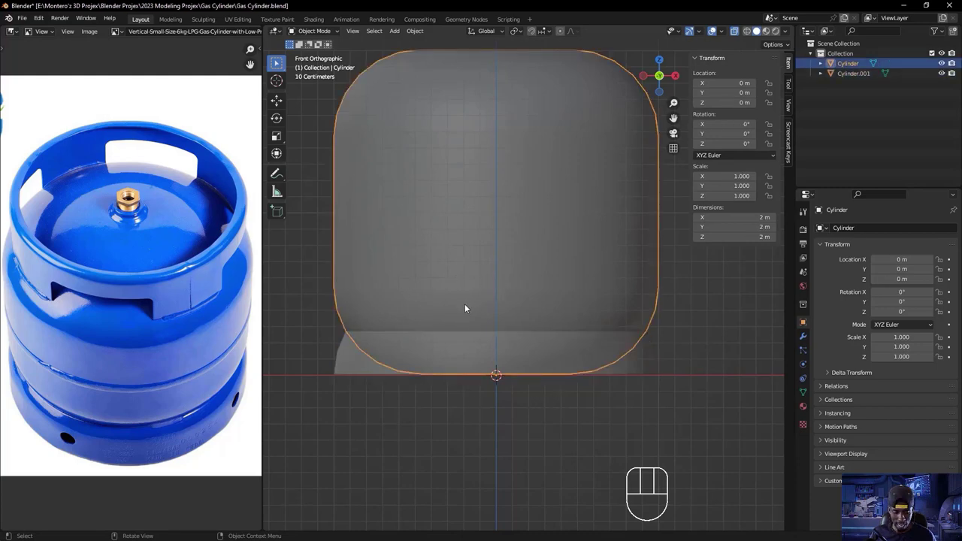
- Move the main cylinder body up along Z by about 0.177 m so its rounded bottom rises out of the base ring
key(g)
key(z)
key(shift)
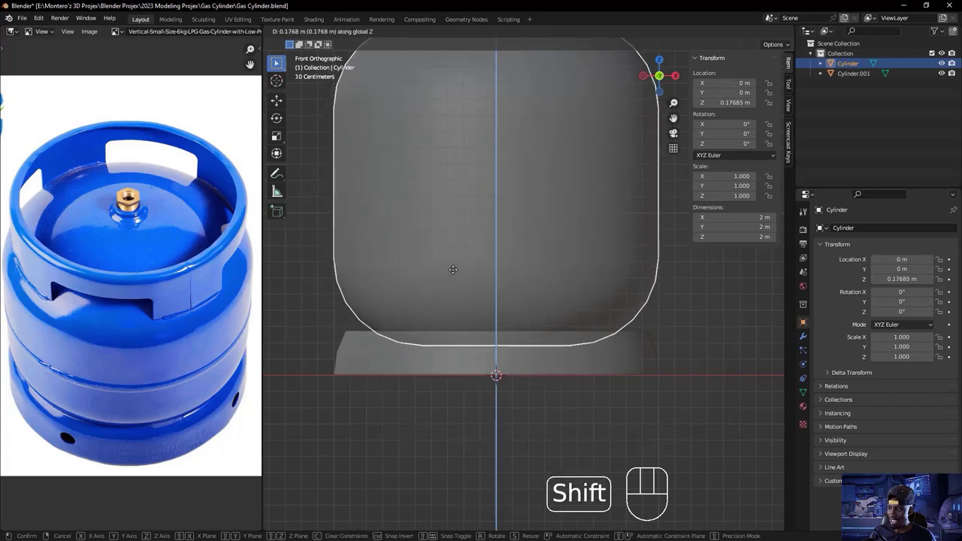
click(453, 270)
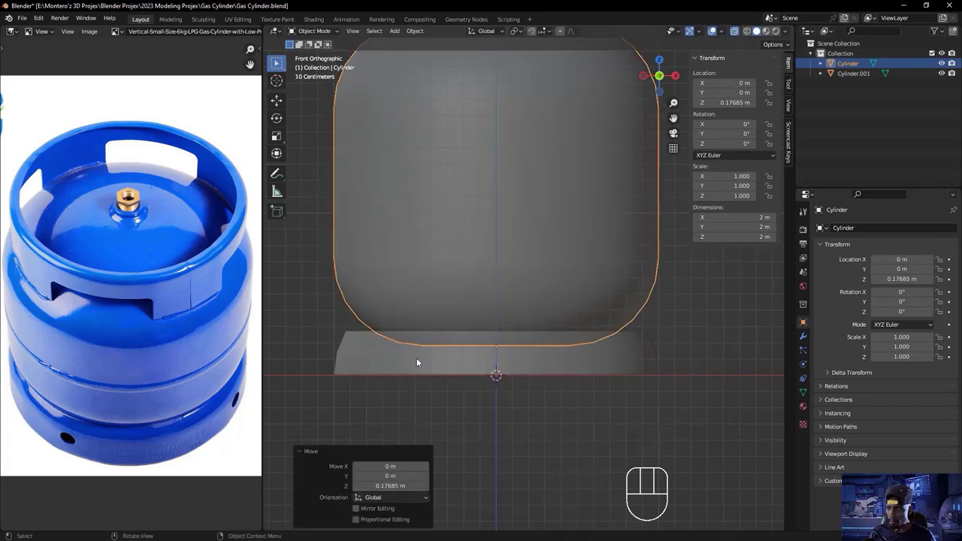
click(389, 364)
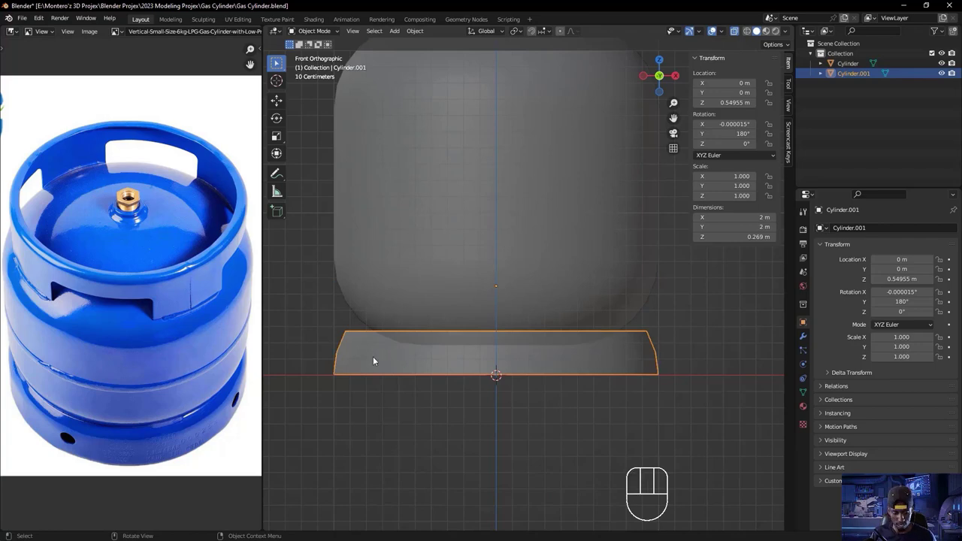
key(s)
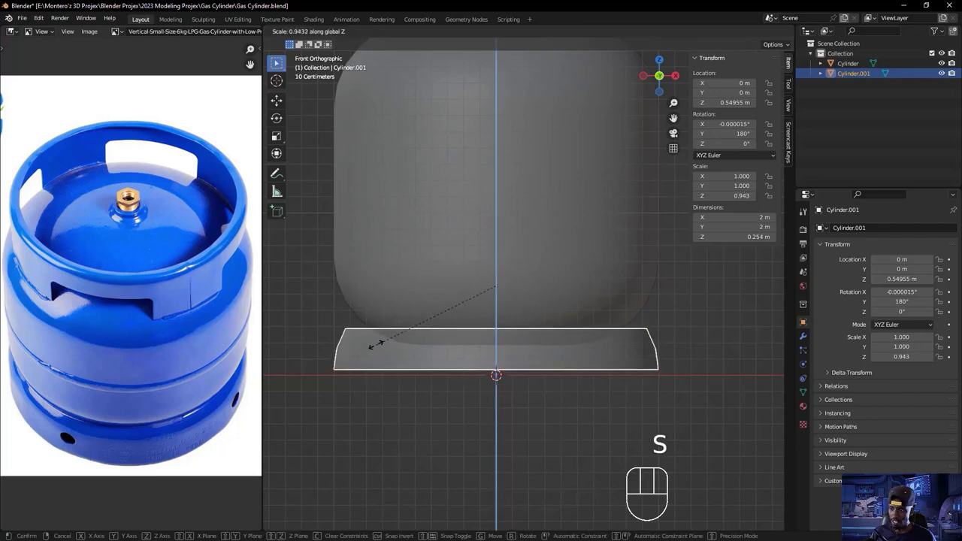
right_click(464, 336)
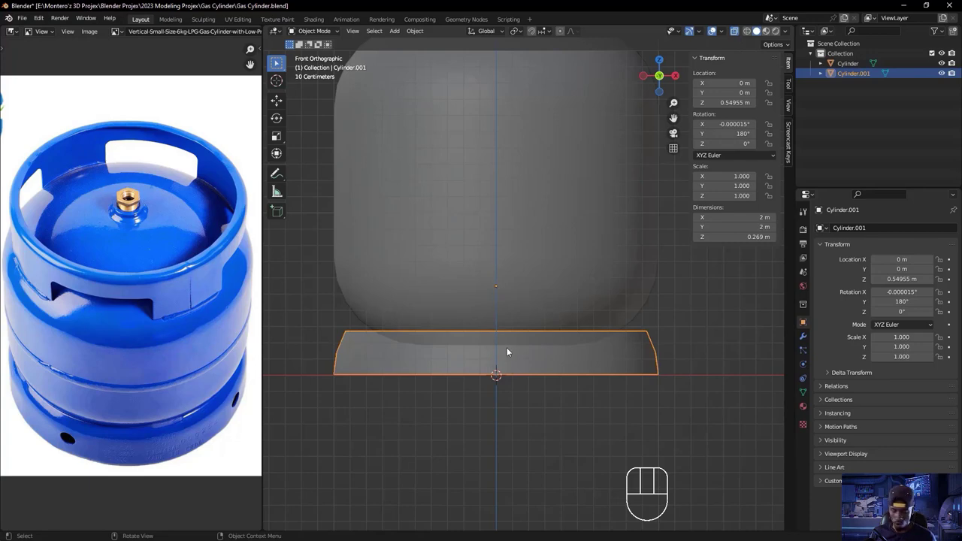
key(s)
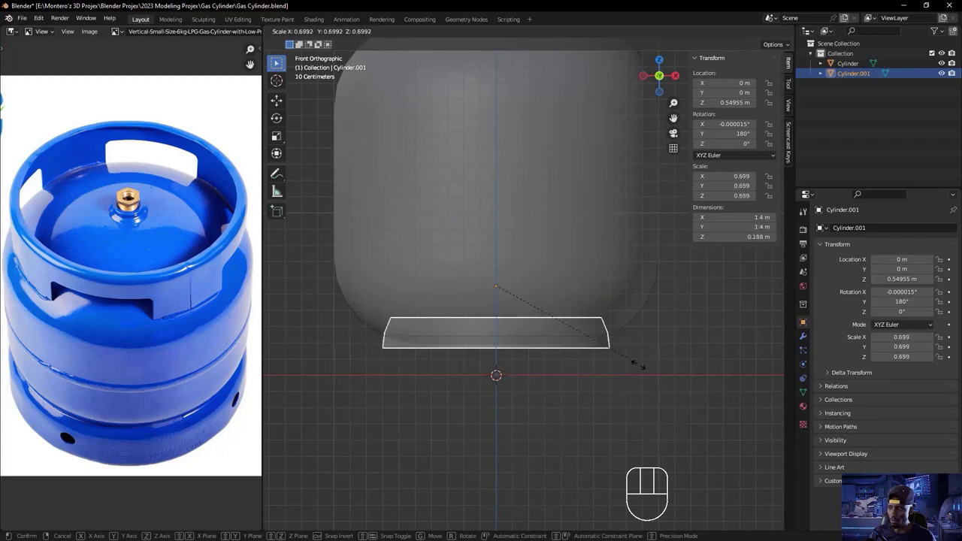
right_click(597, 345)
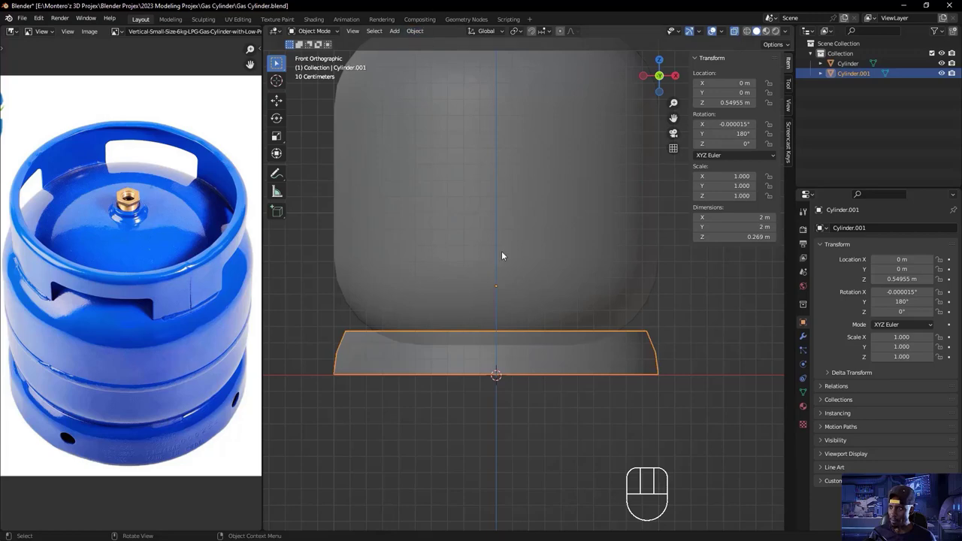
click(414, 31)
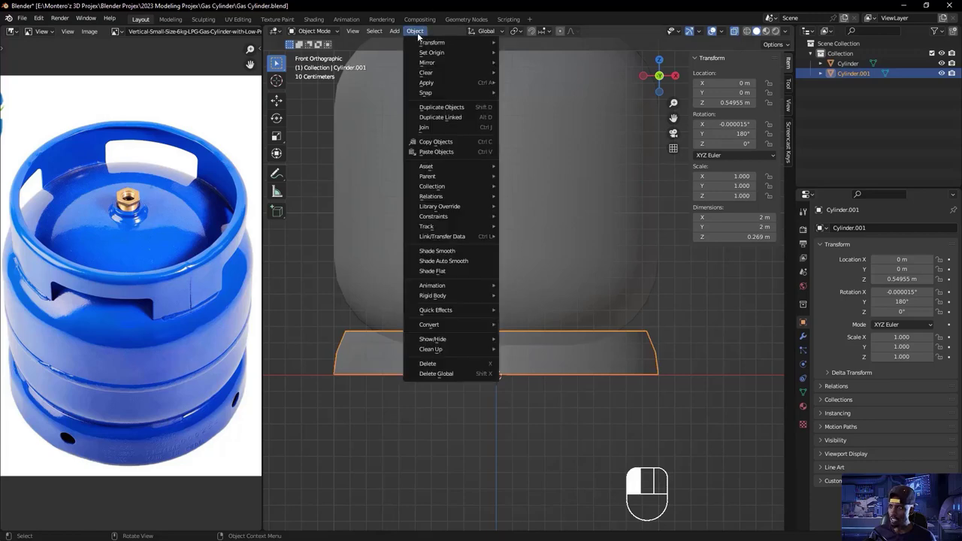
click(647, 296)
- Select the base ring and set its origin to its geometry
shift+middle_drag(676, 338, 760, 378)
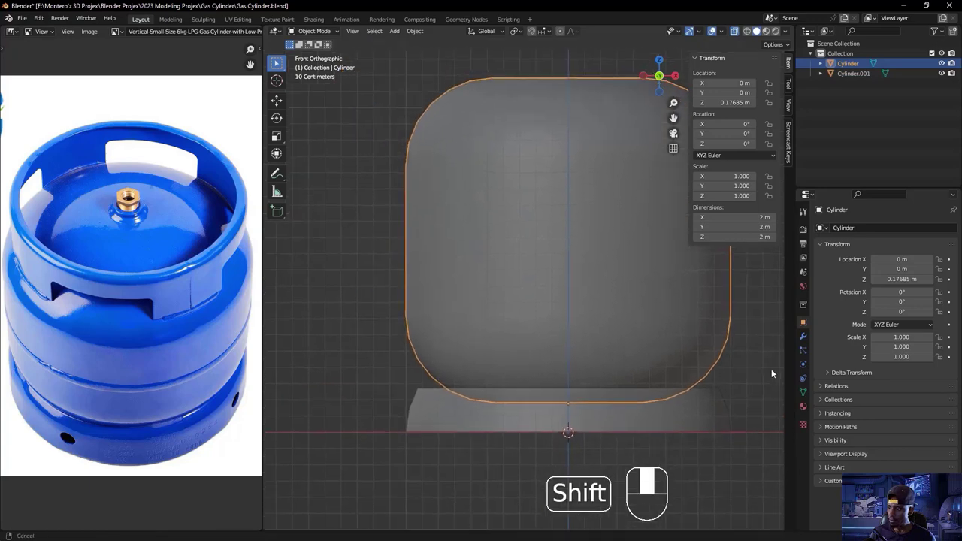
click(656, 380)
click(421, 31)
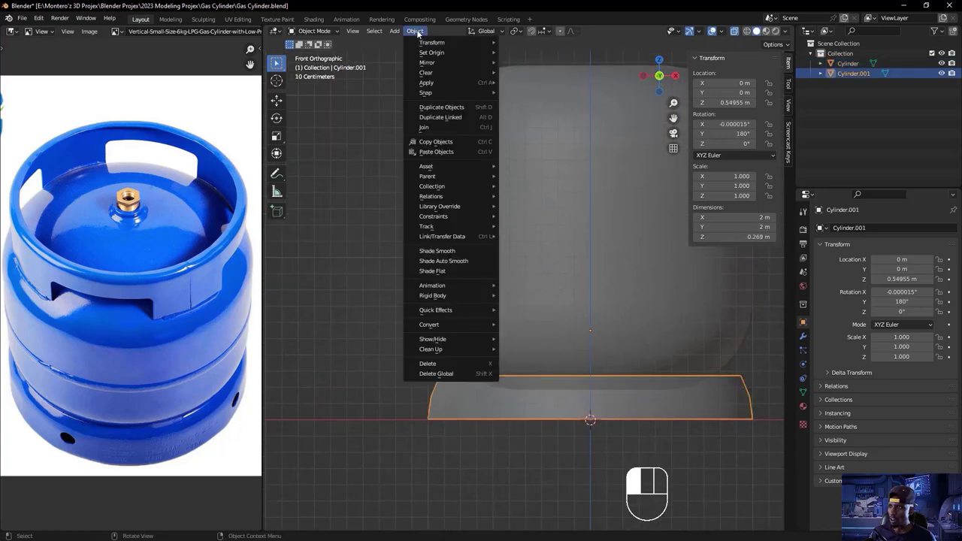
mouse_move(436, 54)
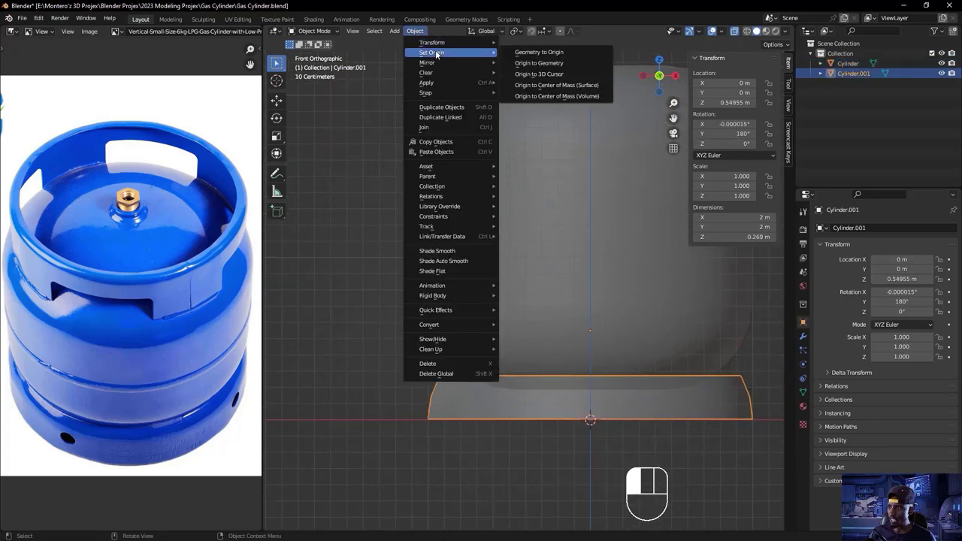
click(535, 64)
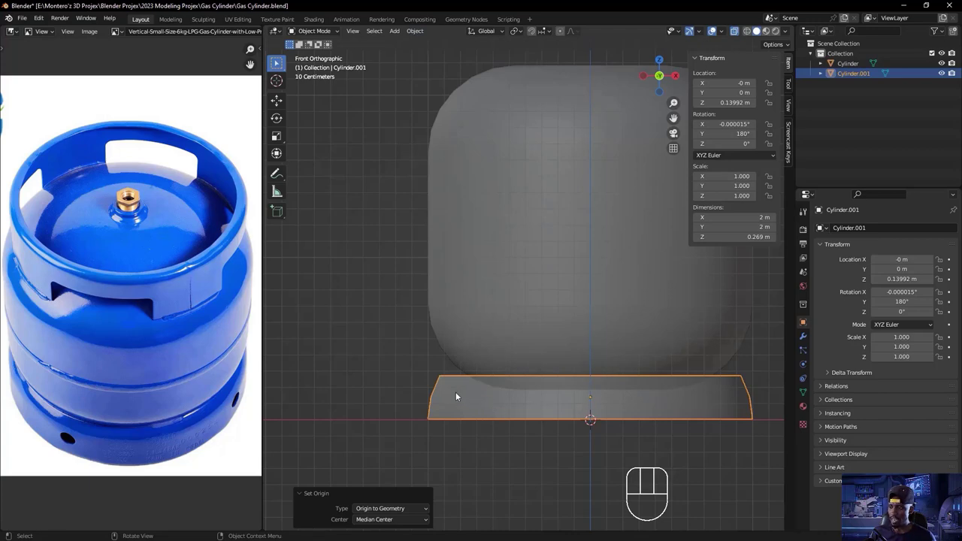
- Scale the base ring along Z by about 1.542 and raise it to about Z 0.219 m so its lower edge meets the ground line
key(s)
key(z)
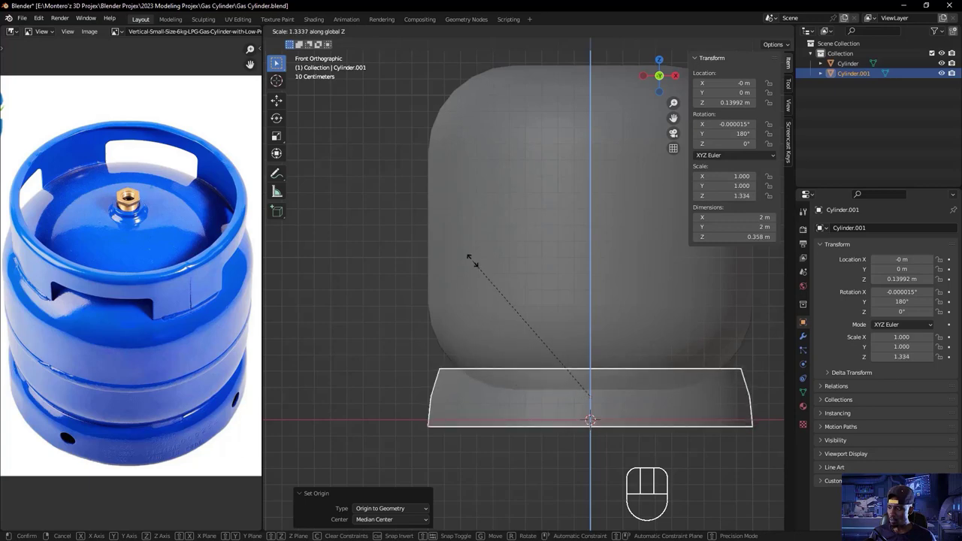
click(477, 217)
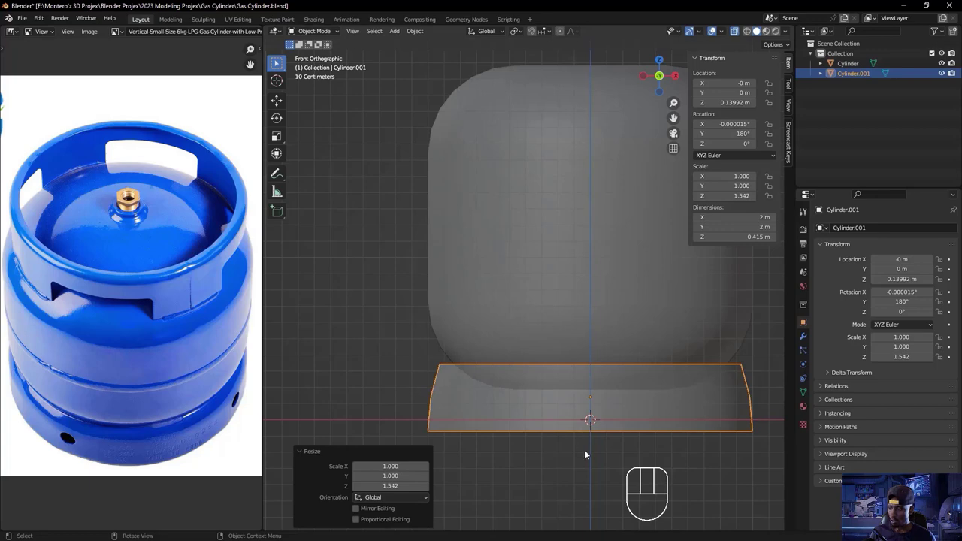
key(g)
key(z)
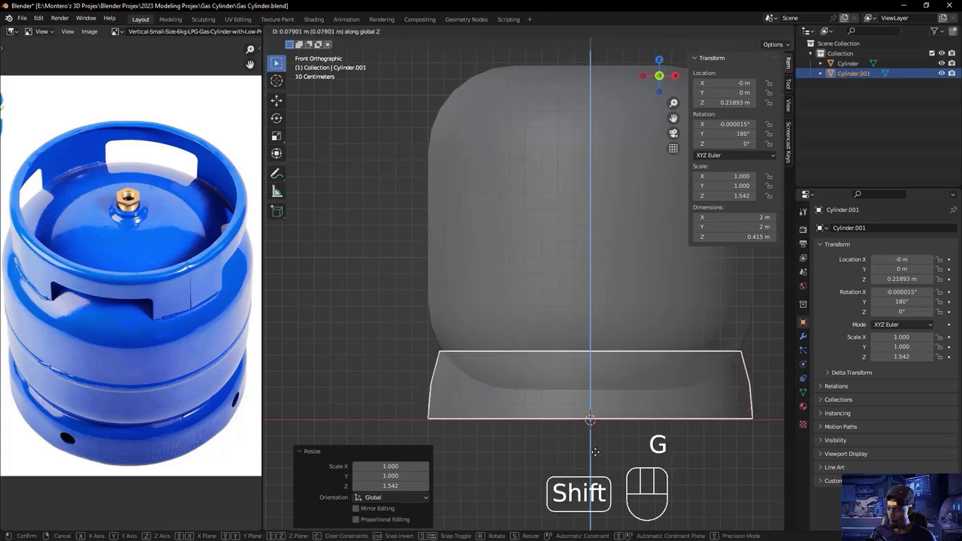
click(453, 358)
shift+middle_drag(576, 401, 535, 391)
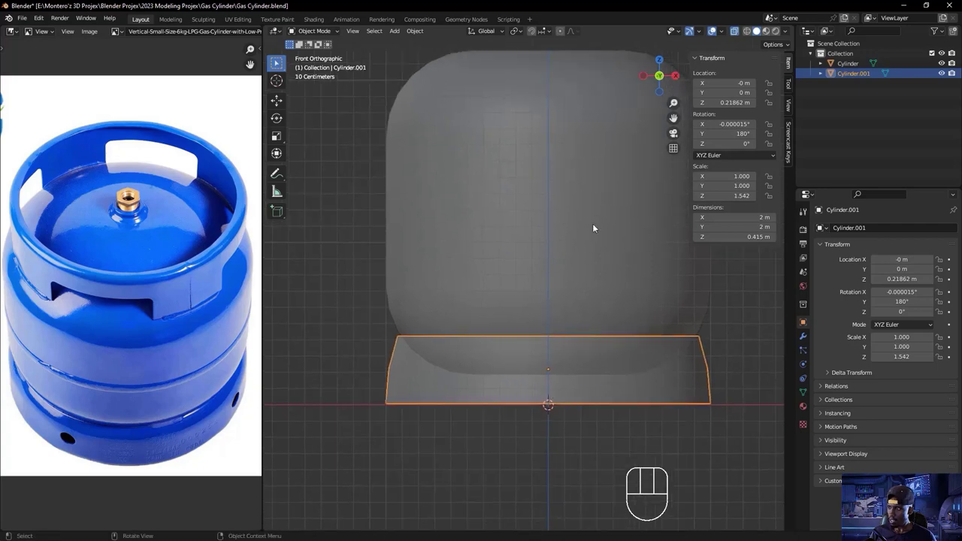
- Turn off X-ray and scale the base ring uniformly by about 0.970 to fit against the body, checking it from the front
click(735, 34)
middle_drag(462, 486, 538, 502)
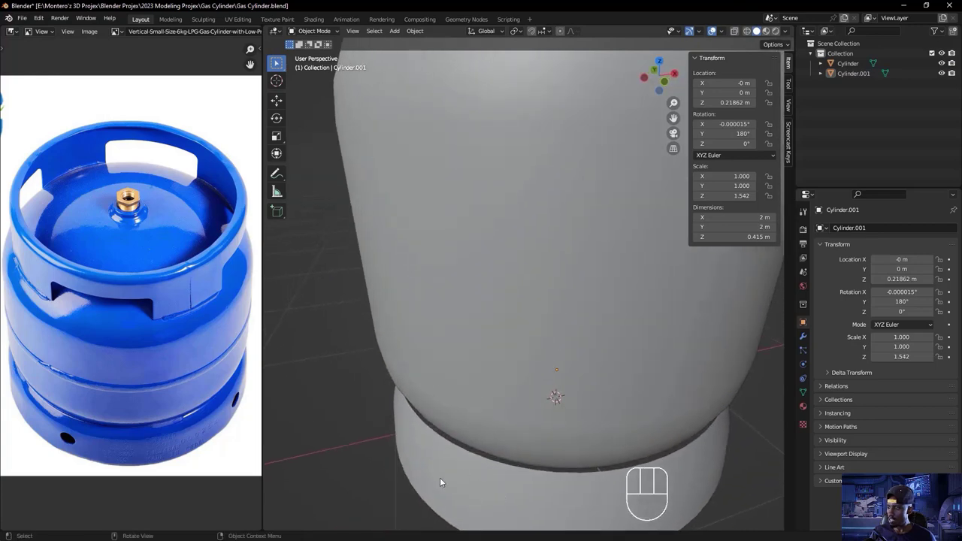
click(496, 501)
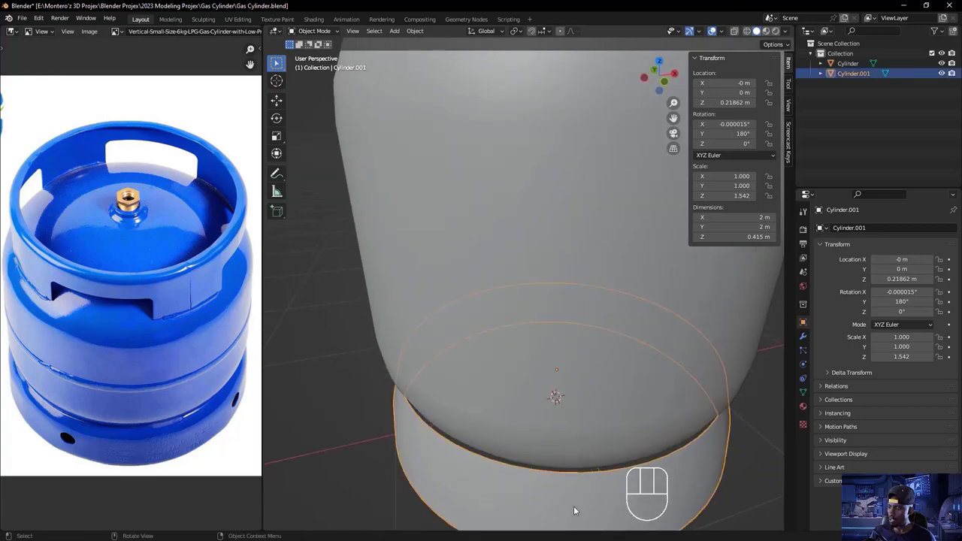
key(s)
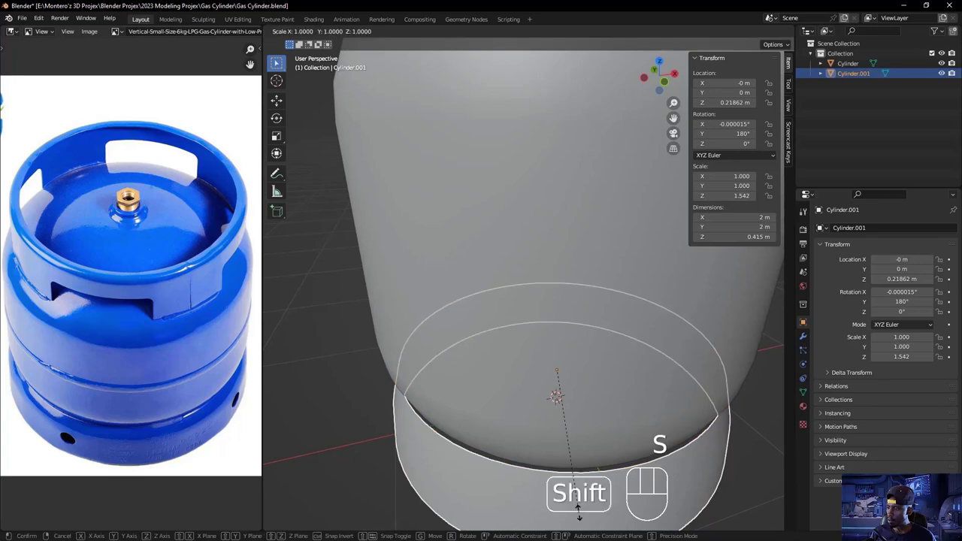
click(565, 485)
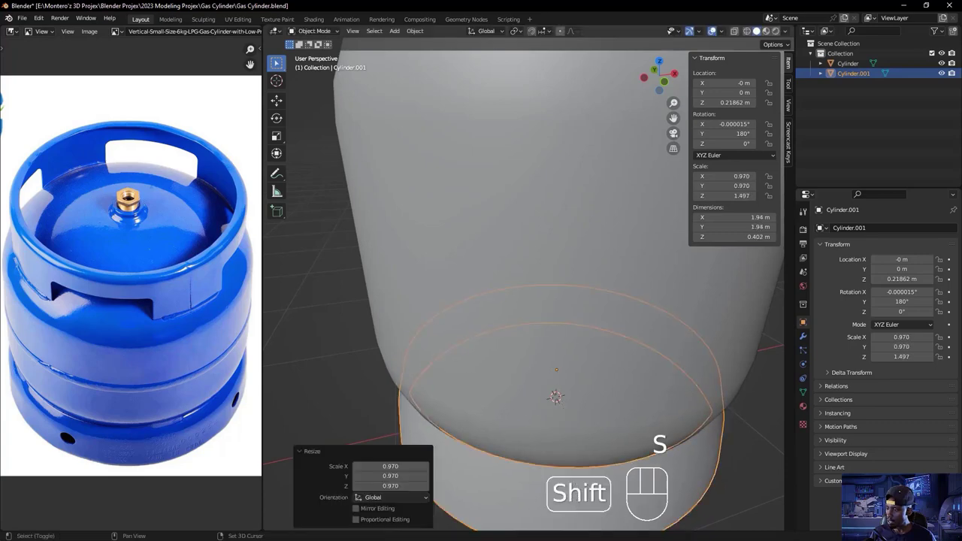
click(370, 399)
scroll(366, 353, down, 5)
middle_drag(459, 412, 371, 322)
key(alt+z)
key(alt+z)
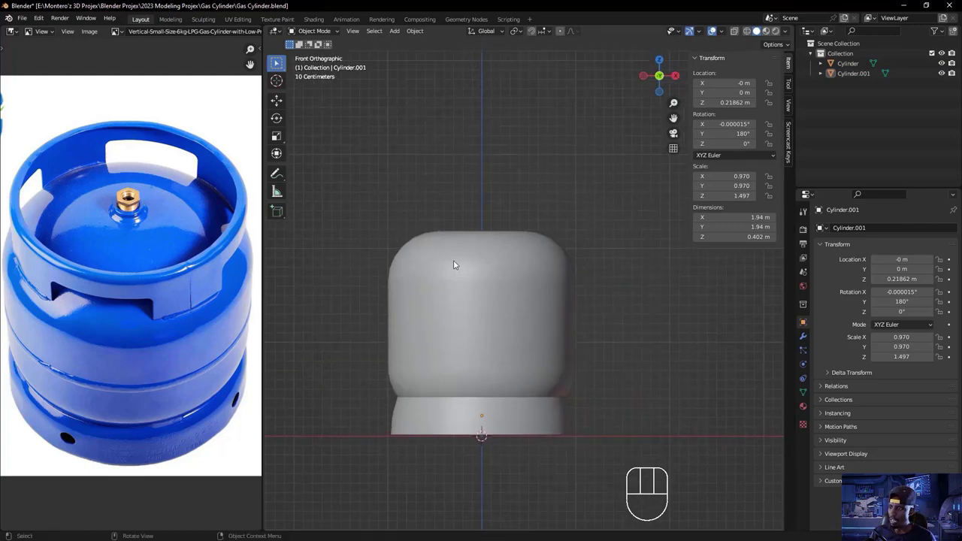
- In Edit Mode on the cylinder body, select the horizontal edge loop around its upper rounded shoulder using edge selection mode
click(453, 266)
middle_drag(466, 257, 471, 300)
key(Tab)
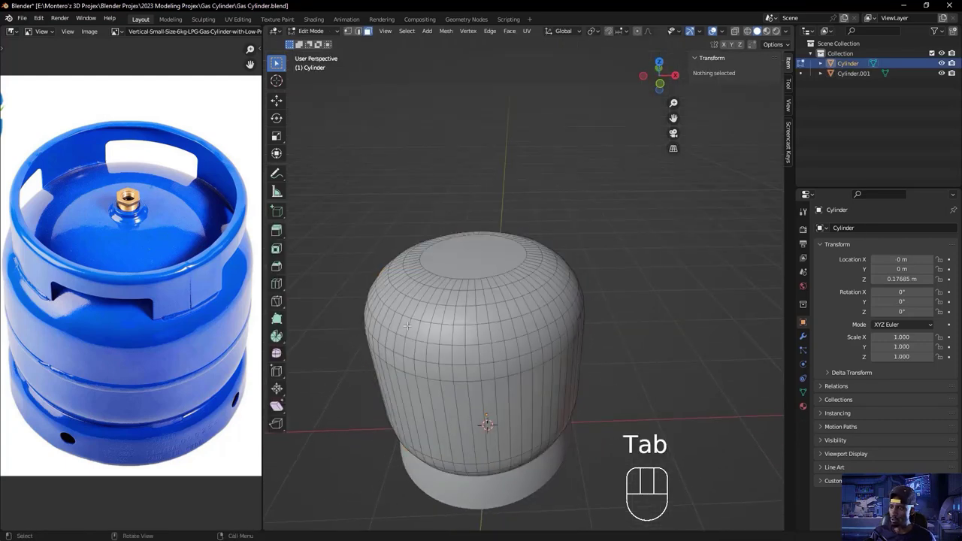
click(398, 312)
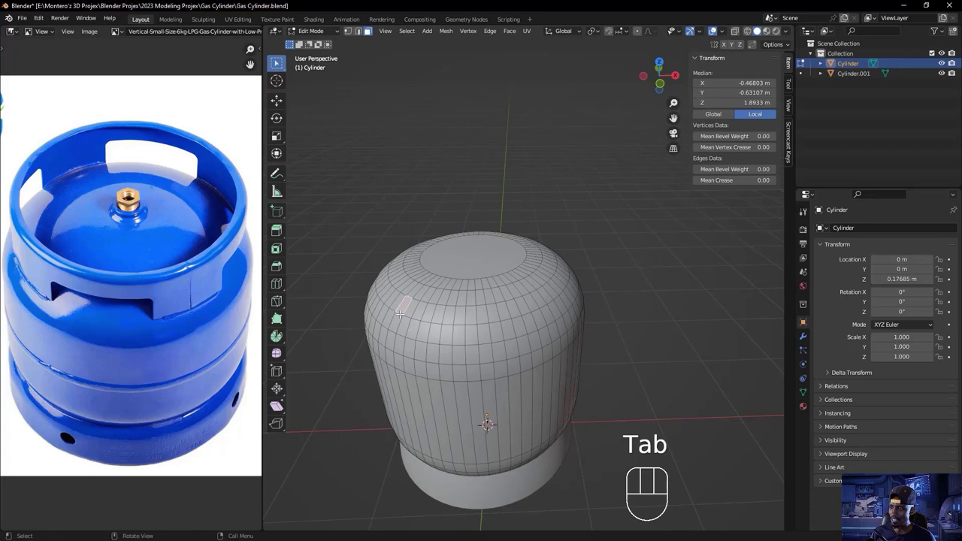
click(359, 33)
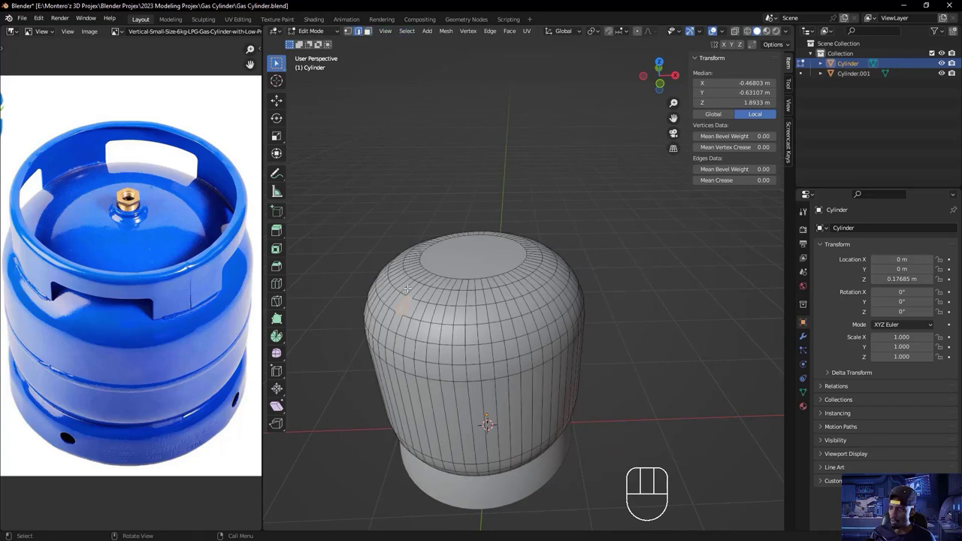
click(391, 310)
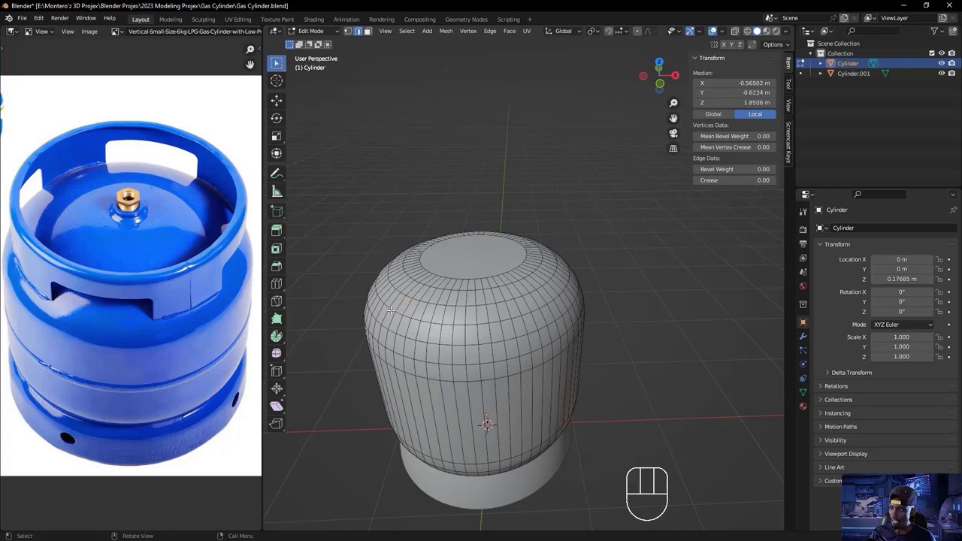
alt+shift+click(390, 310)
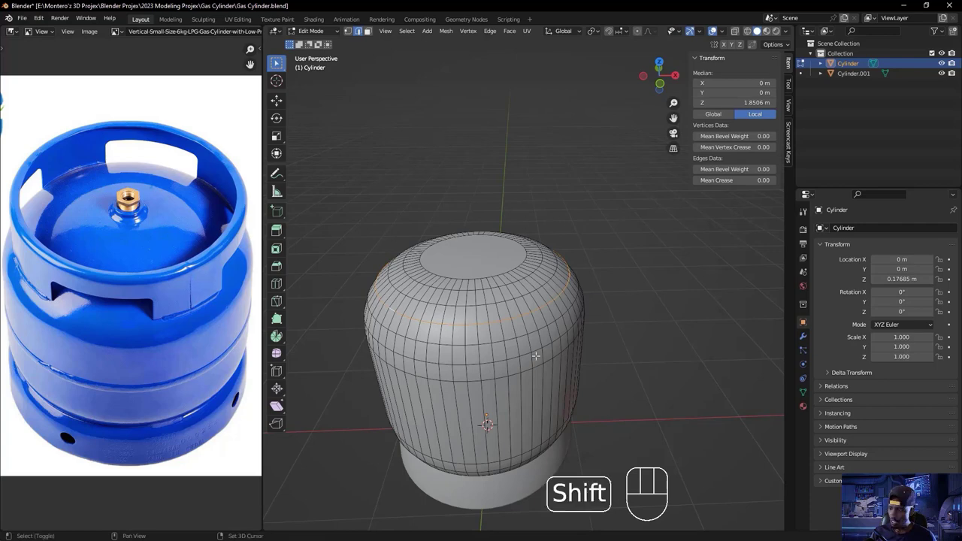
- Duplicate the shoulder edge loop in place, separate the copy by selection into its own object, and return to Object Mode
key(shift+d)
right_click(470, 326)
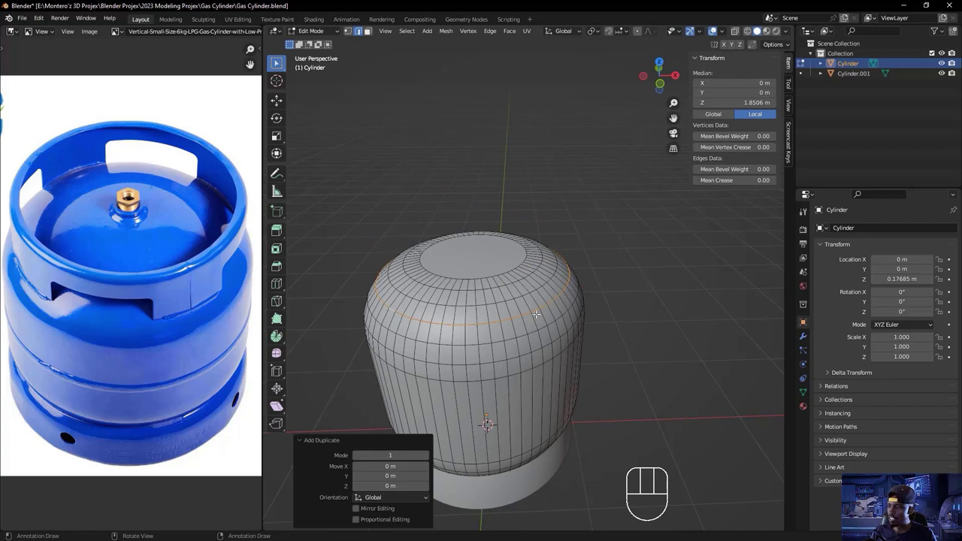
key(p)
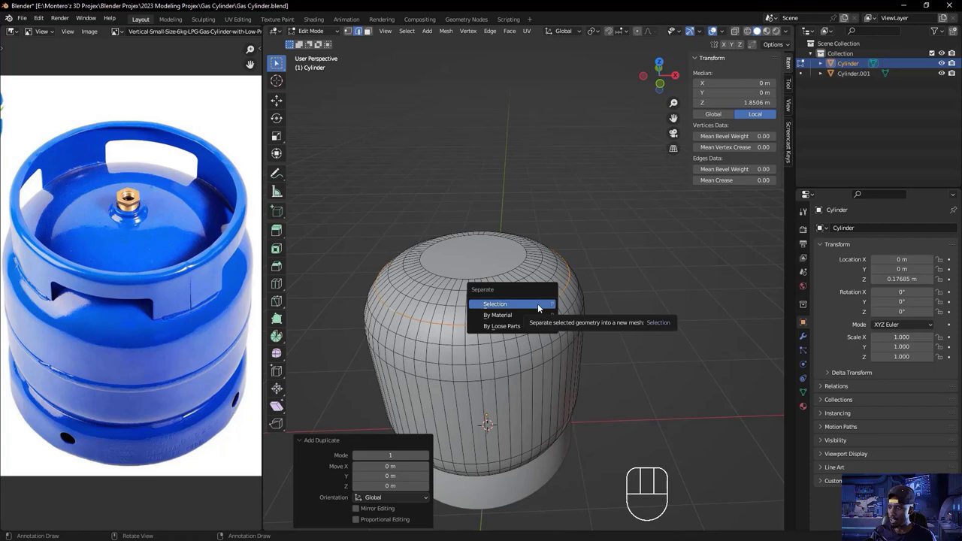
click(538, 304)
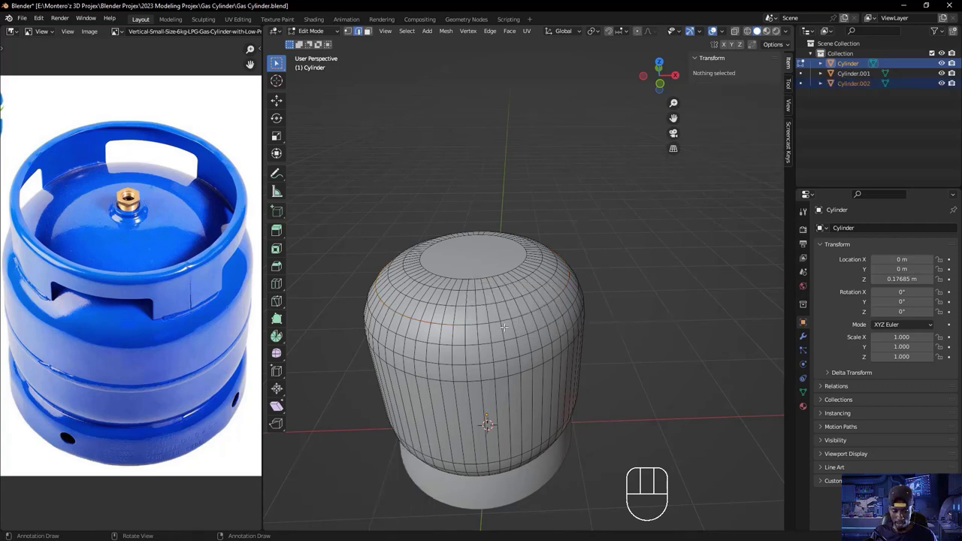
key(Tab)
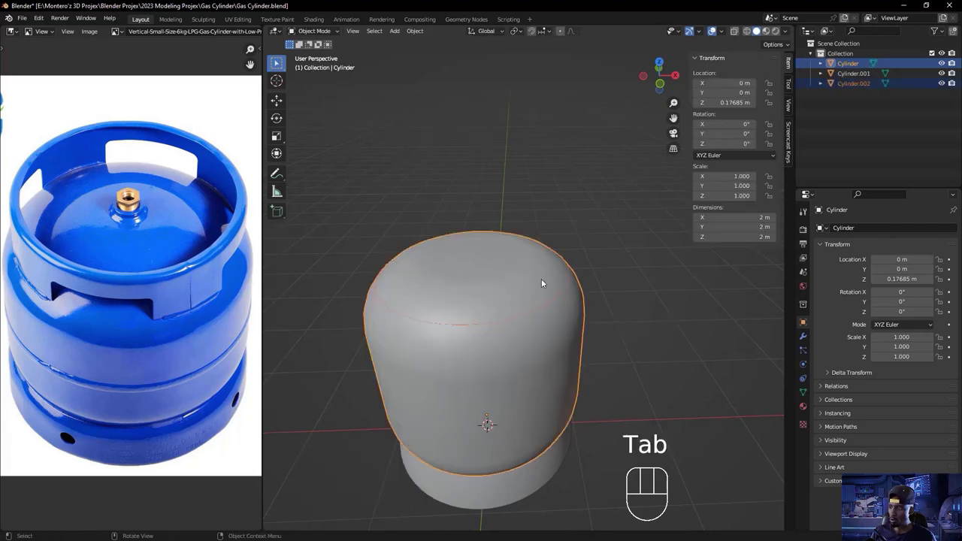
- Select the separated shoulder loop object and, in Edit Mode, extrude all its edges up along Z by about 0.435 m
click(497, 326)
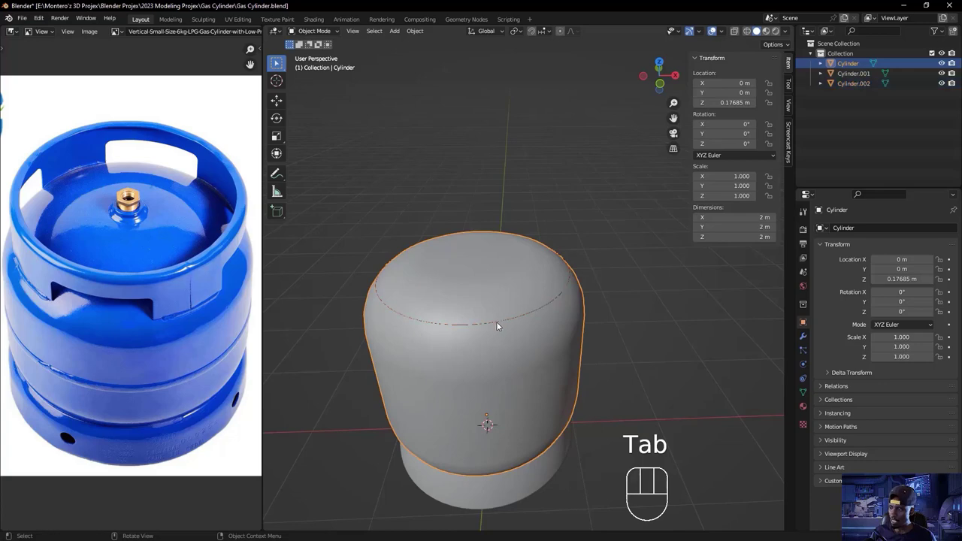
click(497, 326)
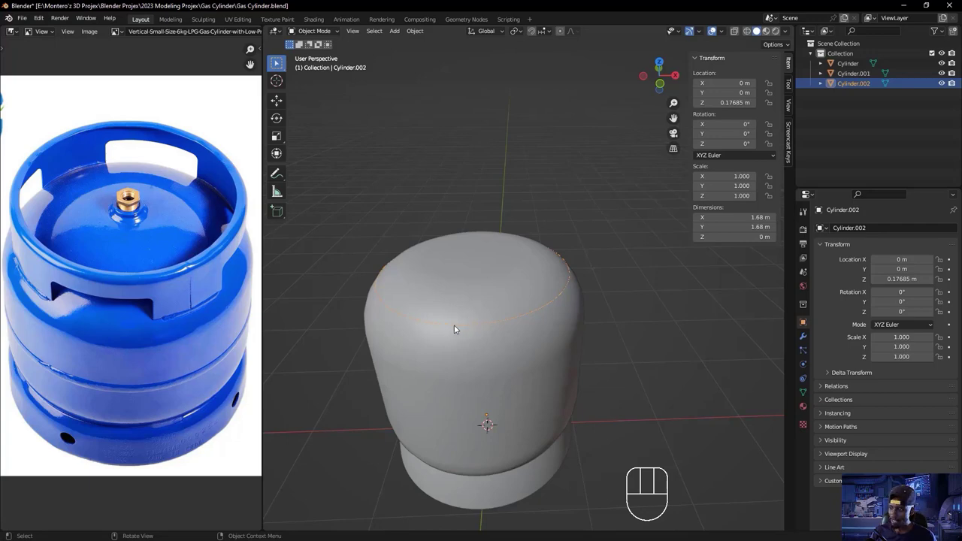
key(Tab)
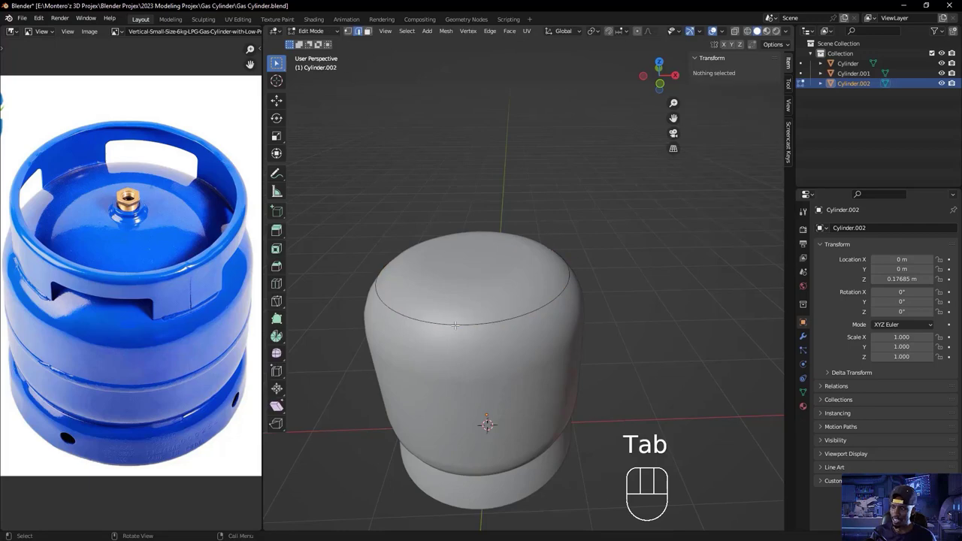
key(a)
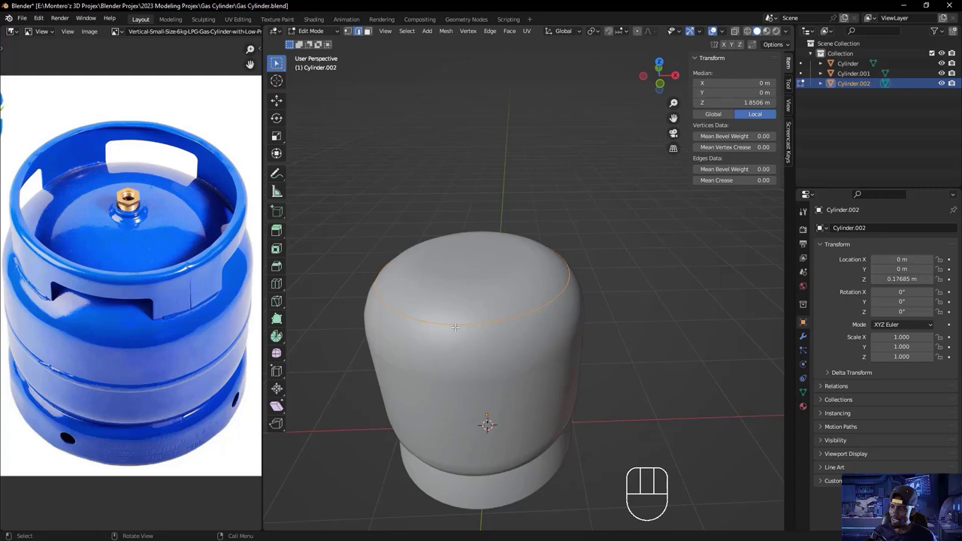
key(e)
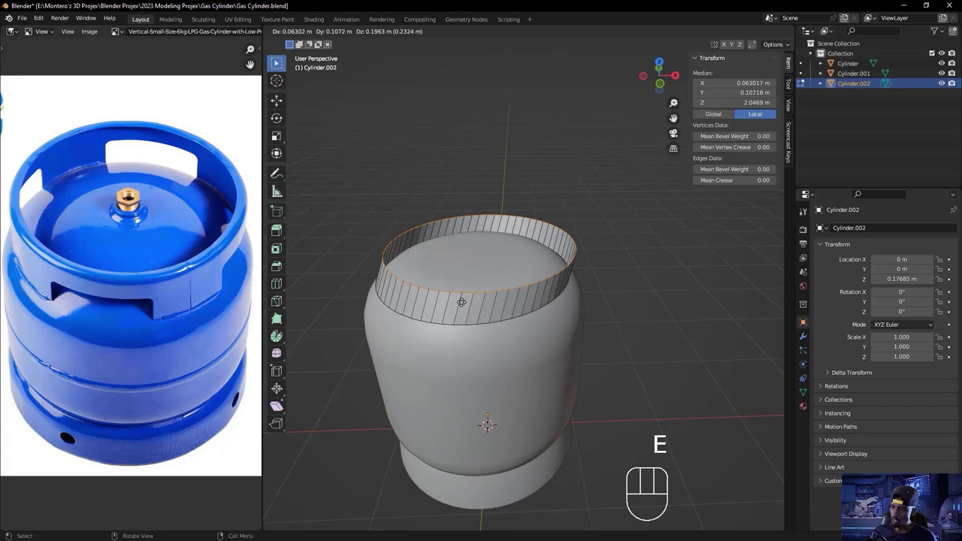
key(z)
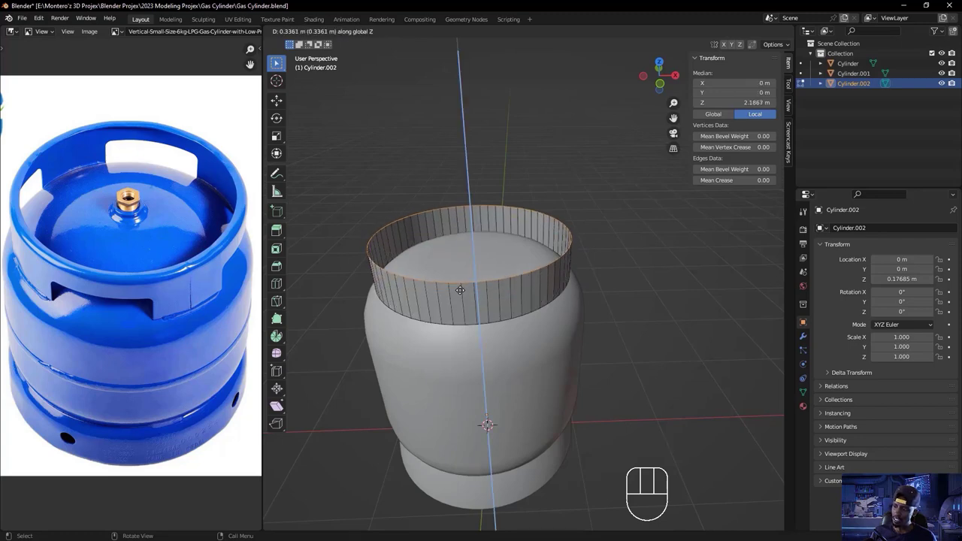
click(460, 280)
middle_drag(460, 281, 541, 356)
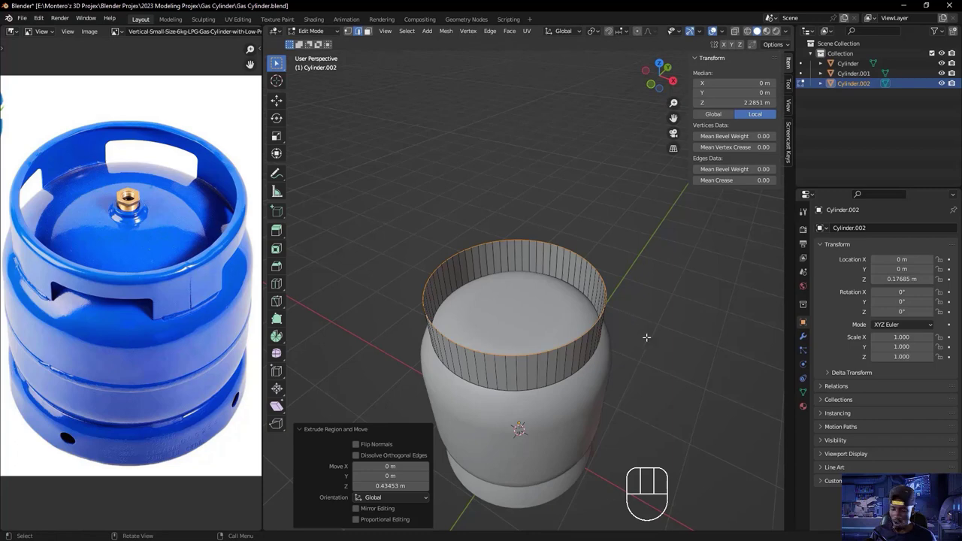
- Extrude the collar's top edge loop in place and scale it inward by about 0.895 to form a flat rim
key(e)
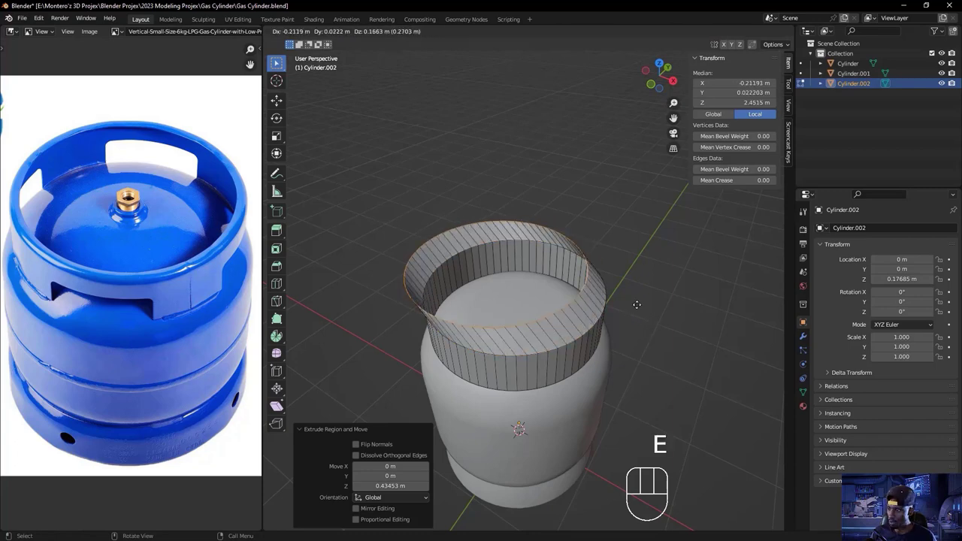
right_click(652, 302)
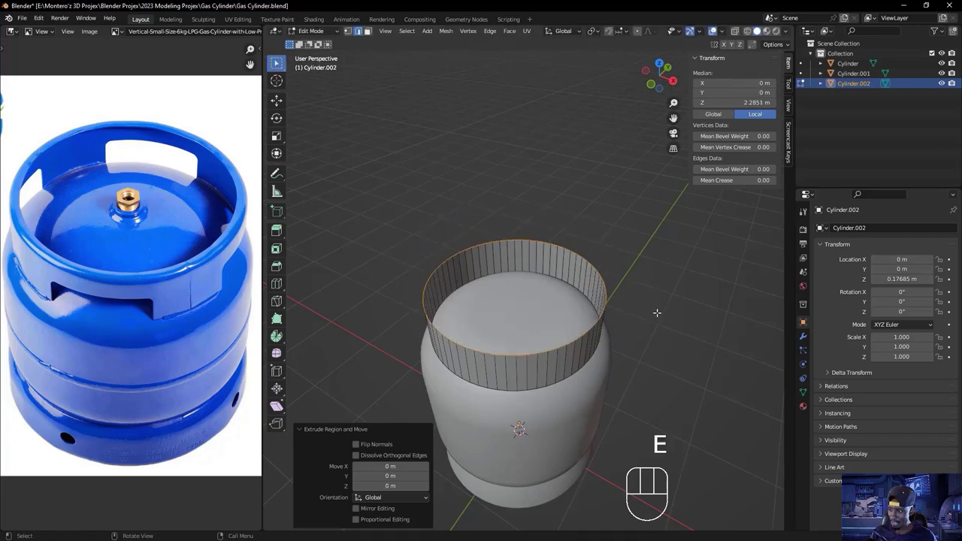
middle_drag(595, 354, 643, 344)
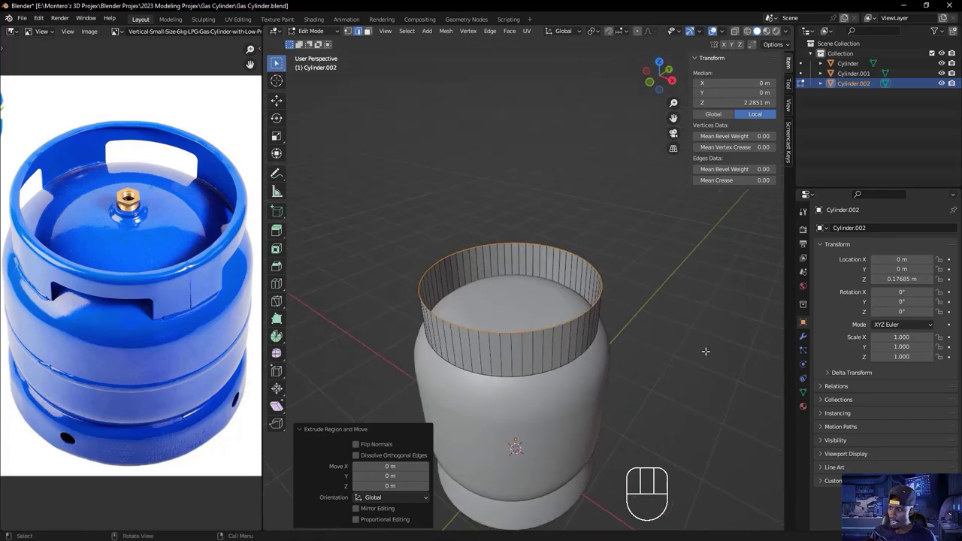
key(s)
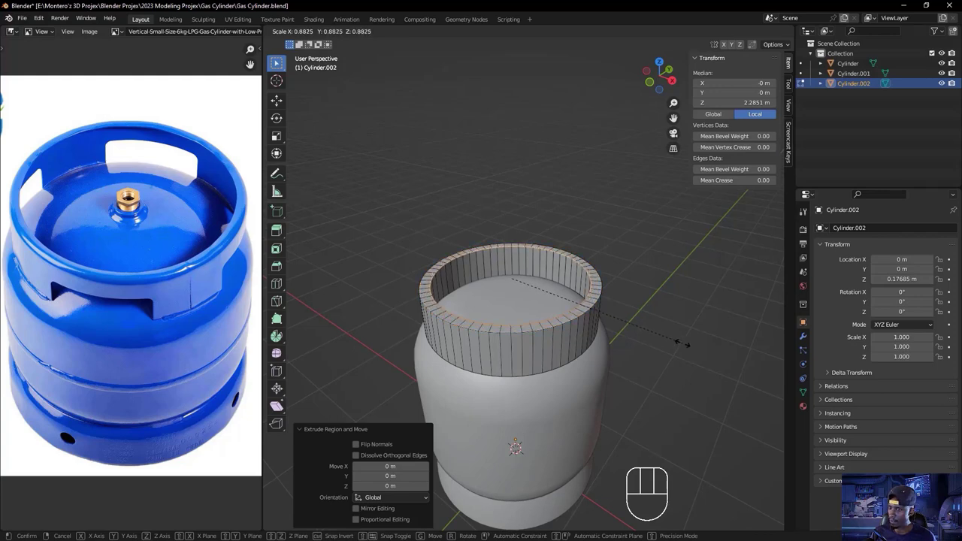
click(683, 344)
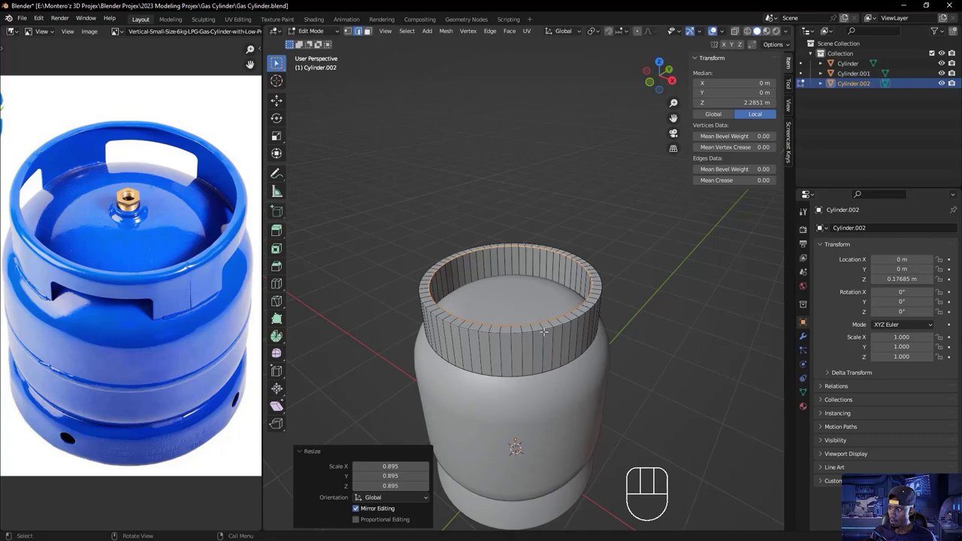
- Bevel the outer top edge loop of the collar with a width of about 0.072 m and 6 segments
scroll(528, 334, up, 2)
shift+middle_drag(528, 335, 530, 353)
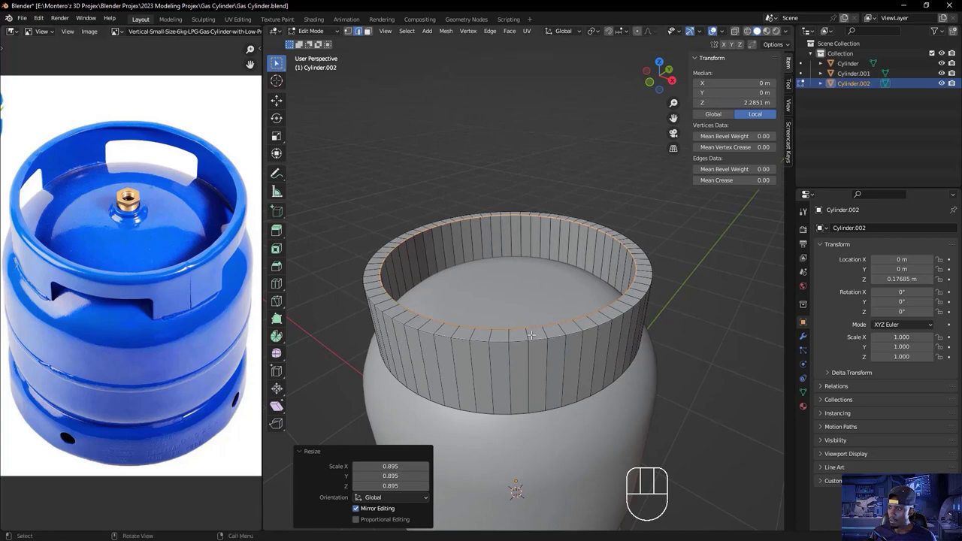
click(516, 341)
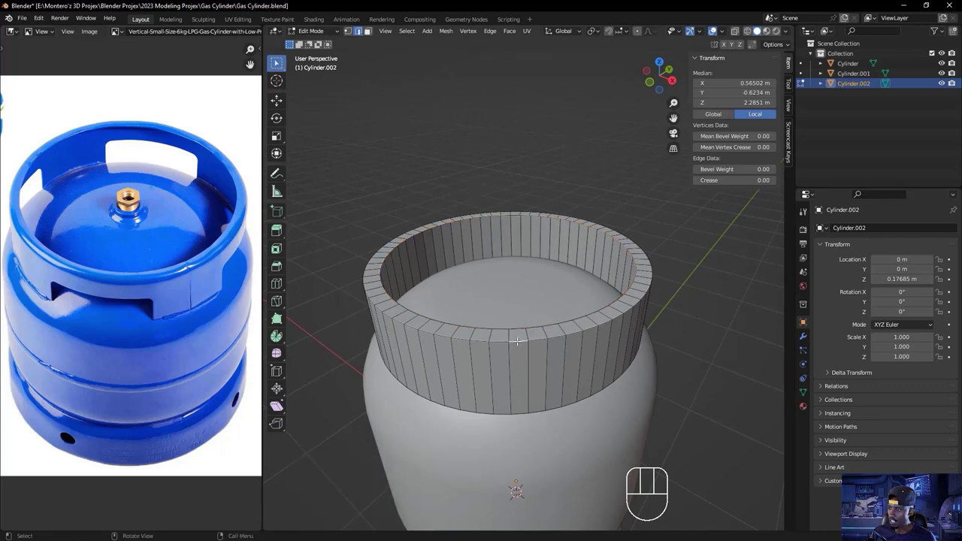
alt+shift+click(517, 341)
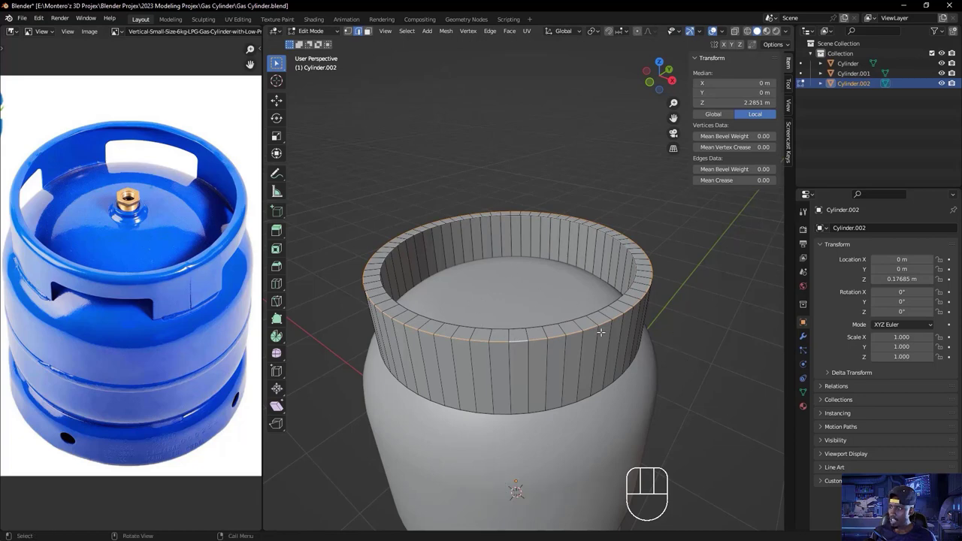
key(ctrl+b)
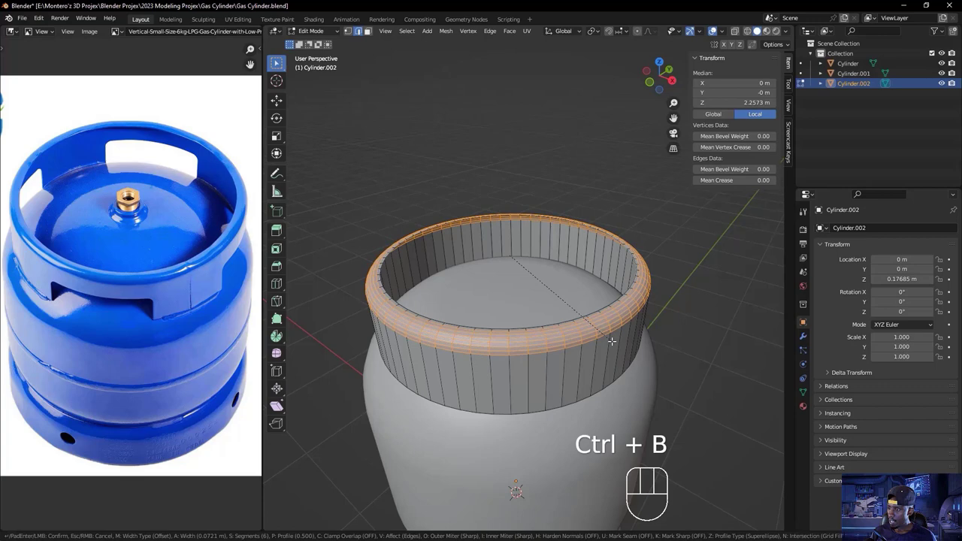
click(612, 341)
middle_drag(588, 345, 571, 326)
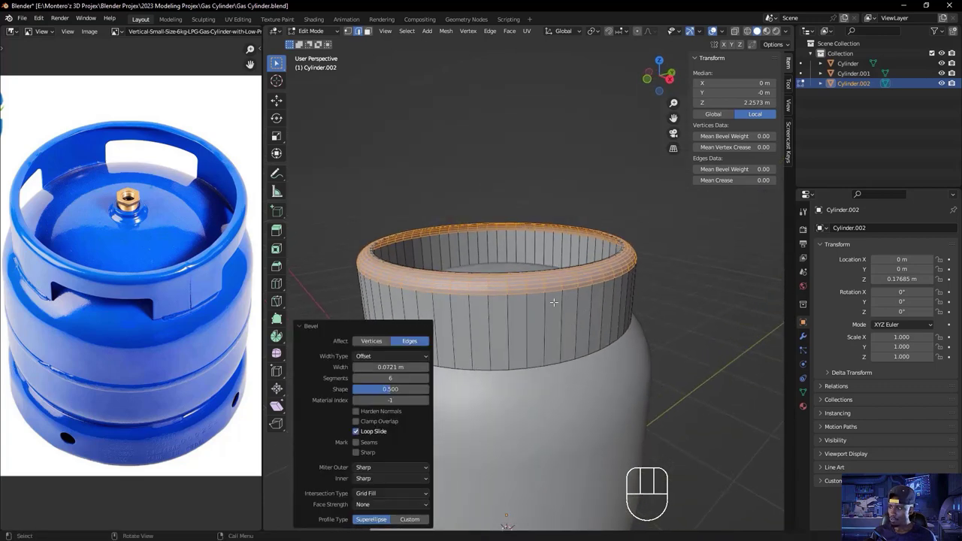
- Return to Object Mode and apply the collar's location
key(Tab)
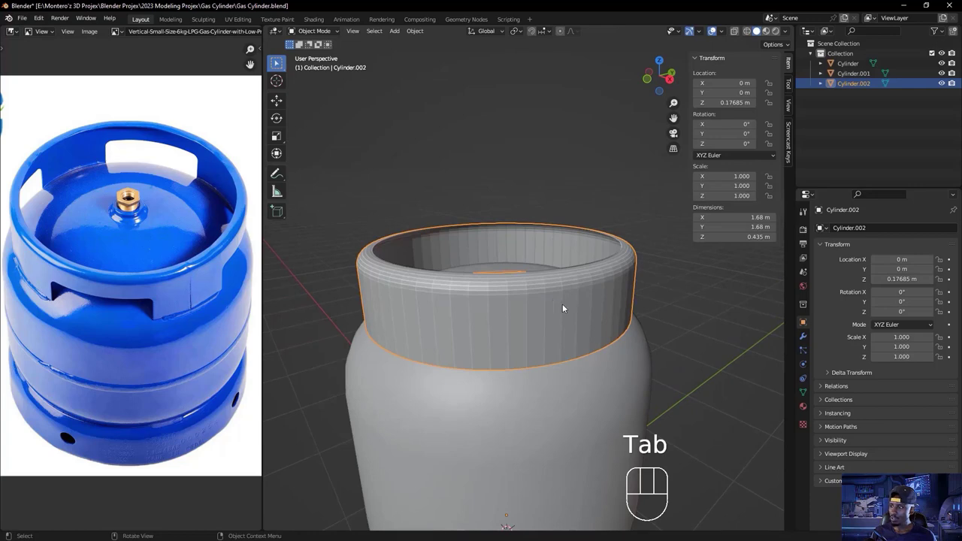
middle_drag(555, 315, 525, 309)
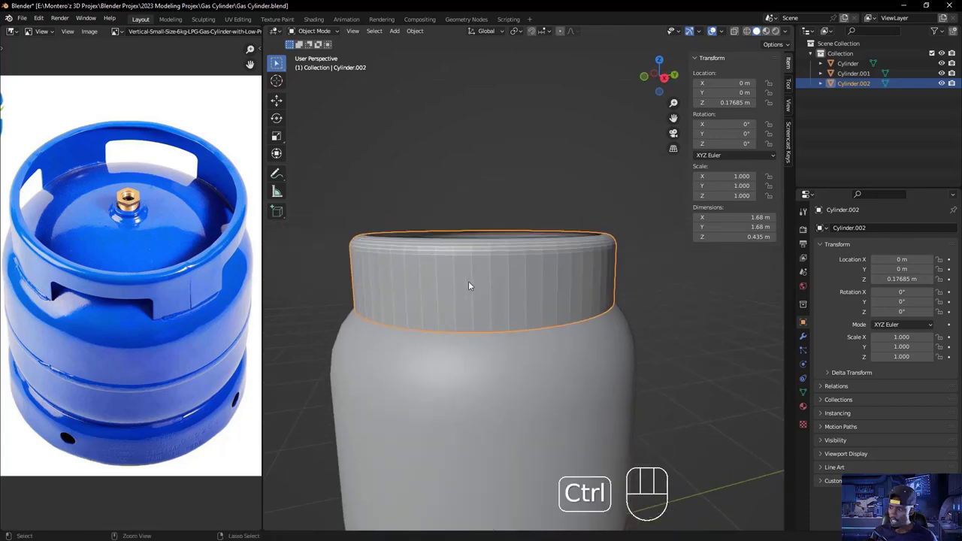
key(ctrl+a)
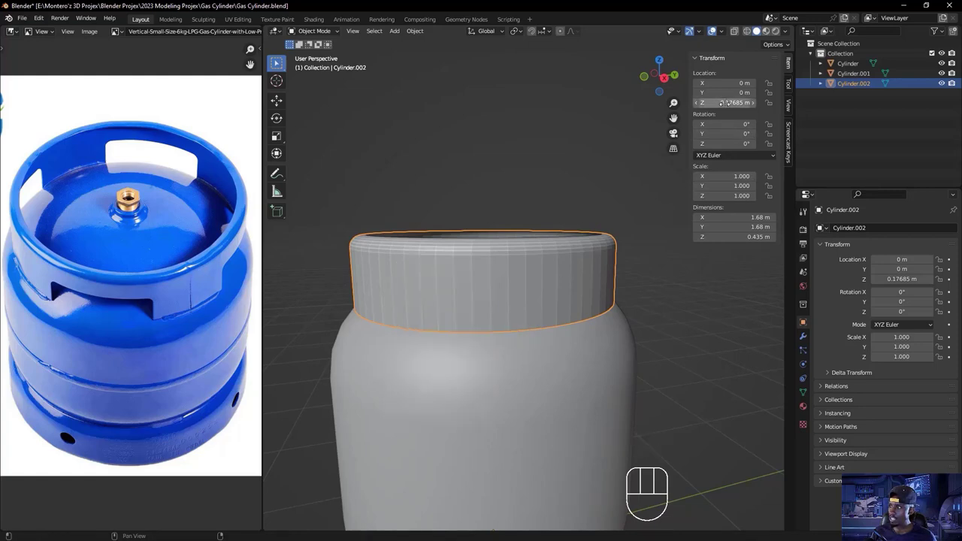
key(ctrl+a)
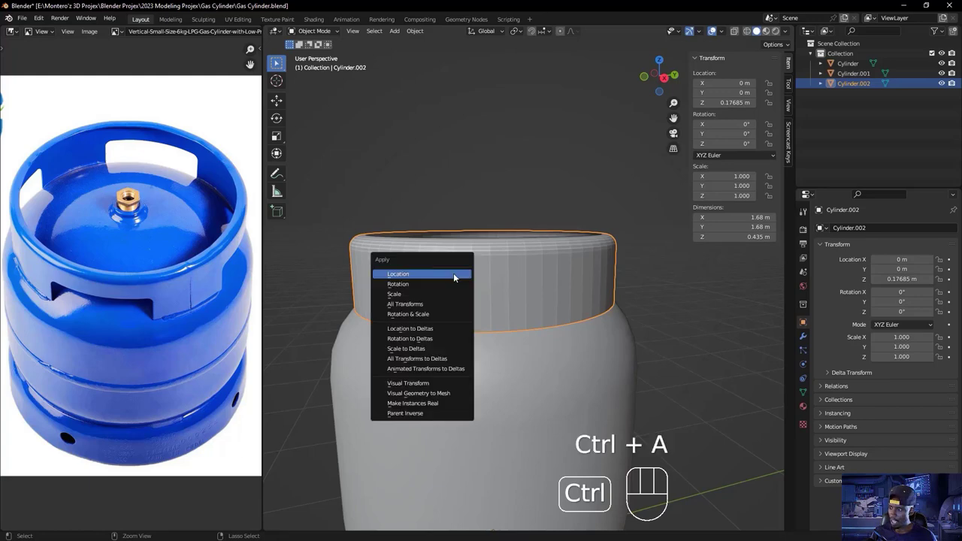
click(407, 274)
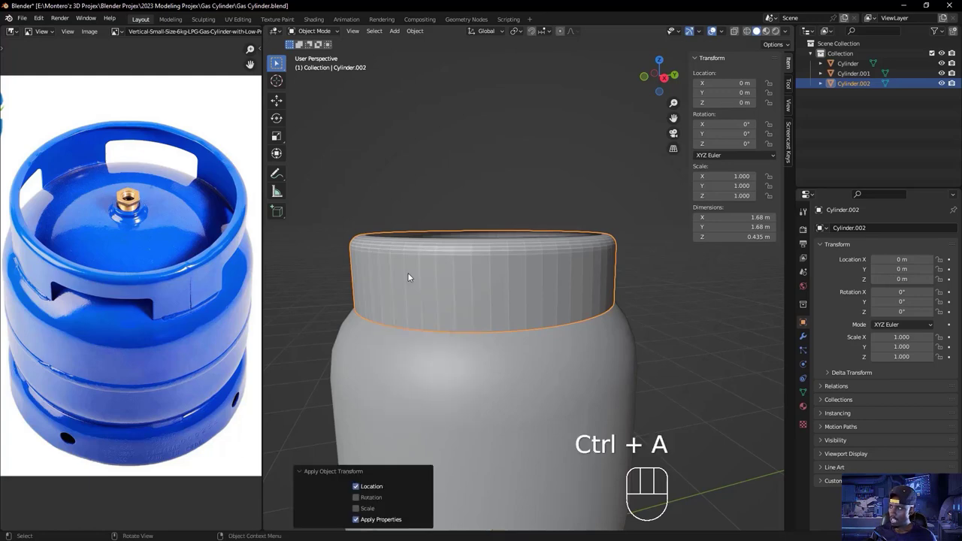
- Shade the collar smooth with Auto Smooth at 30°, deselect it, and save the file
right_click(496, 273)
click(462, 274)
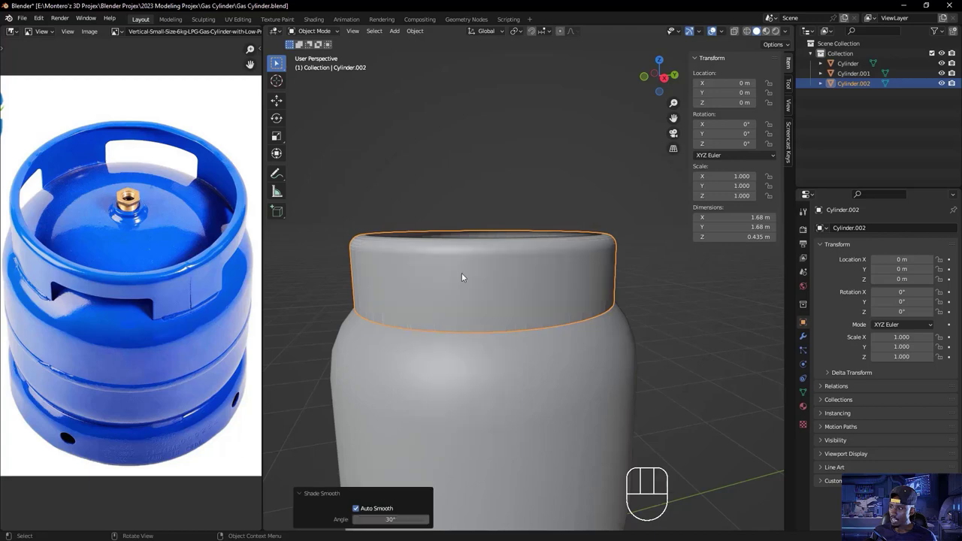
click(678, 286)
scroll(677, 285, down, 2)
middle_drag(676, 285, 530, 277)
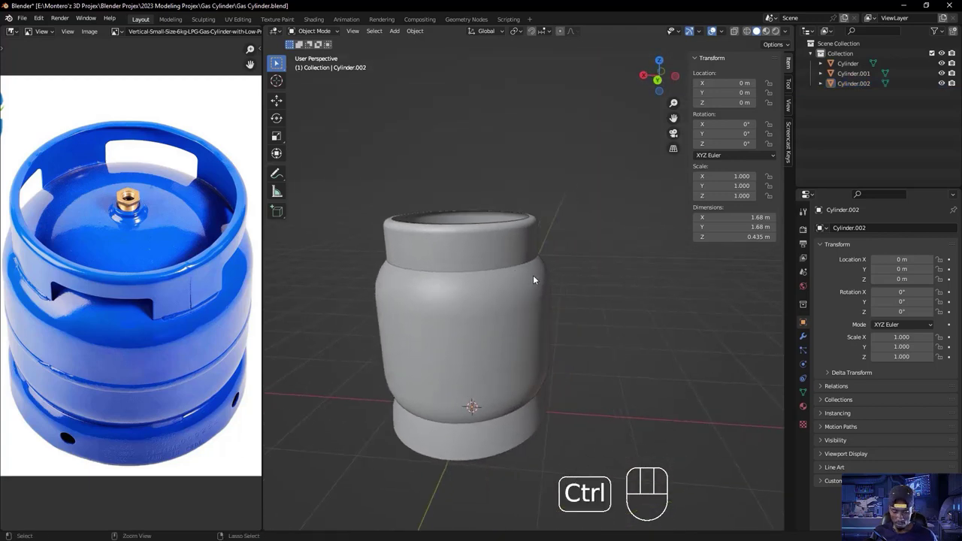
key(ctrl+s)
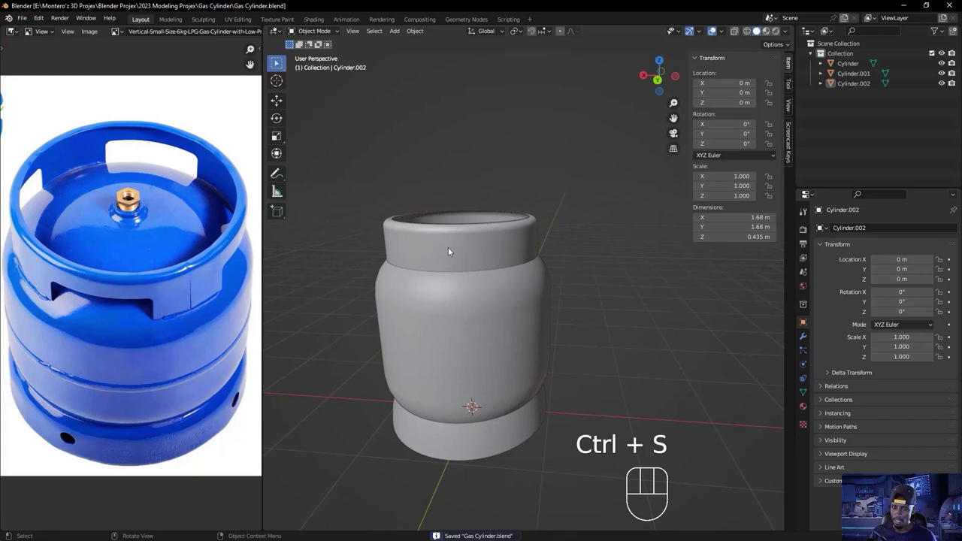
- In Edit Mode on the collar, add one horizontal loop cut around its outer wall, slid upward to a factor of about -0.306
click(427, 239)
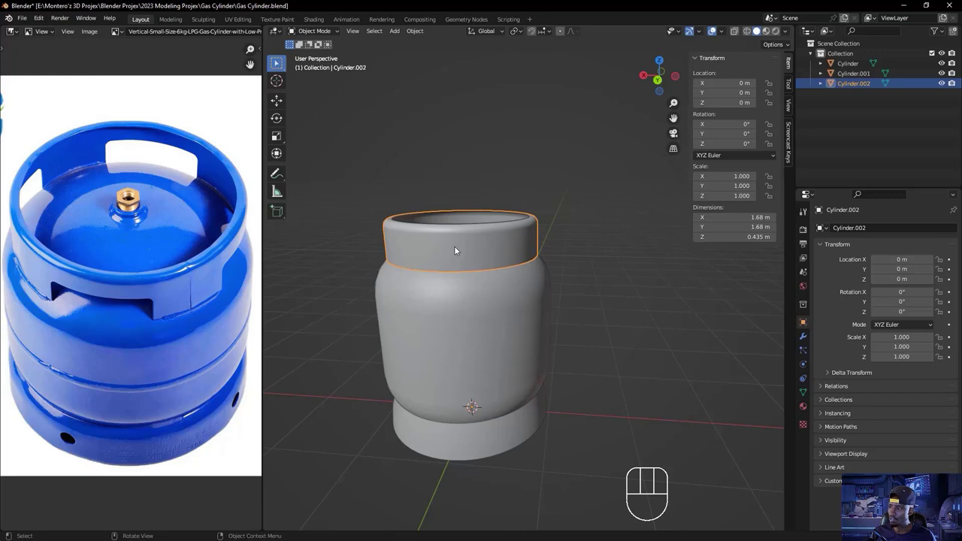
key(Tab)
middle_drag(493, 268, 592, 330)
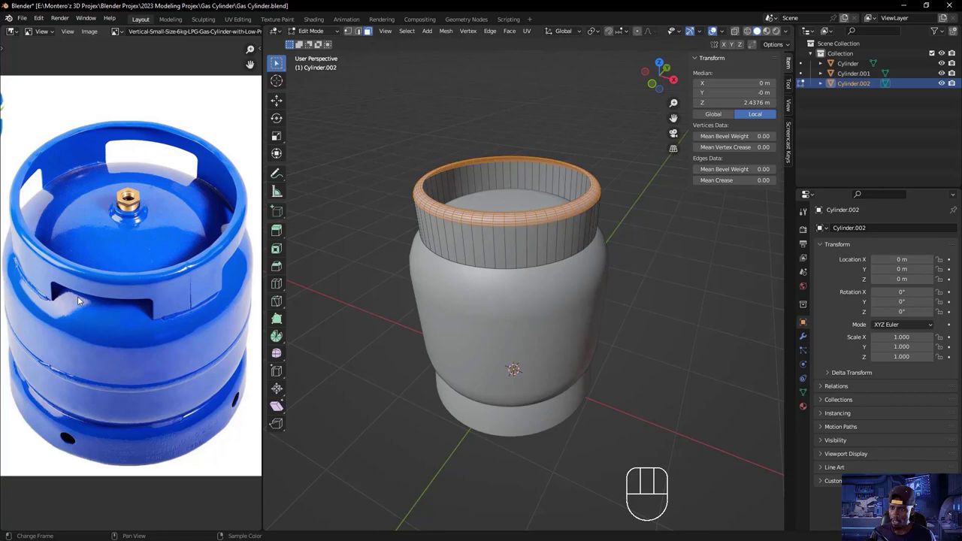
key(KP_1)
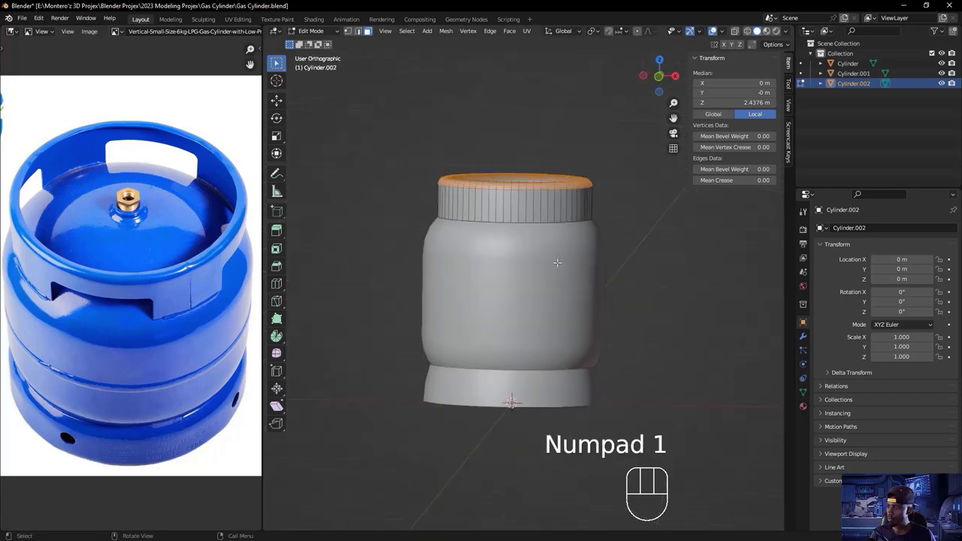
ctrl+middle_drag(555, 234, 575, 267)
key(ctrl+r)
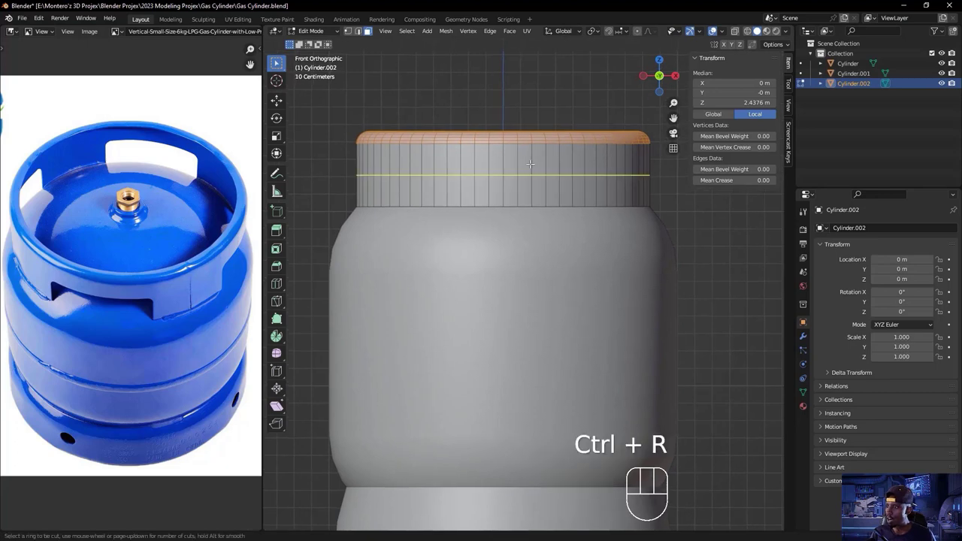
click(530, 165)
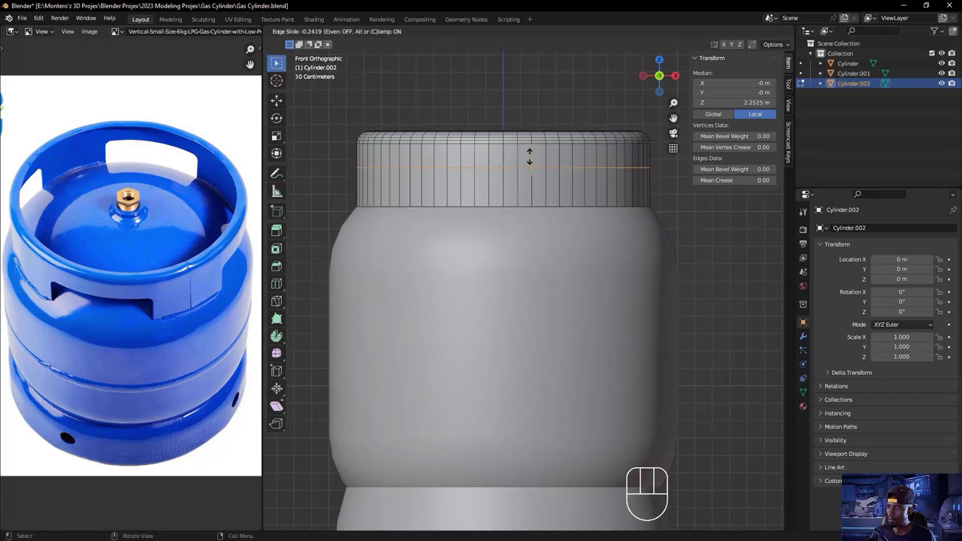
click(529, 158)
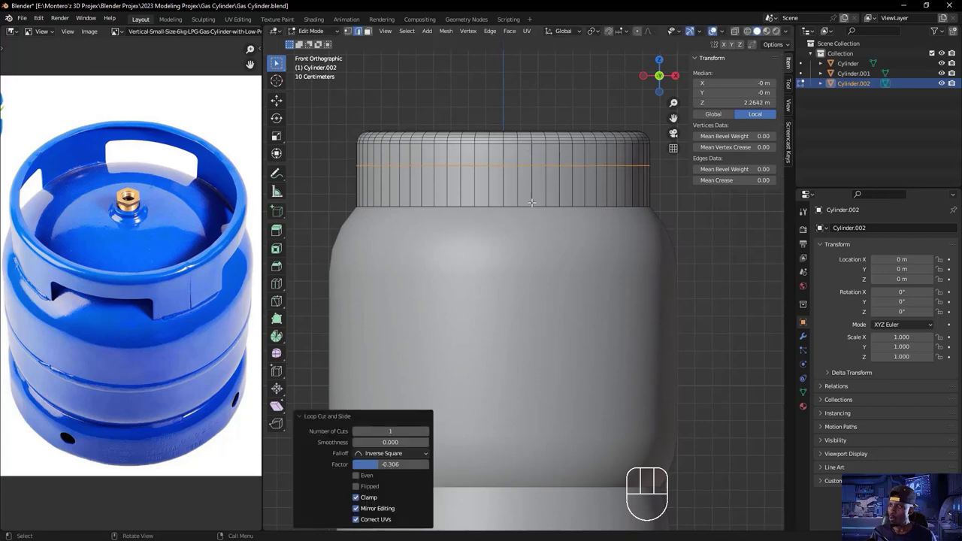
- In face select mode, select the eight adjacent faces below the loop cut, centred on the front of the collar
ctrl+middle_drag(519, 207, 570, 275)
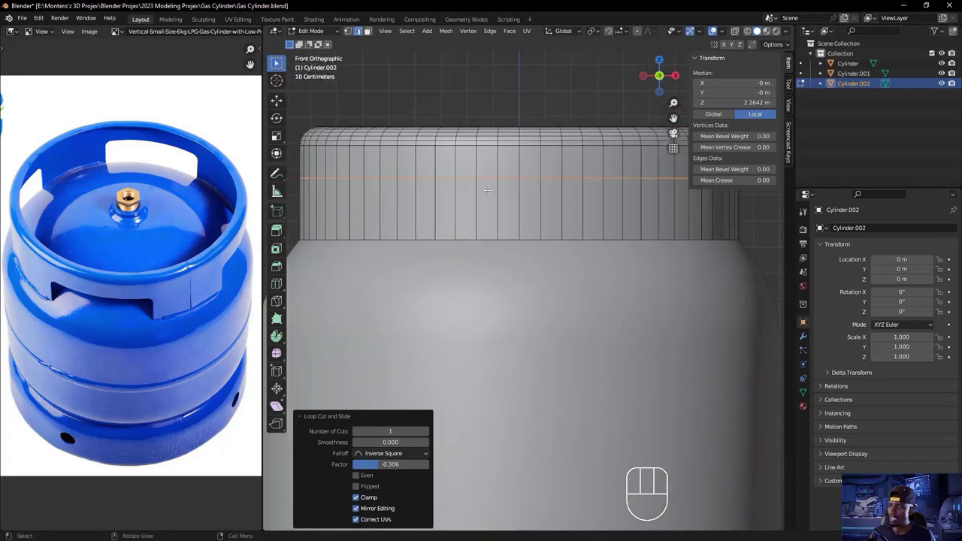
scroll(554, 149, down, 4)
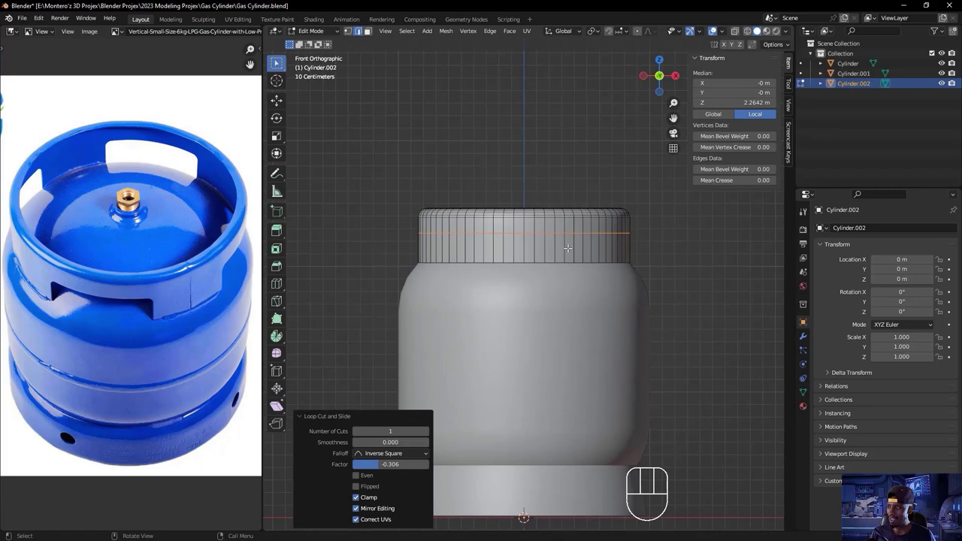
ctrl+middle_drag(561, 215, 601, 199)
click(511, 261)
click(514, 248)
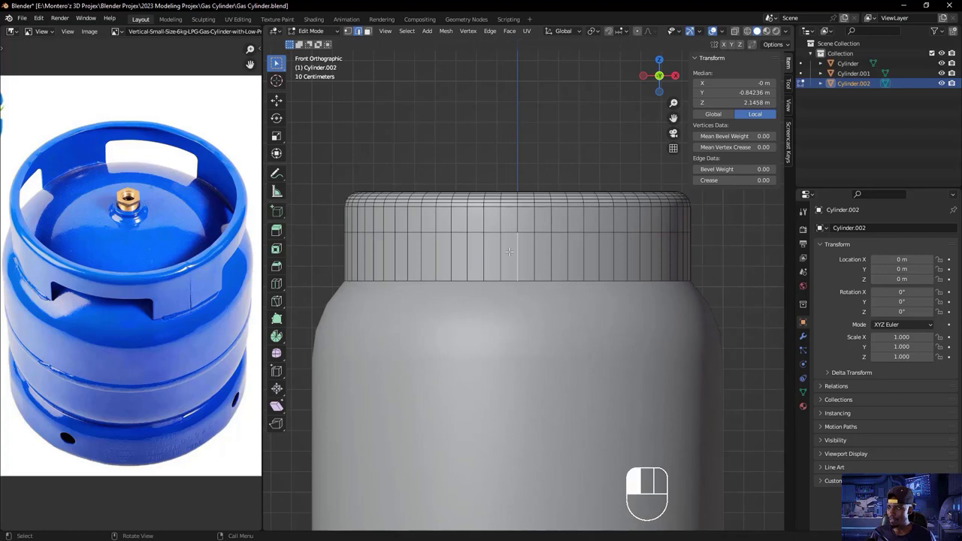
click(368, 32)
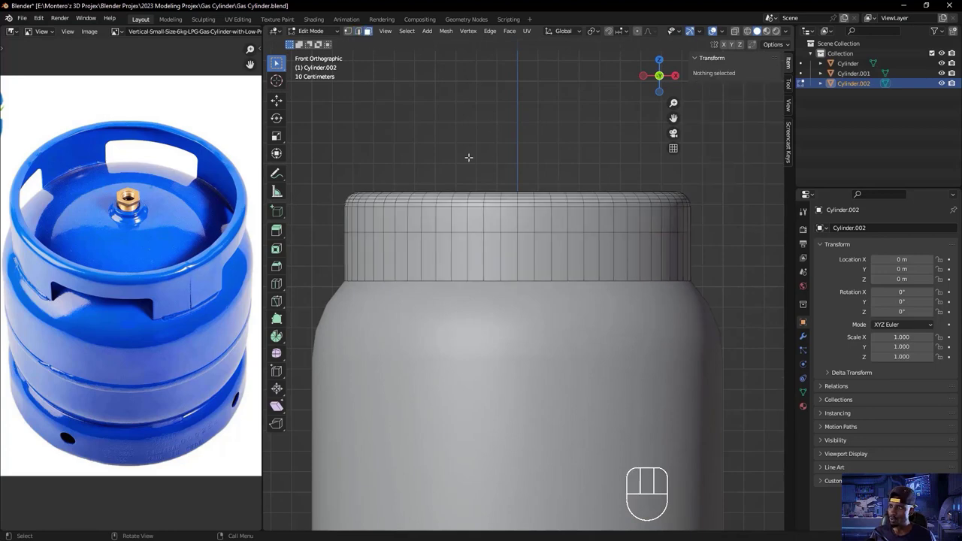
click(508, 260)
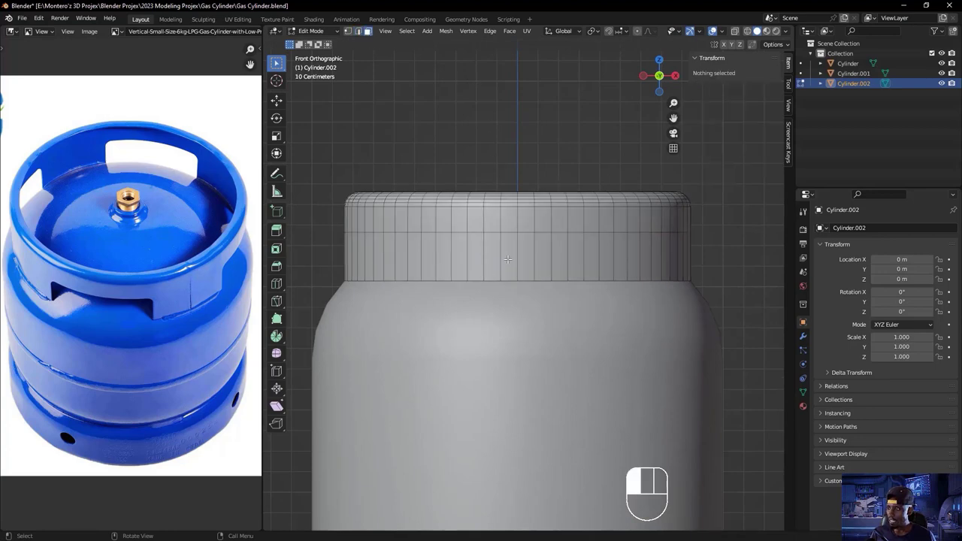
ctrl+click(491, 258)
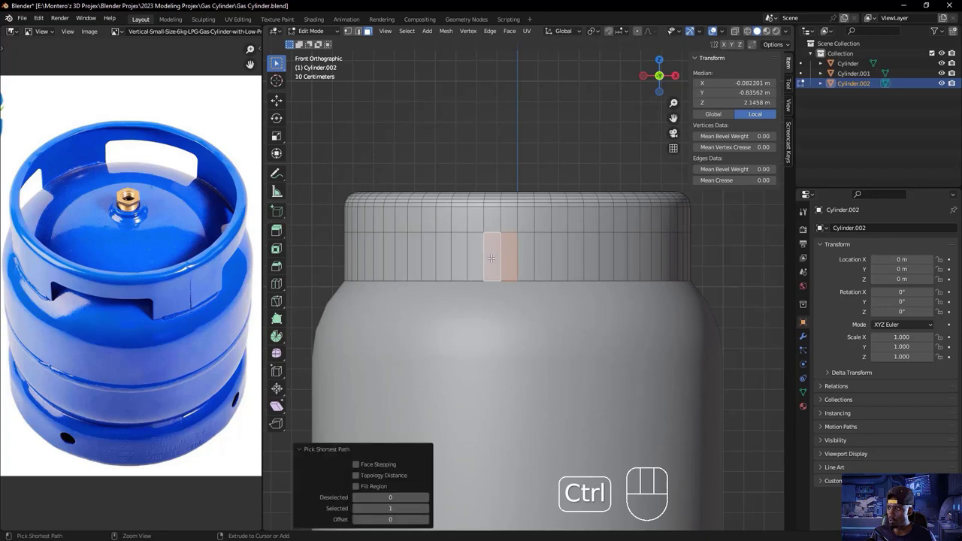
shift+click(476, 258)
shift+click(459, 257)
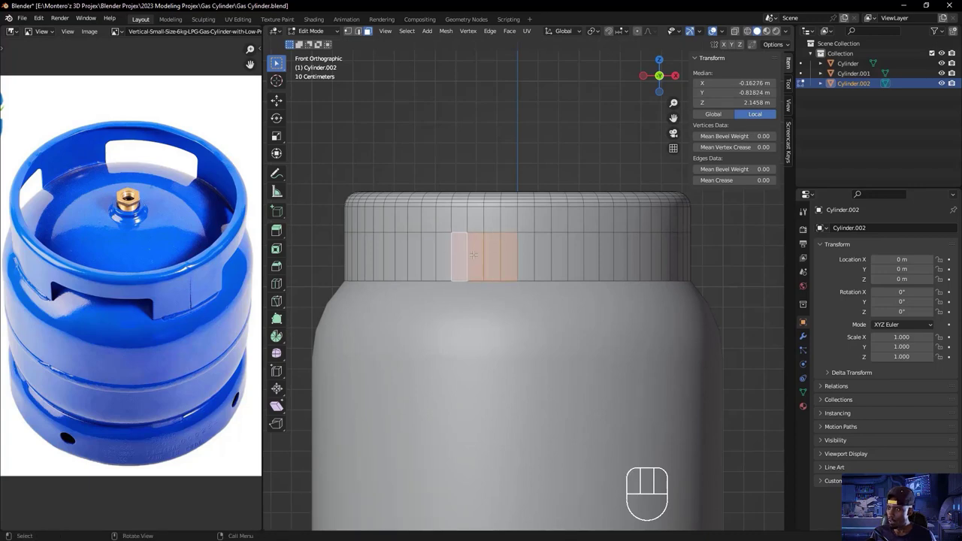
shift+click(526, 256)
shift+click(546, 253)
shift+click(561, 252)
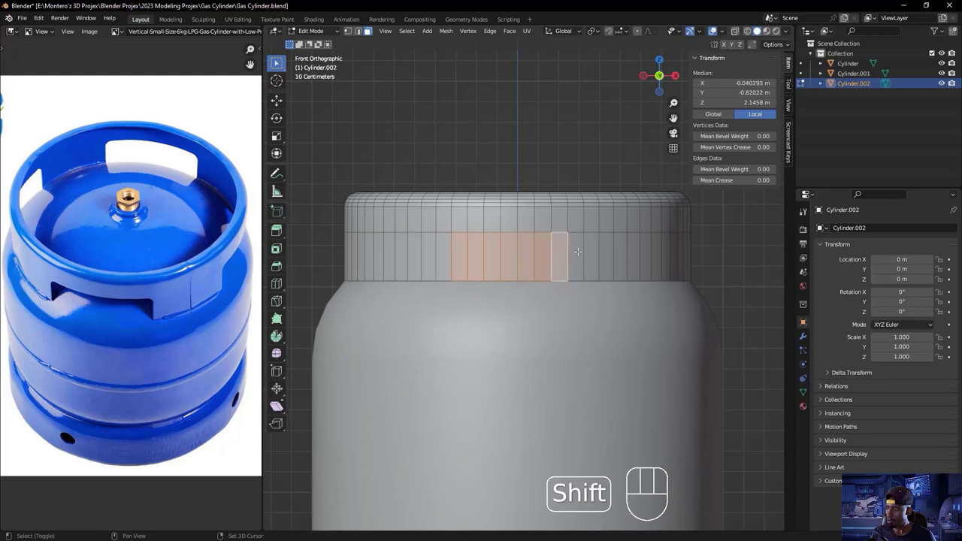
shift+click(577, 251)
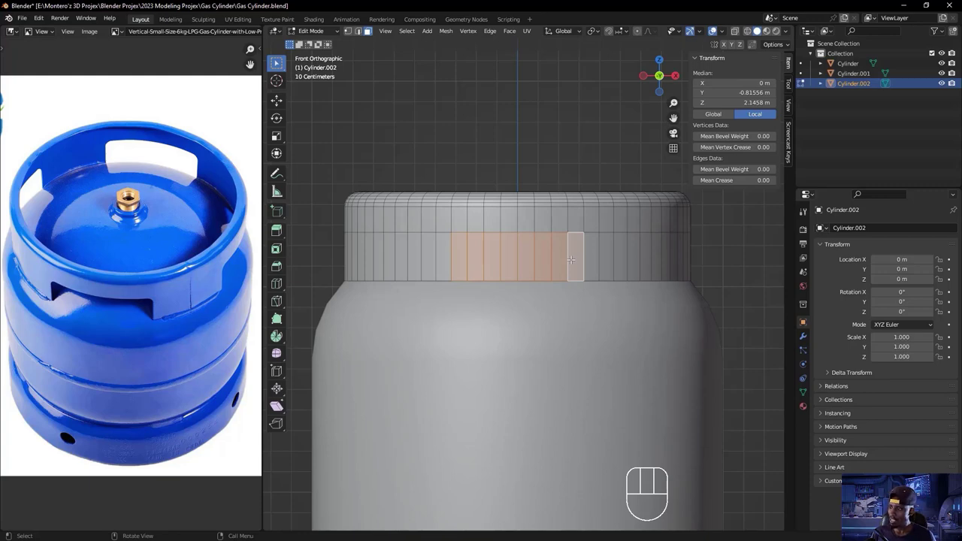
- Add the matching eight centred faces below the loop cut on the back of the collar to the selection
key(KP_9)
key(shift)
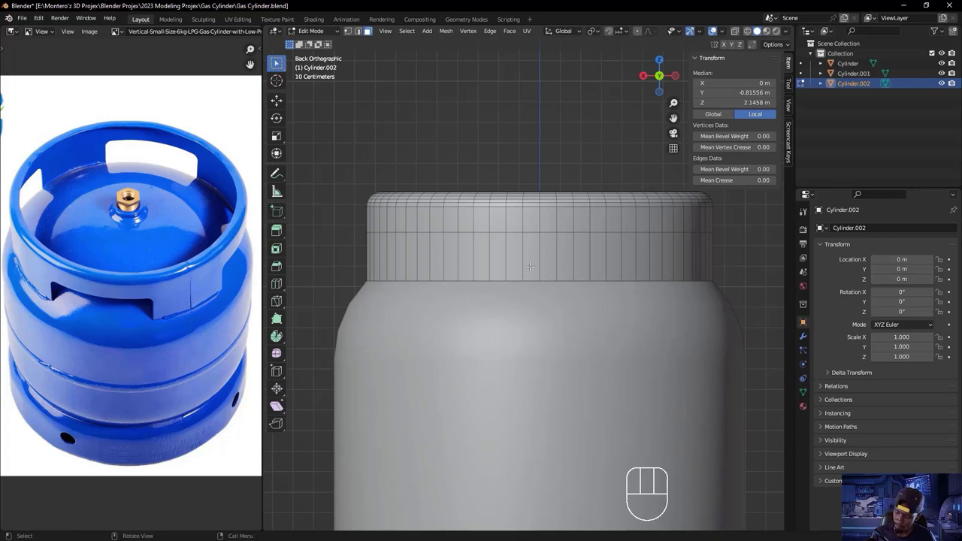
key(KP_1)
drag(580, 229, 452, 279)
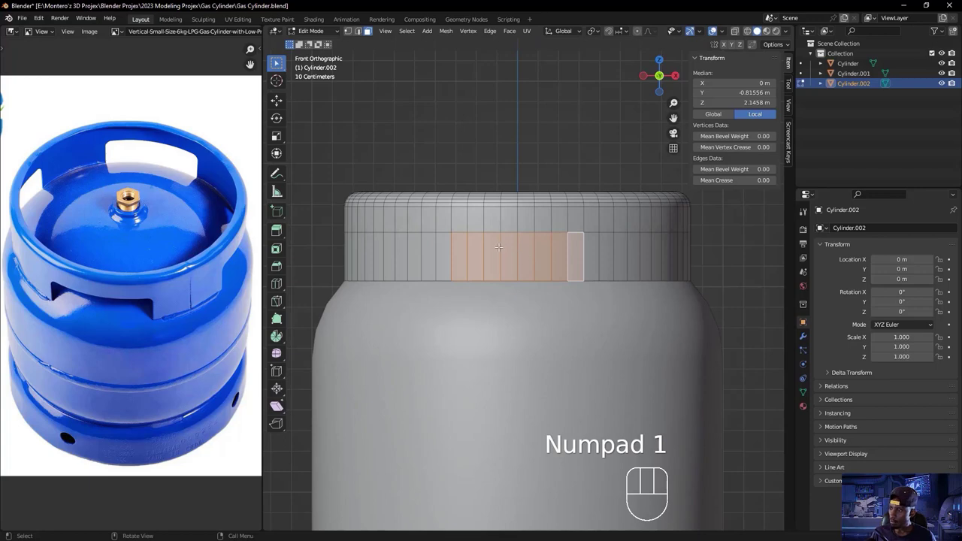
key(KP_9)
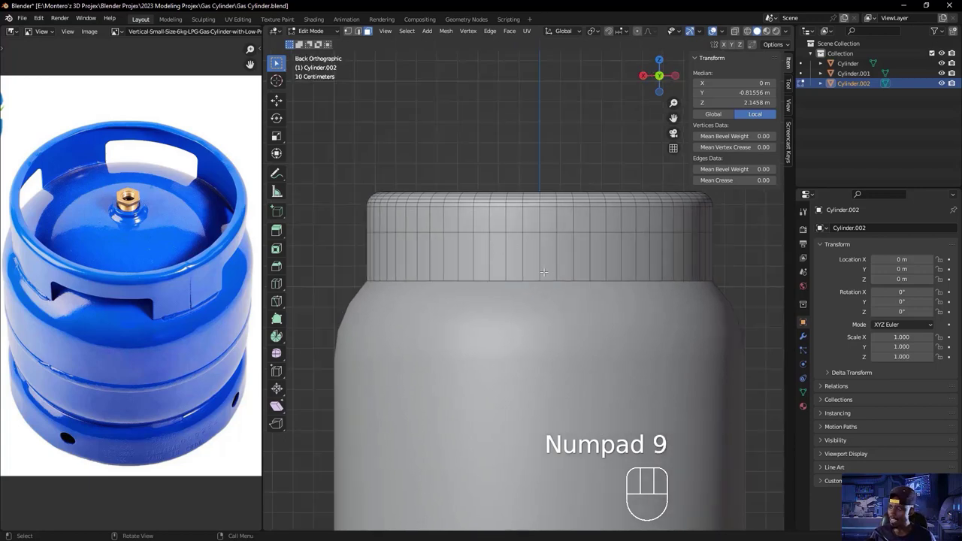
key(shift)
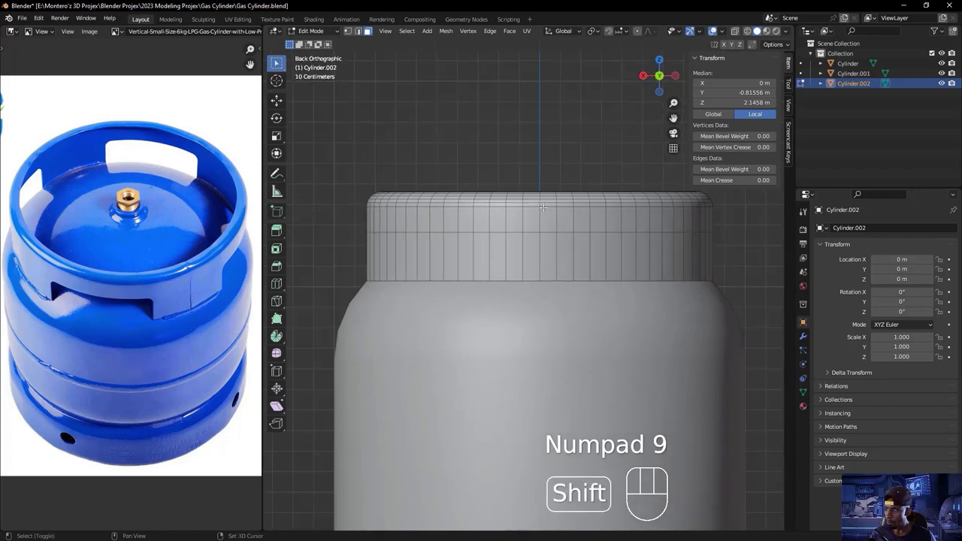
shift+click(532, 253)
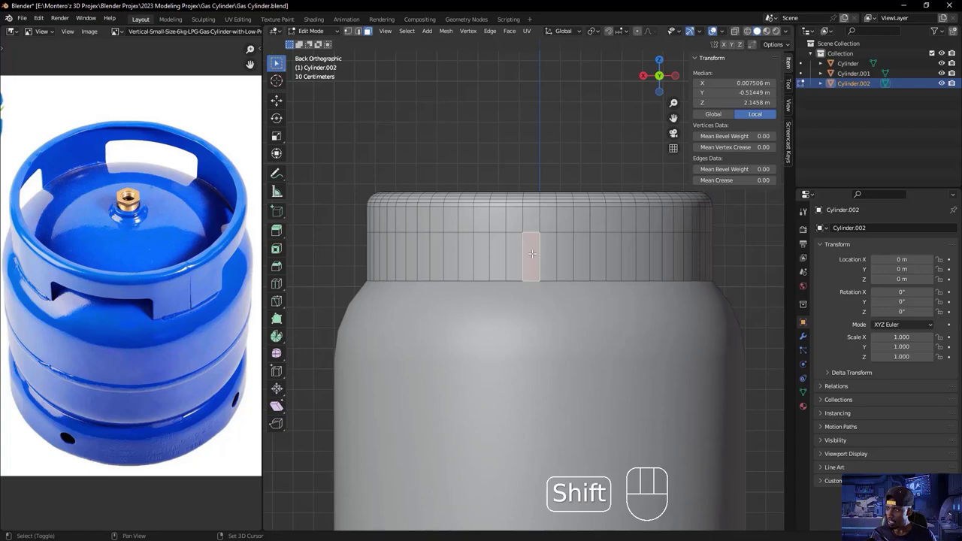
shift+click(514, 256)
shift+click(498, 256)
shift+click(481, 255)
shift+click(551, 253)
shift+click(568, 254)
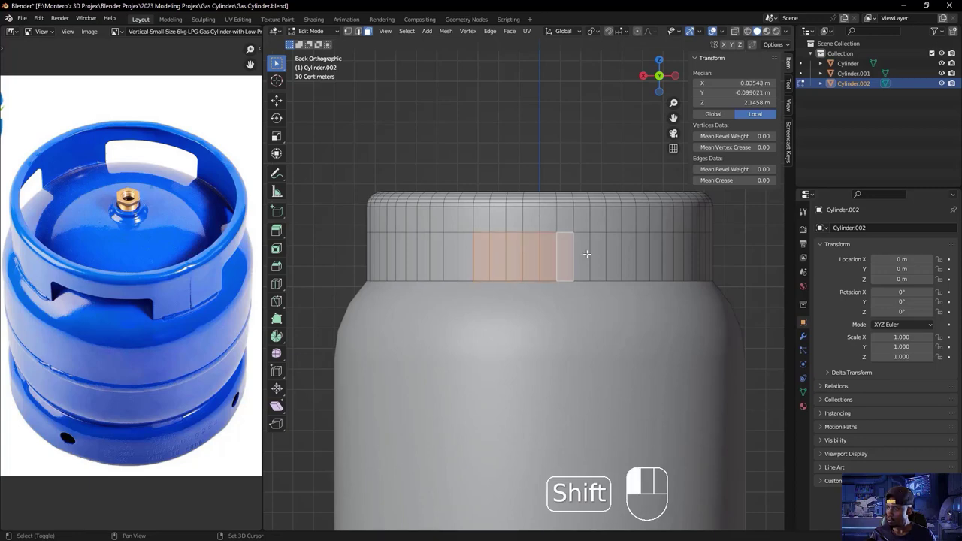
shift+click(583, 254)
shift+click(596, 254)
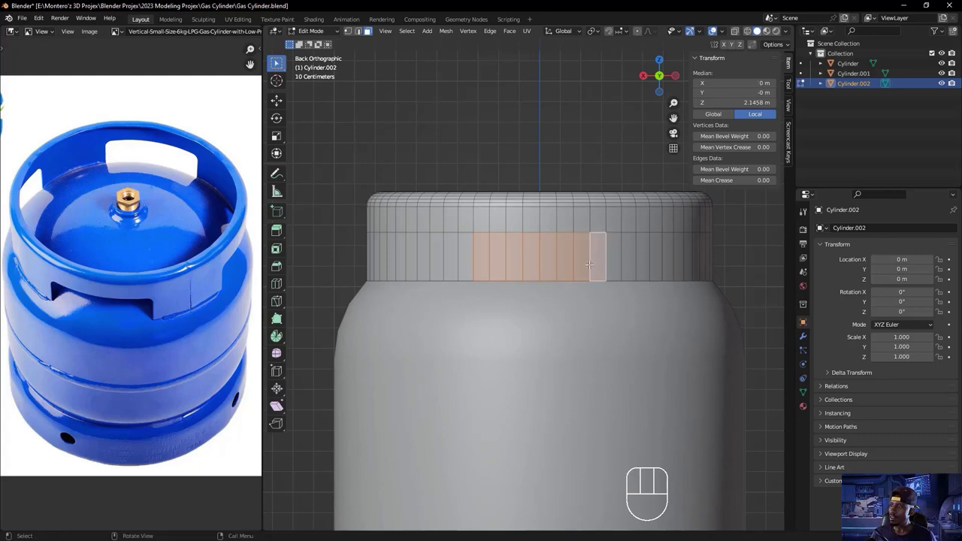
- From the right view, add the eight centred faces below the collar's loop cut to the selection
key(KP_3)
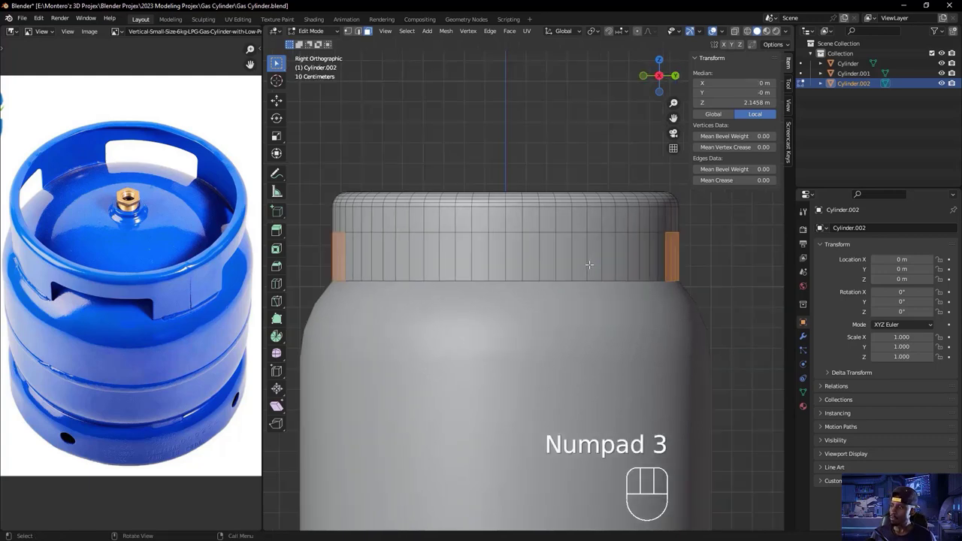
shift+click(497, 255)
shift+click(481, 254)
shift+click(464, 253)
shift+click(448, 254)
shift+click(515, 255)
shift+click(531, 255)
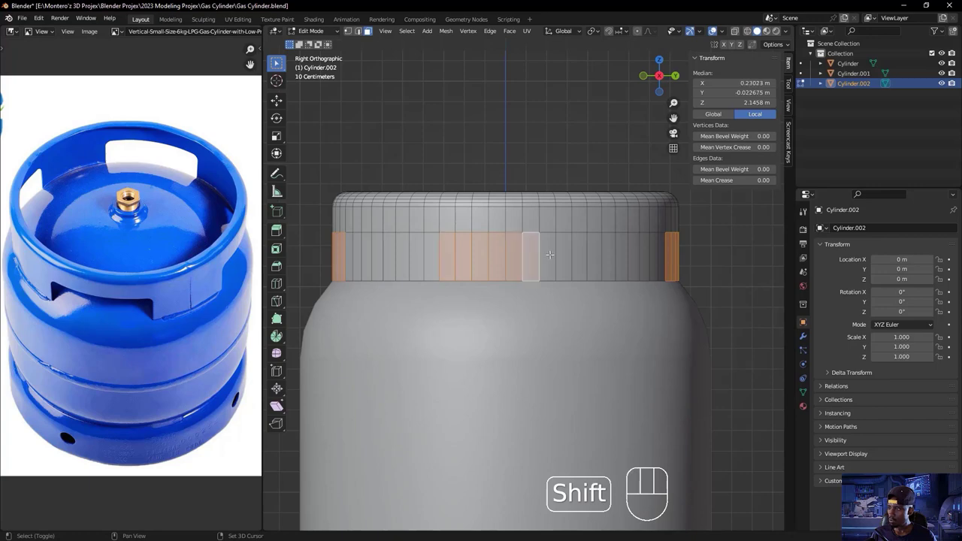
shift+click(547, 255)
shift+click(564, 256)
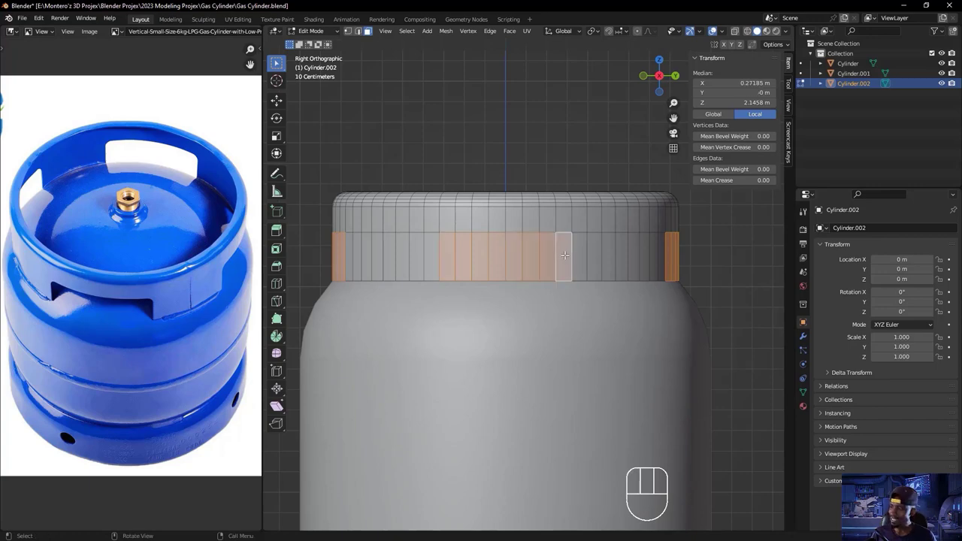
- From the left view, add the eight centred faces below the collar's loop cut to the selection
key(KP_9)
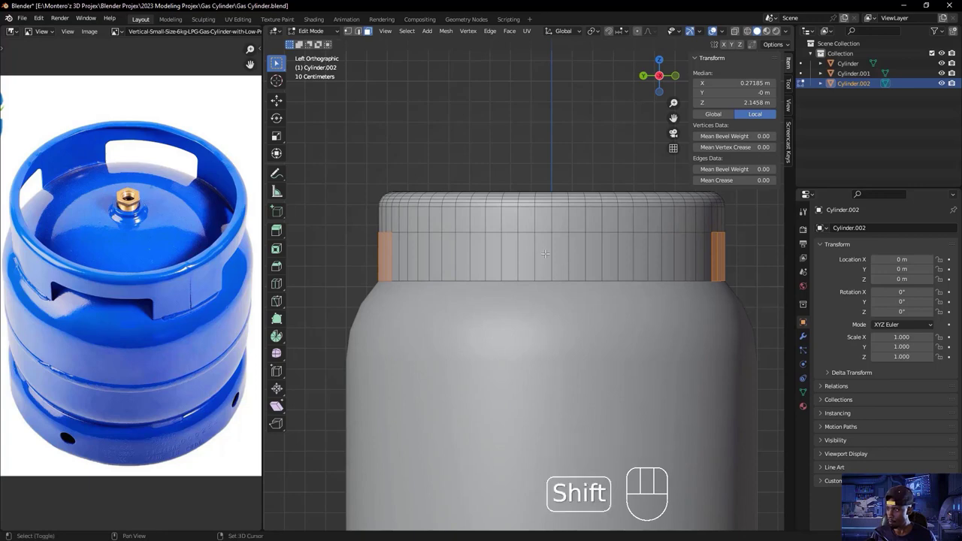
shift+click(543, 256)
shift+click(526, 255)
shift+click(510, 256)
shift+click(494, 255)
shift+click(563, 256)
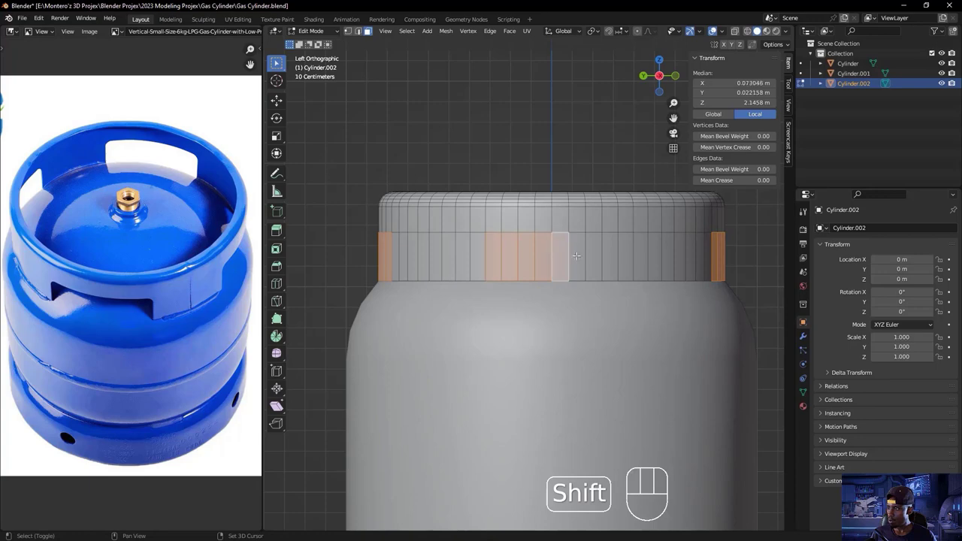
shift+click(578, 256)
shift+click(594, 256)
shift+click(608, 256)
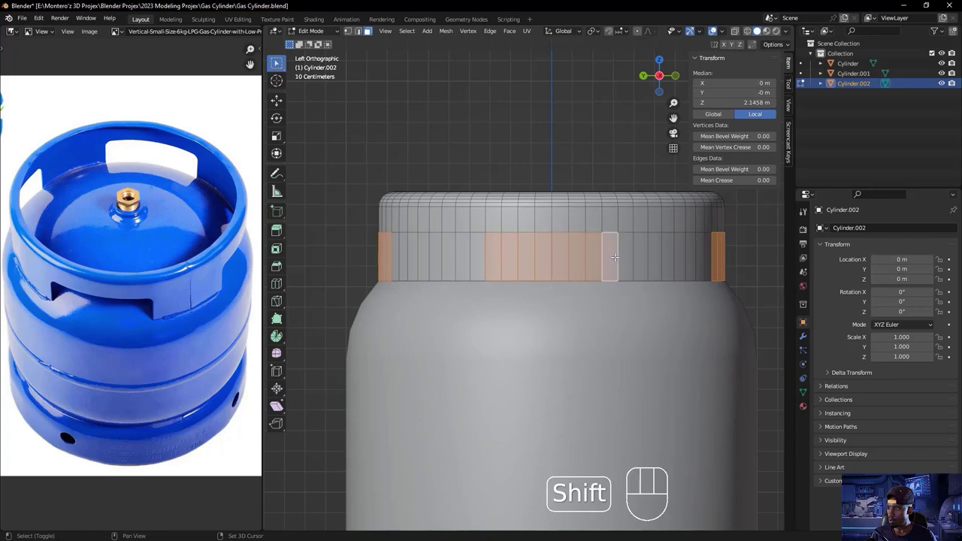
- Delete the four selected face groups to open the collar's lower cutouts, and save the file
middle_drag(608, 256, 571, 256)
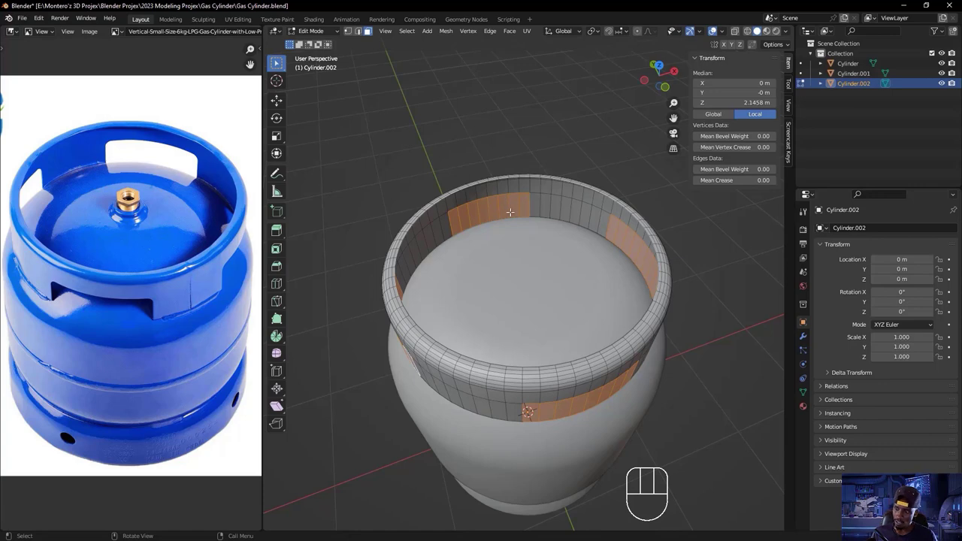
key(Delete)
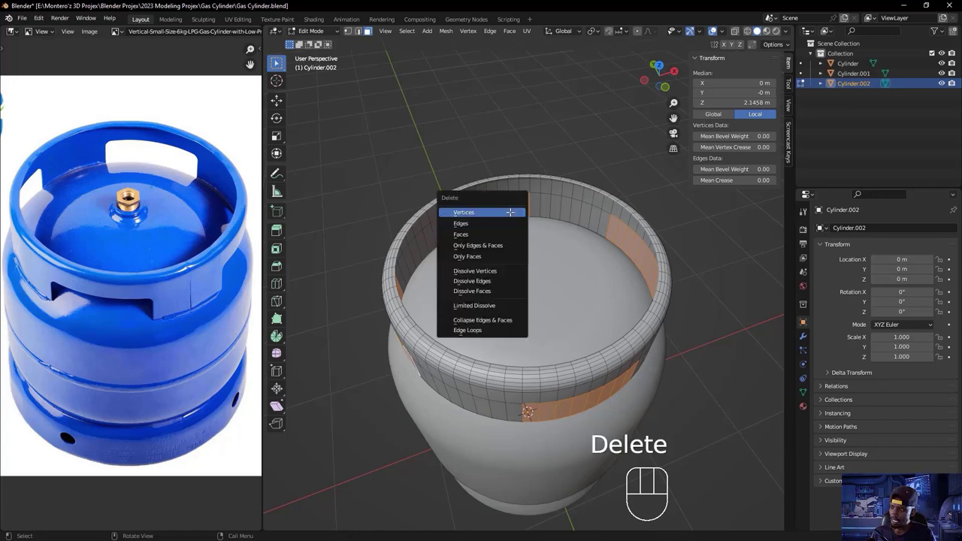
click(472, 234)
middle_drag(471, 233, 563, 329)
key(ctrl+s)
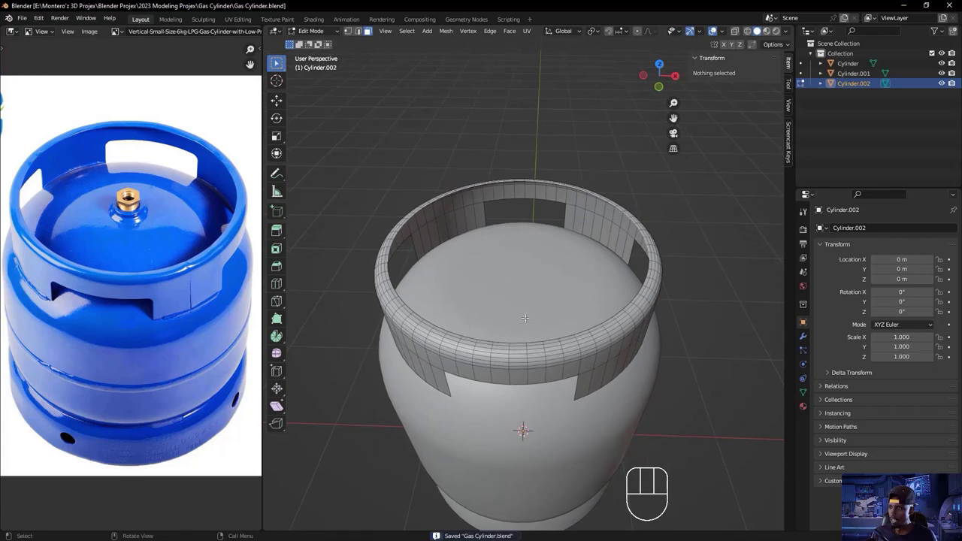
- Return to Object Mode, deselect the collar, and compare its cutouts with the reference image from several angles
key(Tab)
middle_drag(527, 319, 601, 402)
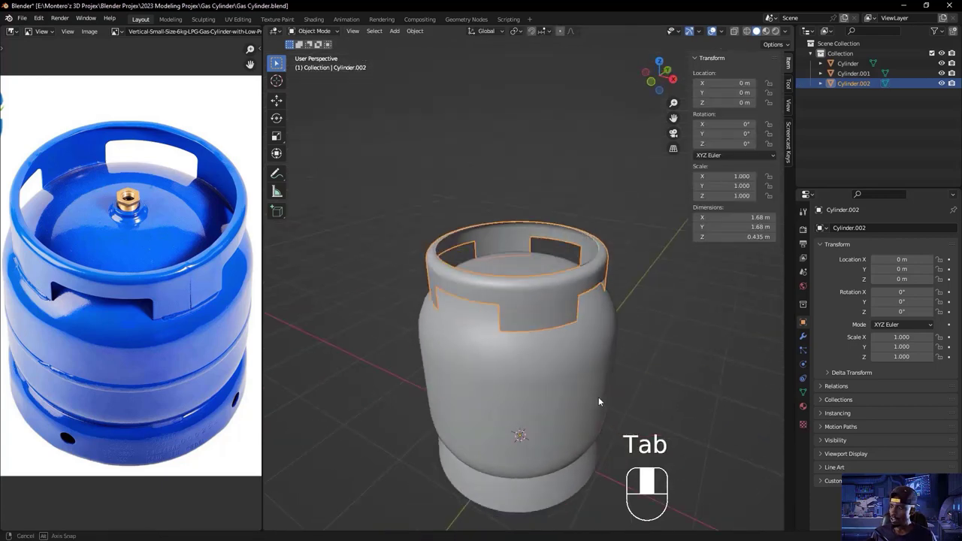
click(667, 374)
shift+middle_drag(679, 386, 644, 377)
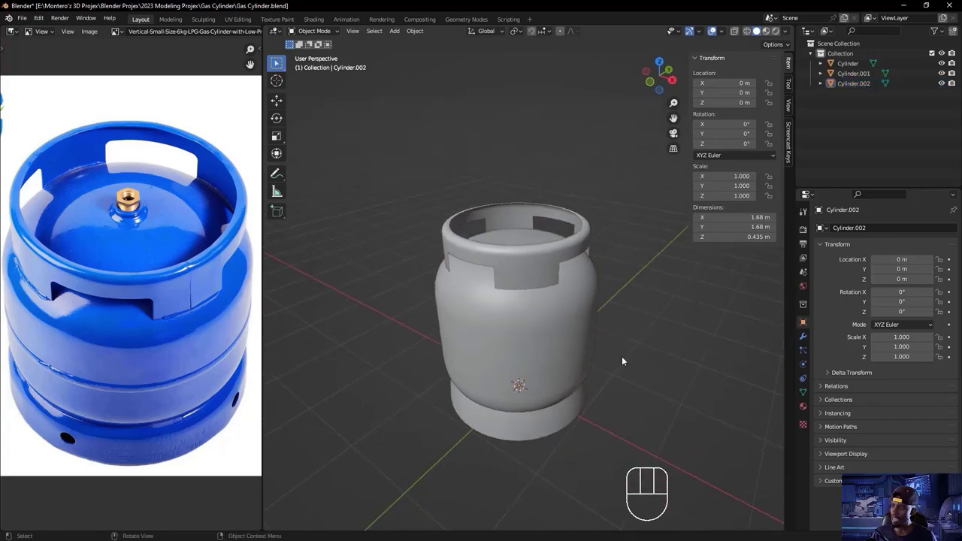
ctrl+middle_drag(581, 279, 601, 329)
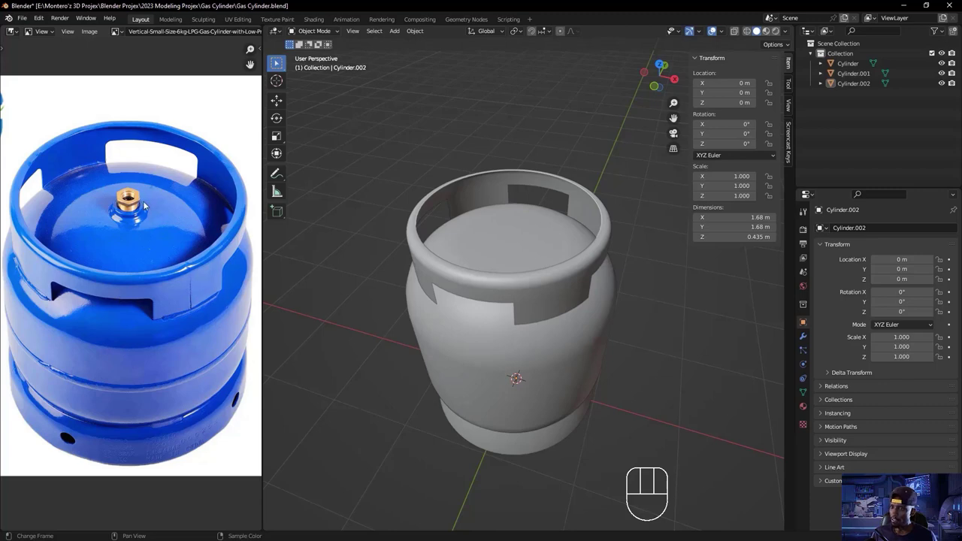
ctrl+middle_drag(537, 285, 523, 265)
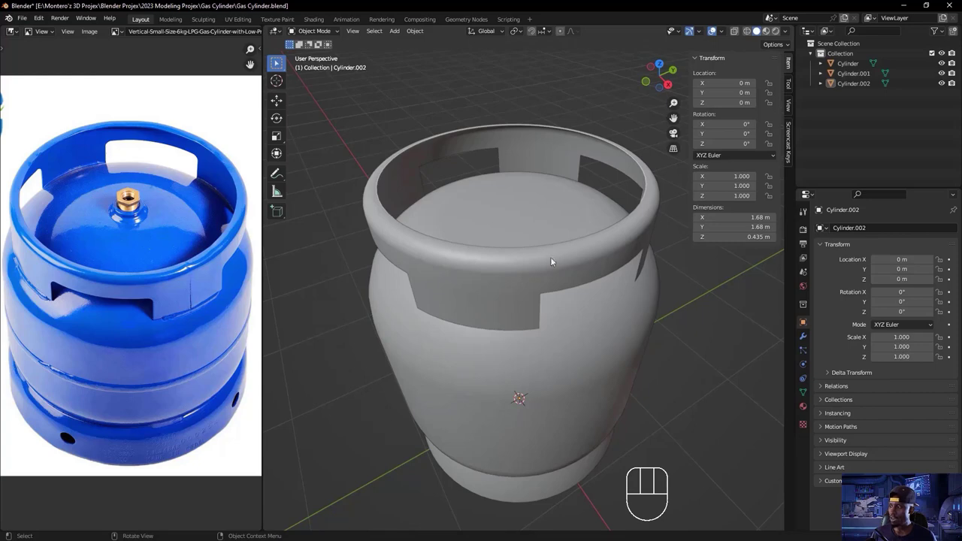
- Select the collar, view the modifiers available for it, and check its mesh briefly in Edit Mode
click(803, 337)
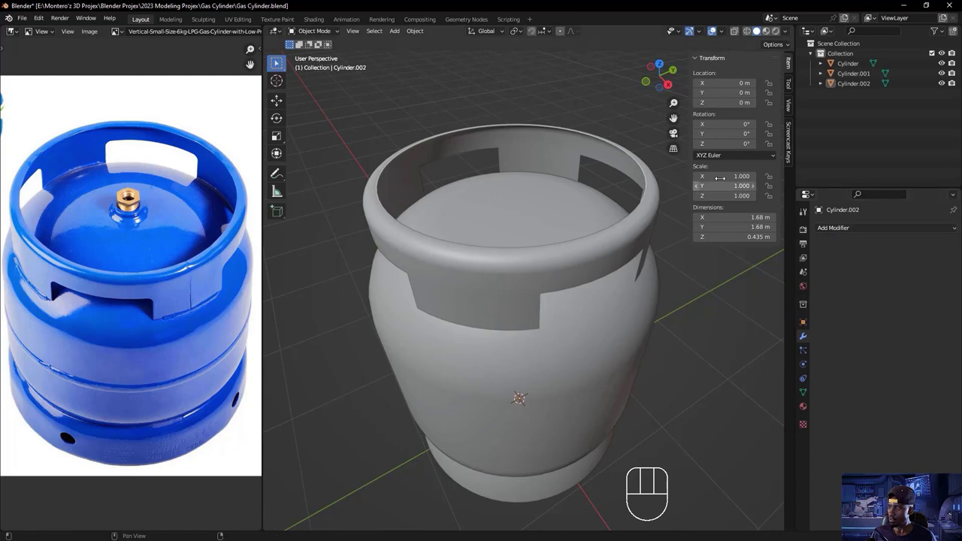
click(542, 136)
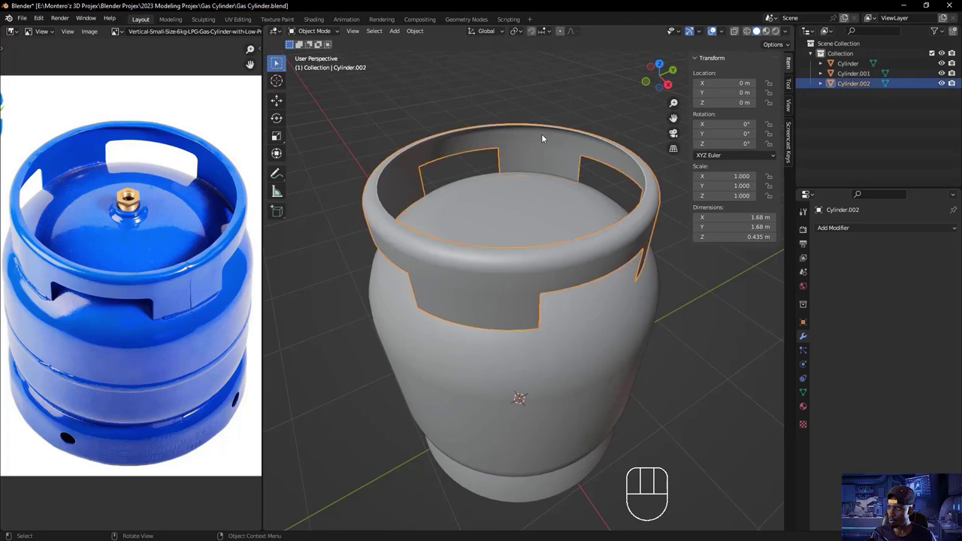
click(827, 228)
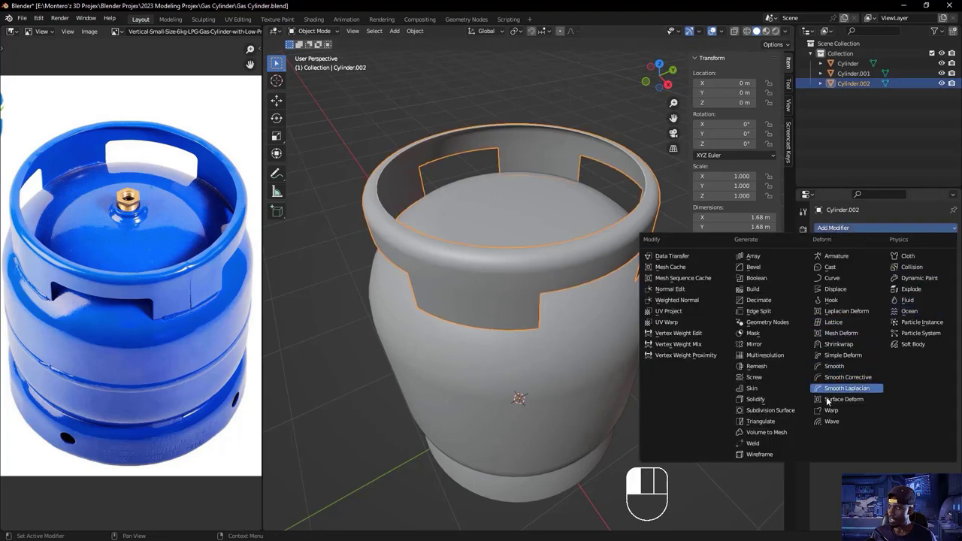
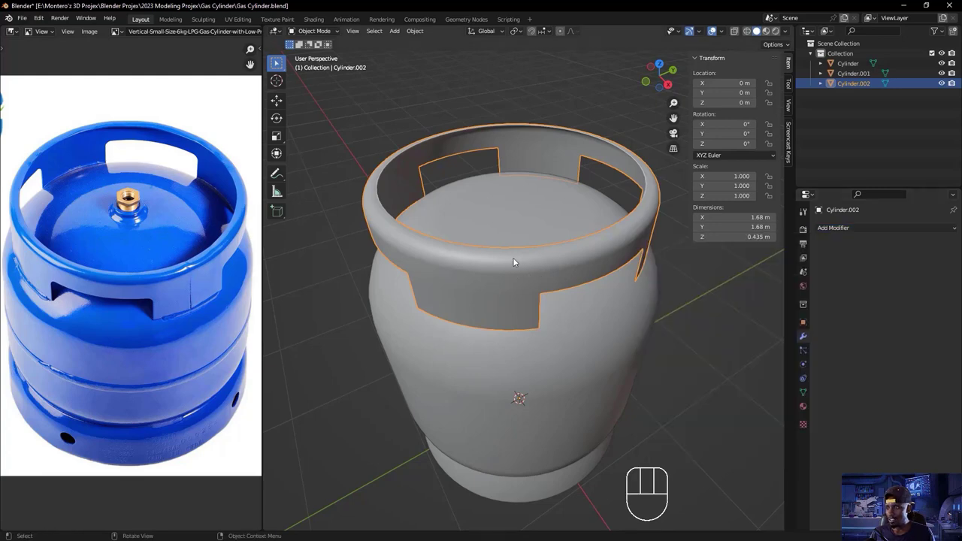
key(Tab)
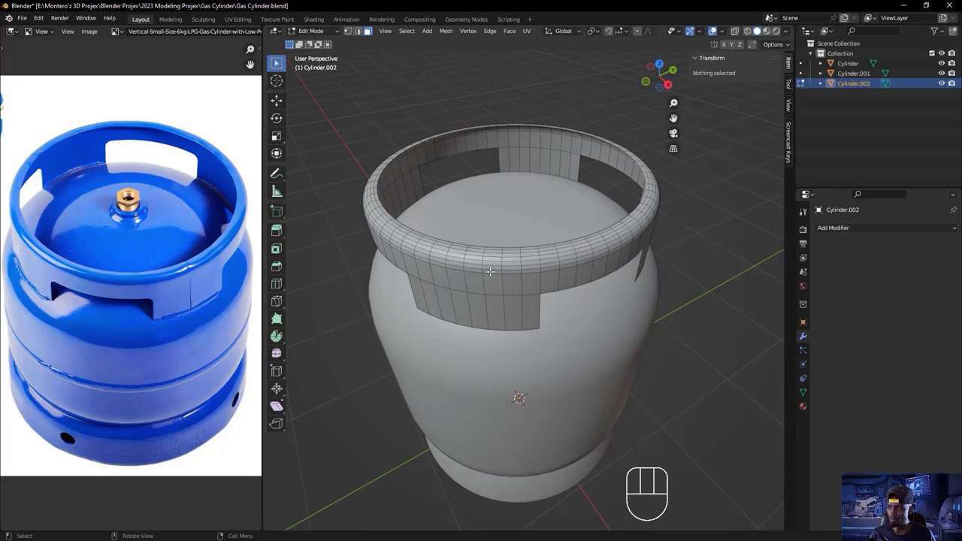
key(Tab)
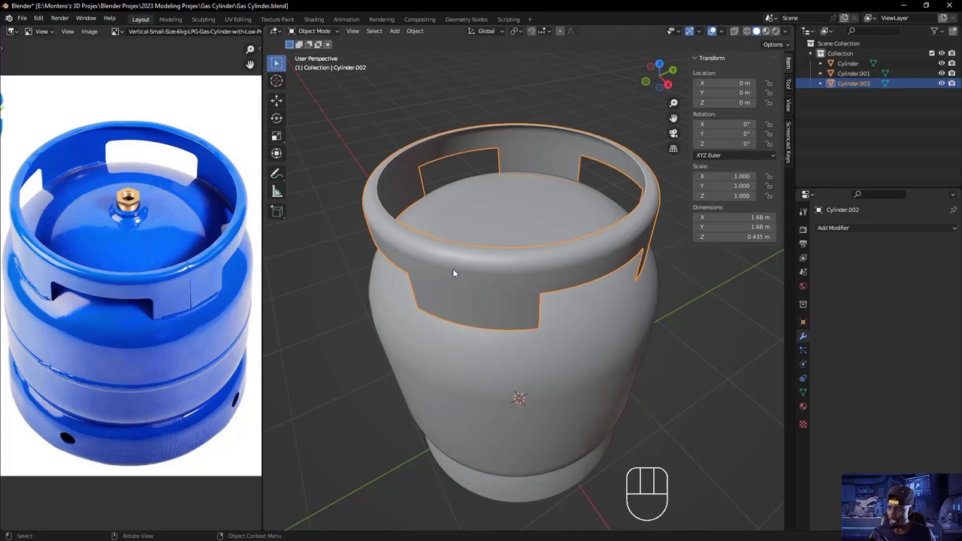
- Inspect the collar's faces around the rim and cutouts in Edit Mode, and return to Object Mode with the collar selected
key(Tab)
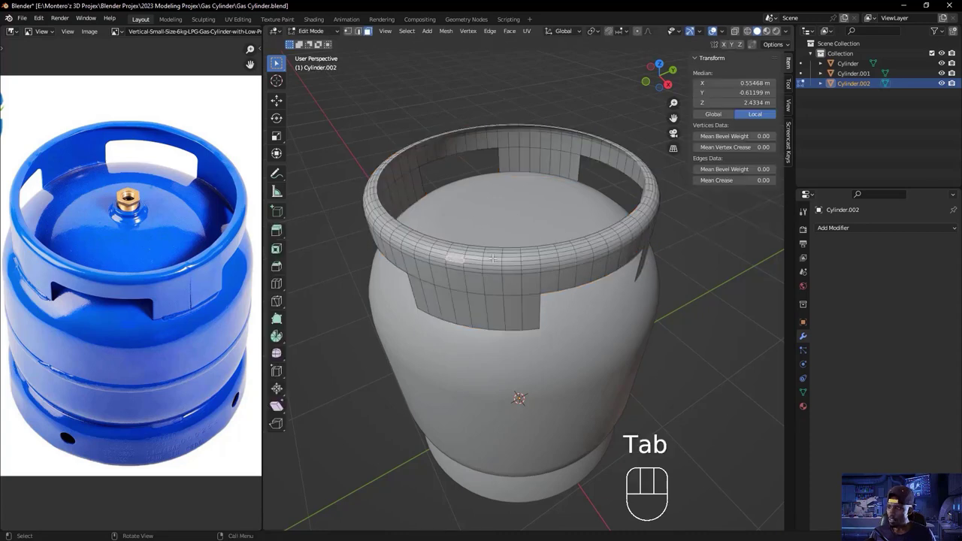
click(493, 282)
click(568, 265)
click(530, 255)
key(Tab)
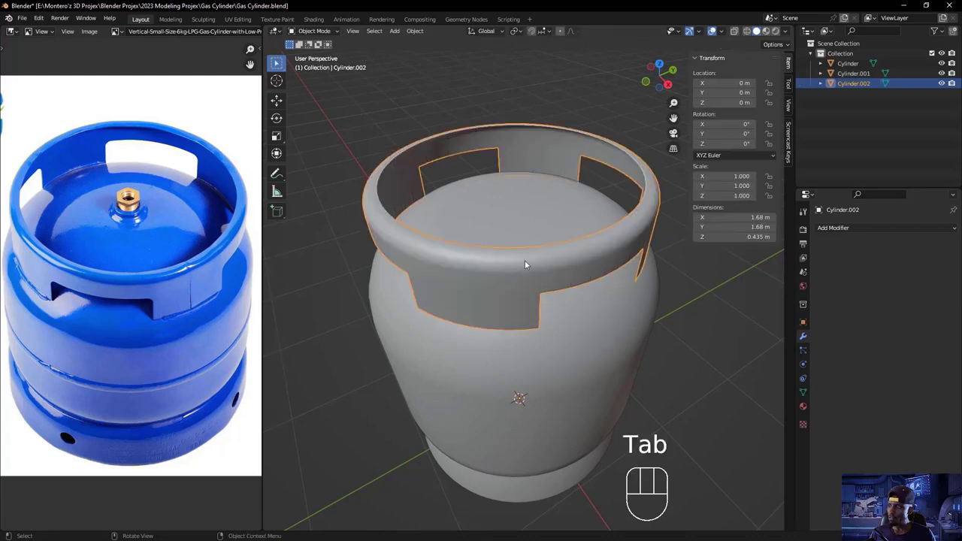
key(Tab)
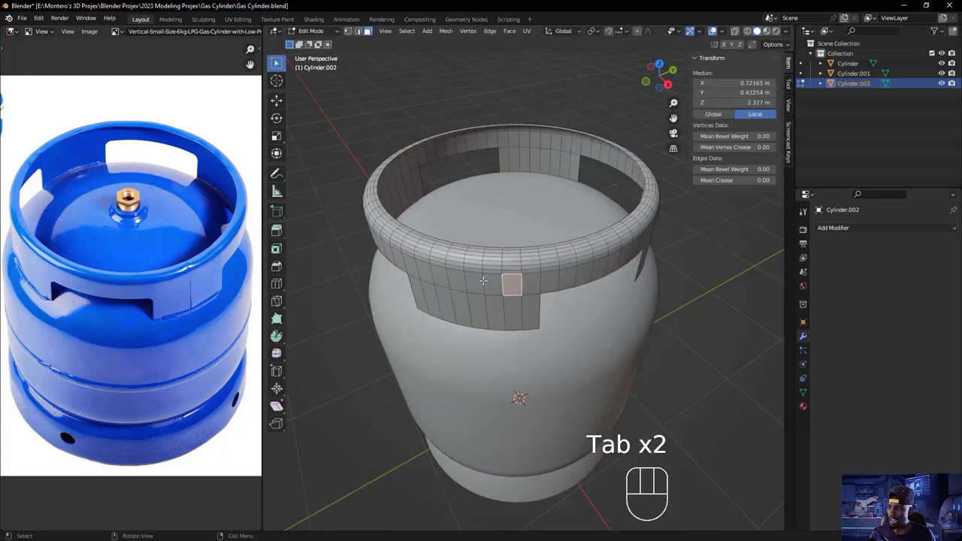
key(Tab)
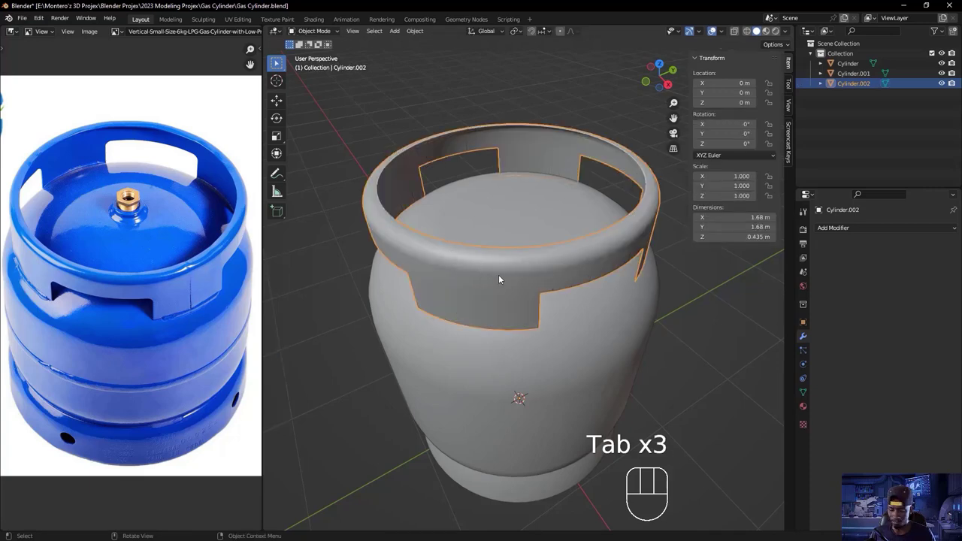
click(584, 257)
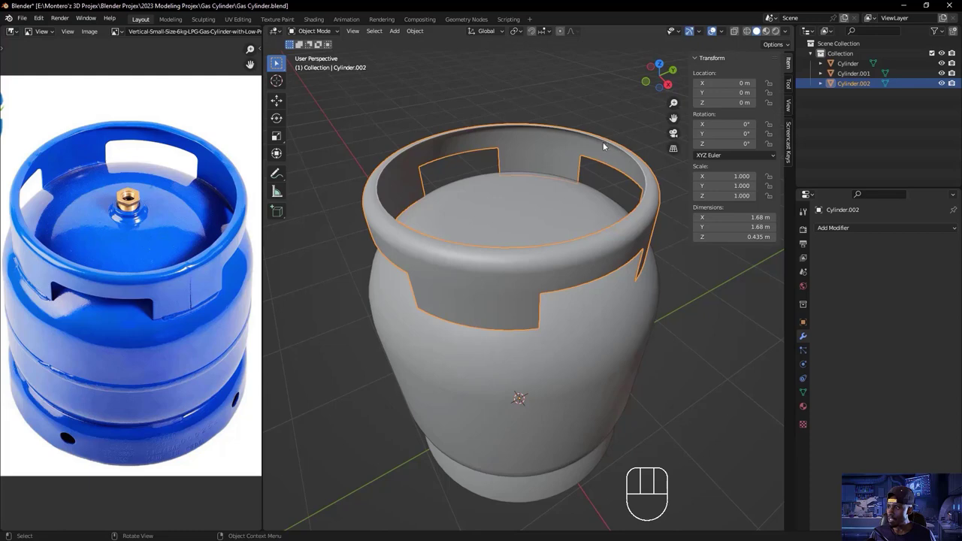
- Add a Solidify modifier to the collar and compare the cutout edges with and without it
click(838, 227)
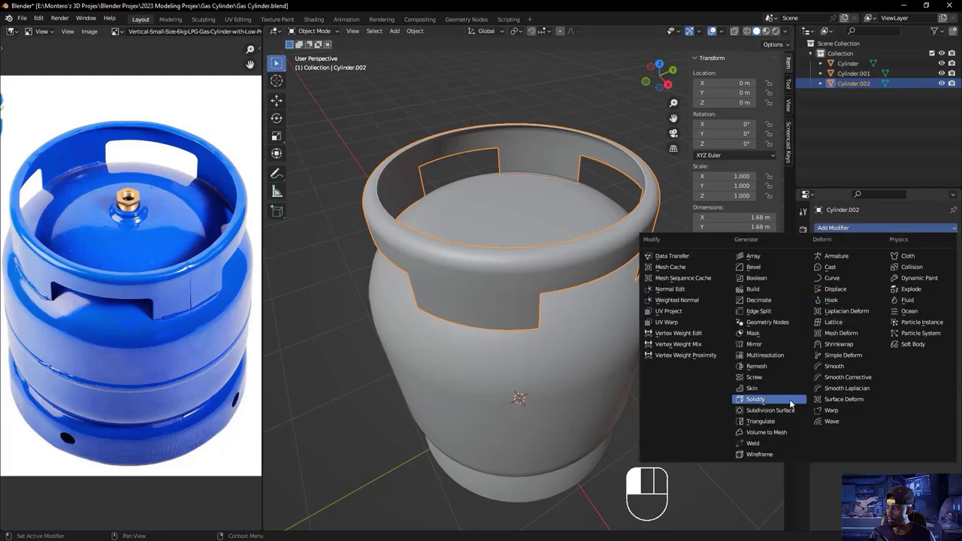
click(758, 399)
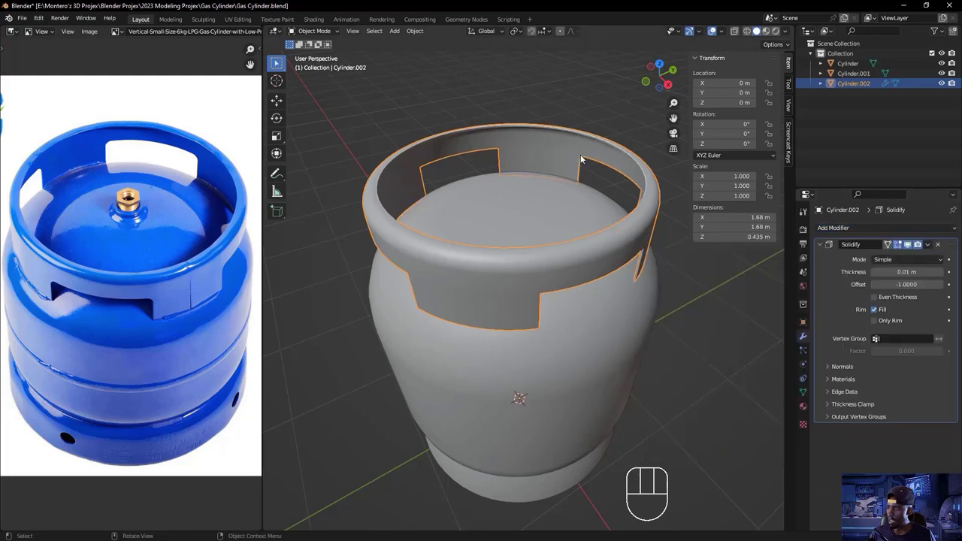
ctrl+middle_drag(601, 161, 475, 269)
shift+middle_drag(544, 176, 571, 181)
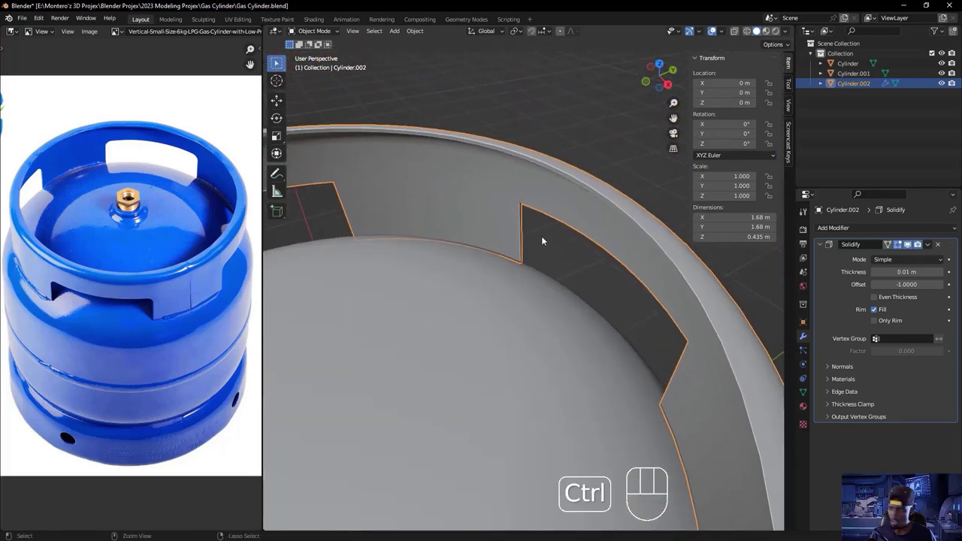
key(ctrl+z)
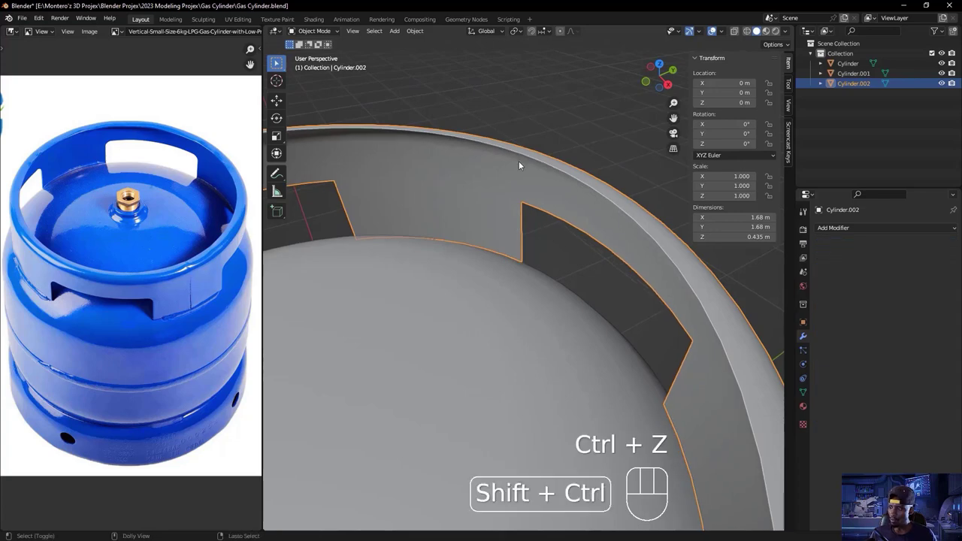
key(ctrl+shift+z)
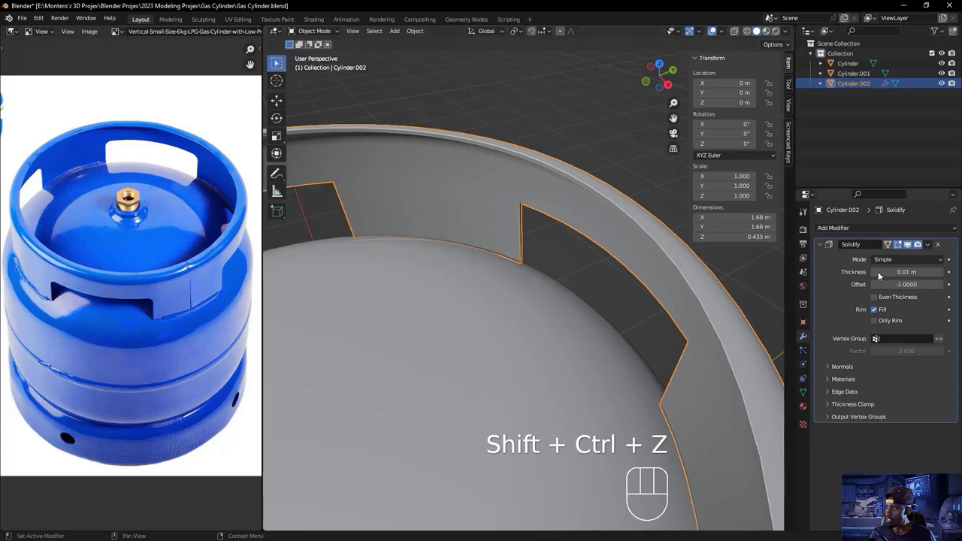
- Set the collar's Solidify thickness to 0.02 m after trying a thicker wall
click(940, 272)
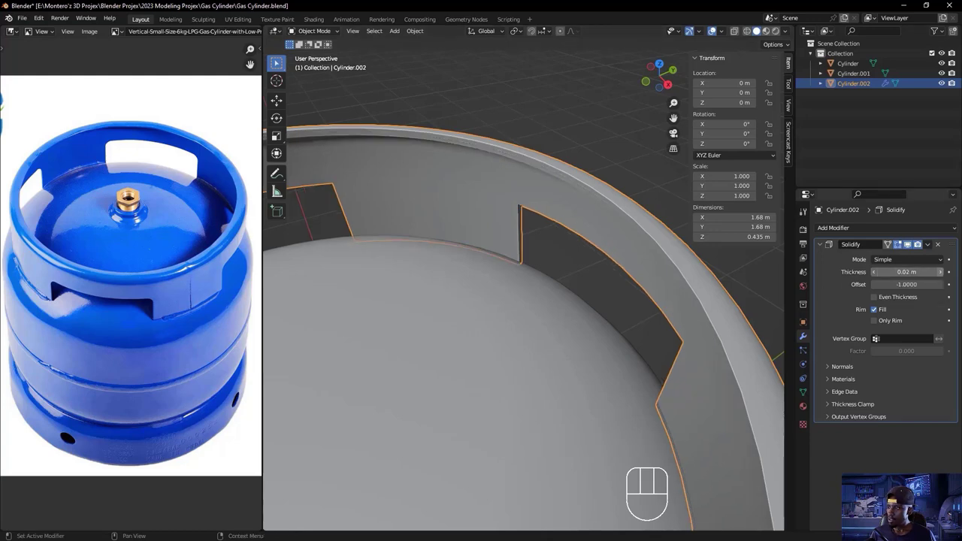
click(939, 272)
middle_drag(572, 239, 551, 246)
click(875, 272)
- Add a Solidify modifier to the main cylinder body with a thickness of 0.02 m
shift+middle_drag(471, 193, 456, 332)
scroll(476, 218, down, 2)
click(414, 342)
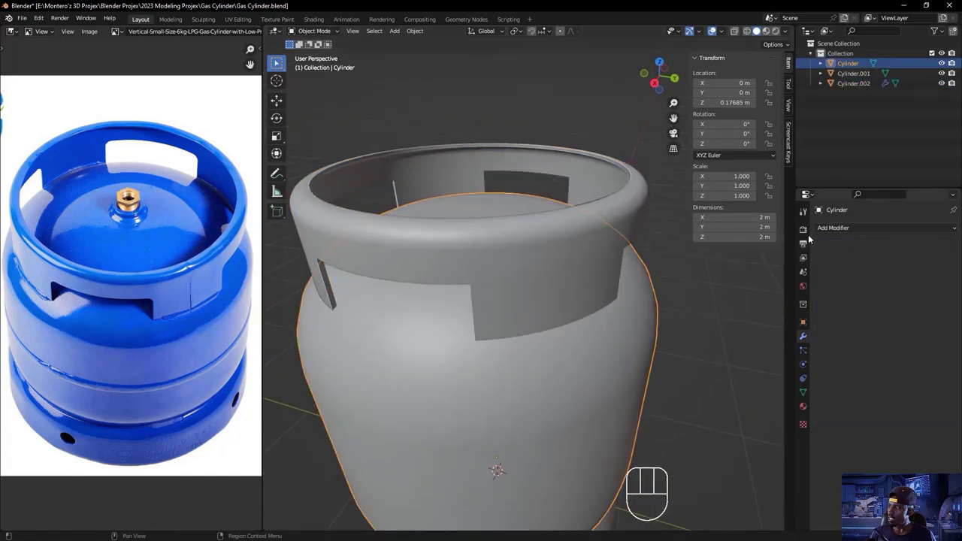
click(834, 227)
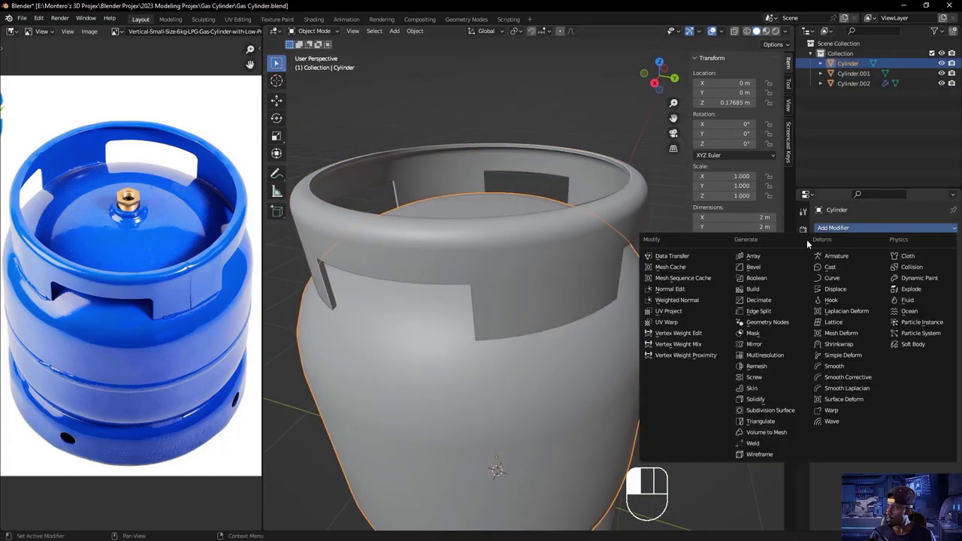
click(757, 399)
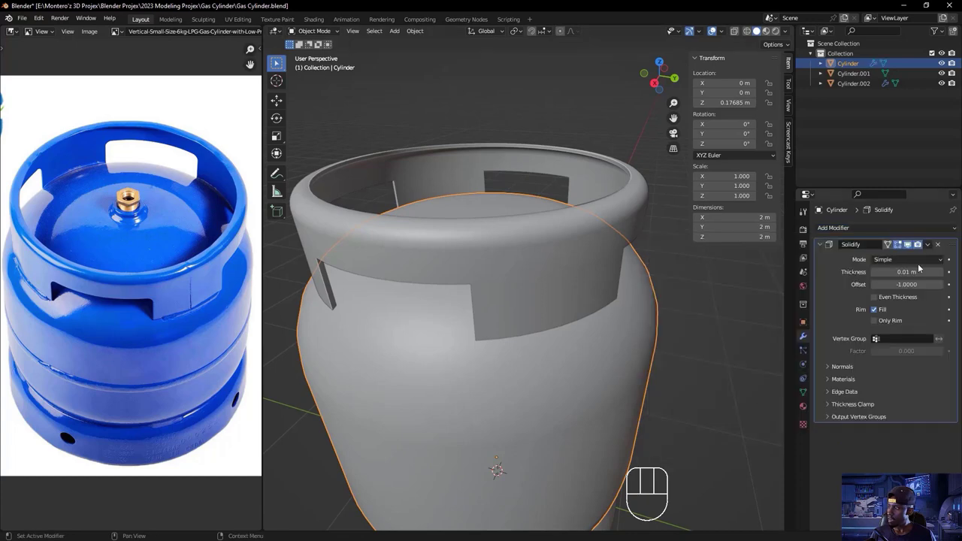
click(940, 276)
- Add a Solidify modifier to the base ring with a thickness of 0.02 m, and save the file
middle_drag(654, 310, 547, 320)
shift+middle_drag(492, 418, 554, 273)
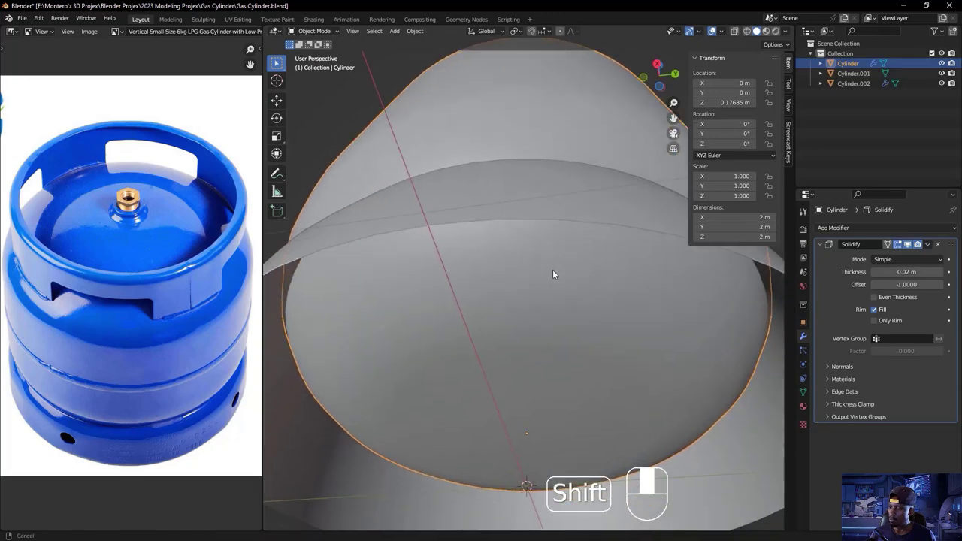
click(448, 218)
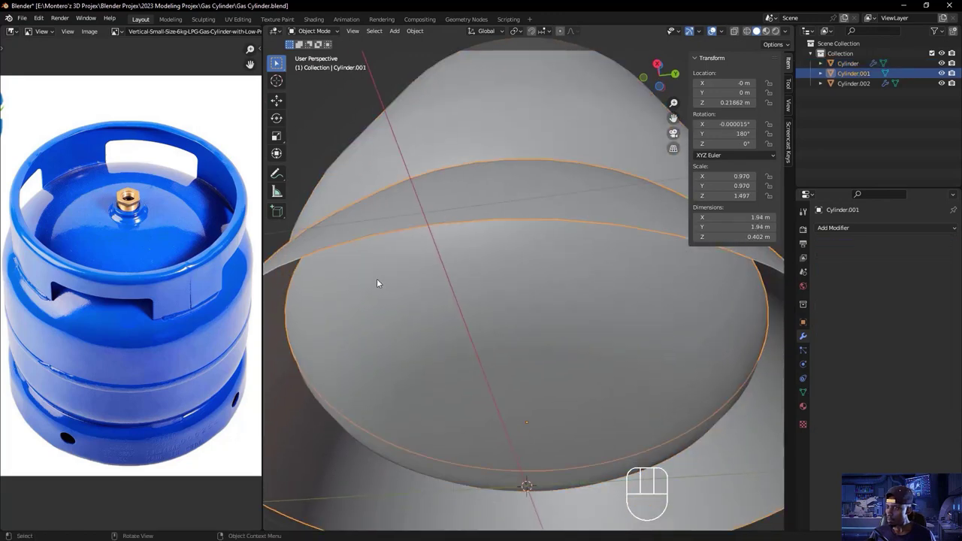
click(834, 228)
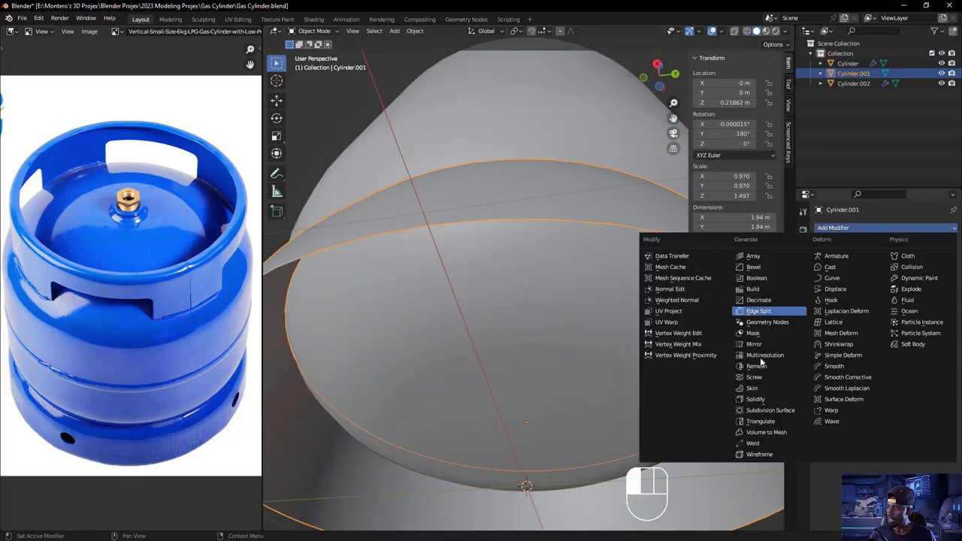
click(757, 399)
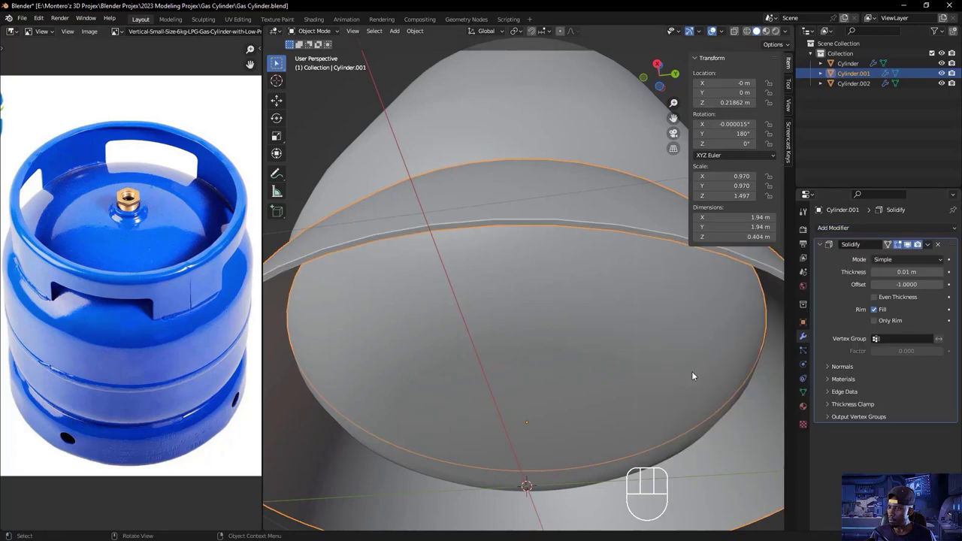
click(940, 273)
scroll(570, 241, down, 3)
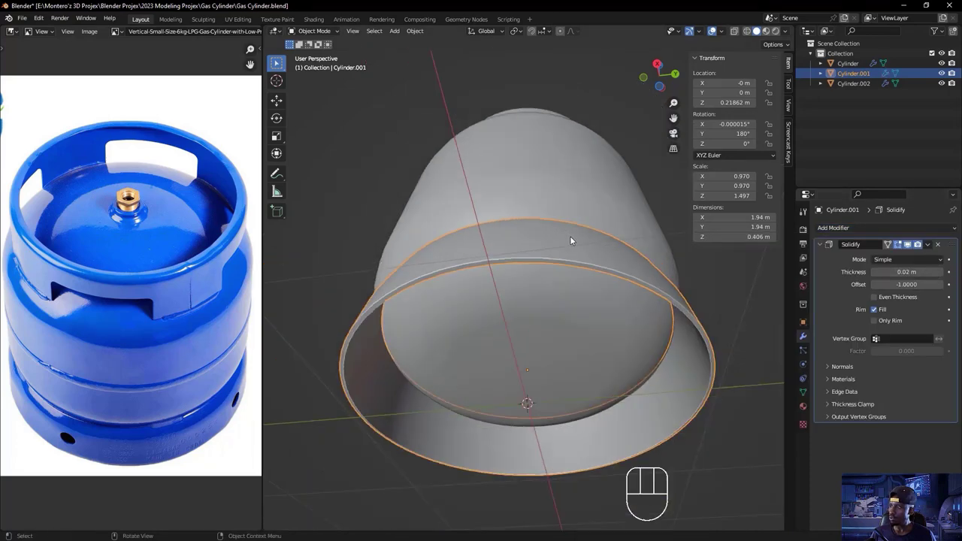
middle_drag(568, 254, 609, 289)
scroll(608, 288, down, 2)
key(ctrl+s)
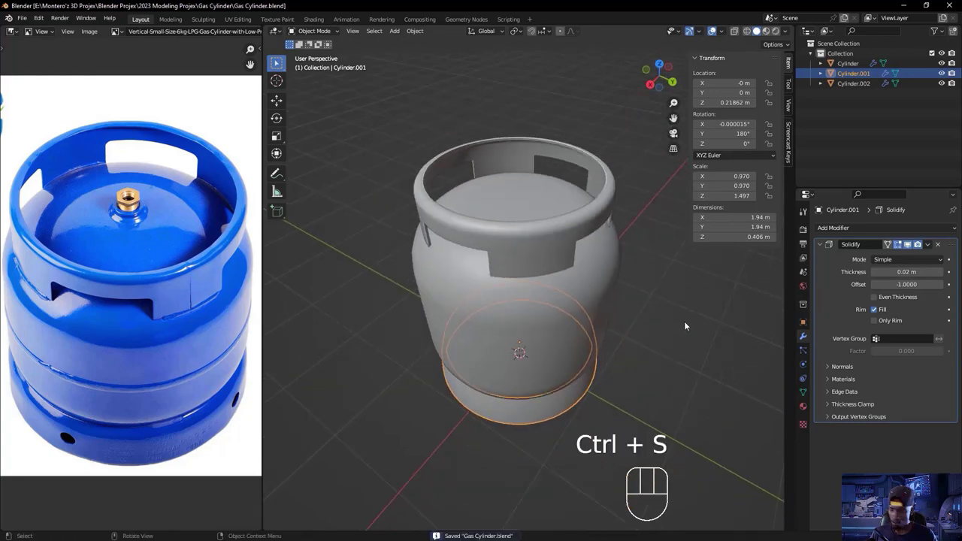
- Compare the body, base ring and collar with the reference image from several angles, and deselect everything
middle_drag(557, 281, 586, 286)
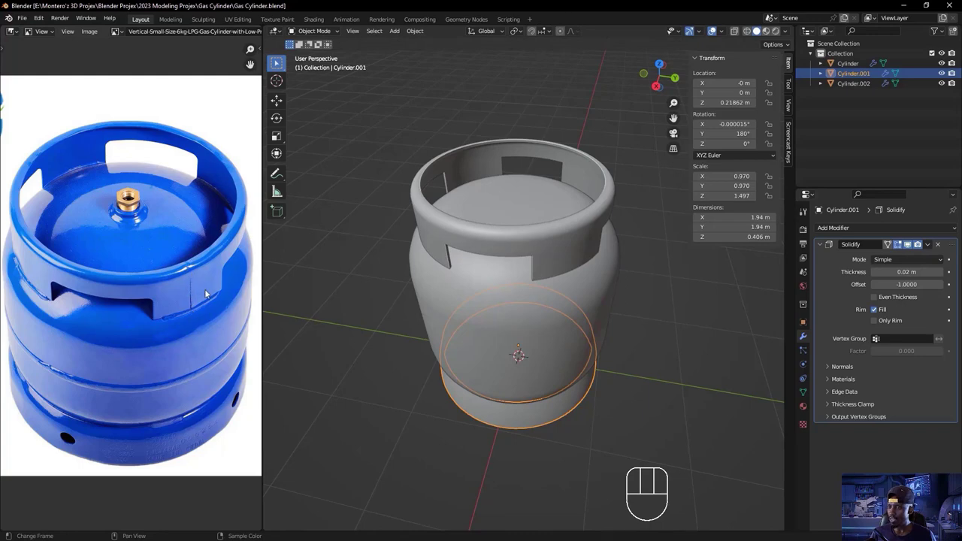
shift+middle_drag(330, 383, 373, 368)
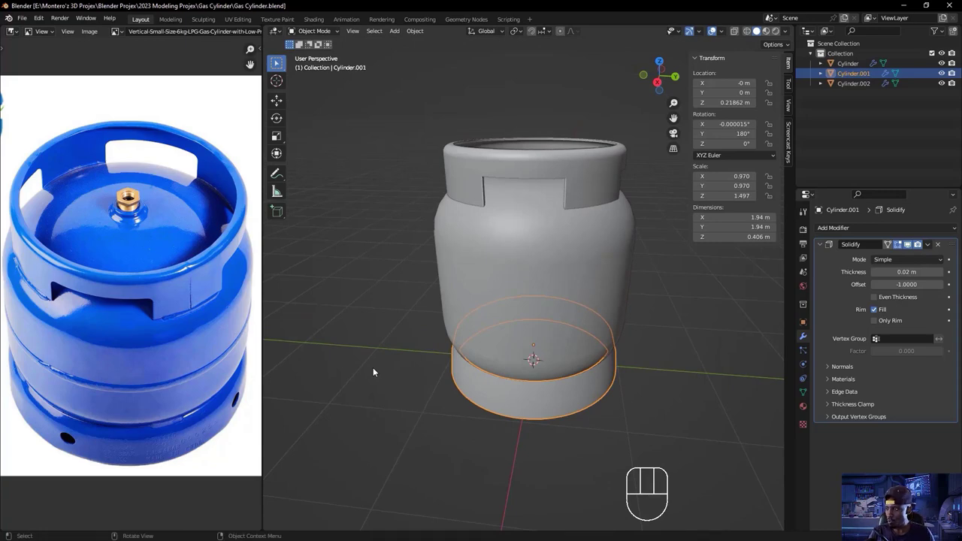
click(568, 276)
click(568, 397)
click(588, 171)
middle_drag(588, 170, 665, 290)
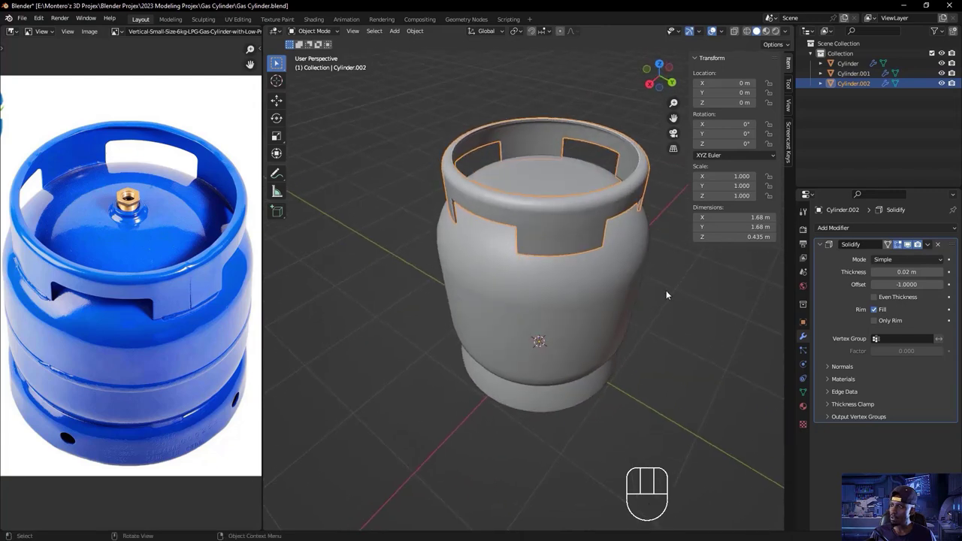
click(666, 290)
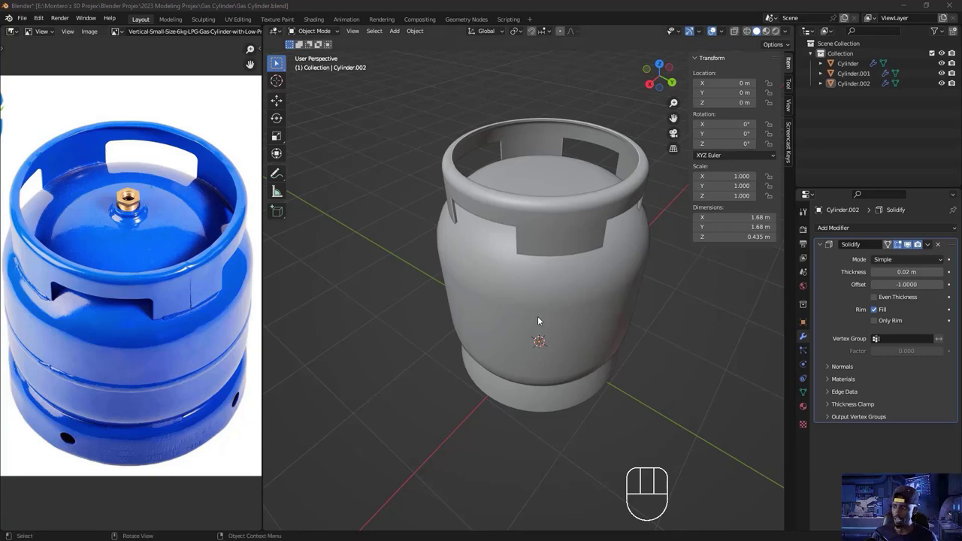
- From the front view, add one centred horizontal loop cut to the upper half of the base ring in Edit Mode
click(517, 395)
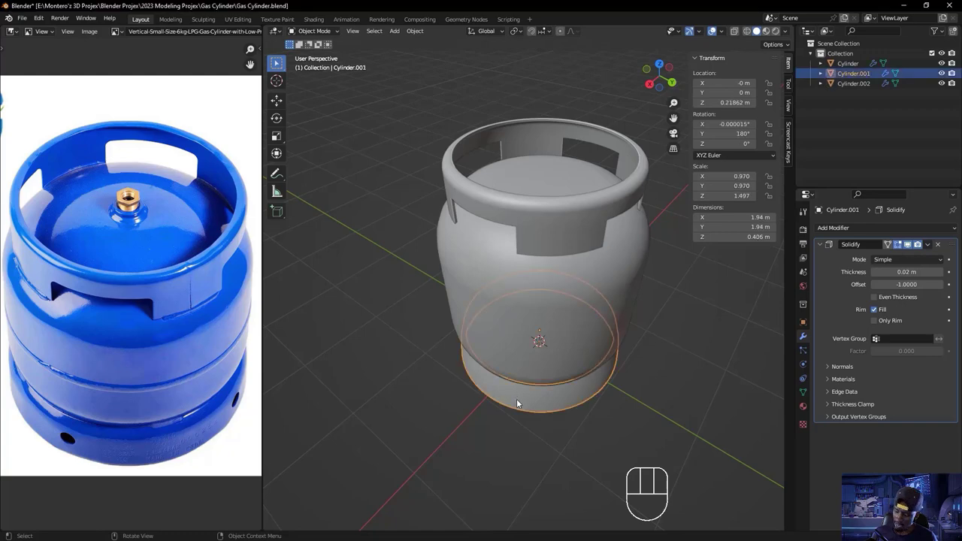
key(KP_1)
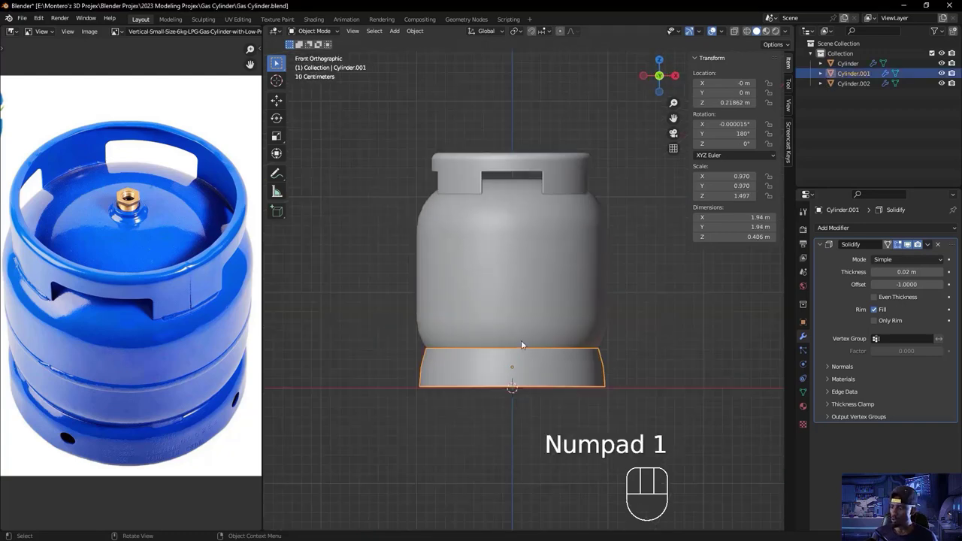
scroll(539, 395, up, 2)
shift+scroll(559, 409, down, 2)
mouse_move(562, 414)
ctrl+middle_down()
mouse_move(562, 386)
mouse_move(567, 402)
ctrl+middle_up()
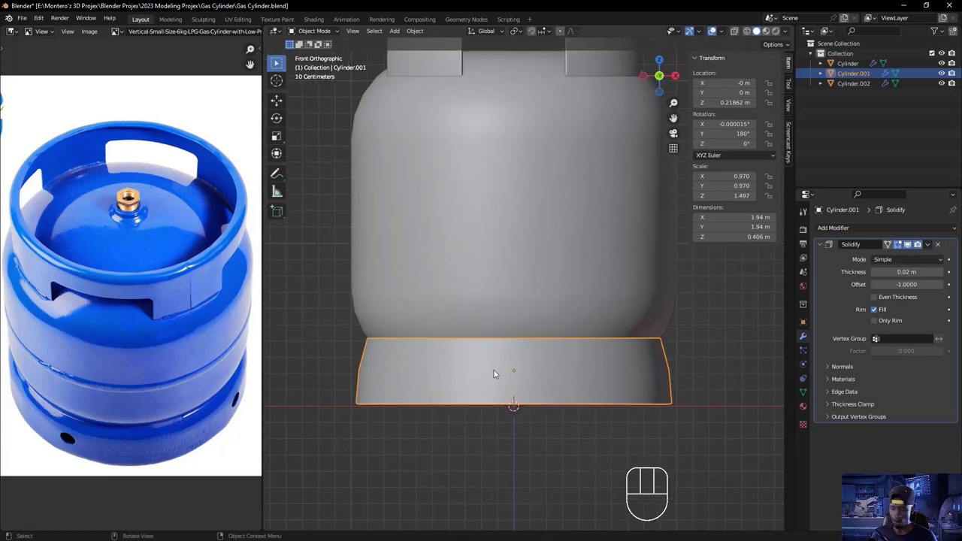
key(Tab)
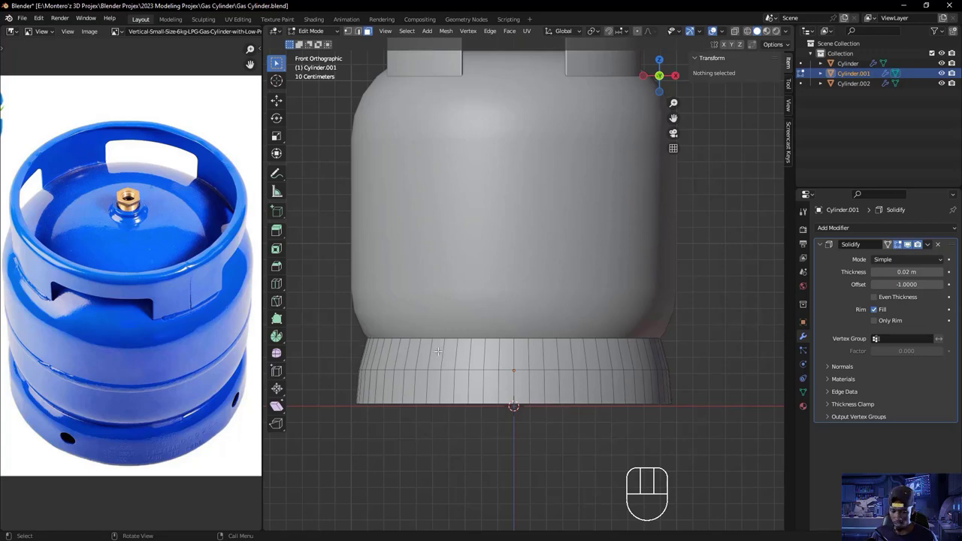
key(alt+z)
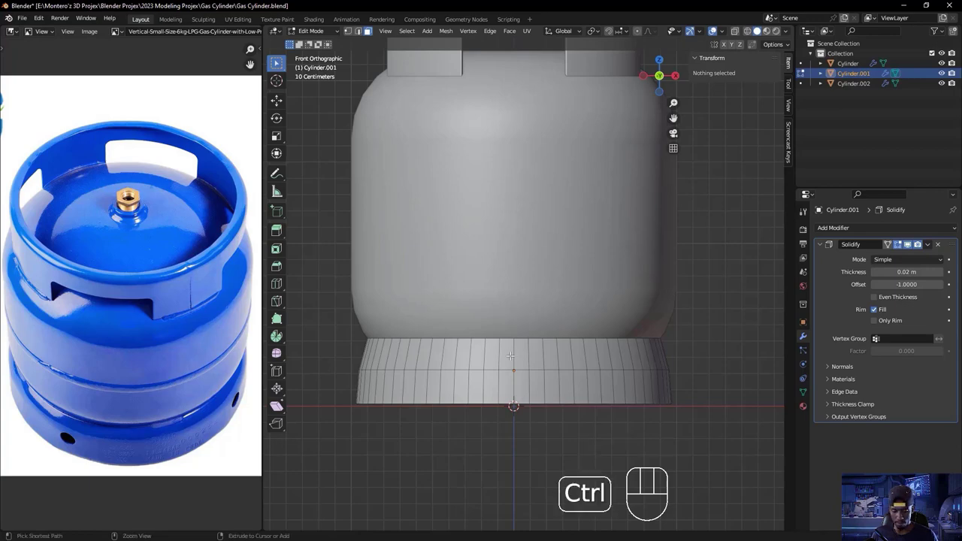
key(ctrl+r)
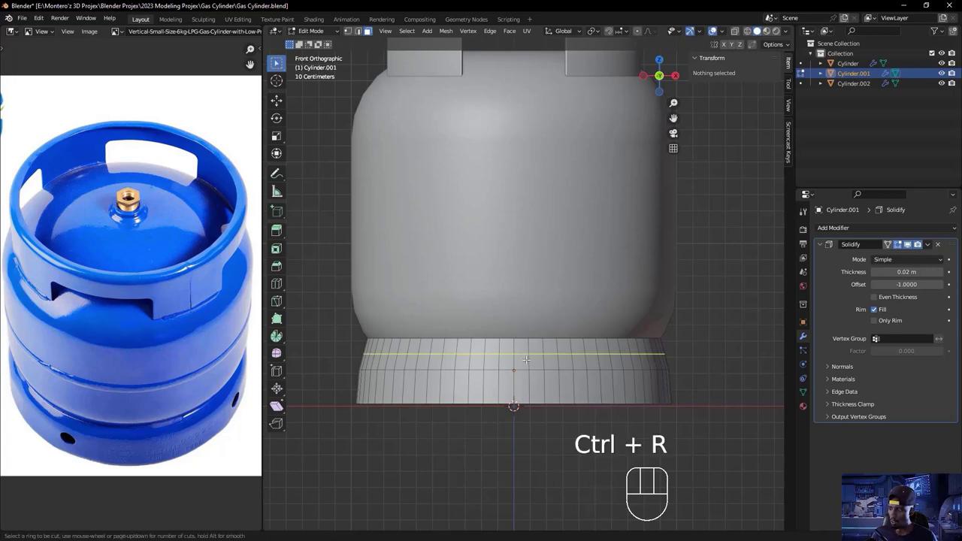
click(526, 360)
right_click(481, 351)
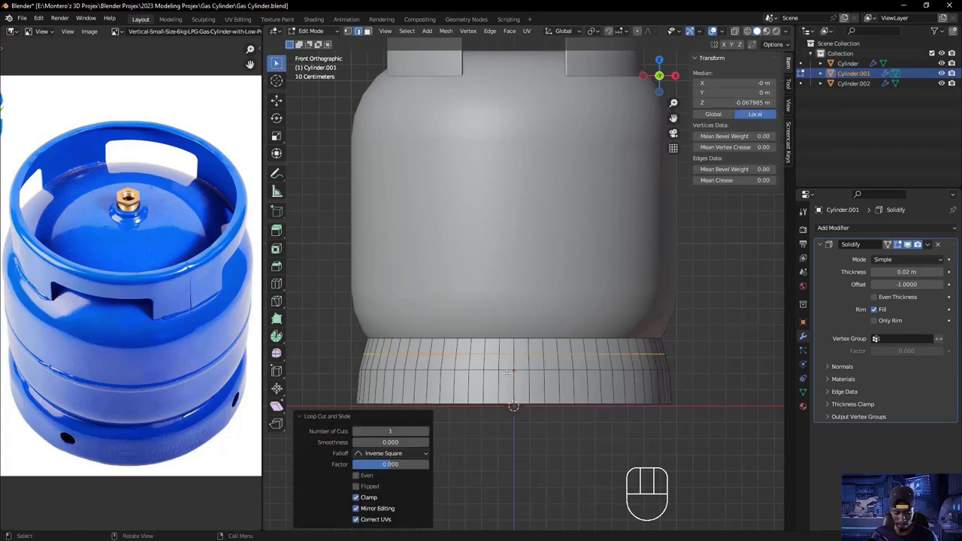
- Turn on X-ray and scale the new edge loop on the base ring's upper half outward to about 1.011
key(alt+z)
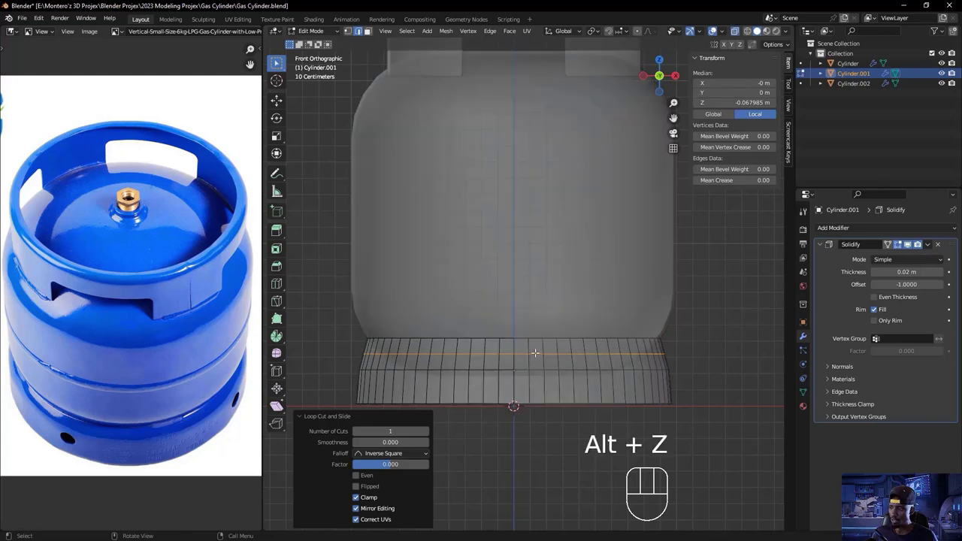
ctrl+middle_drag(547, 383, 647, 321)
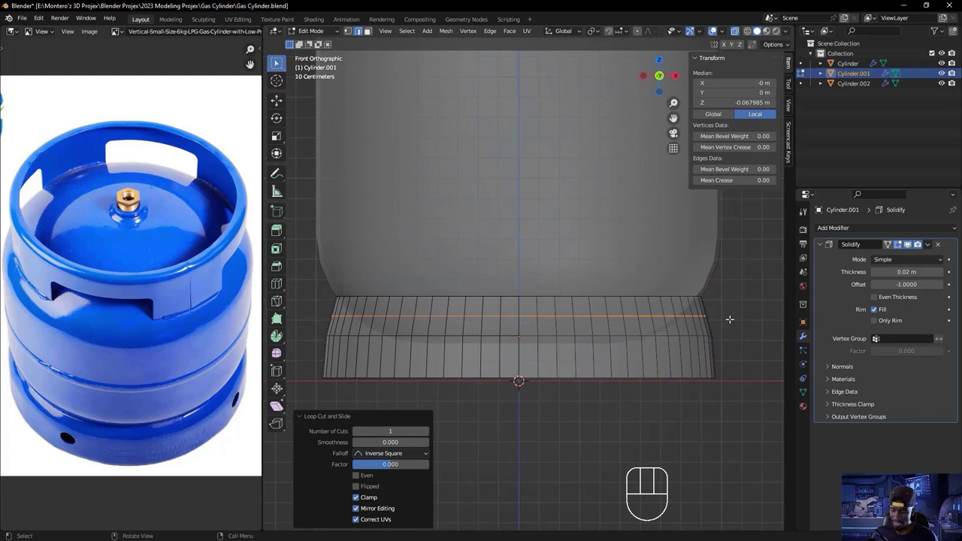
key(s)
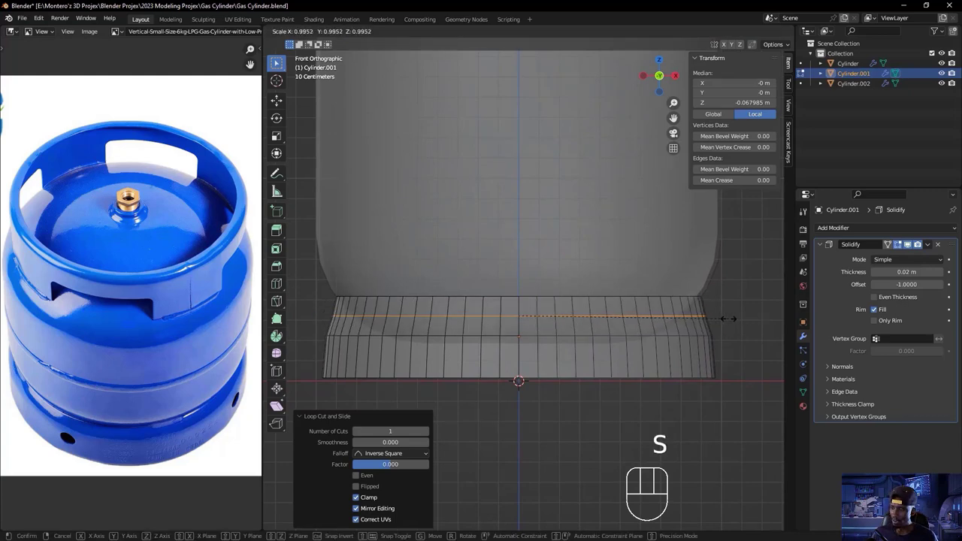
key(shift)
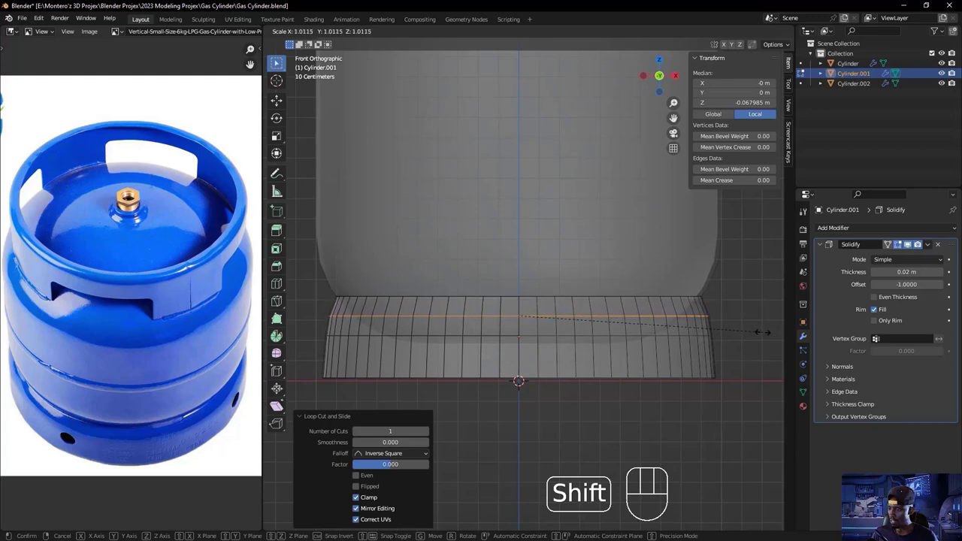
click(761, 331)
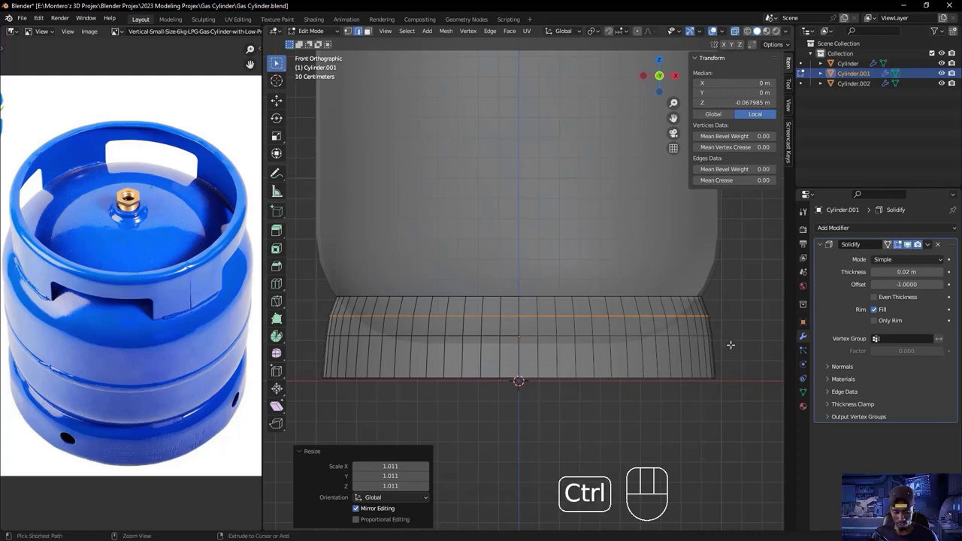
- Bevel the base ring's scaled edge loop with 6 segments and about 0.055 m width, and move the bevelled band up about 0.01 m
key(ctrl+b)
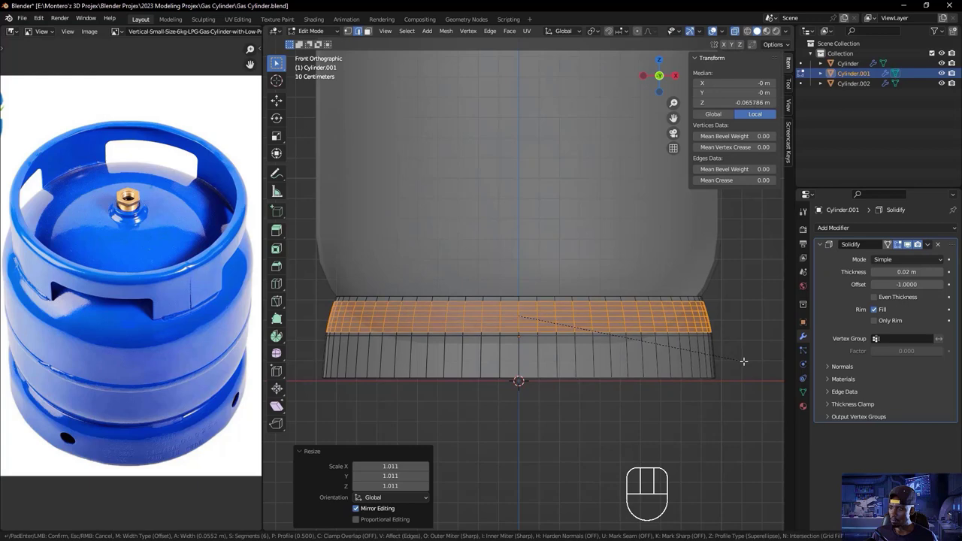
click(742, 362)
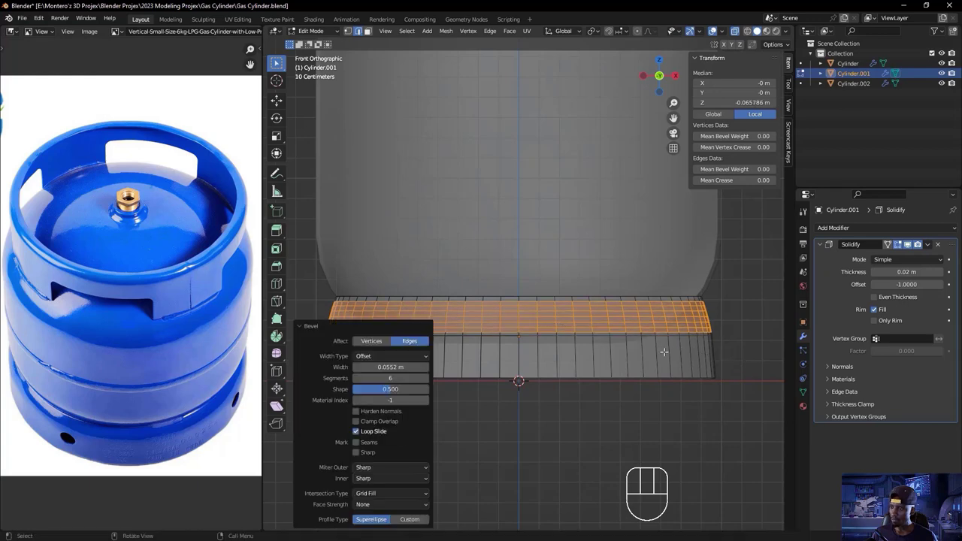
key(g)
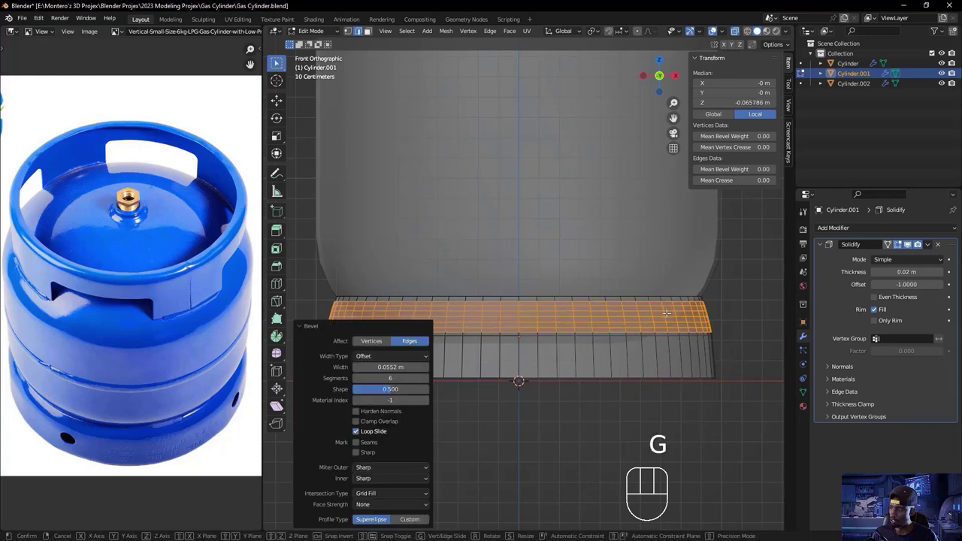
key(shift)
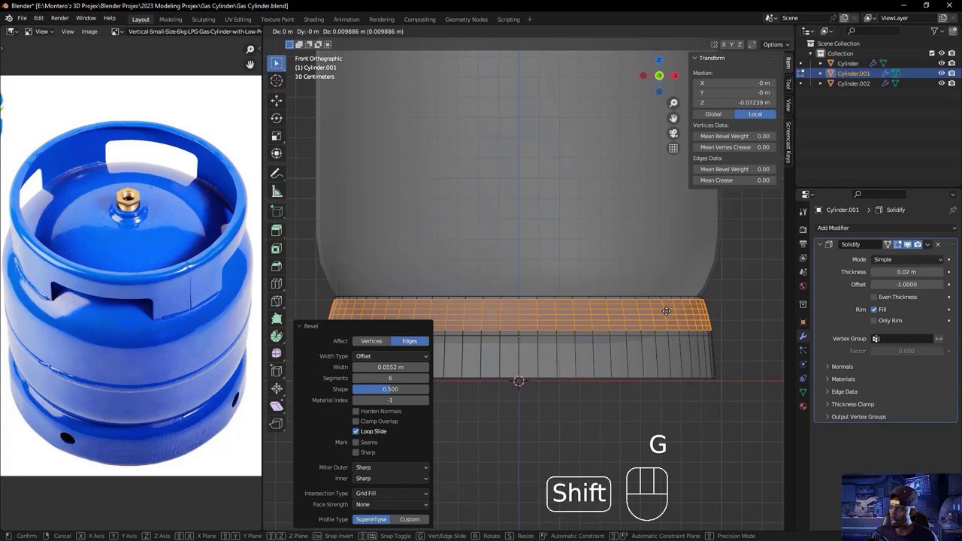
click(666, 310)
- Select the horizontal edge loop just below the bevelled band on the base ring
click(662, 336)
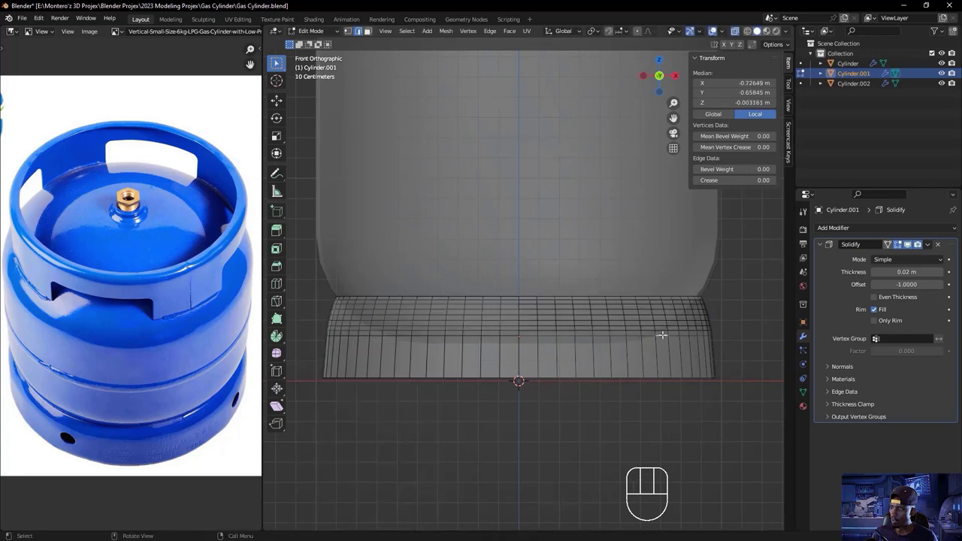
key(shift+alt)
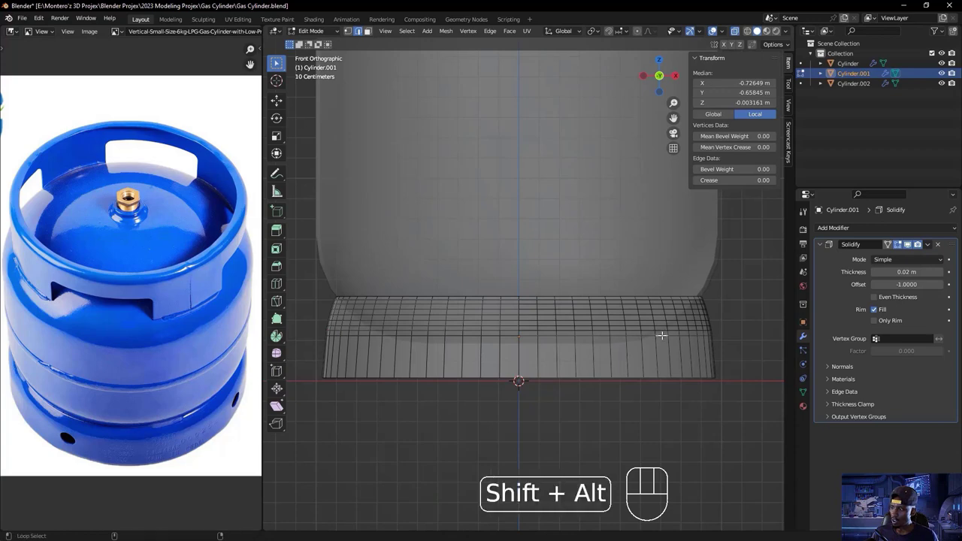
- Move the lowest horizontal edge loop above the base ring's bottom edge down about 0.0865 m along Z
alt+shift+click(661, 336)
alt+shift+click(661, 336)
alt+shift+click(661, 336)
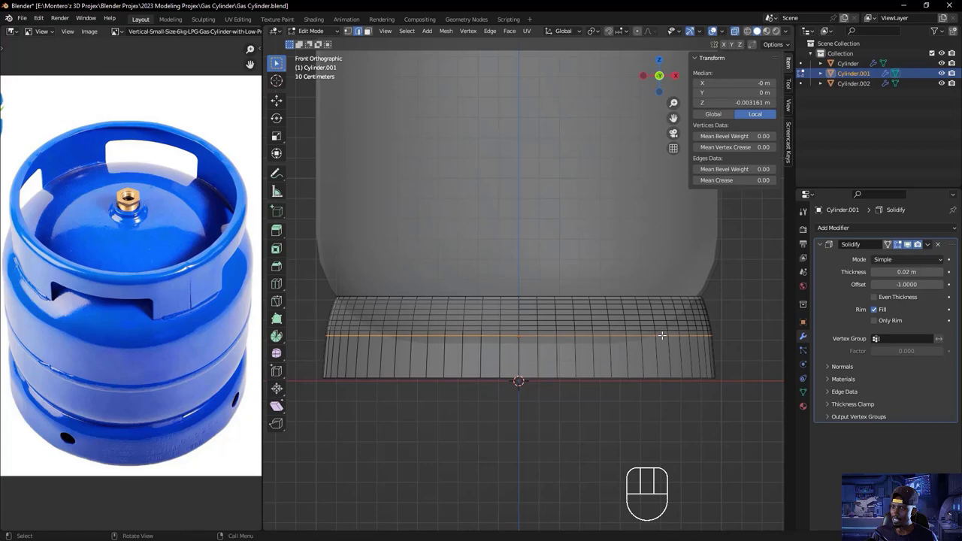
key(g)
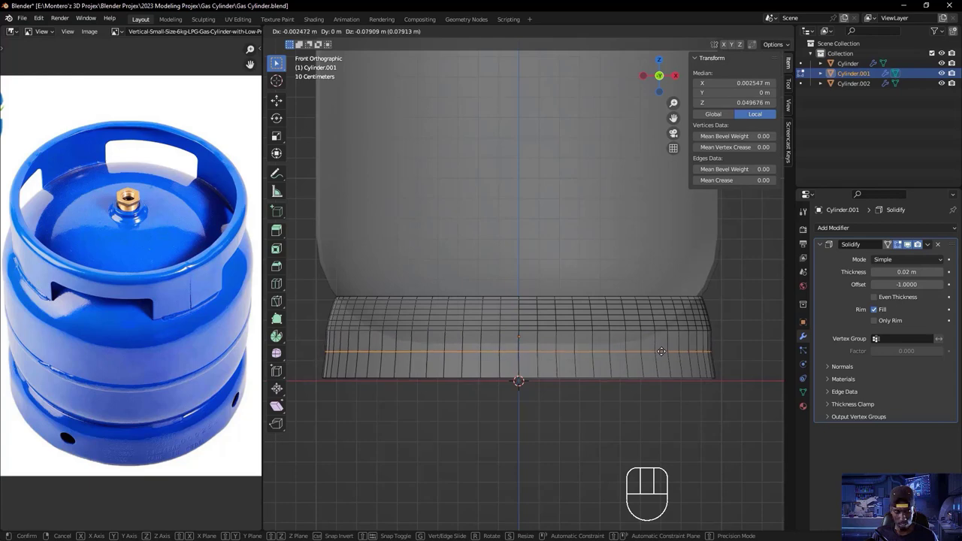
key(z)
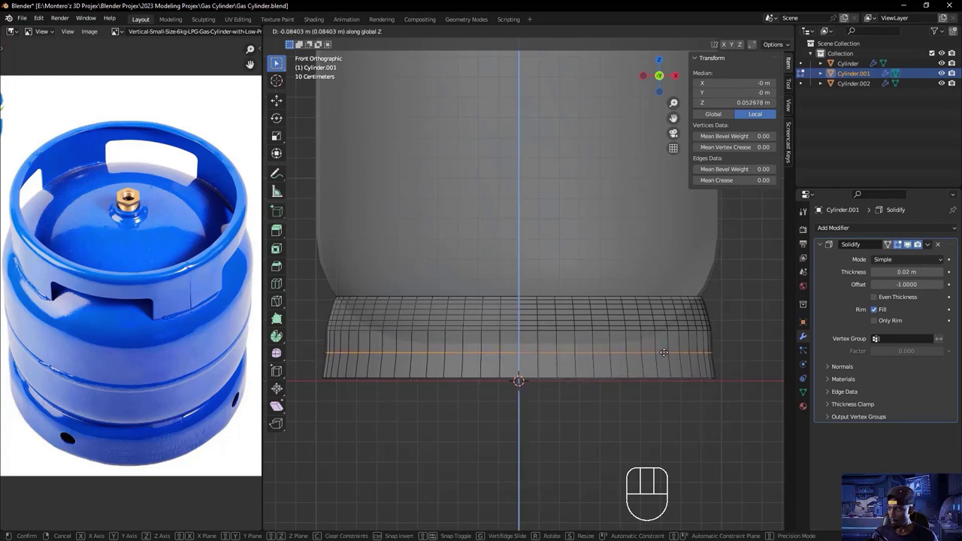
click(664, 354)
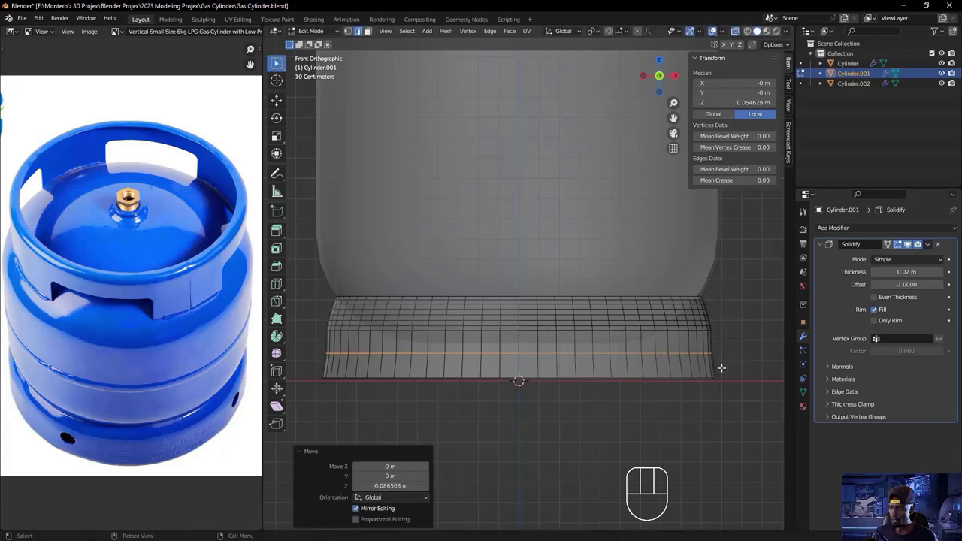
- Scale the moved edge loop by about 1.007 to follow the base ring's side profile
key(s)
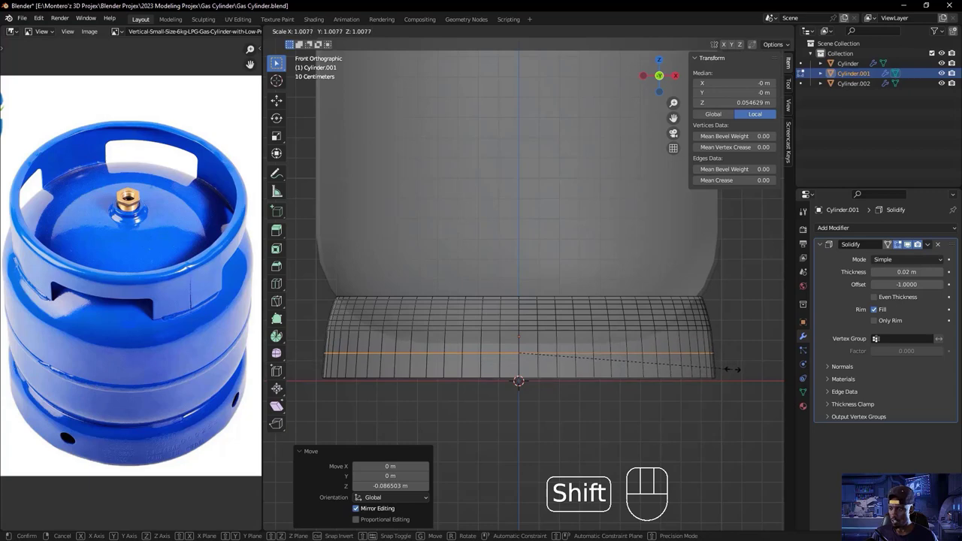
shift+click(729, 369)
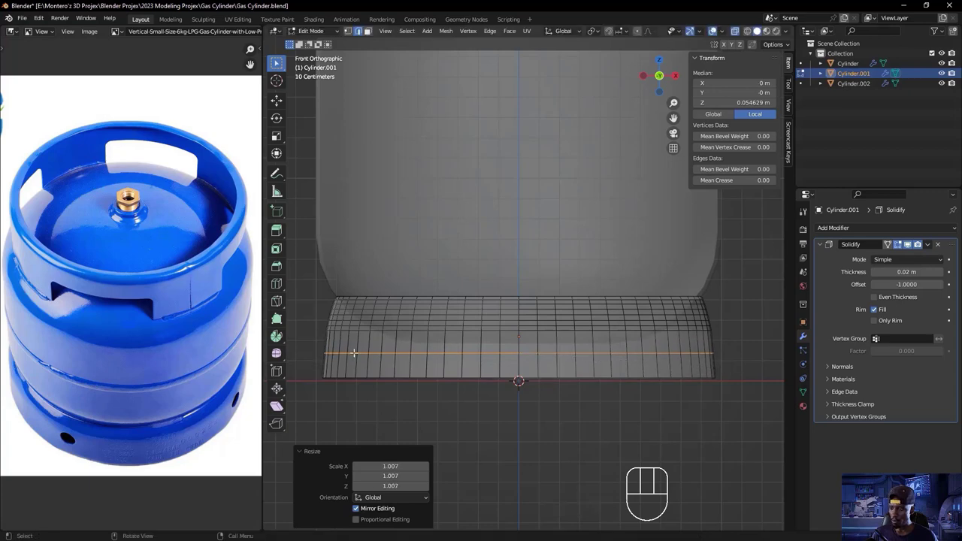
shift+middle_drag(323, 354, 489, 335)
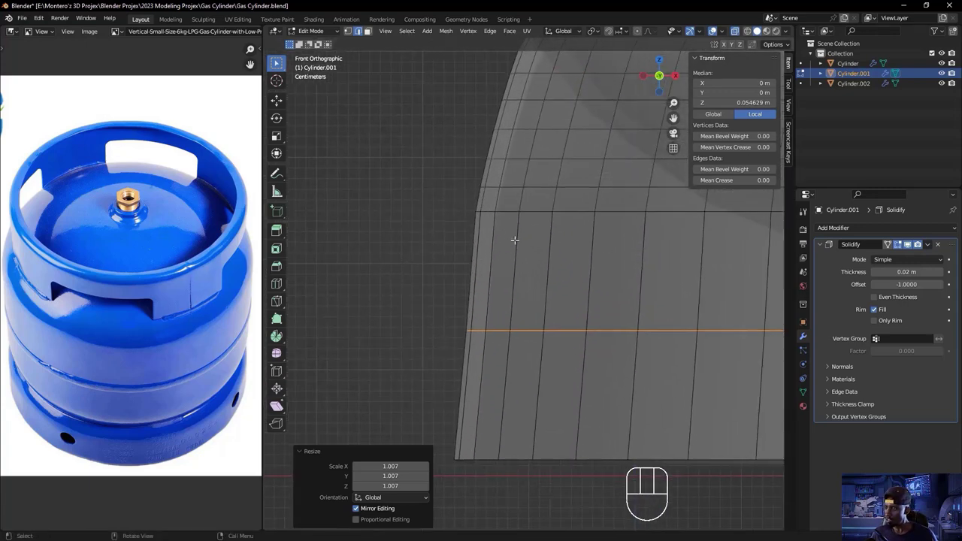
ctrl+middle_drag(590, 238, 585, 335)
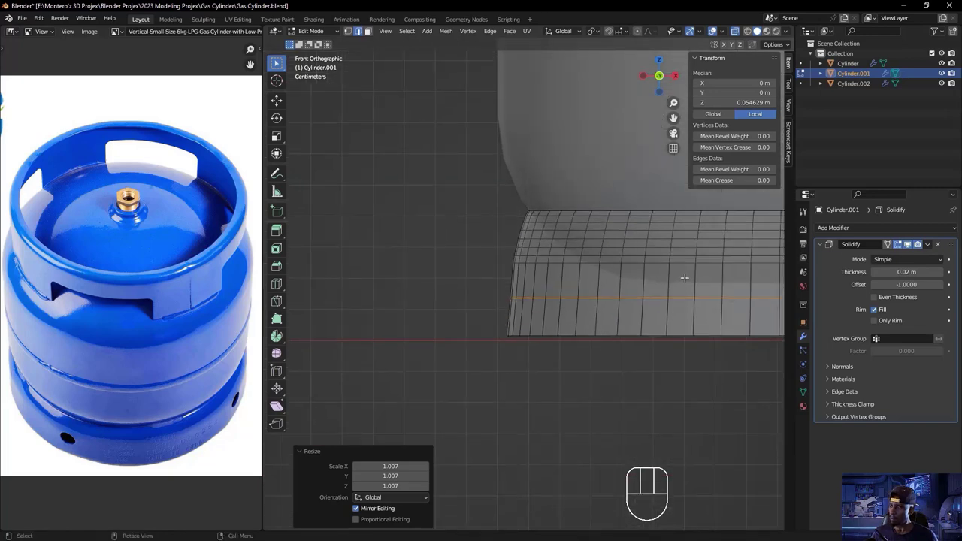
- In vertex selection mode with X-ray off, select the centre vertices of the moved loop at the ring's front and back
key(KP_Decimal)
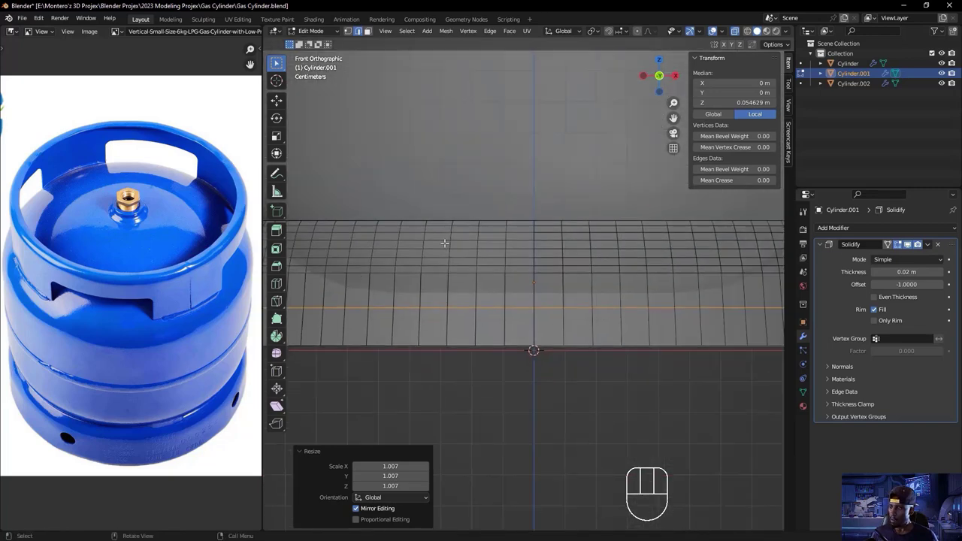
click(348, 31)
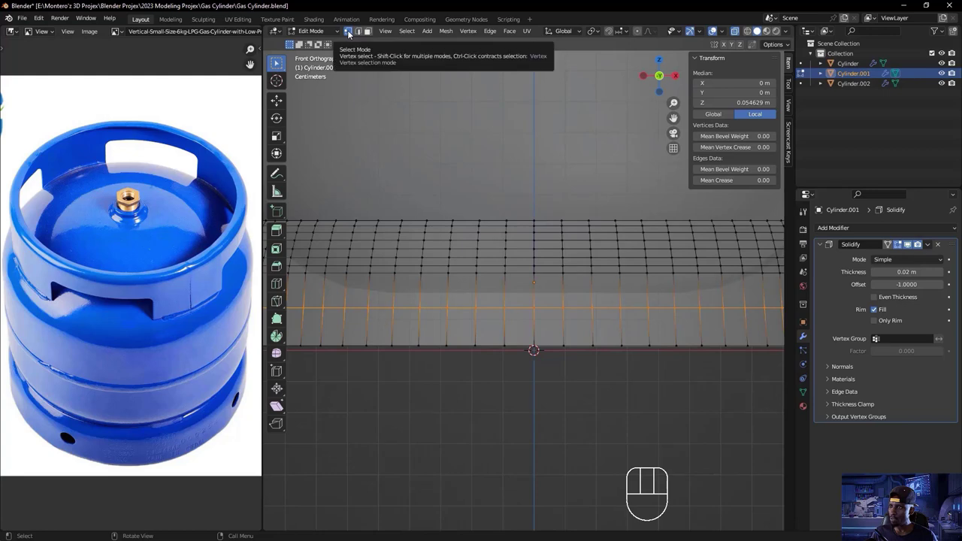
click(534, 308)
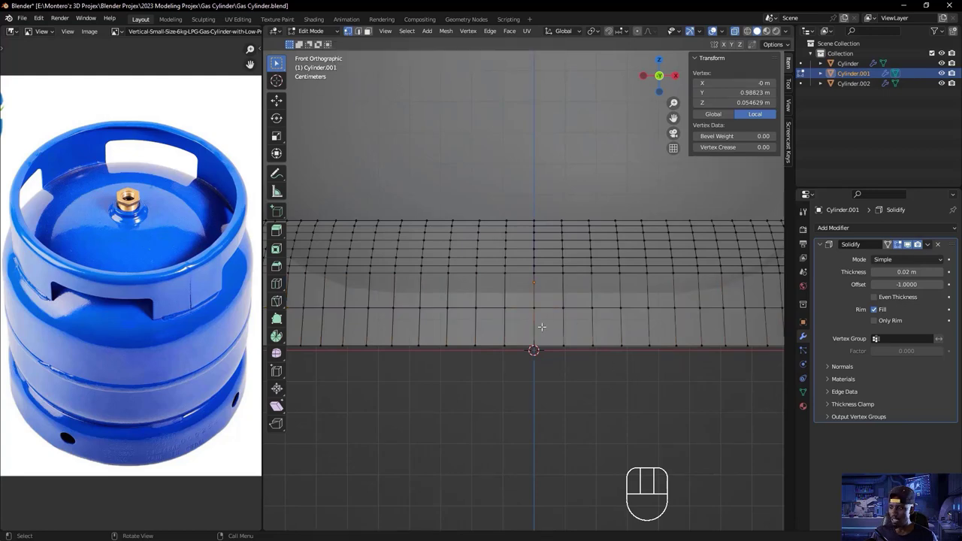
key(alt+z)
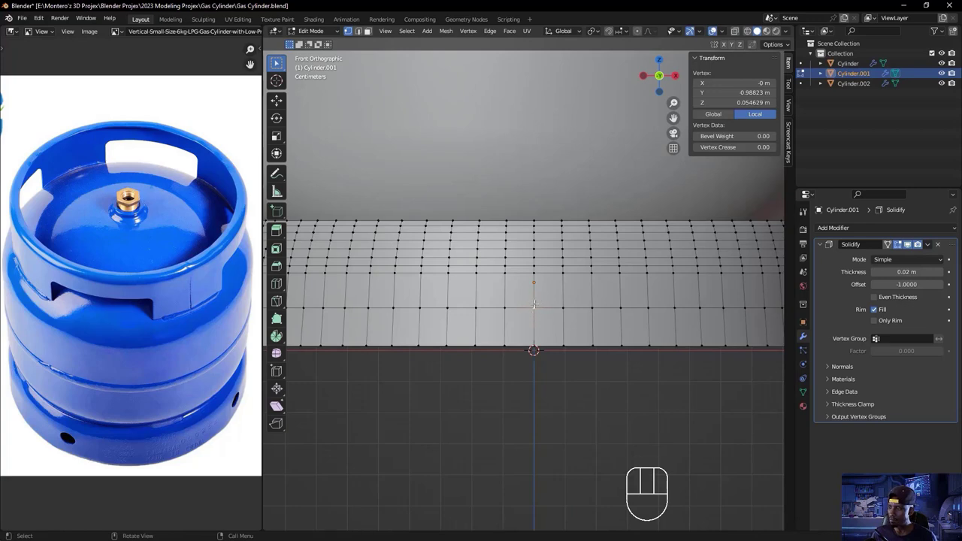
scroll(535, 307, down, 4)
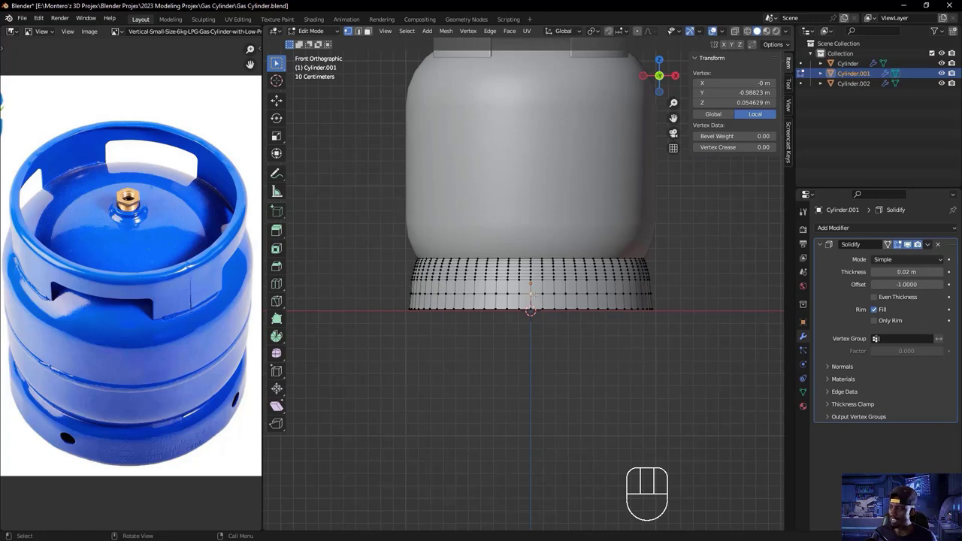
key(KP_9)
ctrl+middle_drag(532, 296, 551, 327)
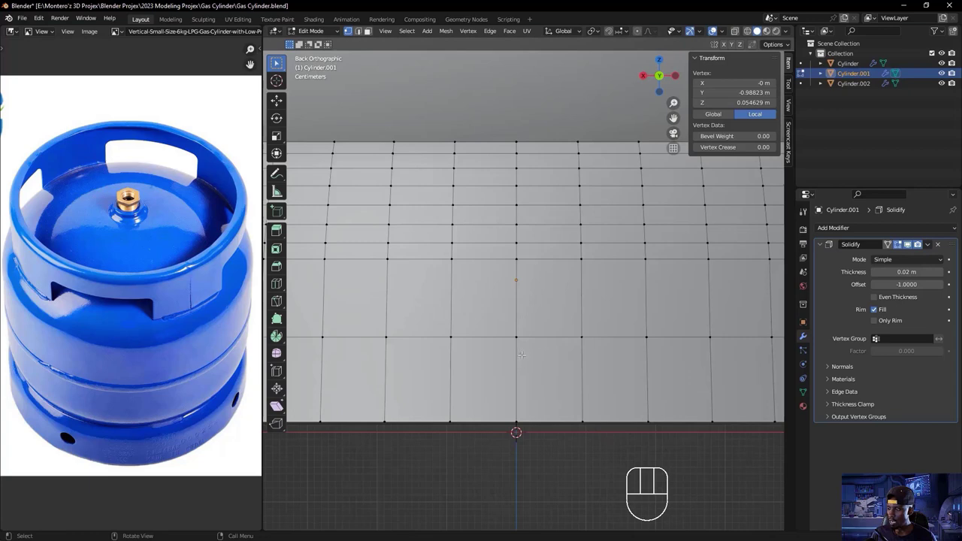
shift+click(515, 337)
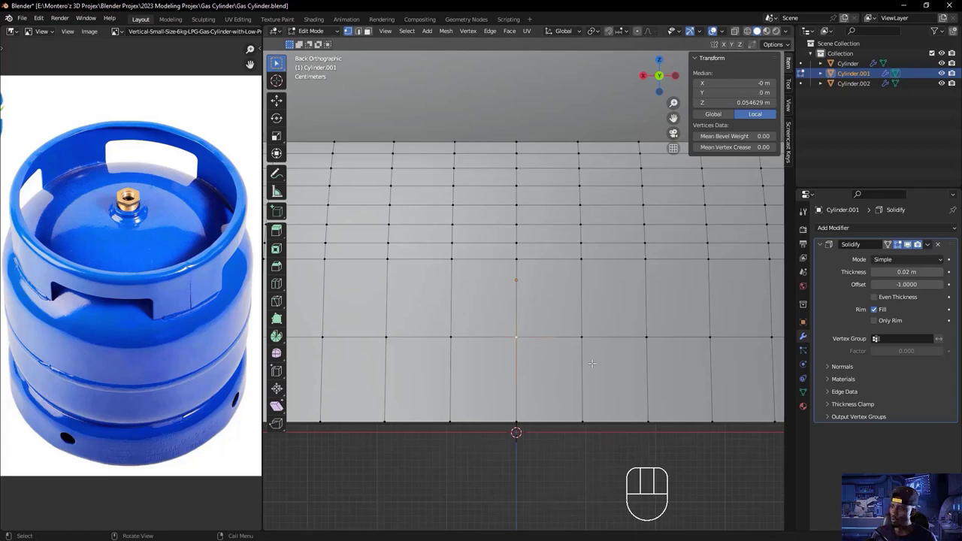
- Add the loop's centre vertices on the ring's right and left sides to the selection
key(KP_3)
scroll(591, 363, down, 4)
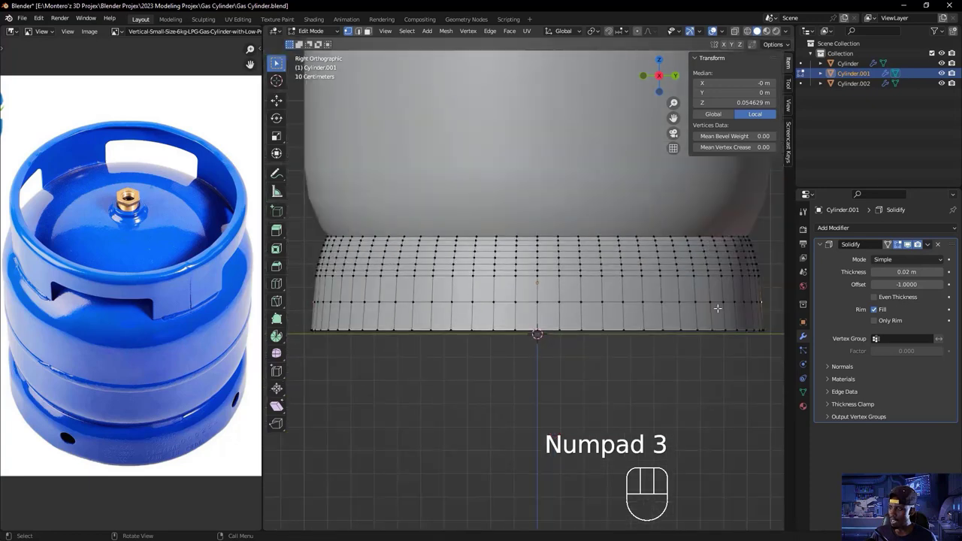
shift+click(536, 302)
key(KP_9)
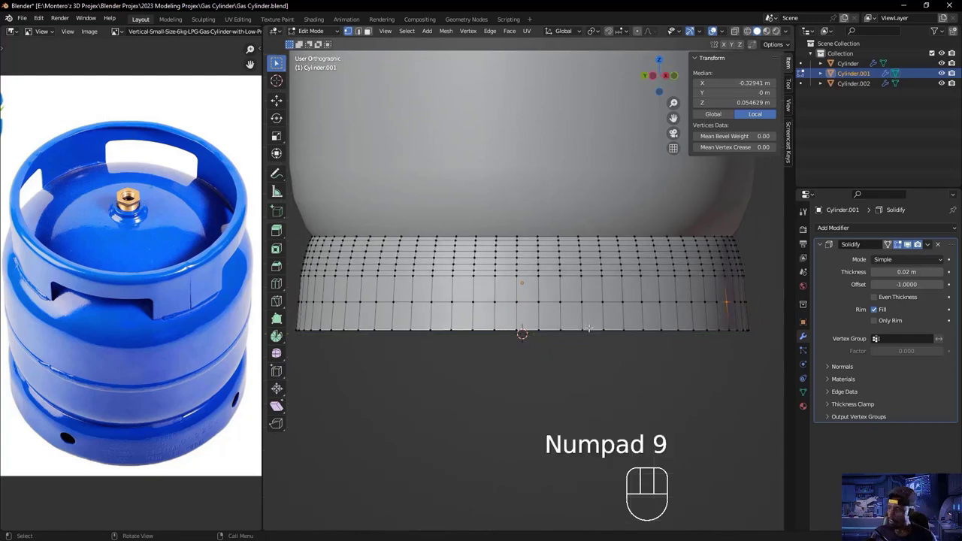
shift+click(519, 302)
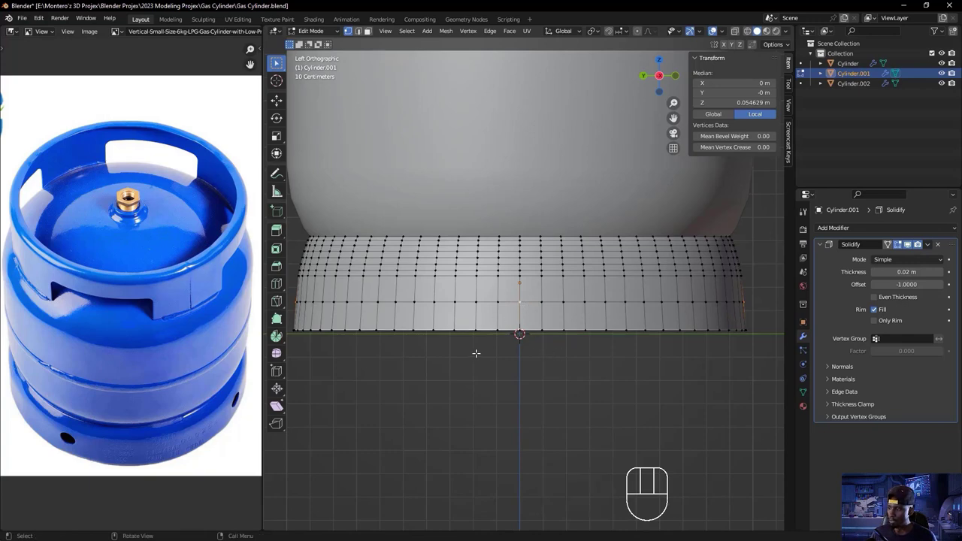
- Try a vertex bevel on the four selected vertices with one segment and a width of about 0.0567 m
scroll(543, 313, up, 1)
scroll(543, 310, up, 2)
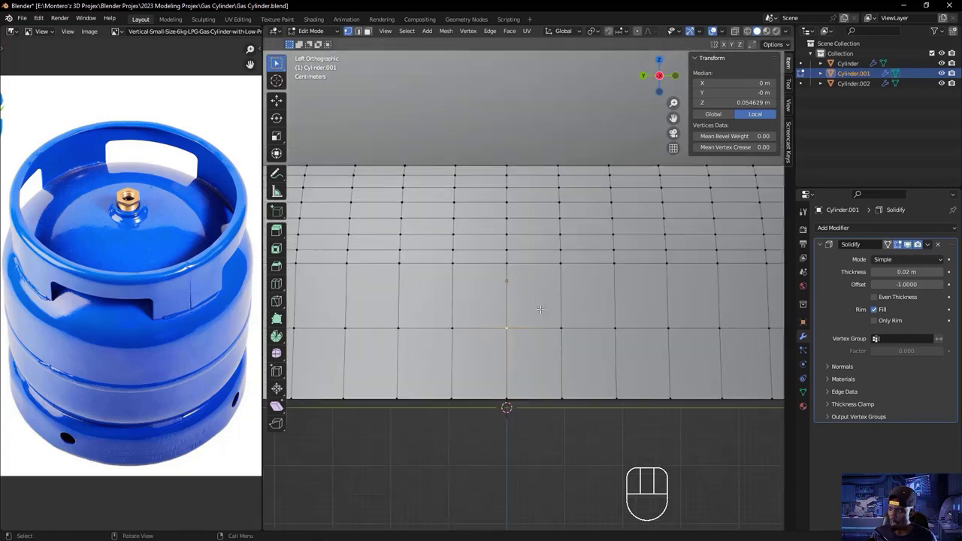
shift+middle_drag(535, 335, 565, 333)
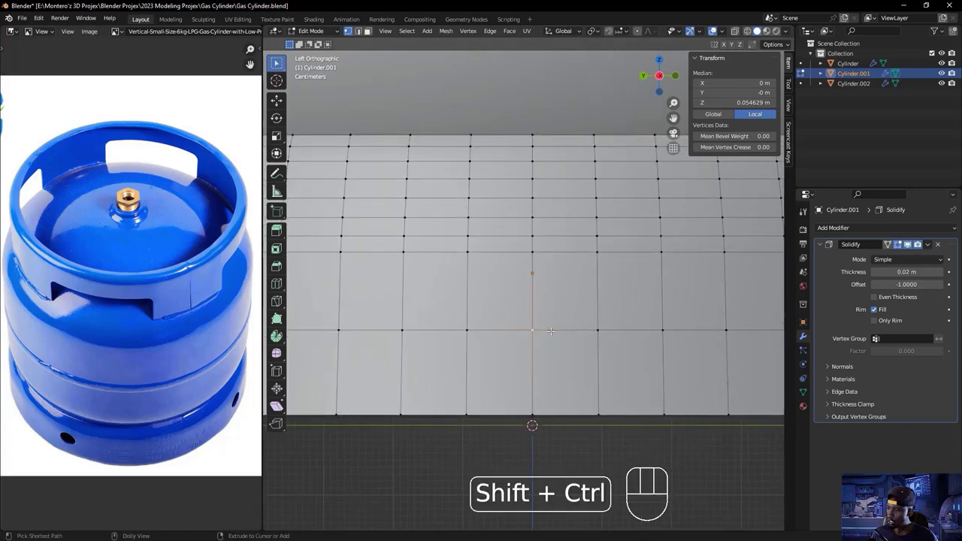
key(ctrl+shift+b)
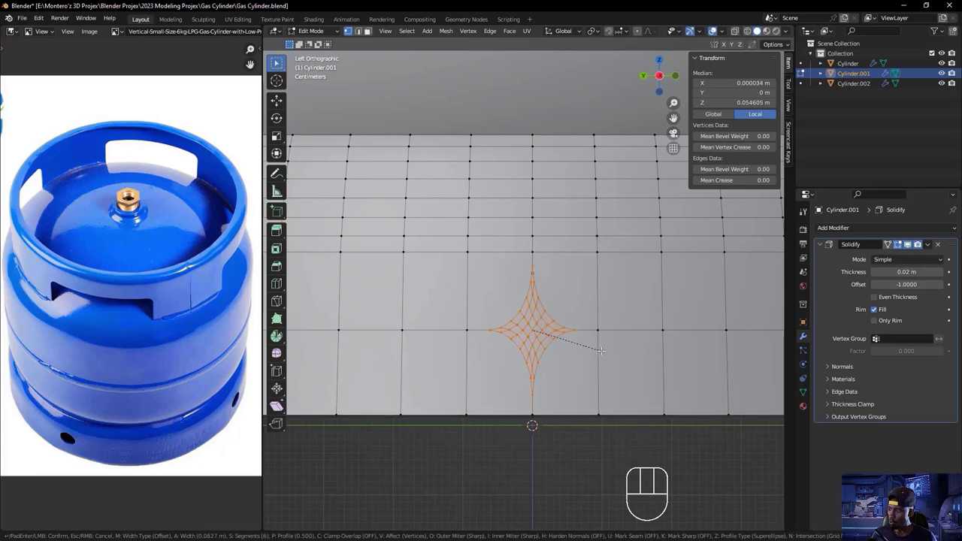
scroll(600, 351, down, 2)
scroll(600, 350, down, 3)
click(592, 348)
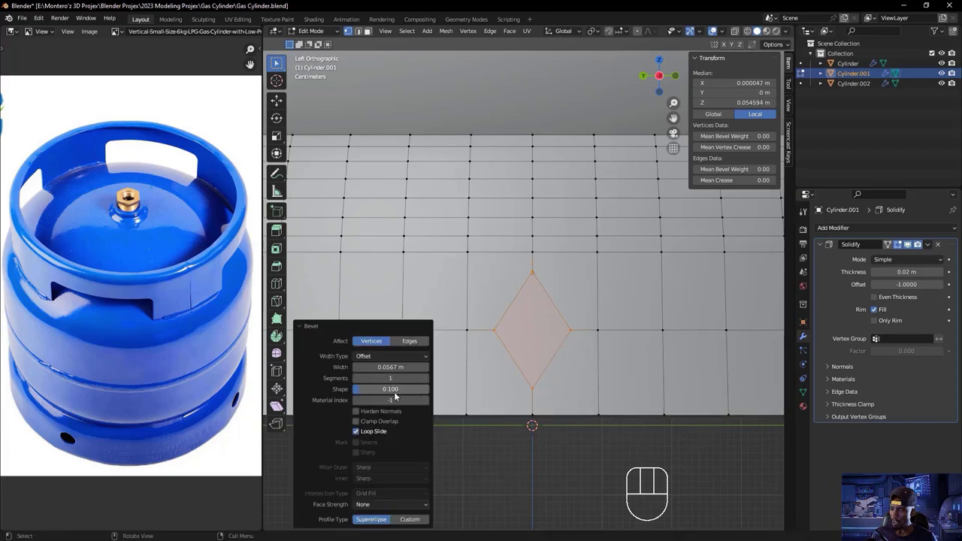
- Set the vertex bevel's shape to 0.1 and its segments to 4
click(387, 387)
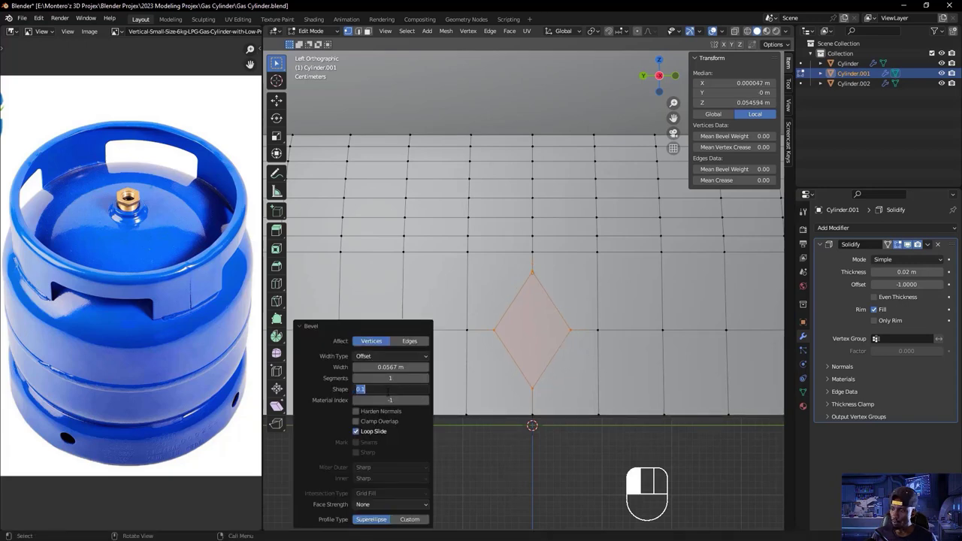
text(0.1)
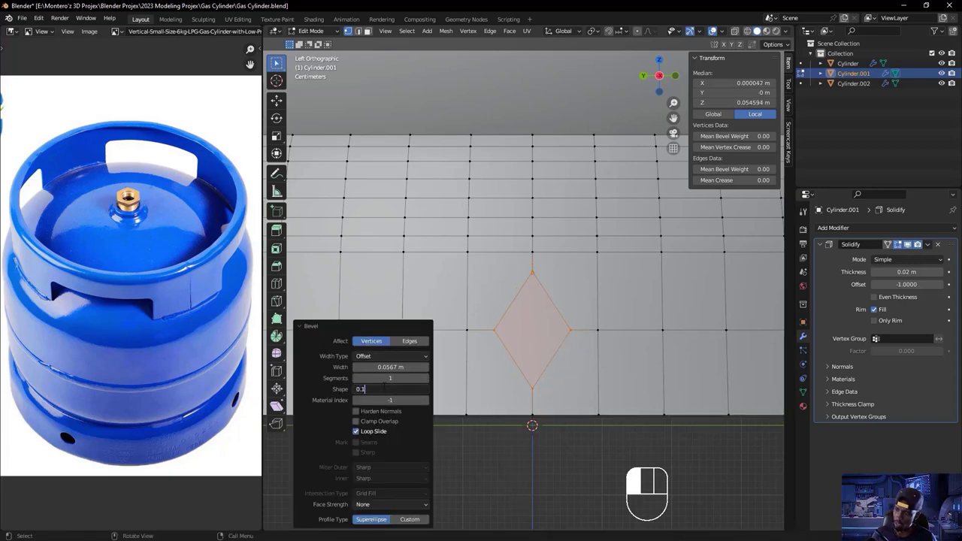
key(Return)
click(389, 377)
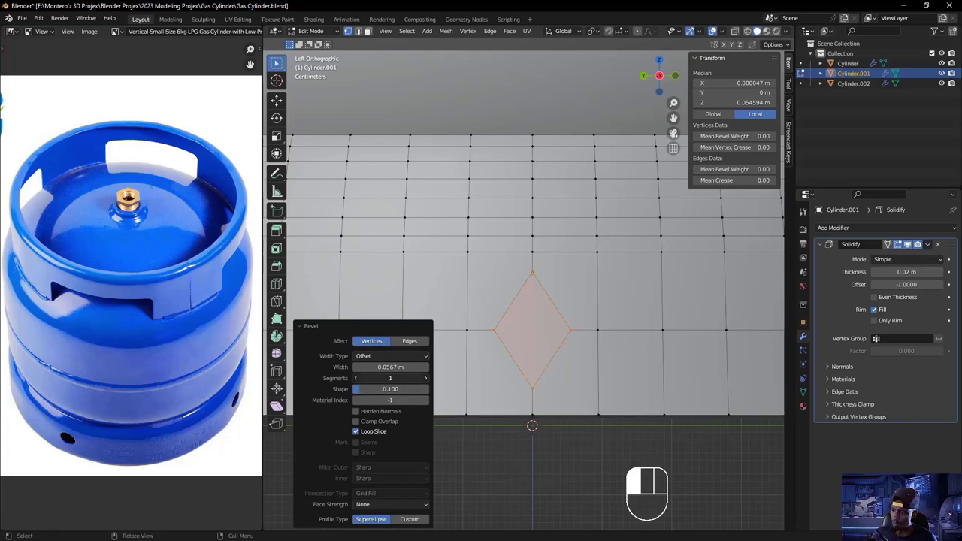
mouse_move(390, 377)
mouse_down()
mouse_move(415, 377)
mouse_move(401, 383)
mouse_up()
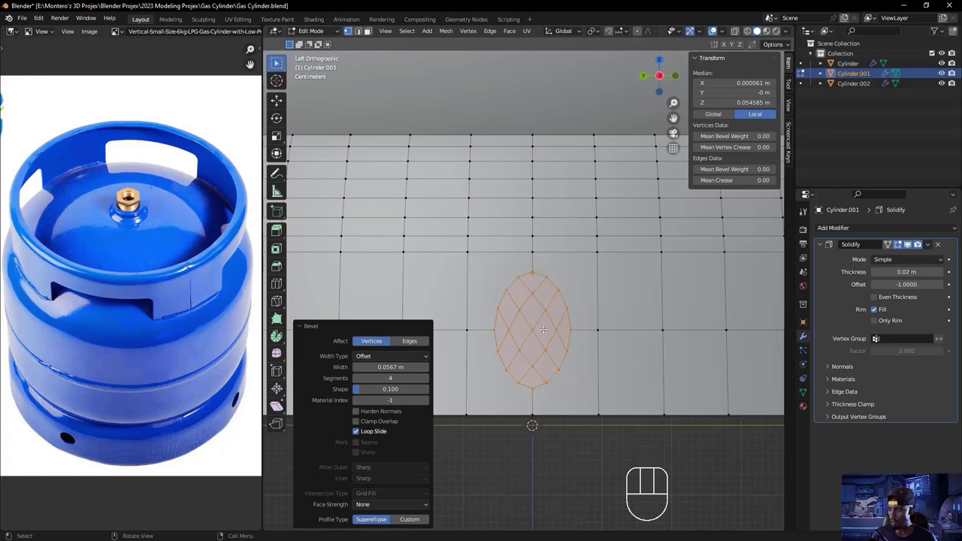
- Undo the vertex bevel and apply the base ring's location, rotation and scale in Object Mode
key(ctrl)
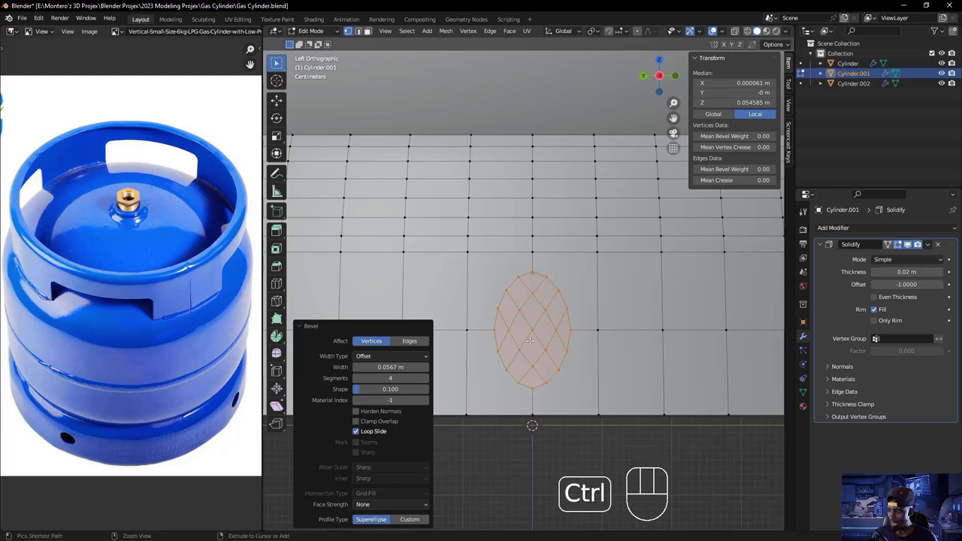
key(ctrl+z)
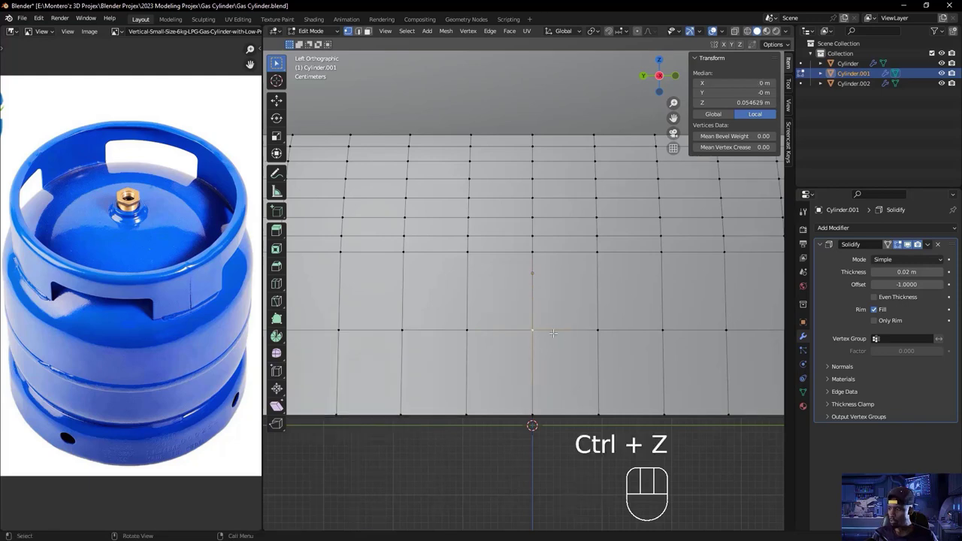
key(Tab)
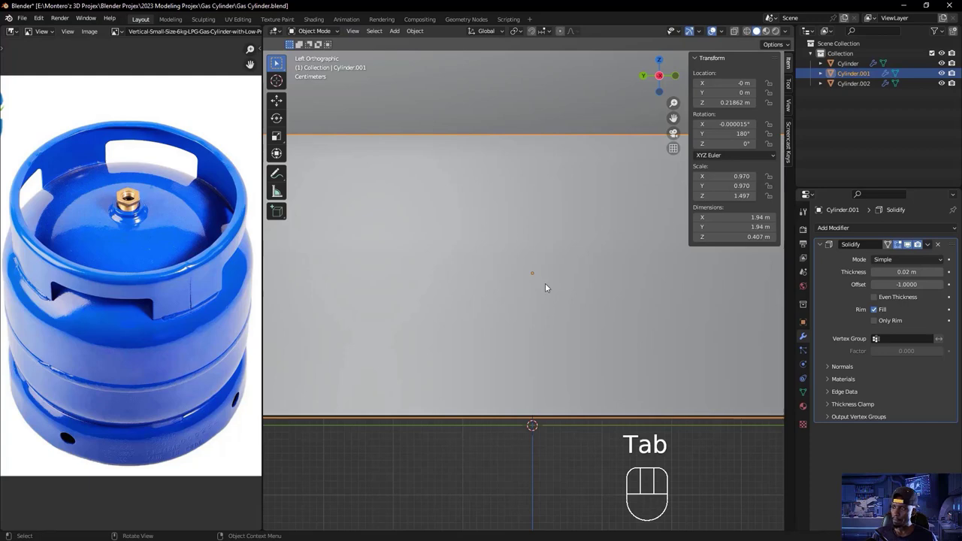
scroll(544, 284, down, 4)
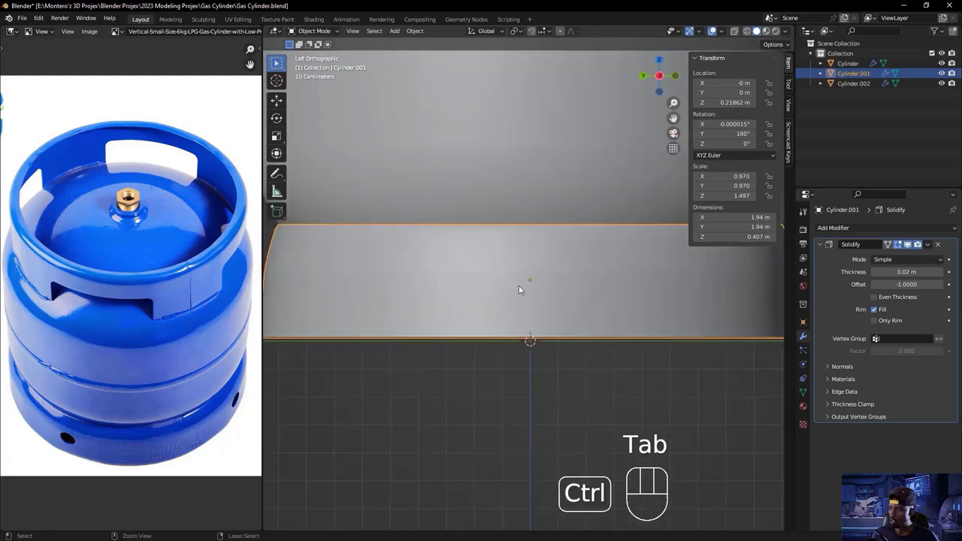
key(ctrl+a)
click(470, 315)
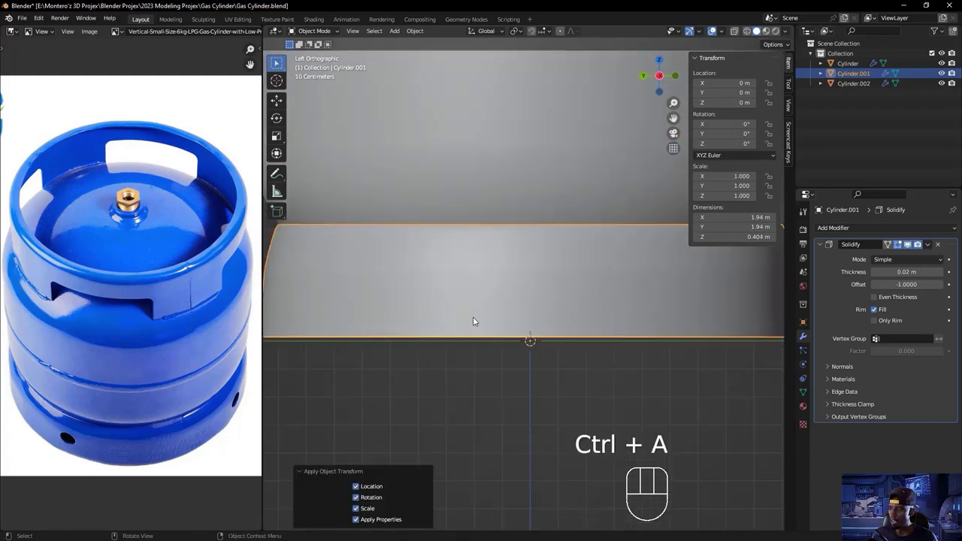
key(ctrl)
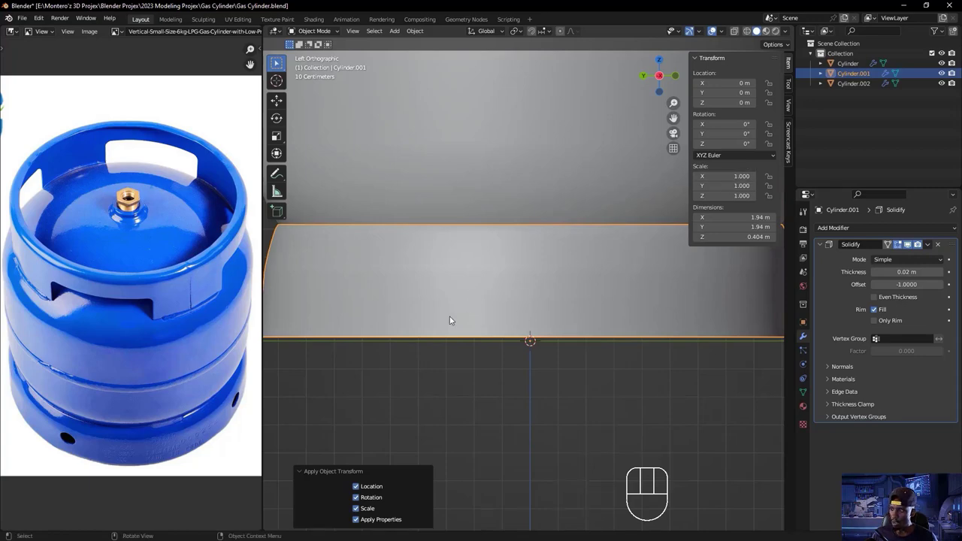
- Vertex-bevel the four selected base ring vertices into round patches about 0.0695 m wide, with 4 segments and shape 0.1
key(Tab)
scroll(553, 310, up, 2)
scroll(553, 311, up, 2)
shift+middle_drag(553, 311, 528, 299)
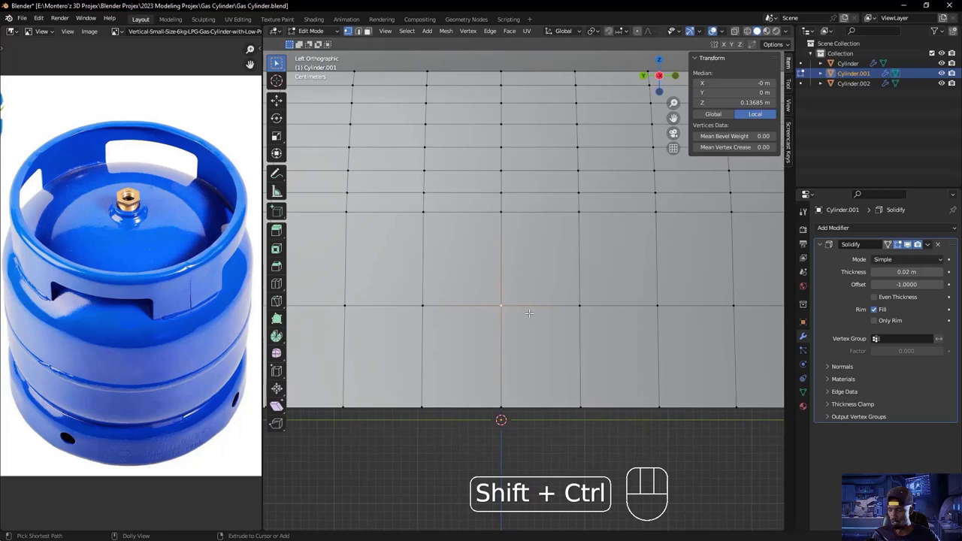
key(ctrl+shift+b)
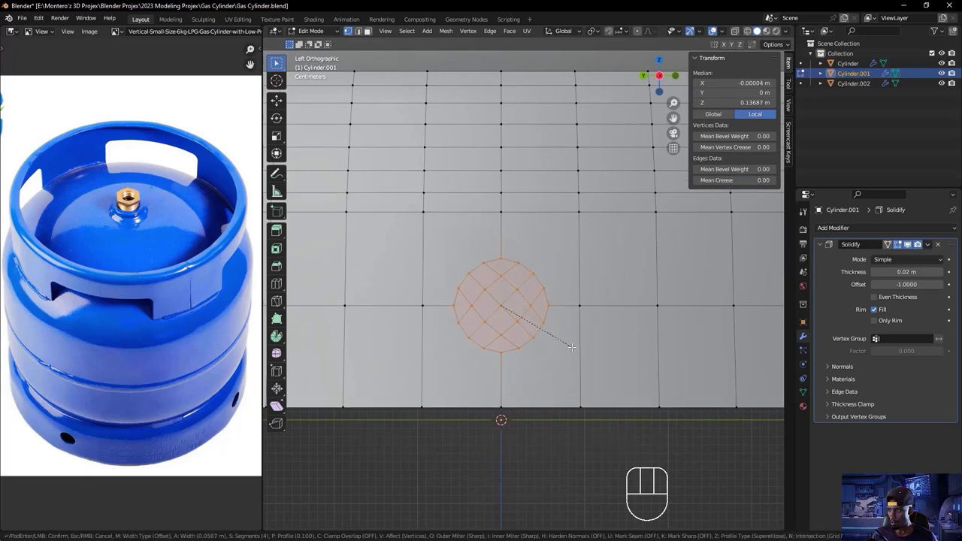
click(574, 350)
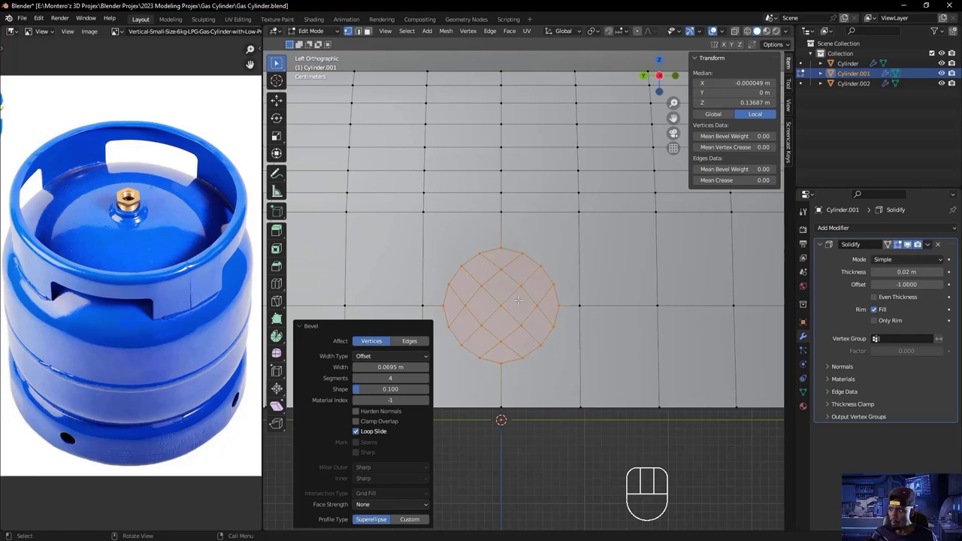
- Delete the four selected round patches on the base ring to open the holes, and return to Object Mode with nothing selected
scroll(511, 293, down, 7)
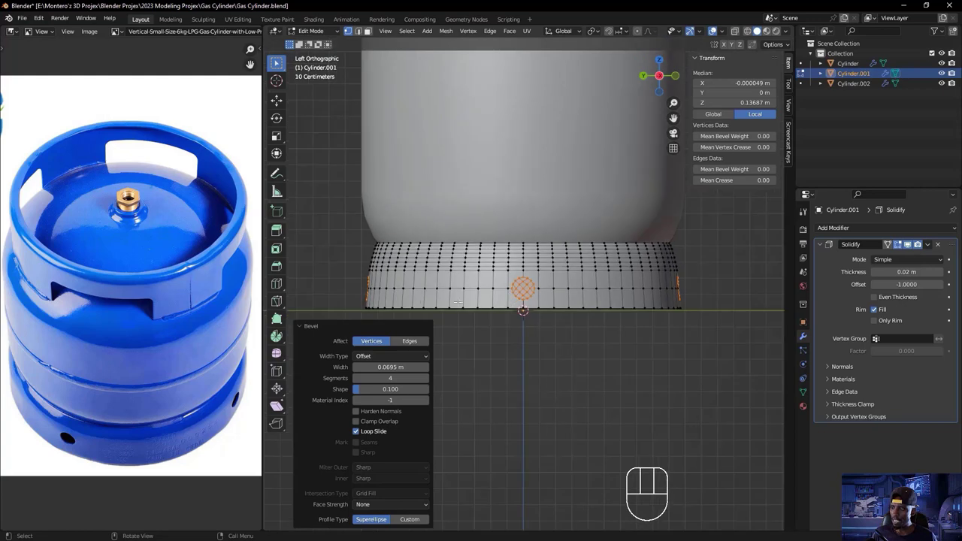
middle_drag(445, 297, 544, 335)
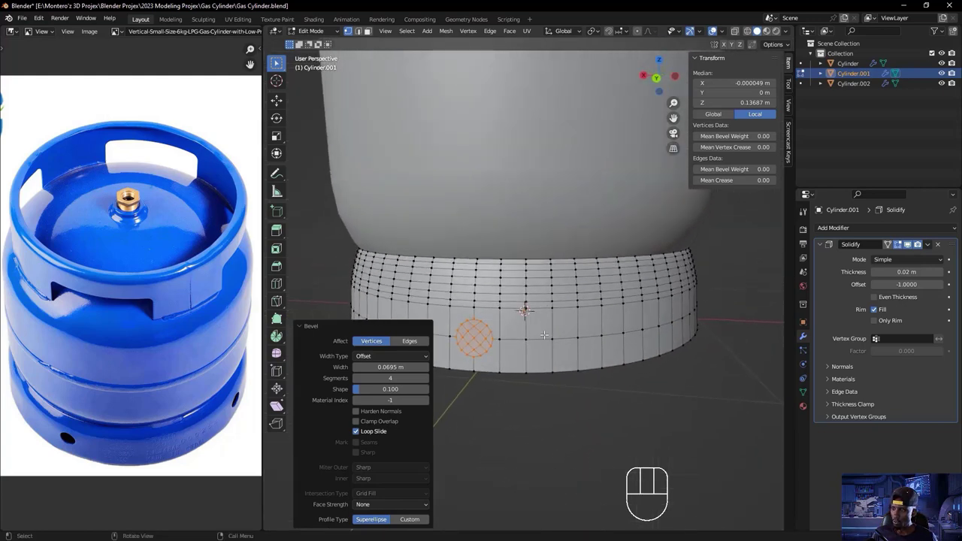
key(Delete)
click(543, 335)
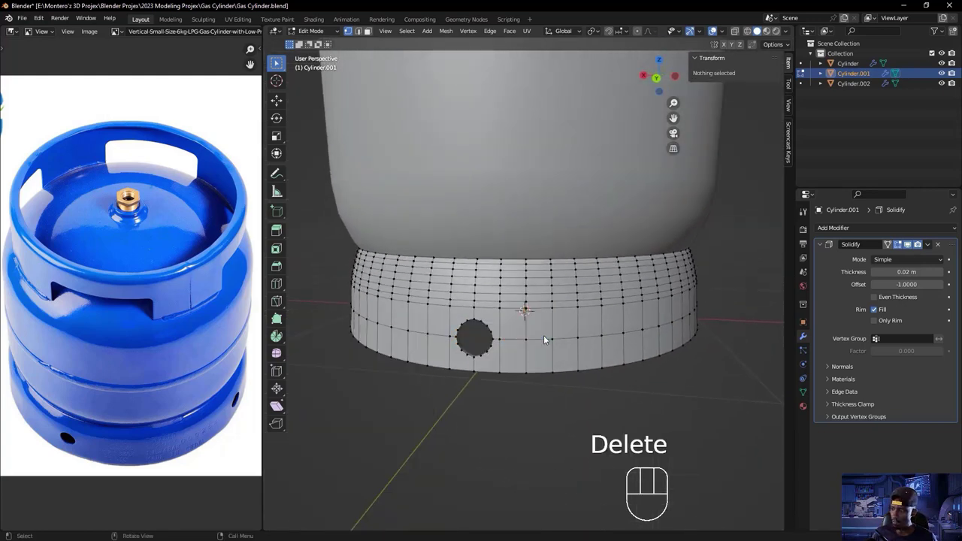
middle_drag(492, 341, 582, 363)
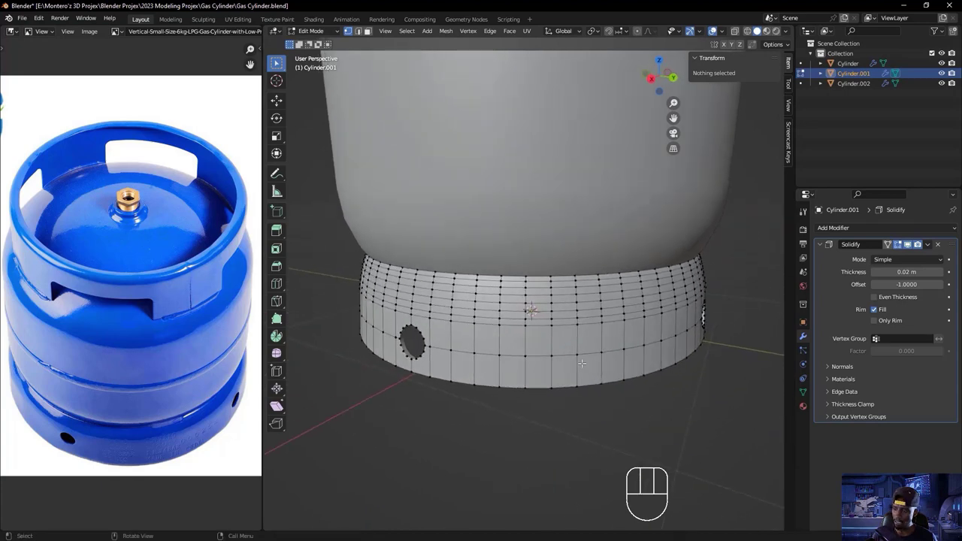
key(Tab)
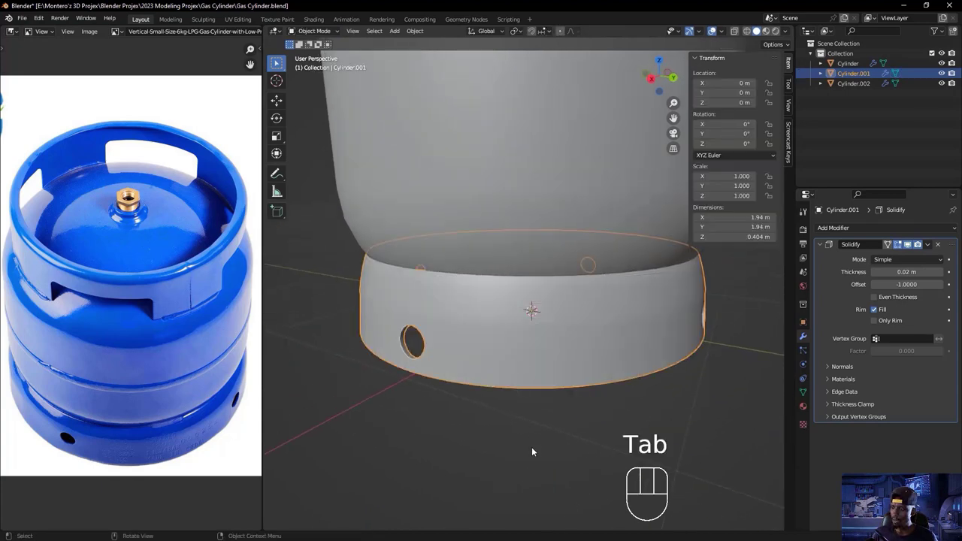
click(520, 417)
scroll(511, 397, down, 4)
middle_drag(541, 390, 442, 388)
- In front view with X-ray on, move the base ring's hole vertices and the edge loop through them up about 0.028 m along Z
click(562, 300)
key(Tab)
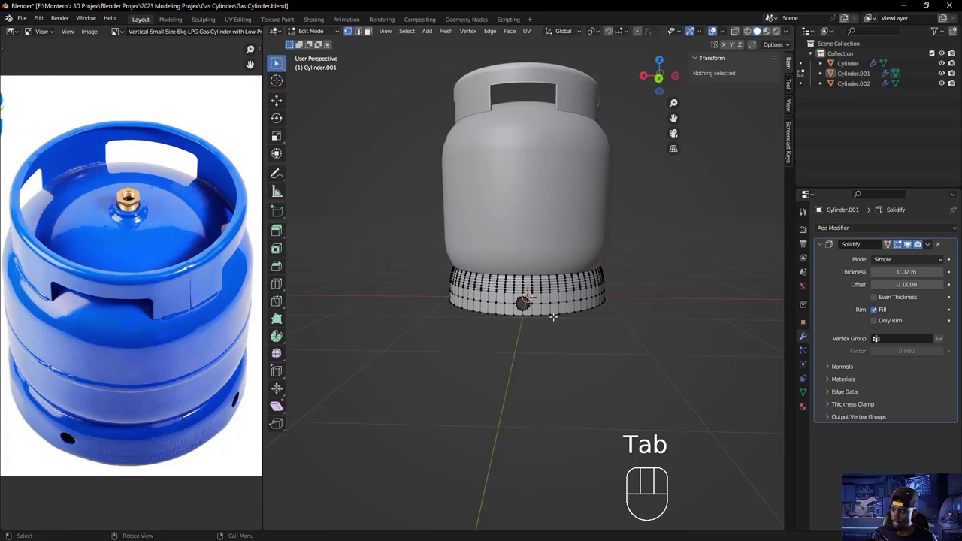
key(KP_1)
scroll(541, 295, up, 5)
key(alt+z)
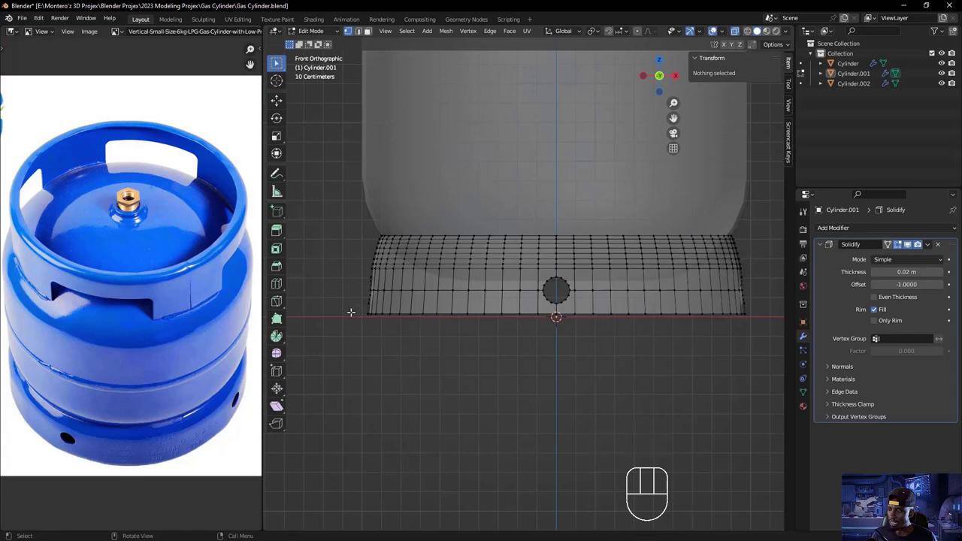
drag(349, 310, 761, 272)
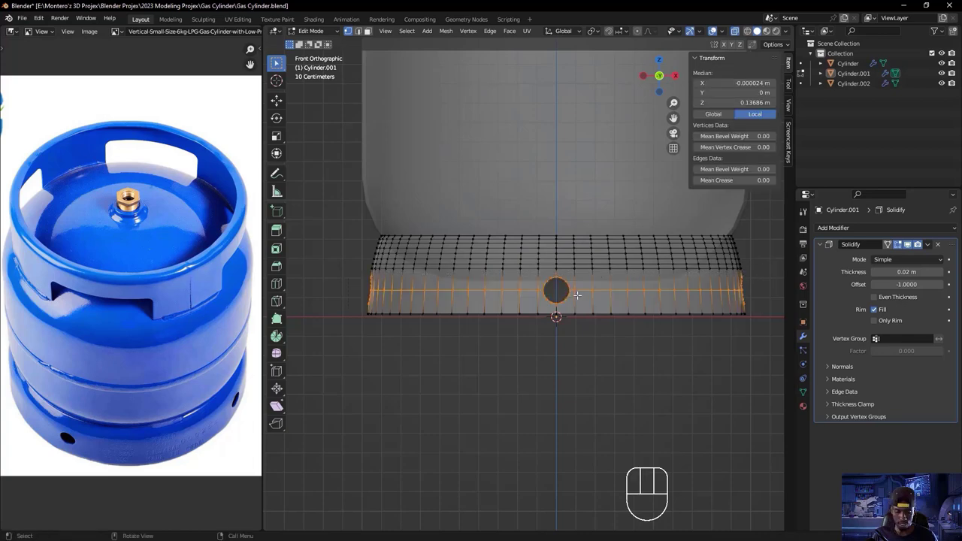
key(g)
key(z)
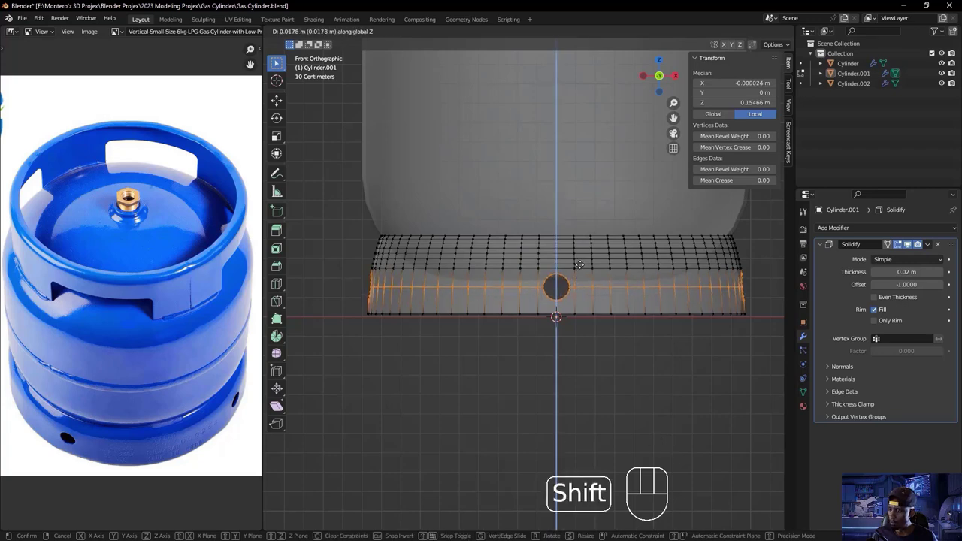
click(554, 314)
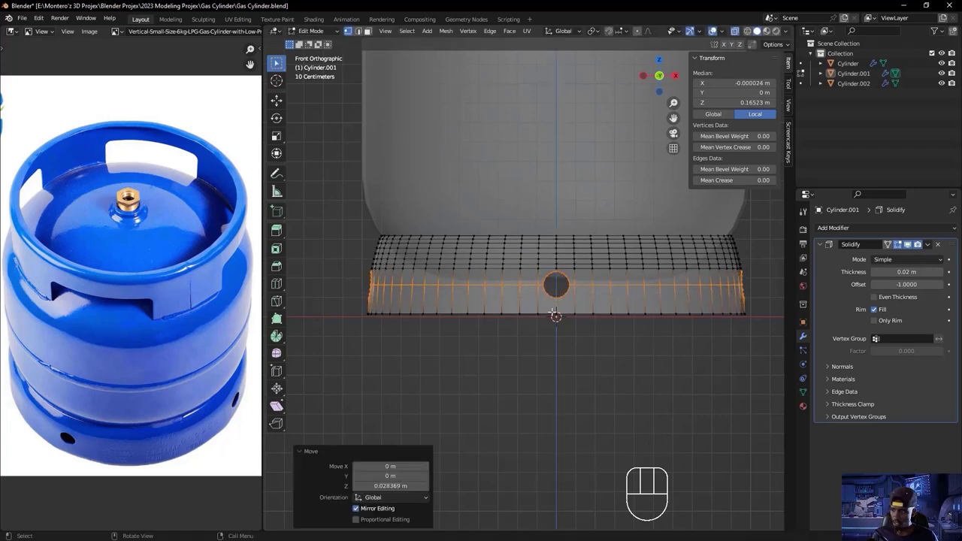
- Return to Object Mode and turn X-ray off
key(Tab)
mouse_move(552, 311)
middle_down()
mouse_move(515, 292)
mouse_move(551, 305)
middle_up()
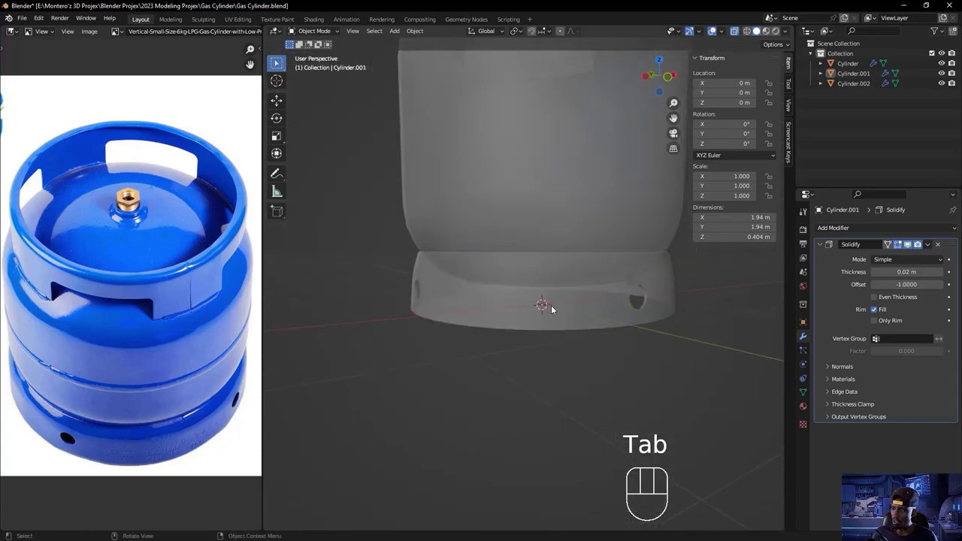
key(Tab)
key(Tab)
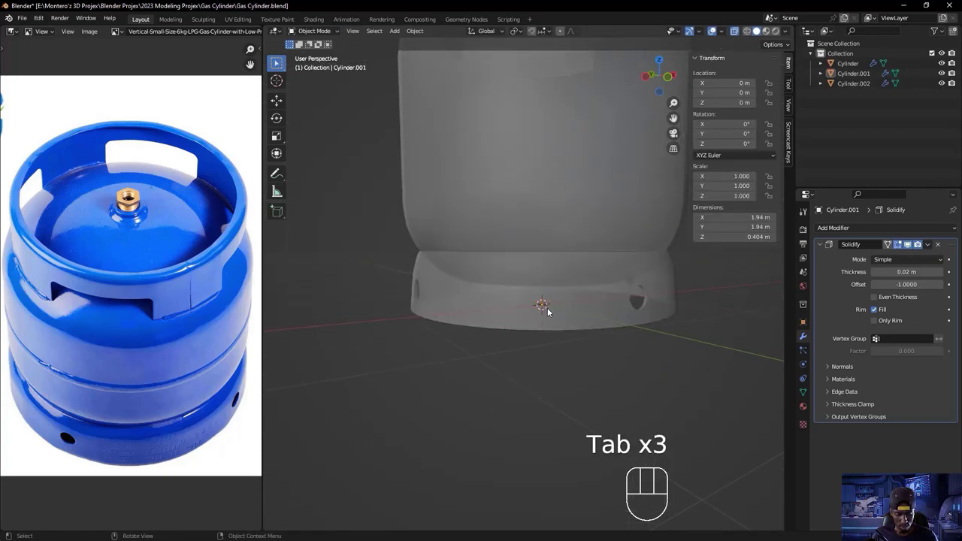
key(alt+z)
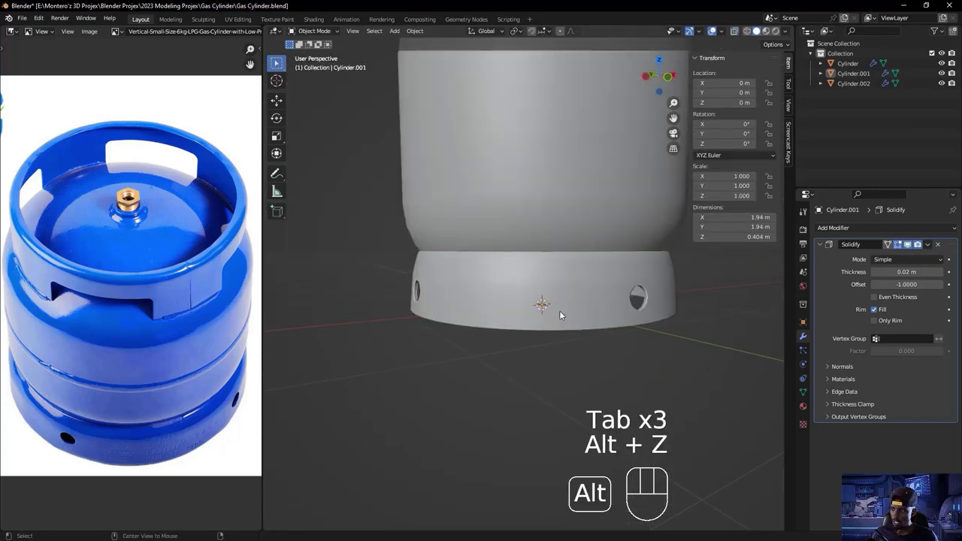
- Inset the round top face of the cylinder body by about 0.355 m to leave a small central disc
scroll(552, 319, down, 3)
middle_drag(547, 330, 583, 338)
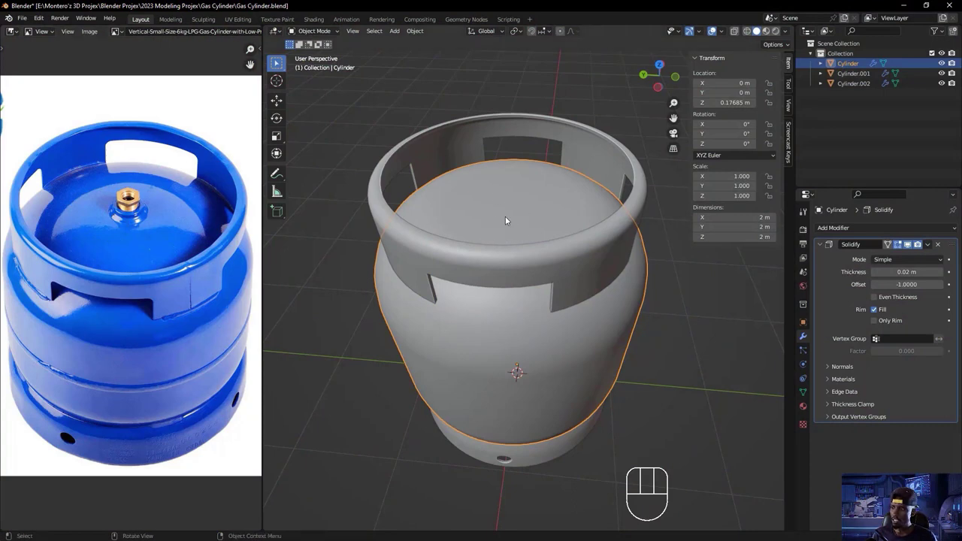
key(Tab)
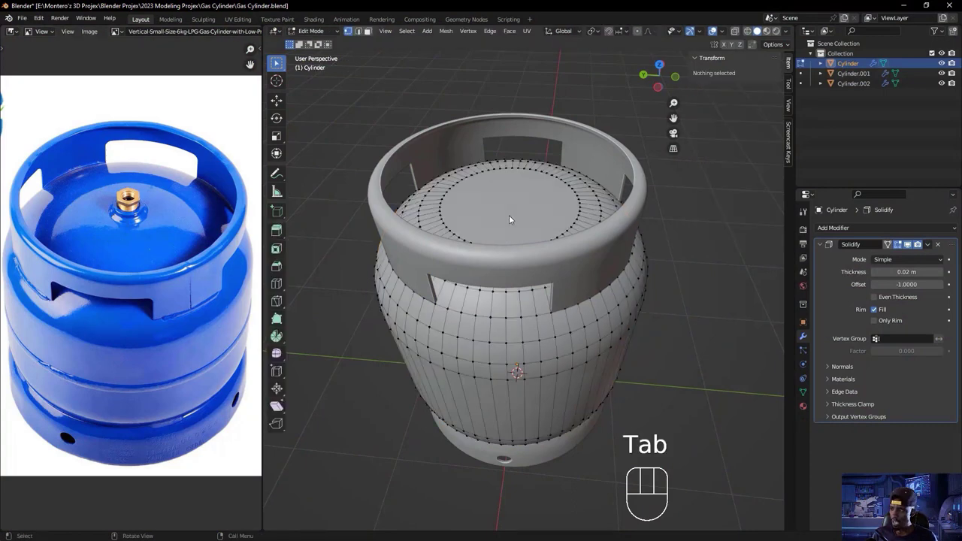
key(2)
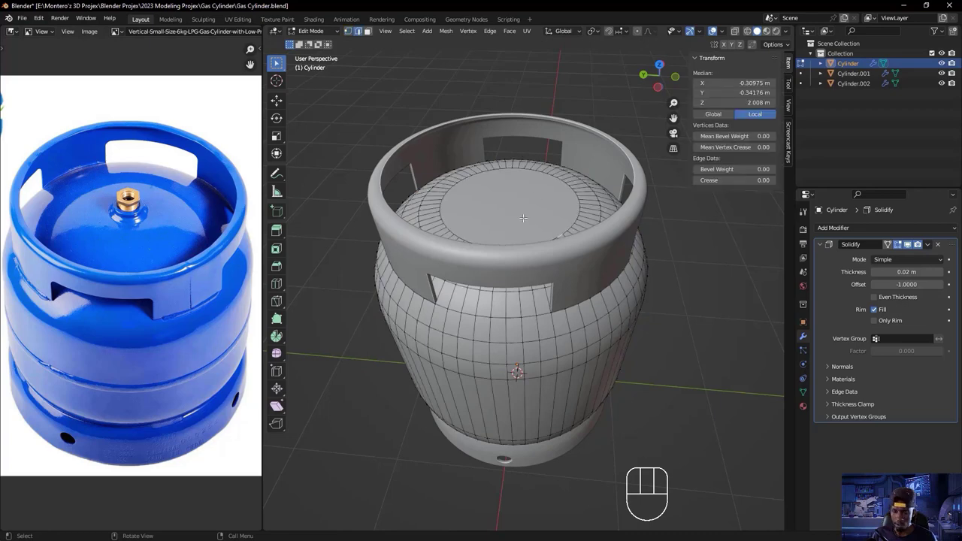
click(504, 208)
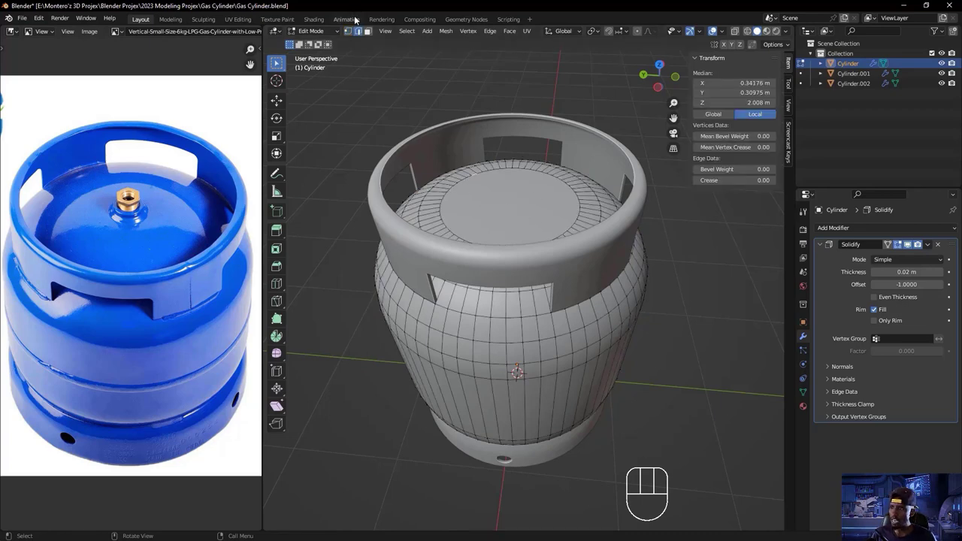
click(367, 31)
click(490, 191)
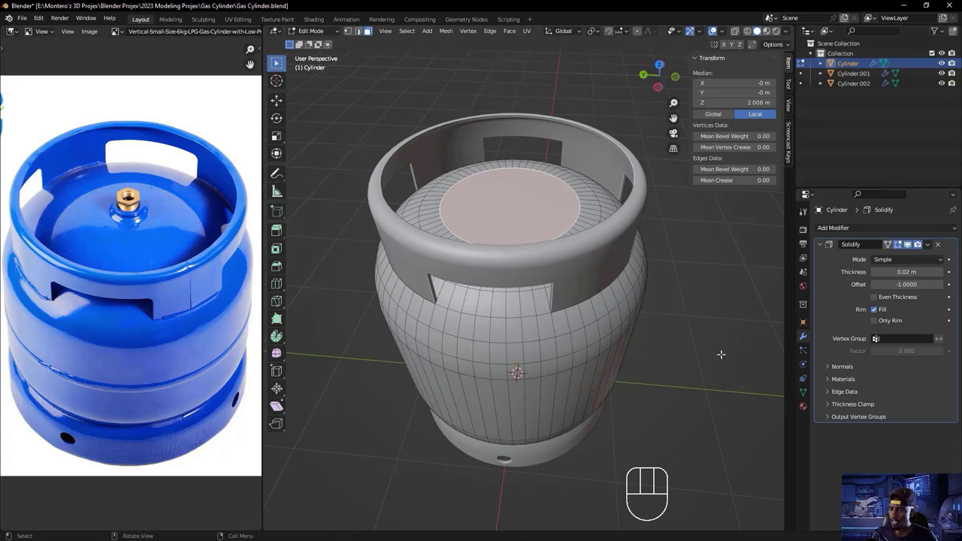
key(i)
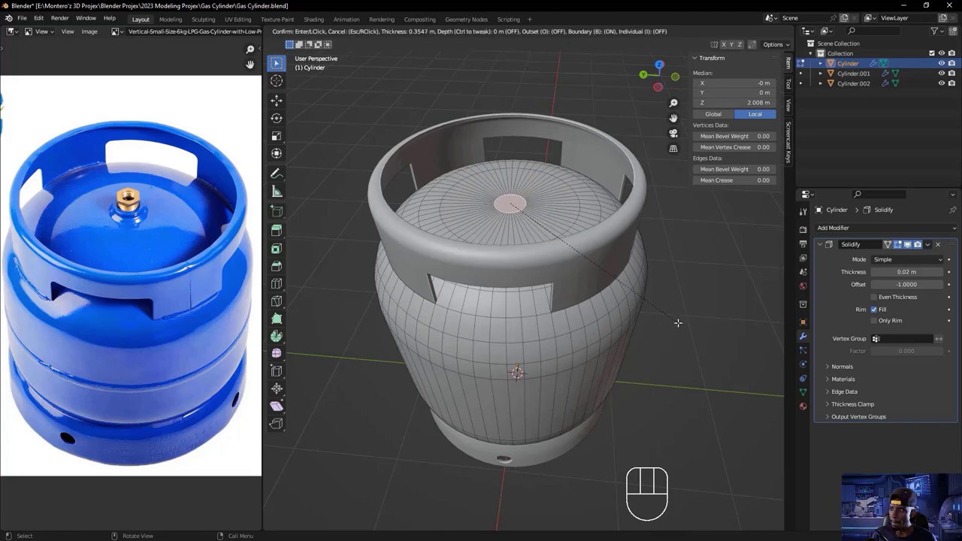
click(675, 321)
- Inset the central disc by about 0.022 m and raise the inner face about 0.022 m along Z to form a sloped collar
ctrl+middle_drag(588, 274, 589, 236)
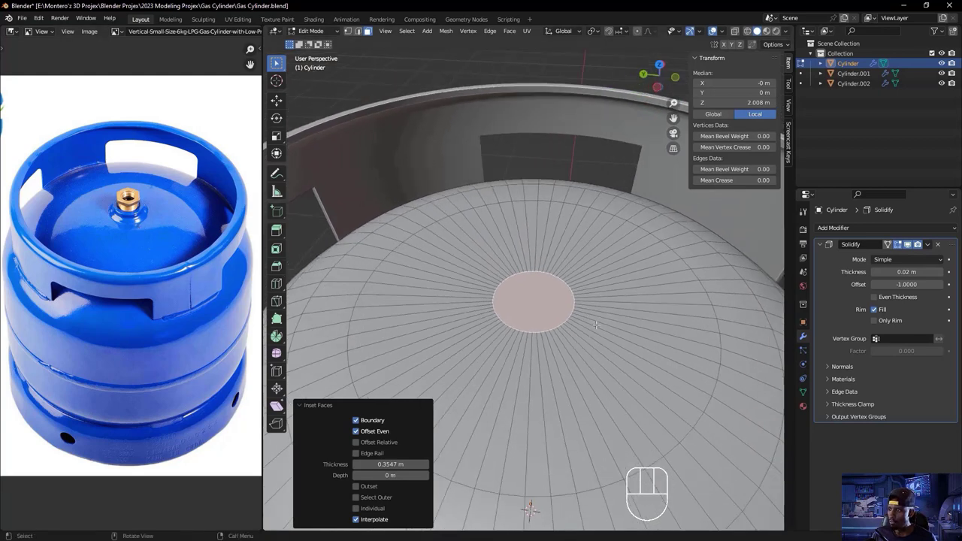
key(i)
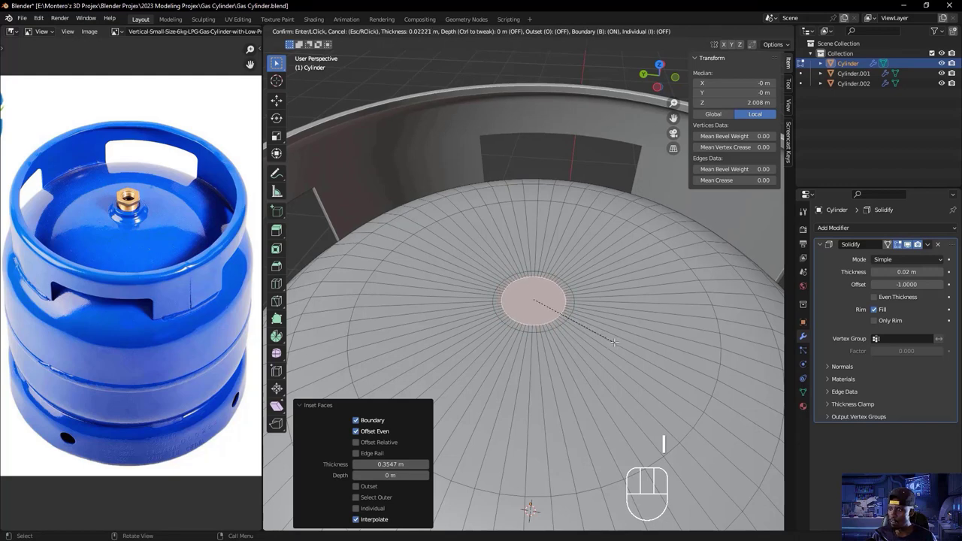
click(618, 343)
middle_drag(617, 343, 544, 185)
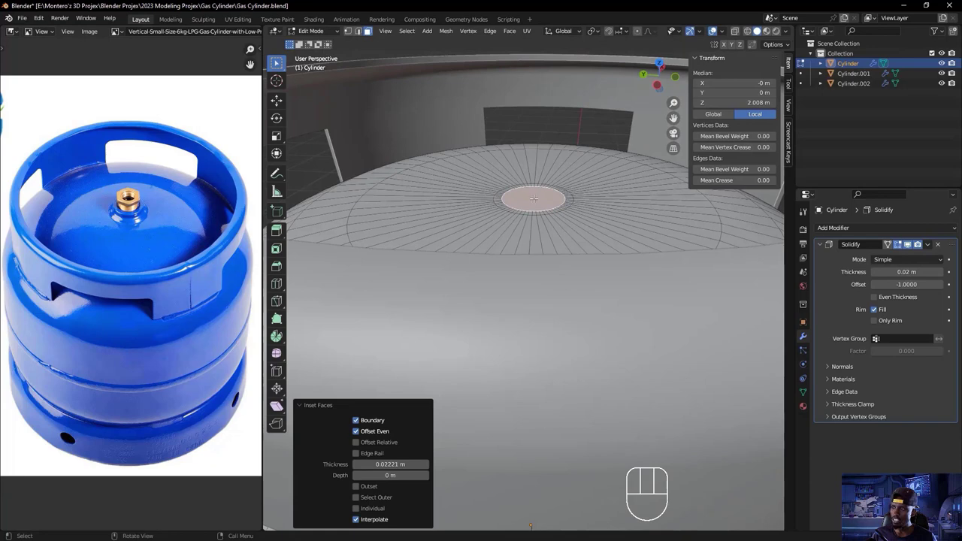
key(g)
key(z)
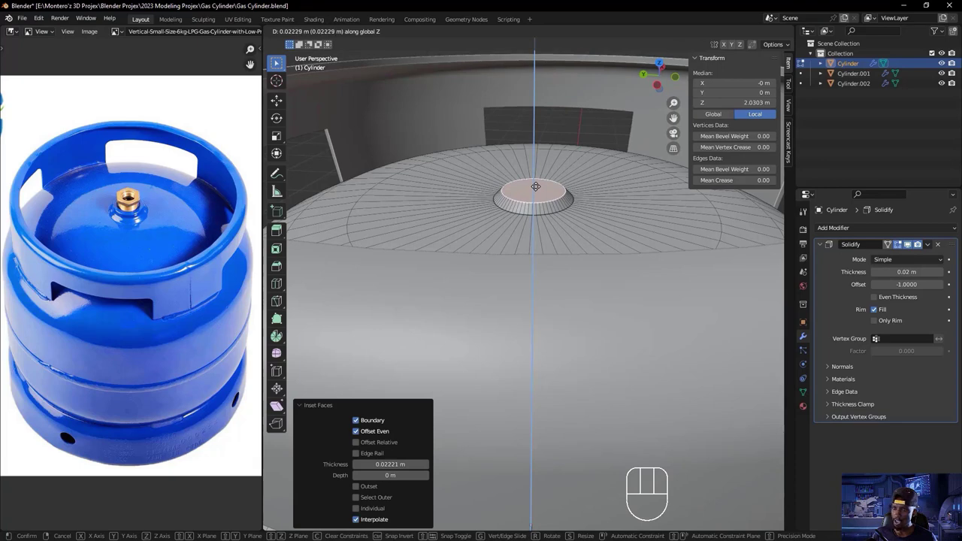
click(535, 186)
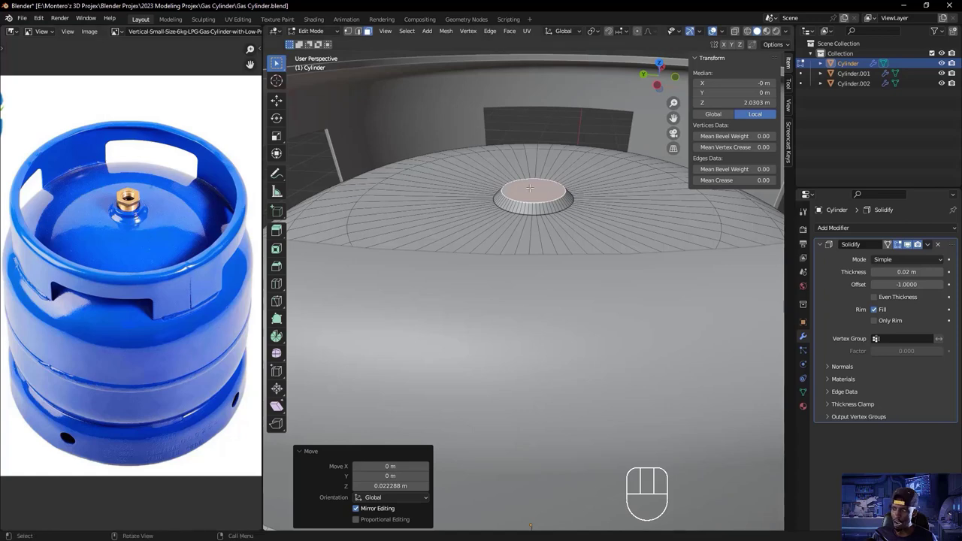
- Extrude the collar's top face up about 0.026 m and inset it by about 0.020 m
key(e)
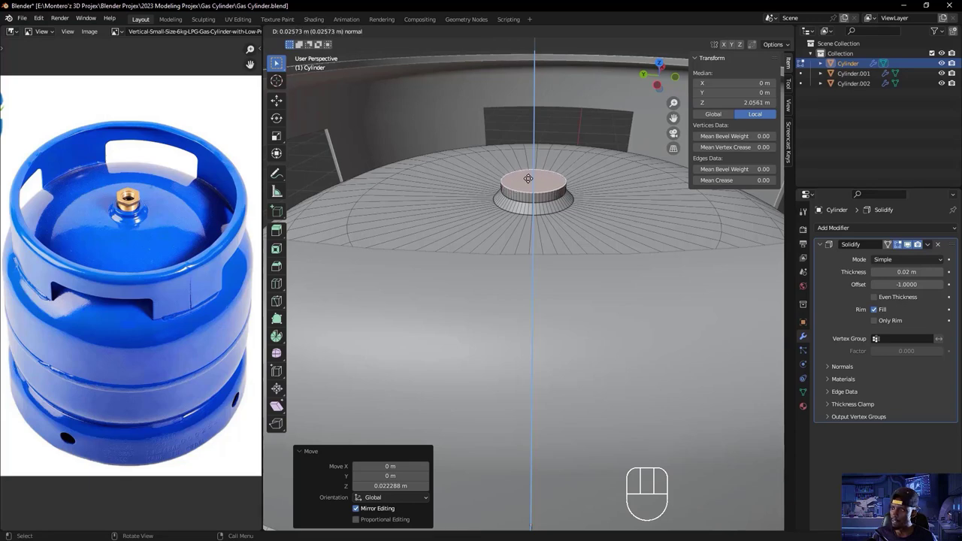
click(528, 178)
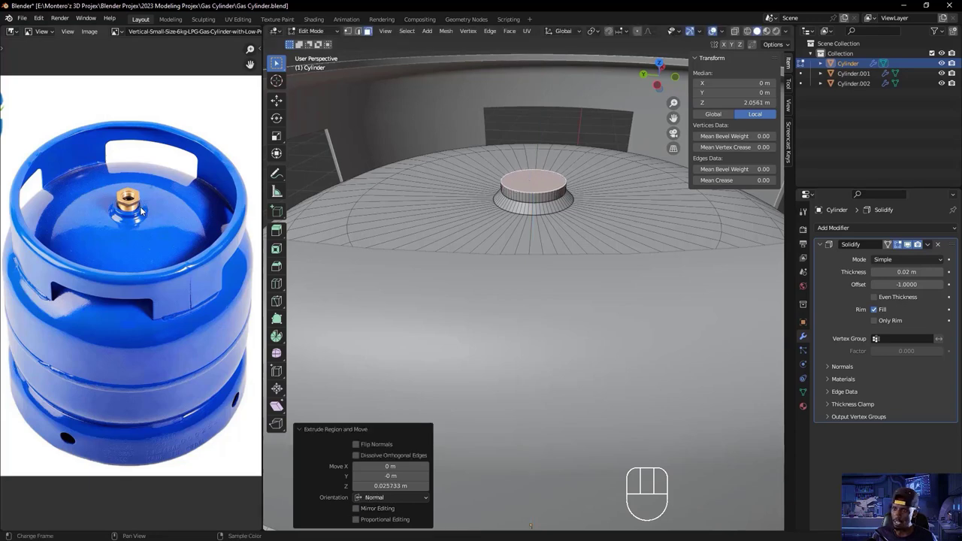
key(i)
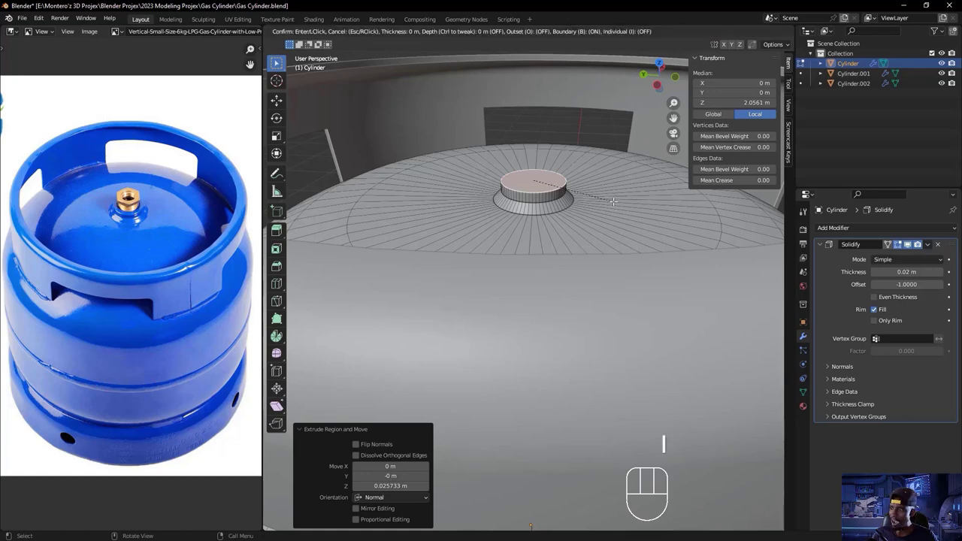
click(605, 199)
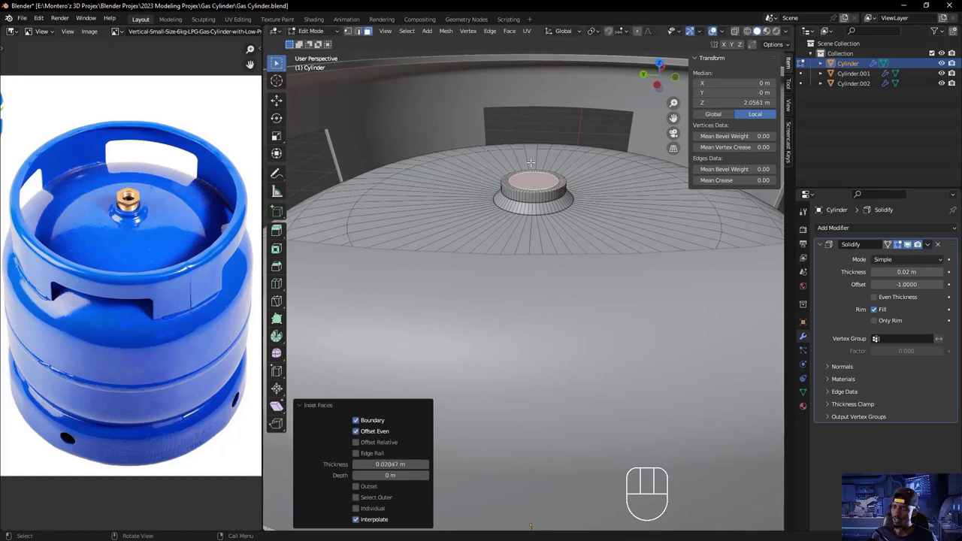
- Extrude the inner face about 0.14 m down into the body and delete it to leave the valve neck open
key(e)
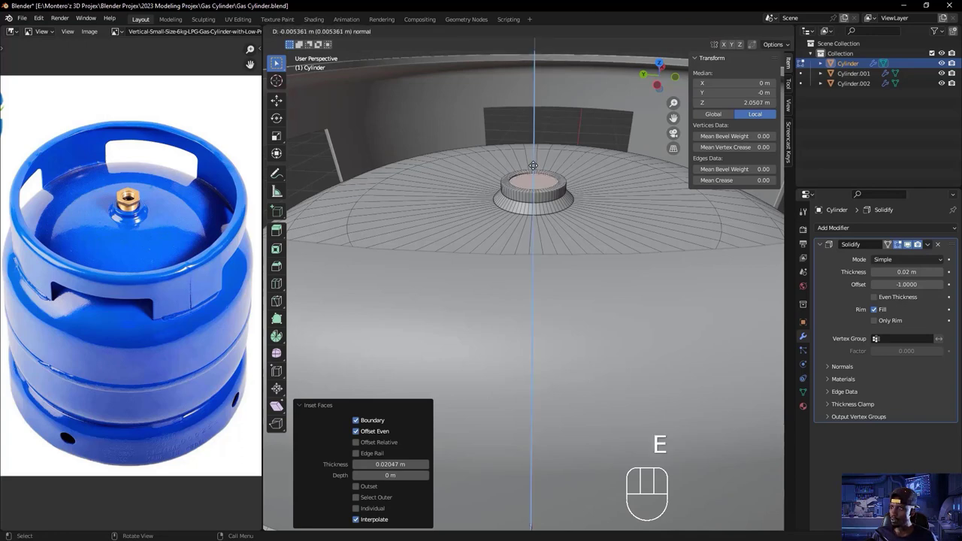
click(535, 212)
middle_drag(575, 184, 511, 352)
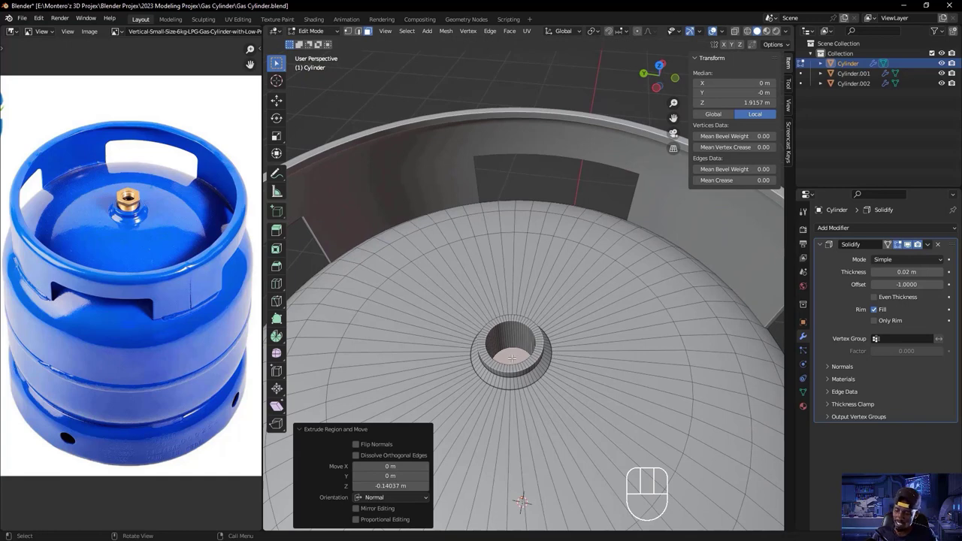
key(Delete)
click(511, 358)
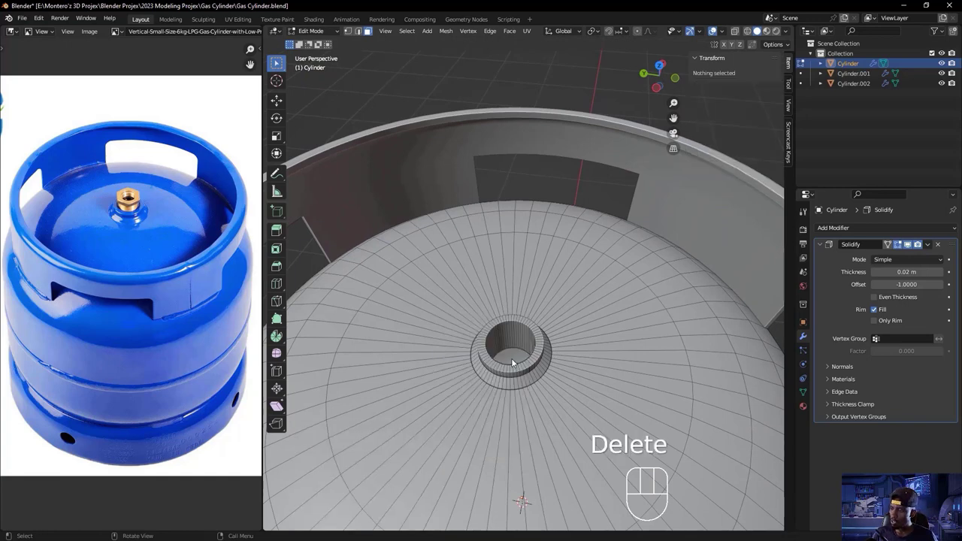
middle_drag(519, 357, 524, 297)
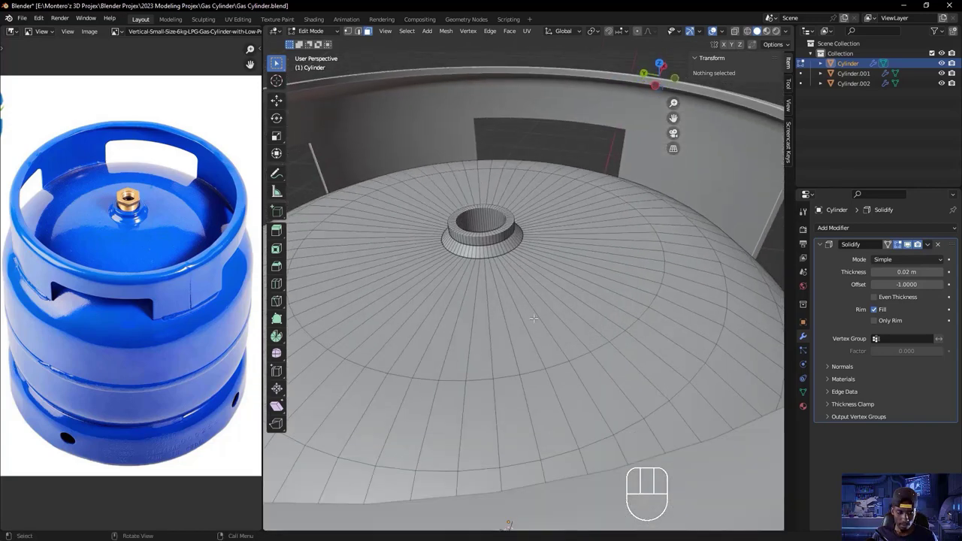
- Return to Object Mode, deselect the cylinder body and save the file
key(Tab)
scroll(522, 298, down, 5)
scroll(499, 304, up, 3)
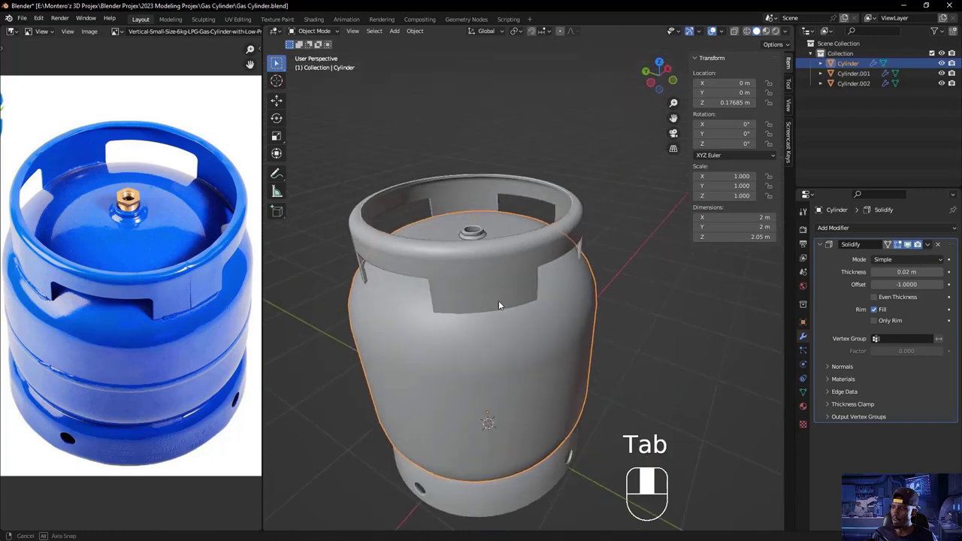
click(650, 315)
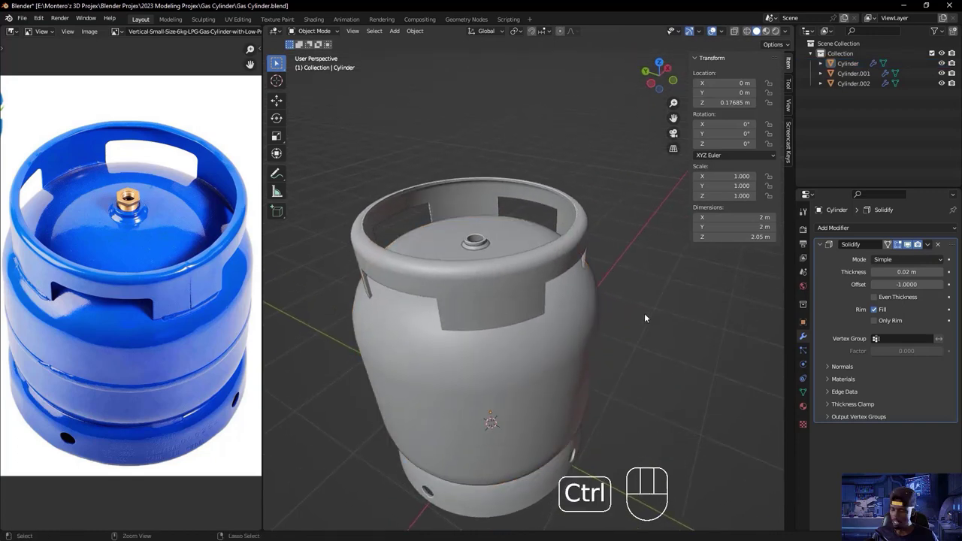
key(ctrl+s)
scroll(652, 323, down, 2)
mouse_move(646, 331)
middle_down()
mouse_move(665, 331)
mouse_move(636, 335)
middle_up()
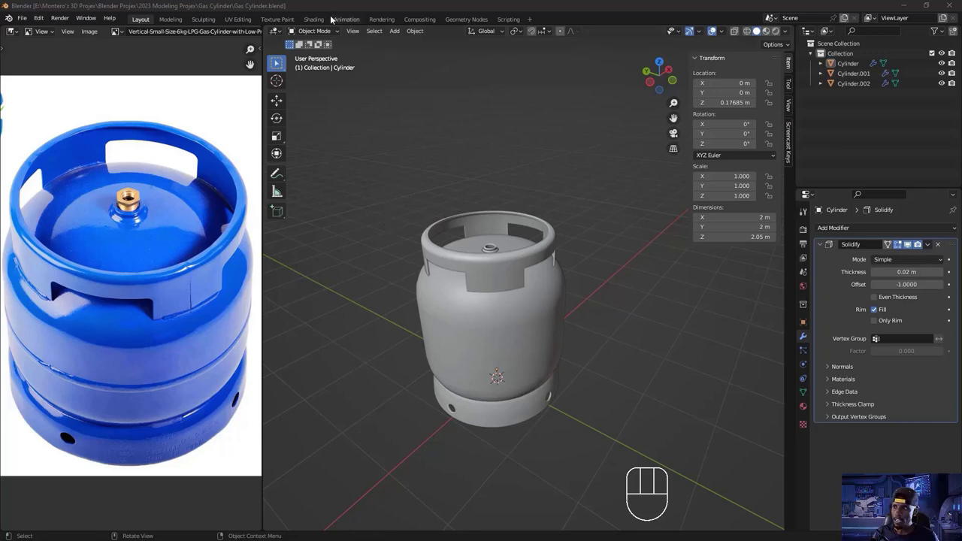
- Find the BoltFactory add-on in the preferences, make sure it is enabled and save the preferences
click(38, 17)
click(63, 161)
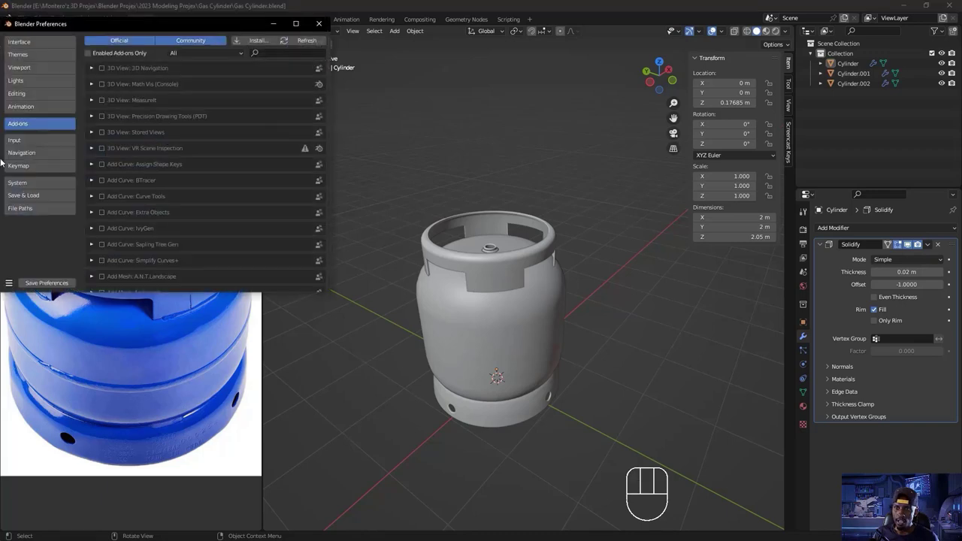
click(270, 54)
text(bol)
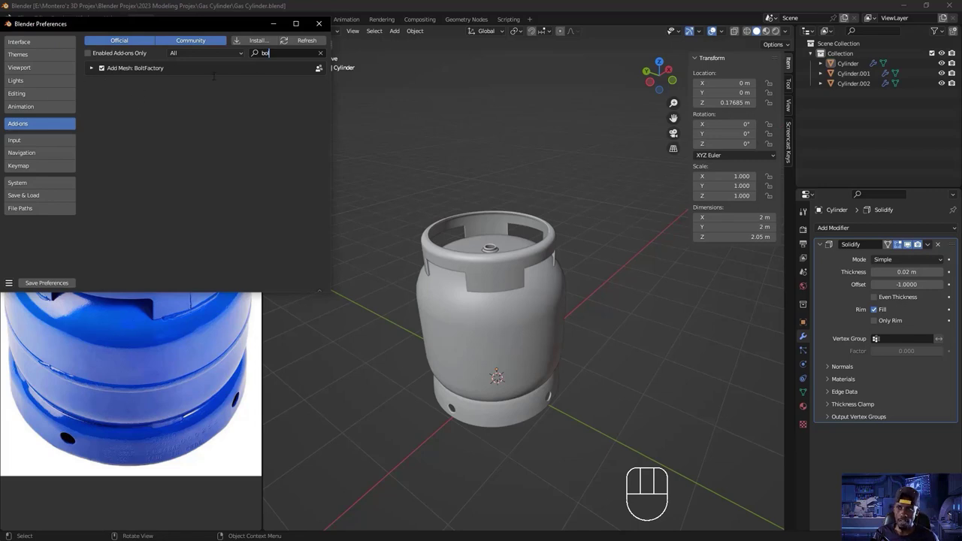
click(48, 283)
click(321, 24)
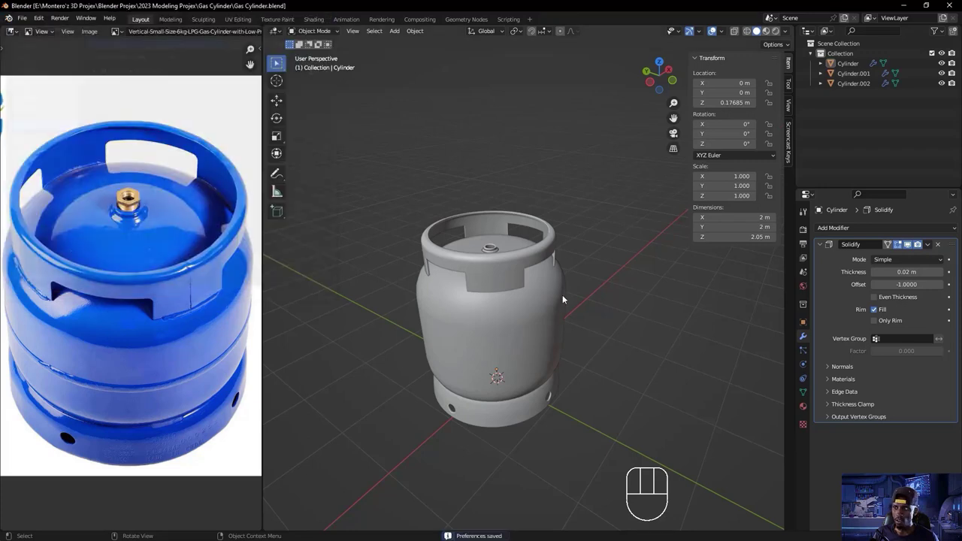
- Add a Bolt mesh and set its model to NUT with the hex type
key(shift)
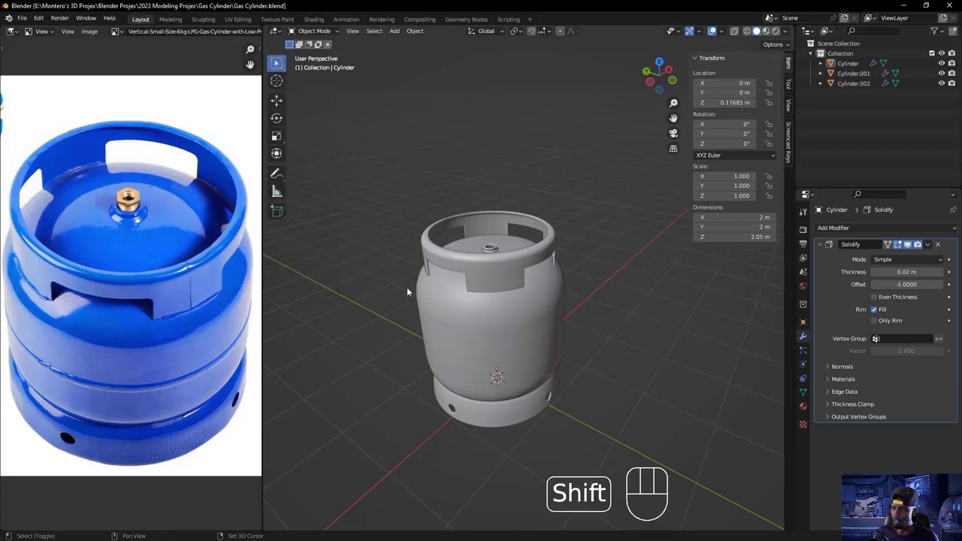
key(shift+a)
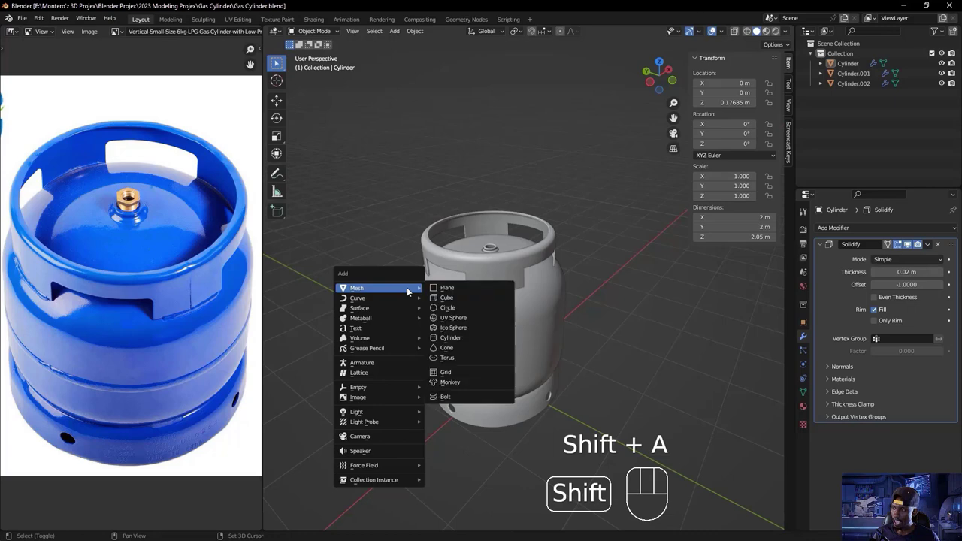
click(446, 398)
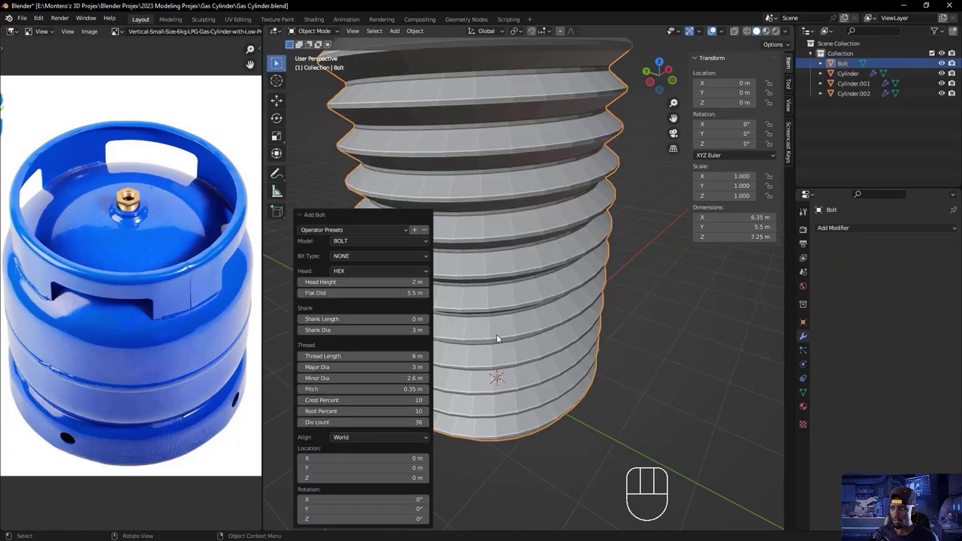
scroll(548, 182, down, 4)
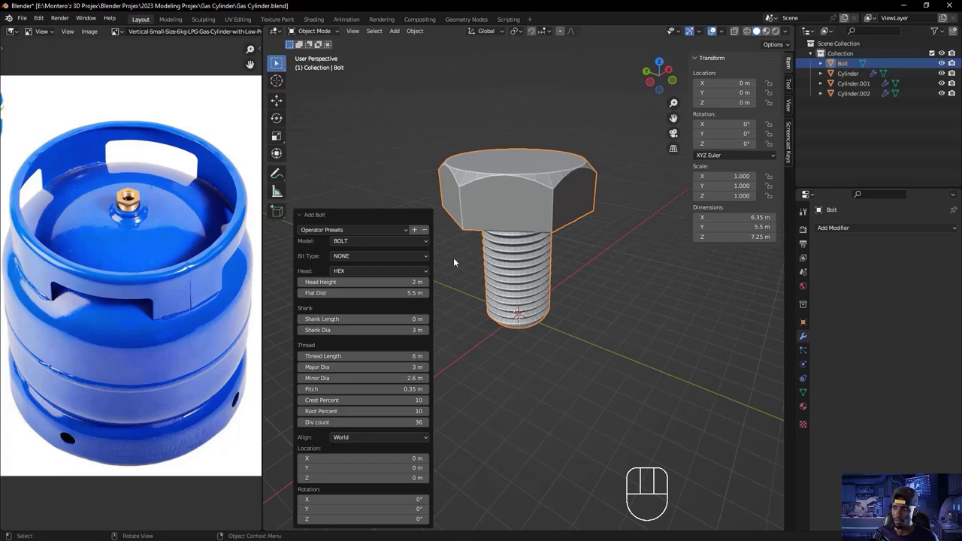
click(346, 241)
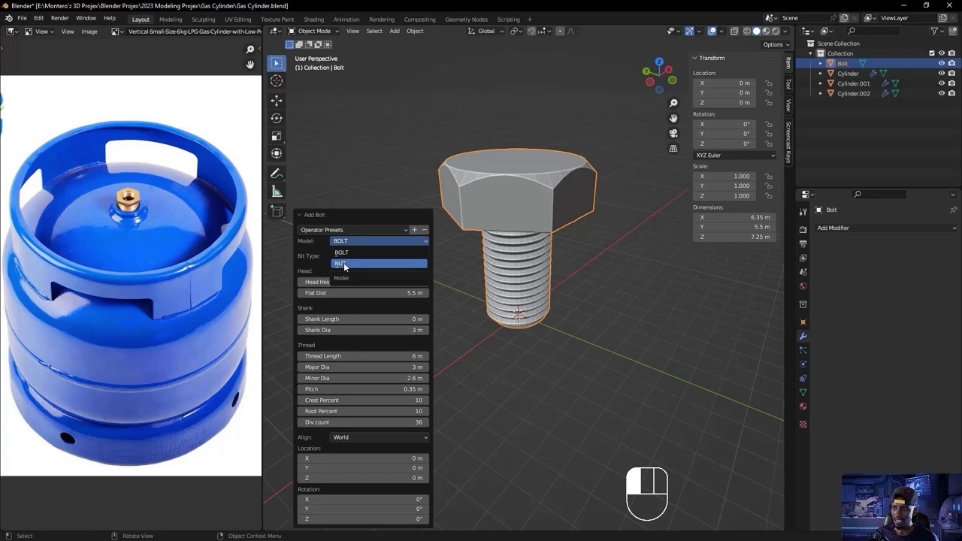
click(343, 263)
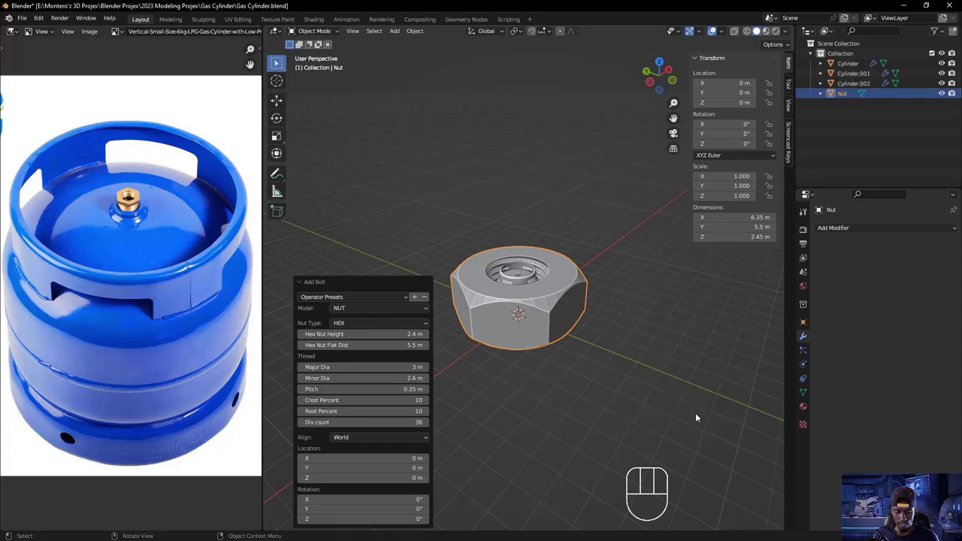
- Scale the nut down to about 0.070 and raise it about 2.36 m along Z above the valve neck
key(s)
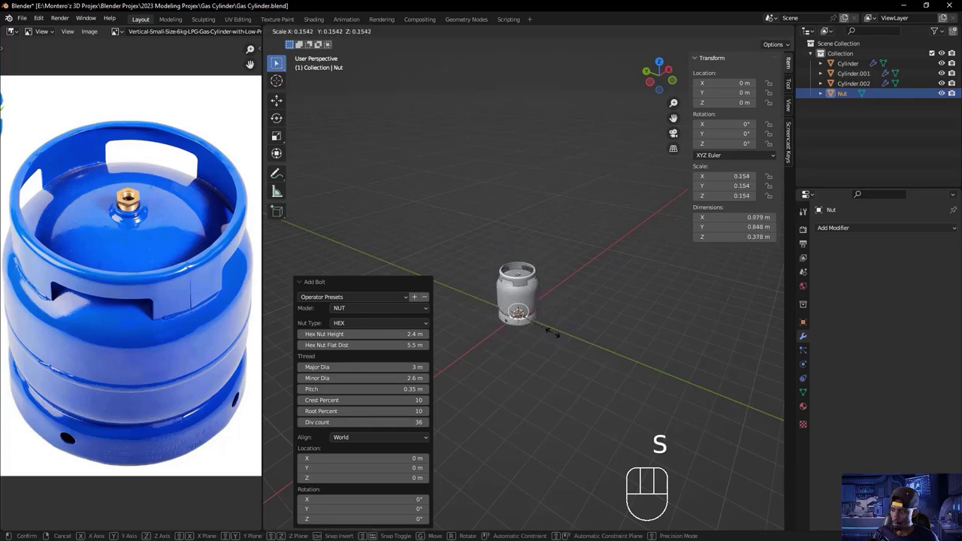
click(533, 321)
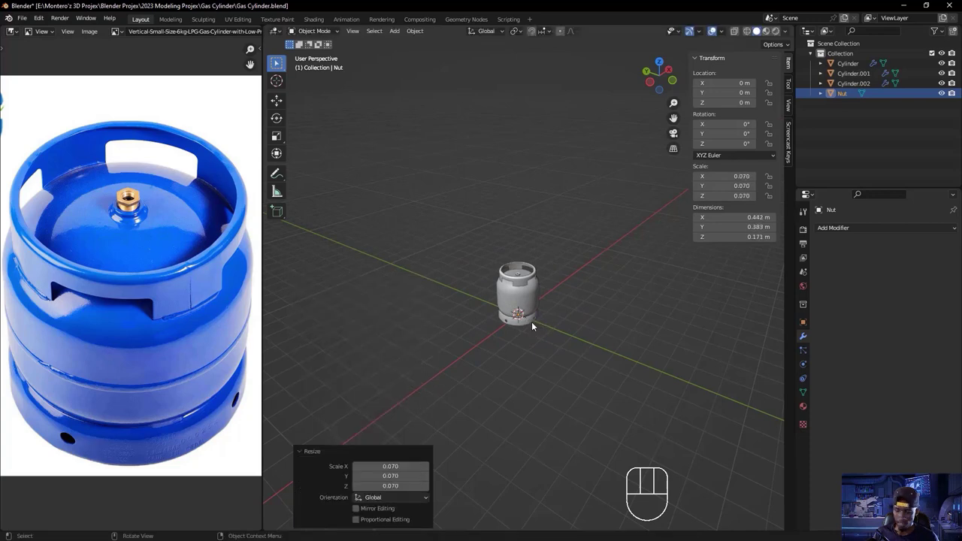
key(g)
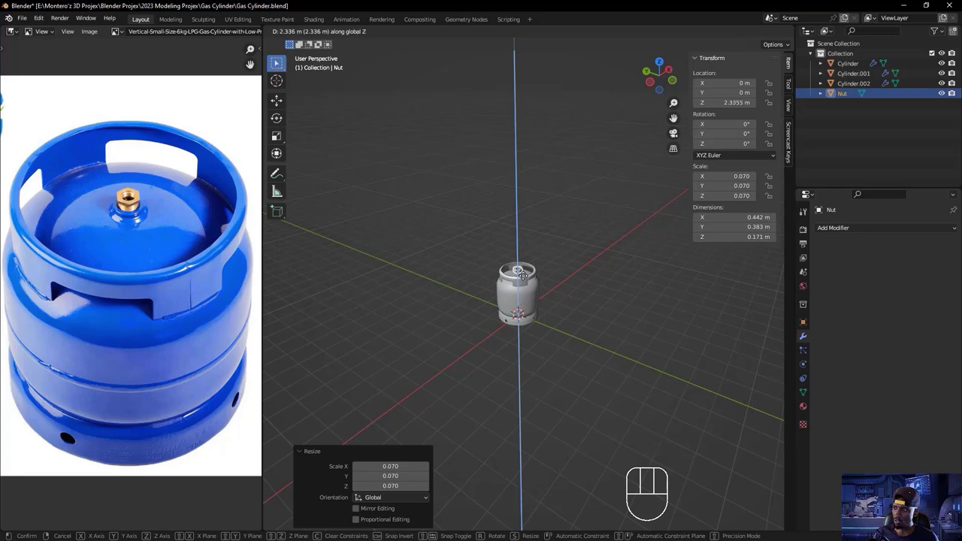
click(523, 276)
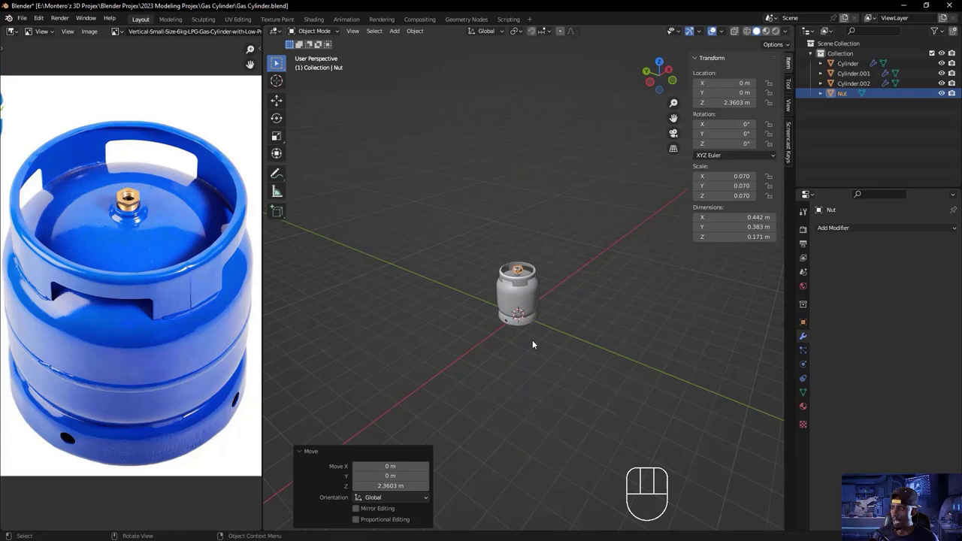
- Scale the nut down by about 0.373 to roughly match the width of the valve neck
key(KP_Decimal)
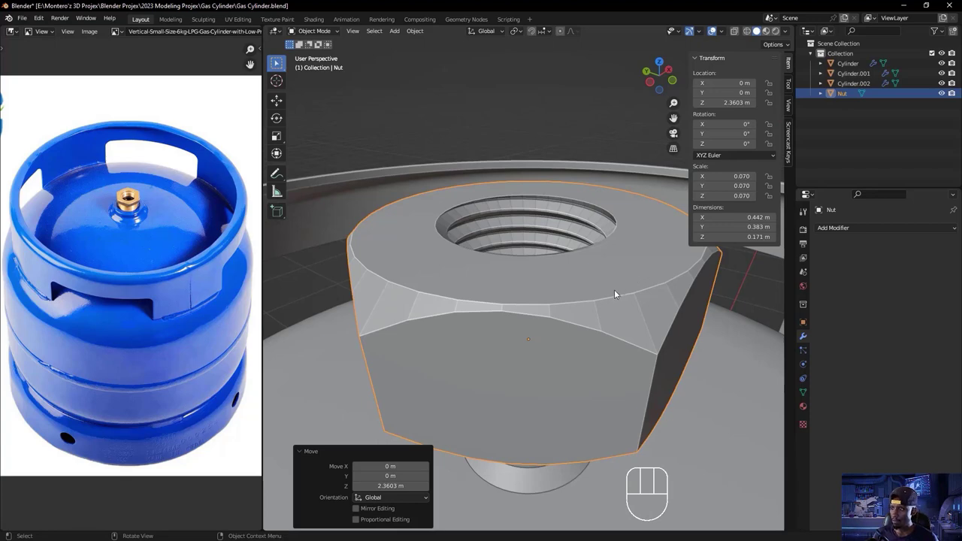
scroll(609, 297, down, 4)
scroll(609, 295, down, 8)
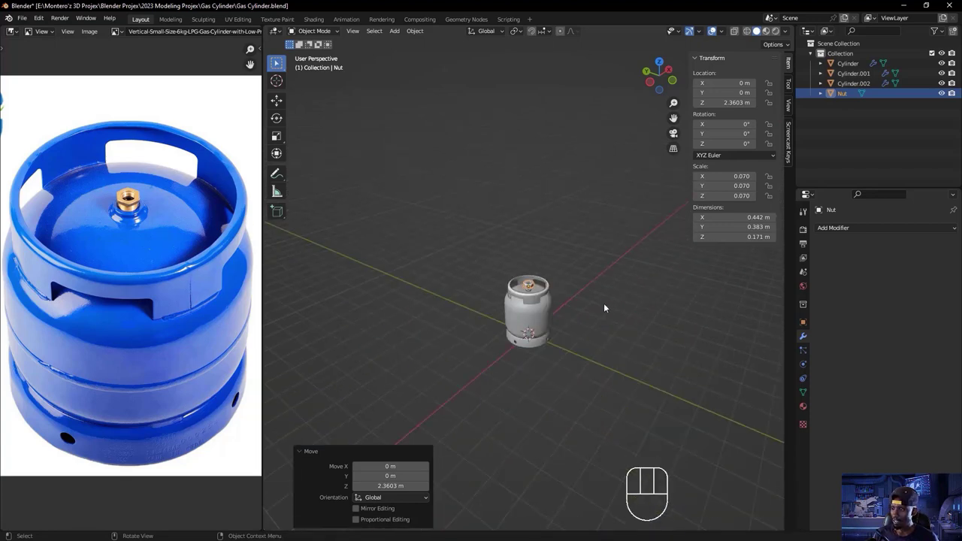
click(537, 325)
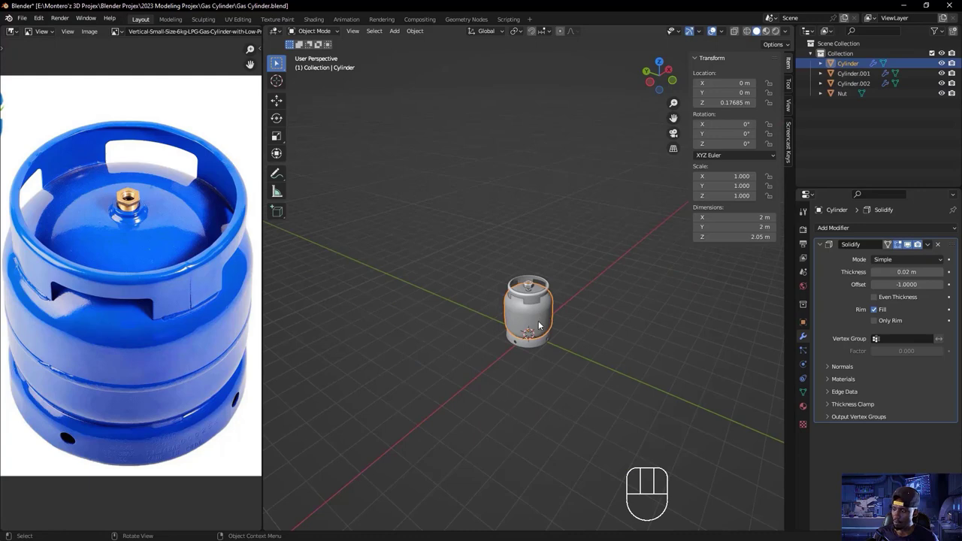
key(KP_Decimal)
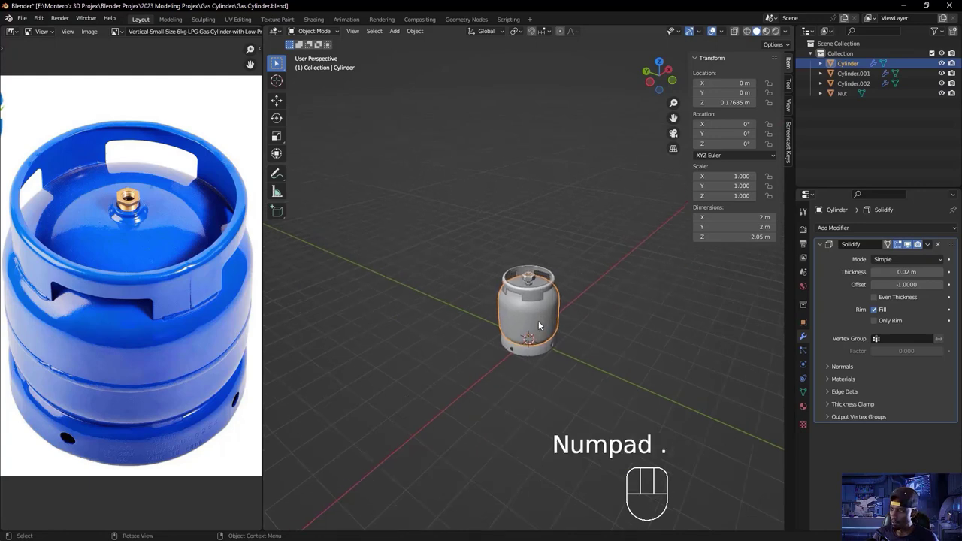
scroll(537, 285, down, 7)
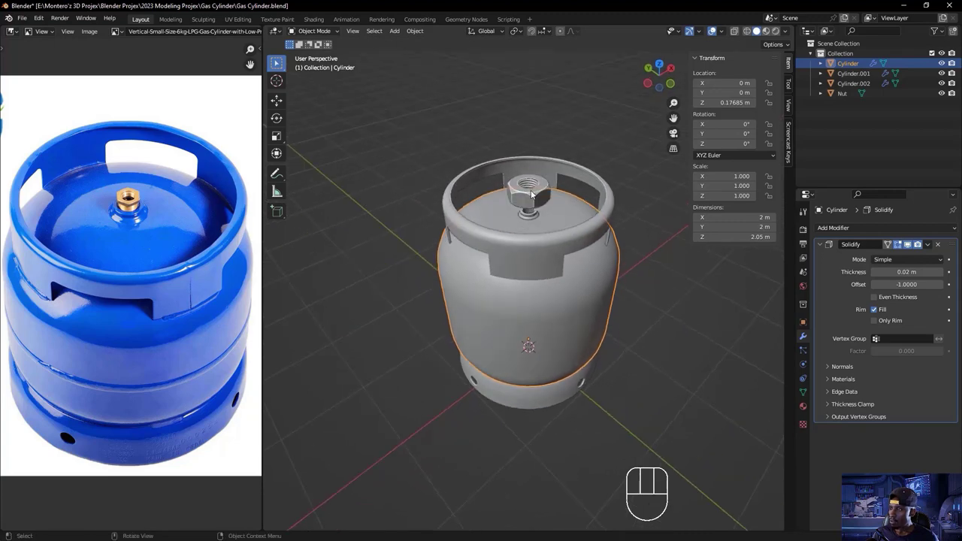
click(531, 194)
key(KP_Decimal)
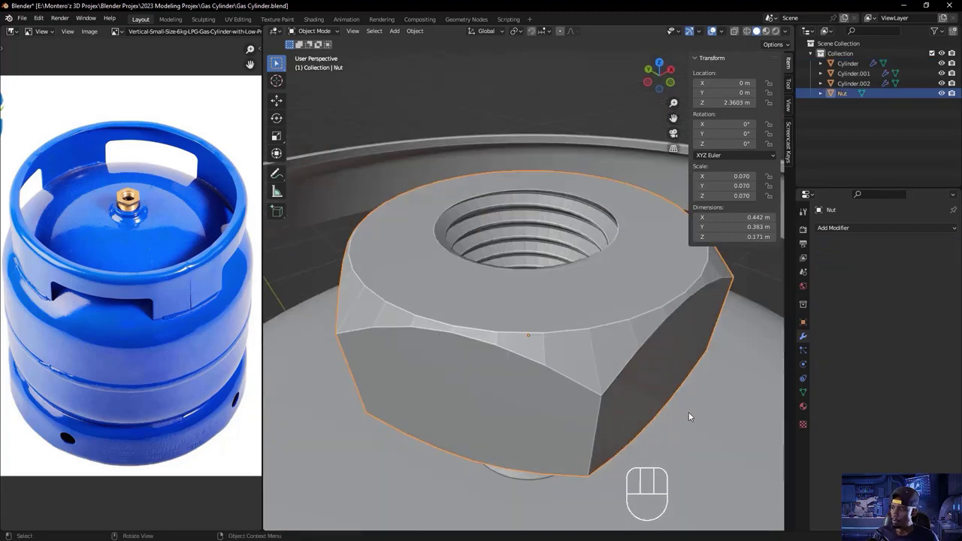
key(s)
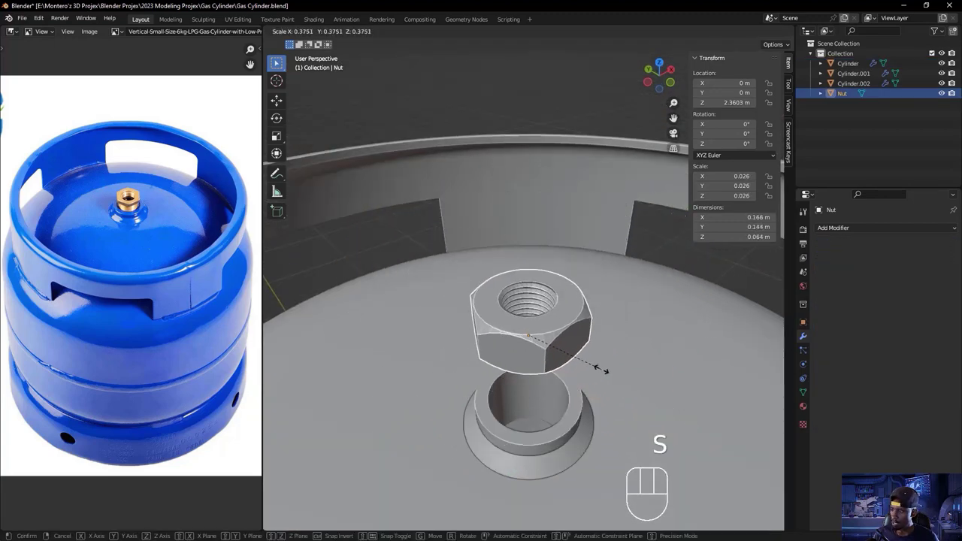
click(601, 368)
middle_drag(580, 386, 588, 358)
scroll(594, 392, down, 1)
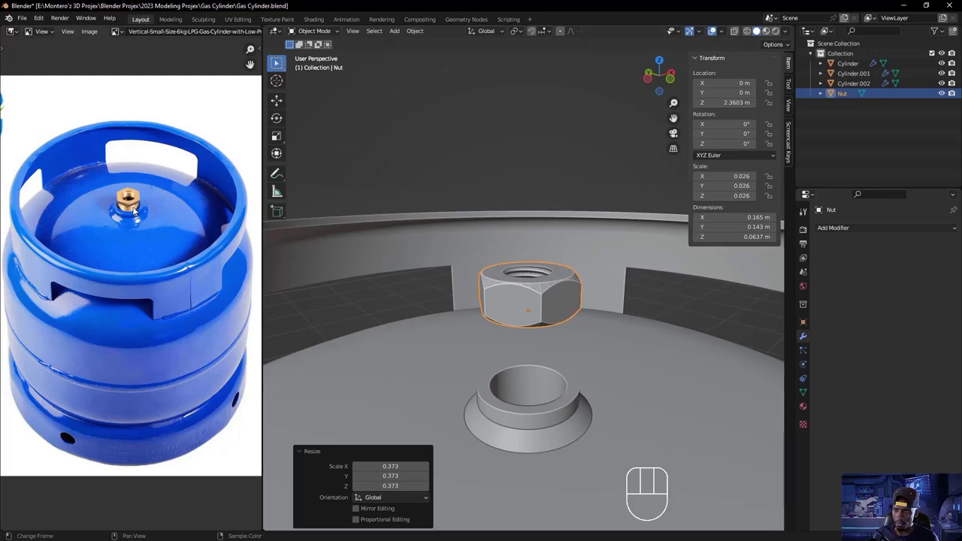
- In Edit Mode on the cylinder body, duplicate the valve neck's upper inner edge loop in place
middle_drag(539, 354, 542, 380)
click(542, 378)
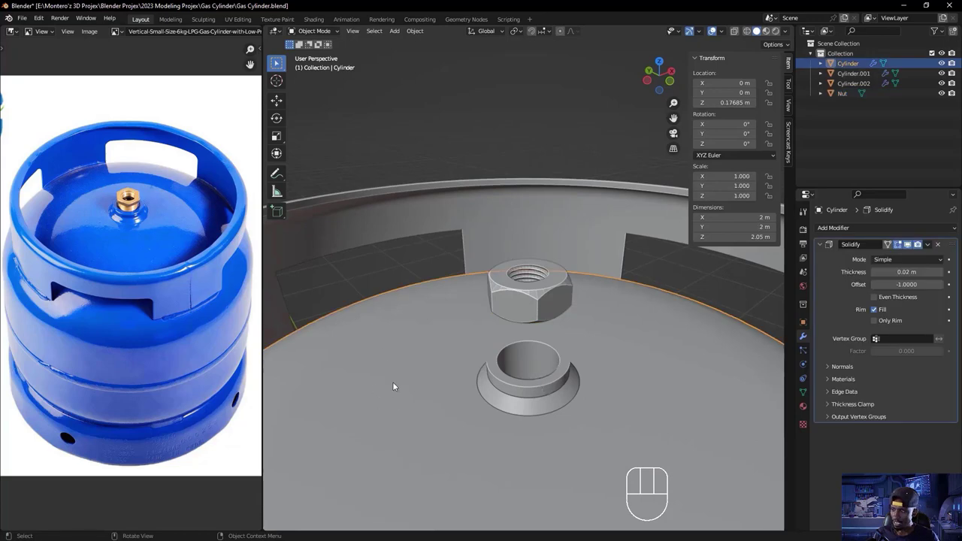
key(Tab)
middle_drag(542, 380, 554, 417)
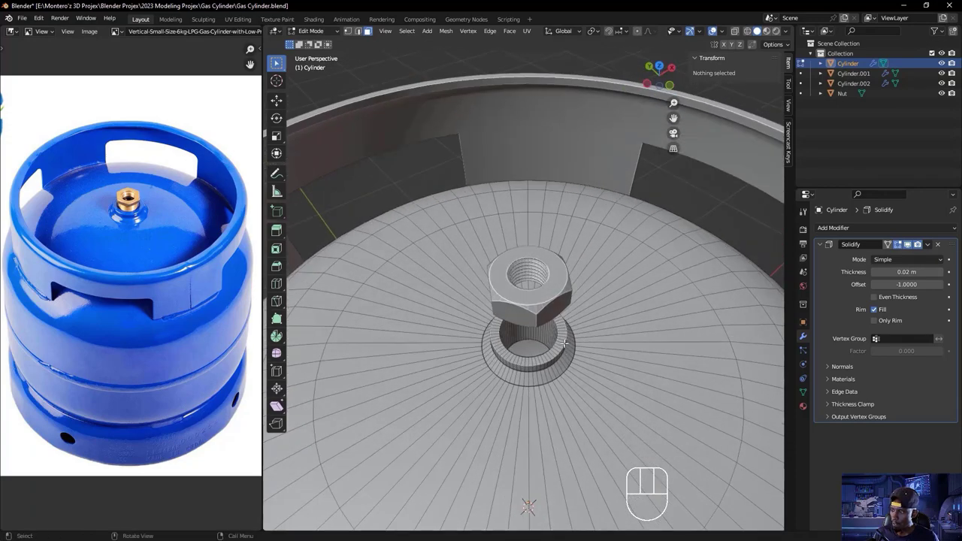
click(555, 342)
scroll(548, 361, up, 5)
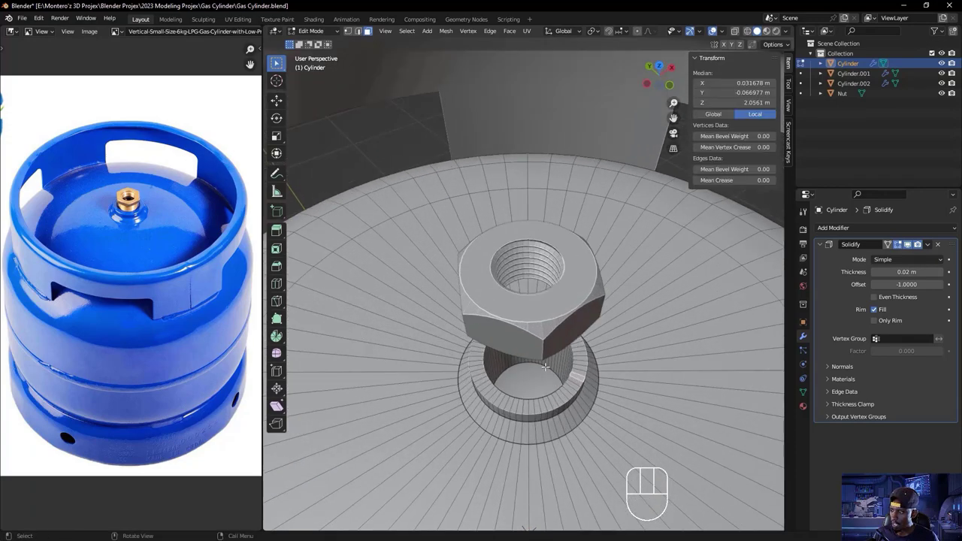
shift+middle_drag(541, 421, 554, 357)
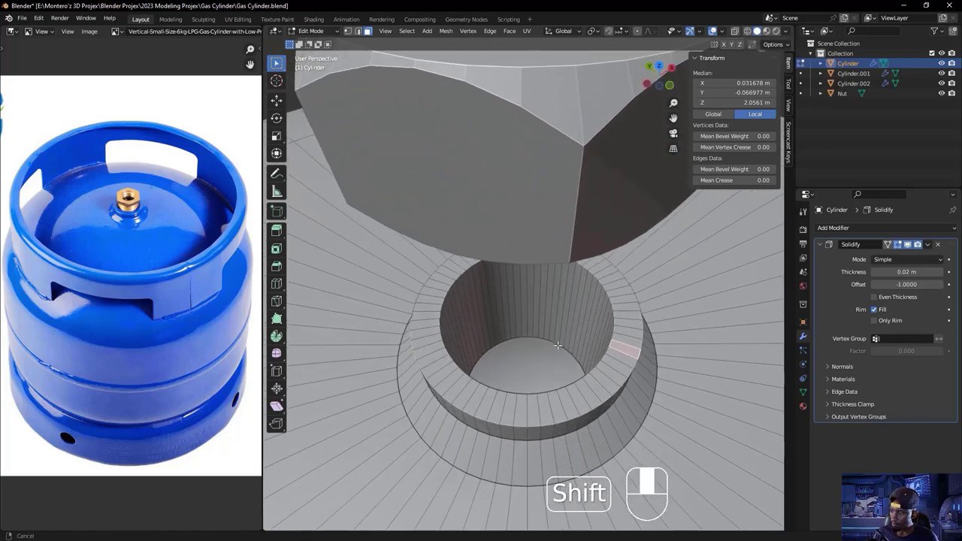
click(358, 32)
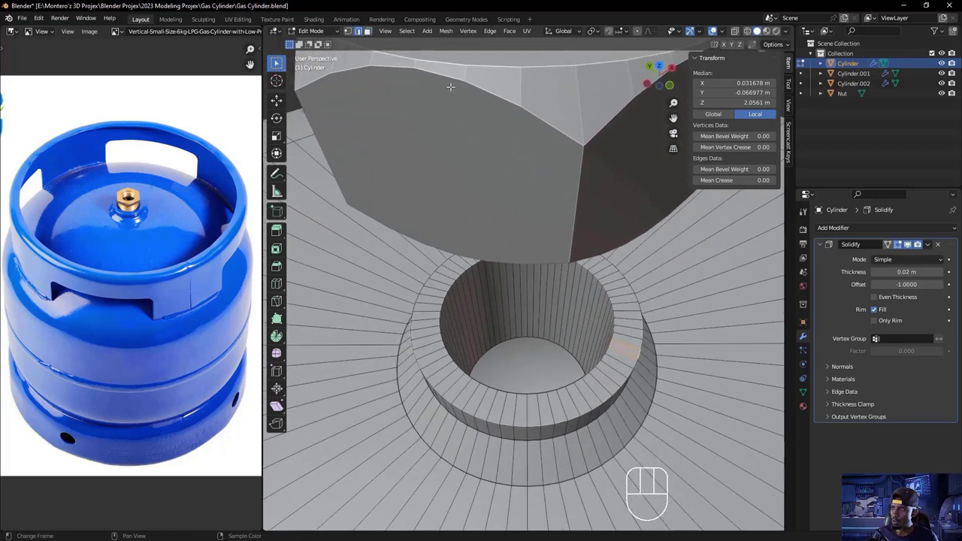
click(551, 389)
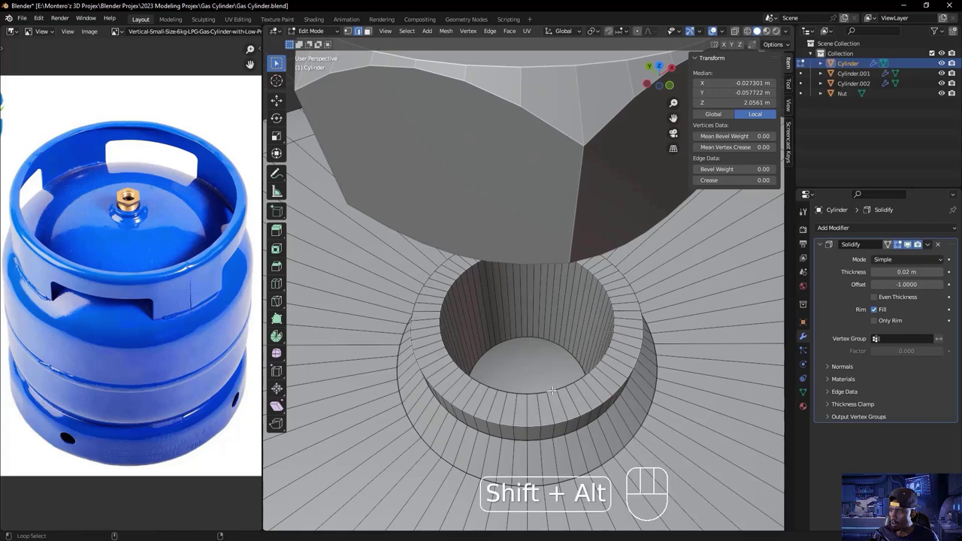
alt+shift+click(552, 390)
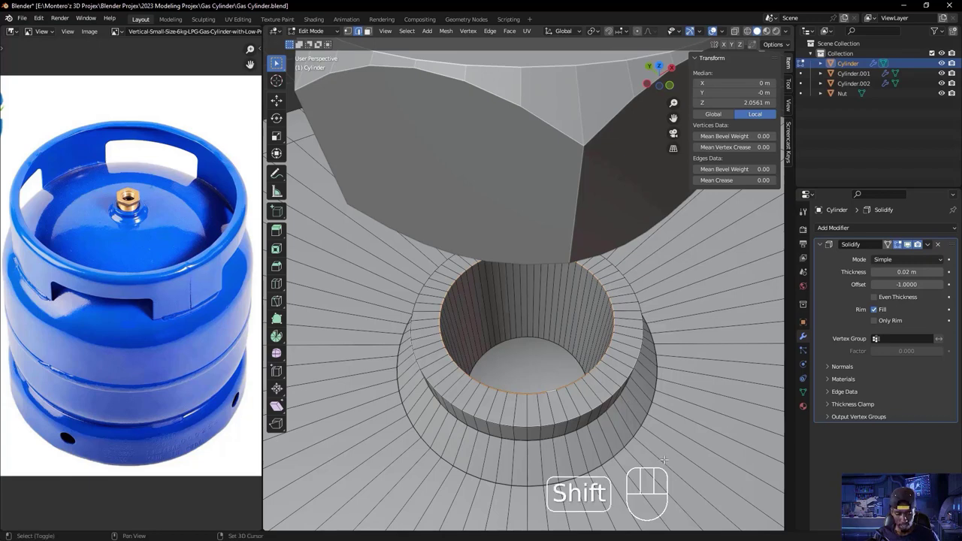
key(shift+d)
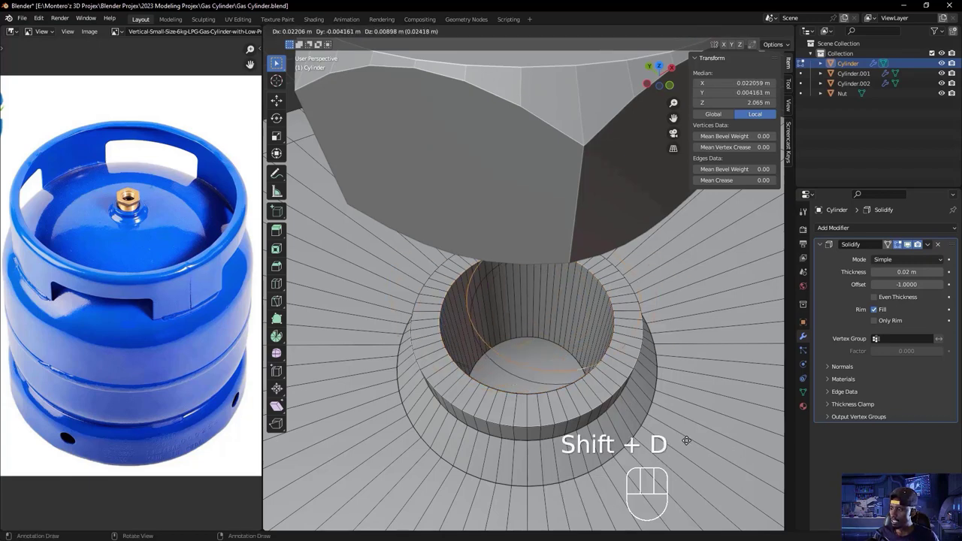
right_click(661, 424)
key(g)
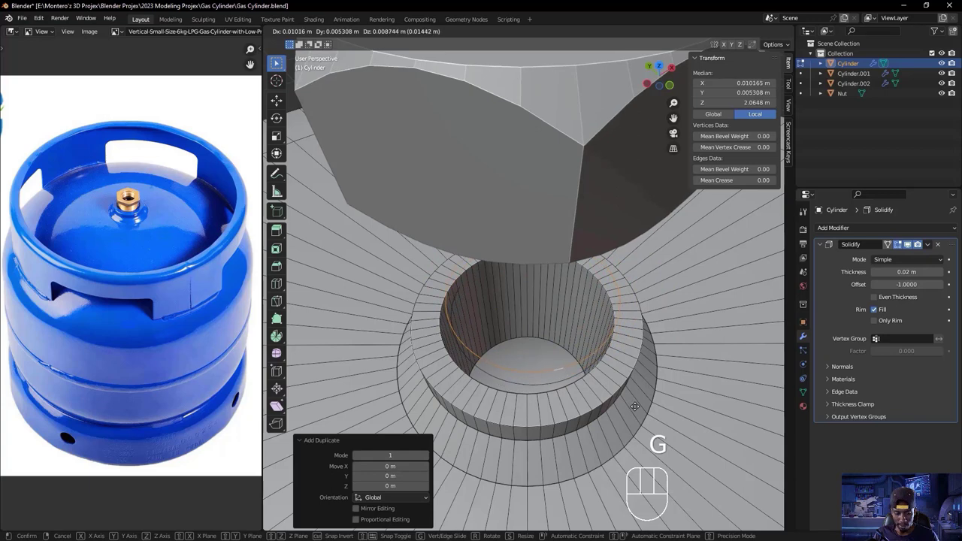
right_click(637, 407)
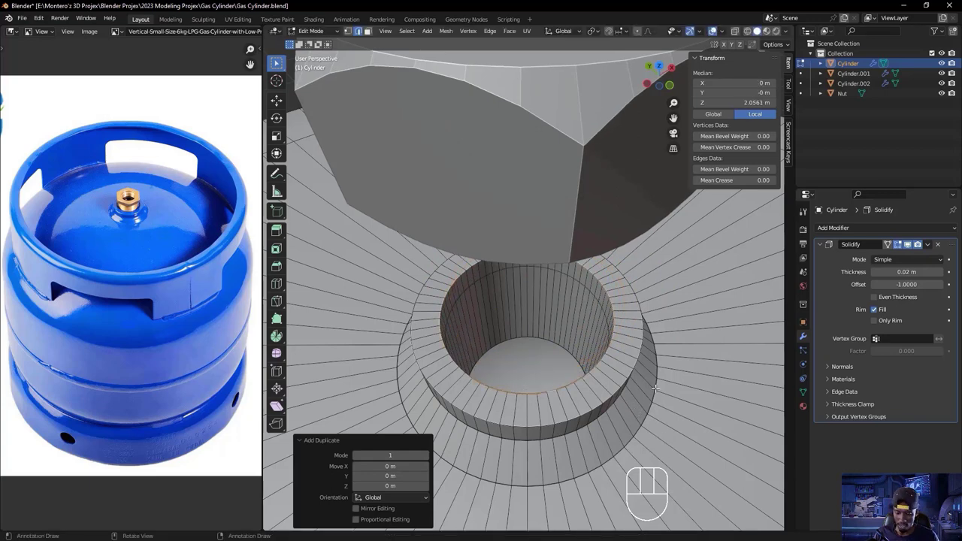
- Separate the duplicated edge loop into its own object and select it in Object Mode
key(p)
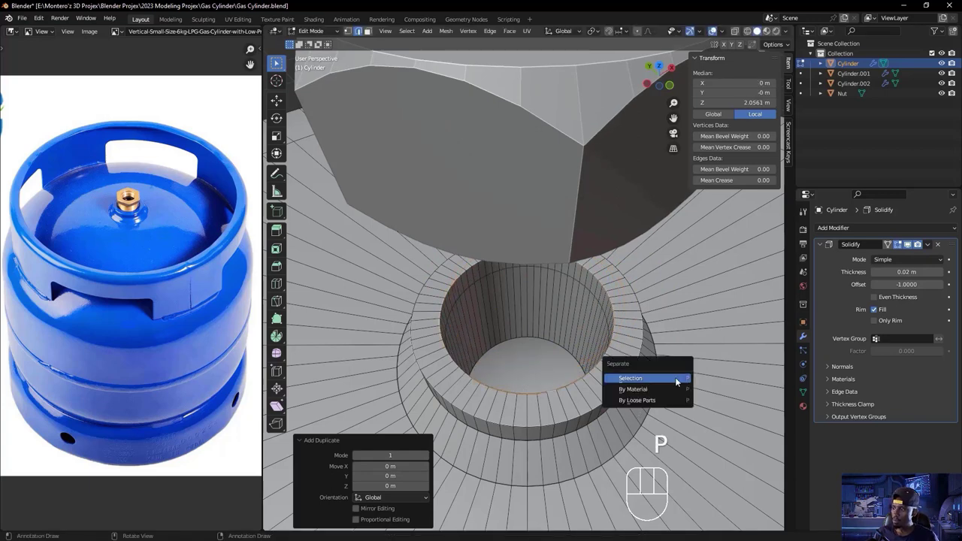
click(676, 380)
key(Tab)
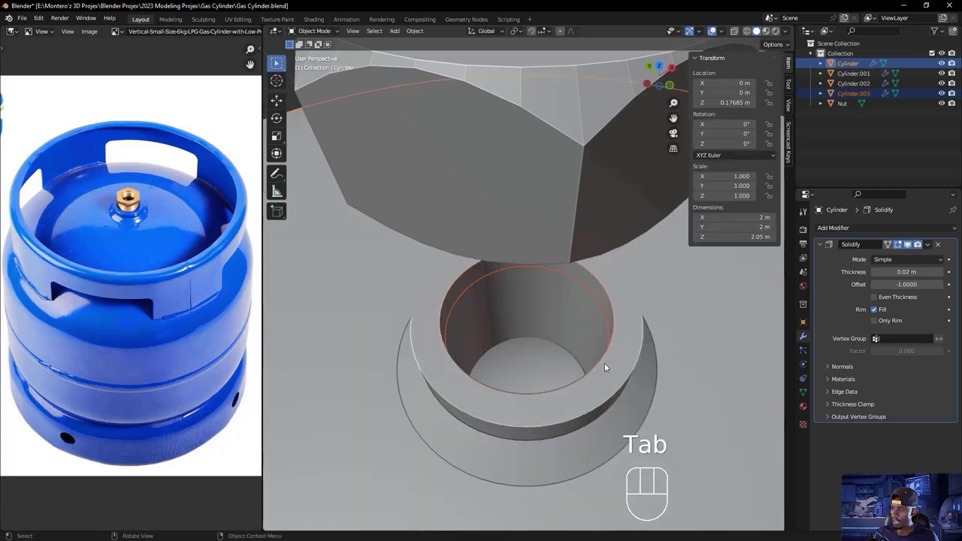
click(591, 297)
middle_drag(566, 388, 720, 468)
key(s)
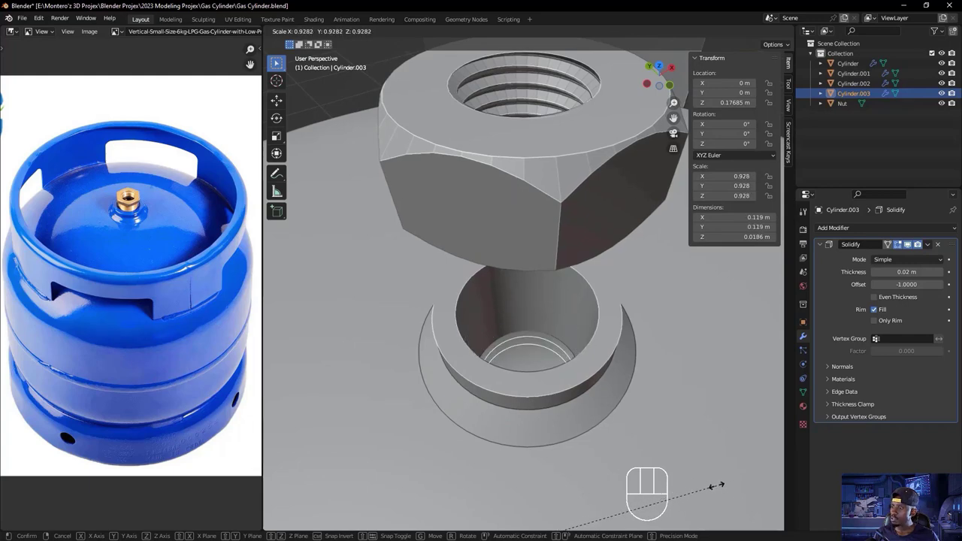
right_click(652, 398)
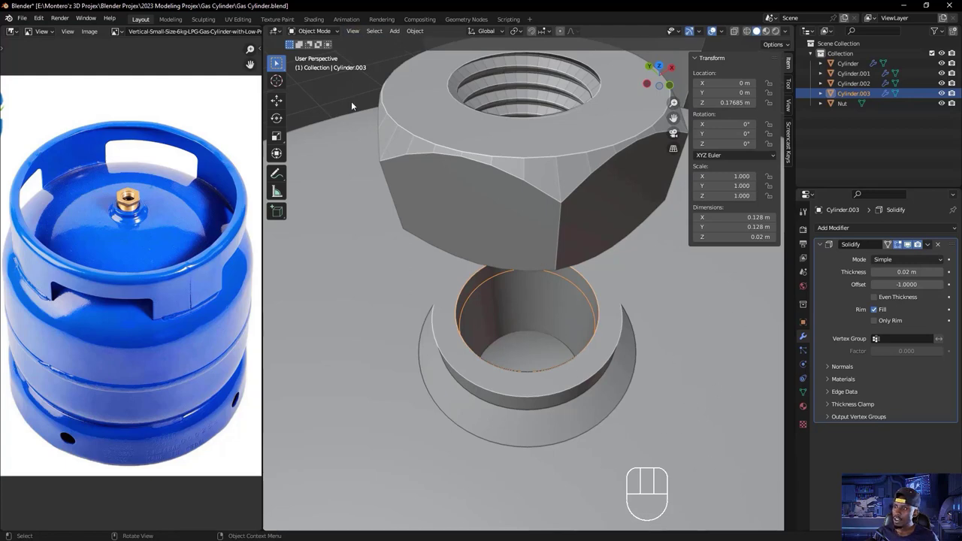
- Set the separated ring's origin to its geometry and scale the ring to 0.911 so it sits inside the valve neck
click(415, 31)
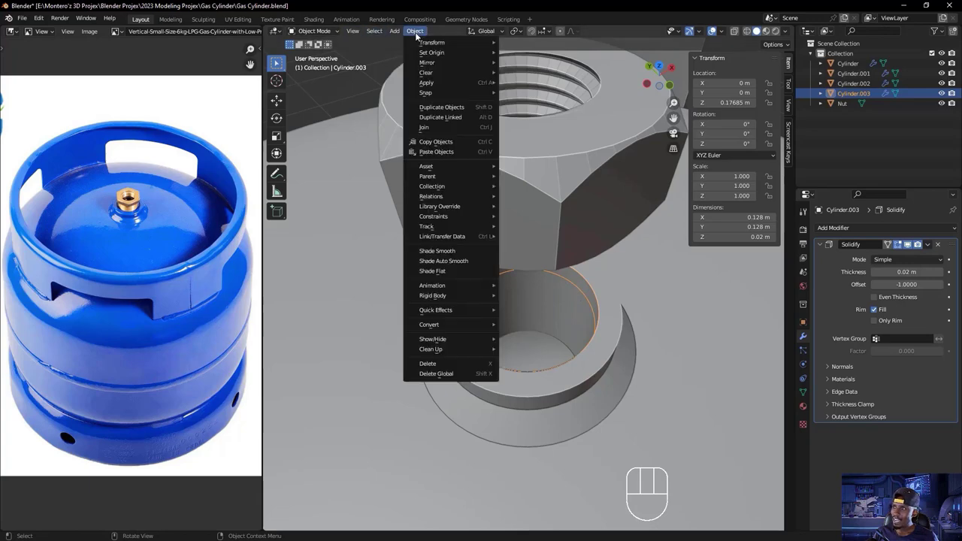
mouse_move(433, 56)
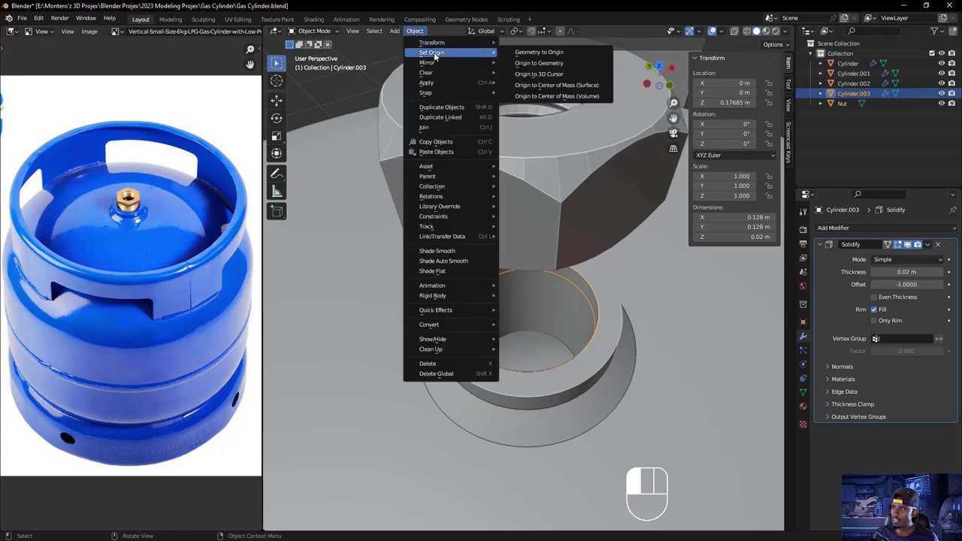
click(539, 64)
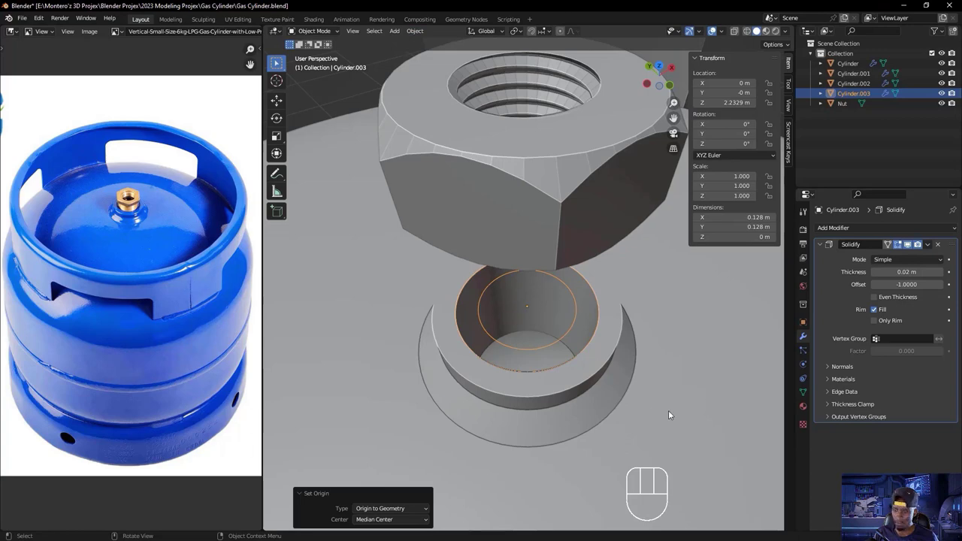
key(s)
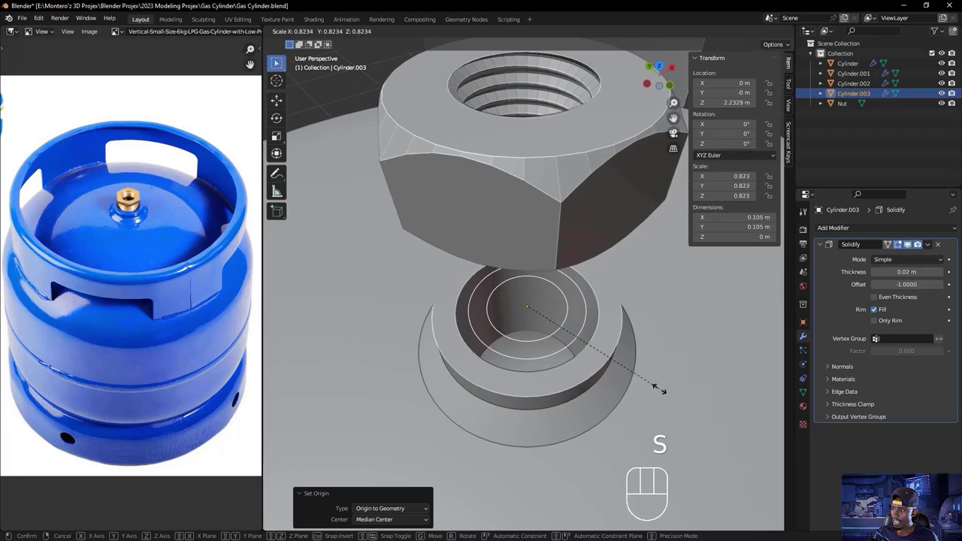
click(676, 394)
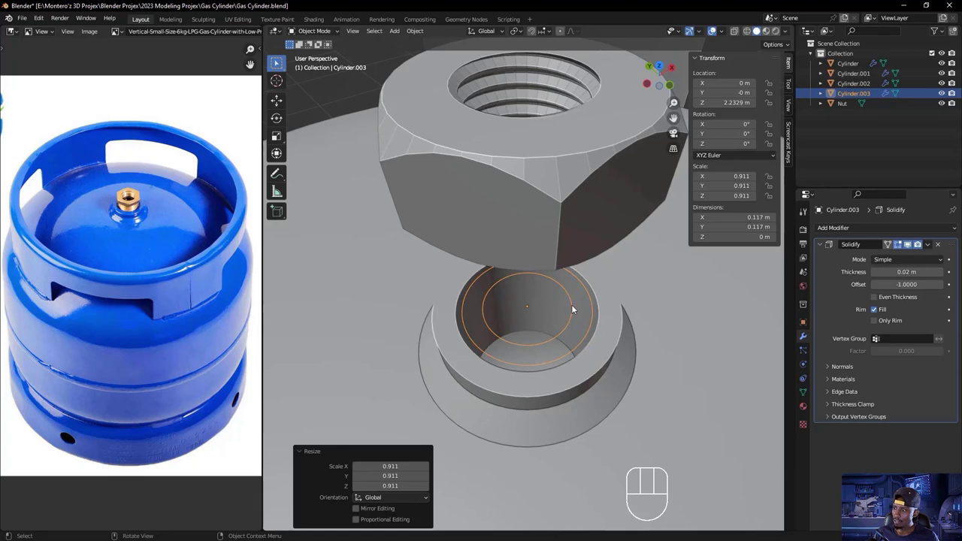
- In Edit Mode, select the ring's whole edge loop and extrude it upward about 0.023 m along Z
key(Tab)
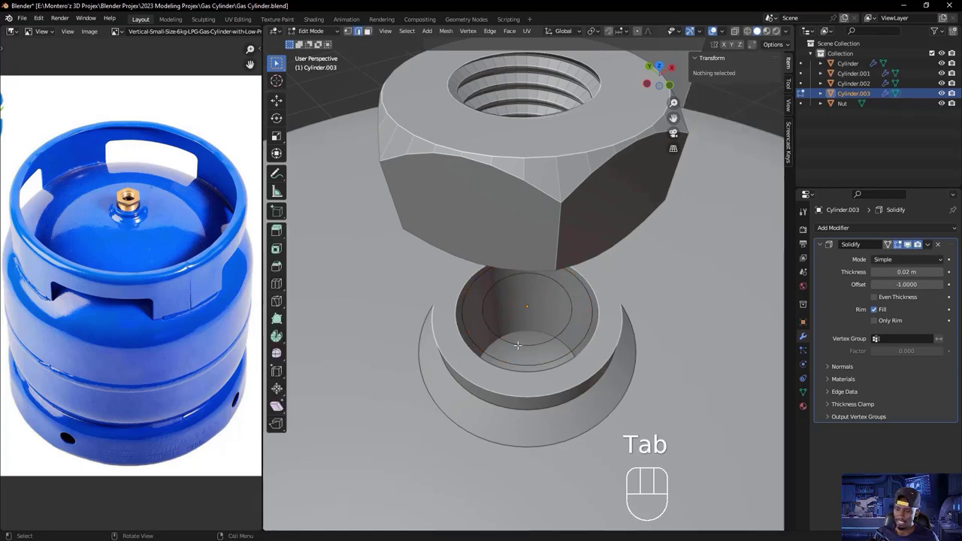
key(a)
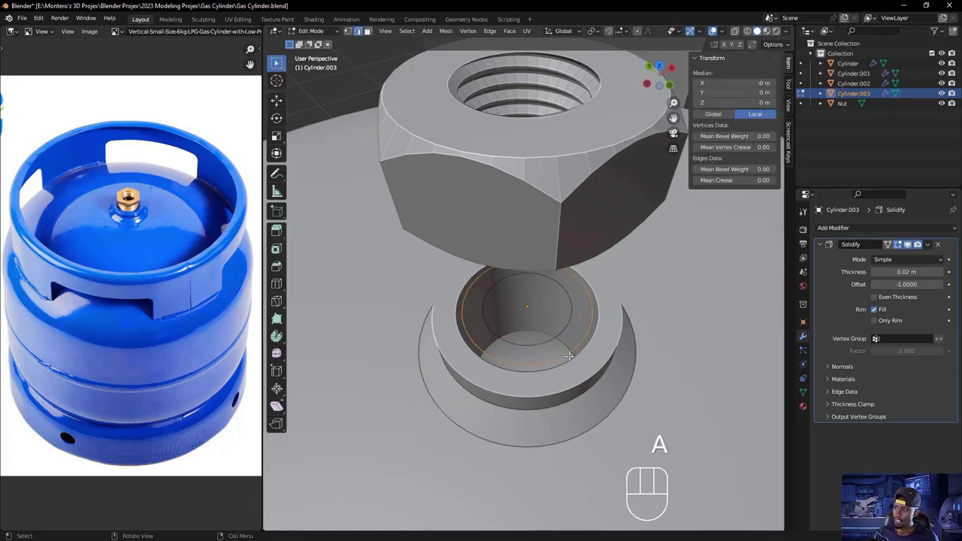
mouse_move(573, 364)
middle_down()
mouse_move(566, 328)
mouse_move(567, 371)
middle_up()
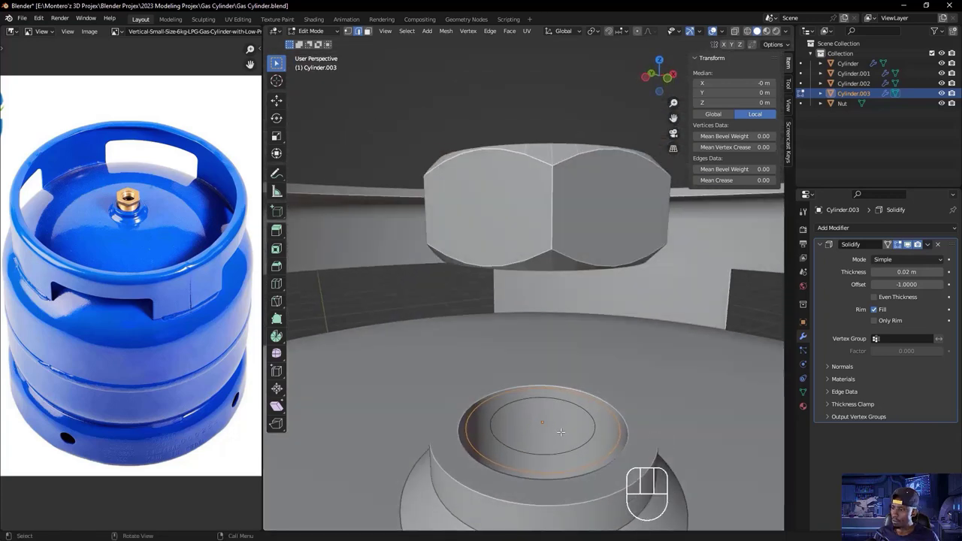
key(e)
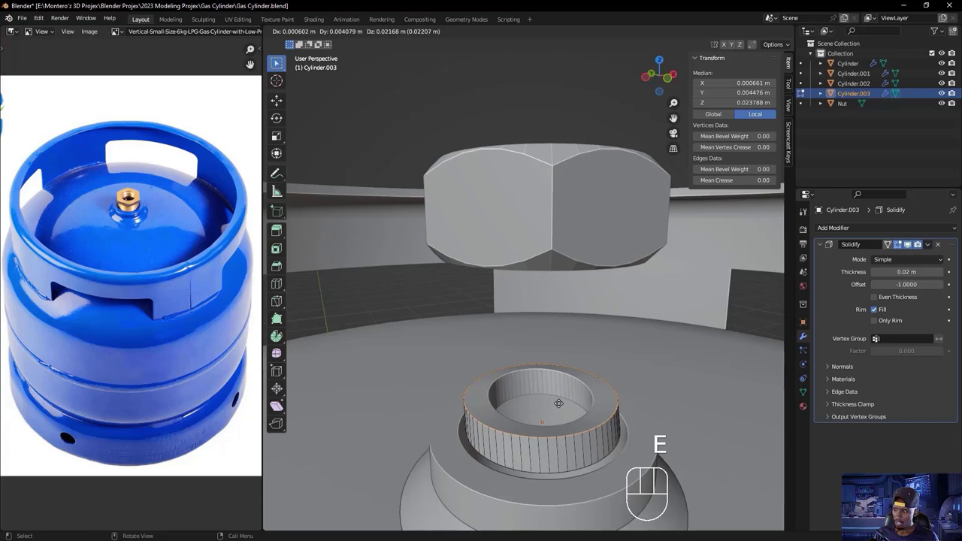
key(z)
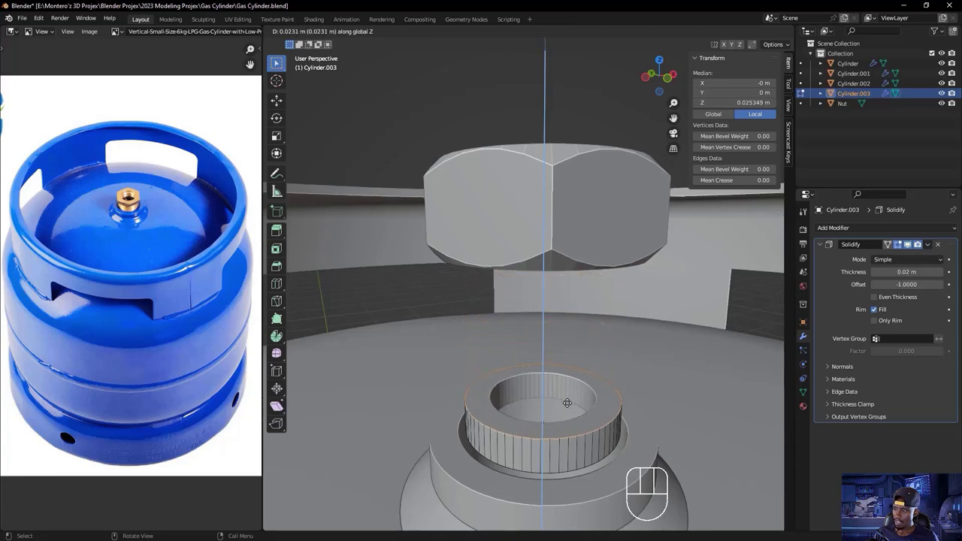
click(568, 404)
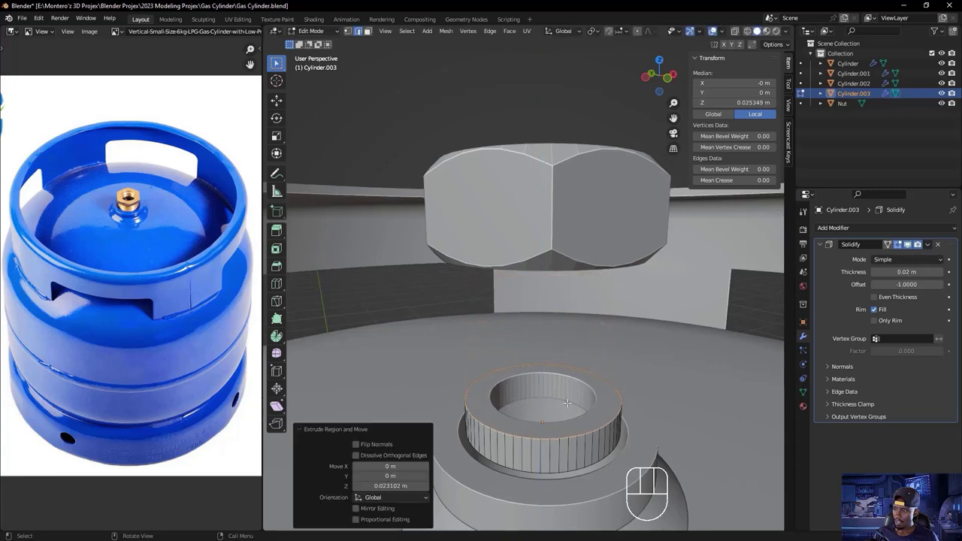
key(i)
right_click(730, 468)
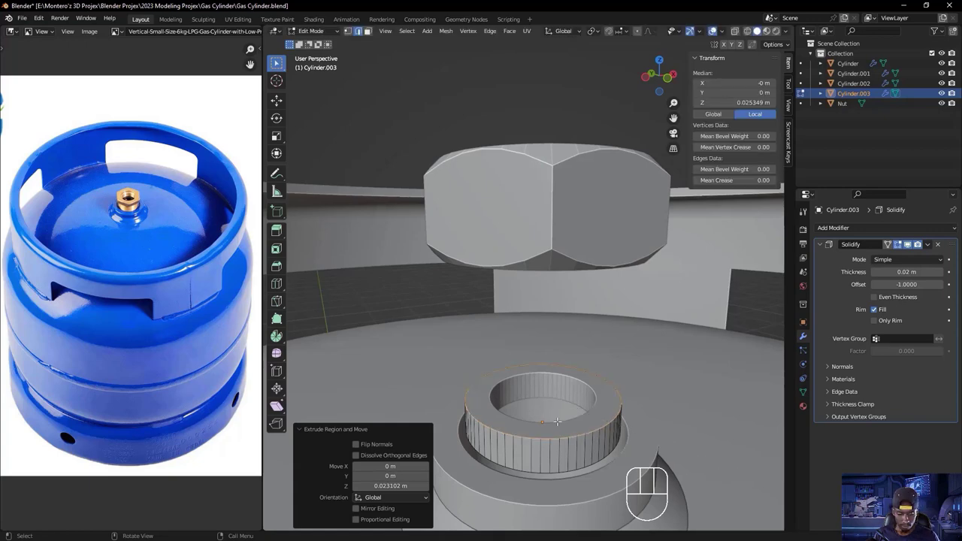
- Return to Object Mode and apply the ring's Solidify modifier
middle_drag(602, 423, 521, 385)
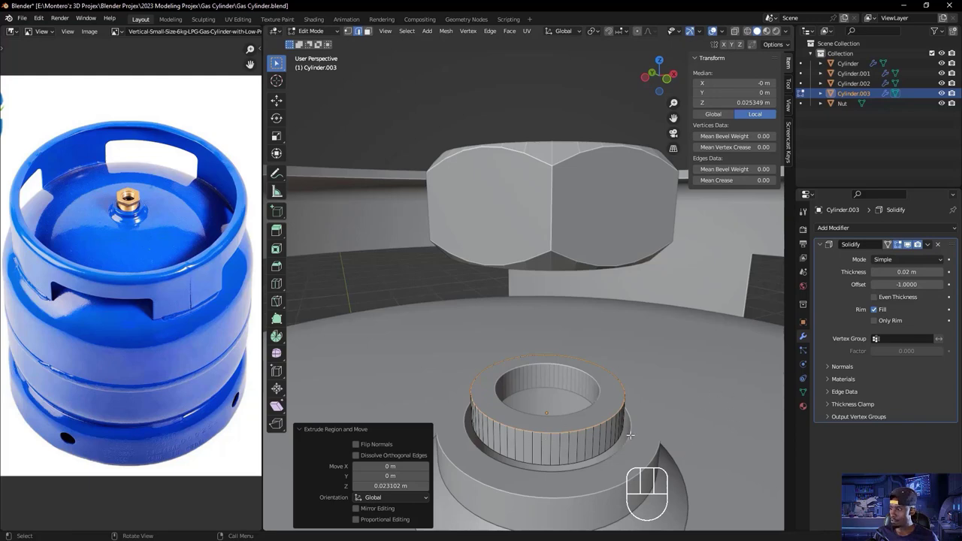
click(927, 244)
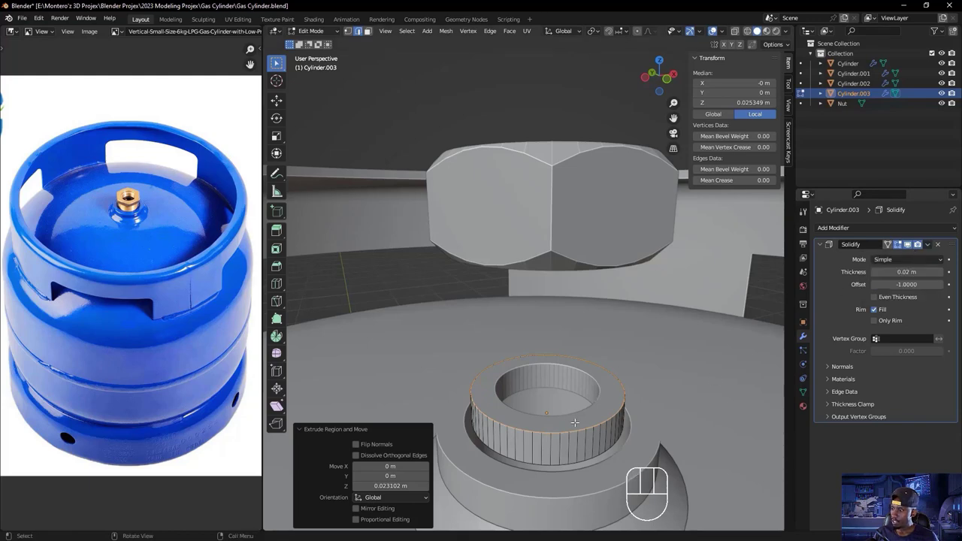
key(Tab)
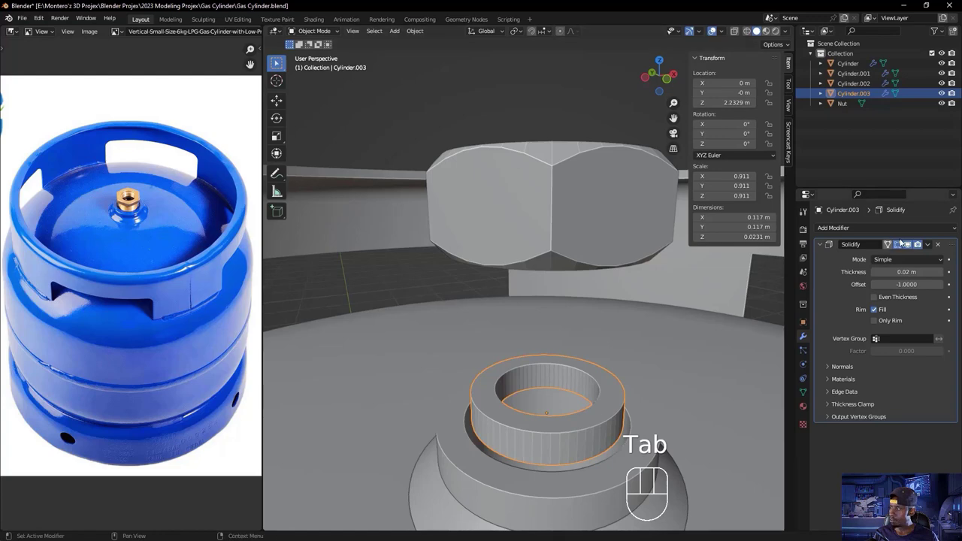
click(927, 244)
click(888, 257)
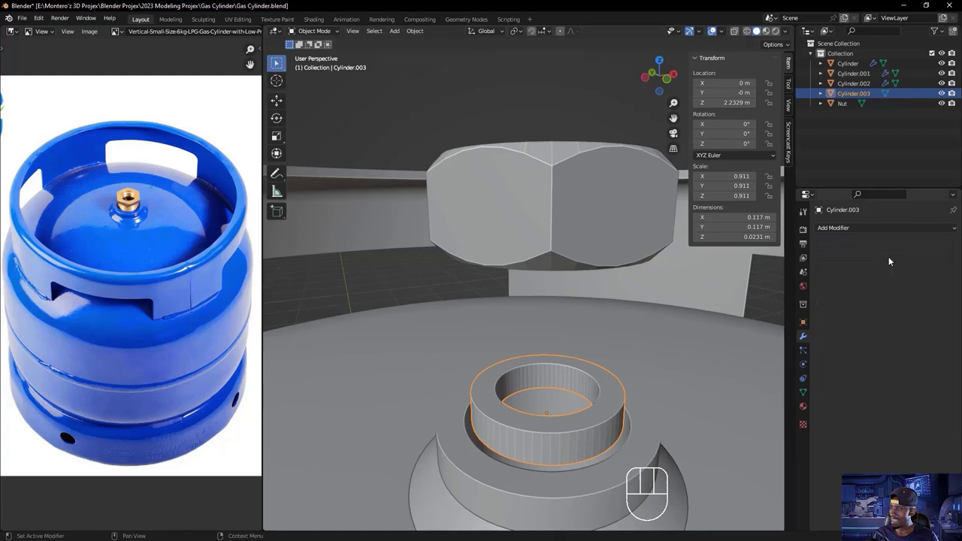
- In Edit Mode, select all the faces around the ring's top and scale them to 0.807 to taper the ring
key(Tab)
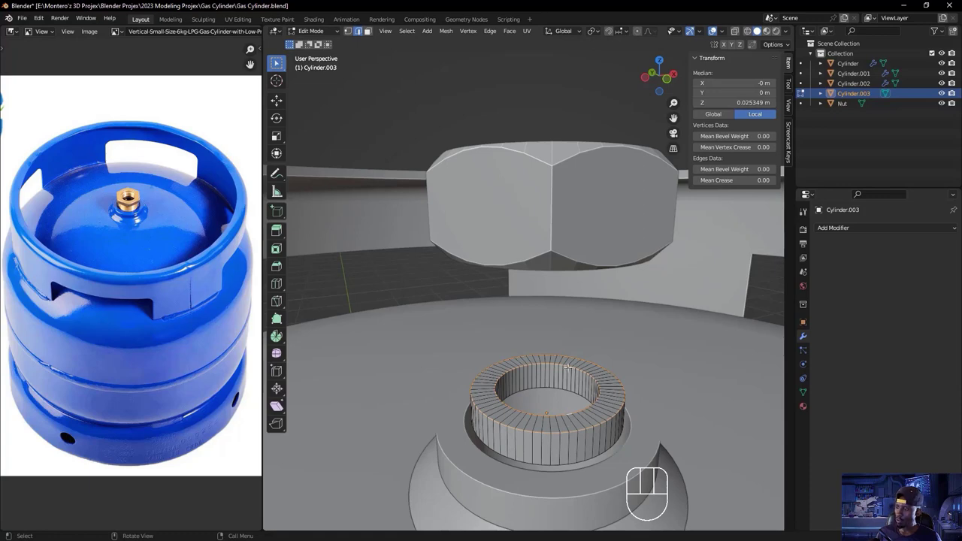
click(559, 424)
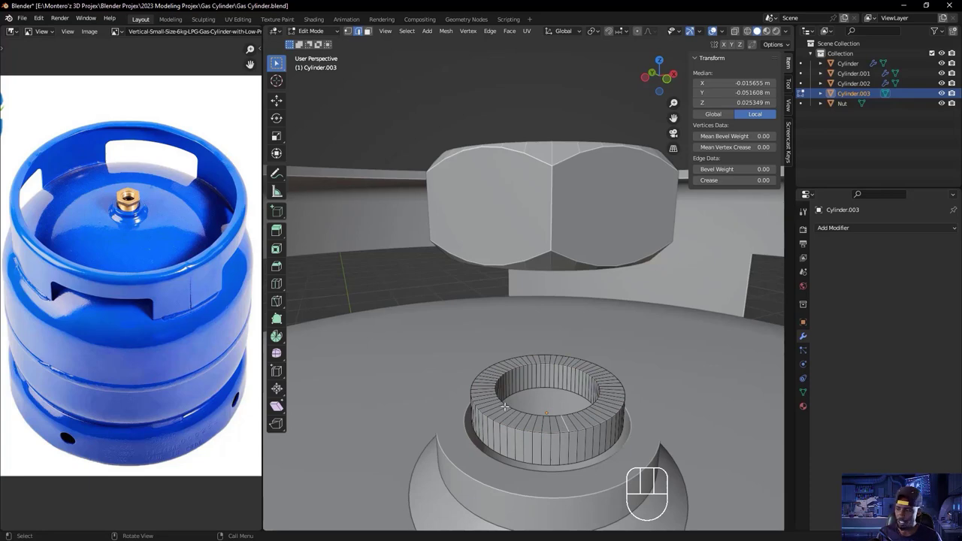
click(368, 31)
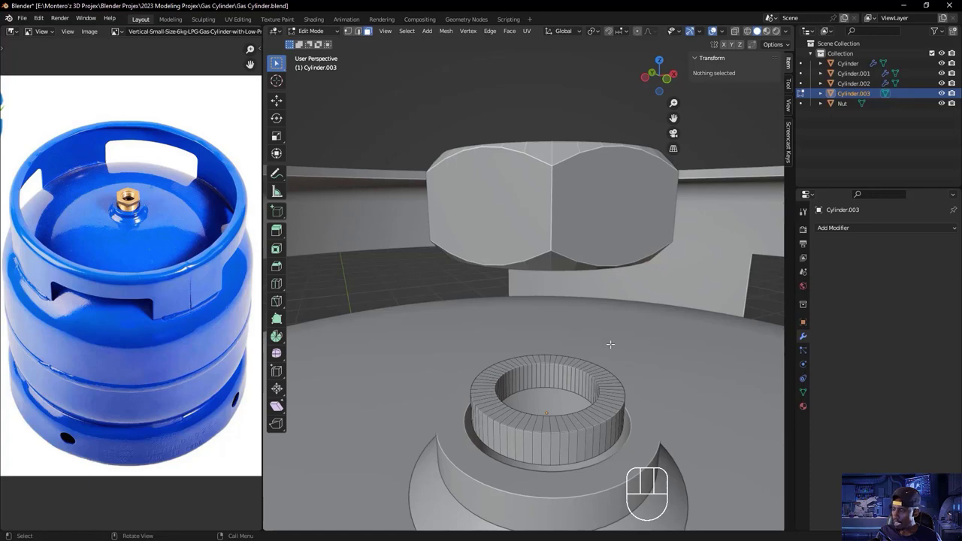
click(575, 425)
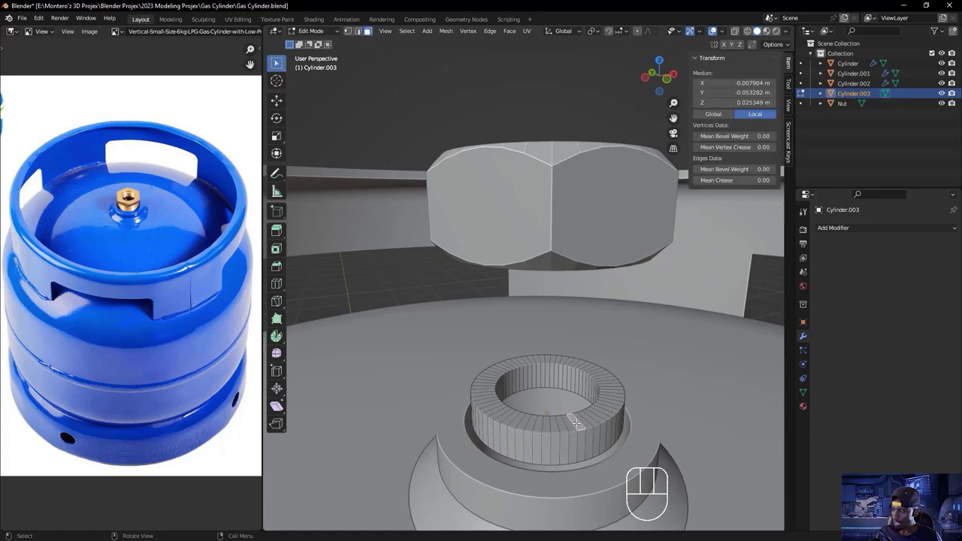
ctrl+click(491, 406)
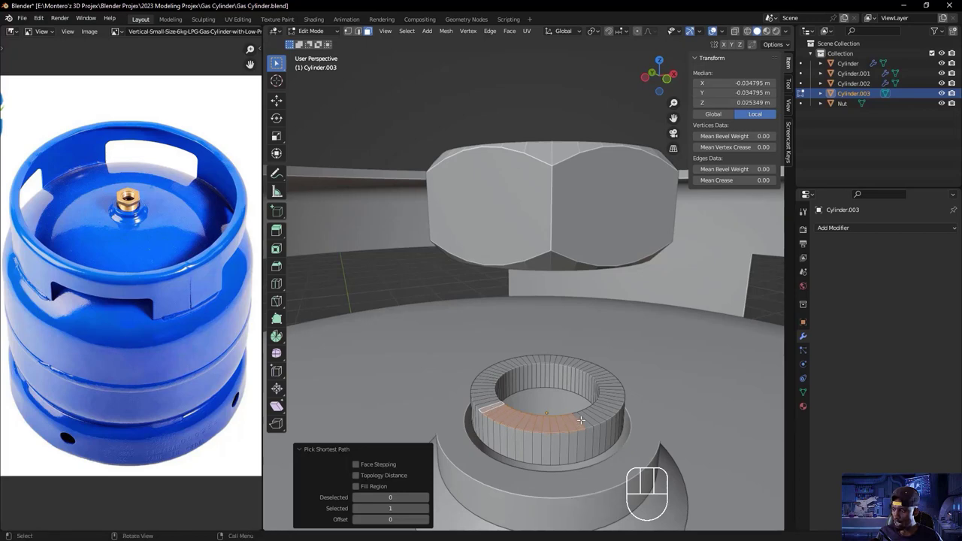
click(575, 422)
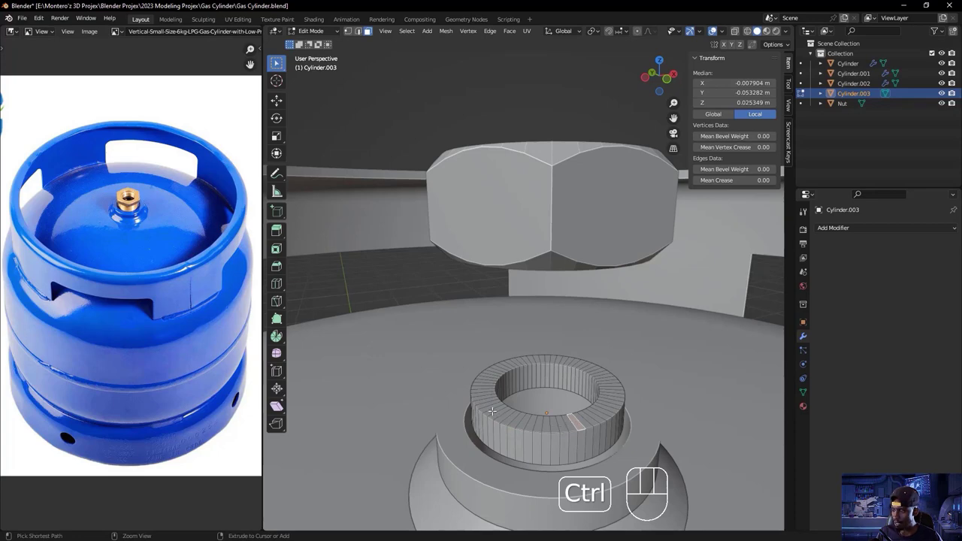
ctrl+click(490, 411)
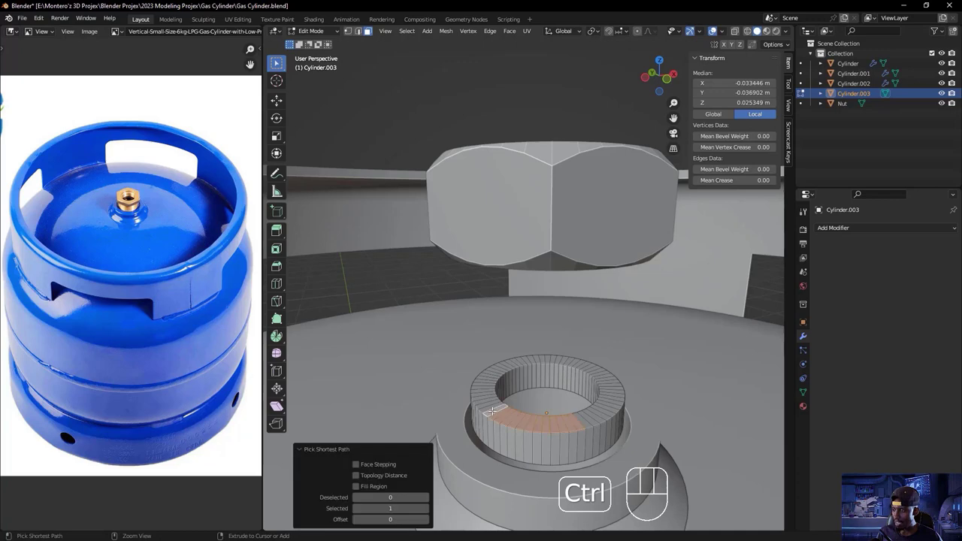
ctrl+click(486, 374)
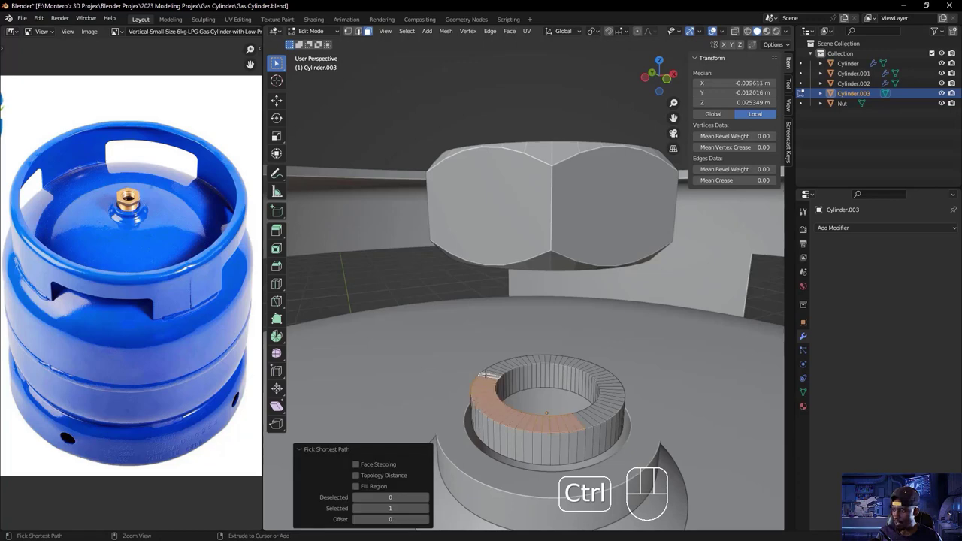
ctrl+click(548, 359)
ctrl+click(600, 369)
ctrl+click(615, 401)
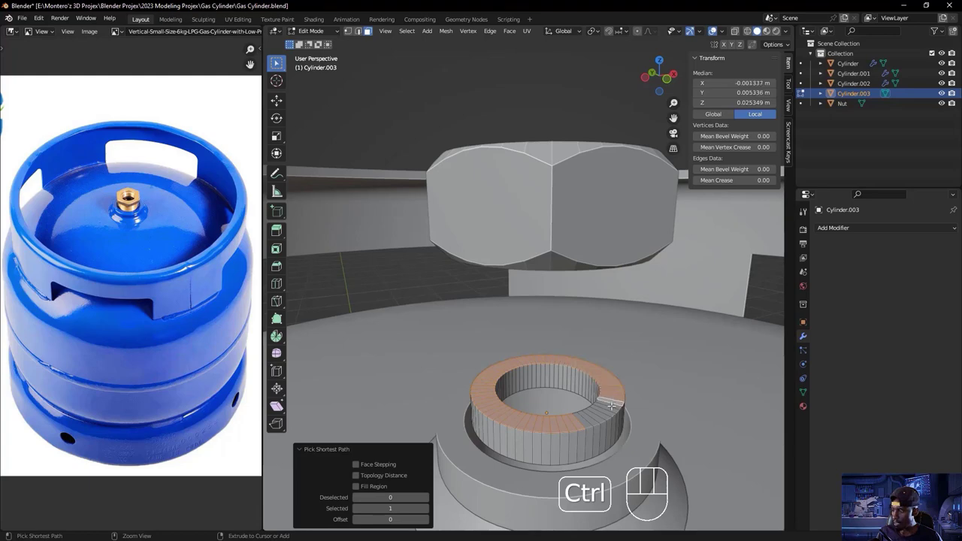
ctrl+click(584, 422)
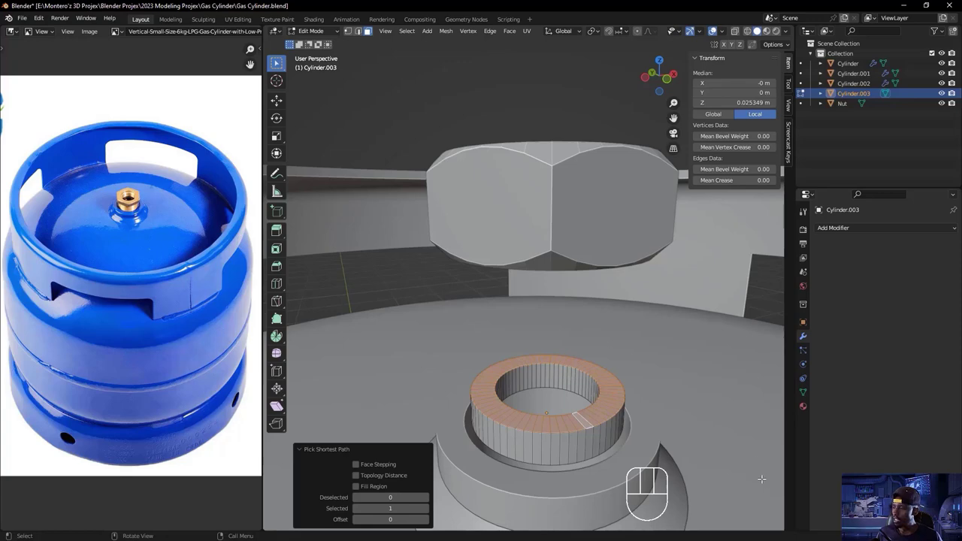
key(s)
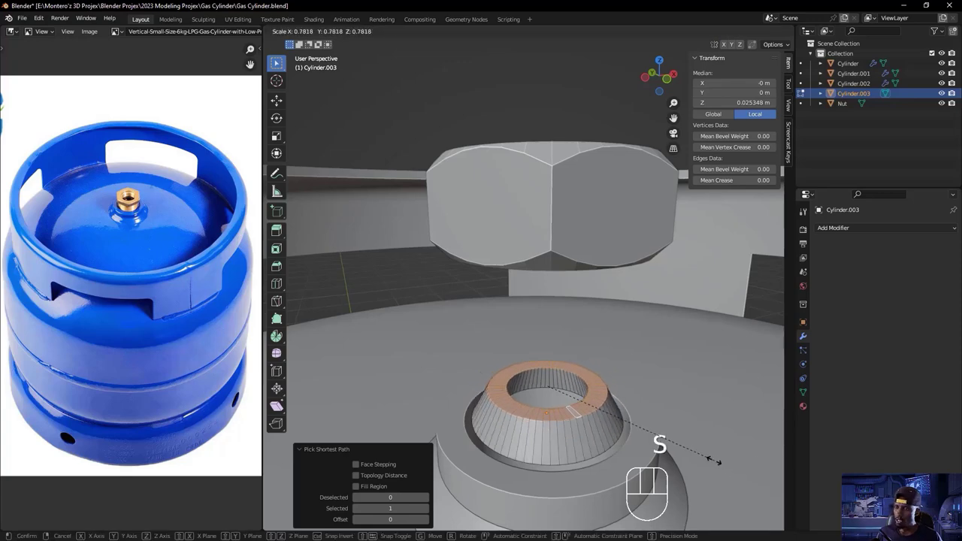
click(717, 462)
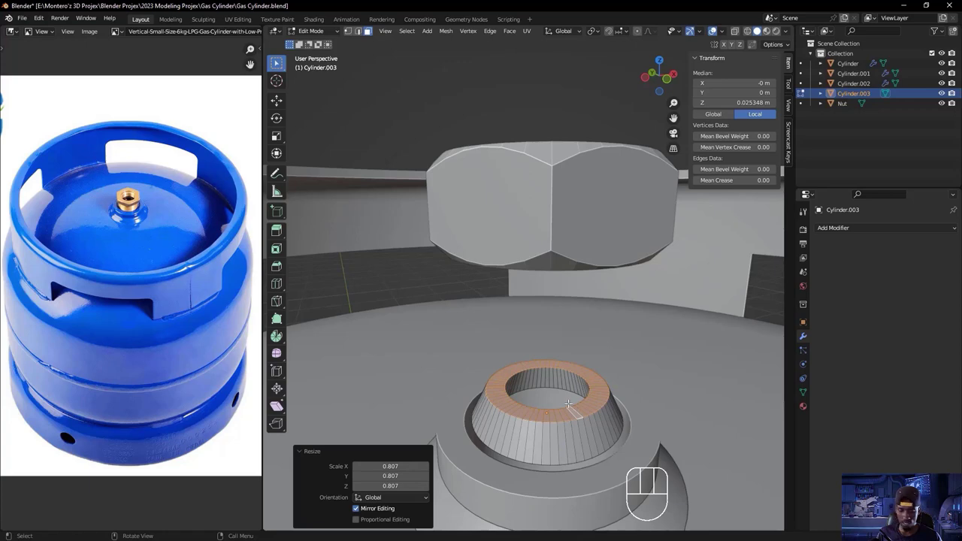
- Extrude the ring's top faces upward about 0.074 m, and extrude them again by about 0.008 m
key(e)
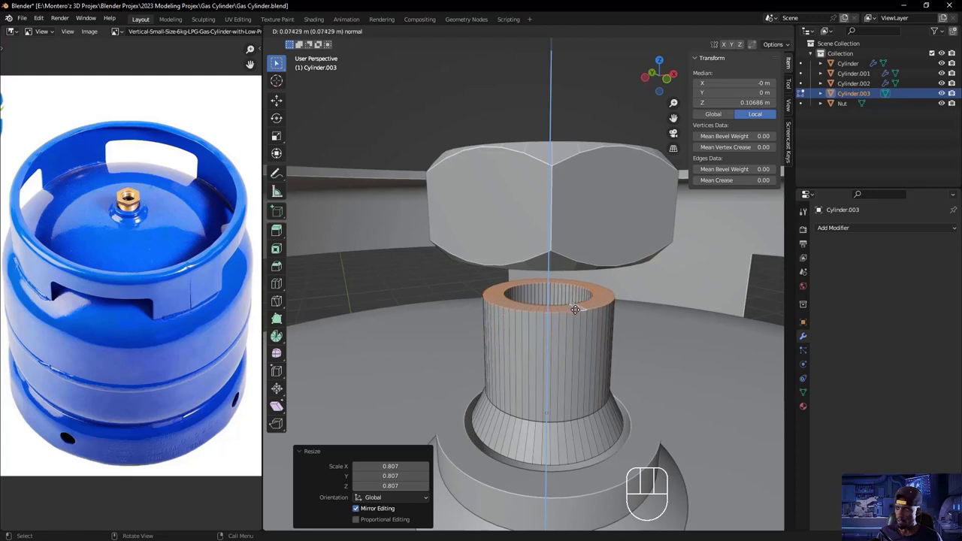
click(575, 310)
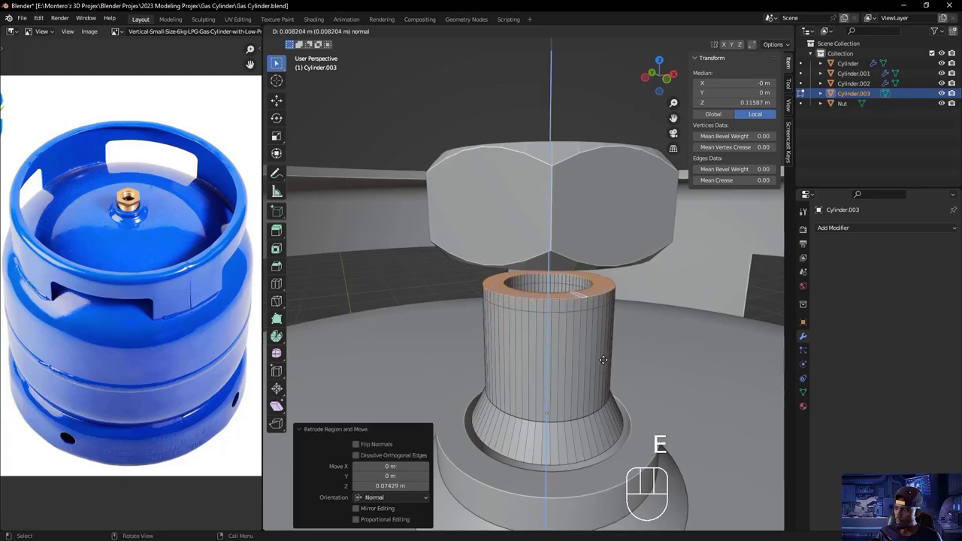
click(603, 360)
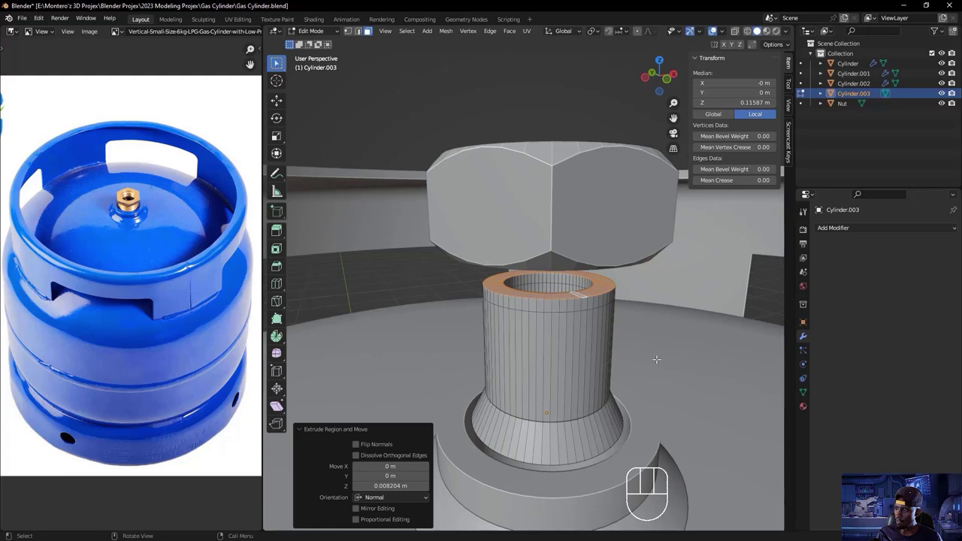
- Select the narrow band of outer side faces around the stem's top, extrude it in place and scale it to 1.112 to form a collar
click(555, 304)
middle_drag(510, 310, 347, 415)
ctrl+click(415, 319)
ctrl+click(321, 417)
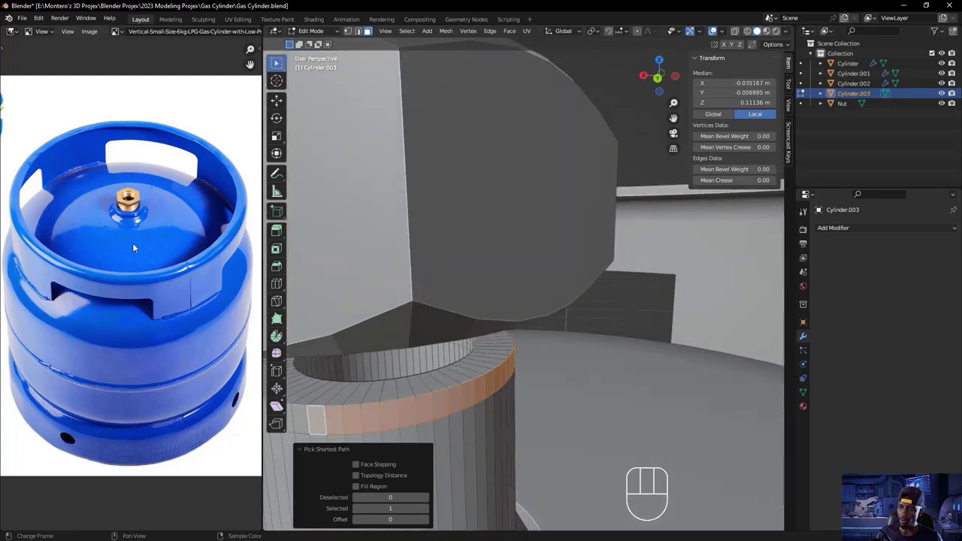
ctrl+middle_drag(601, 402, 742, 345)
ctrl+click(696, 328)
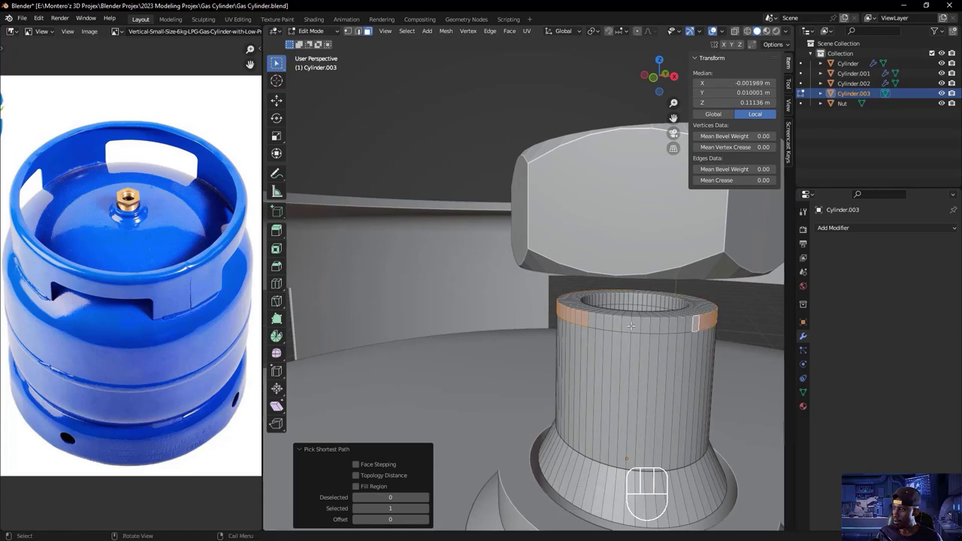
ctrl+click(594, 322)
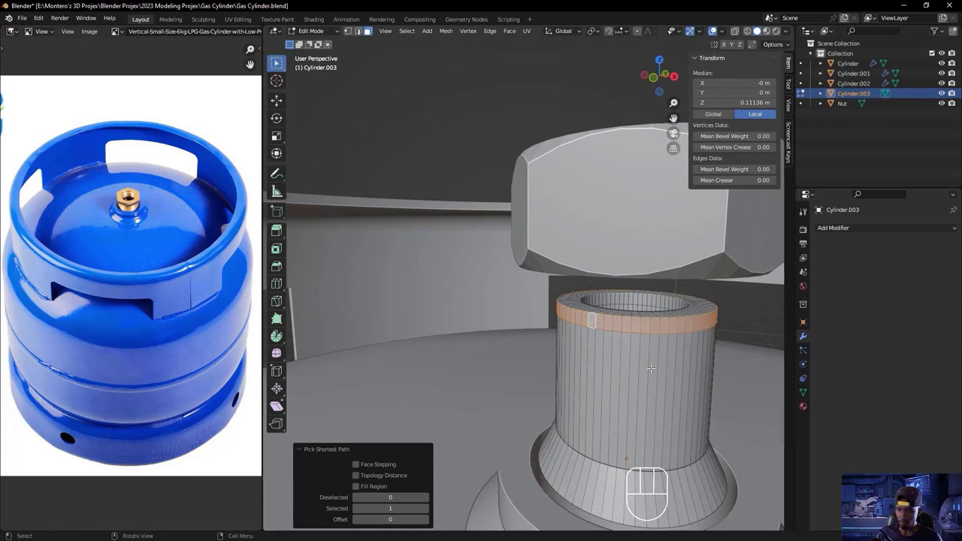
key(s)
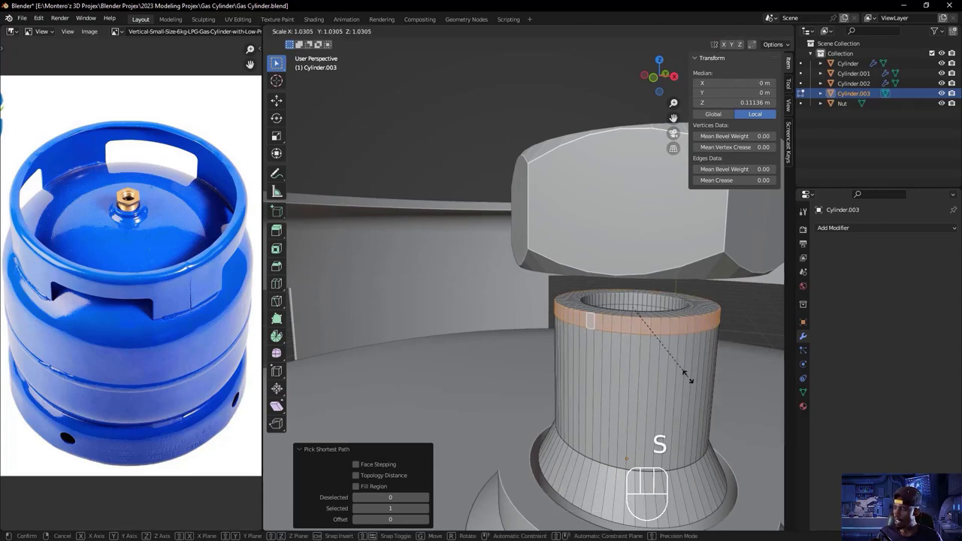
click(688, 369)
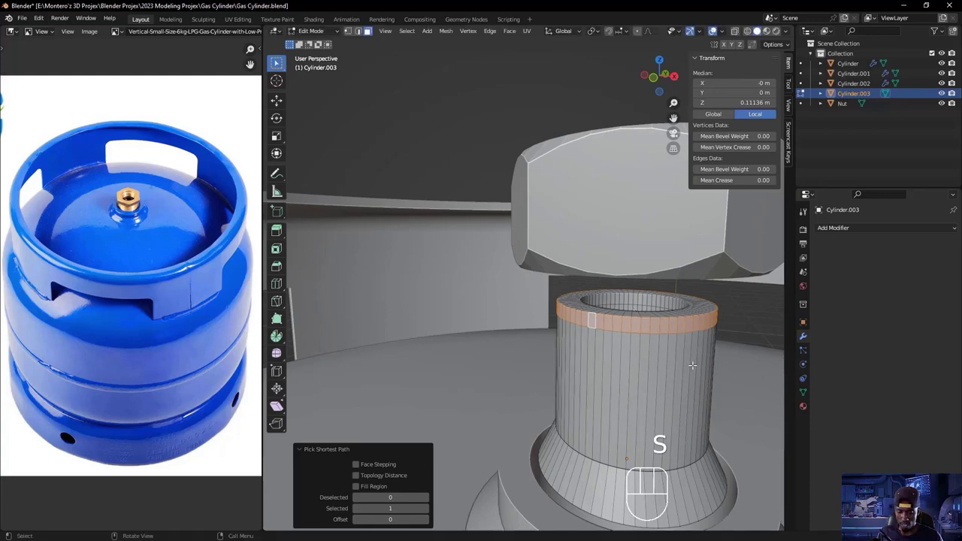
key(e)
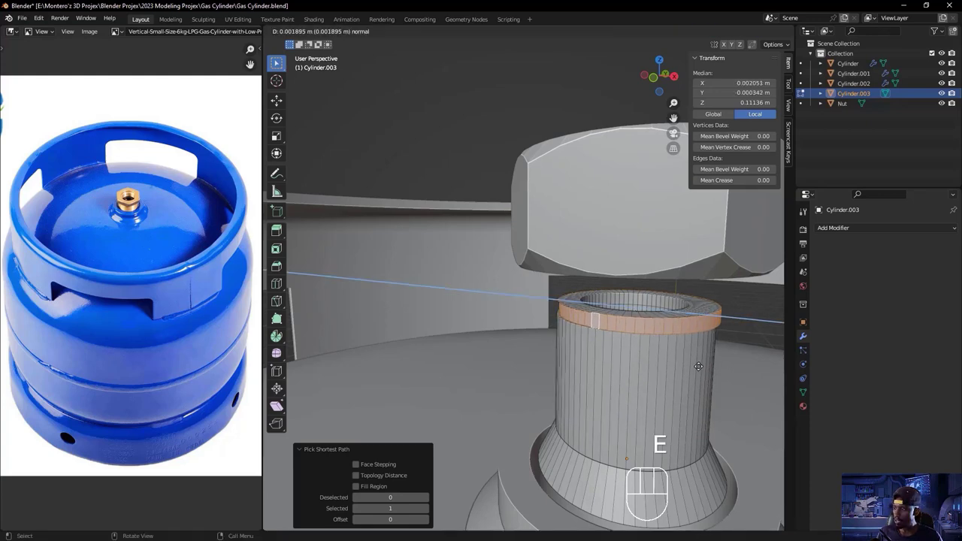
right_click(692, 364)
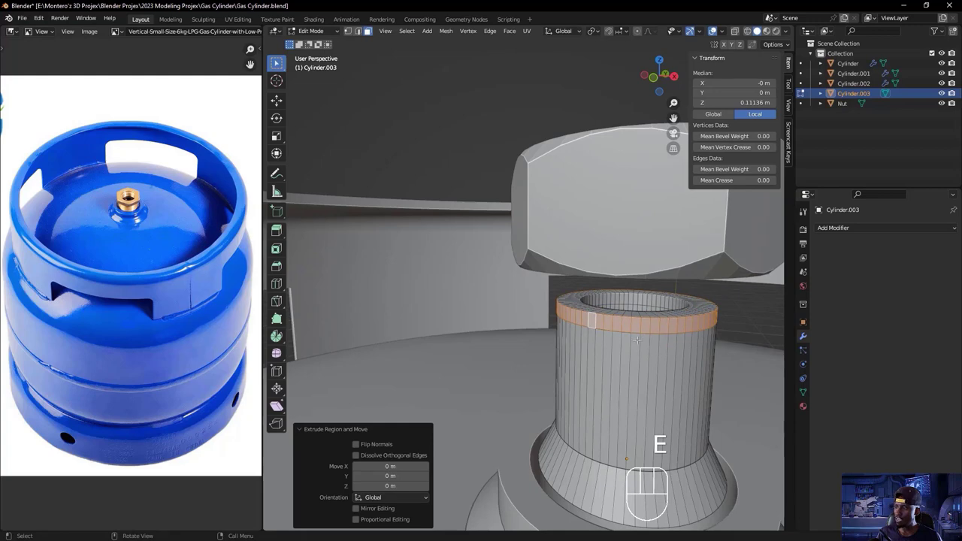
key(s)
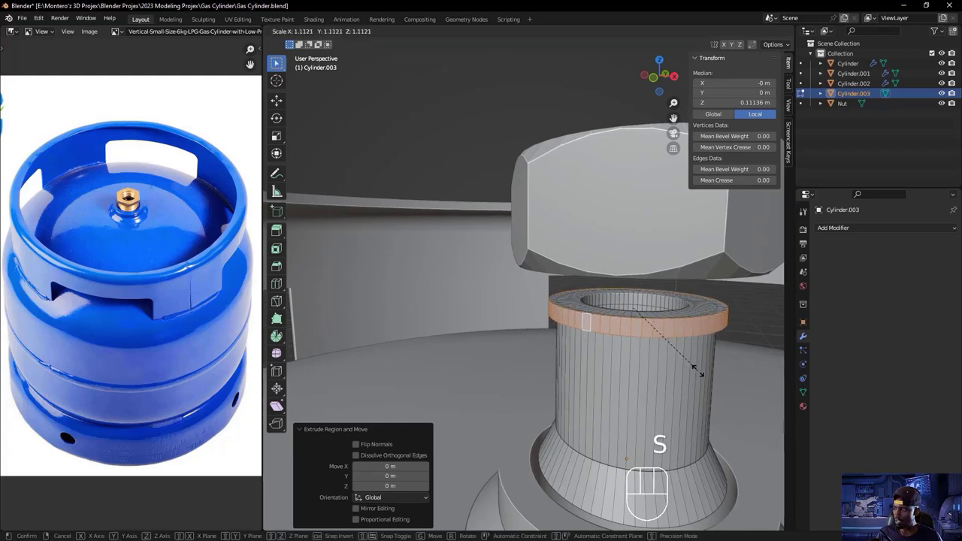
click(697, 370)
- Select the full ring of flat top faces inside the collar and extrude it upward about 0.0175 m
middle_drag(717, 366, 668, 373)
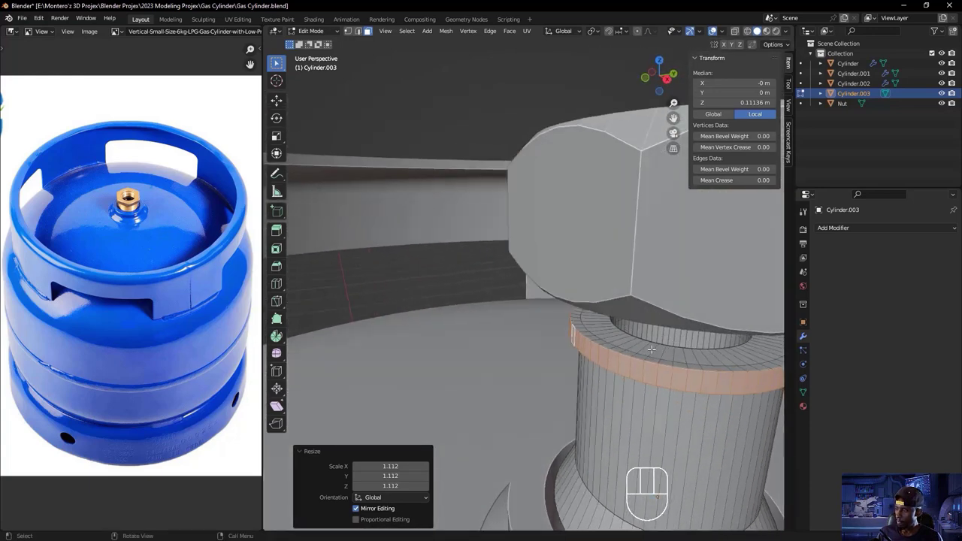
click(650, 349)
scroll(616, 338, down, 5)
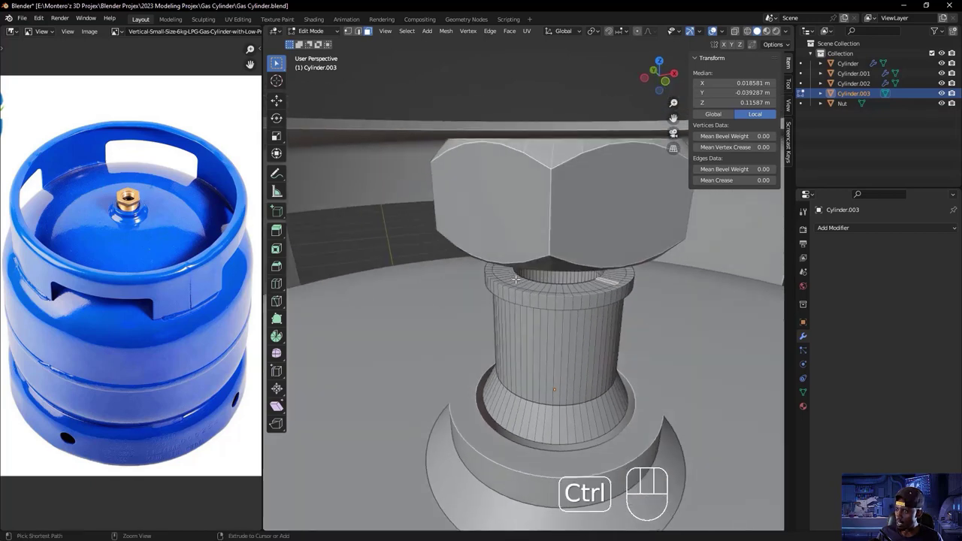
ctrl+click(516, 279)
middle_drag(516, 280, 680, 284)
ctrl+click(333, 405)
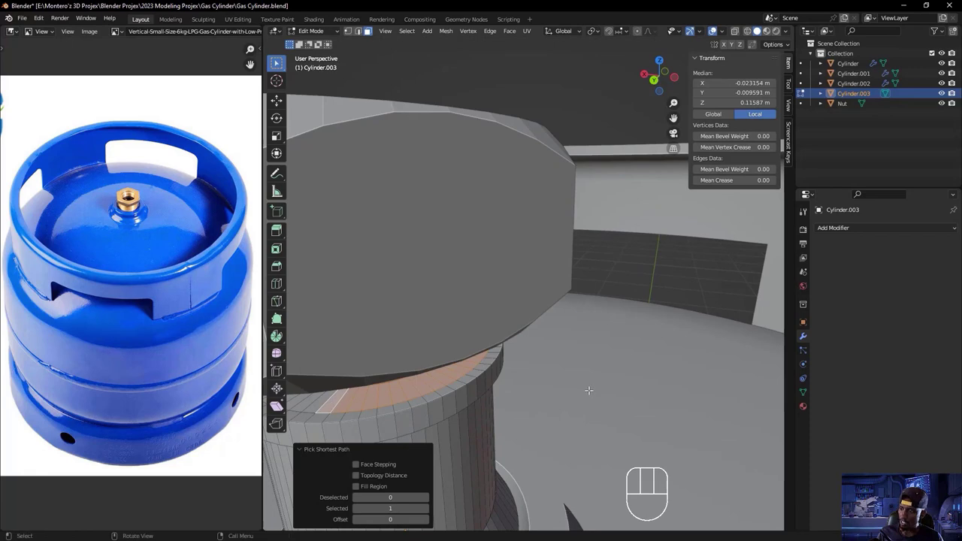
scroll(591, 389, down, 3)
scroll(591, 388, up, 4)
middle_drag(592, 389, 681, 384)
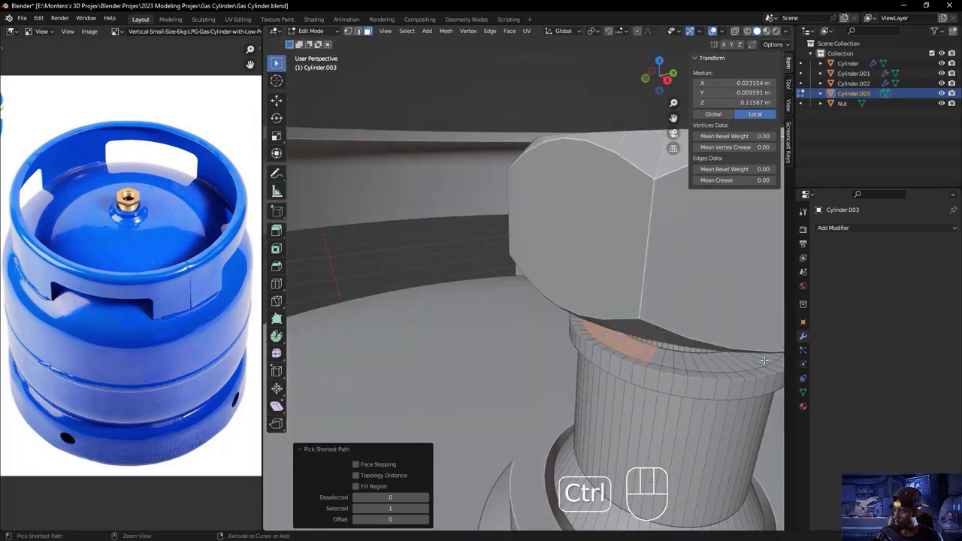
ctrl+click(770, 355)
ctrl+click(658, 356)
shift+middle_drag(659, 356, 579, 345)
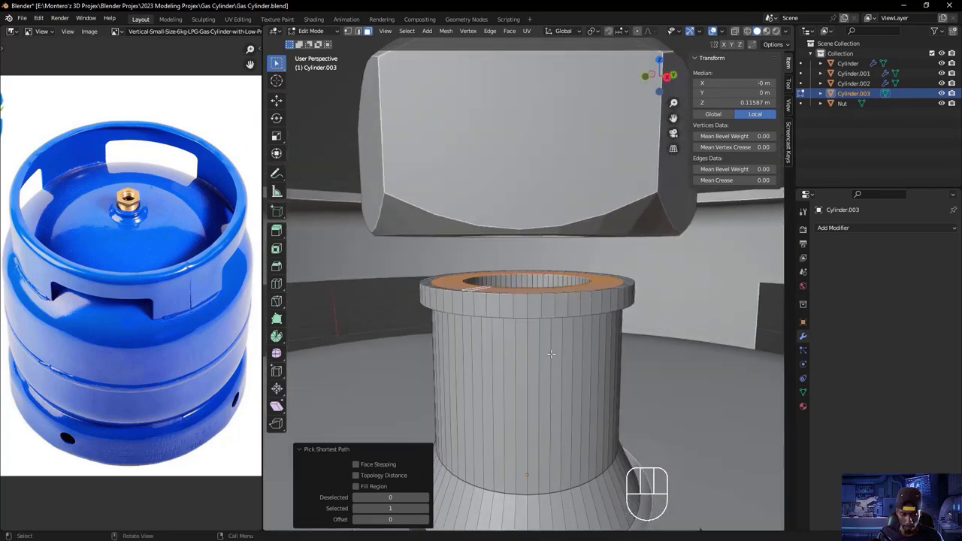
key(e)
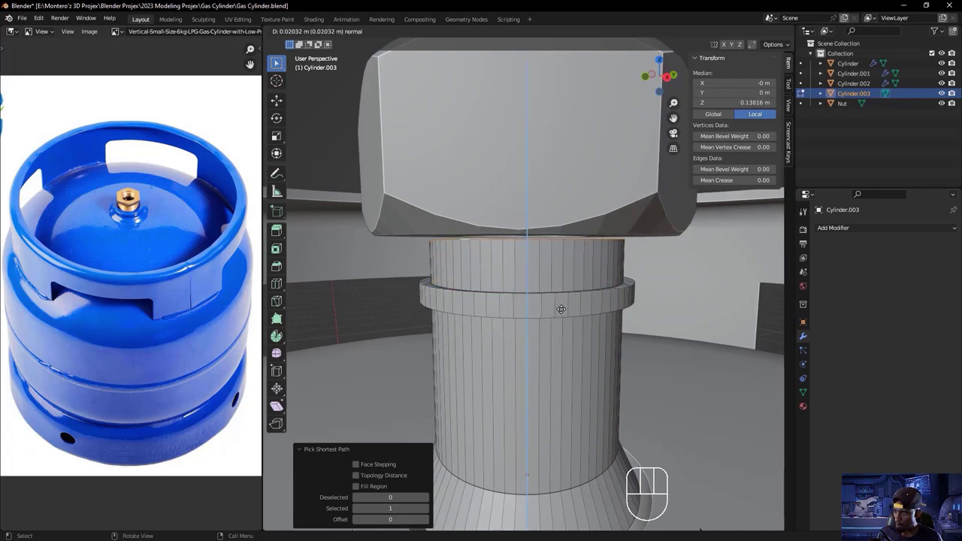
click(561, 311)
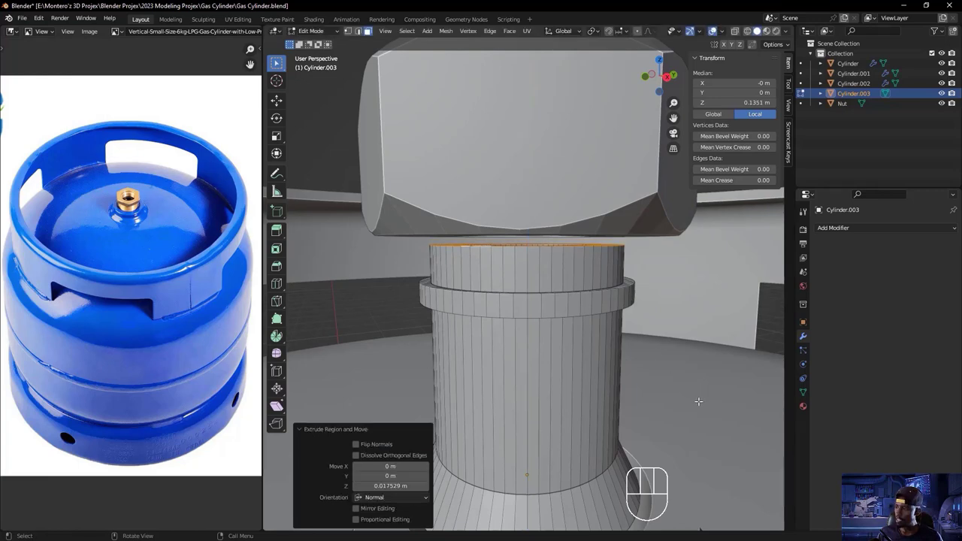
- Scale the extruded top ring to 0.696 to form a taper, and extrude it about 0.0085 m further up into the nut
key(s)
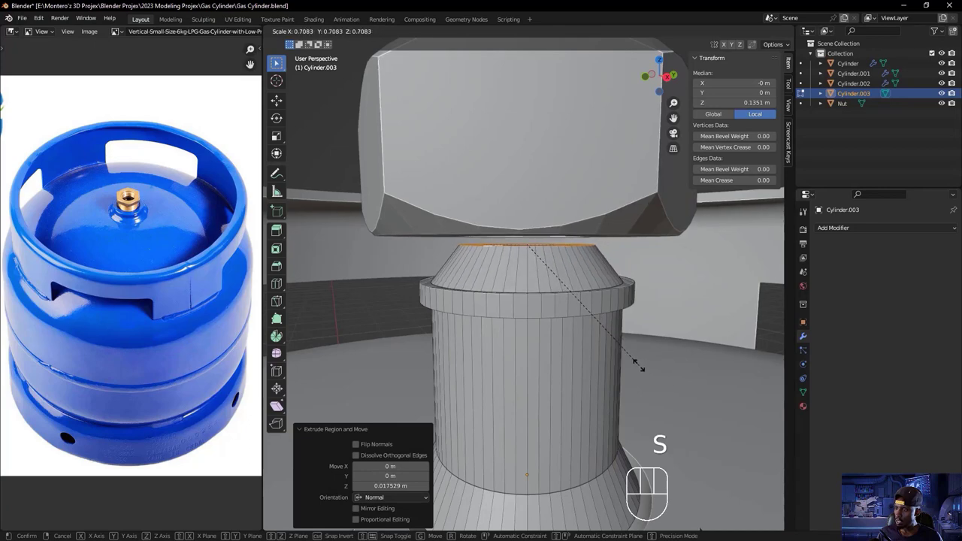
click(632, 364)
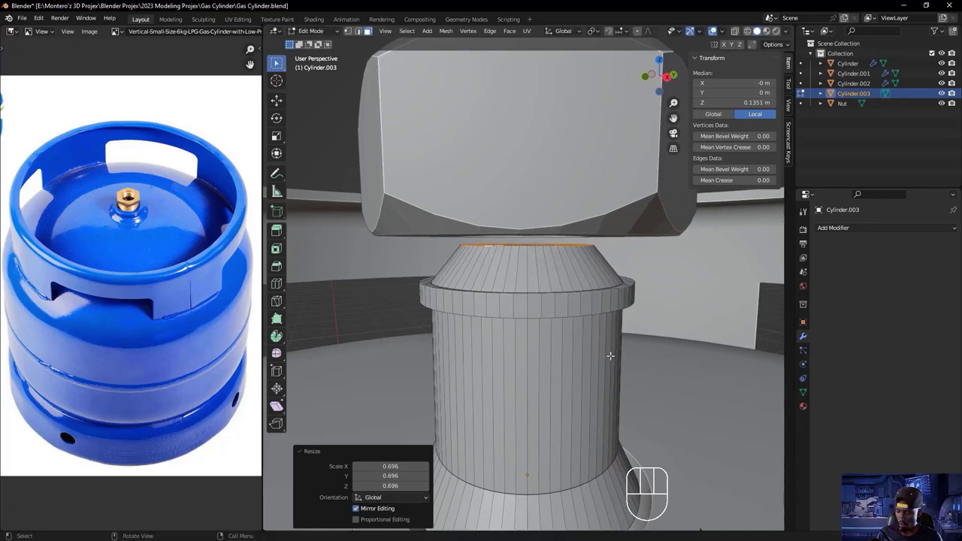
key(e)
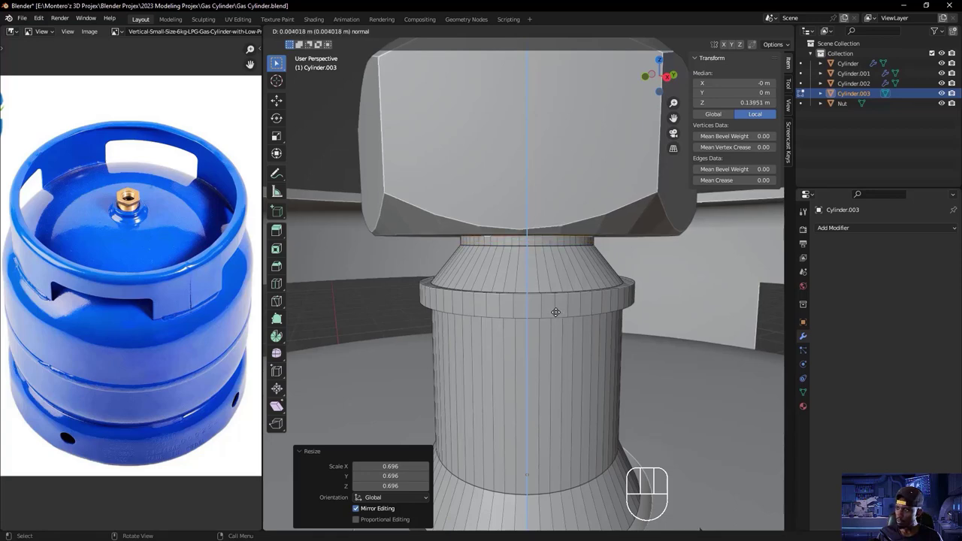
click(558, 309)
middle_drag(558, 309, 526, 403)
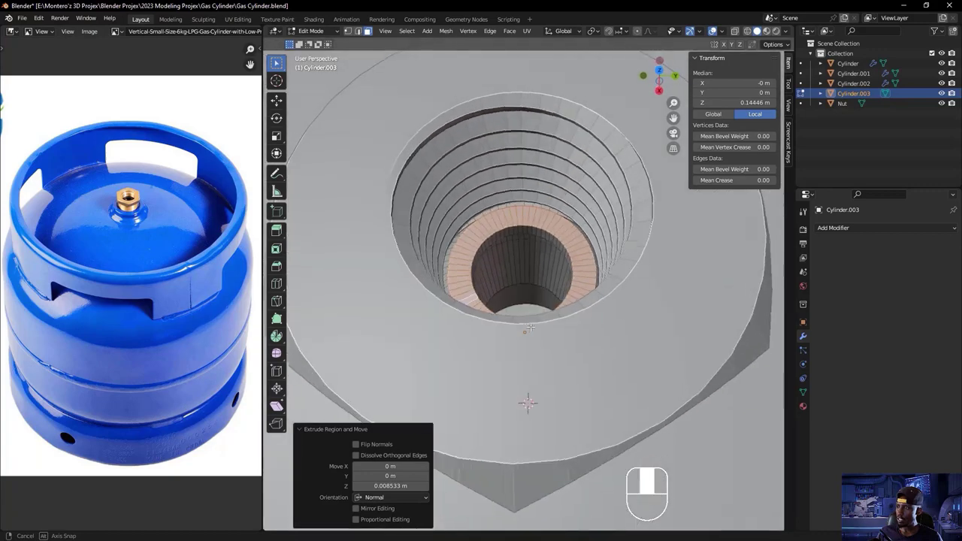
scroll(526, 403, down, 5)
middle_drag(562, 320, 571, 325)
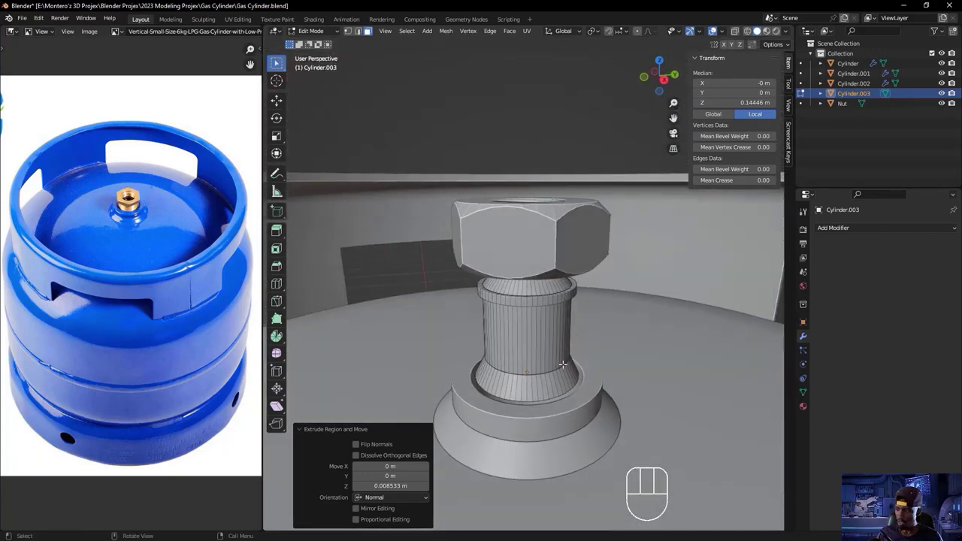
middle_drag(560, 377, 549, 346)
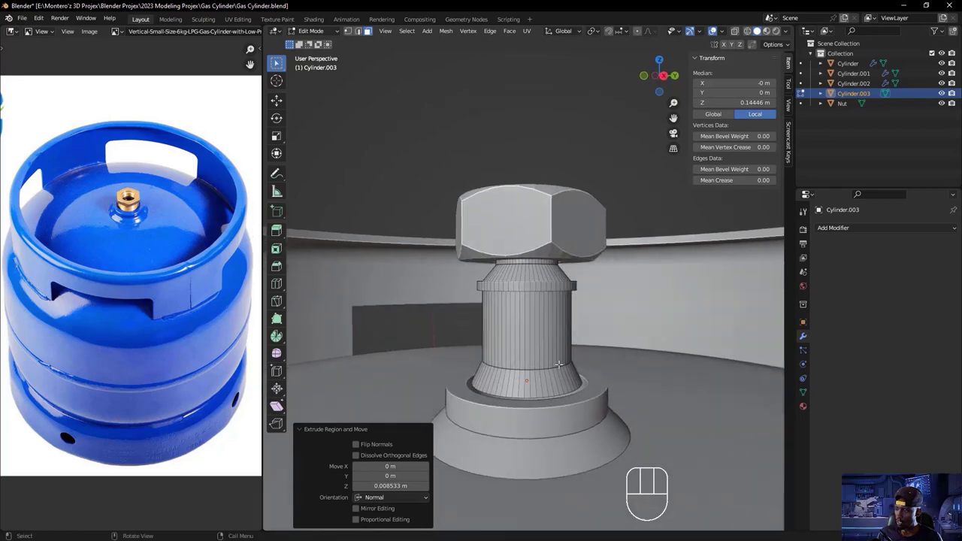
- Select all the stem's underside ring faces in isolation, and extrude them about 0.188 m down through the base with the full model in X-ray view
click(541, 323)
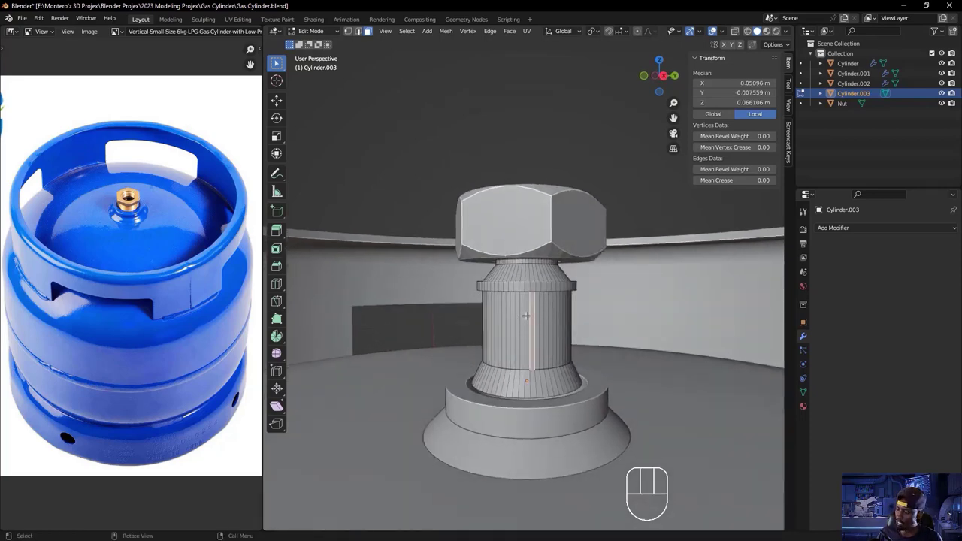
key(KP_Divide)
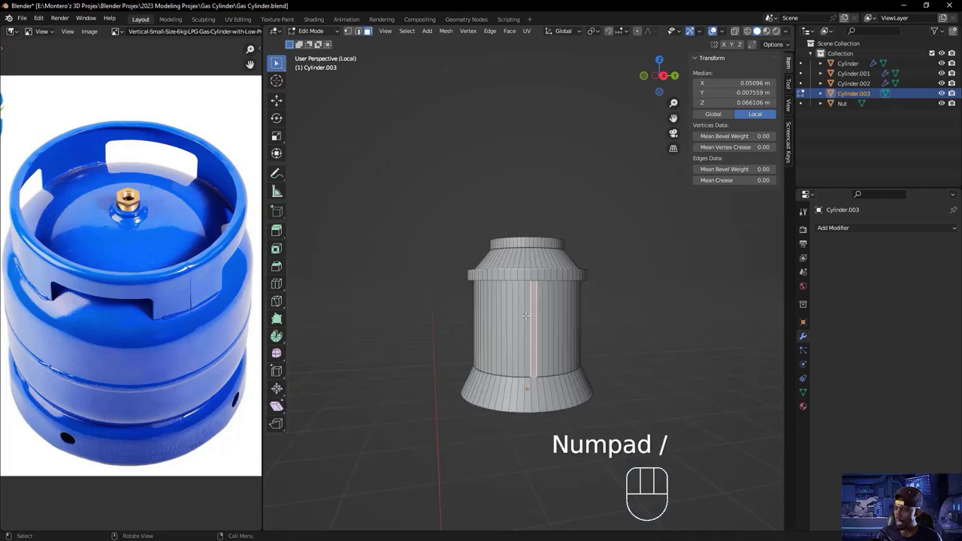
scroll(503, 352, down, 5)
middle_drag(503, 352, 567, 314)
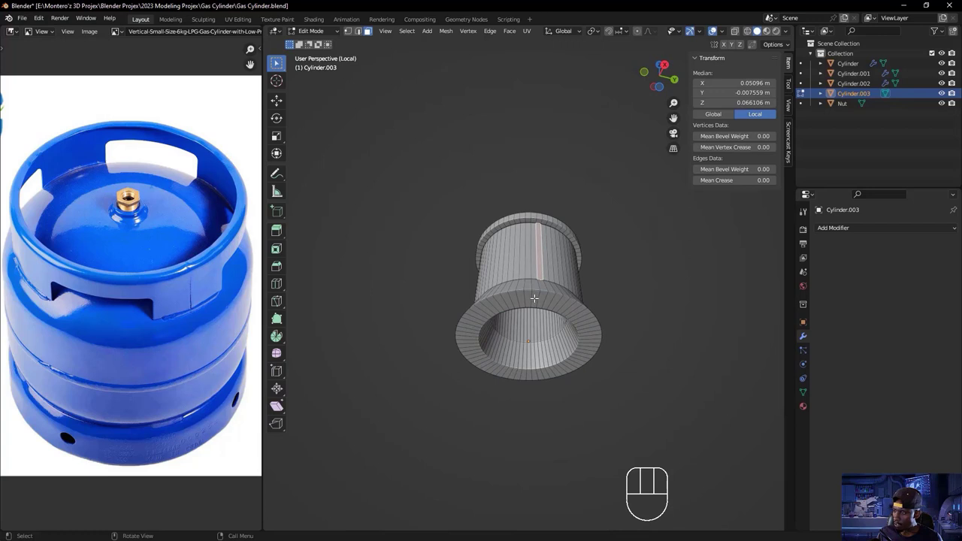
click(533, 298)
ctrl+click(467, 331)
ctrl+click(515, 377)
ctrl+click(583, 352)
ctrl+click(544, 300)
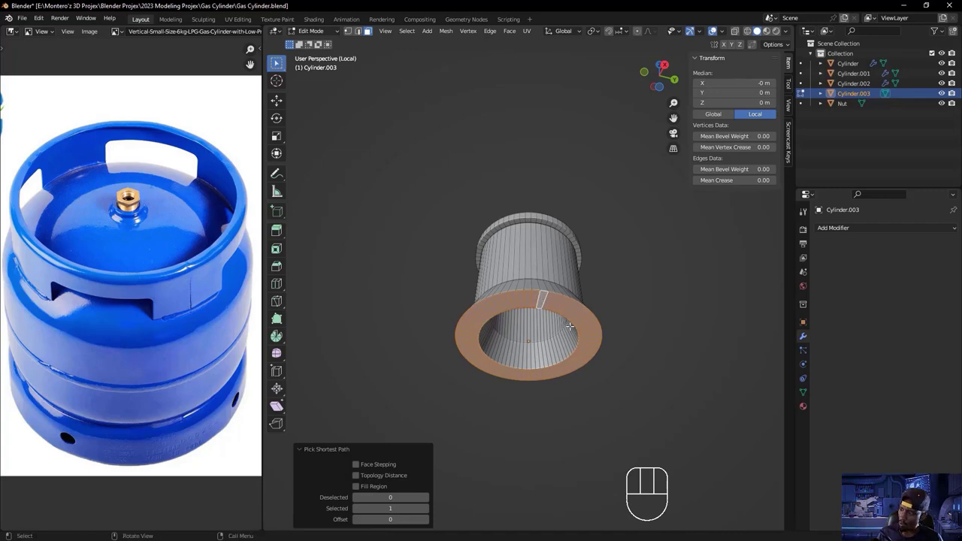
key(KP_Divide)
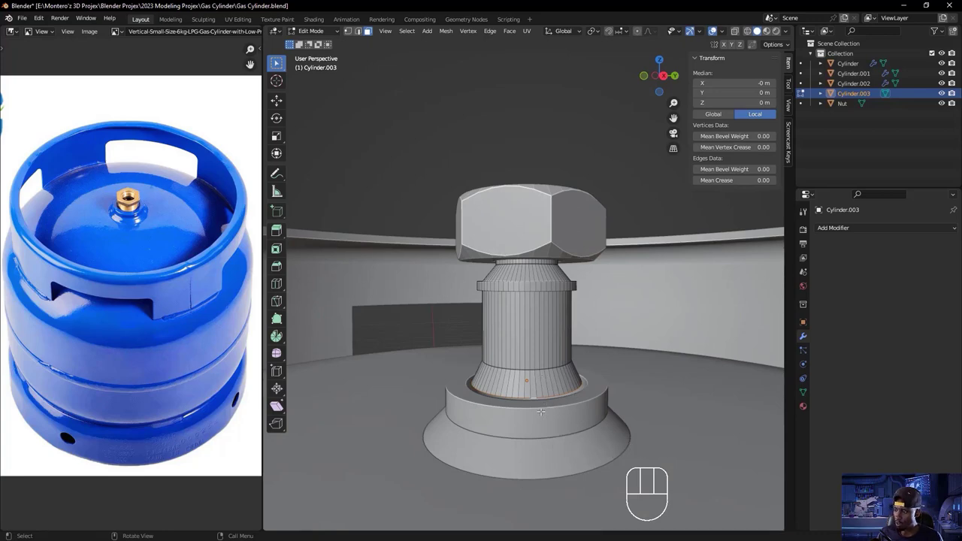
key(alt+z)
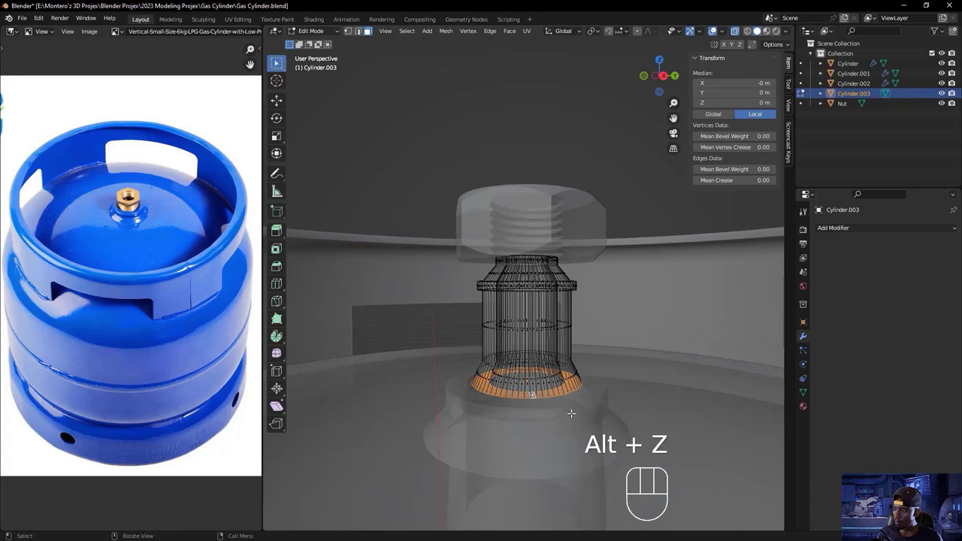
shift+middle_drag(583, 425, 565, 298)
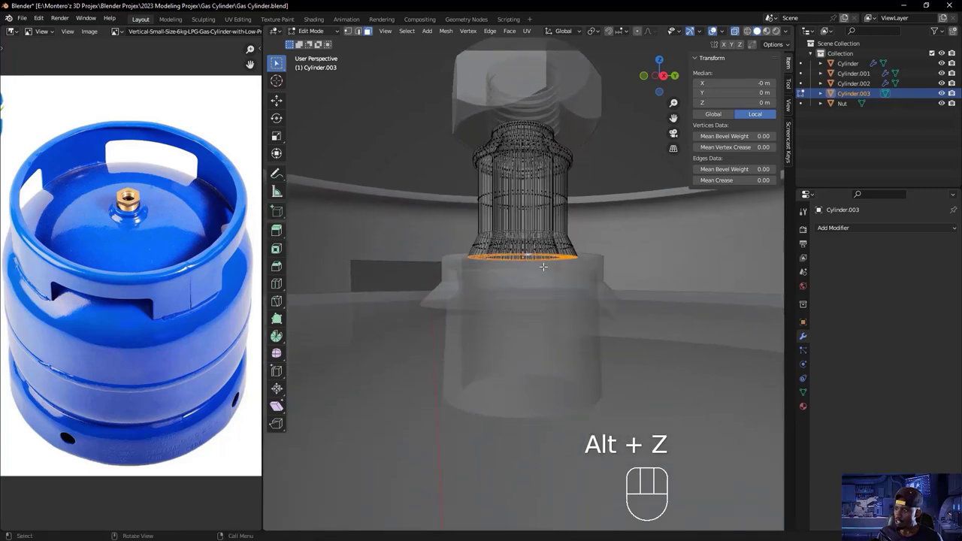
key(e)
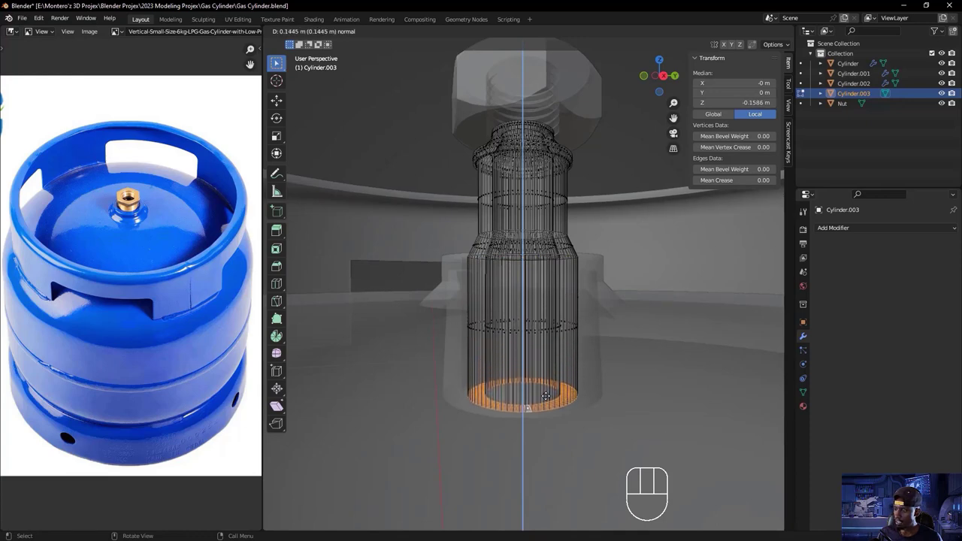
click(551, 427)
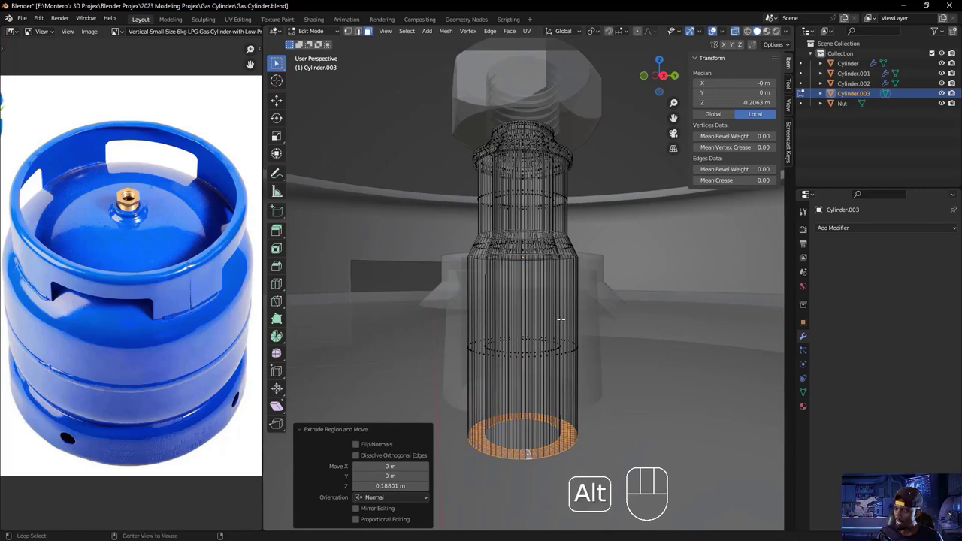
key(alt+z)
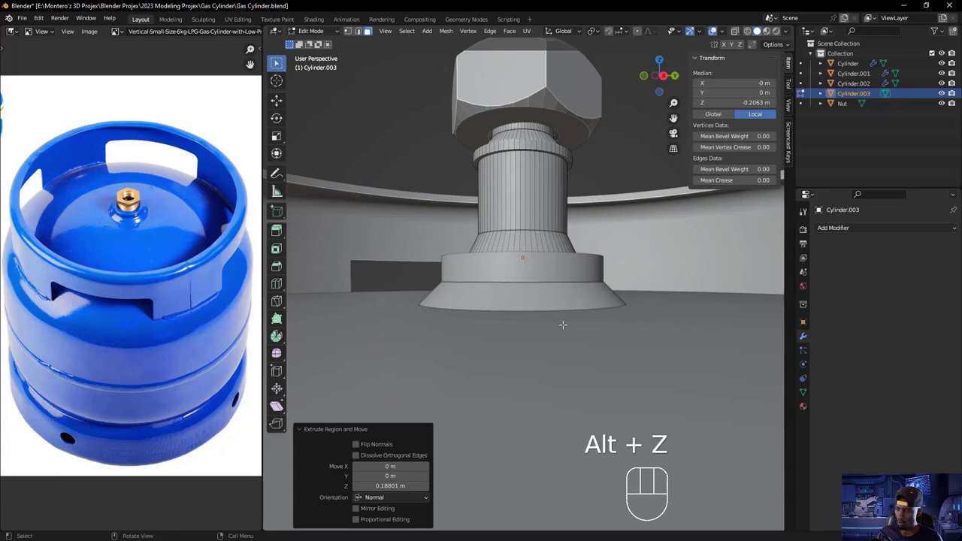
scroll(563, 325, down, 3)
middle_drag(563, 325, 526, 222)
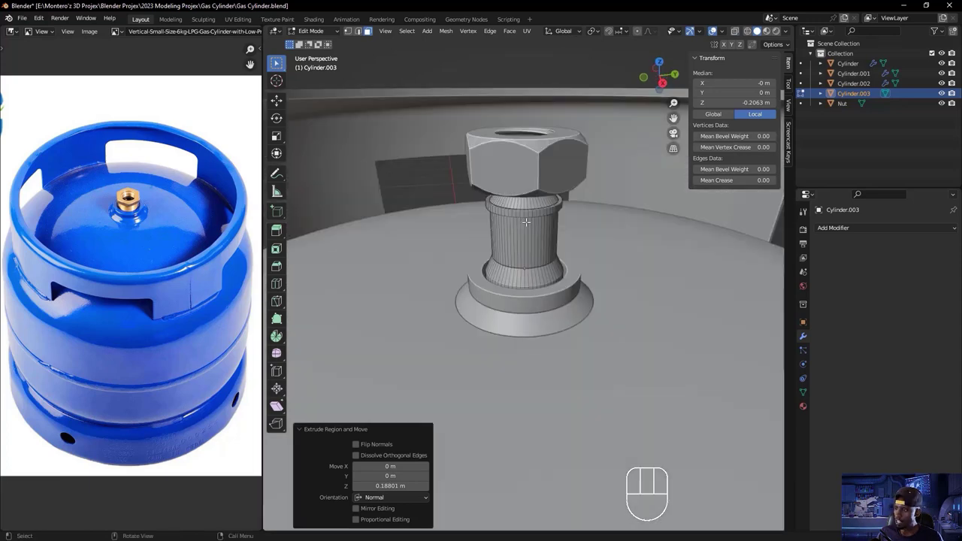
- Apply the valve stem's location, rotation and scale in Object Mode, and shade it auto smooth
key(Tab)
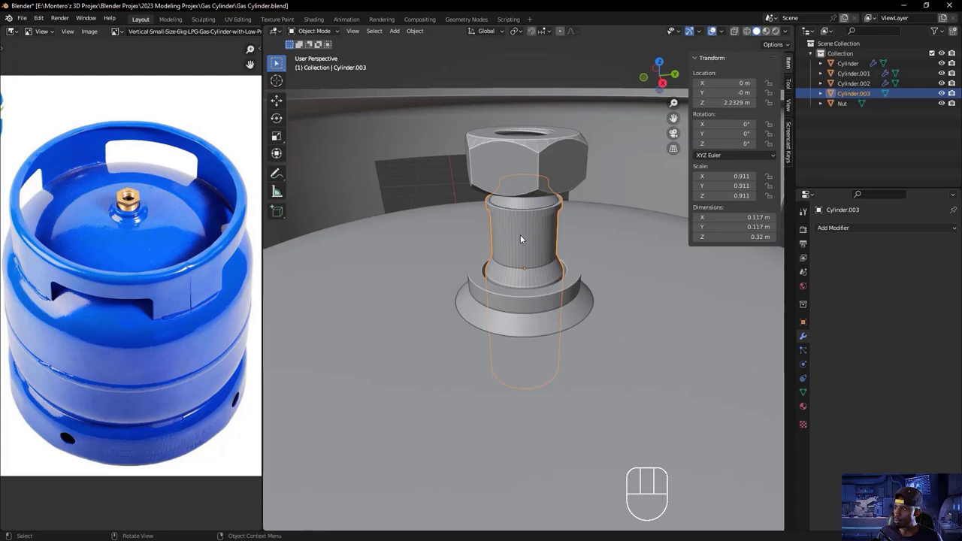
key(ctrl)
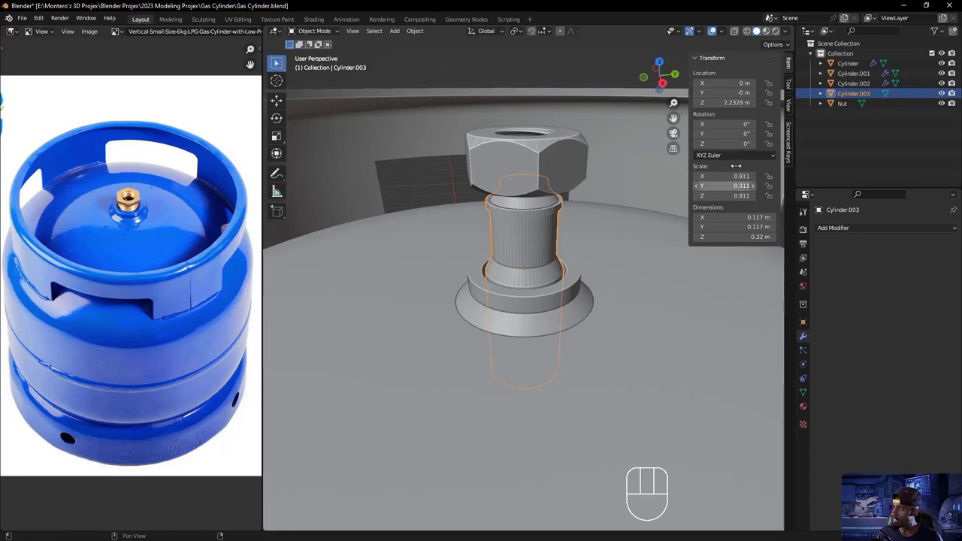
key(ctrl)
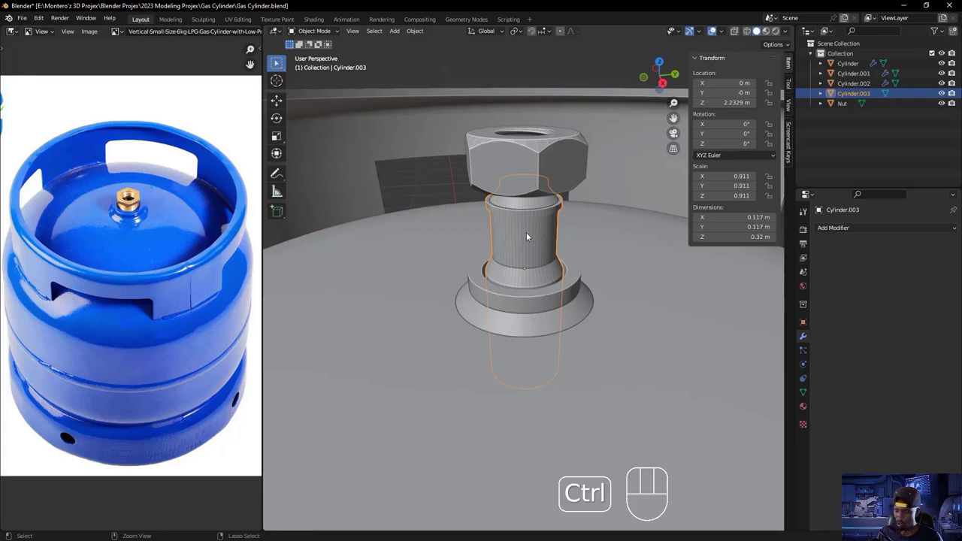
key(ctrl+a)
click(507, 229)
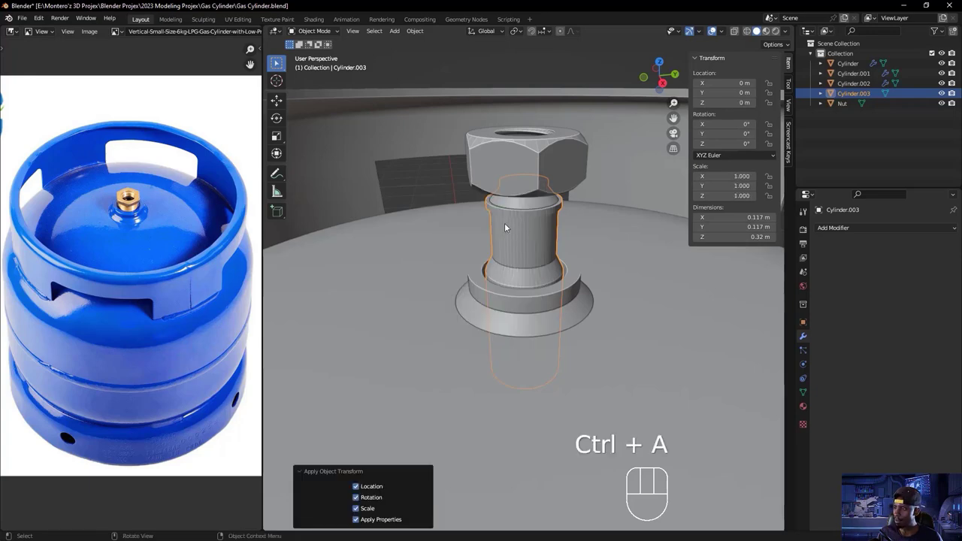
right_click(517, 235)
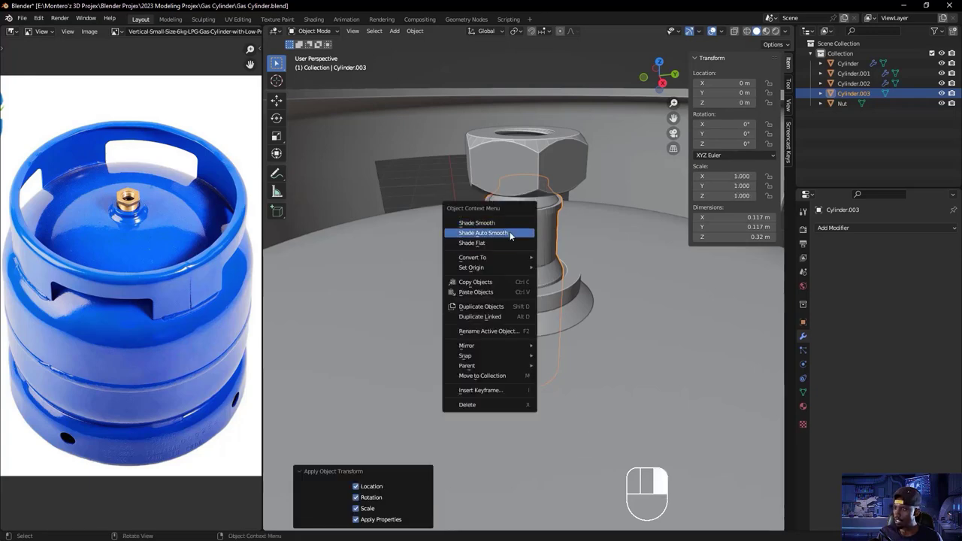
click(509, 236)
click(397, 175)
- Flatten the hex nut on top of the stem by scaling it to 0.309 along Z
scroll(453, 259, down, 3)
middle_drag(452, 259, 554, 220)
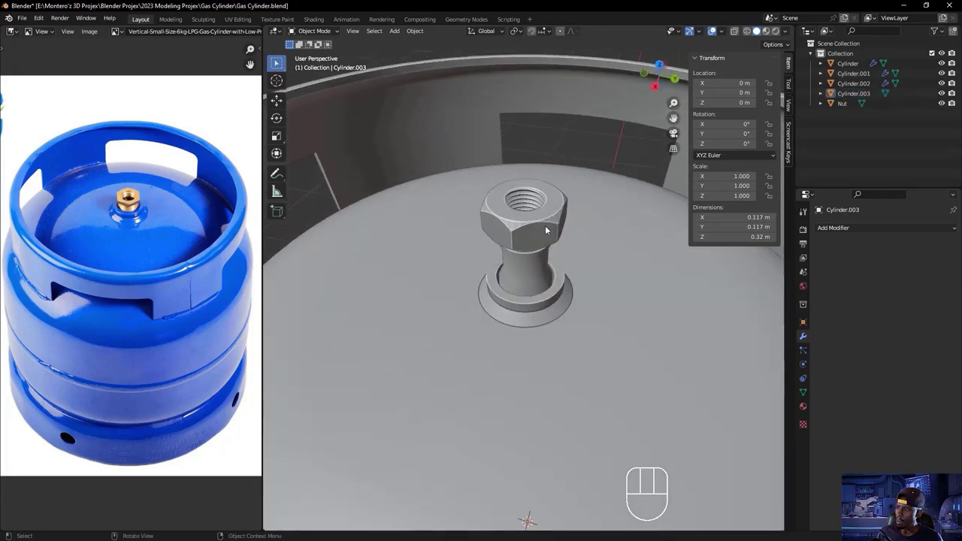
click(545, 225)
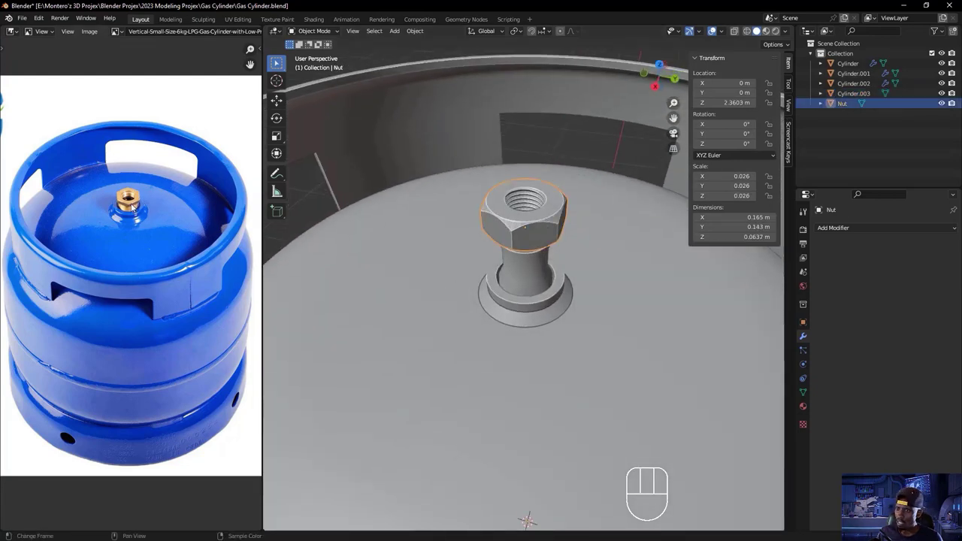
middle_drag(552, 259, 560, 226)
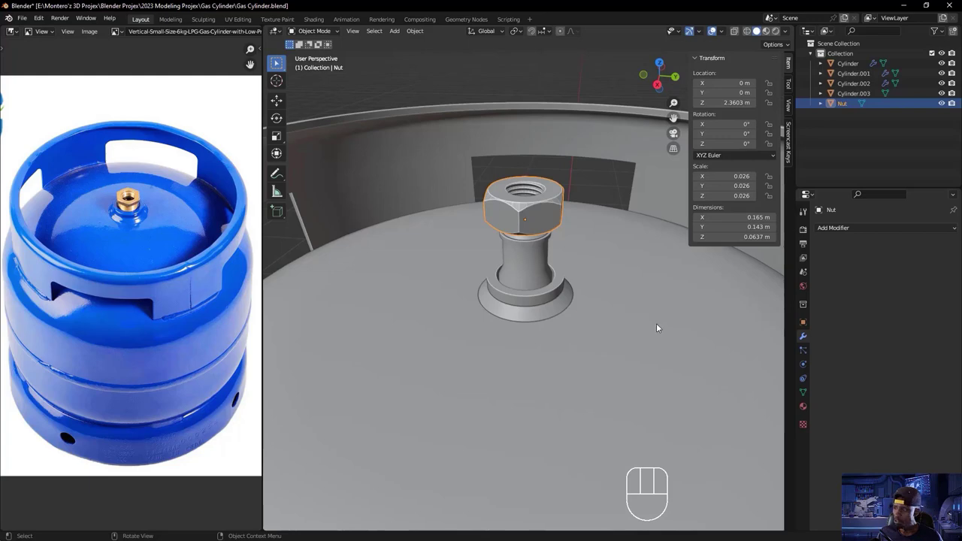
key(s)
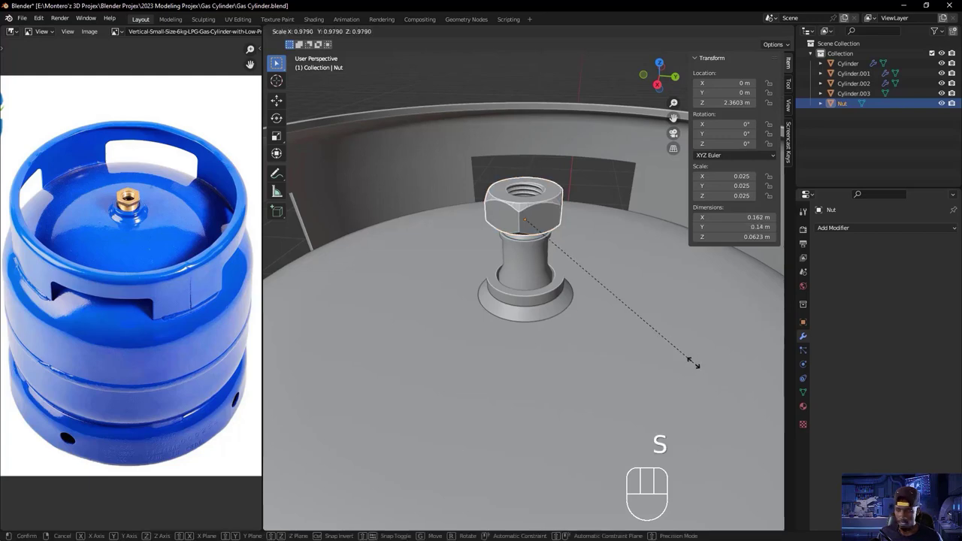
key(z)
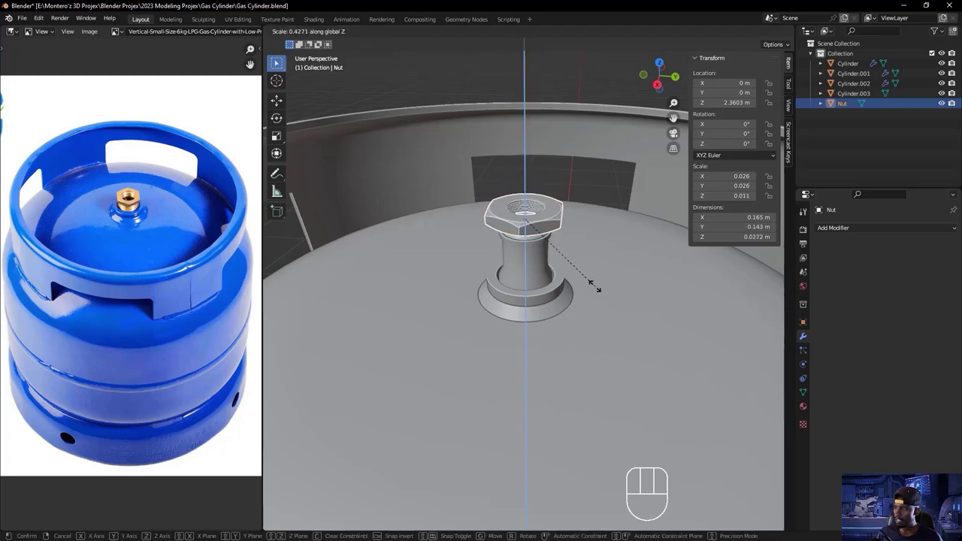
click(569, 269)
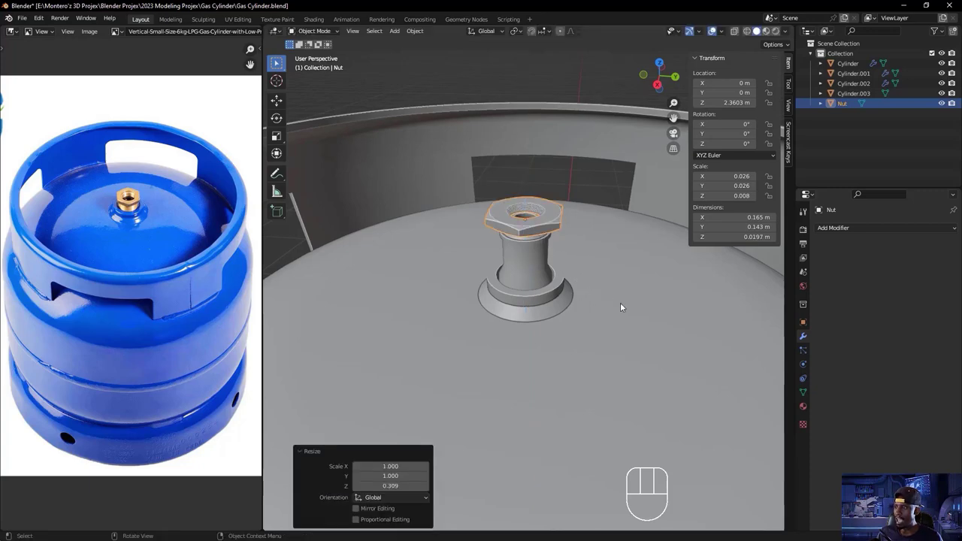
- Widen the flattened nut by scaling it to 1.289 in X and Y only, excluding the Z axis
key(s)
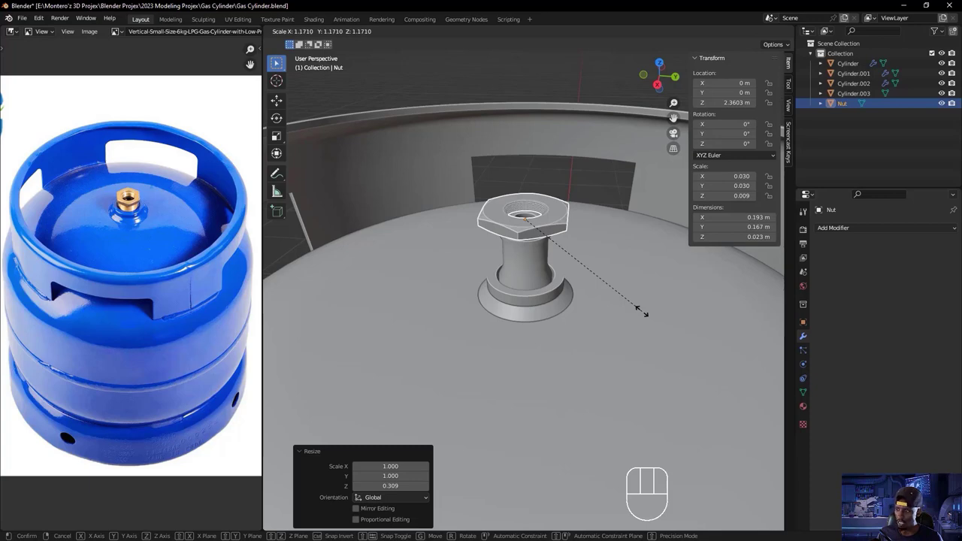
key(shift)
key(shift+z)
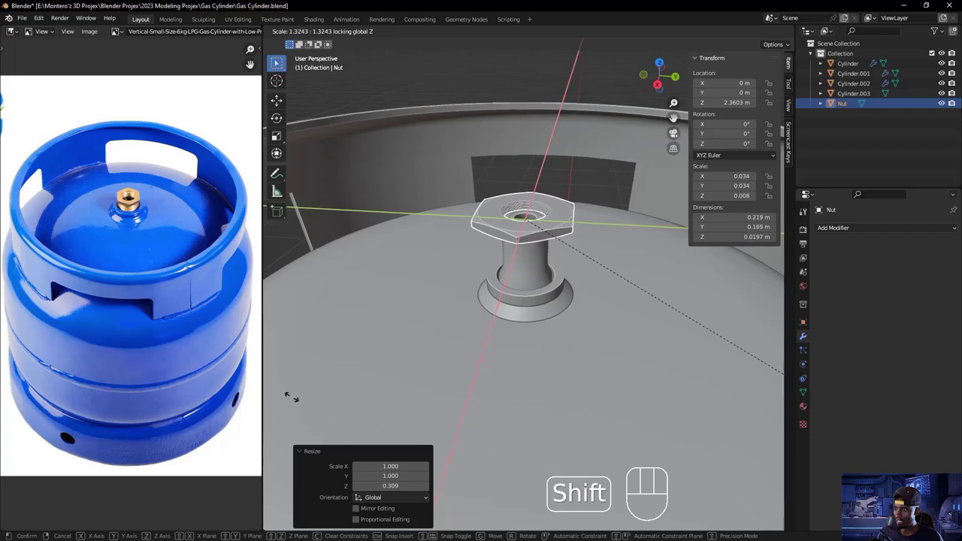
click(761, 362)
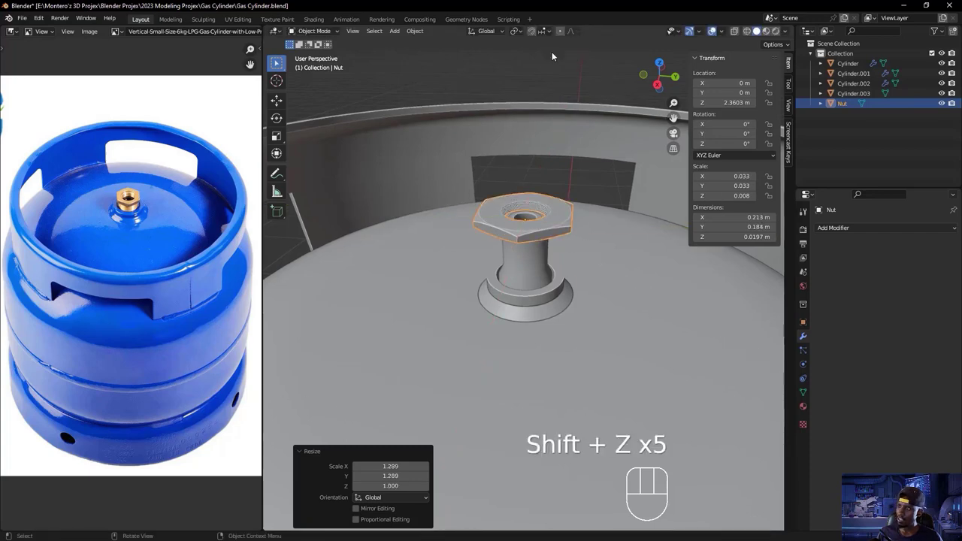
click(470, 72)
- Lower the nut along Z by about 0.0136 m onto the top of the stem
middle_drag(470, 73, 547, 242)
click(549, 240)
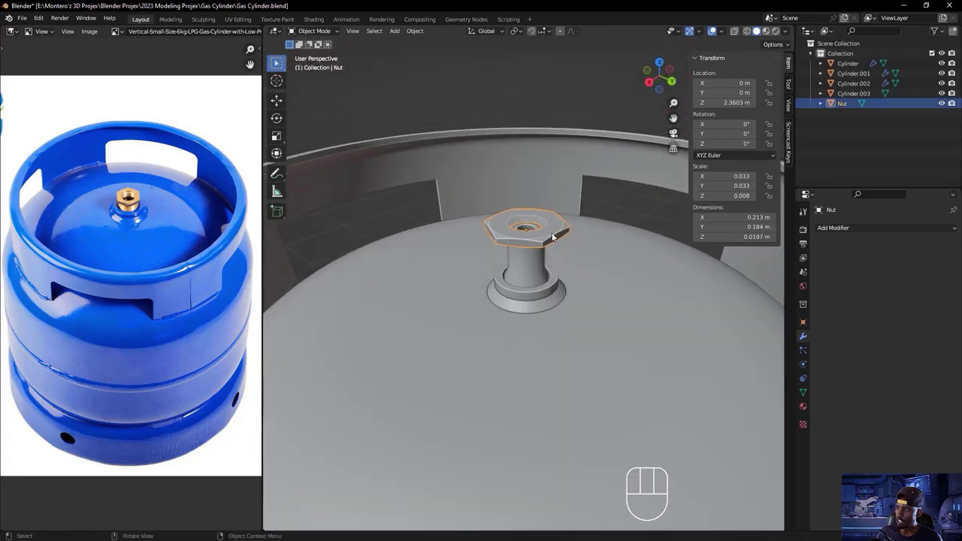
key(g)
key(z)
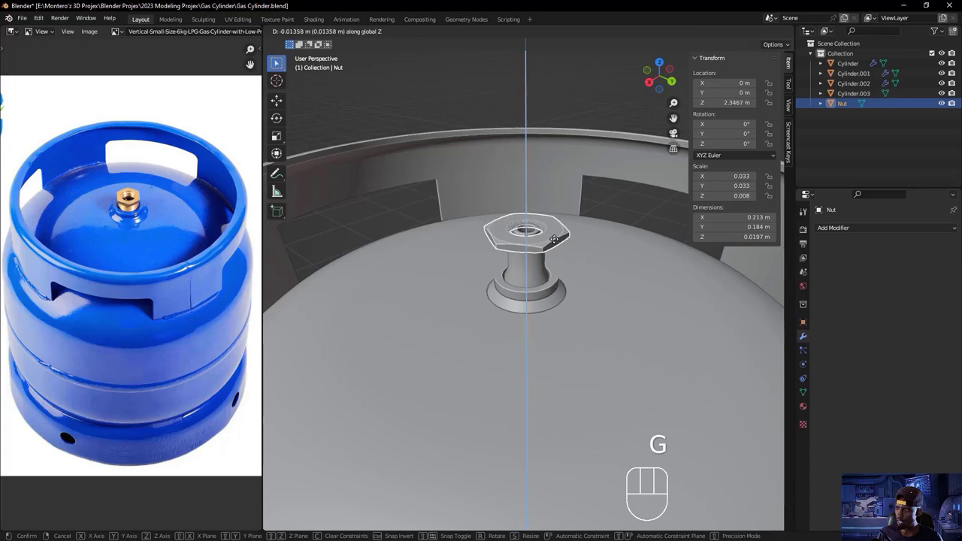
click(555, 241)
middle_drag(557, 245, 527, 311)
key(alt+a)
scroll(536, 263, down, 3)
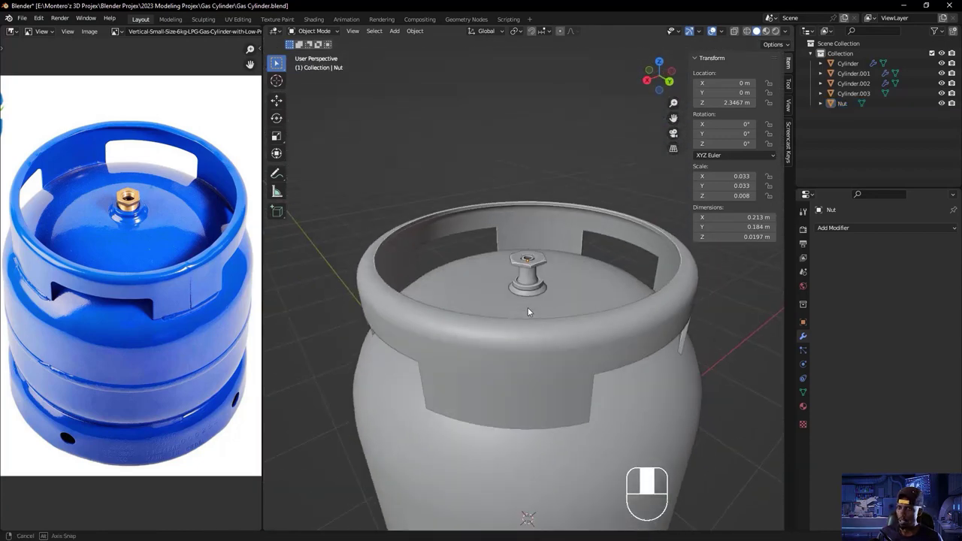
- Scale the nut down uniformly to about 0.188 m wide in X to match the reference
click(538, 260)
key(s)
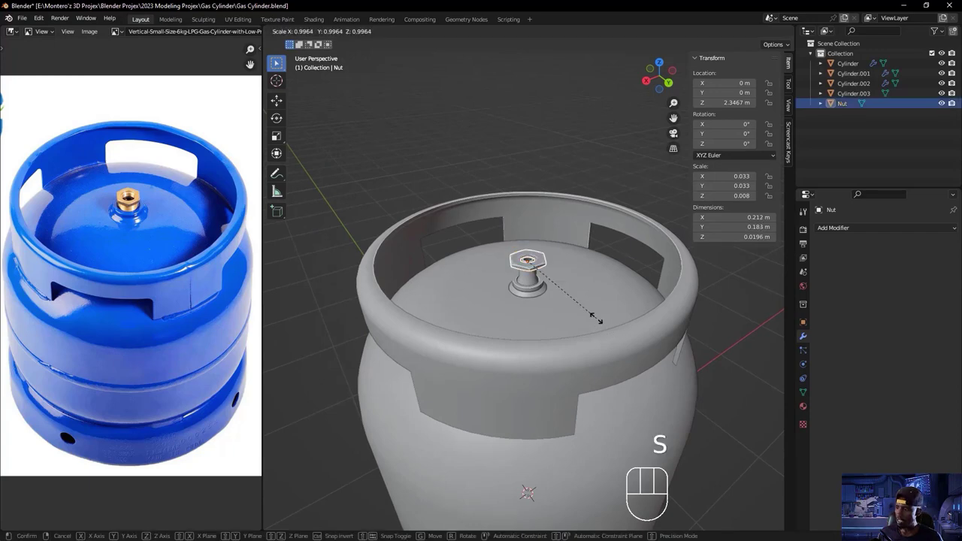
click(454, 235)
key(alt+a)
middle_drag(454, 234, 509, 261)
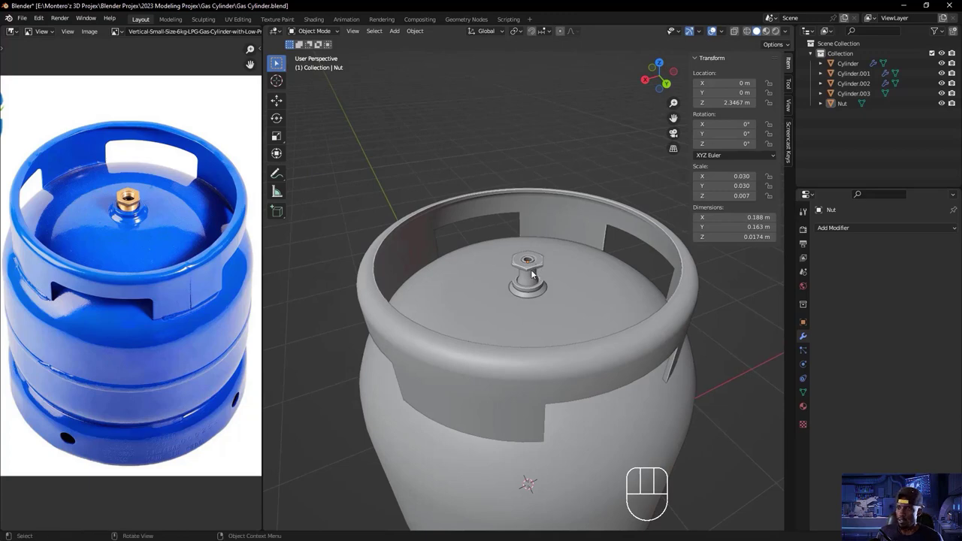
- Thicken the nut along Z to a height of about 0.0273 m
click(536, 269)
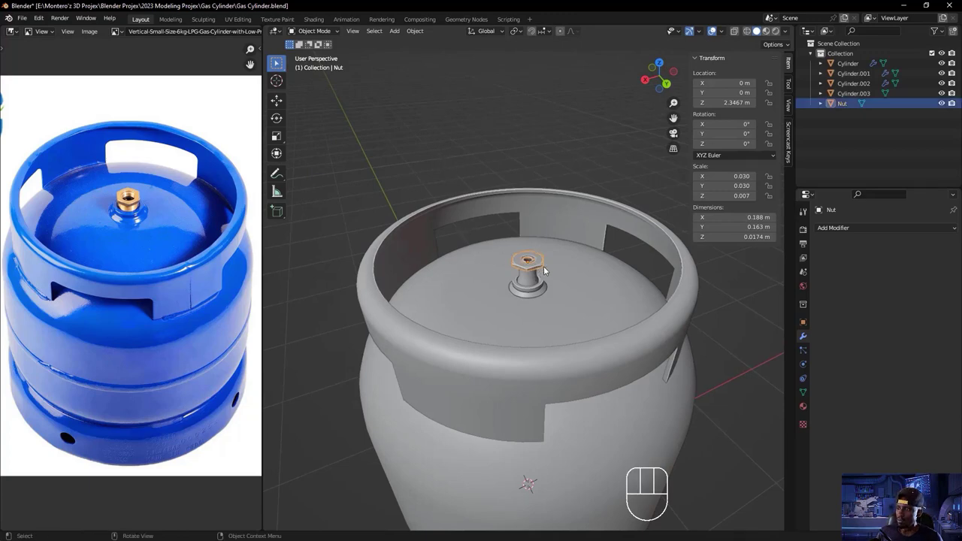
key(s)
key(z)
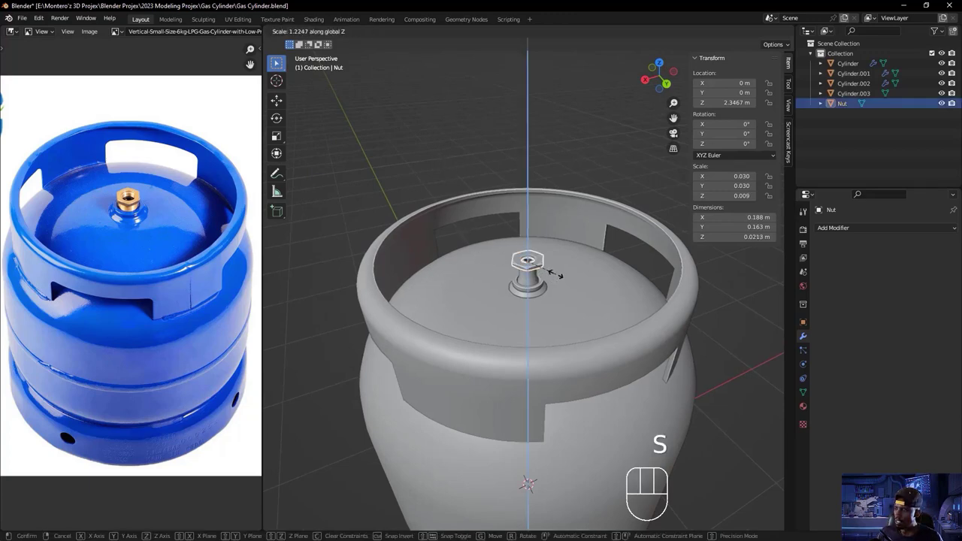
click(555, 276)
click(453, 170)
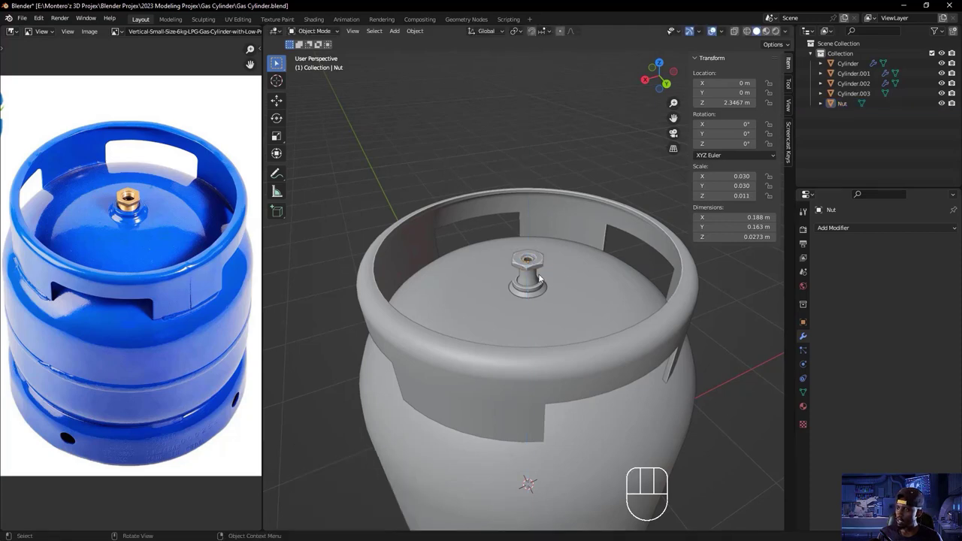
- Check the finished valve up close and save the file
scroll(543, 303, up, 6)
middle_drag(543, 303, 535, 277)
scroll(520, 285, down, 4)
key(ctrl+s)
scroll(535, 277, down, 3)
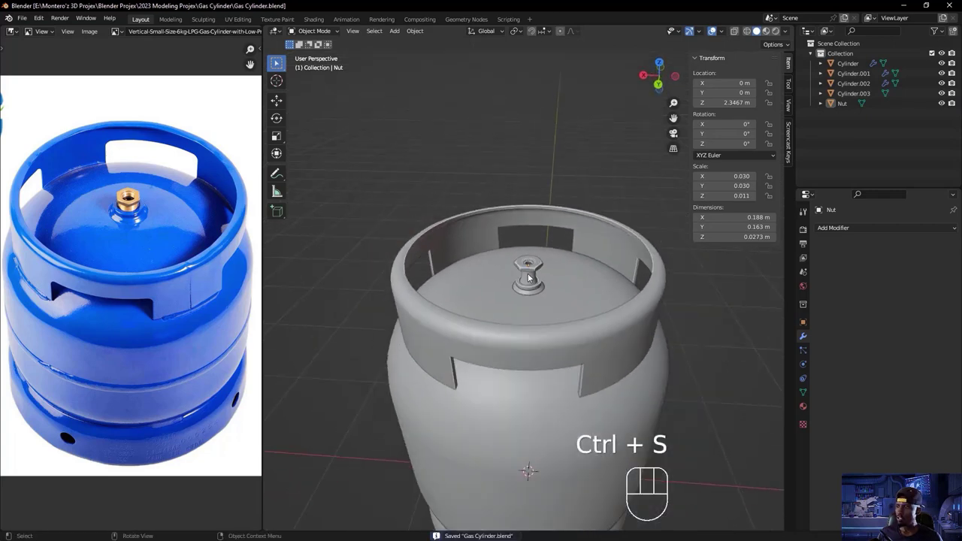
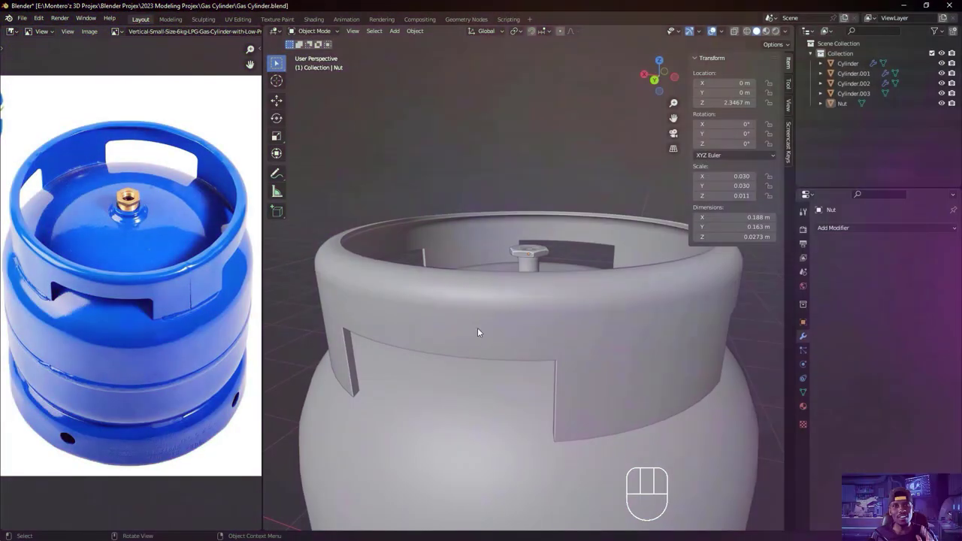
middle_drag(477, 327, 516, 402)
scroll(504, 350, down, 5)
scroll(525, 383, down, 4)
scroll(517, 402, up, 2)
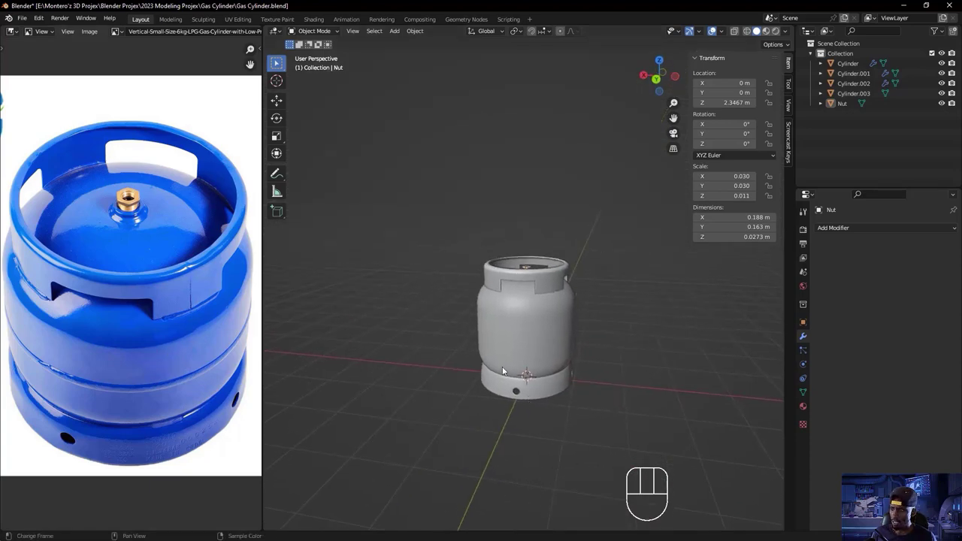
click(536, 337)
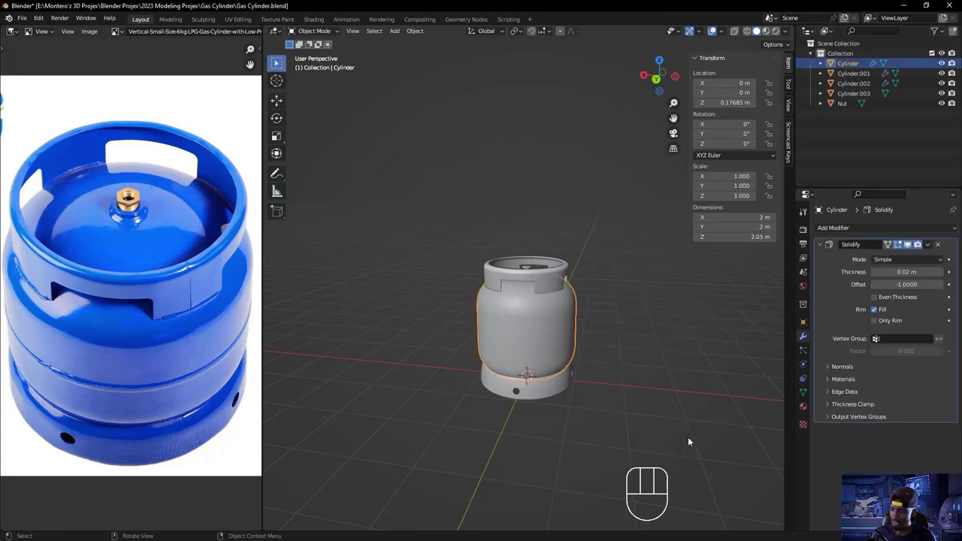
key(s)
key(z)
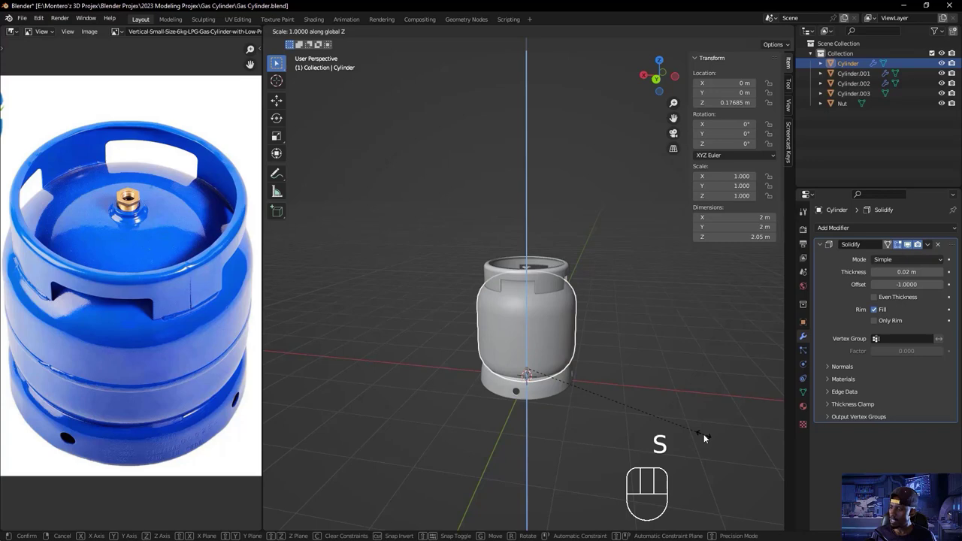
right_click(703, 434)
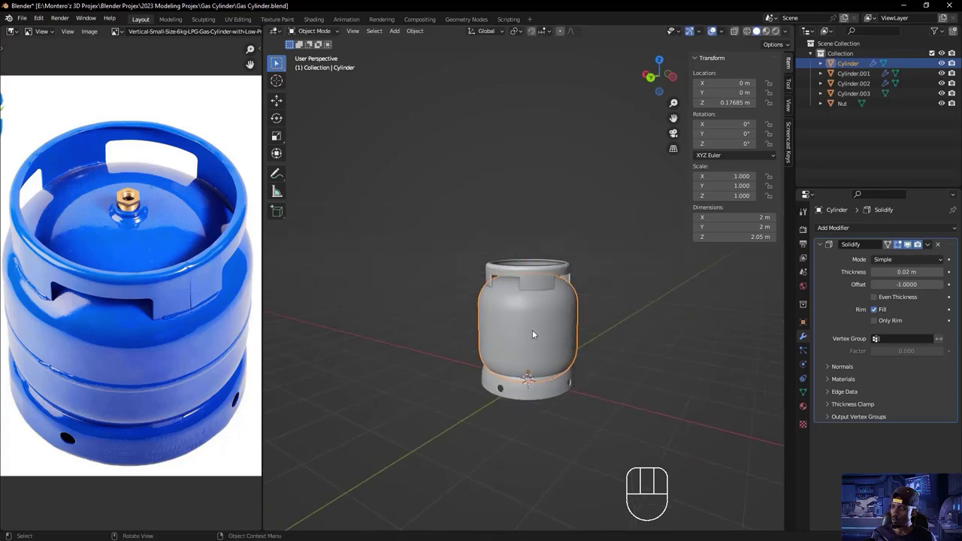
- Set the main cylinder body's origin to its geometry
shift+middle_drag(526, 340, 498, 344)
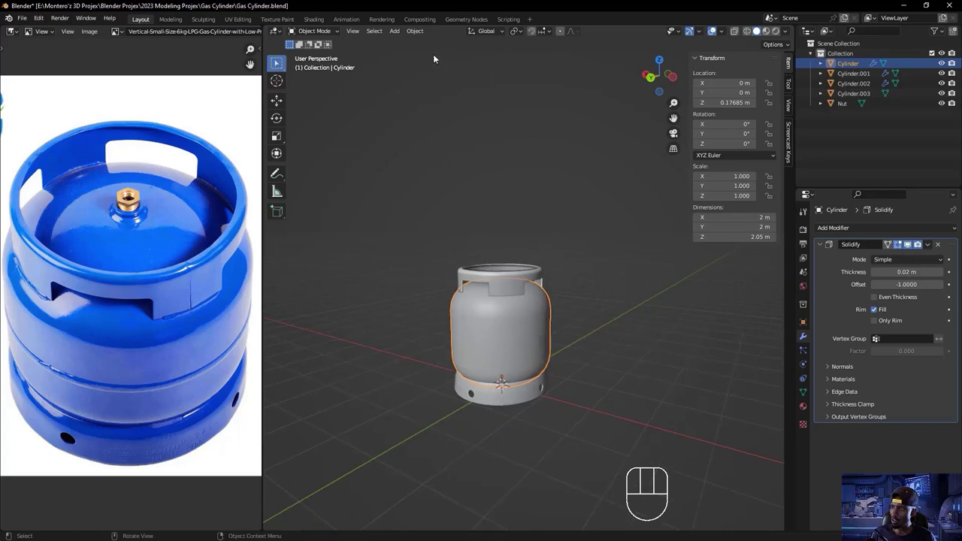
click(415, 31)
mouse_move(440, 53)
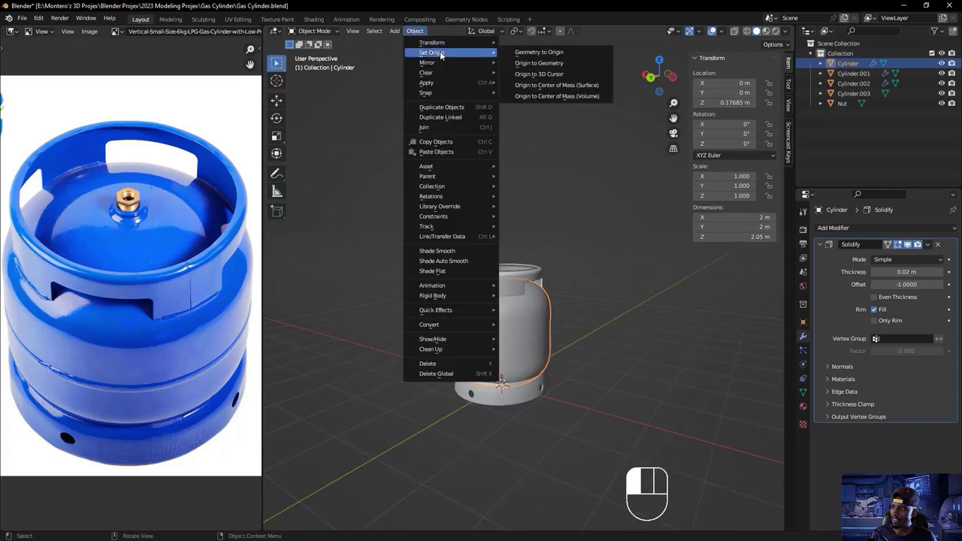
click(541, 63)
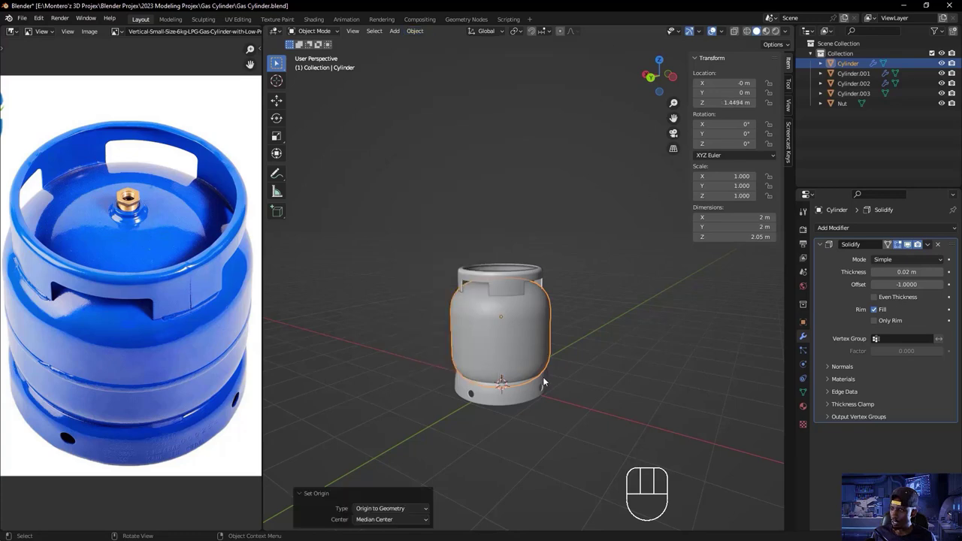
- Apply the location, rotation and scale of the main cylinder body
key(KP_1)
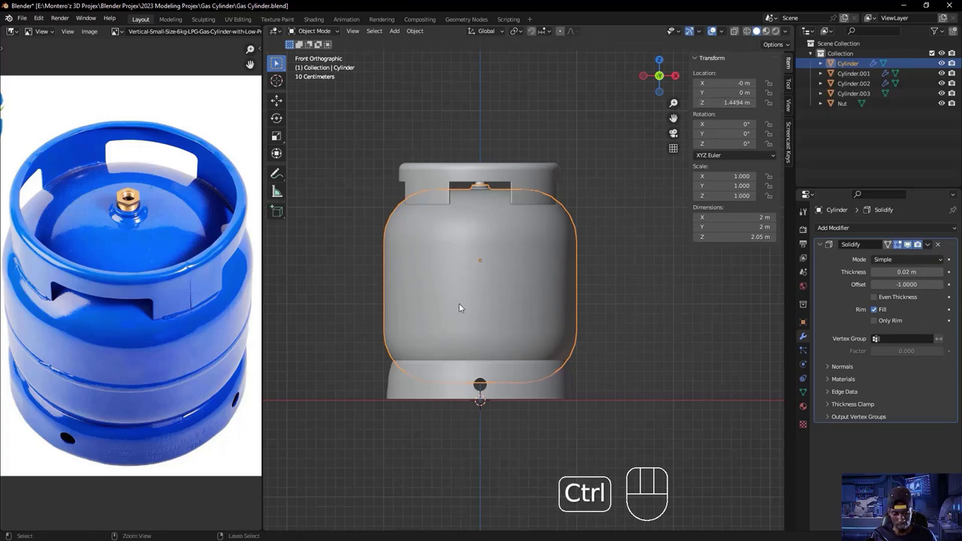
key(ctrl+a)
click(407, 304)
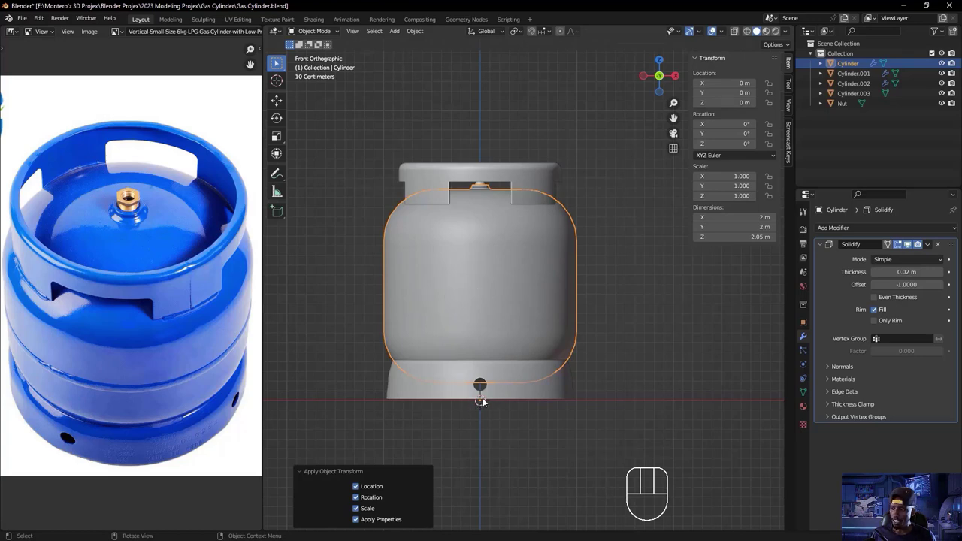
middle_drag(520, 376, 537, 323)
scroll(578, 353, down, 5)
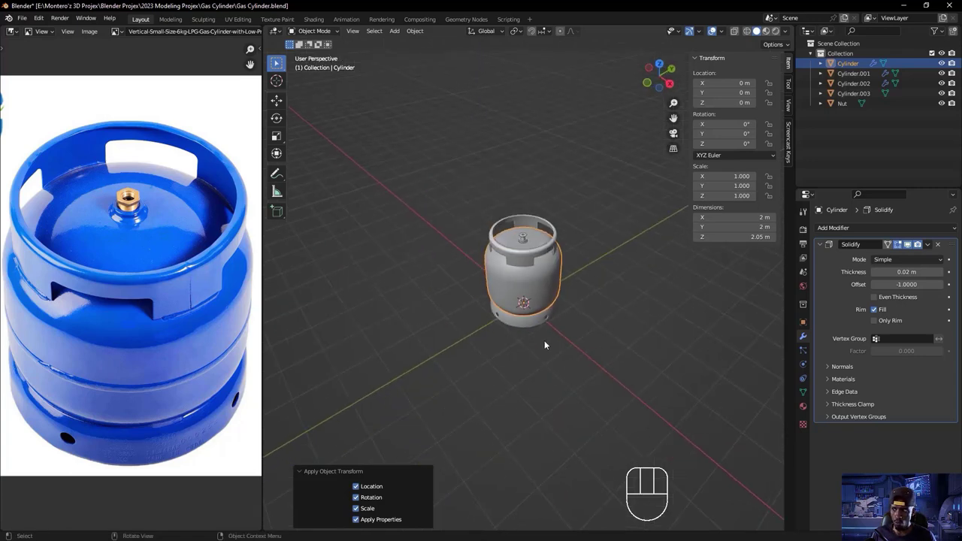
key(KP_1)
scroll(524, 334, up, 5)
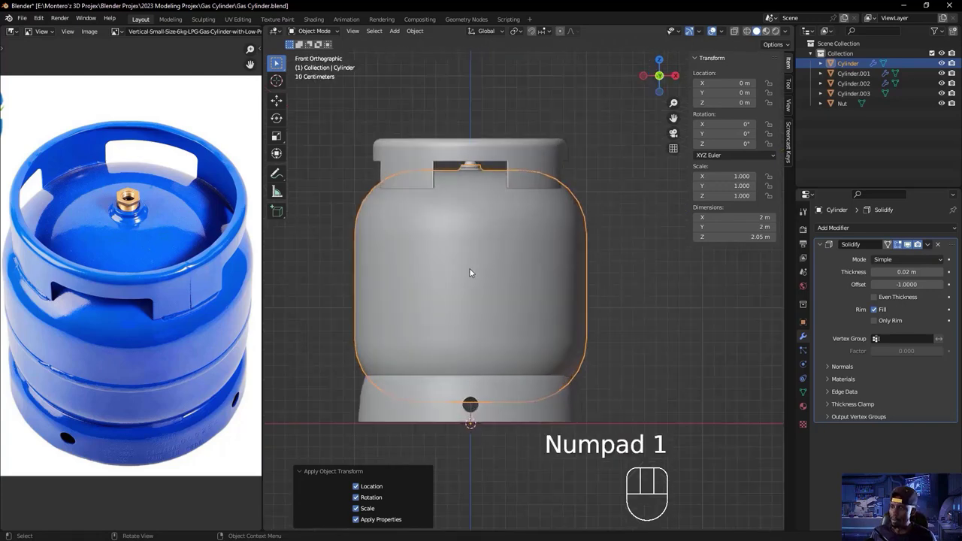
click(415, 31)
mouse_move(436, 53)
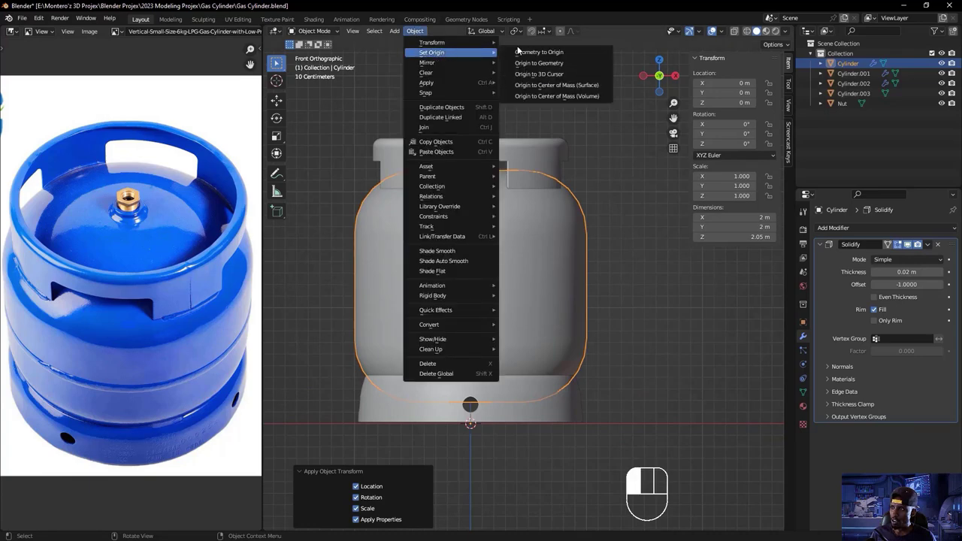
click(545, 62)
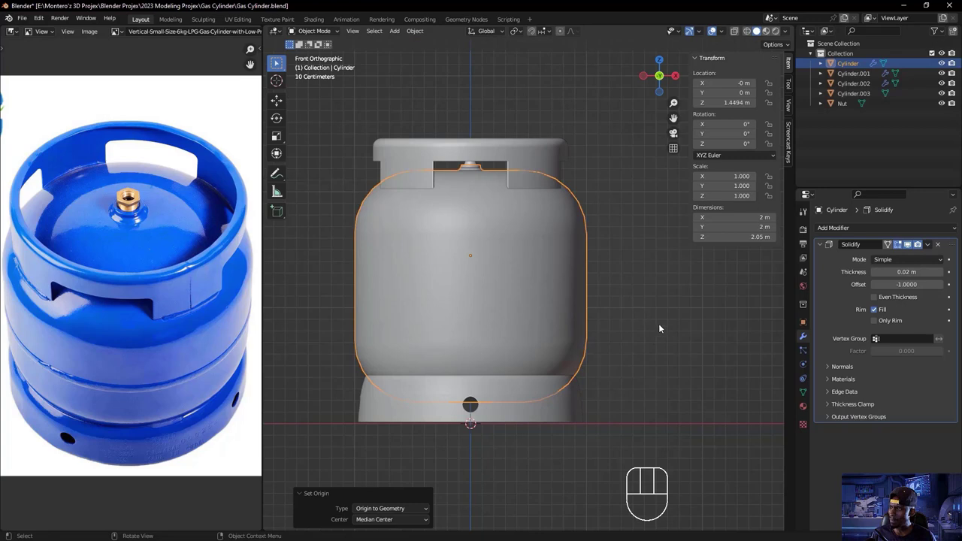
key(ctrl+z)
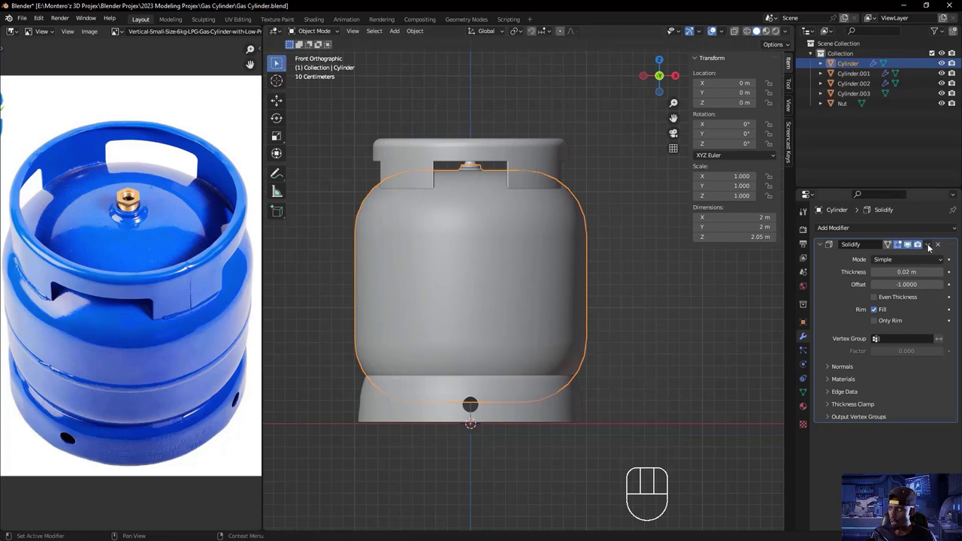
- Apply the main body's Solidify modifier and set the body's origin to its geometry
click(929, 246)
click(875, 256)
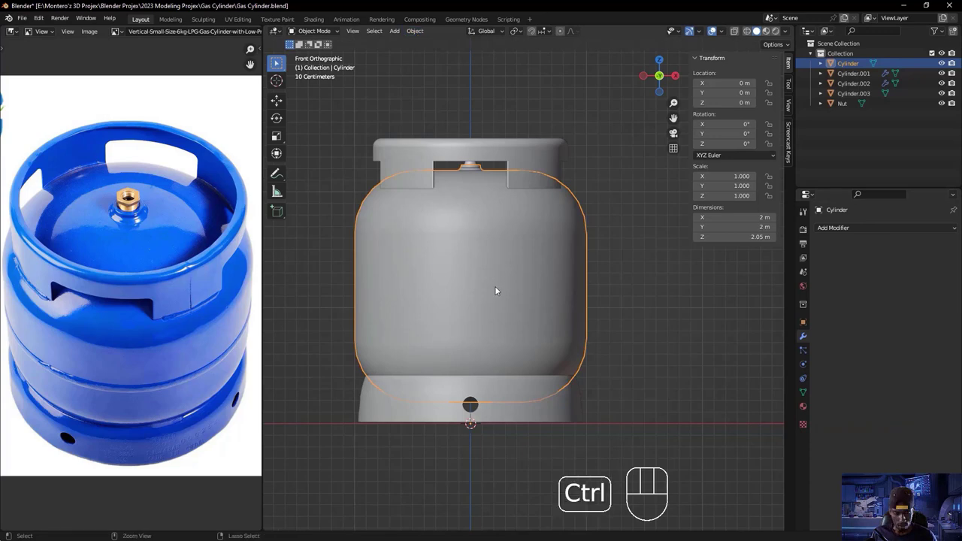
click(411, 31)
mouse_move(445, 53)
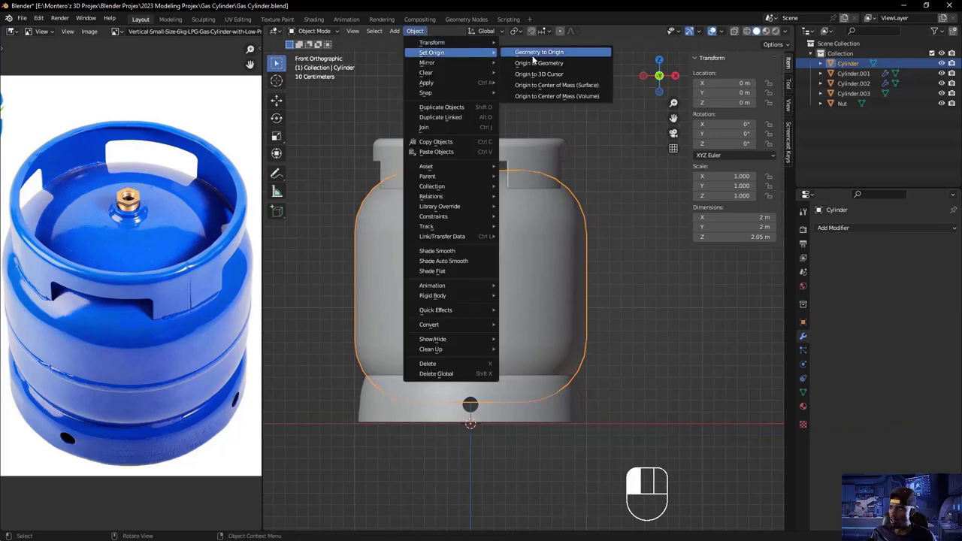
click(529, 63)
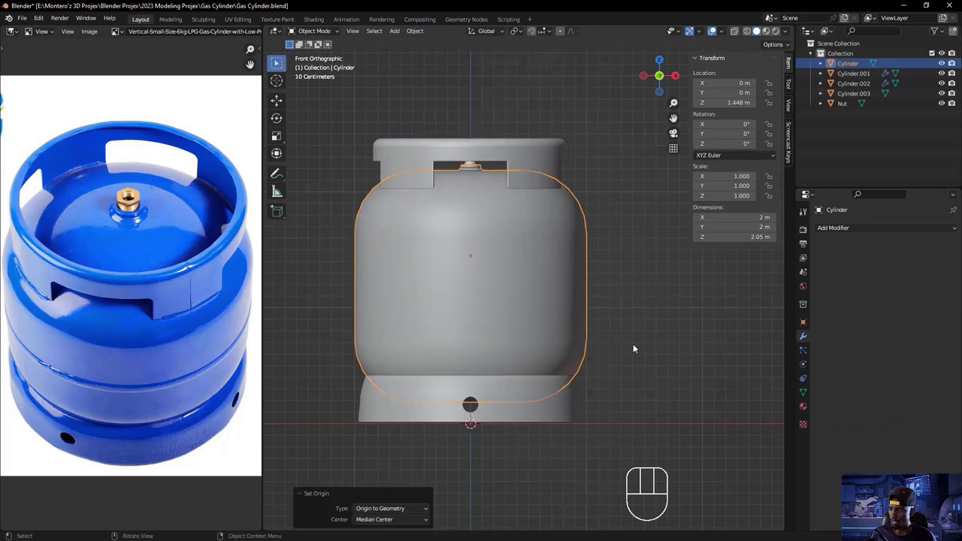
- Shorten the main body by scaling it along Z to about 0.851
scroll(633, 342, down, 2)
middle_drag(633, 343, 608, 367)
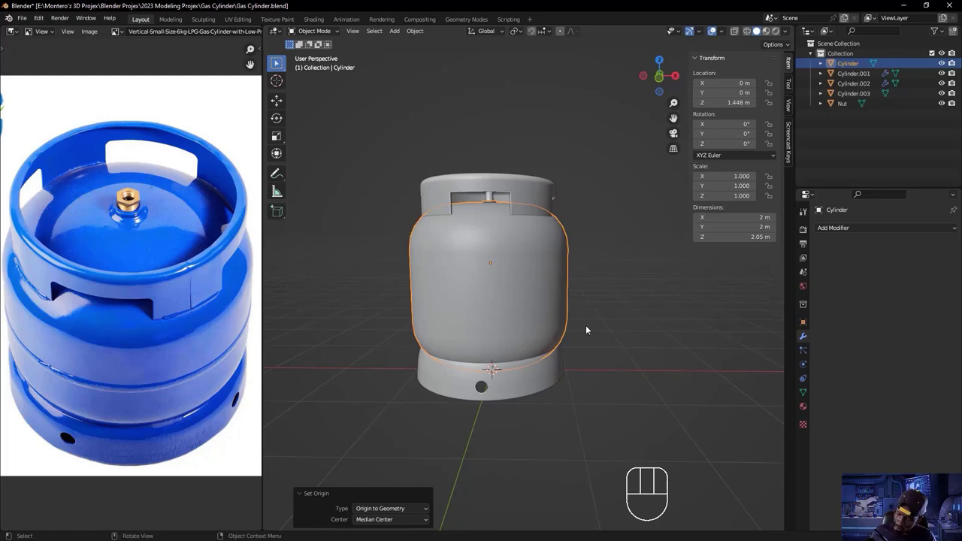
key(KP_1)
ctrl+middle_drag(586, 328, 665, 371)
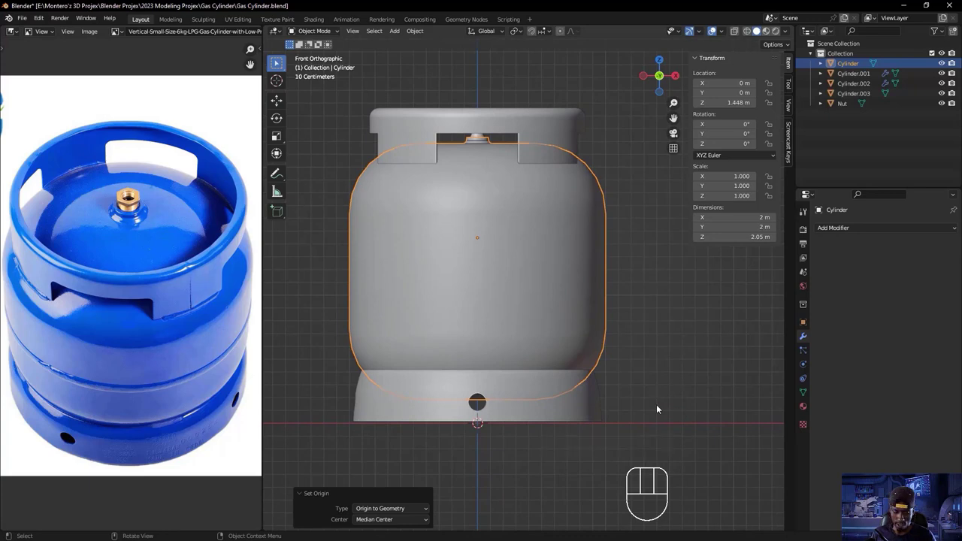
key(s)
key(z)
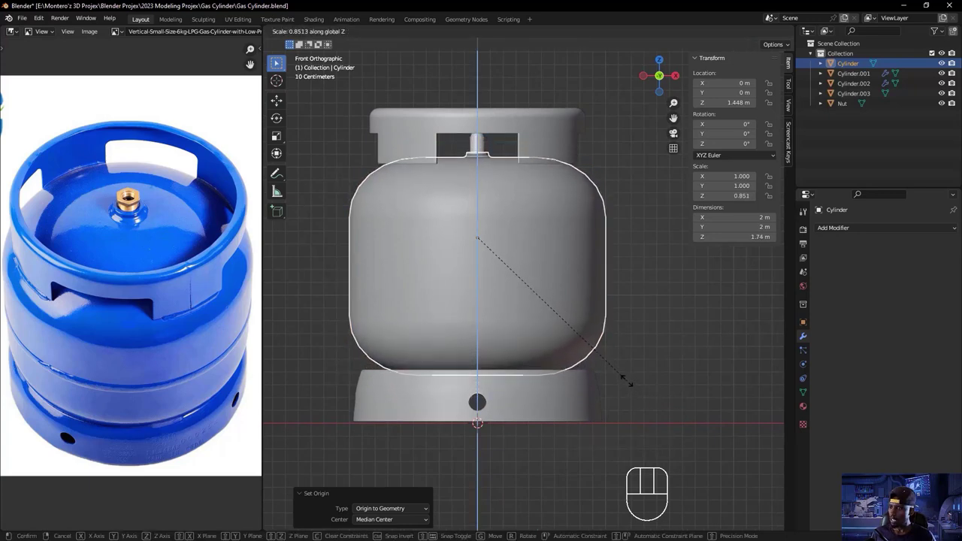
click(626, 381)
- Move the main body, top collar, valve and nut together about 0.139 m down along Z toward the base ring
drag(339, 89, 641, 298)
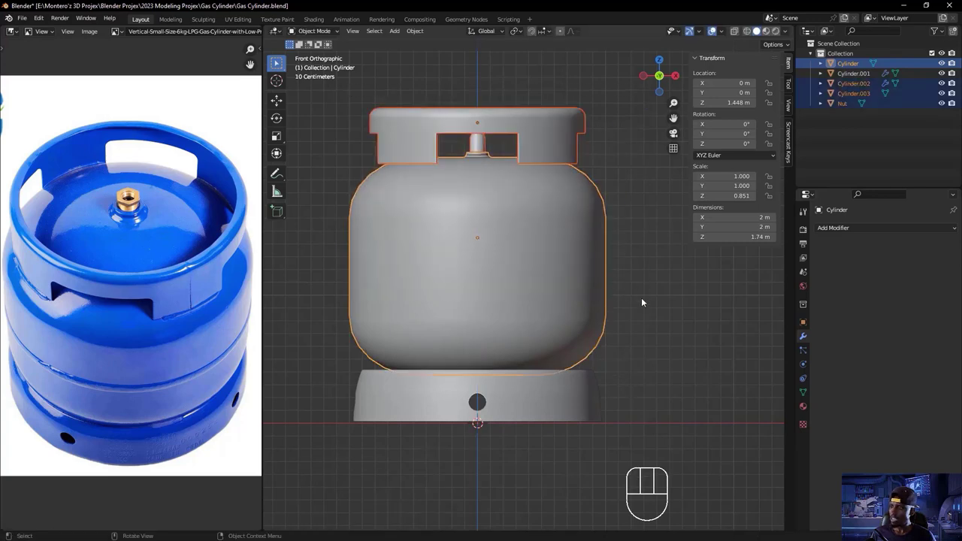
key(g)
middle_click(520, 217)
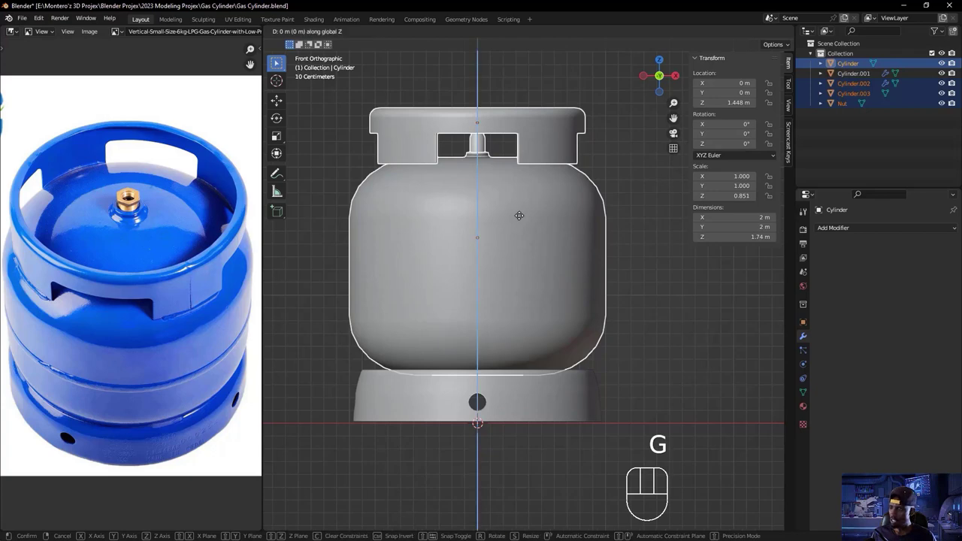
key(shift)
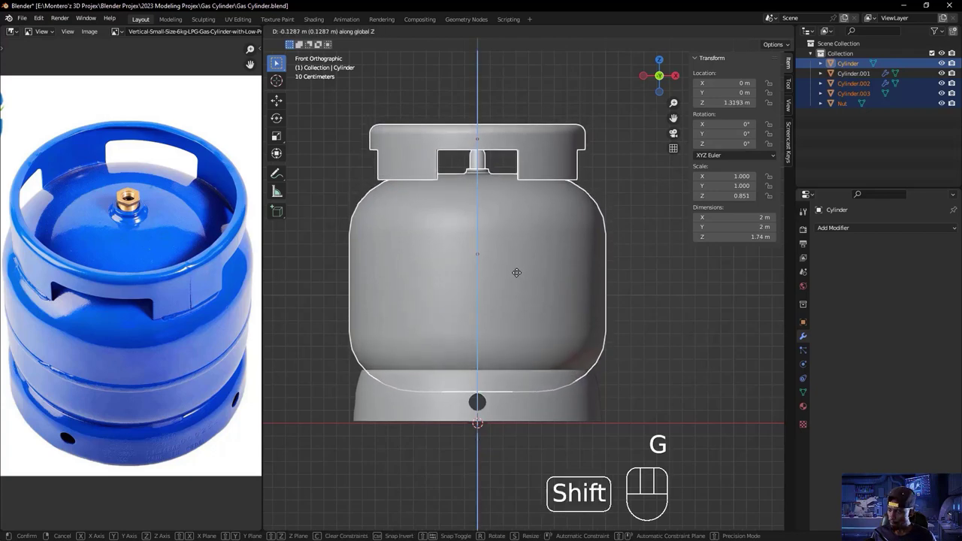
click(512, 283)
- Scale the base ring down slightly and uniformly beneath the main body
click(680, 345)
middle_drag(672, 343, 656, 367)
click(556, 415)
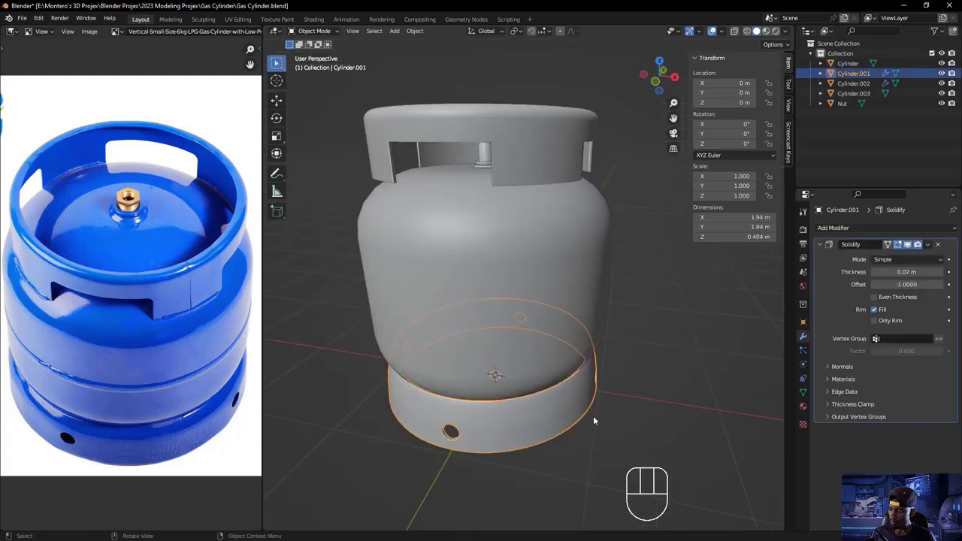
key(s)
key(shift)
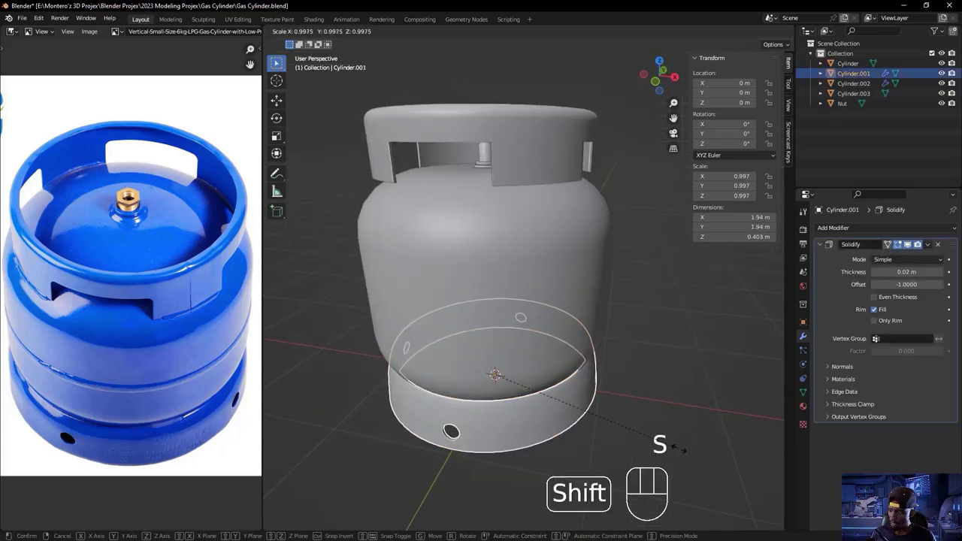
click(674, 449)
click(674, 427)
middle_drag(674, 427, 625, 401)
- Lower the top collar about 0.06 m along Z onto the body's shoulder
click(533, 147)
key(KP_1)
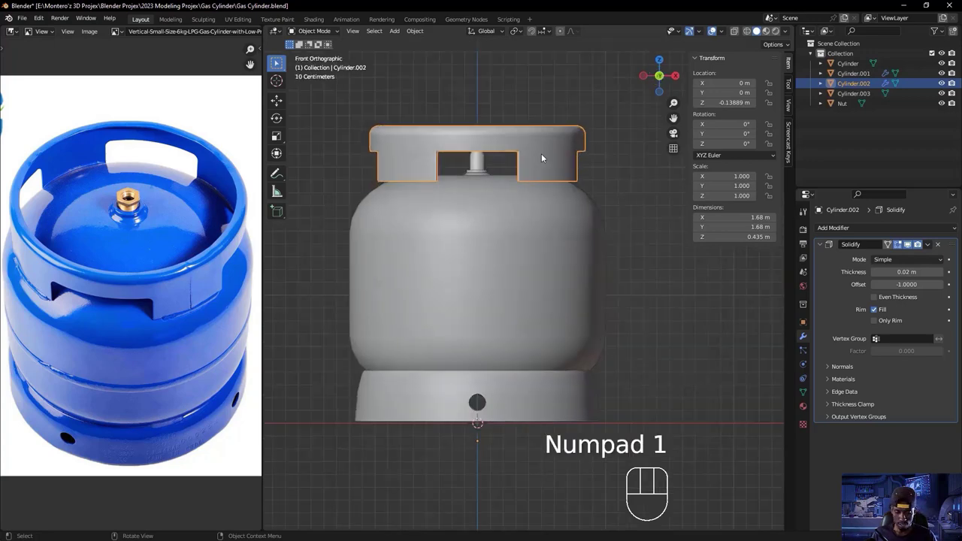
key(g)
key(z)
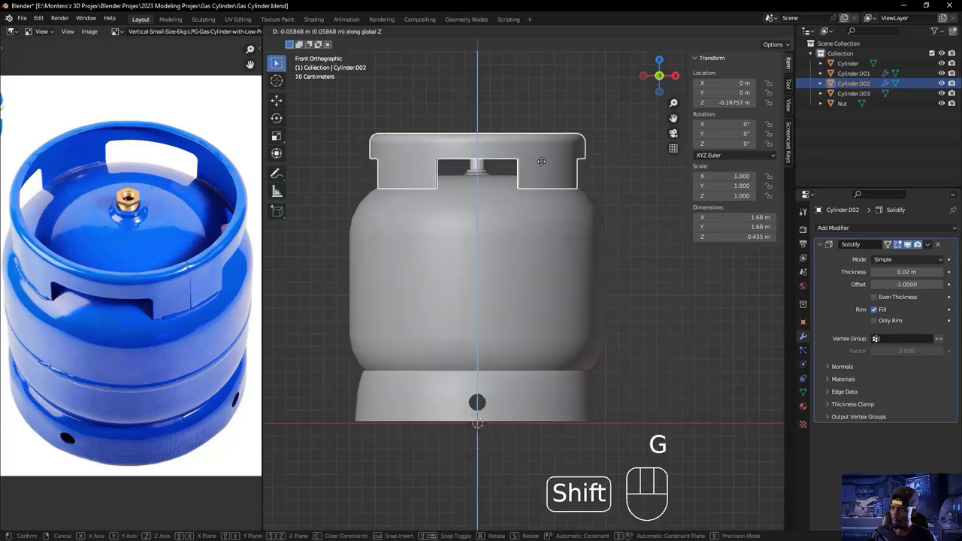
shift+click(617, 213)
- Select the valve stem with its nut and lower both along Z into the body's top
middle_drag(646, 241, 486, 127)
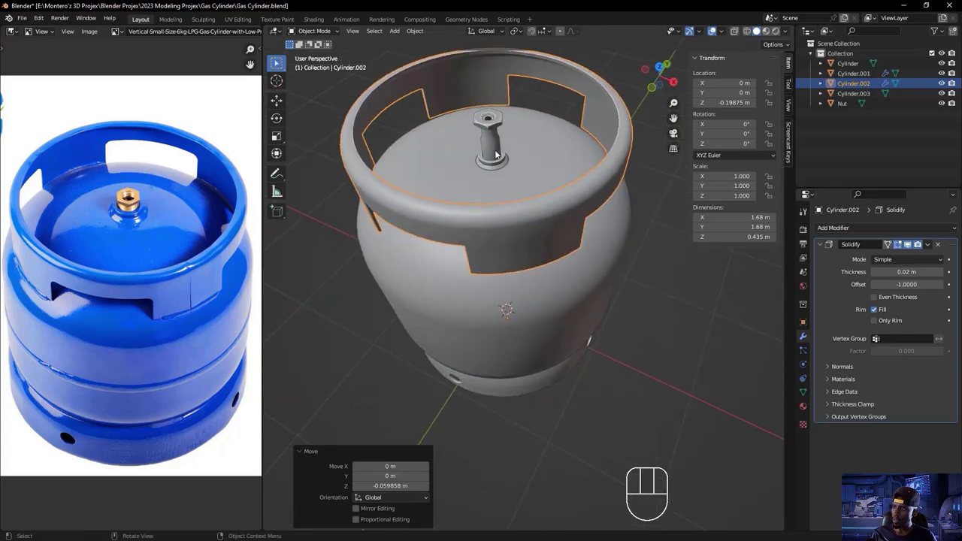
click(495, 154)
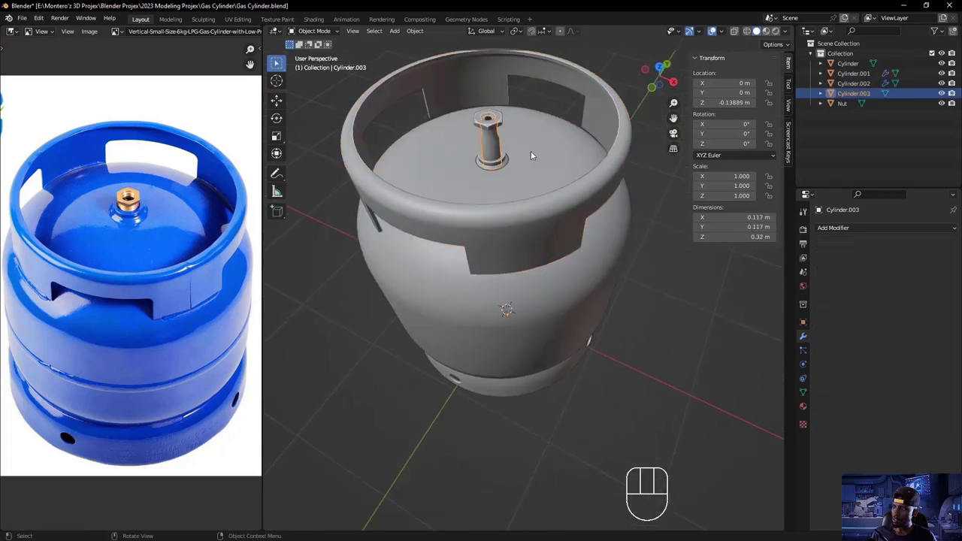
shift+click(501, 123)
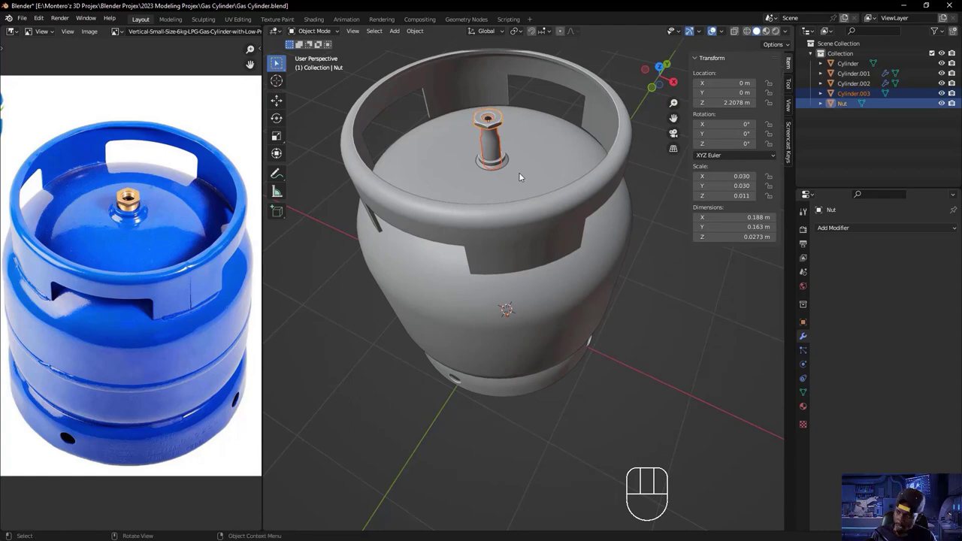
key(g)
key(z)
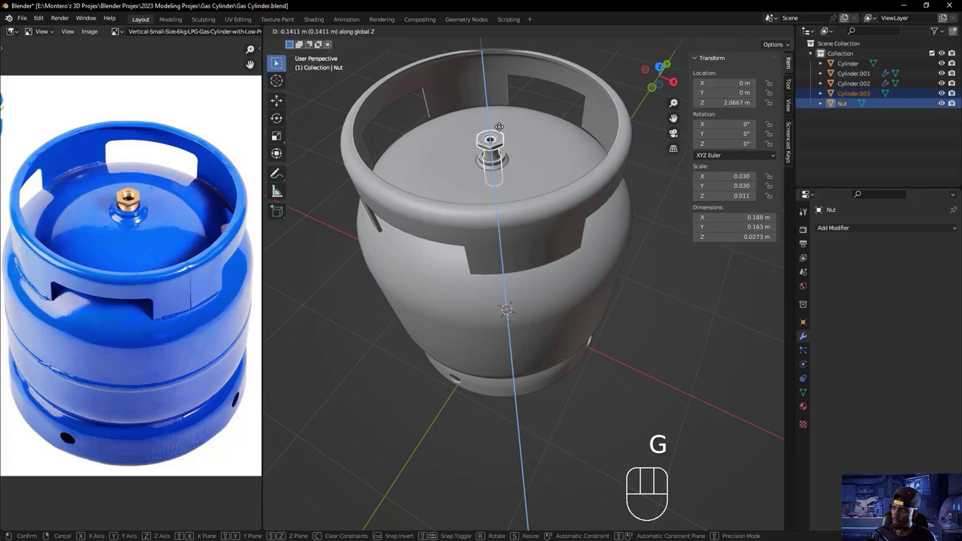
click(559, 96)
key(alt+a)
- Lower the top collar about another 0.042 m along Z so its legs meet the body's shoulder
middle_drag(554, 185, 680, 250)
click(583, 119)
key(g)
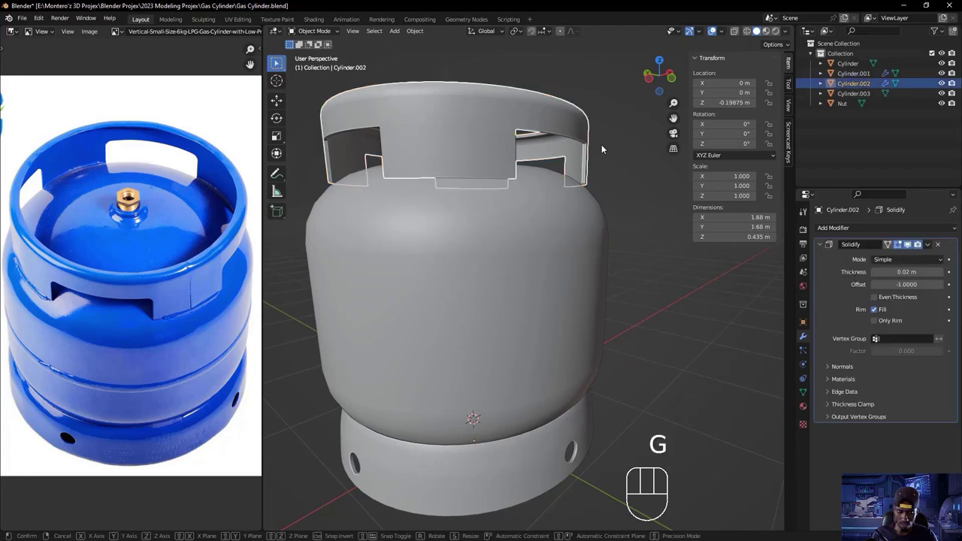
key(z)
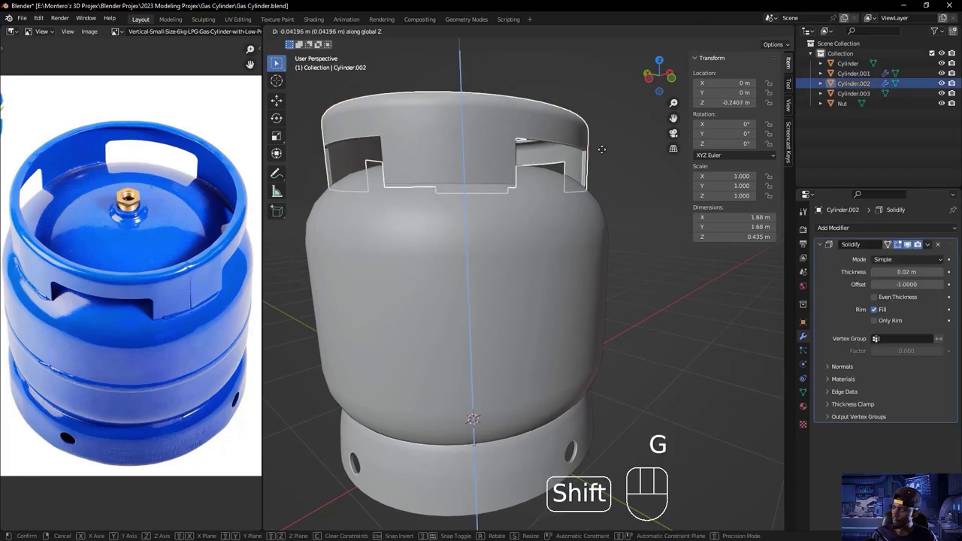
click(601, 149)
- Check the whole gas cylinder's proportions from a distance and save the file
scroll(605, 227, down, 3)
middle_drag(605, 228, 592, 341)
click(675, 301)
scroll(674, 306, down, 3)
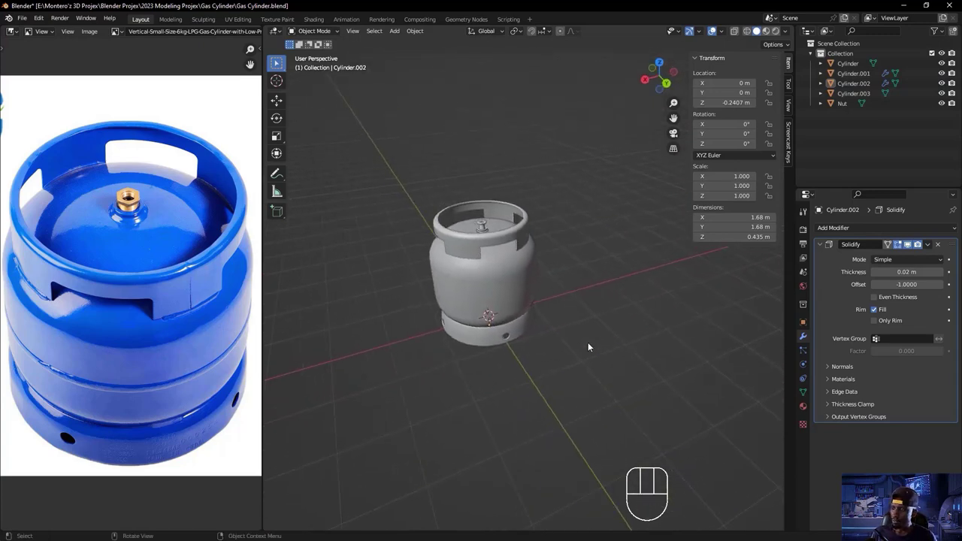
key(ctrl+s)
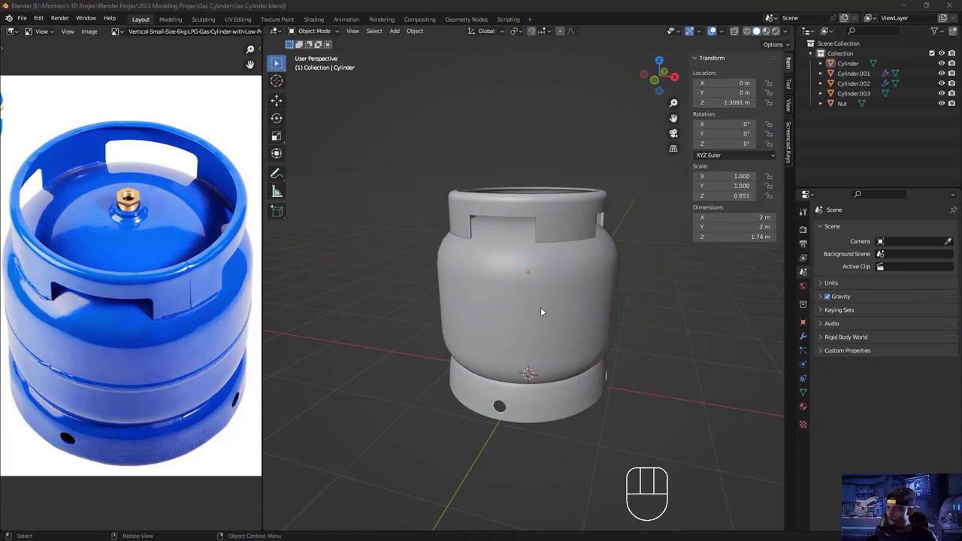
- Add two edge loops around the main body, one just above and one just below its middle loop
click(505, 292)
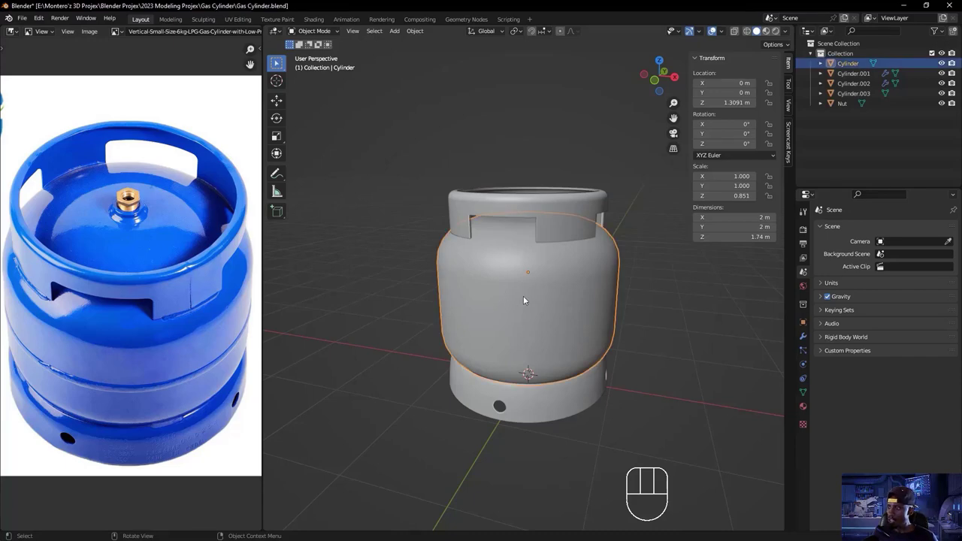
key(KP_1)
ctrl+middle_drag(592, 294, 433, 251)
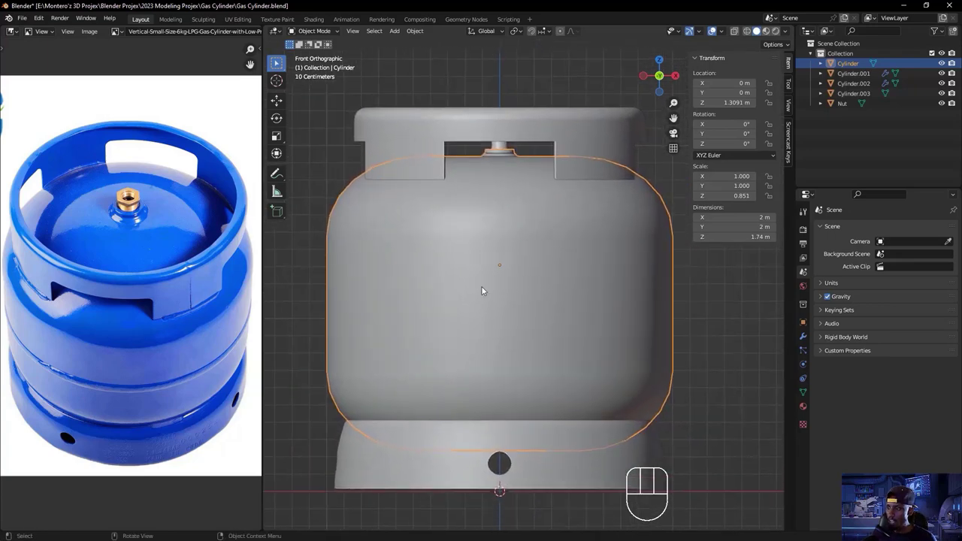
key(Tab)
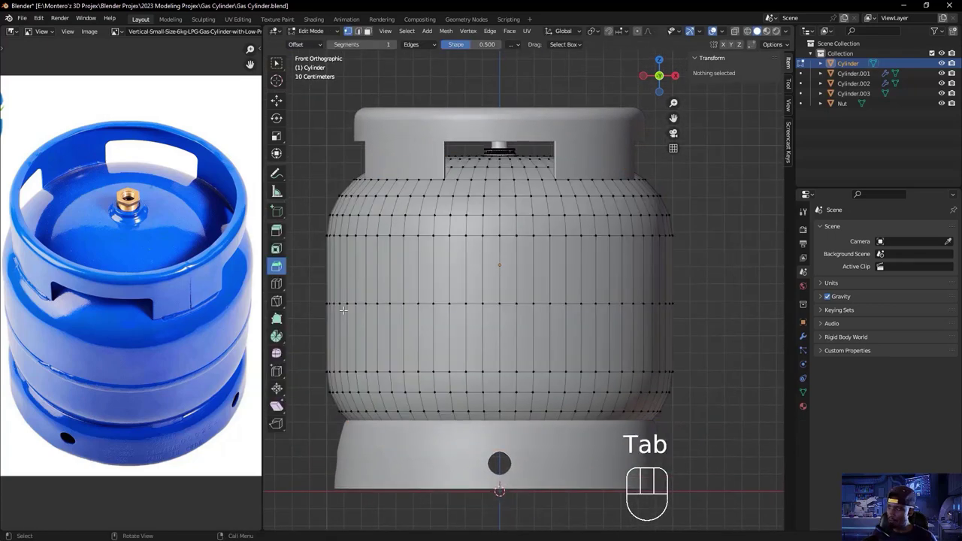
key(ctrl+r)
click(405, 286)
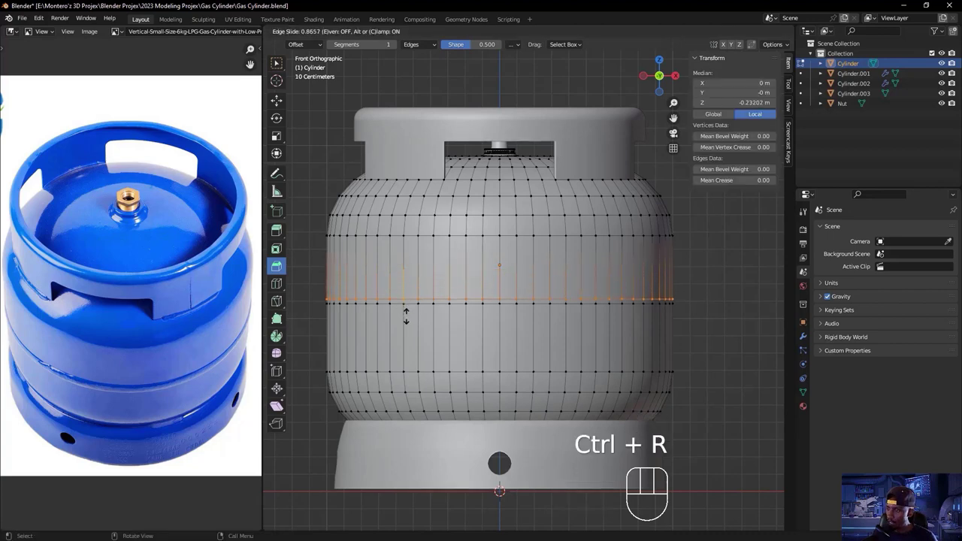
click(405, 316)
key(ctrl+r)
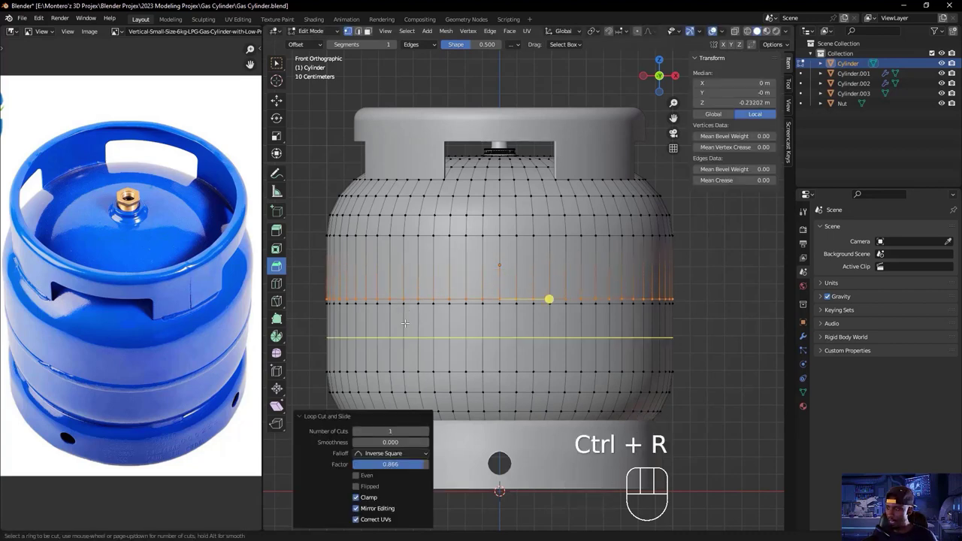
click(404, 323)
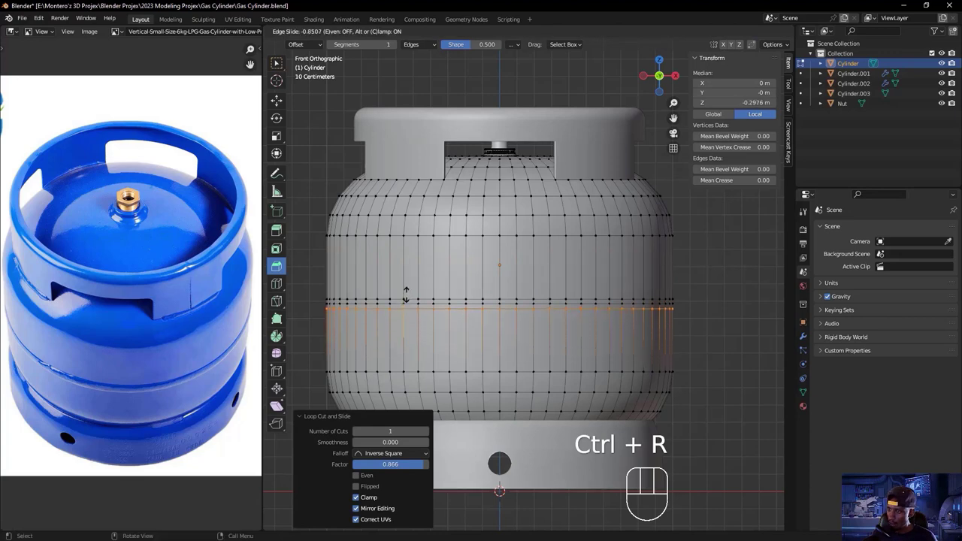
click(406, 295)
scroll(417, 313, up, 3)
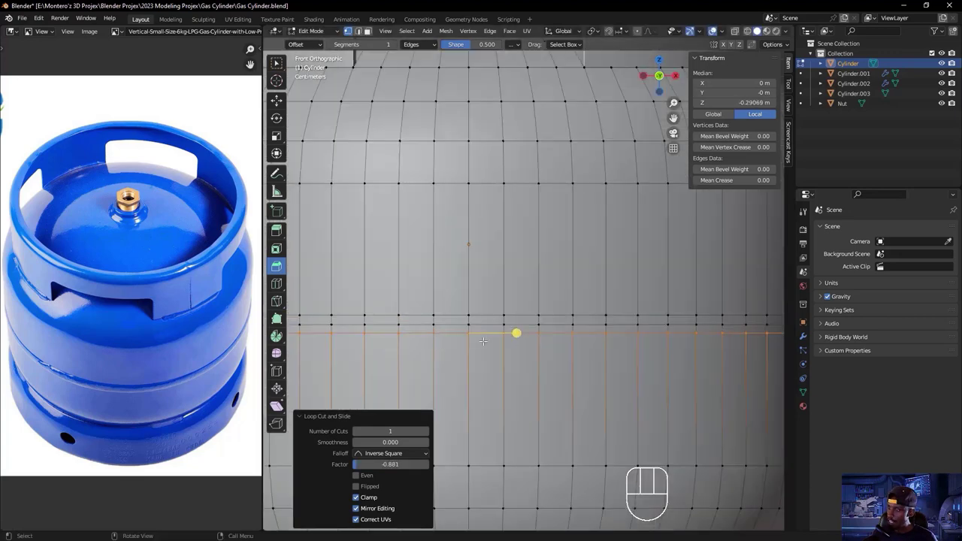
shift+middle_drag(413, 334, 365, 315)
scroll(431, 319, down, 2)
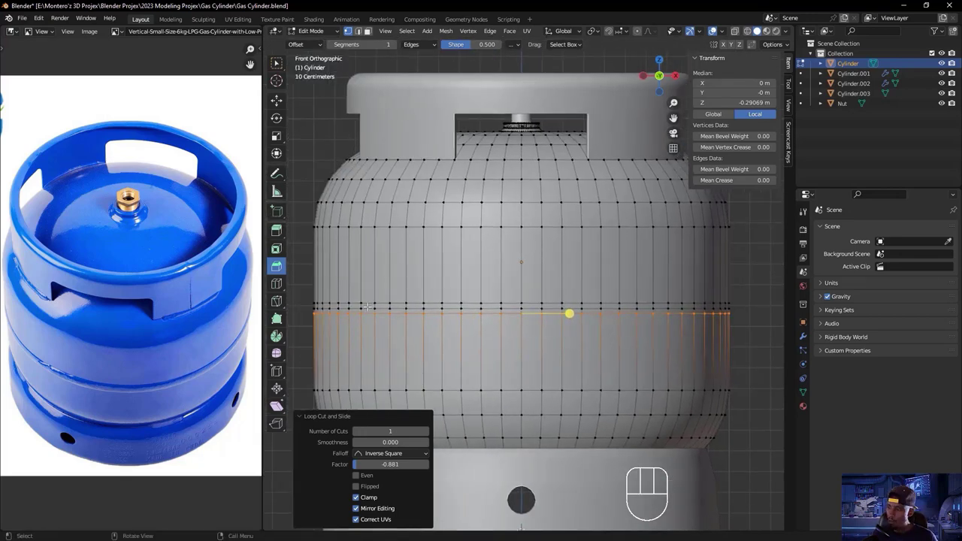
- Select the front half of the two thin face rows around the main body's middle in face selection mode
click(368, 32)
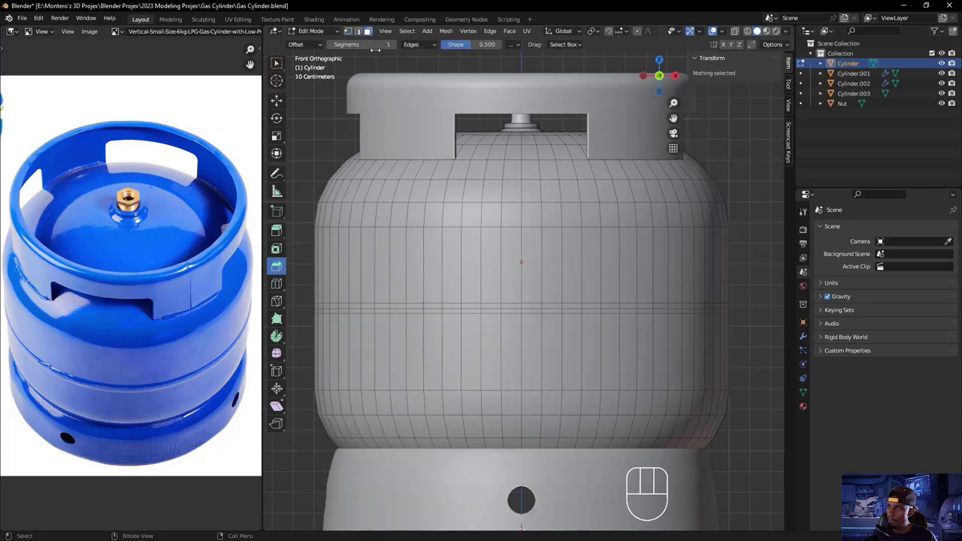
alt+click(318, 306)
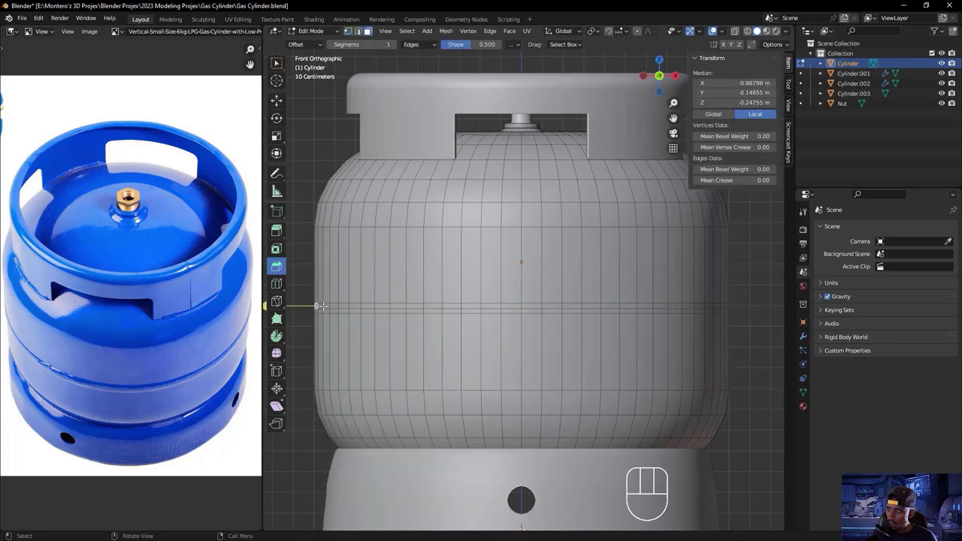
ctrl+click(726, 306)
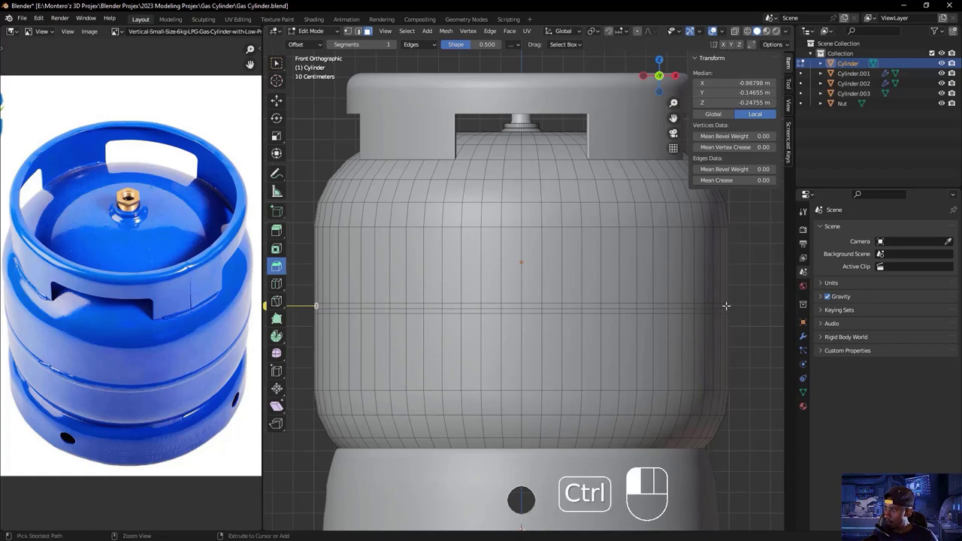
ctrl+click(316, 310)
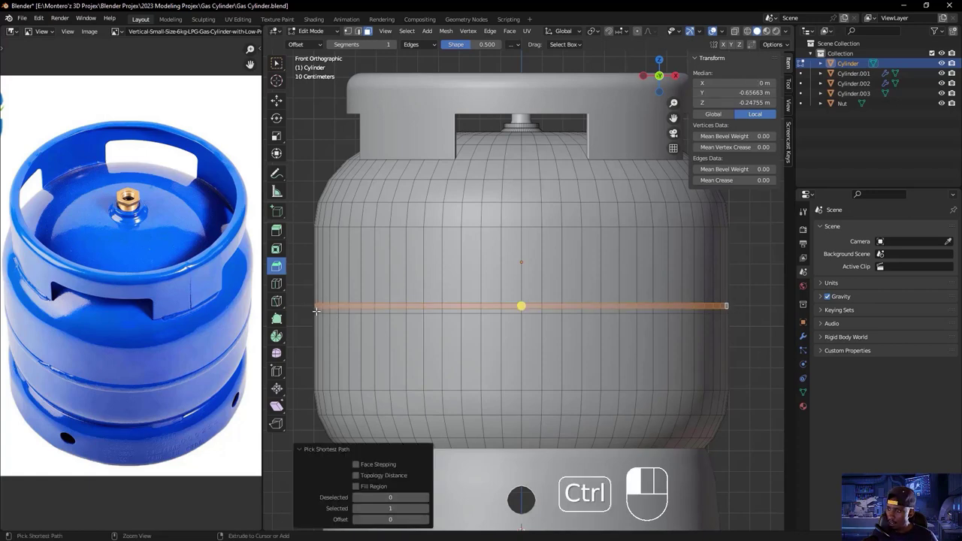
ctrl+click(726, 310)
- Extend the face selection around the back of the body until both thin middle rows form complete rings
middle_drag(736, 326, 603, 340)
ctrl+click(671, 335)
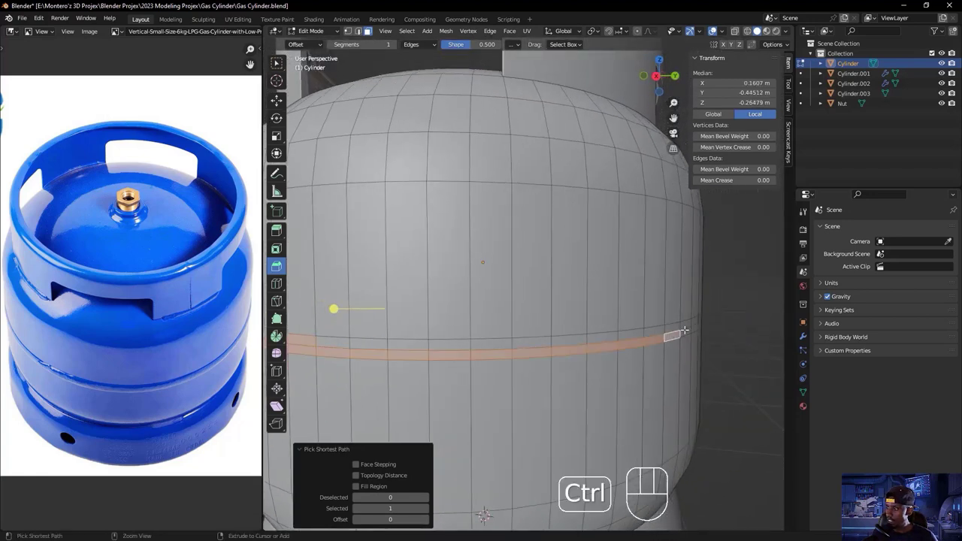
ctrl+click(675, 331)
ctrl+click(349, 343)
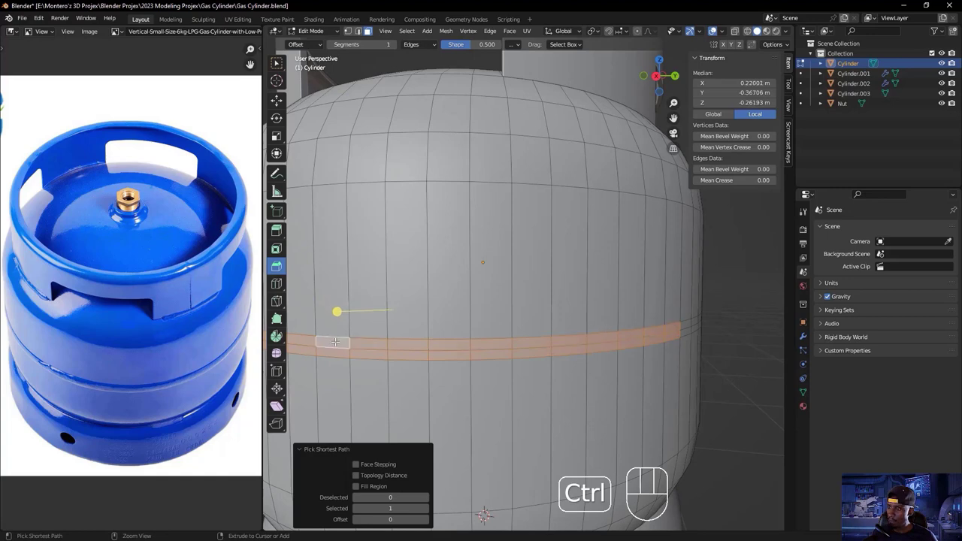
middle_drag(623, 355, 505, 357)
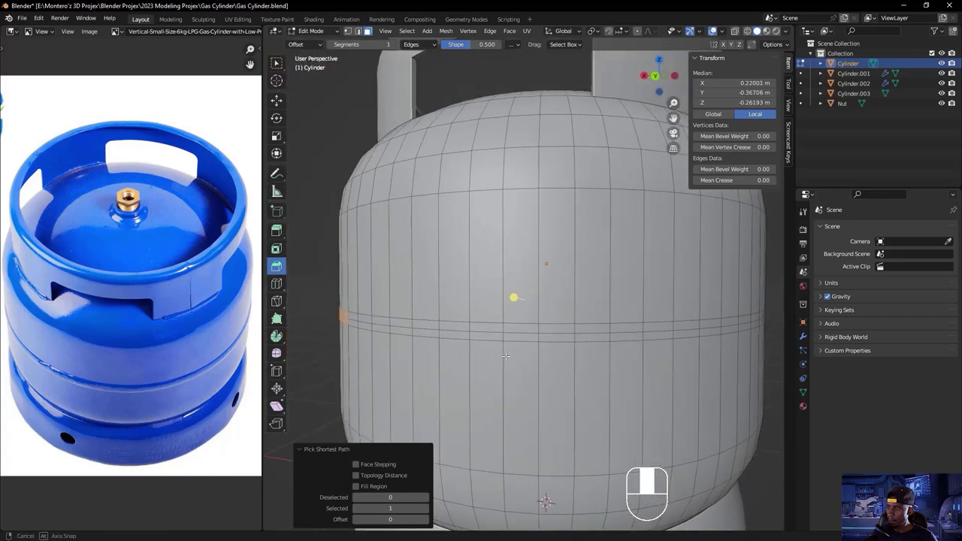
ctrl+click(692, 335)
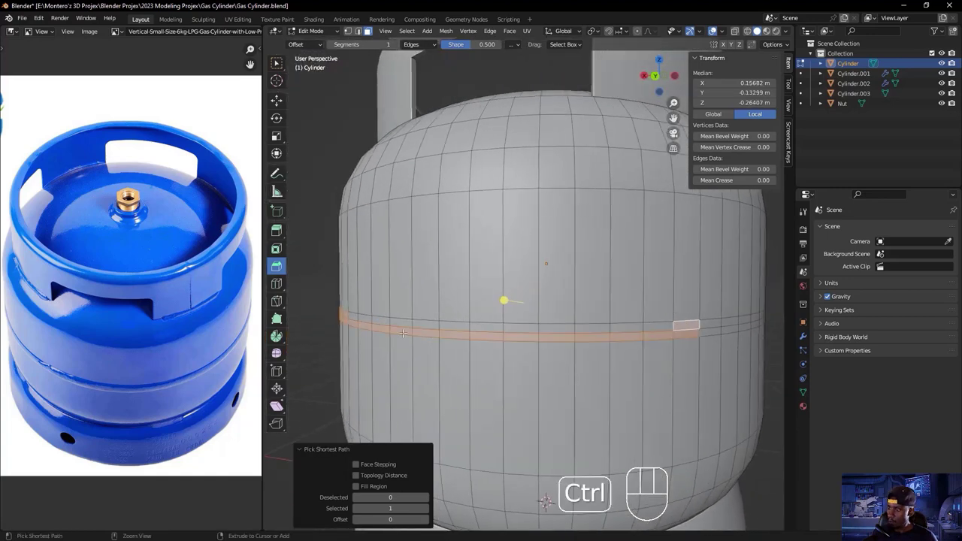
ctrl+click(352, 318)
middle_drag(584, 340, 614, 350)
ctrl+click(653, 374)
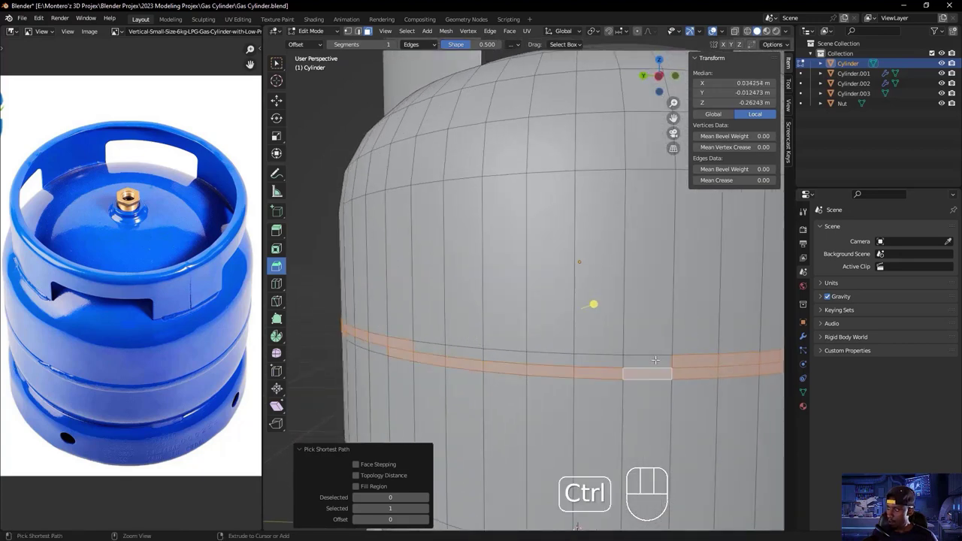
ctrl+click(431, 350)
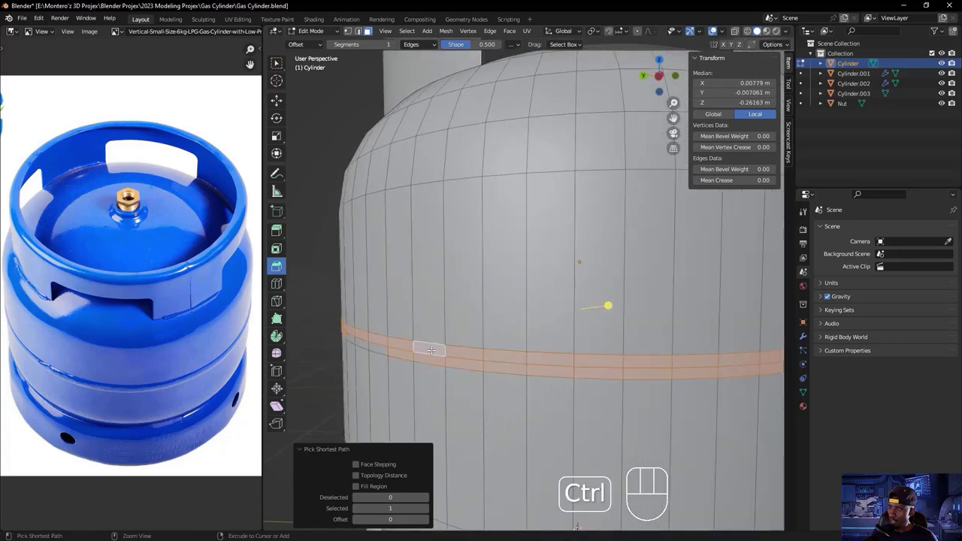
ctrl+click(348, 340)
scroll(368, 343, down, 4)
middle_drag(368, 343, 503, 361)
- Duplicate the two face rings in place, separate them into their own object, and select only that band object
key(shift)
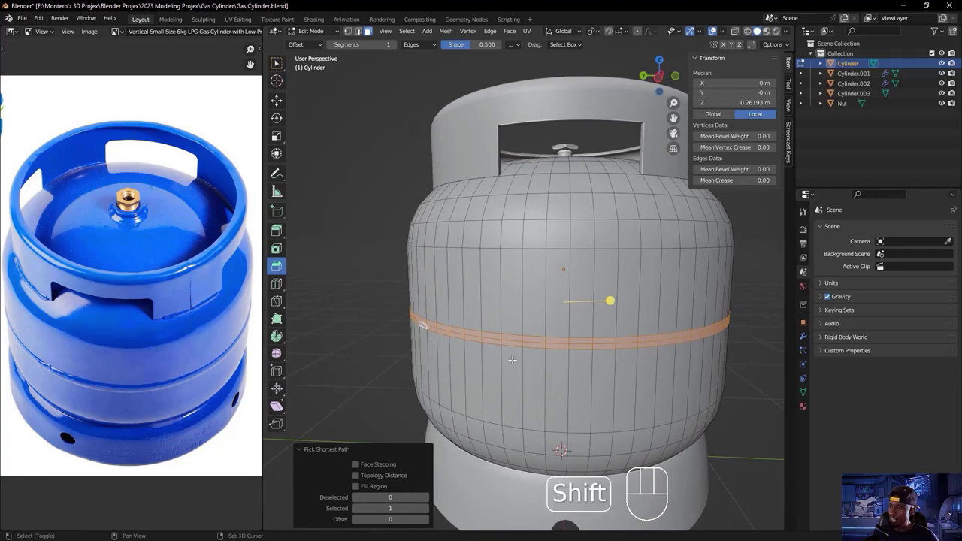
key(shift+d)
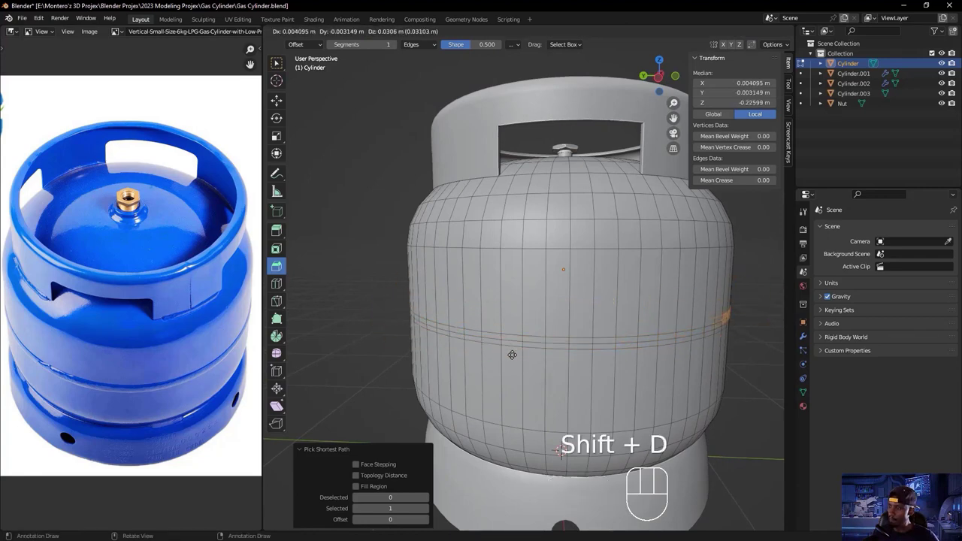
right_click(495, 356)
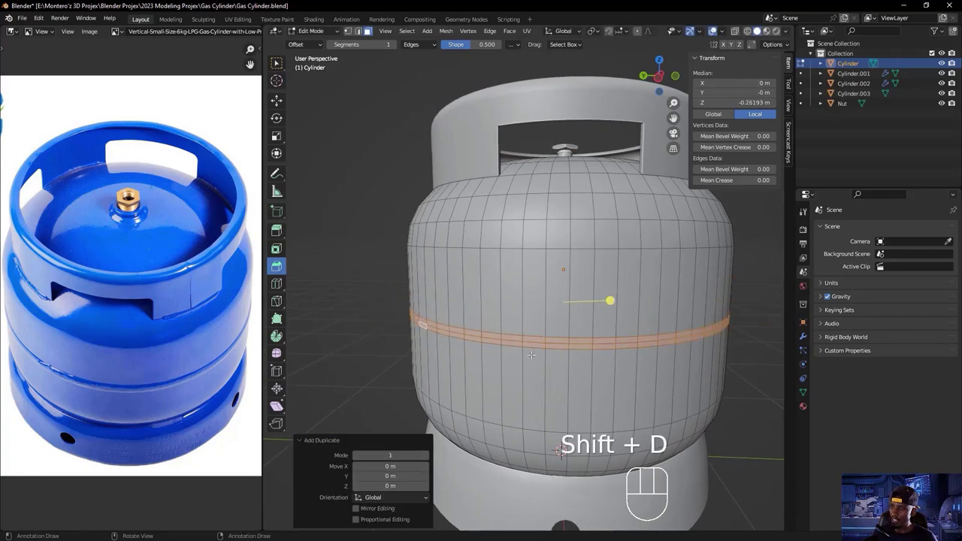
key(p)
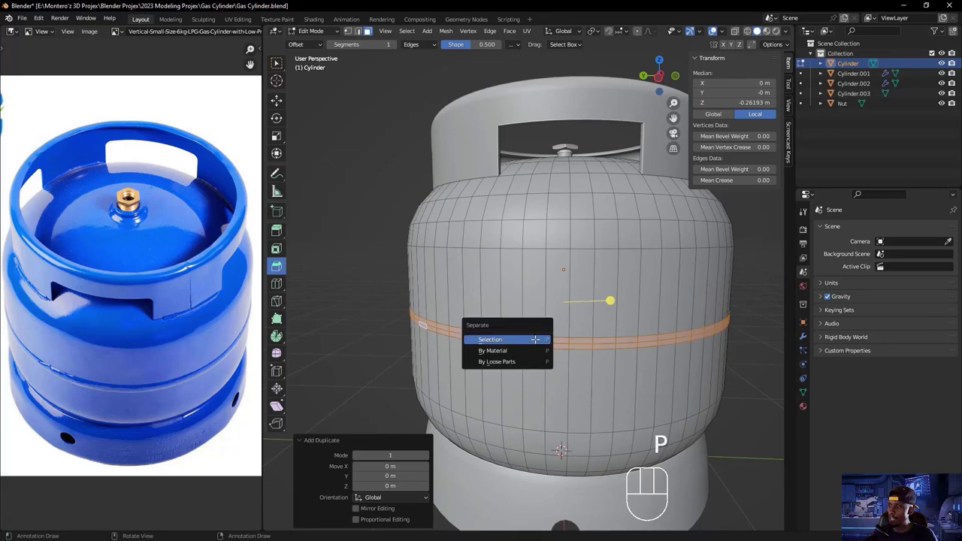
click(535, 339)
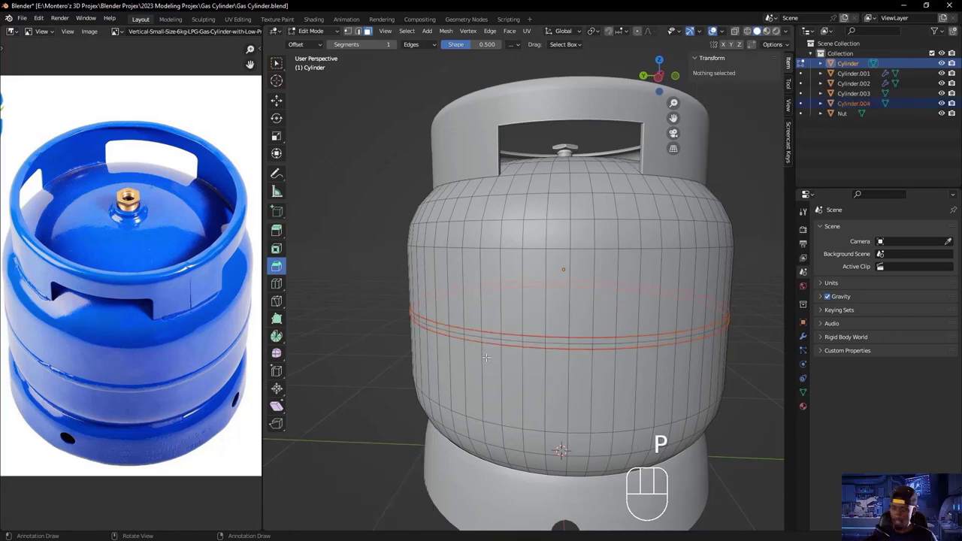
key(Tab)
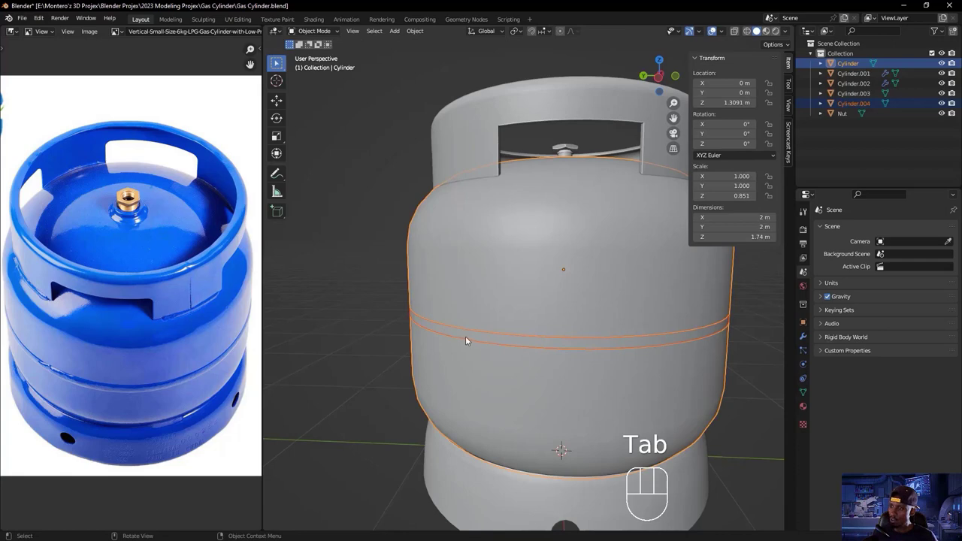
click(459, 338)
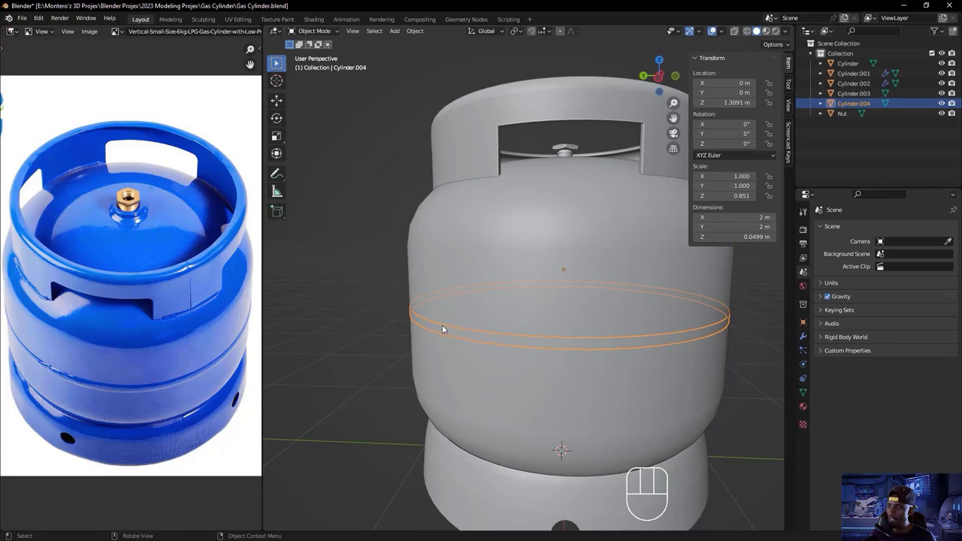
- Extrude all faces of the separated band in place and scale them outward to about 1.028
key(Tab)
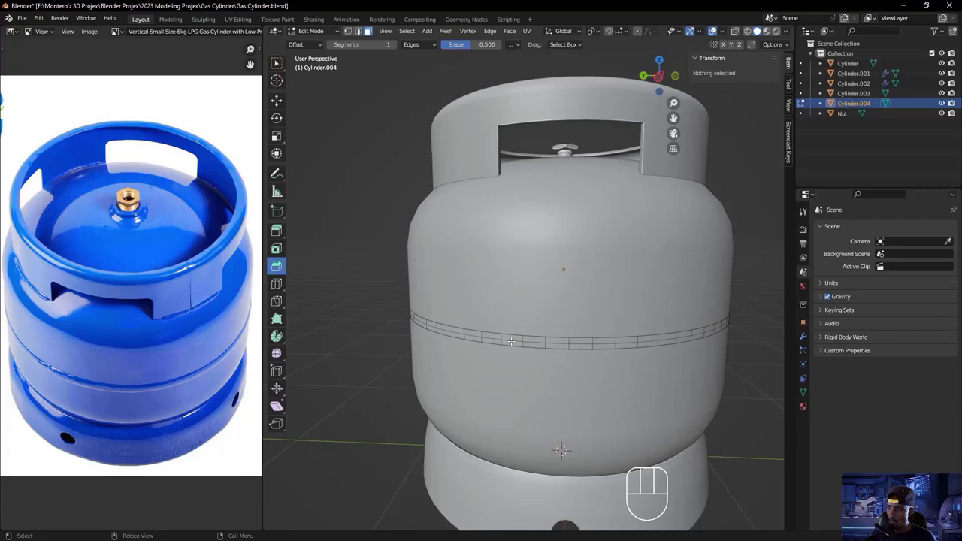
key(a)
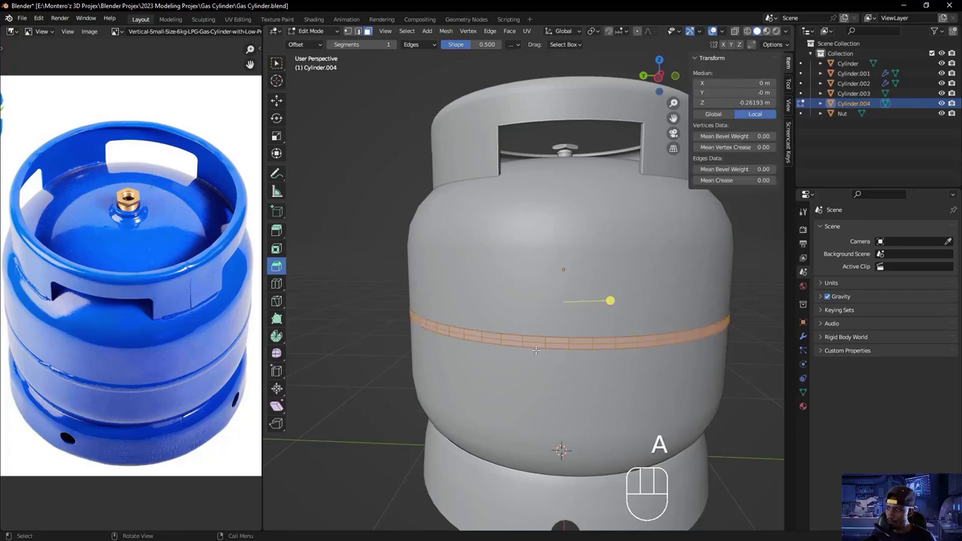
scroll(535, 350, up, 3)
shift+middle_drag(535, 350, 478, 347)
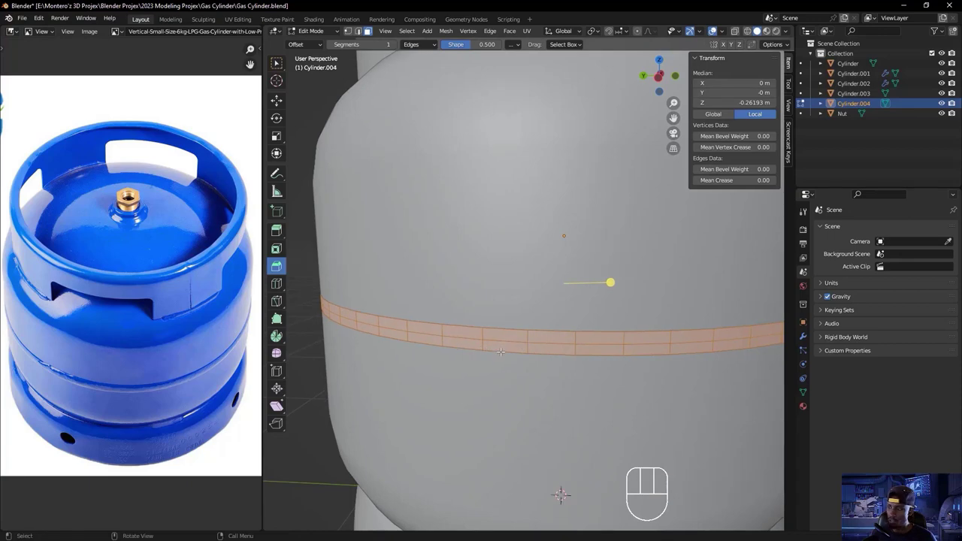
key(e)
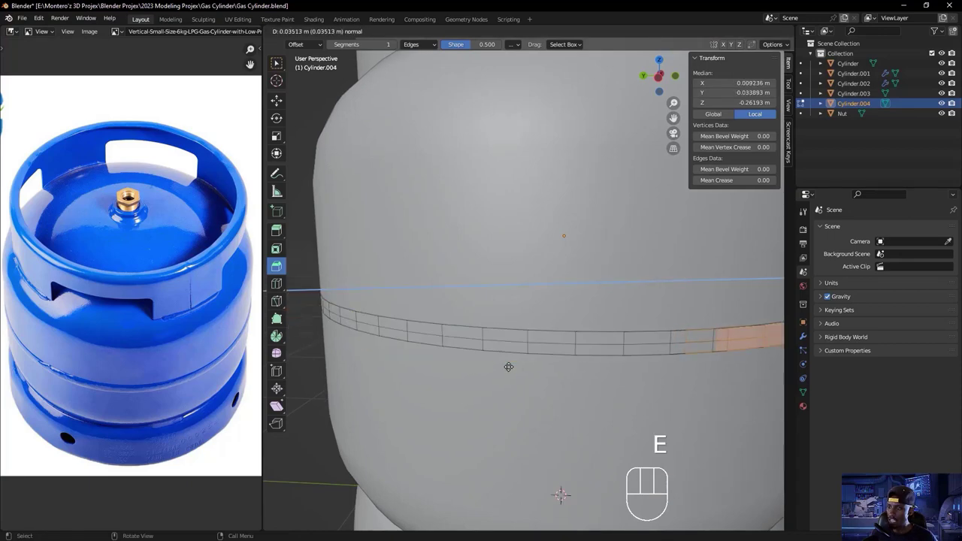
right_click(509, 367)
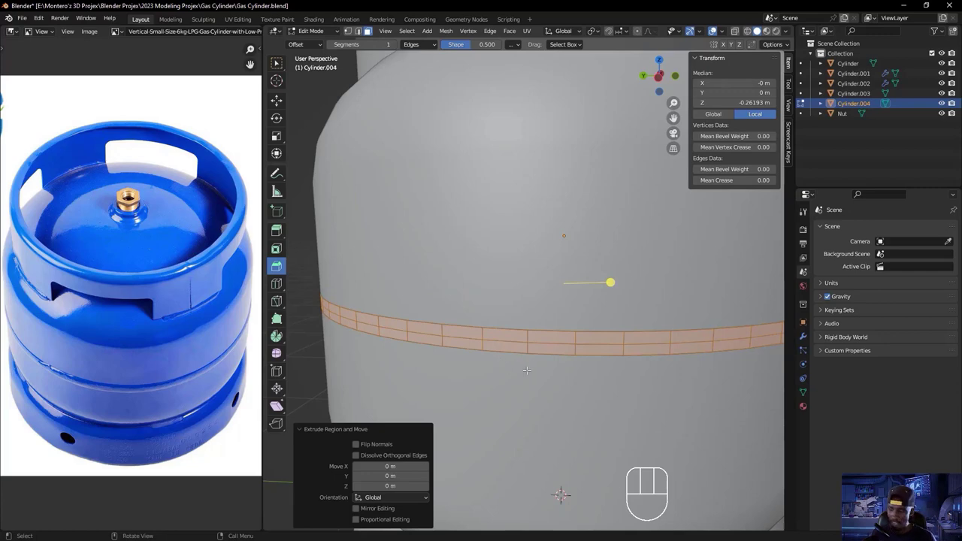
key(s)
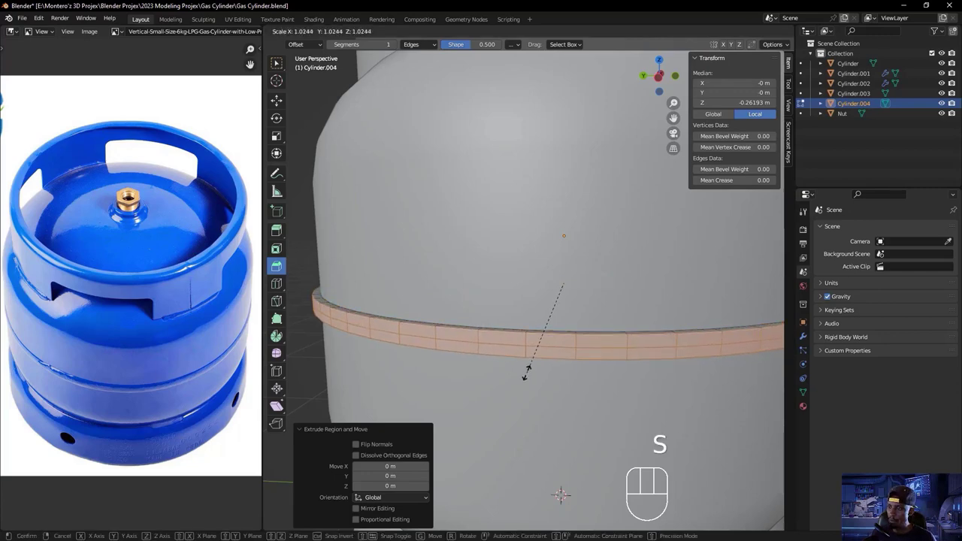
key(shift)
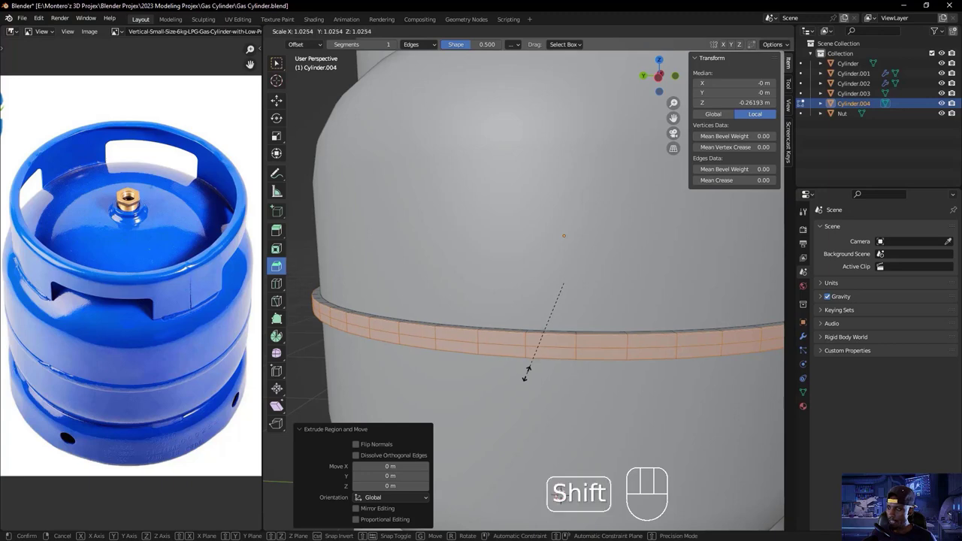
click(527, 373)
middle_drag(528, 374, 431, 350)
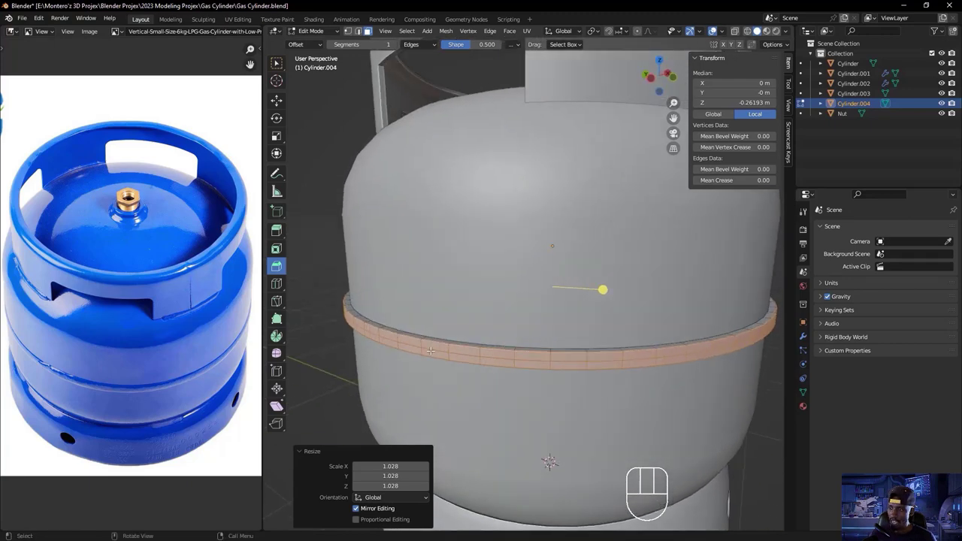
- Save the file and apply all transforms to the band object
key(Tab)
key(ctrl+s)
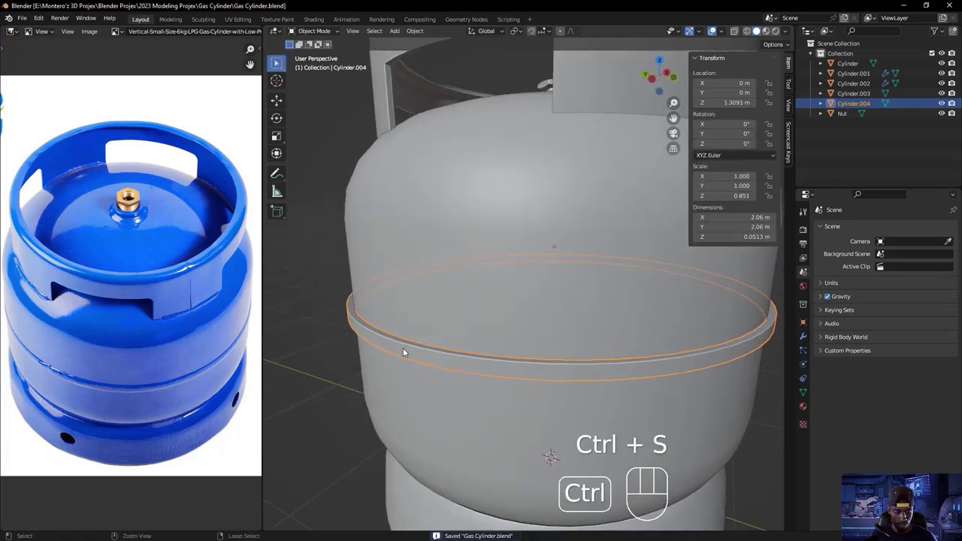
key(ctrl+a)
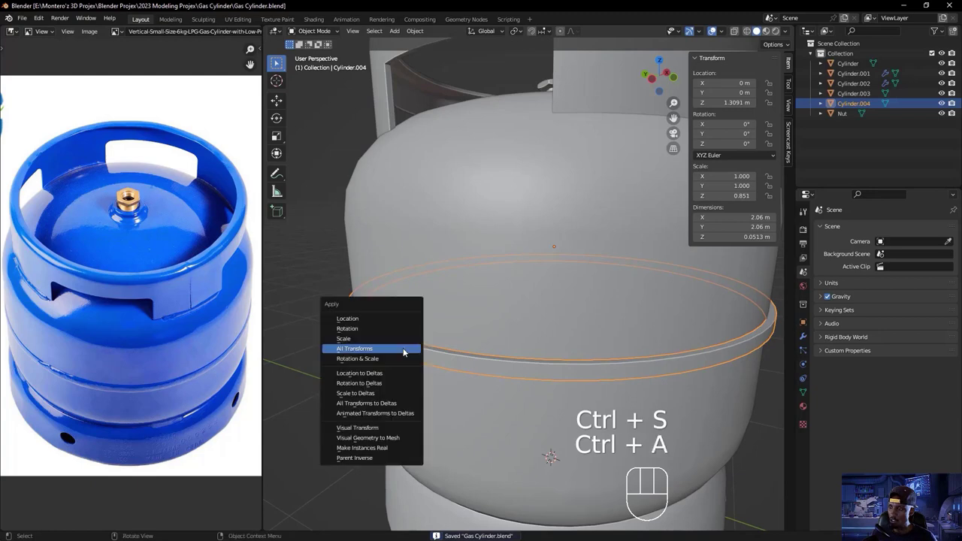
click(403, 352)
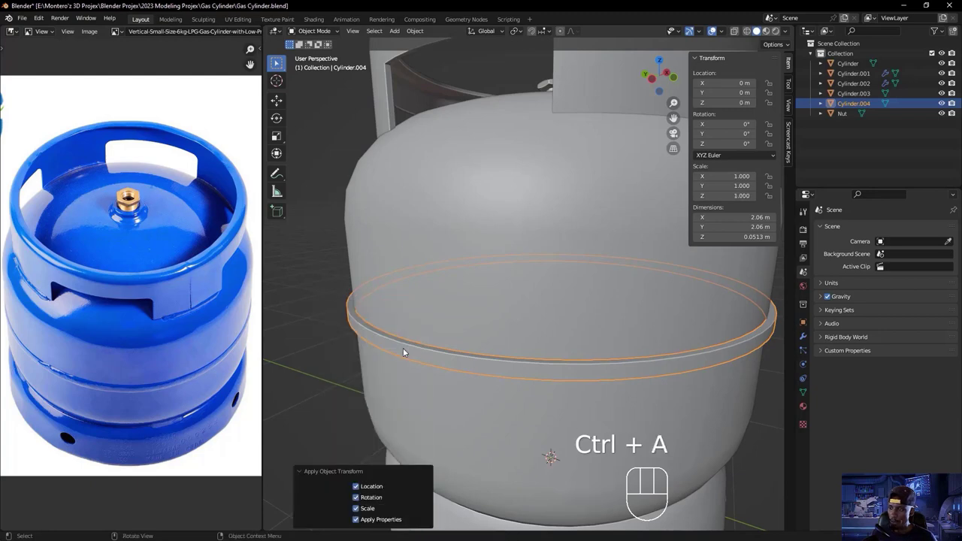
key(ctrl+a)
click(403, 351)
scroll(402, 348, down, 3)
- Edit the band's mesh and select the upper and lower outer edge loops all the way around it
click(411, 347)
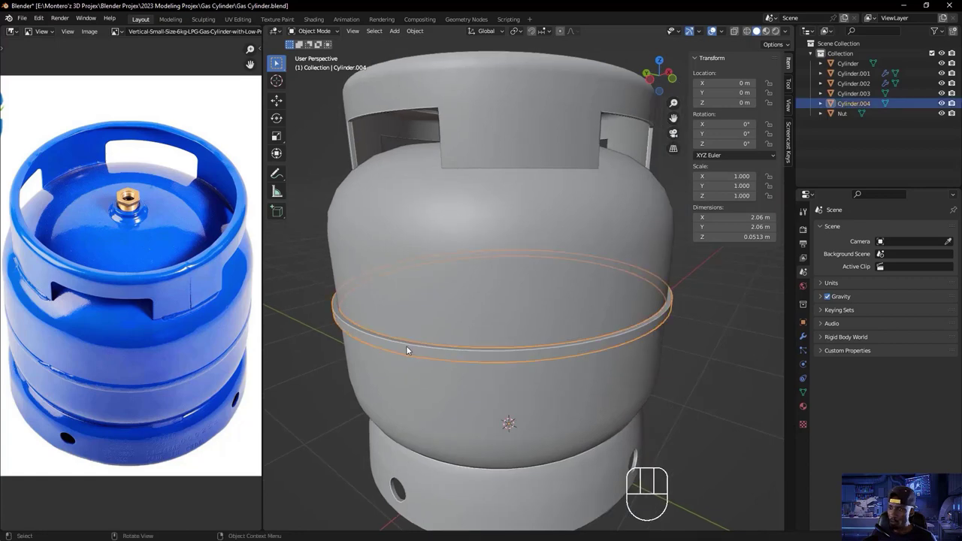
key(Tab)
scroll(383, 351, up, 3)
key(ctrl+b)
click(413, 374)
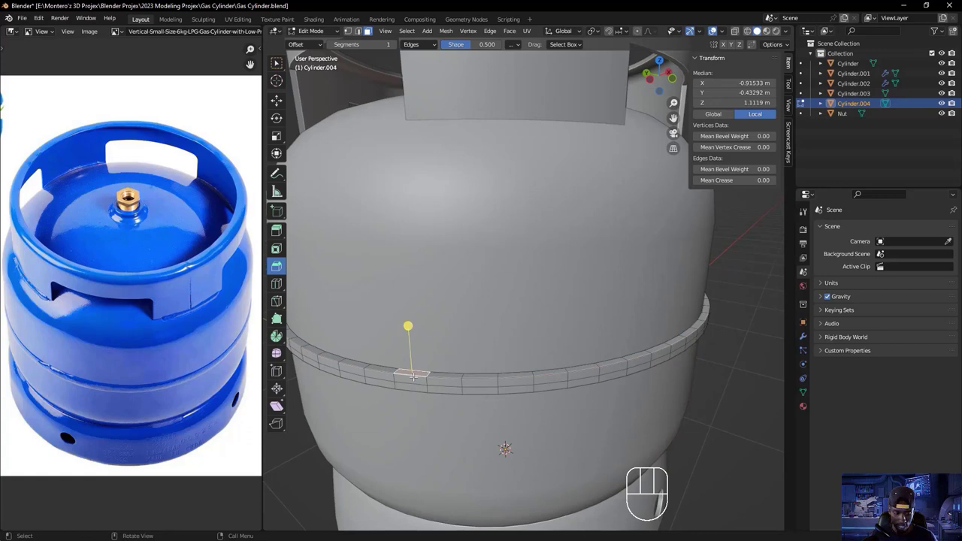
key(2)
click(416, 376)
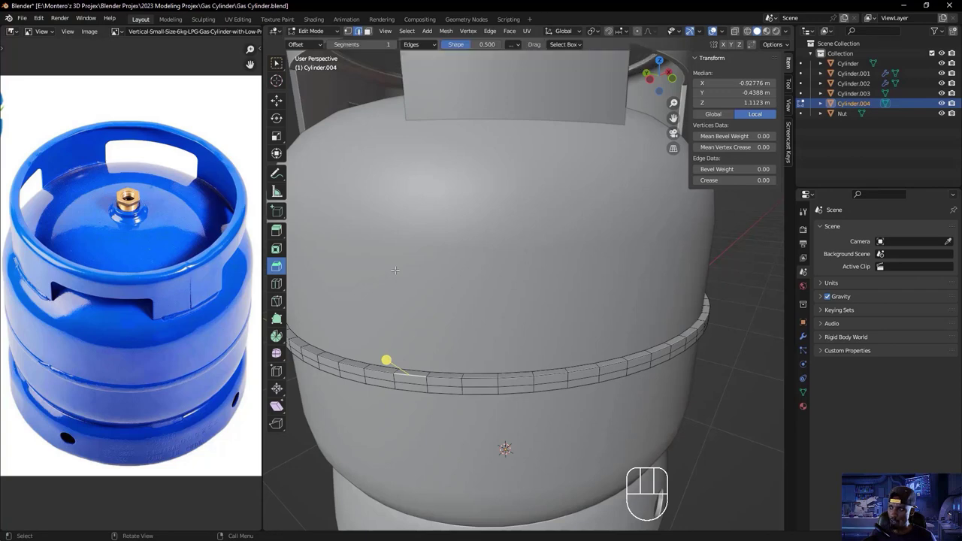
key(shift+alt)
alt+shift+click(412, 375)
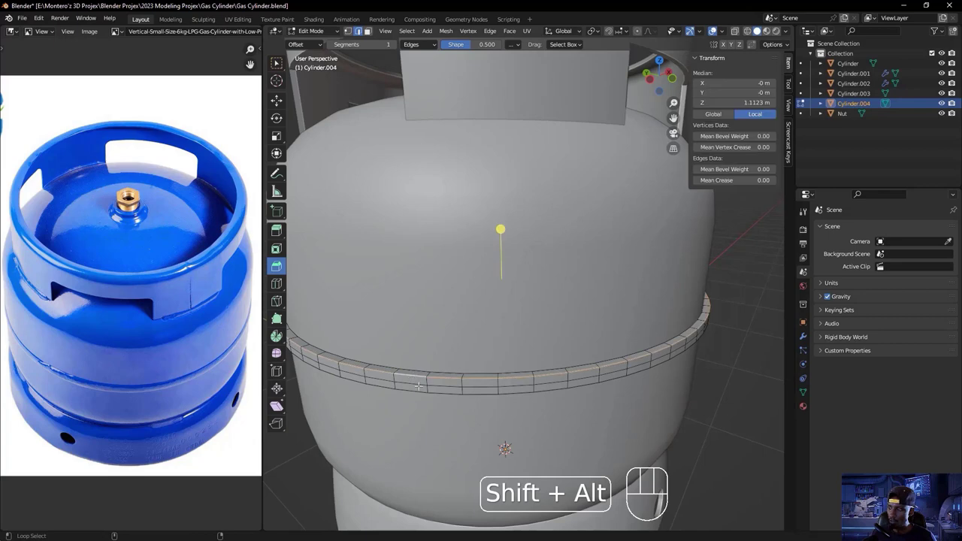
alt+shift+click(410, 390)
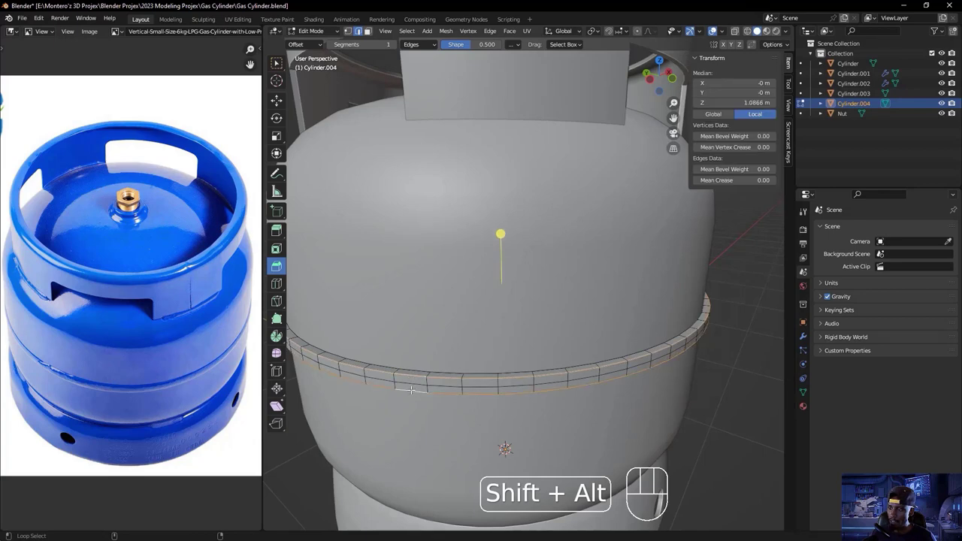
- Bevel the band's two outer edge loops with a width of about 0.0184 m and 3 segments
key(ctrl+b)
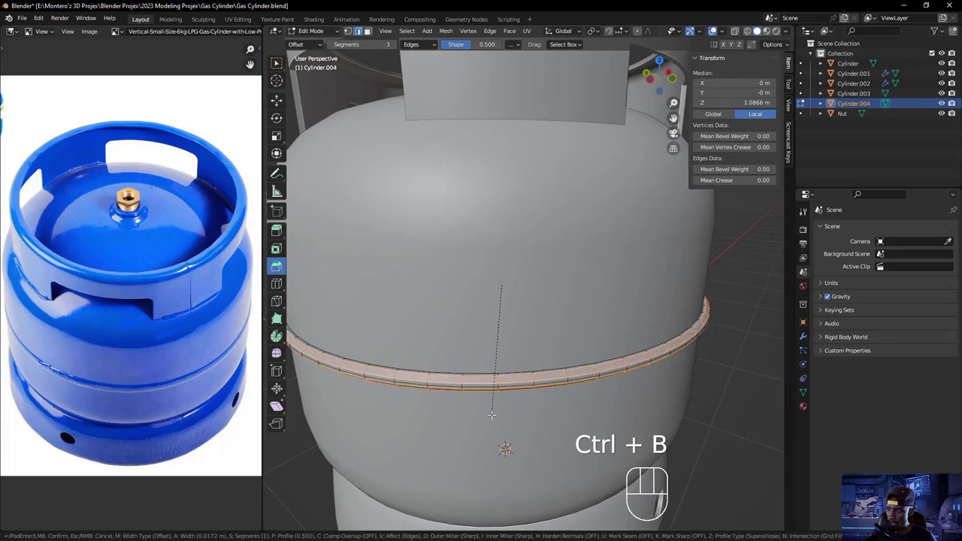
key(shift)
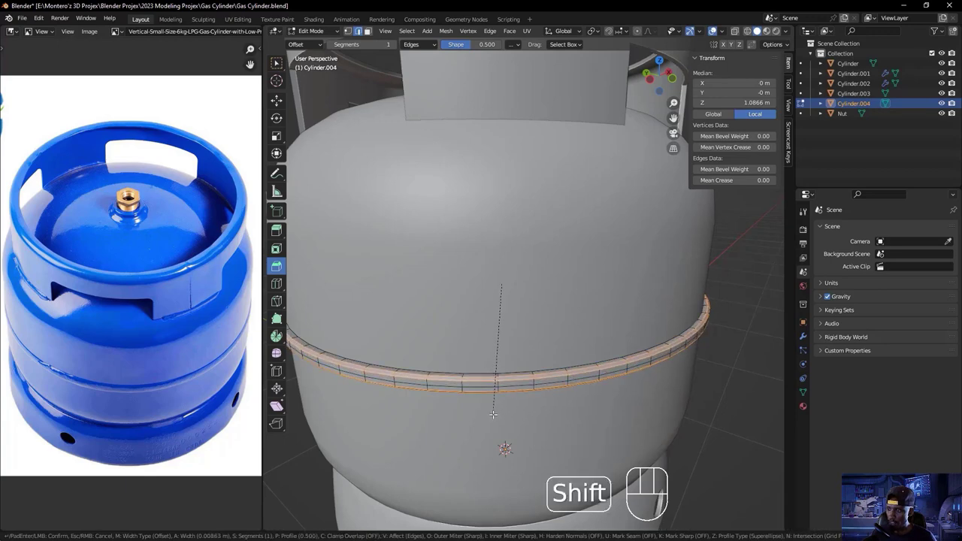
key(shift)
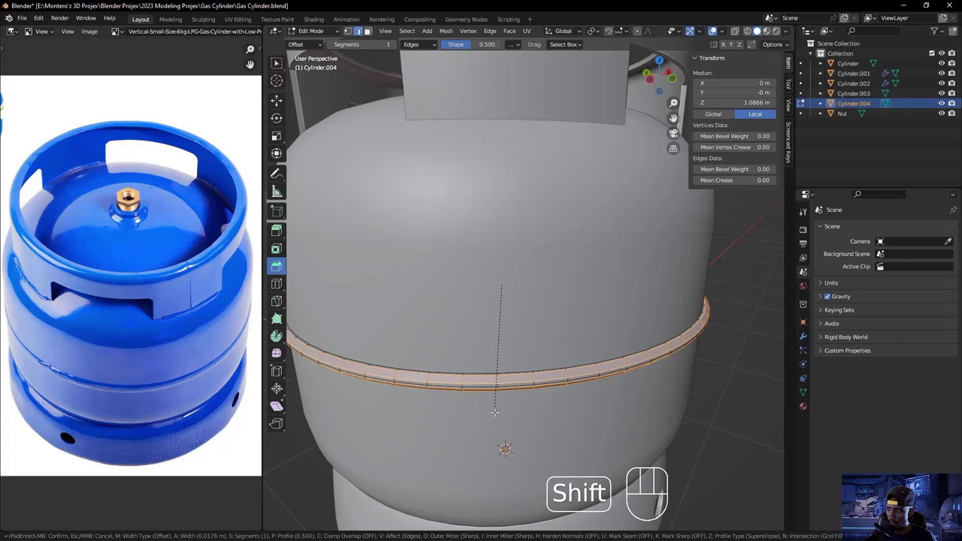
scroll(495, 413, up, 1)
scroll(495, 413, up, 1)
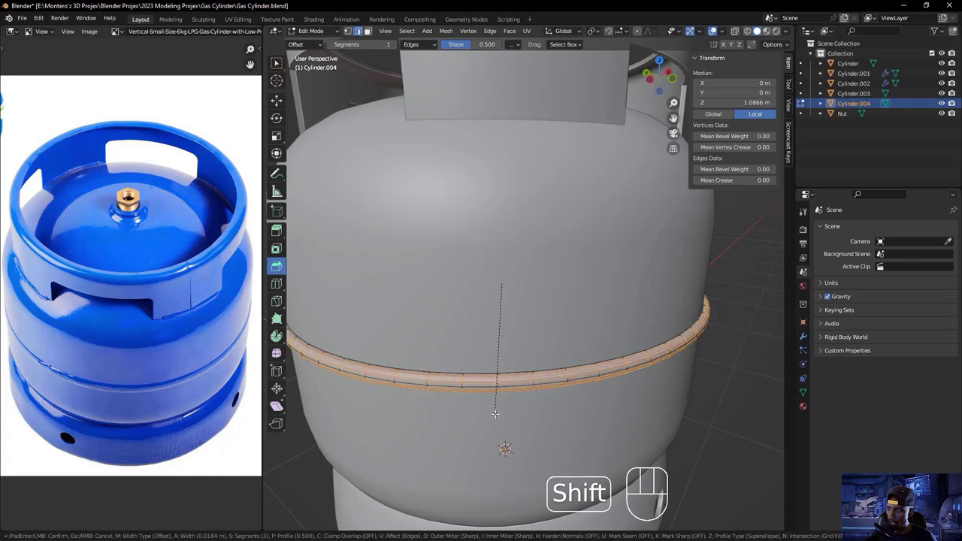
click(496, 412)
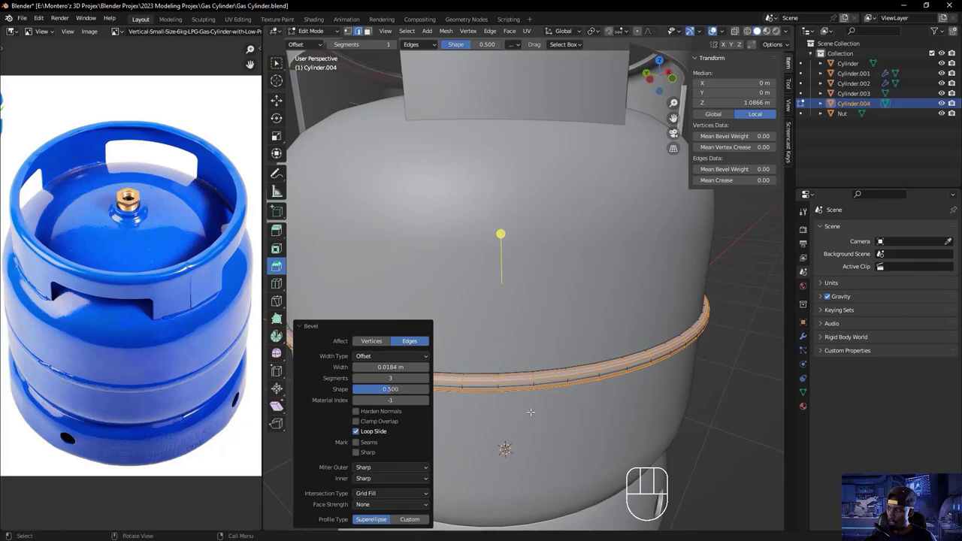
- Select the band's whole mesh and subdivide it twice with one cut each time
scroll(532, 414, up, 3)
shift+scroll(532, 414, down, 4)
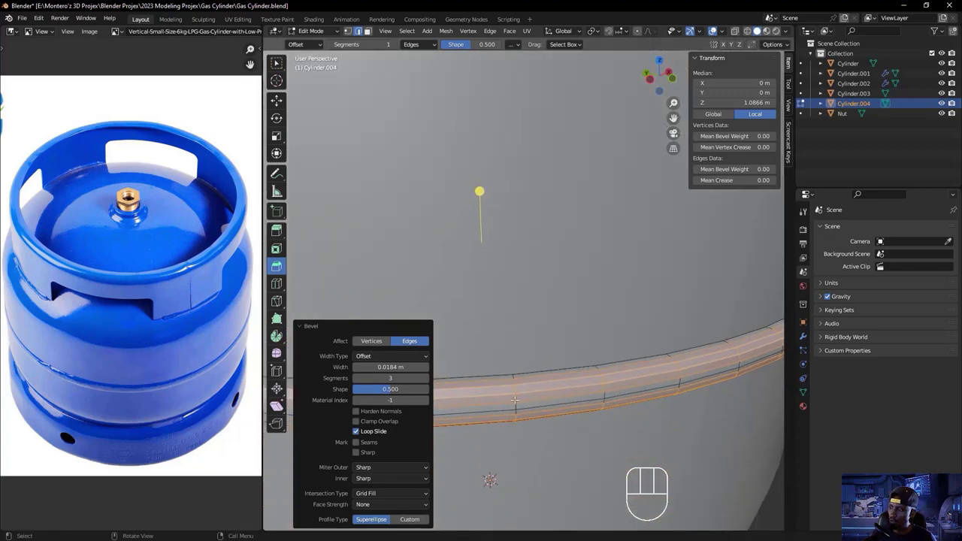
scroll(518, 402, down, 3)
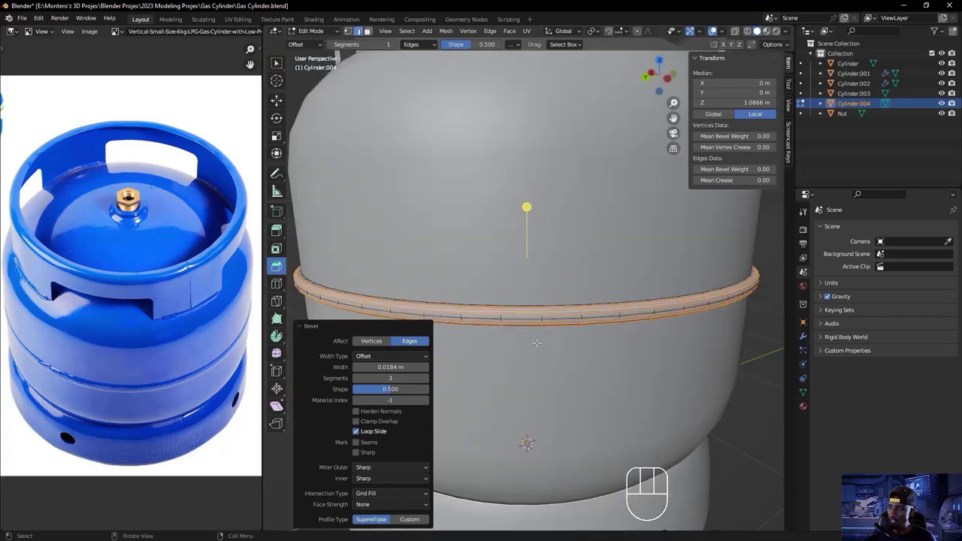
key(a)
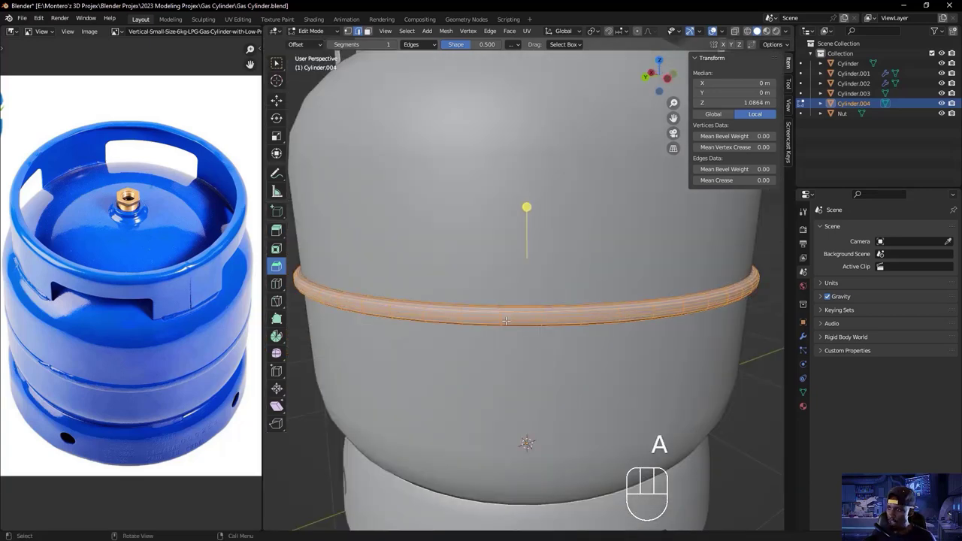
scroll(506, 321, up, 2)
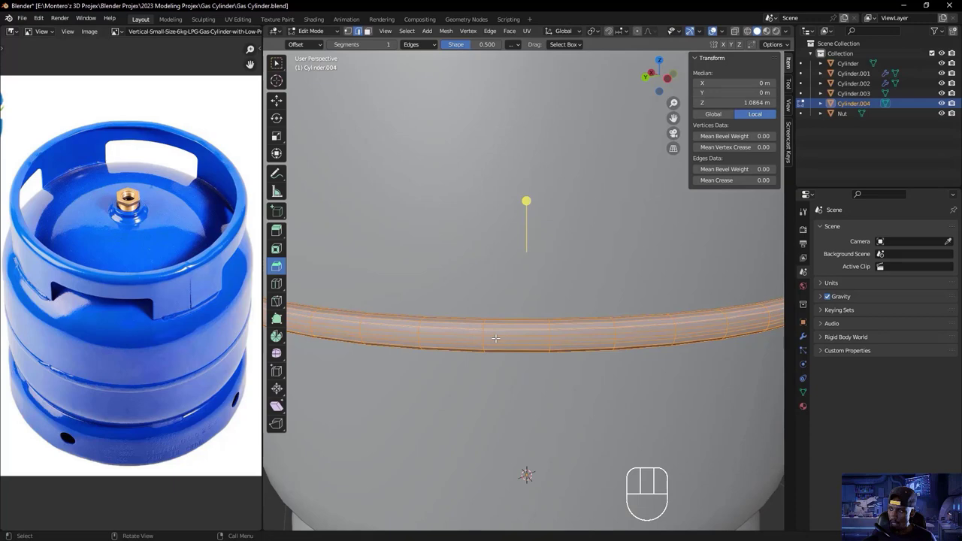
right_click(495, 338)
click(468, 238)
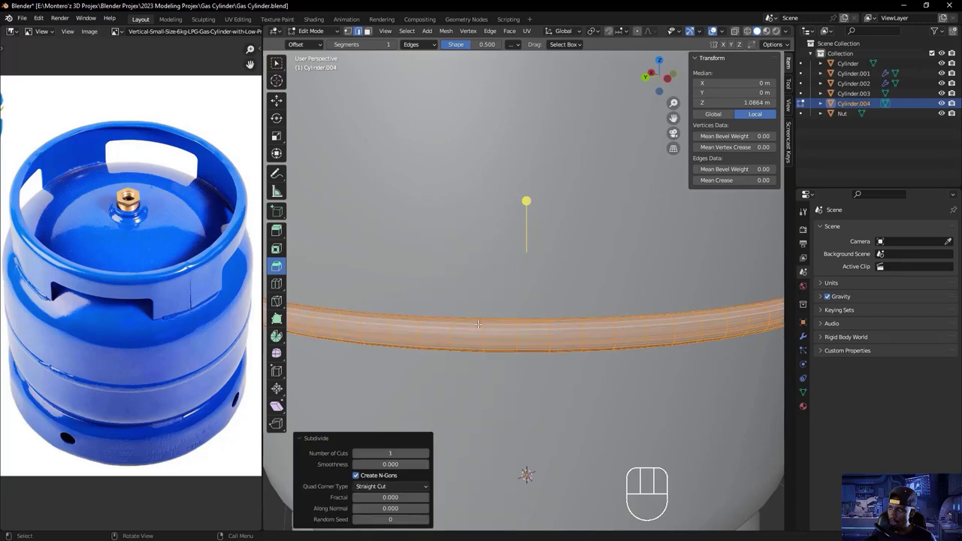
right_click(459, 334)
click(429, 237)
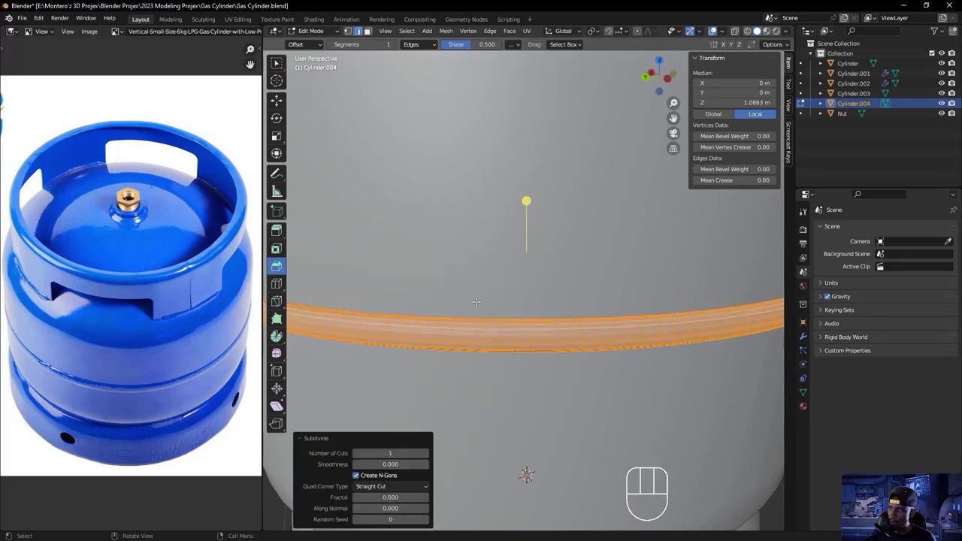
scroll(448, 340, down, 2)
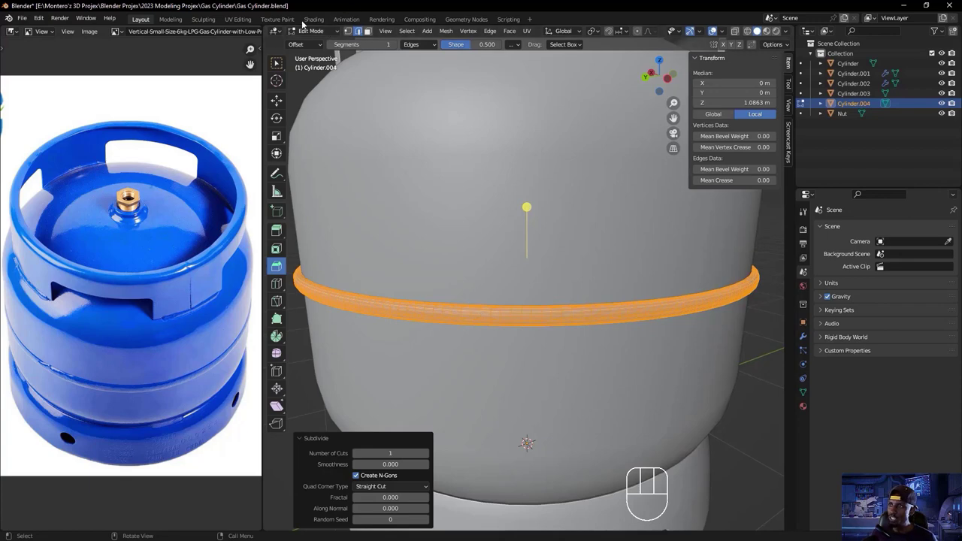
- Switch to the Sculpting workspace and enable Dyntopo for the band, with Brush Detail detailing, and toggle its smooth shading option
click(204, 21)
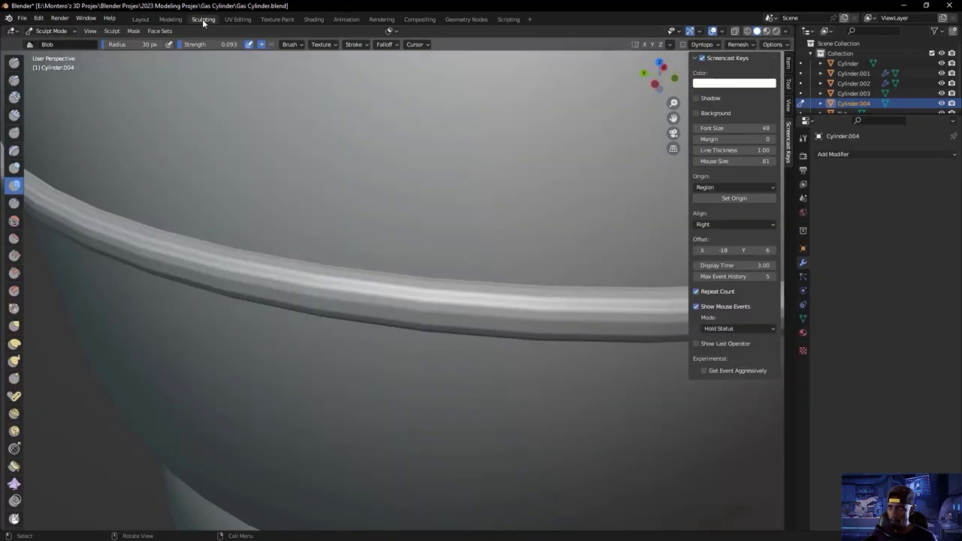
scroll(303, 249, down, 5)
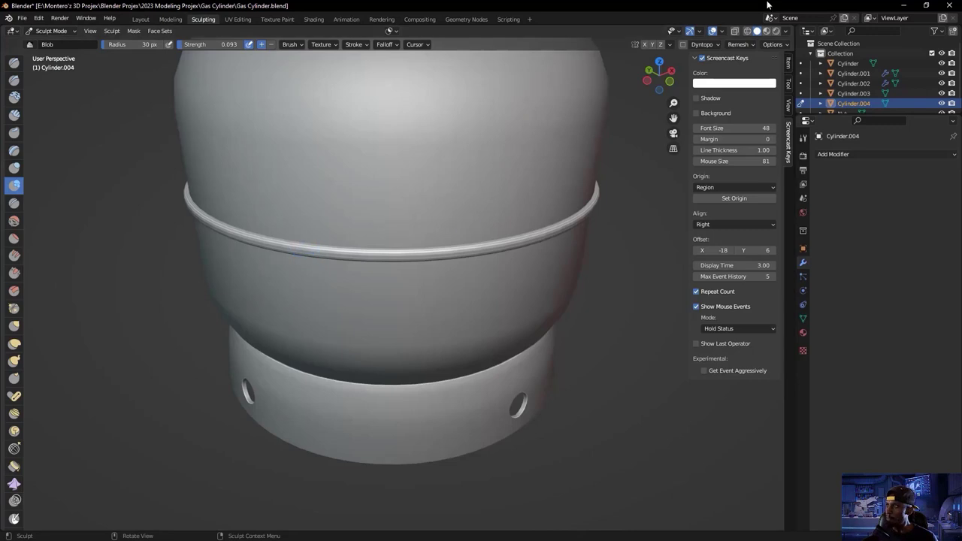
click(682, 45)
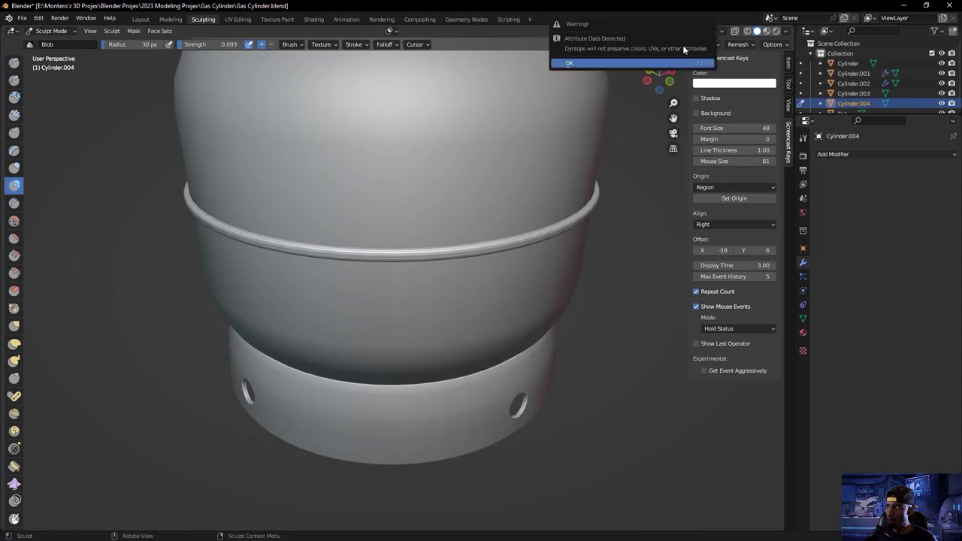
click(603, 62)
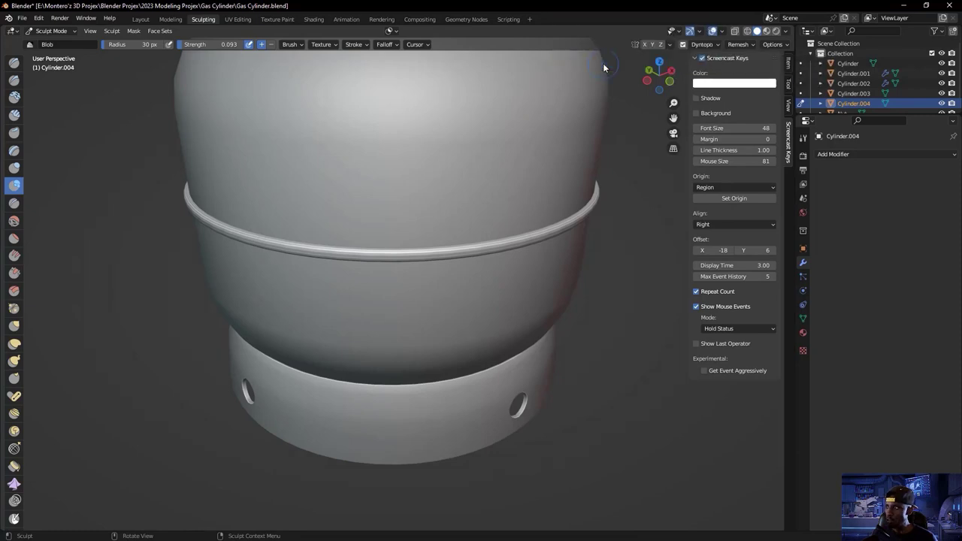
click(717, 45)
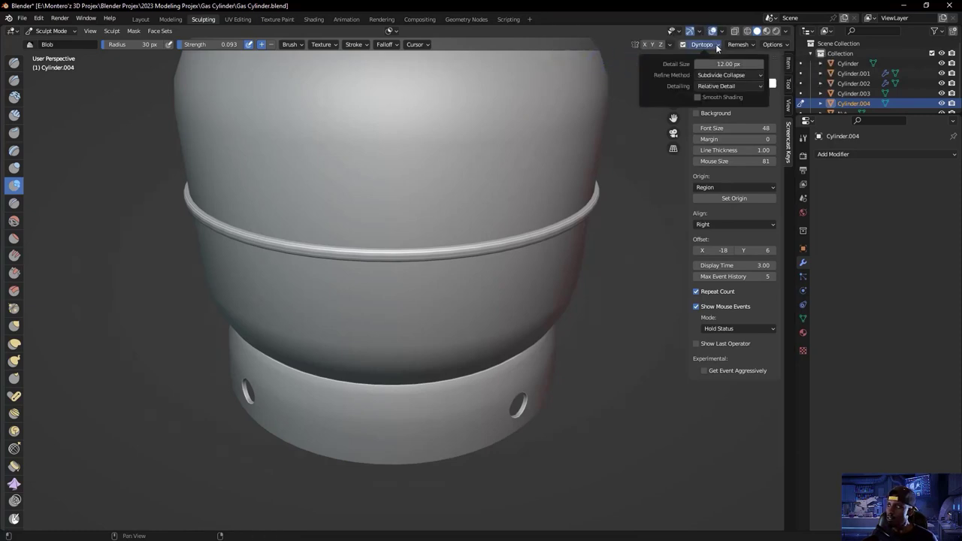
click(714, 86)
click(713, 120)
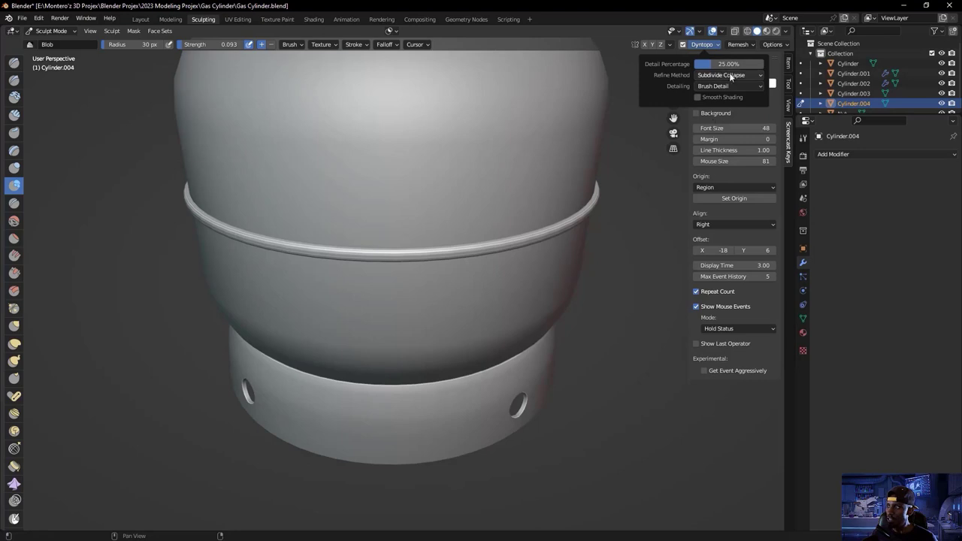
click(698, 99)
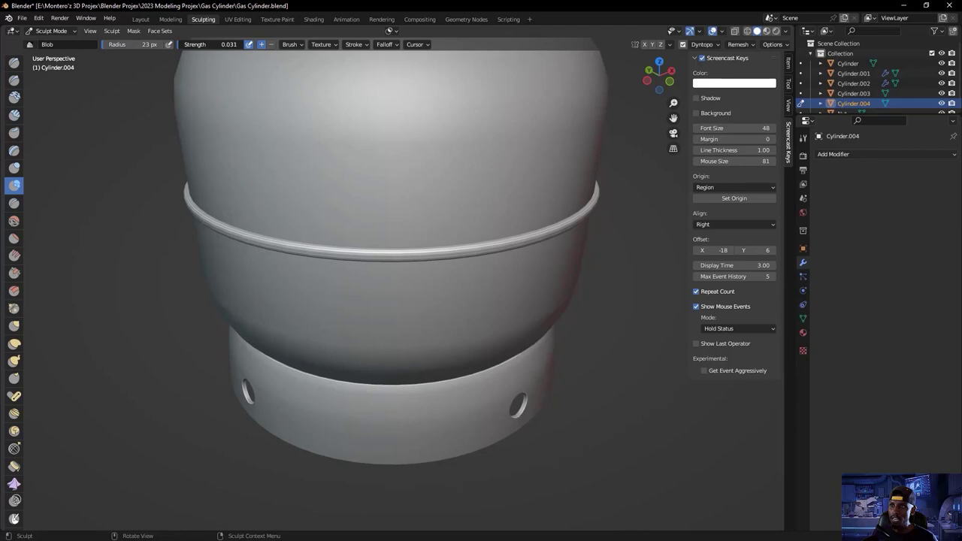
- Choose the brush texture mapping and sculpt weld-like lumps around the band with the adding Blob brush, radius 23 px and strength 0.031
click(322, 44)
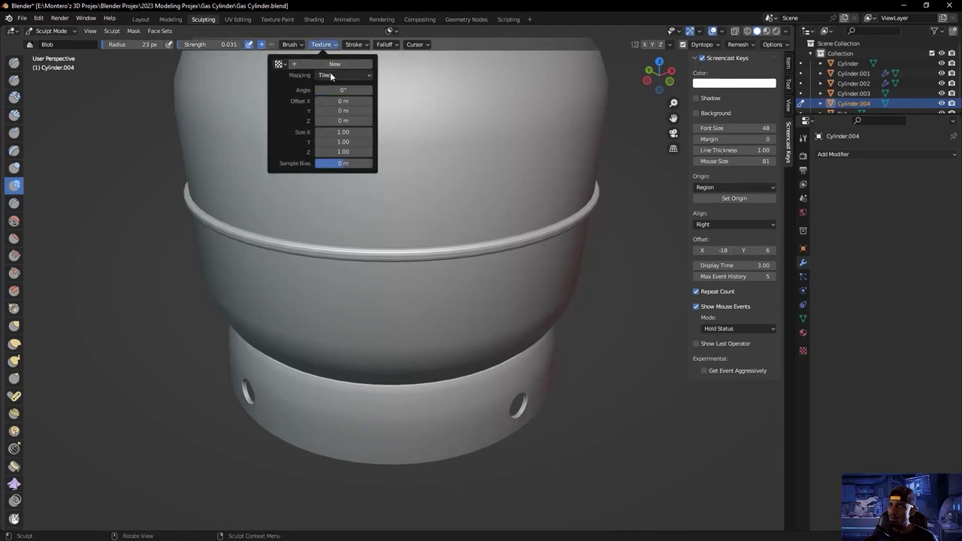
click(331, 75)
click(335, 120)
mouse_move(367, 257)
mouse_down()
mouse_move(453, 254)
mouse_move(254, 250)
mouse_up()
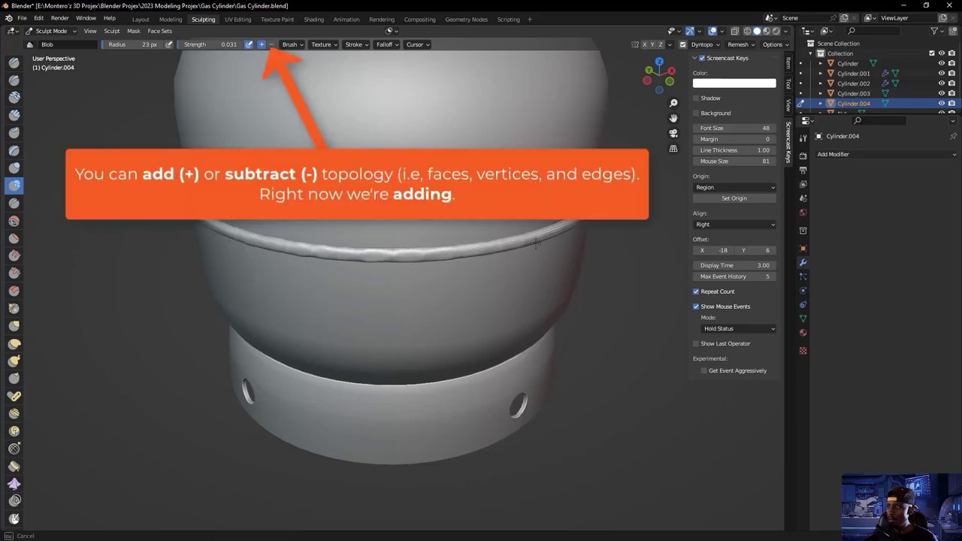
middle_drag(353, 252, 258, 253)
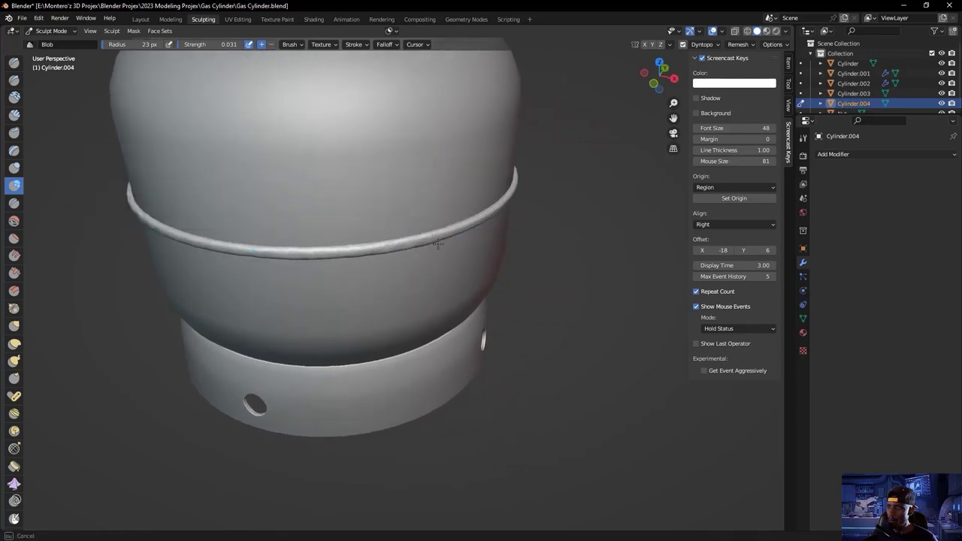
middle_drag(451, 231, 275, 225)
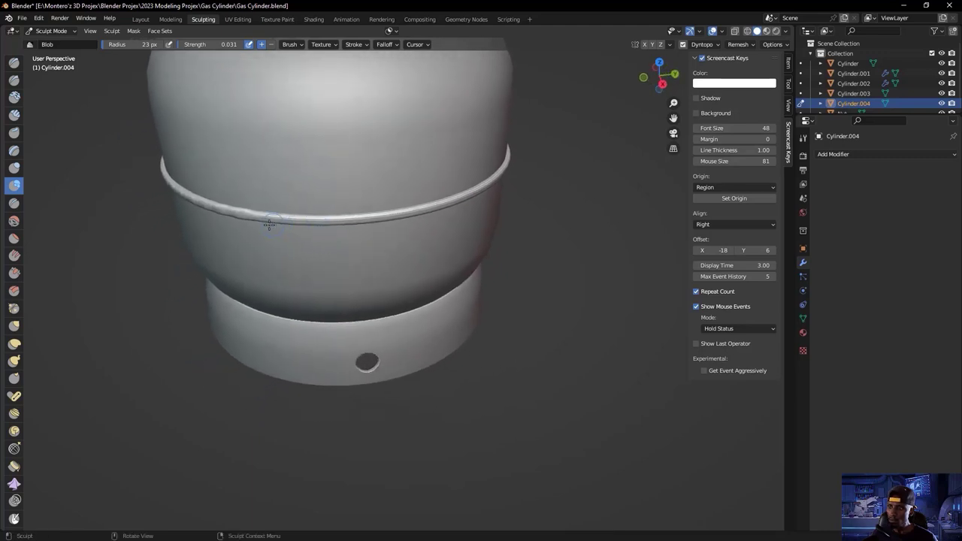
mouse_move(275, 214)
mouse_down()
mouse_move(310, 226)
mouse_move(403, 214)
mouse_up()
mouse_move(403, 215)
middle_down()
mouse_move(382, 221)
mouse_move(331, 198)
middle_up()
mouse_move(331, 198)
mouse_down()
mouse_move(371, 196)
mouse_move(381, 207)
mouse_move(411, 194)
mouse_move(414, 208)
mouse_move(429, 190)
mouse_move(441, 210)
mouse_up()
middle_drag(440, 210, 354, 199)
mouse_move(374, 204)
mouse_down()
mouse_move(407, 205)
mouse_move(415, 219)
mouse_move(445, 211)
mouse_up()
middle_drag(445, 210, 380, 217)
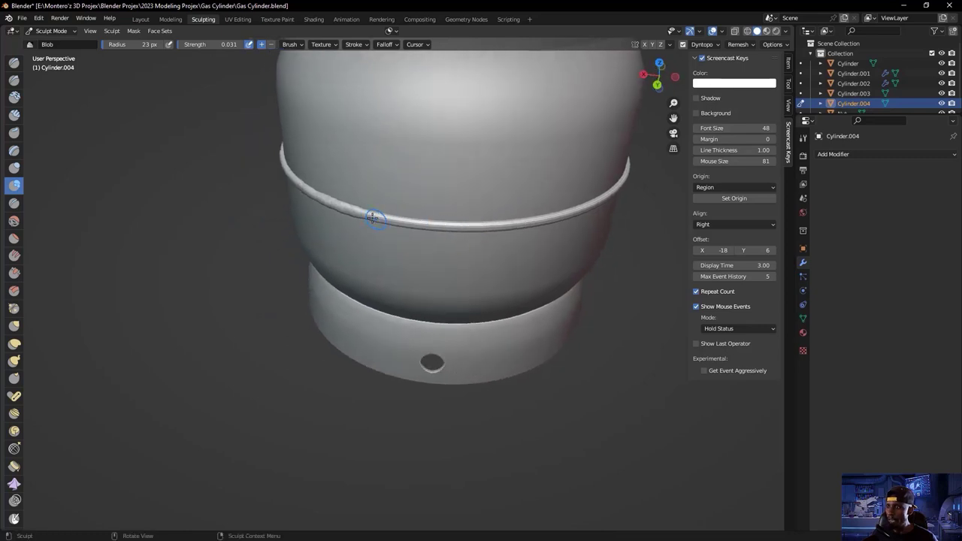
drag(415, 233, 471, 229)
mouse_move(470, 228)
middle_down()
mouse_move(477, 239)
mouse_move(410, 230)
middle_up()
mouse_move(411, 230)
mouse_down()
mouse_move(456, 226)
mouse_move(471, 239)
mouse_move(490, 225)
mouse_move(504, 237)
mouse_move(531, 245)
mouse_up()
middle_drag(531, 245, 478, 246)
mouse_move(425, 226)
mouse_down()
mouse_move(449, 237)
mouse_move(466, 226)
mouse_move(474, 242)
mouse_move(492, 227)
mouse_move(539, 241)
mouse_up()
middle_drag(540, 241, 380, 237)
mouse_move(372, 236)
mouse_down()
mouse_move(335, 235)
mouse_move(387, 223)
mouse_move(398, 246)
mouse_move(435, 235)
mouse_move(467, 255)
mouse_move(489, 238)
mouse_move(497, 249)
mouse_move(531, 238)
mouse_move(502, 255)
mouse_move(462, 238)
mouse_move(377, 234)
mouse_up()
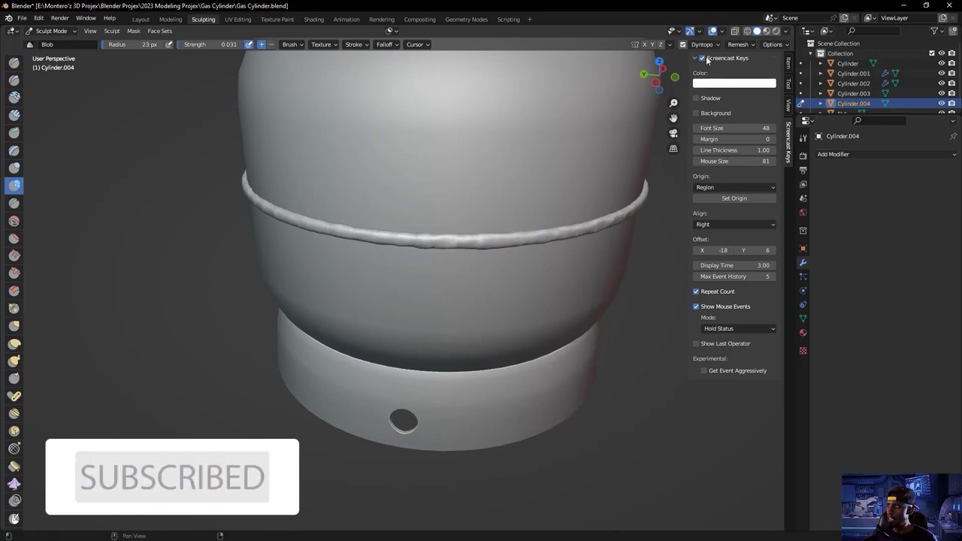
- Choose the brush texture mapping again and add more Blob strokes along the band to make its surface uneven
click(322, 44)
click(334, 75)
click(339, 120)
mouse_move(400, 237)
mouse_down()
mouse_move(377, 246)
mouse_move(257, 213)
mouse_move(517, 237)
mouse_move(596, 229)
mouse_move(641, 210)
mouse_up()
middle_drag(641, 210, 227, 215)
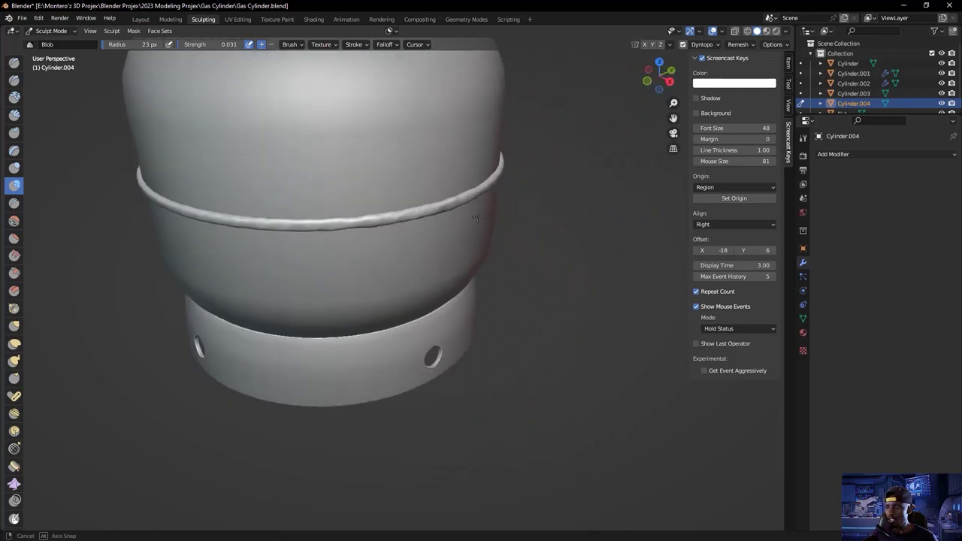
drag(233, 216, 377, 216)
drag(447, 205, 445, 203)
scroll(333, 183, down, 2)
mouse_move(333, 183)
middle_down()
mouse_move(420, 167)
mouse_move(362, 170)
middle_up()
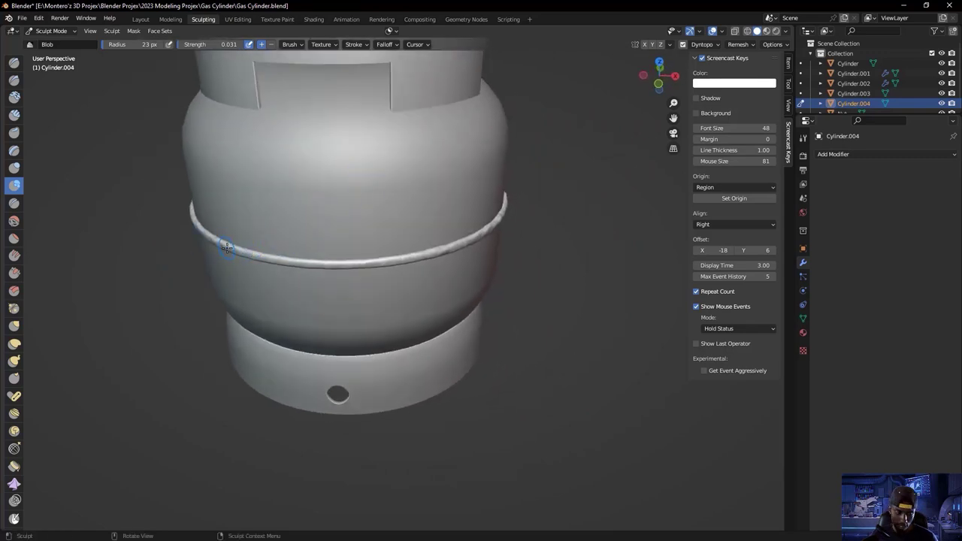
- Put the sculpted band in Edit Mode and examine its mesh density up close
key(Tab)
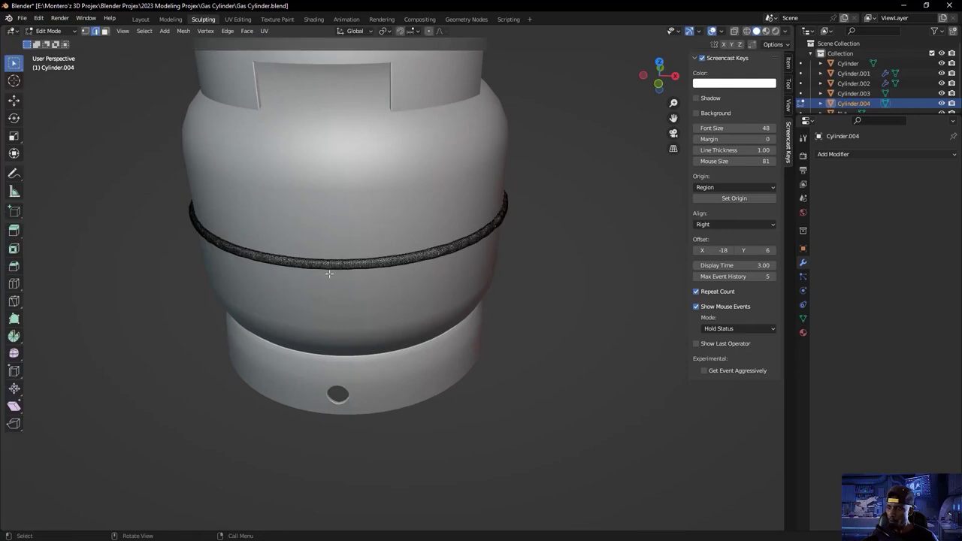
scroll(344, 281, up, 4)
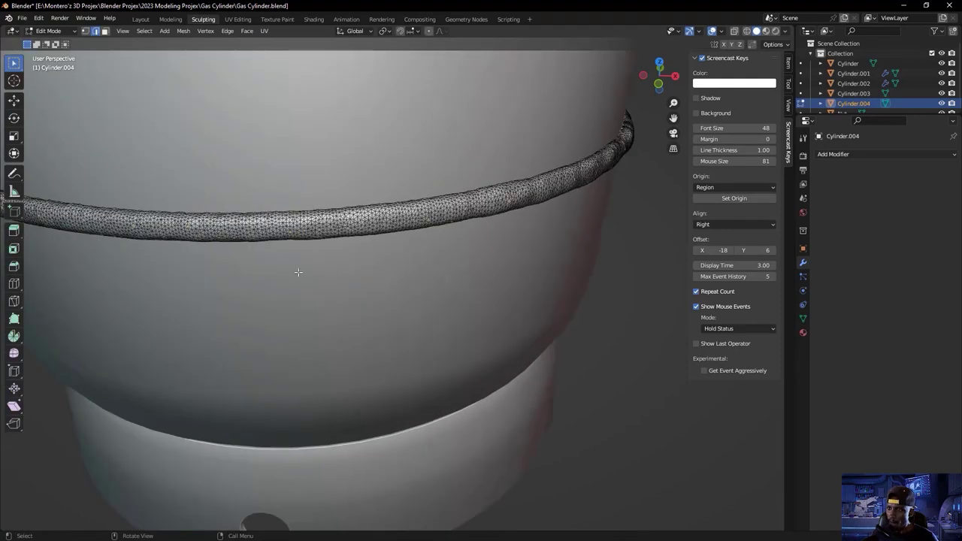
scroll(298, 272, down, 3)
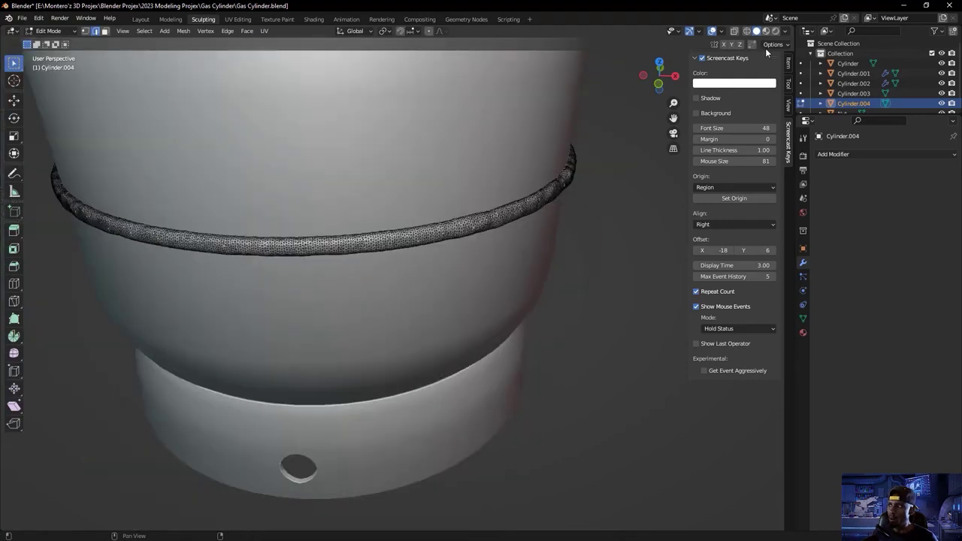
- Return the band to Sculpt Mode, re-enable Dyntopo, and compare its mesh density in Edit Mode before going back to sculpting
click(49, 31)
click(53, 71)
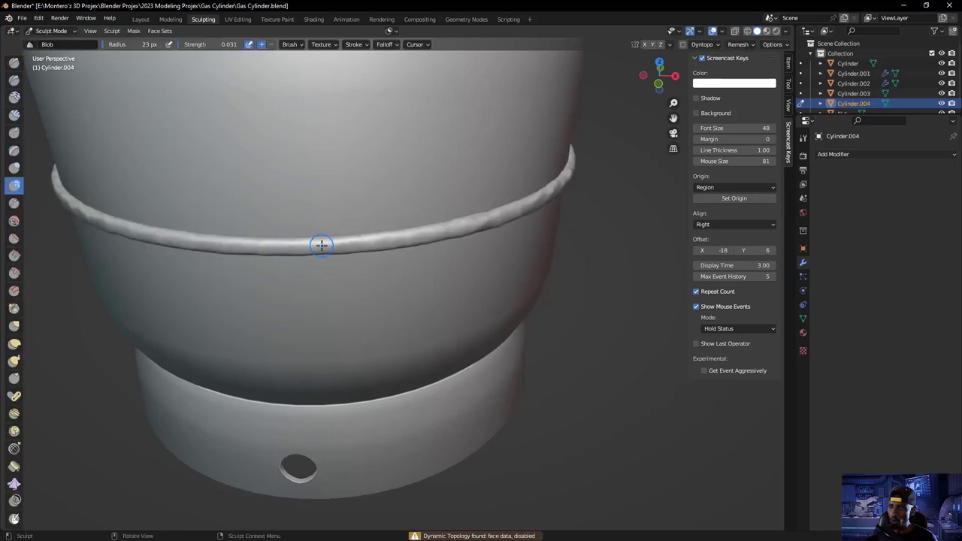
click(682, 45)
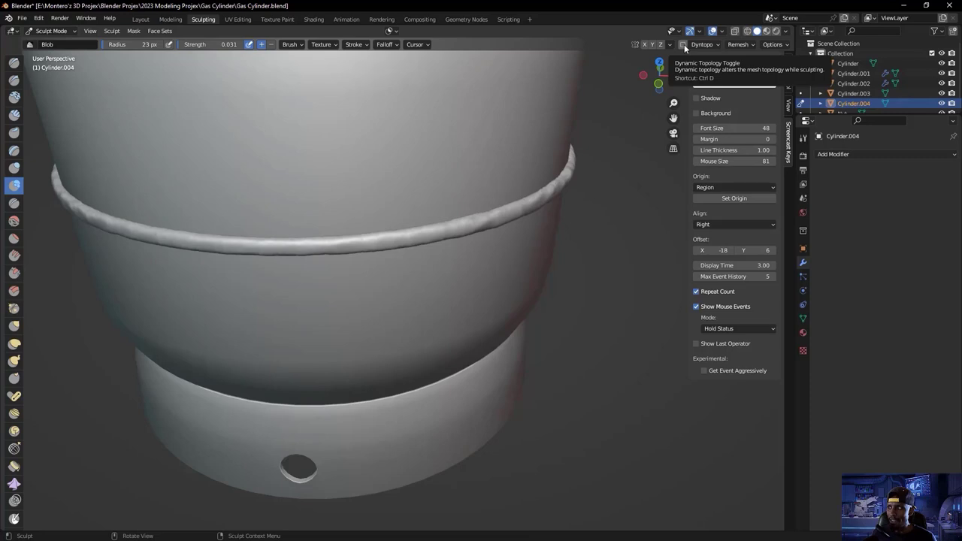
click(615, 65)
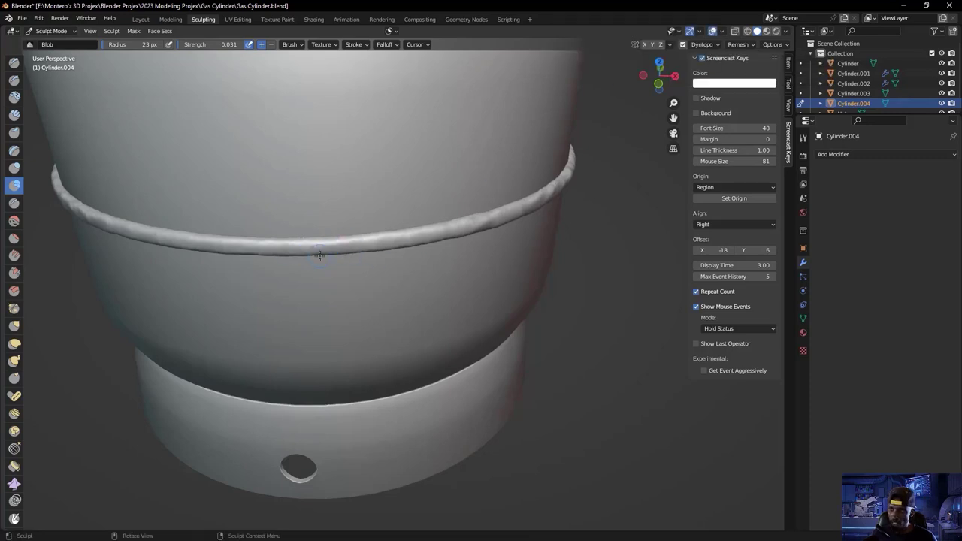
key(Tab)
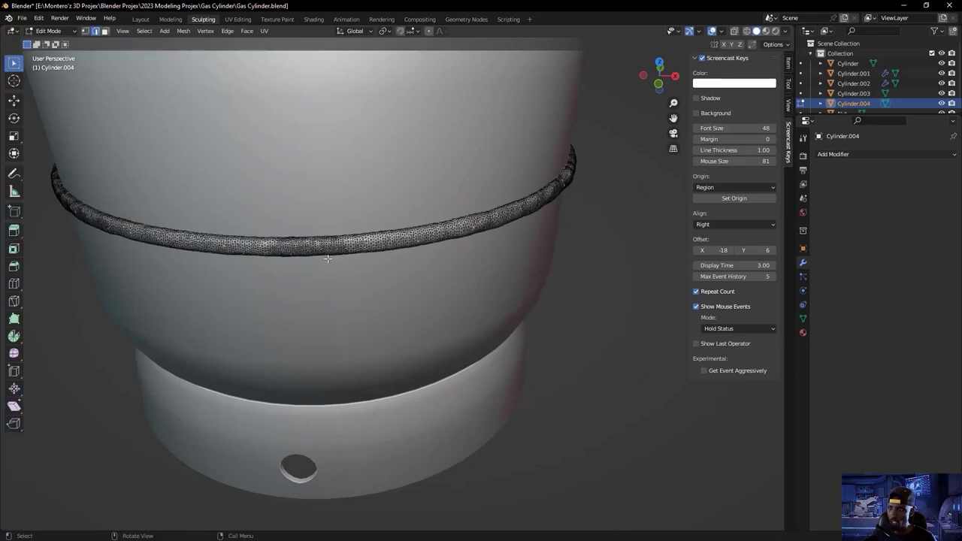
scroll(361, 262, up, 2)
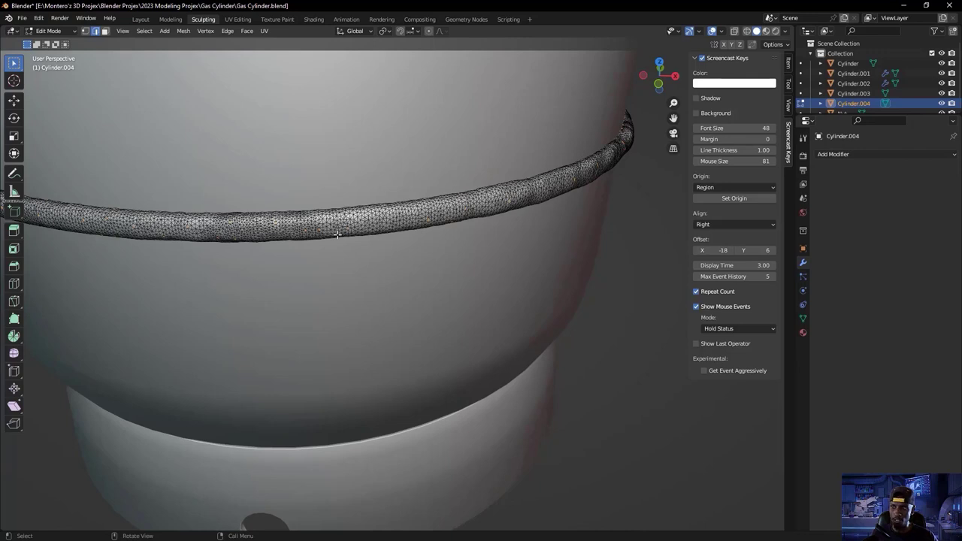
key(ctrl+Tab)
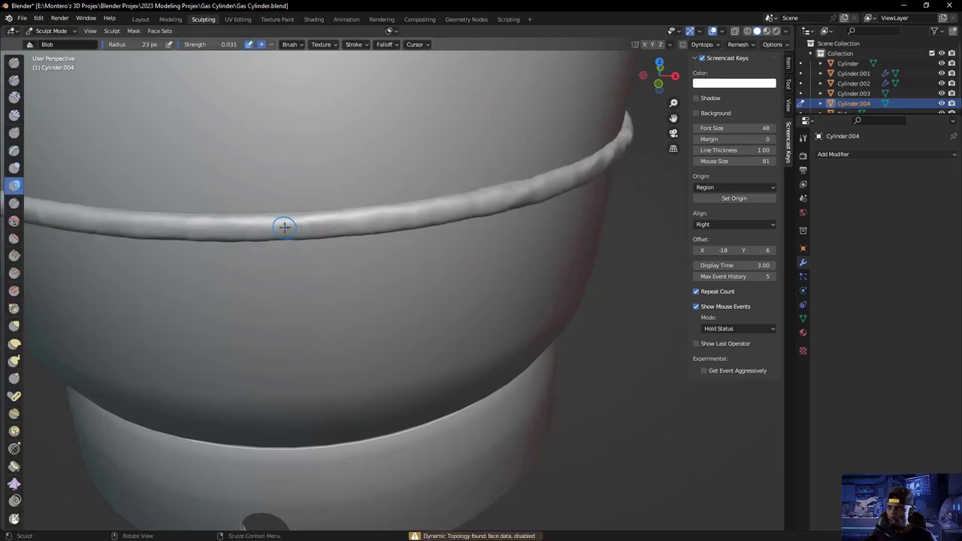
- Switch the band to Object Mode and set its origin to its geometry so it scales from its own centre
scroll(278, 232, down, 4)
middle_drag(279, 232, 380, 270)
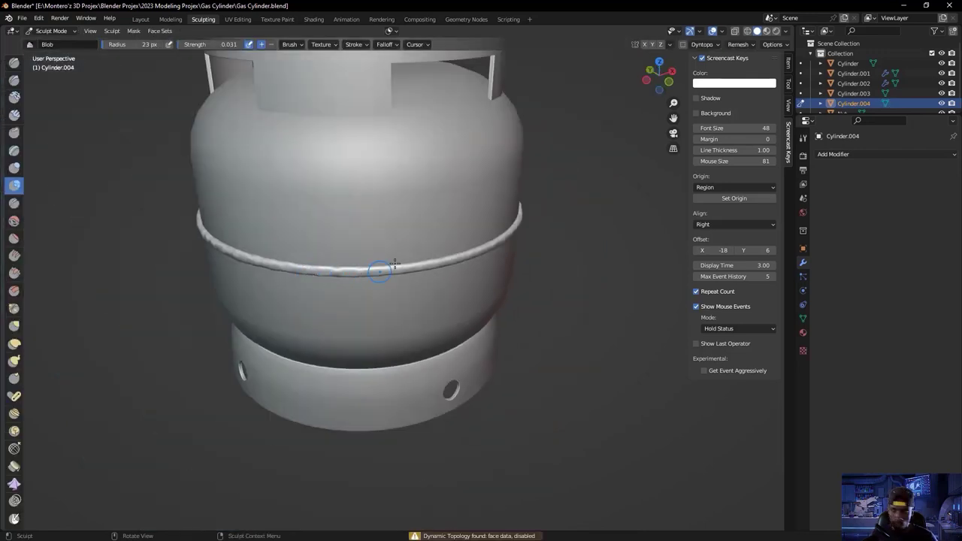
click(51, 31)
click(59, 43)
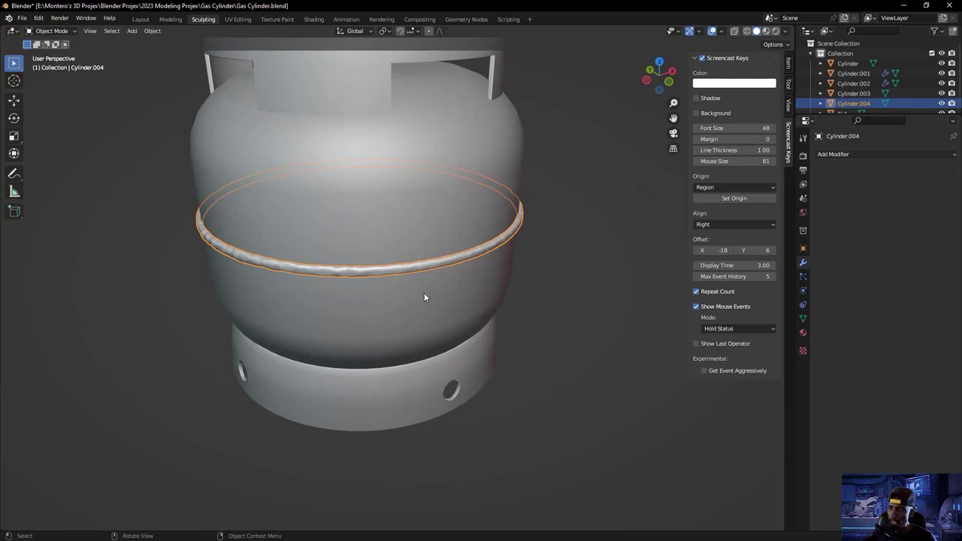
key(s)
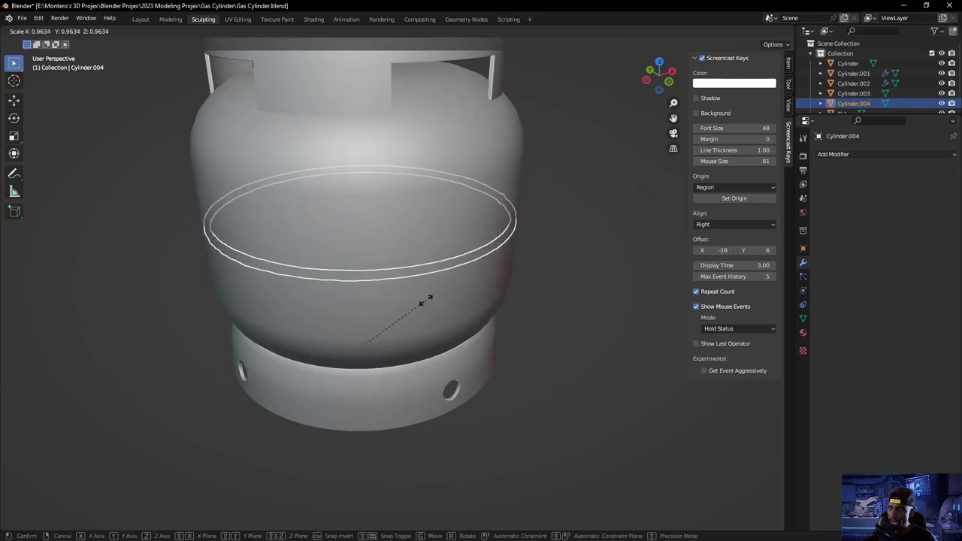
click(441, 307)
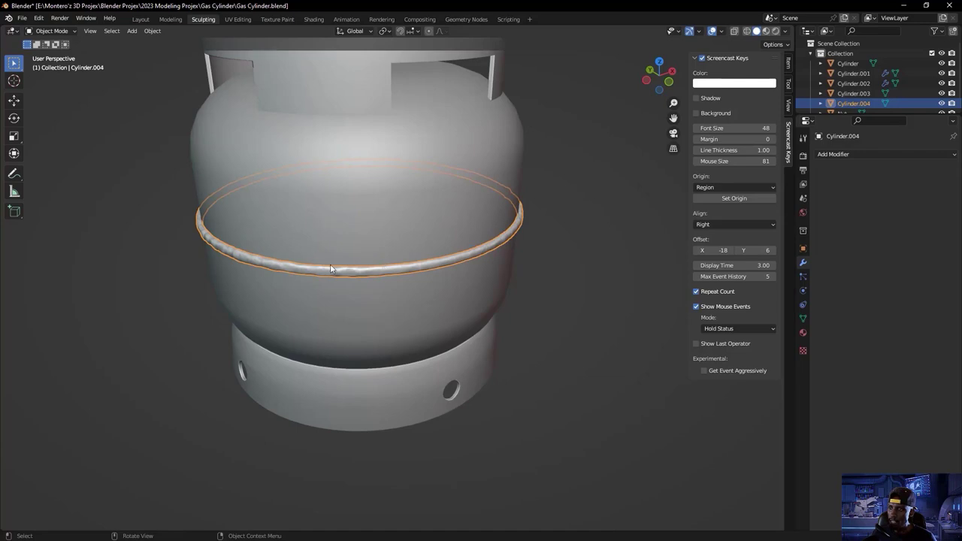
click(152, 30)
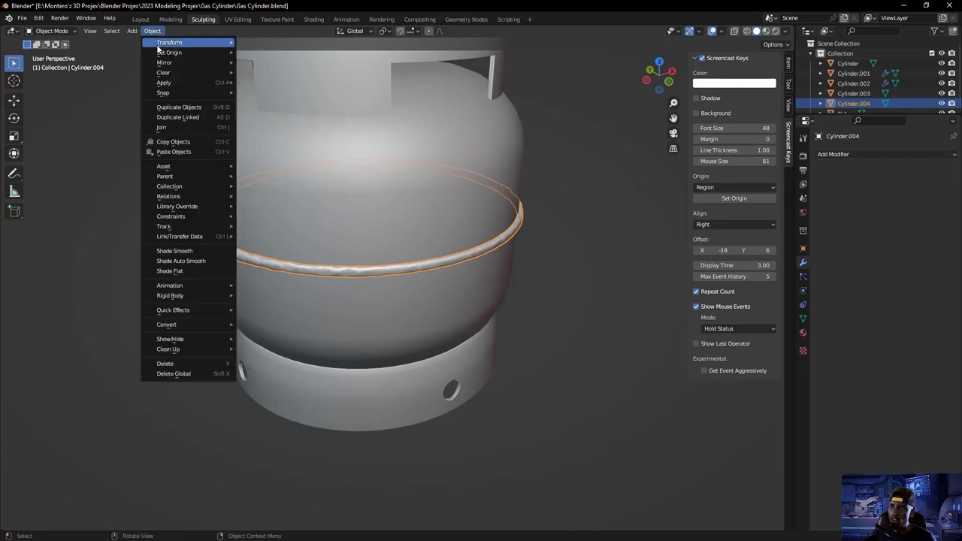
mouse_move(173, 52)
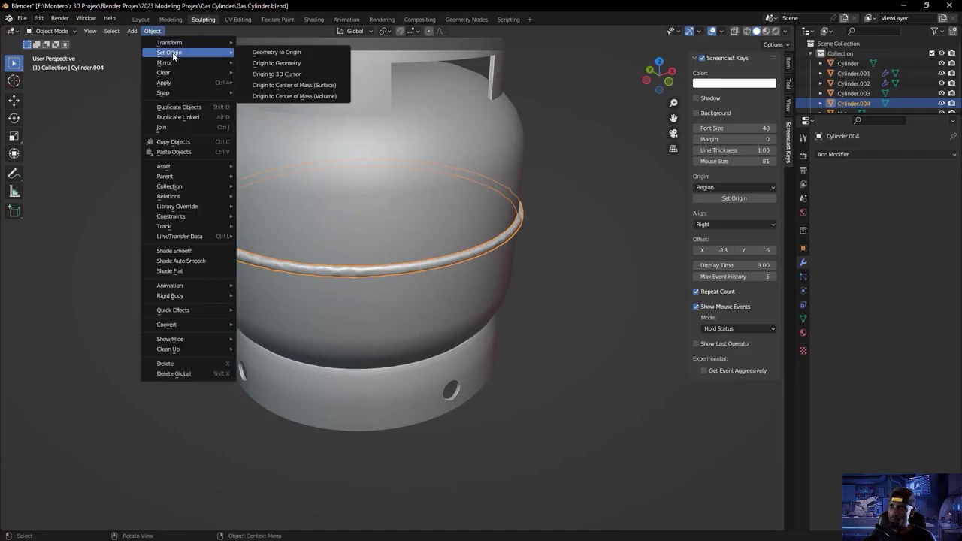
click(268, 63)
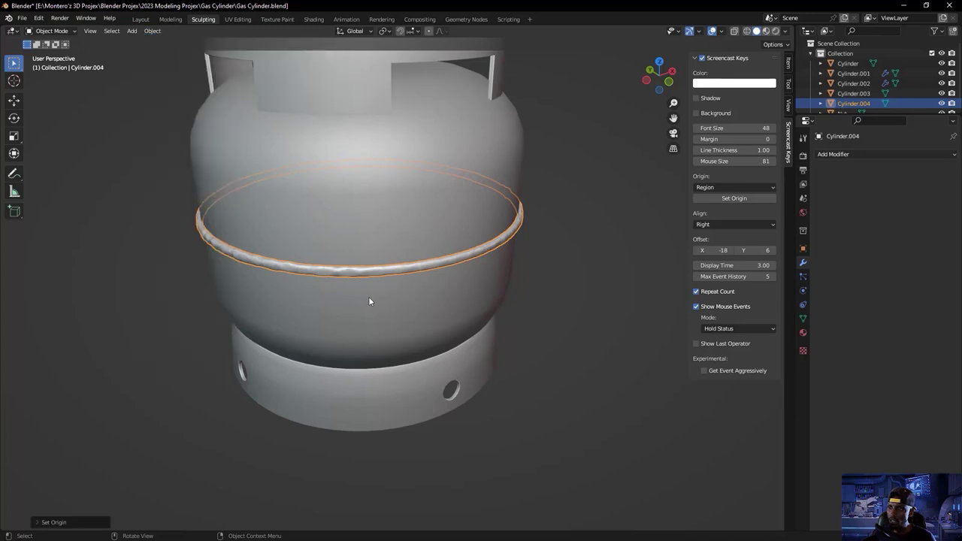
- Scale the band along the global Z axis by 1.249 to make it taller around the body
key(s)
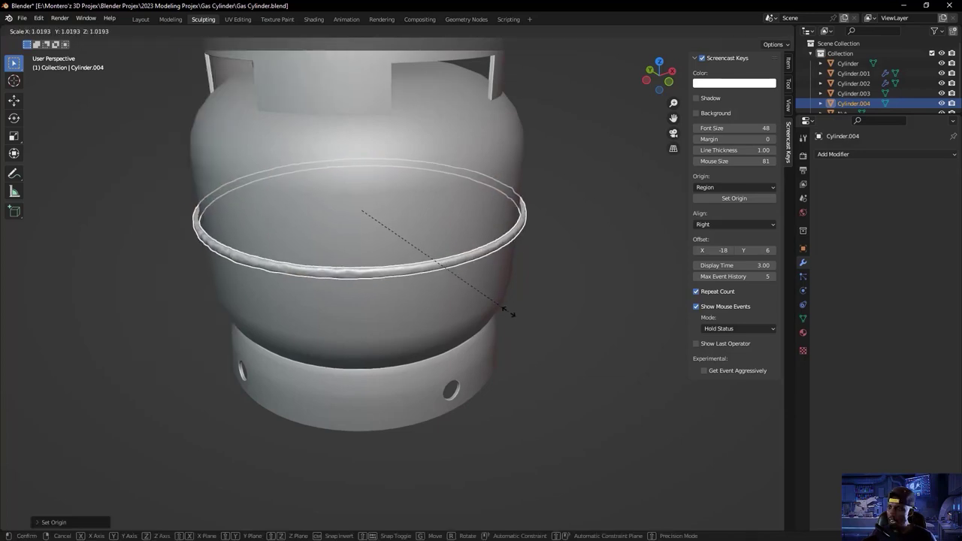
key(z)
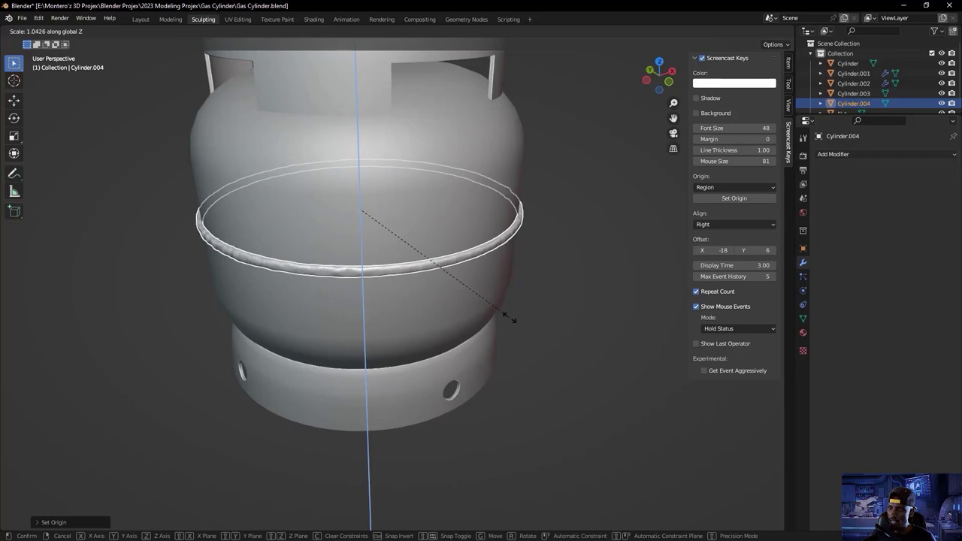
click(502, 360)
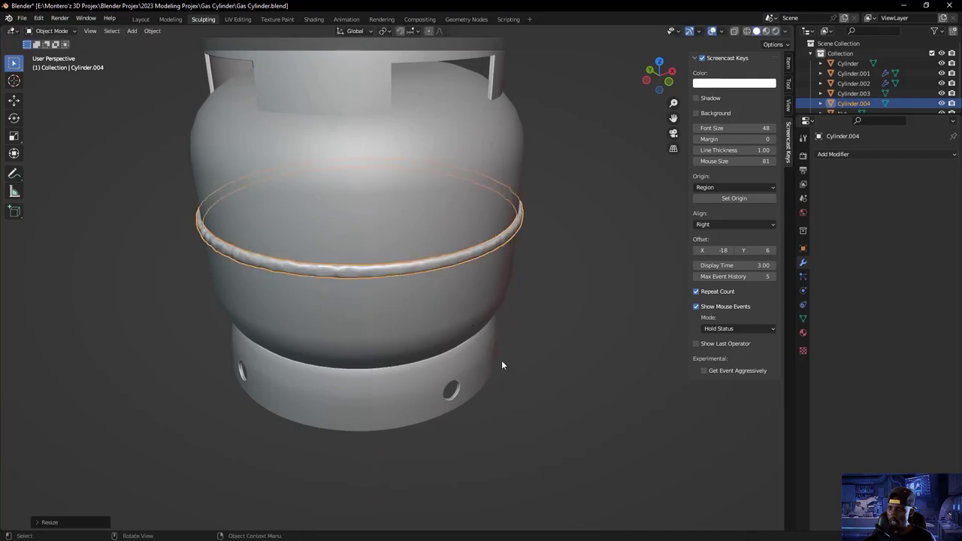
scroll(501, 358, up, 6)
middle_drag(497, 347, 532, 334)
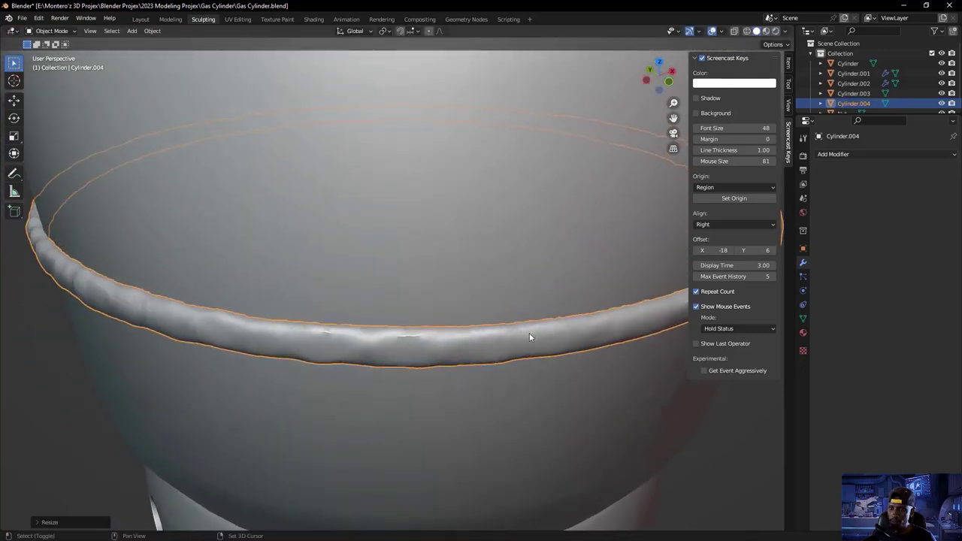
key(s)
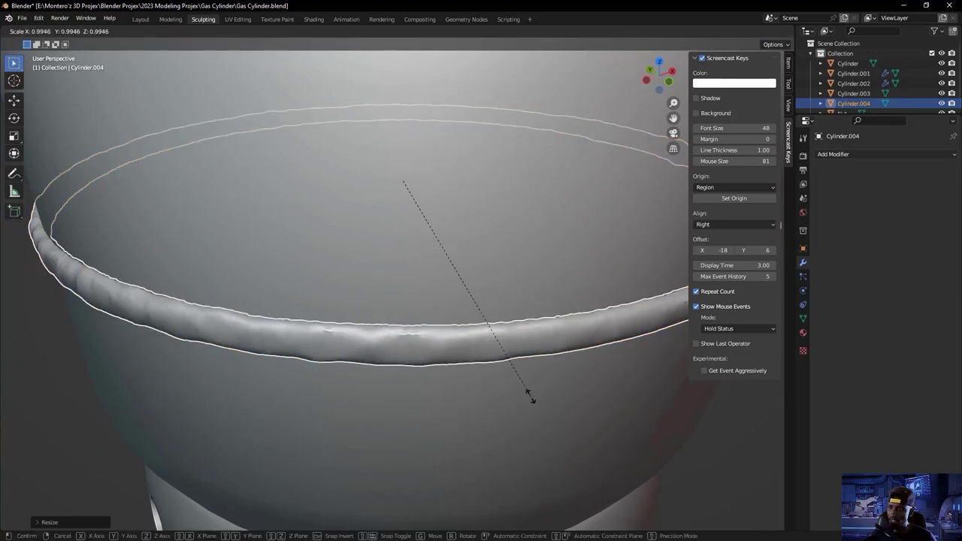
click(528, 392)
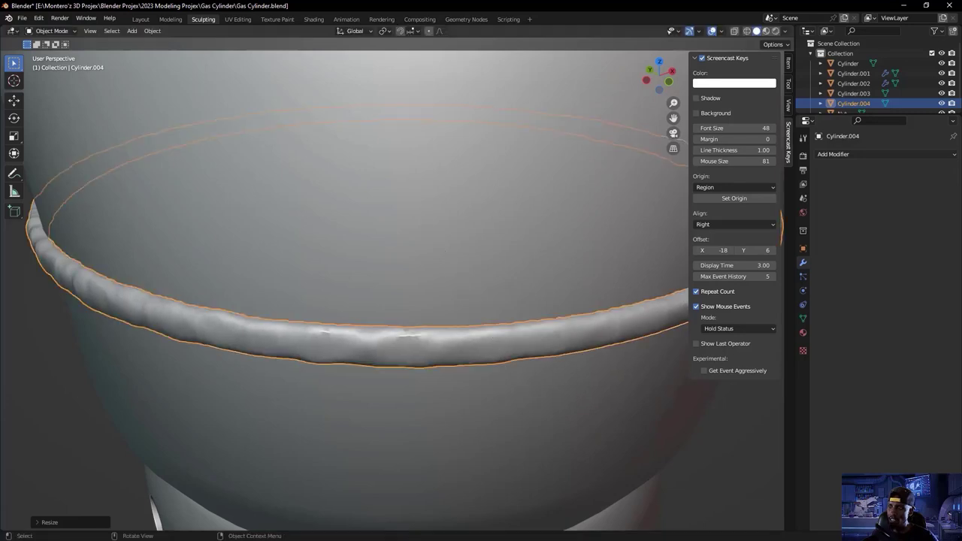
- Switch to the Layout workspace and scale the band to 0.985 in X and Y only, excluding the Z axis
click(141, 20)
mouse_move(612, 382)
ctrl+middle_down()
mouse_move(619, 344)
mouse_move(643, 378)
mouse_move(576, 339)
mouse_move(617, 368)
ctrl+middle_up()
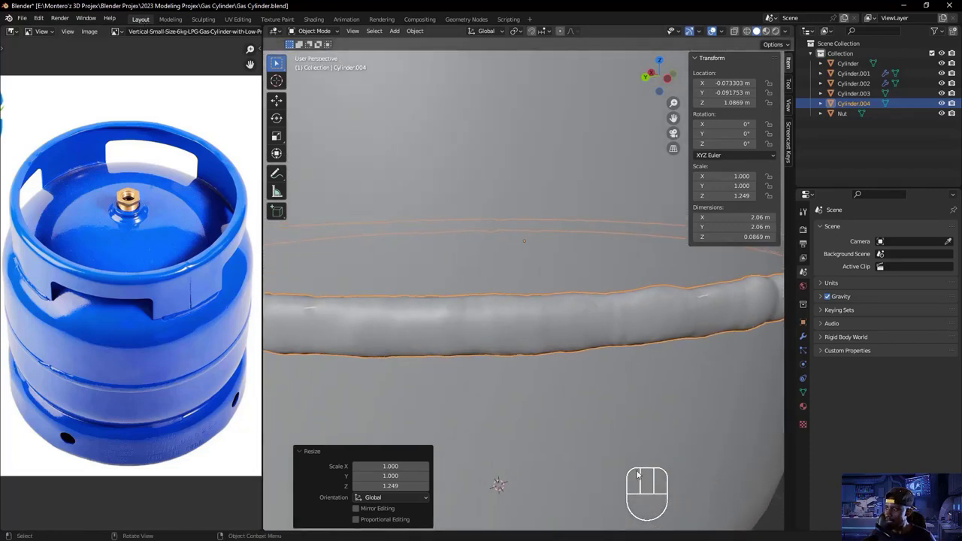
shift+middle_drag(515, 317, 522, 337)
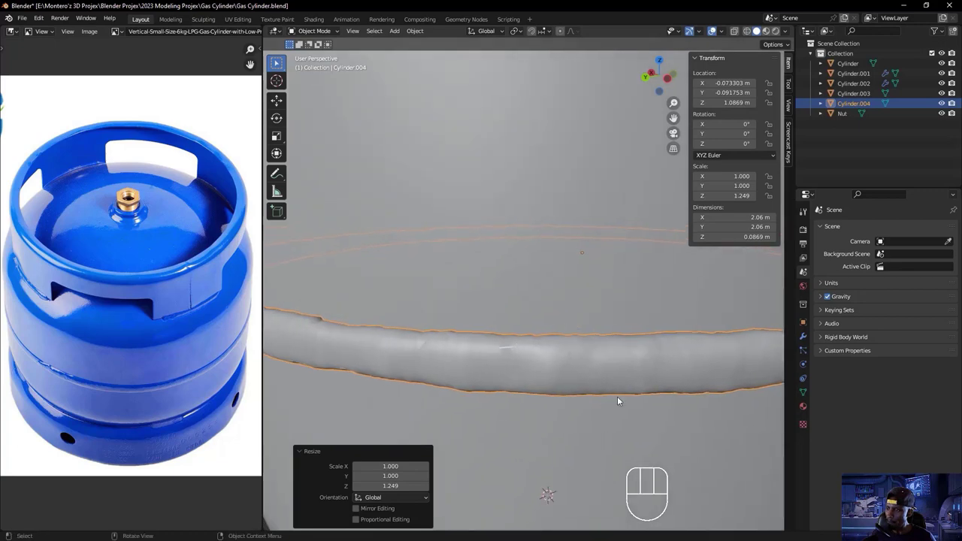
shift+middle_drag(454, 328, 501, 328)
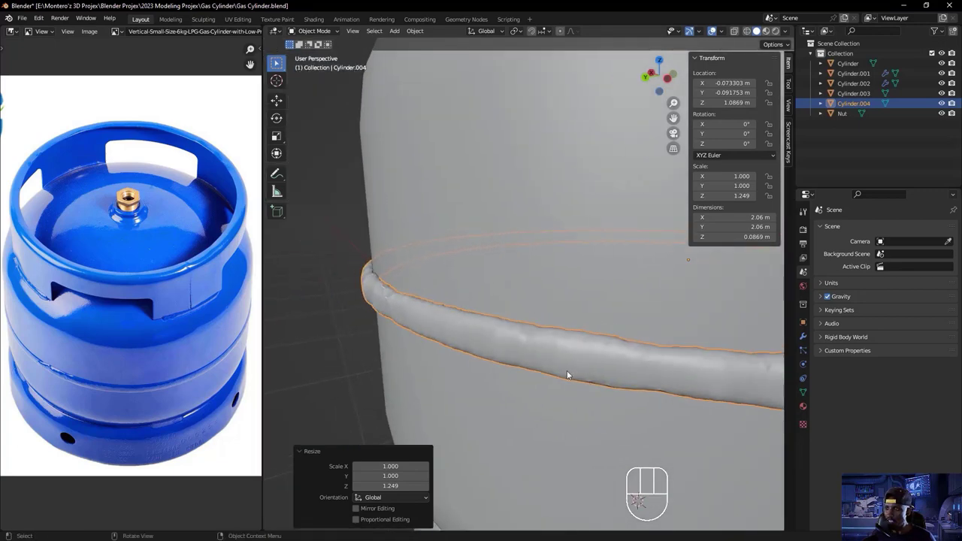
key(s)
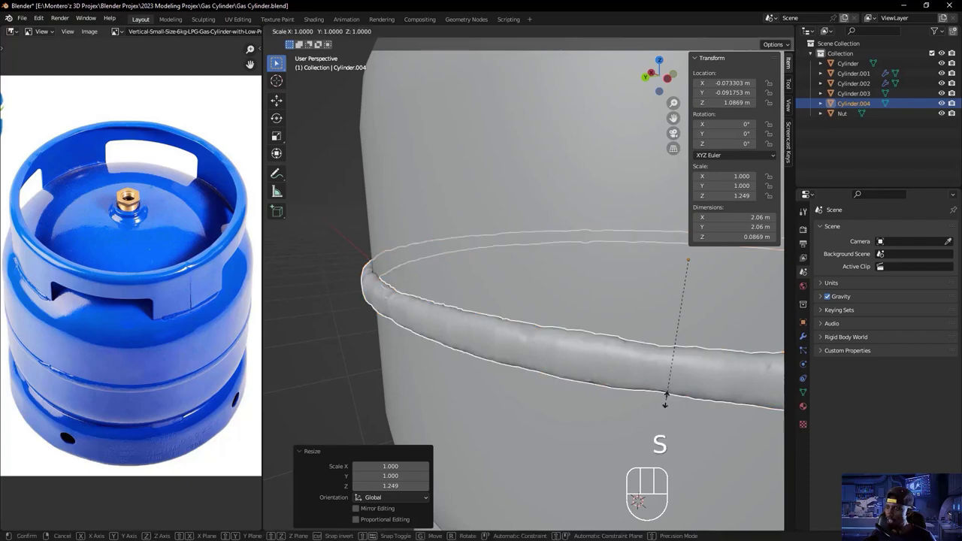
key(shift)
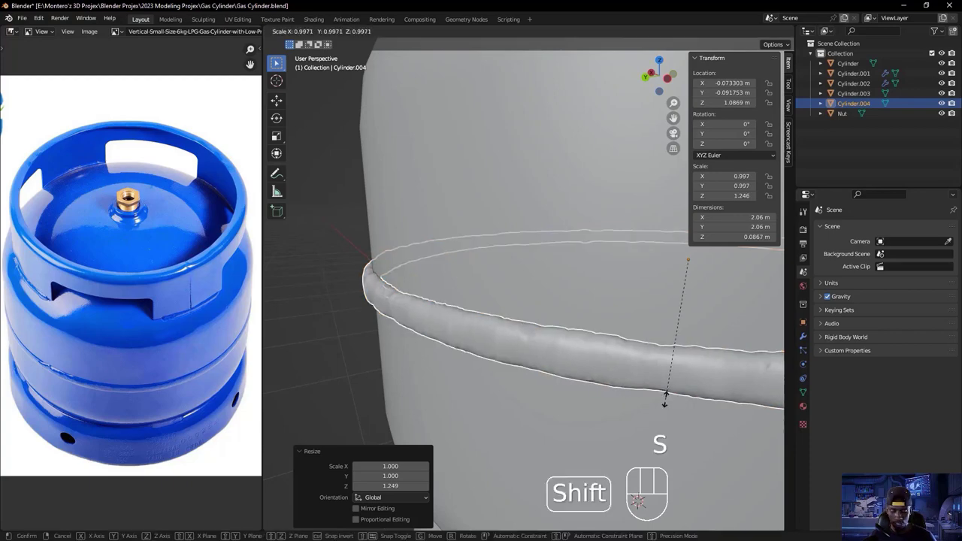
key(shift+z)
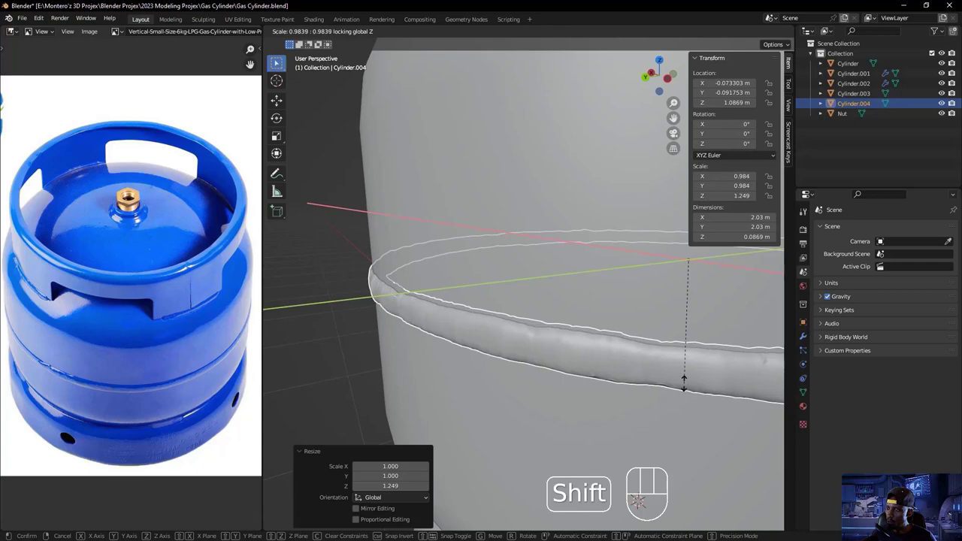
key(shift+z)
key(shift+z)
key(shift+z)
key(shift+z)
key(shift+z)
key(shift+z)
key(shift+z)
scroll(467, 208, down, 2)
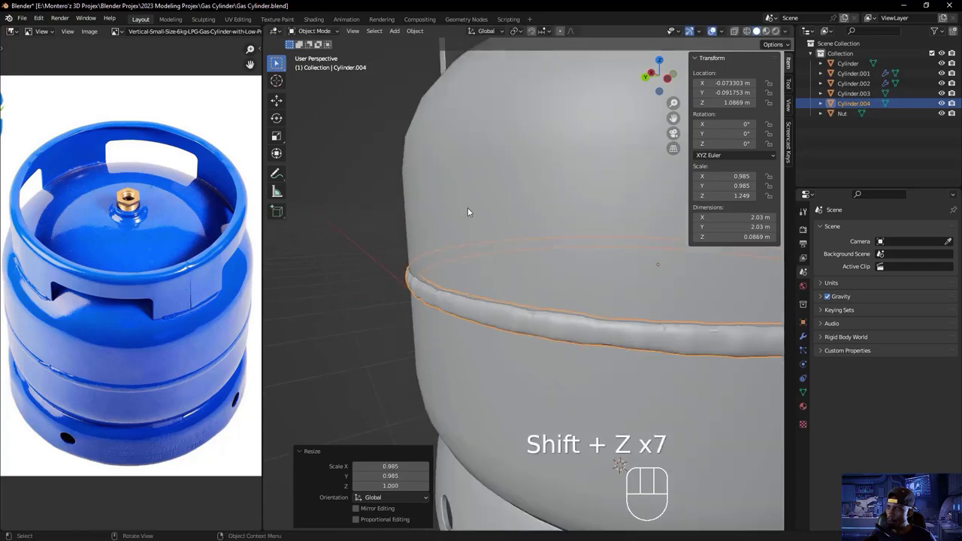
- Clear the band's selection, check the whole cylinder, and save the file
click(468, 209)
scroll(344, 284, down, 6)
middle_drag(355, 266, 586, 337)
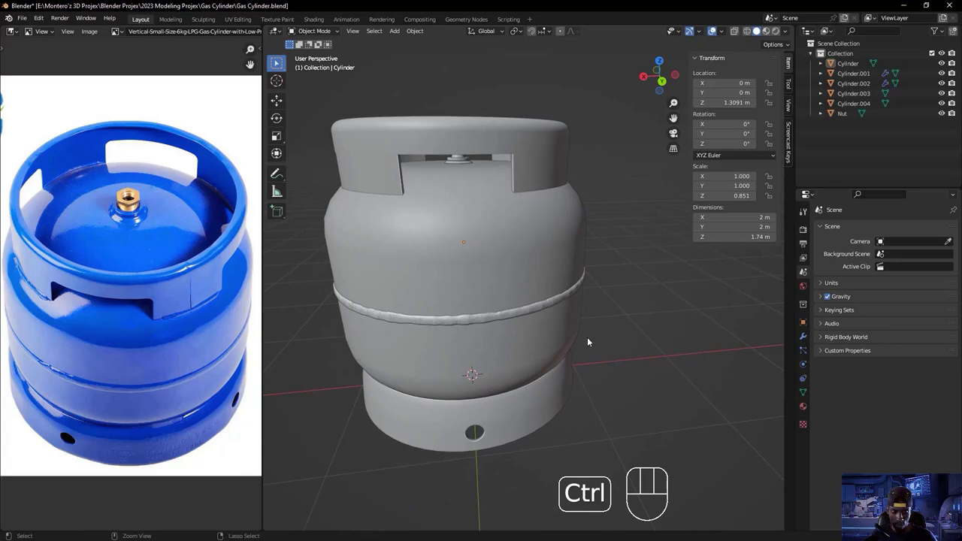
key(ctrl+s)
- Put the top collar, Cylinder.002, in Edit Mode and isolate it in local view
click(390, 286)
shift+middle_drag(389, 287, 481, 260)
scroll(458, 298, up, 5)
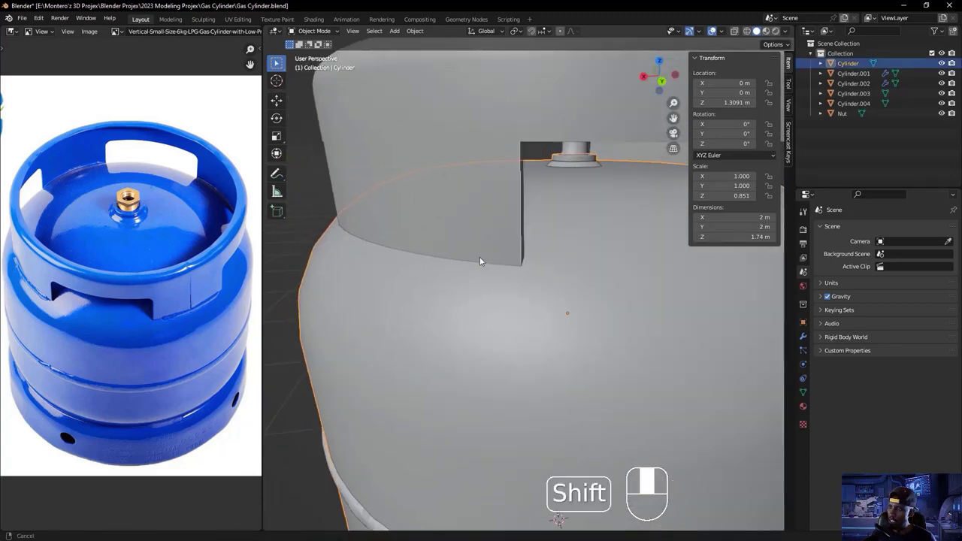
click(457, 261)
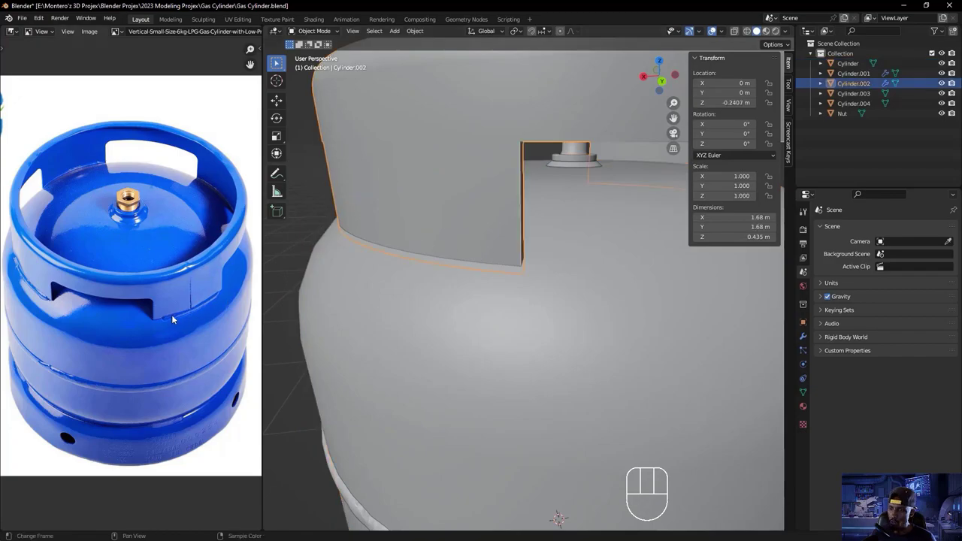
key(Tab)
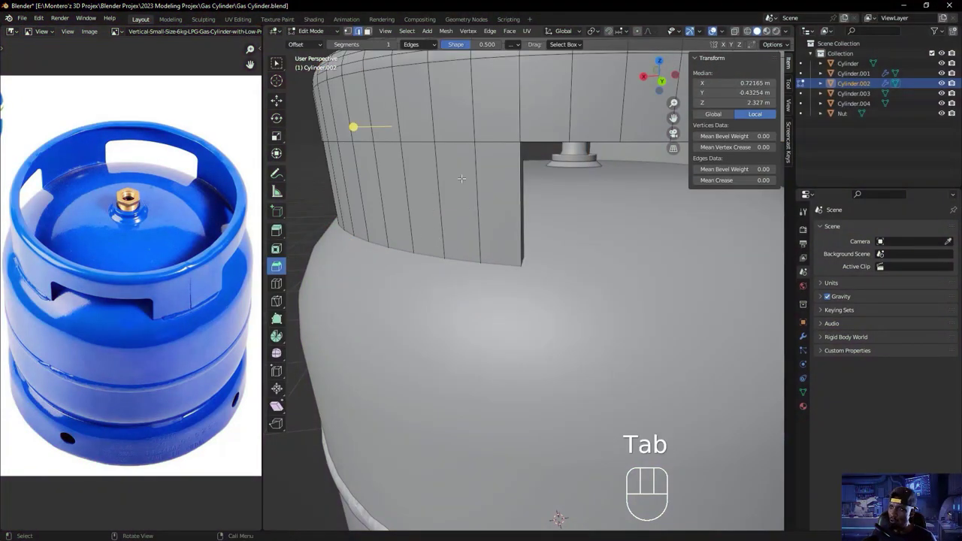
scroll(432, 172, down, 3)
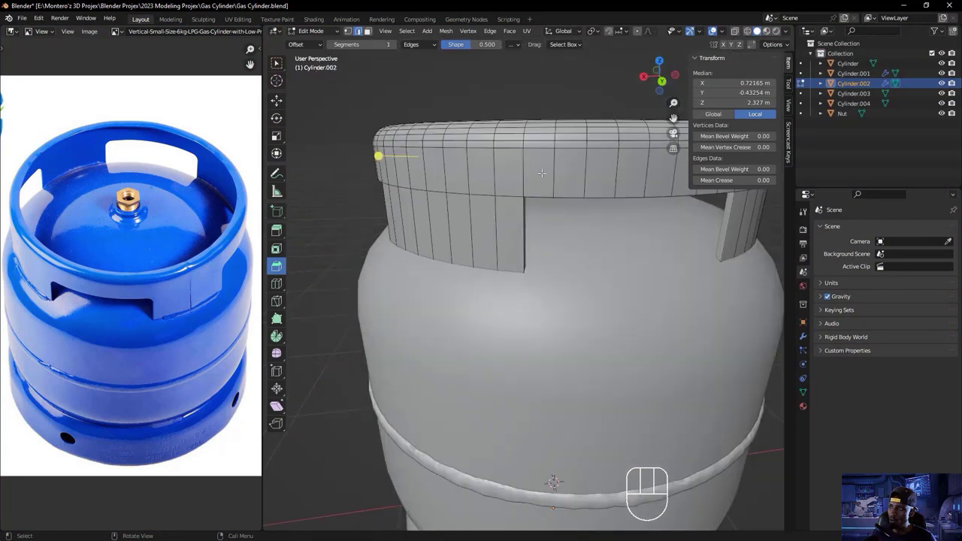
key(KP_Divide)
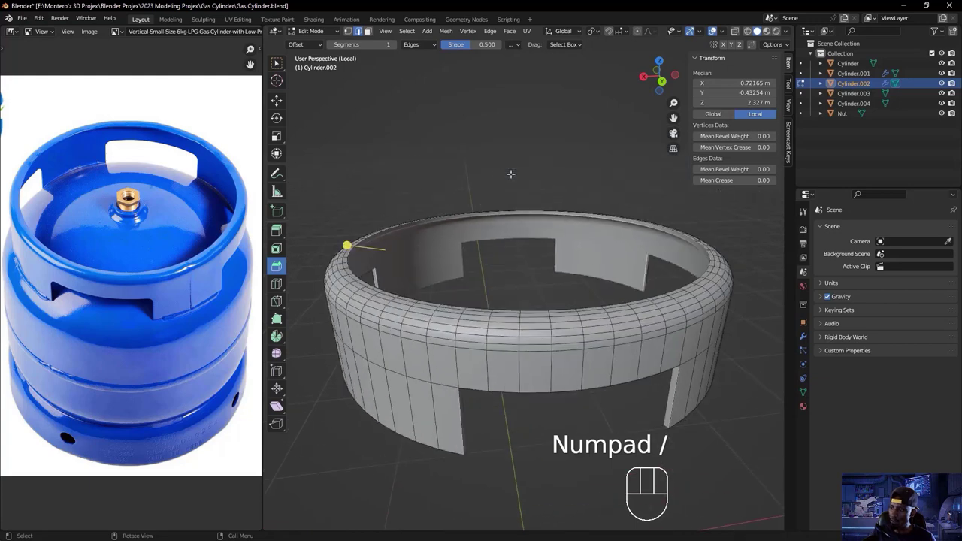
- Select the full run of outer bottom edges on every leg of the top collar
middle_drag(456, 455, 526, 426)
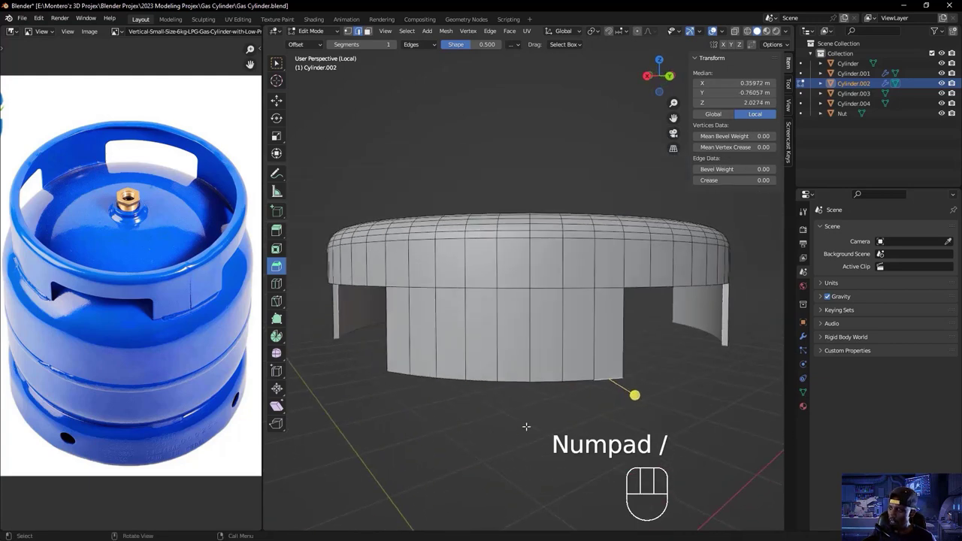
ctrl+click(395, 369)
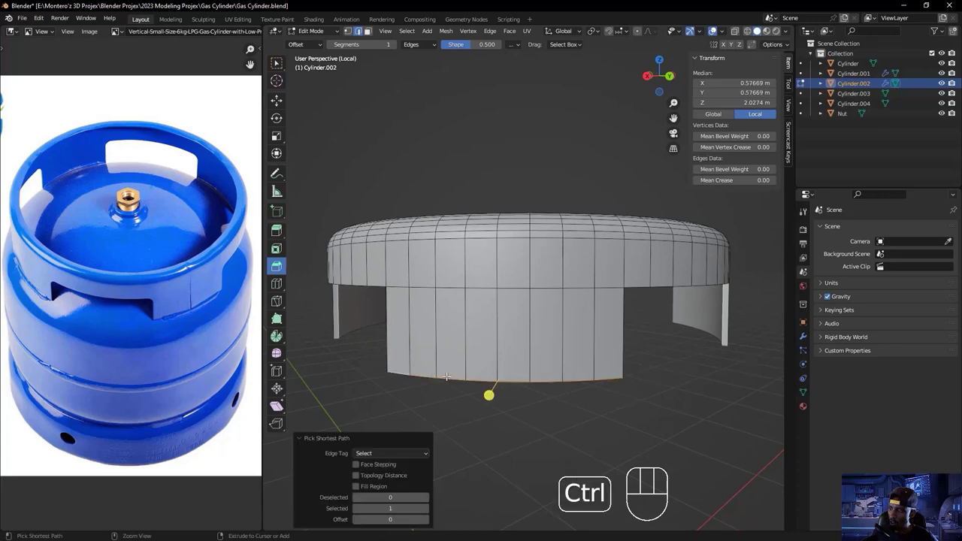
middle_drag(449, 377, 633, 397)
shift+click(634, 398)
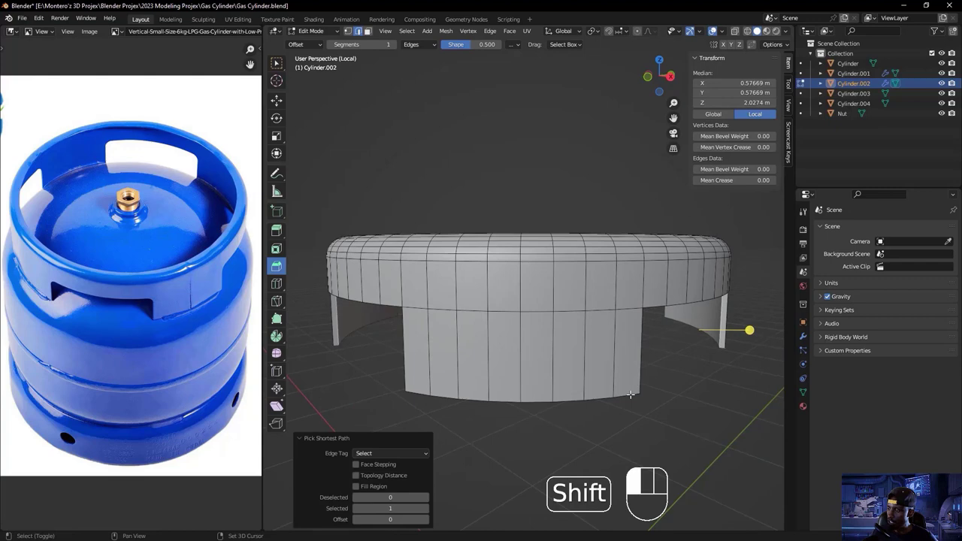
ctrl+click(417, 392)
middle_drag(418, 394, 466, 415)
shift+click(530, 428)
ctrl+click(573, 434)
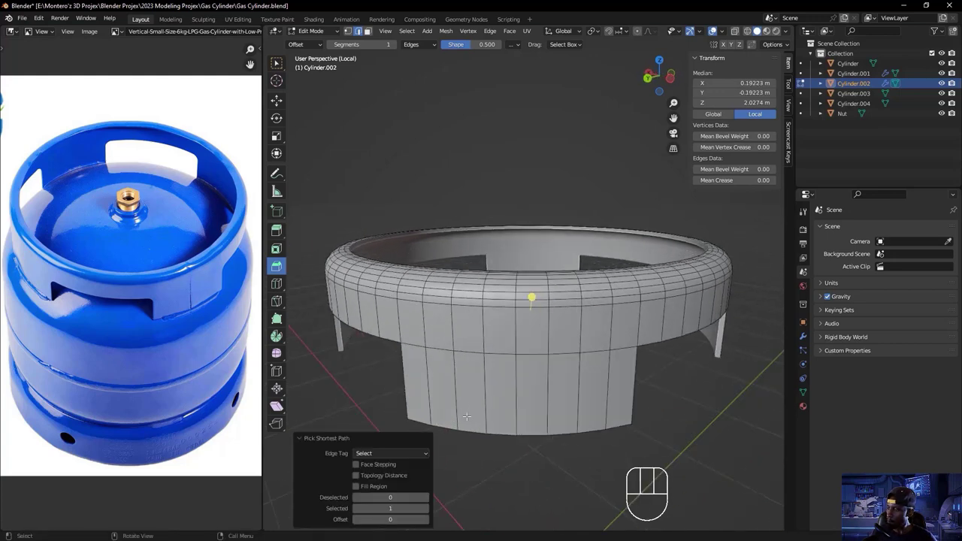
shift+click(619, 425)
middle_drag(549, 446, 558, 444)
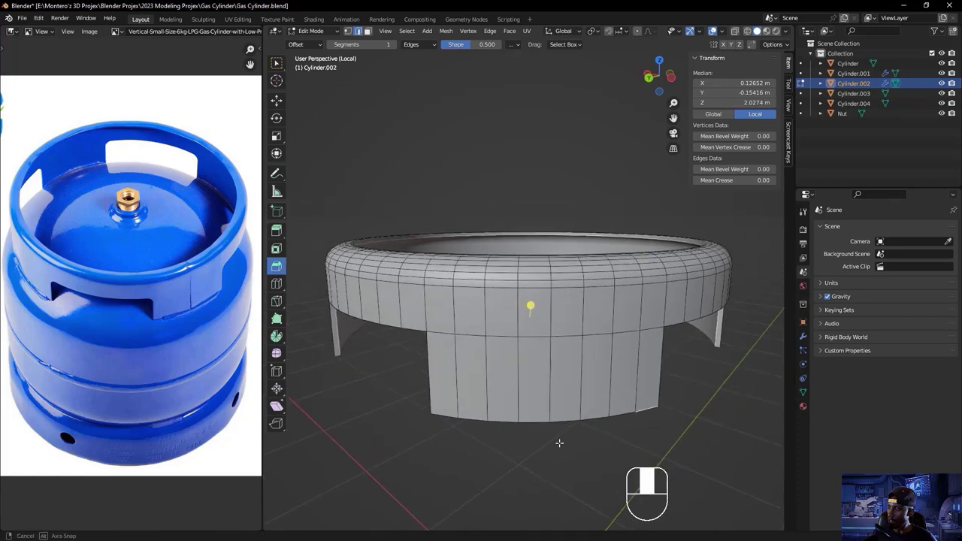
ctrl+click(446, 415)
middle_drag(446, 416, 525, 425)
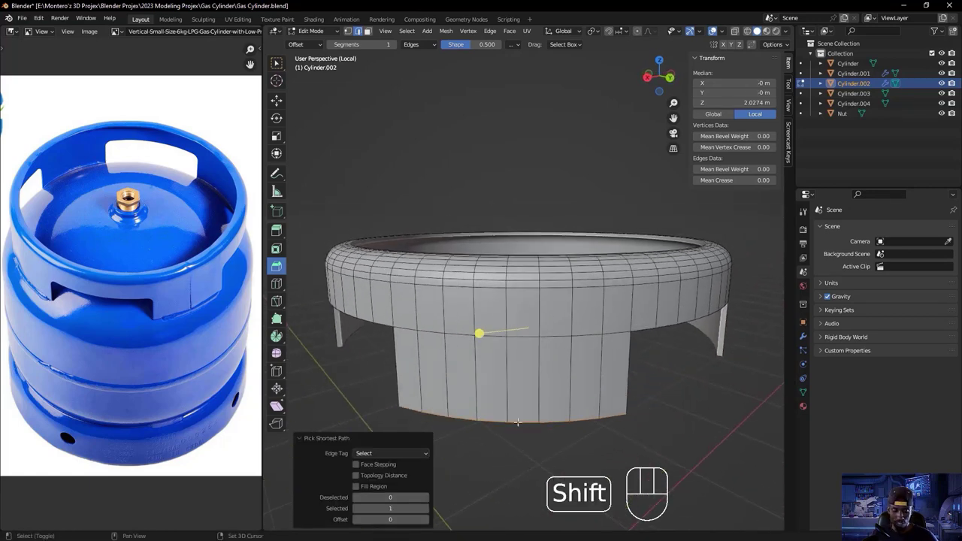
- Duplicate the selected leg edges in place, separate them into their own object, and return to Object Mode
key(shift+d)
right_click(517, 420)
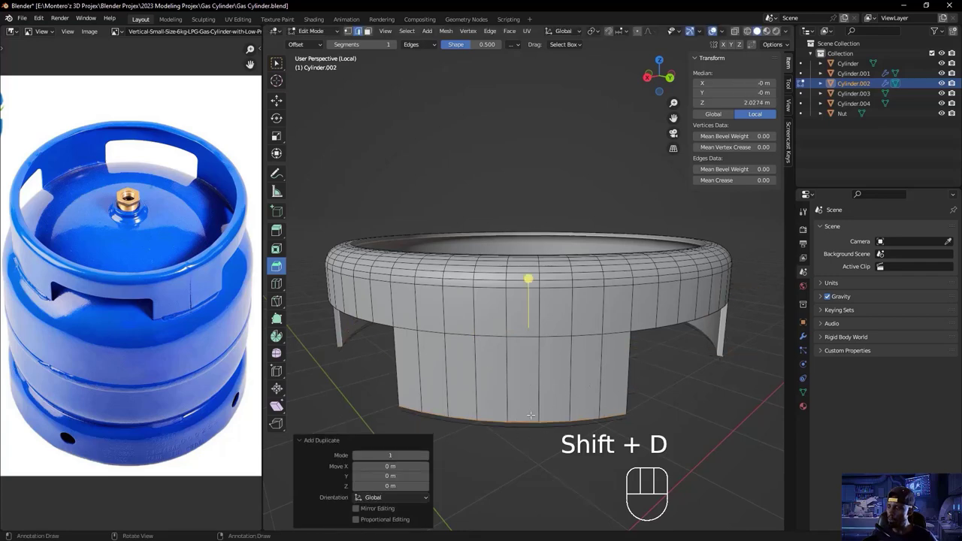
key(p)
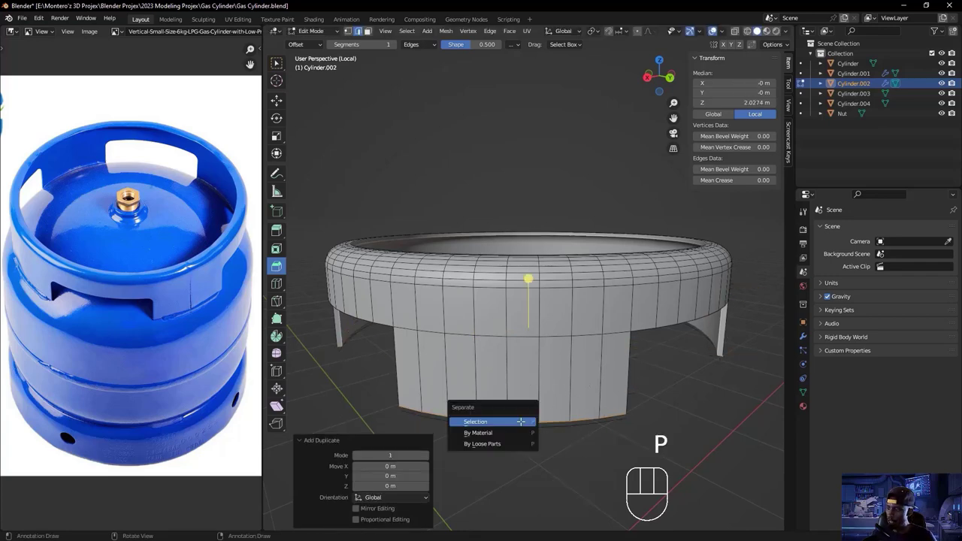
click(520, 421)
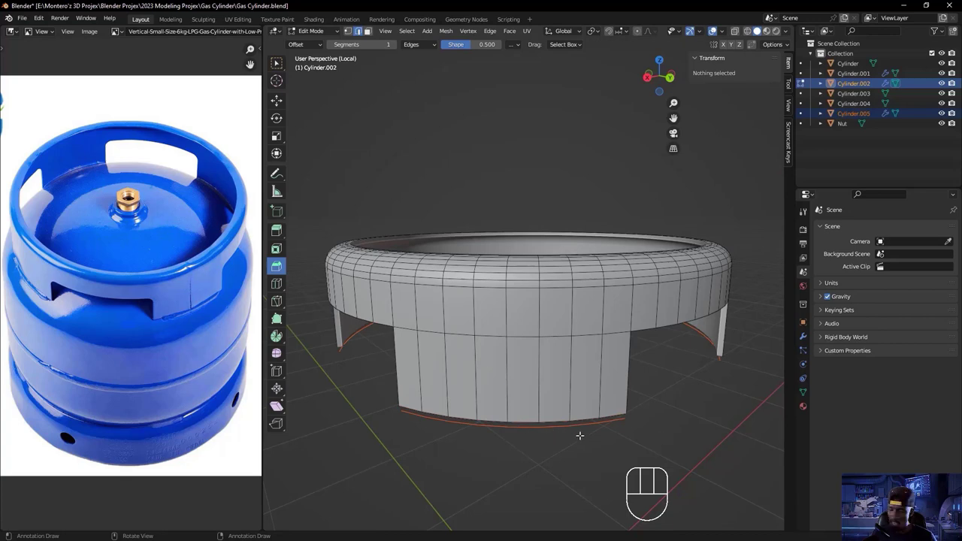
key(Tab)
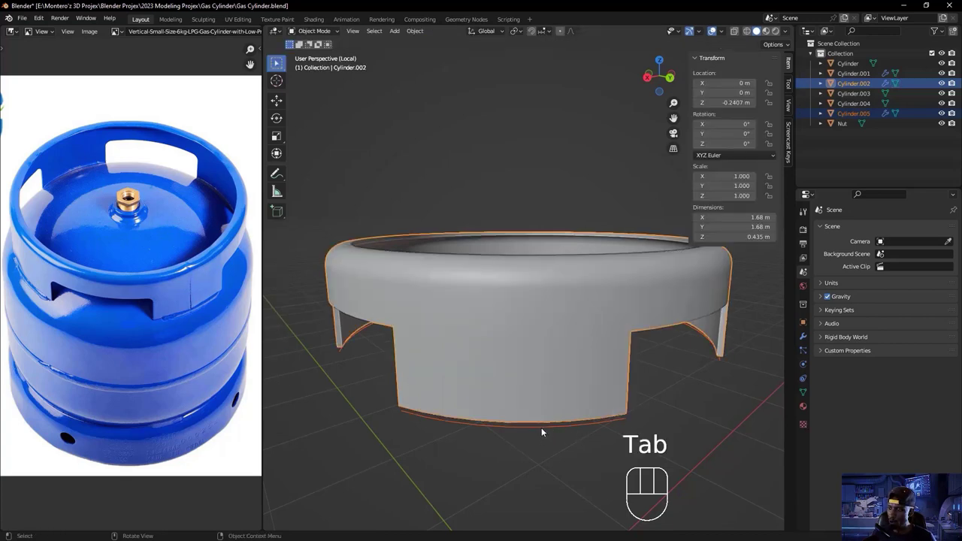
- Select the separated edge strips, Cylinder.005, and set their origin to geometry
click(541, 425)
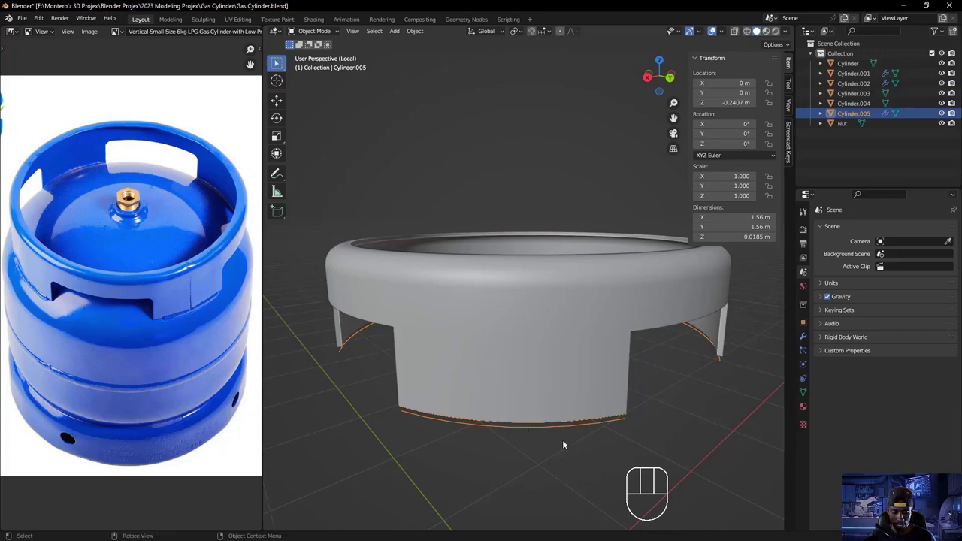
key(s)
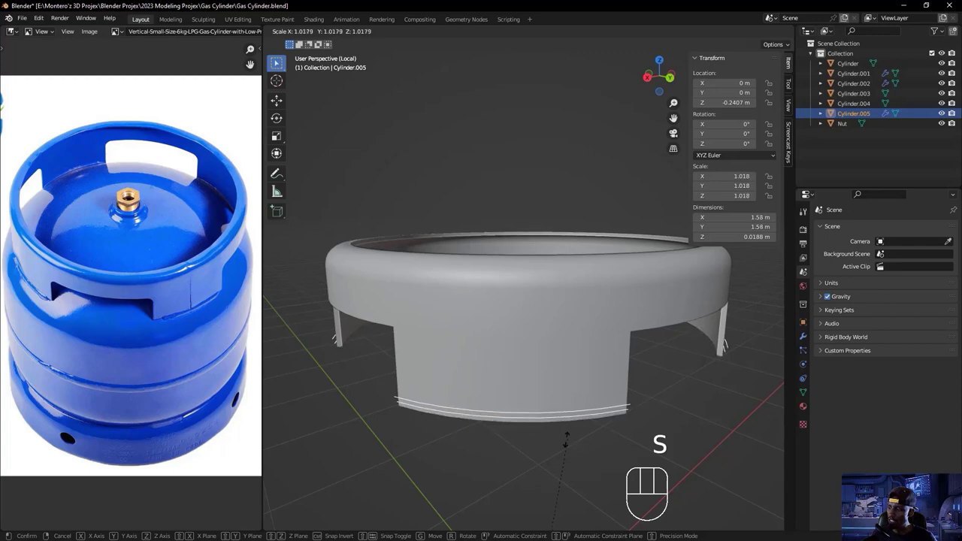
right_click(561, 443)
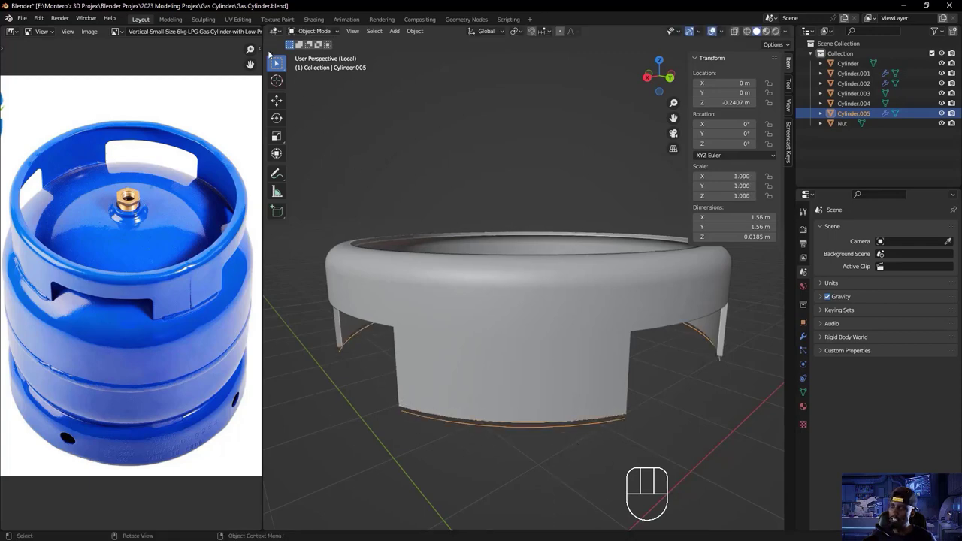
click(414, 31)
mouse_move(443, 53)
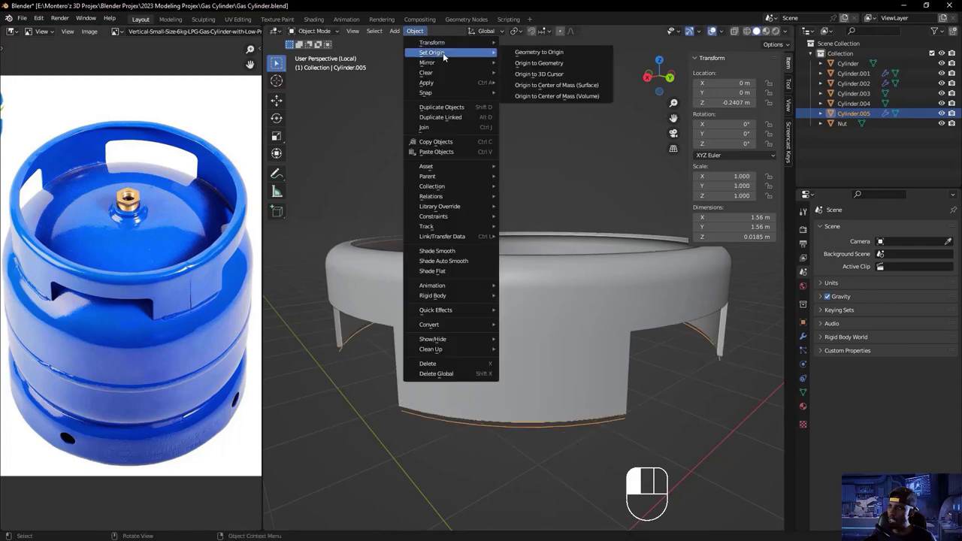
click(538, 63)
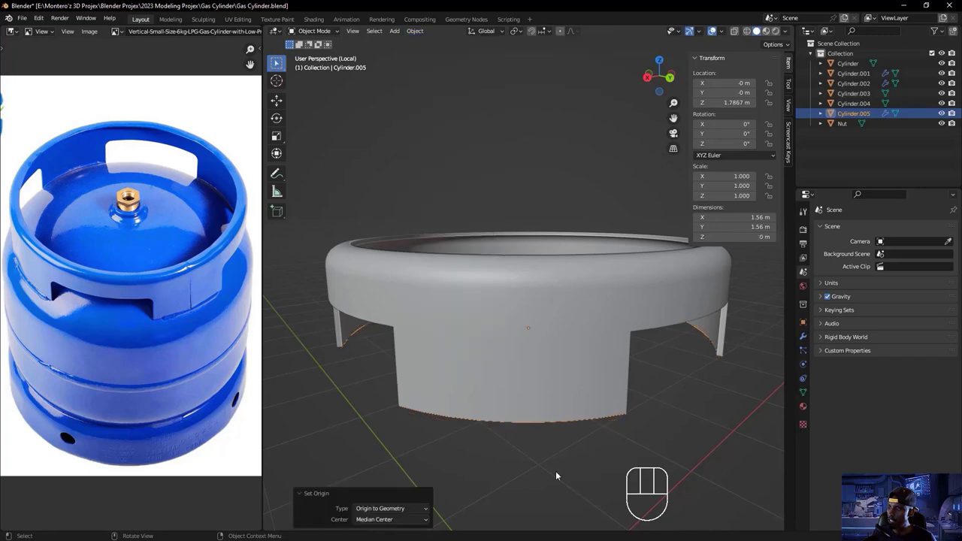
- Scale the edge strips uniformly by 1.058 and raise them about 0.066 m along the global Z axis
key(s)
click(629, 413)
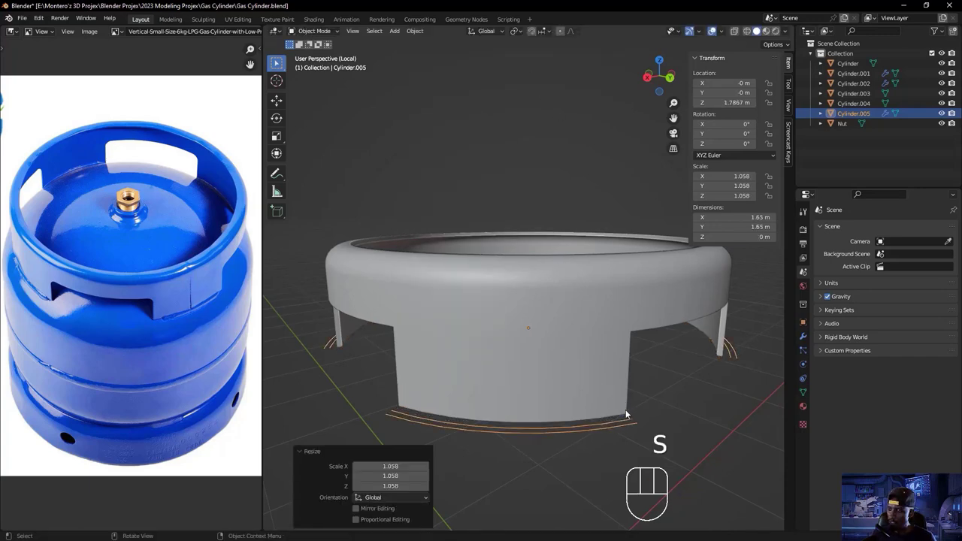
key(g)
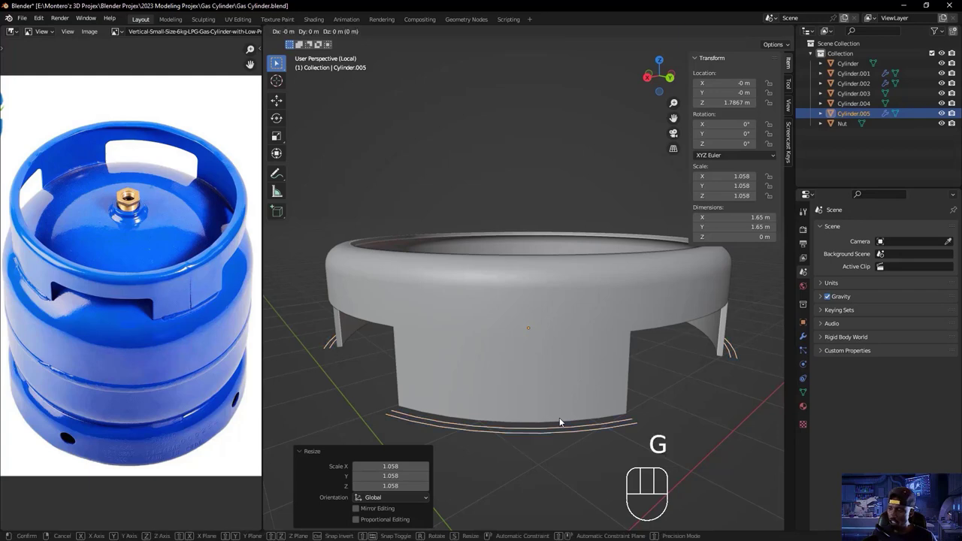
click(559, 408)
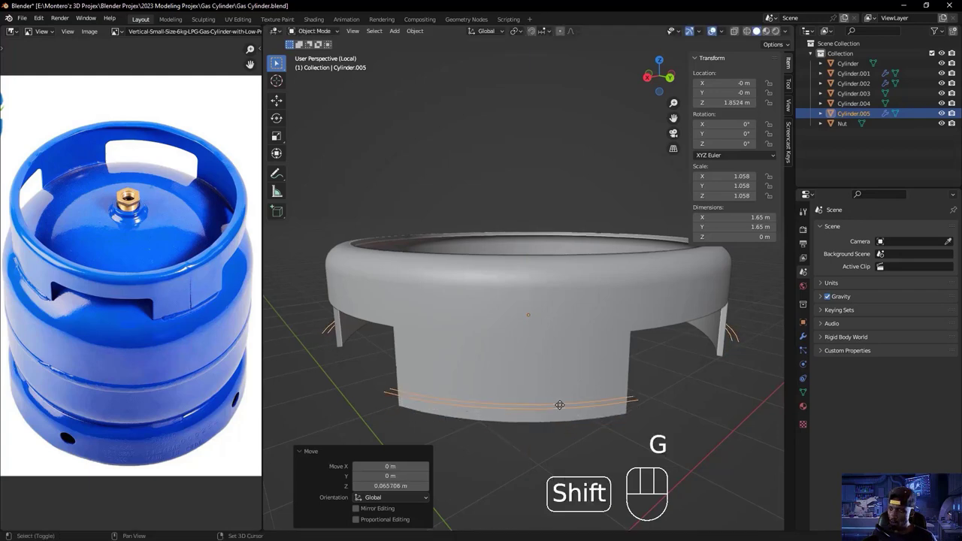
- Exit local view and scale the edge strips by 0.965 to bring them closer to the collar's legs
key(KP_Divide)
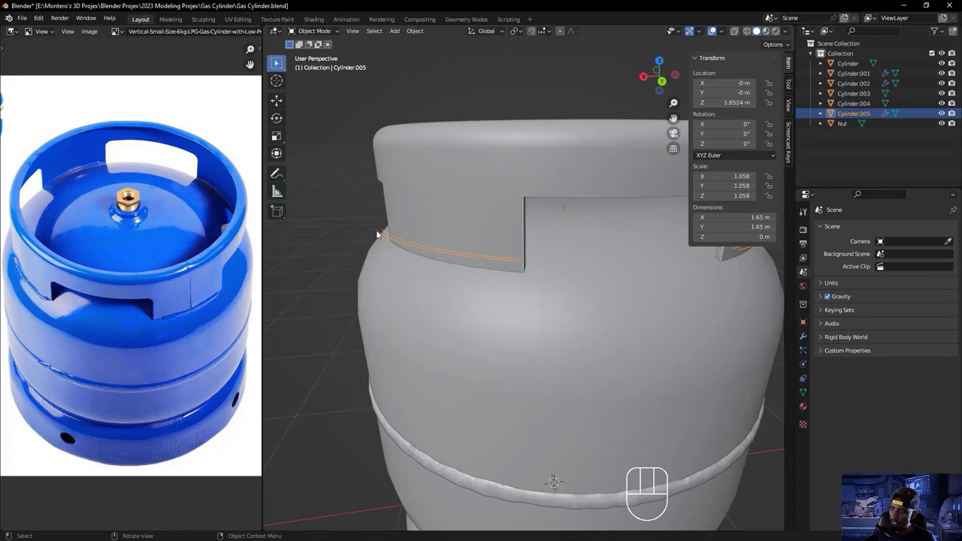
middle_drag(564, 282, 438, 250)
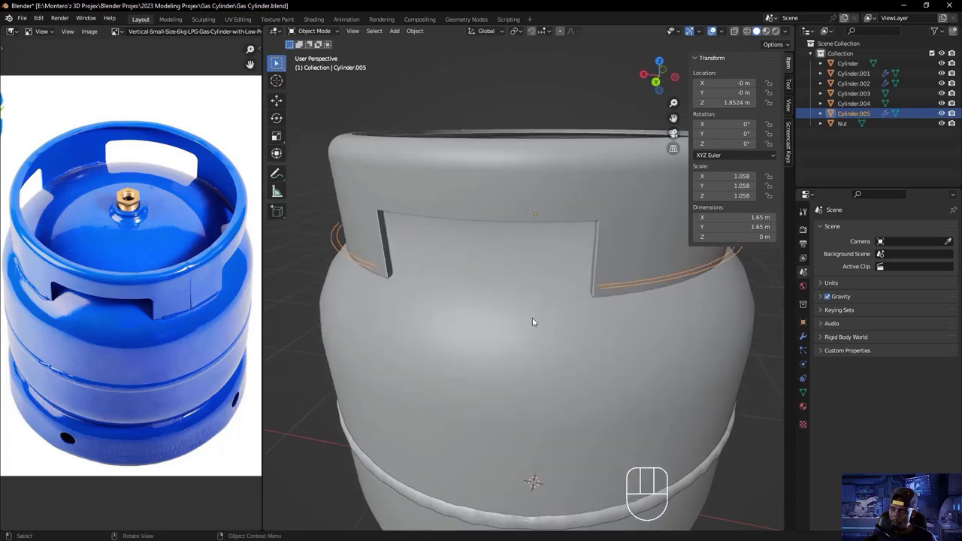
key(s)
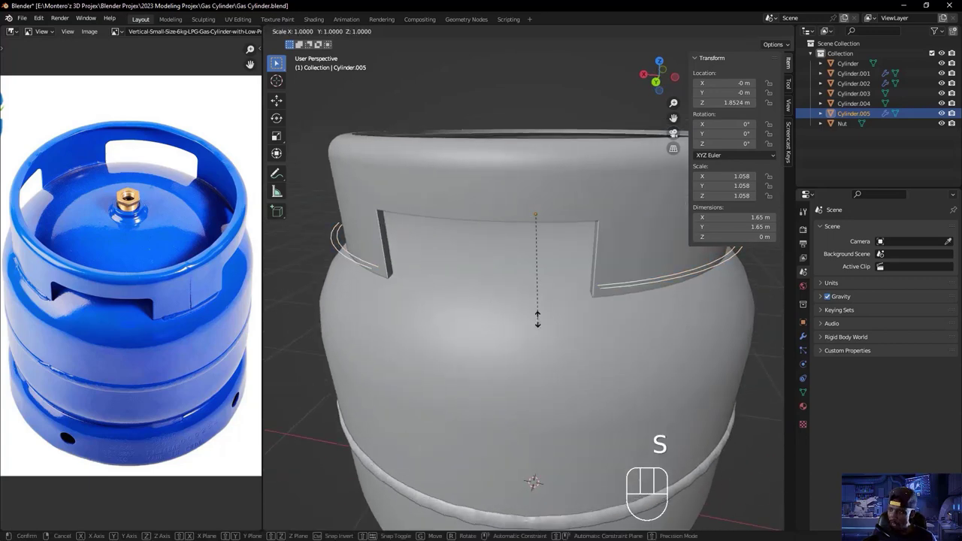
key(shift)
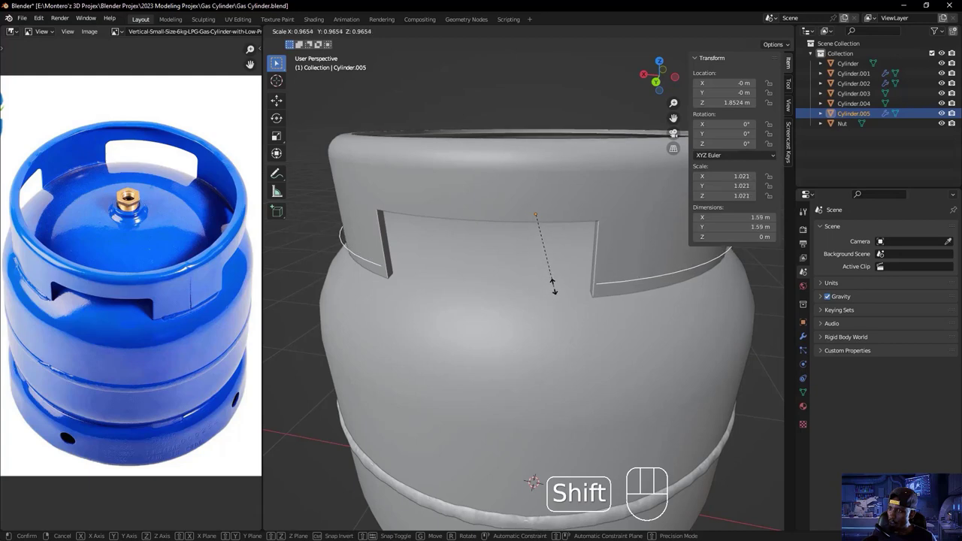
click(553, 285)
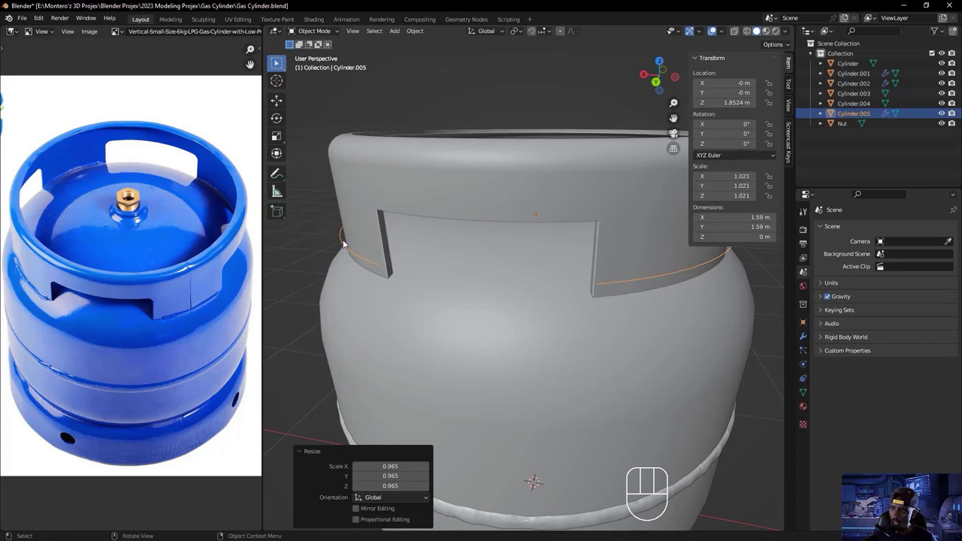
- Lower the edge strips about 0.026 m along the global Z axis
key(g)
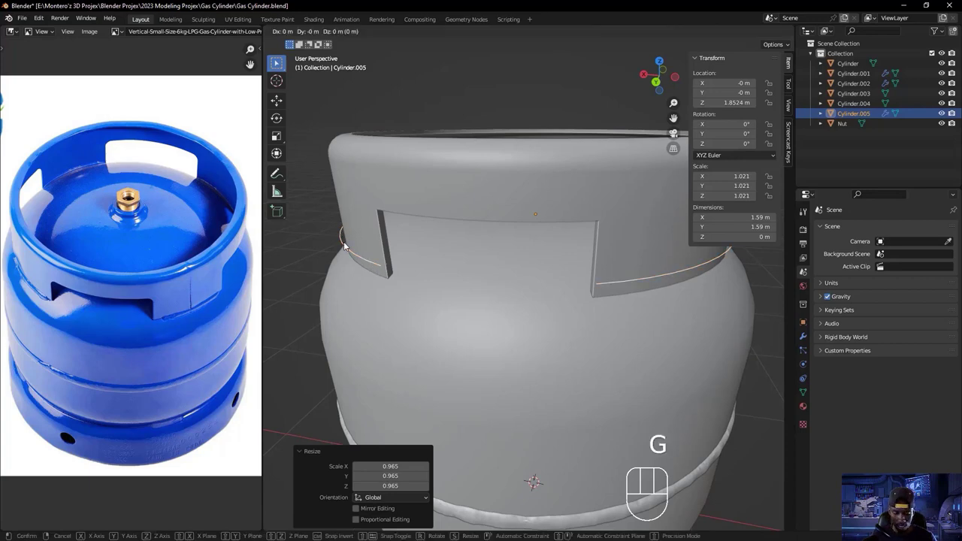
middle_click(345, 247)
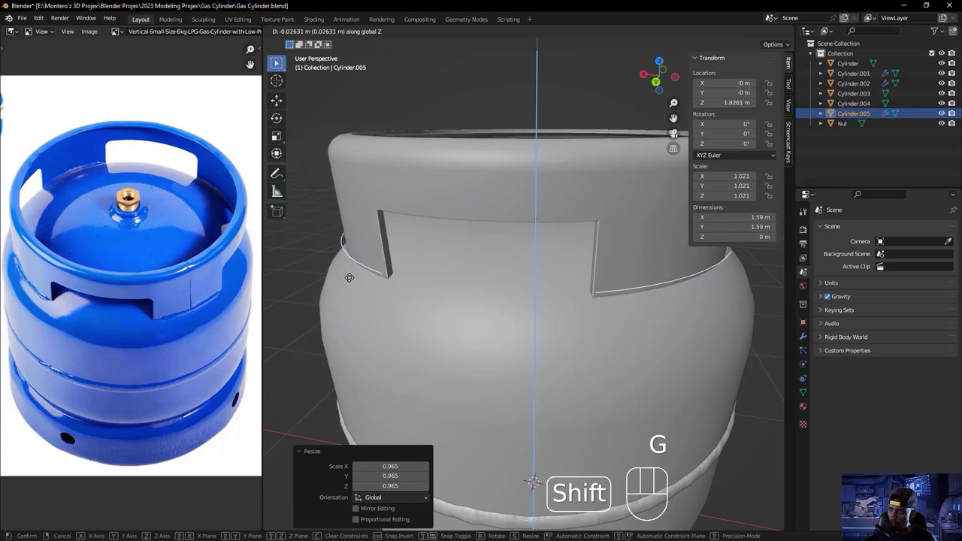
click(350, 279)
- In front view, extrude all of the strips' edges about 0.037 m downward along Z, then return to Object Mode
middle_drag(371, 291, 390, 293)
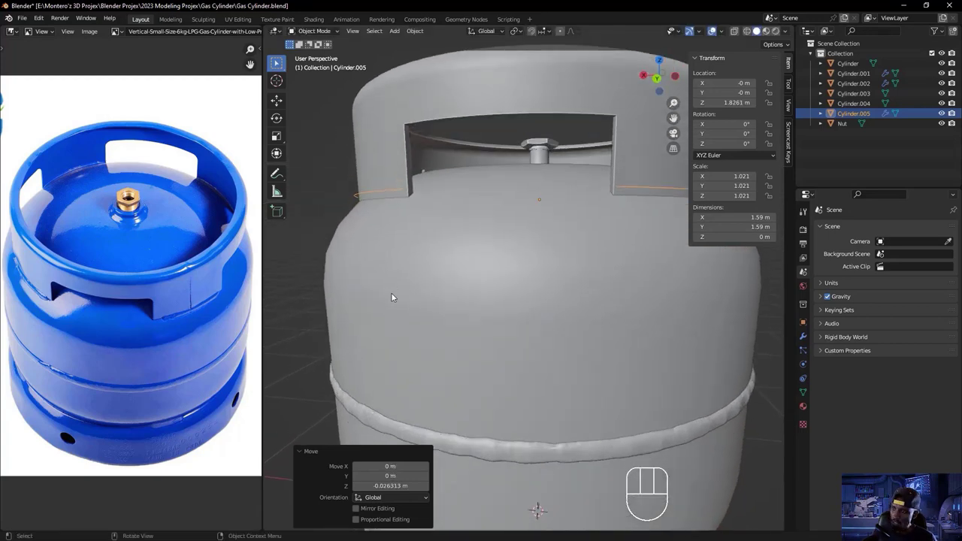
key(KP_1)
scroll(448, 189, up, 2)
shift+middle_drag(448, 188, 489, 231)
scroll(442, 207, up, 1)
scroll(455, 217, up, 1)
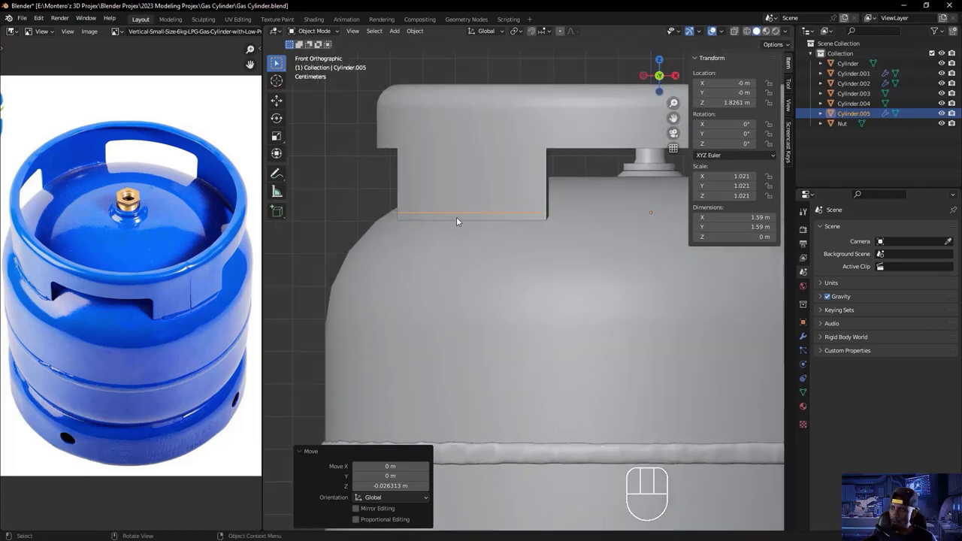
key(Tab)
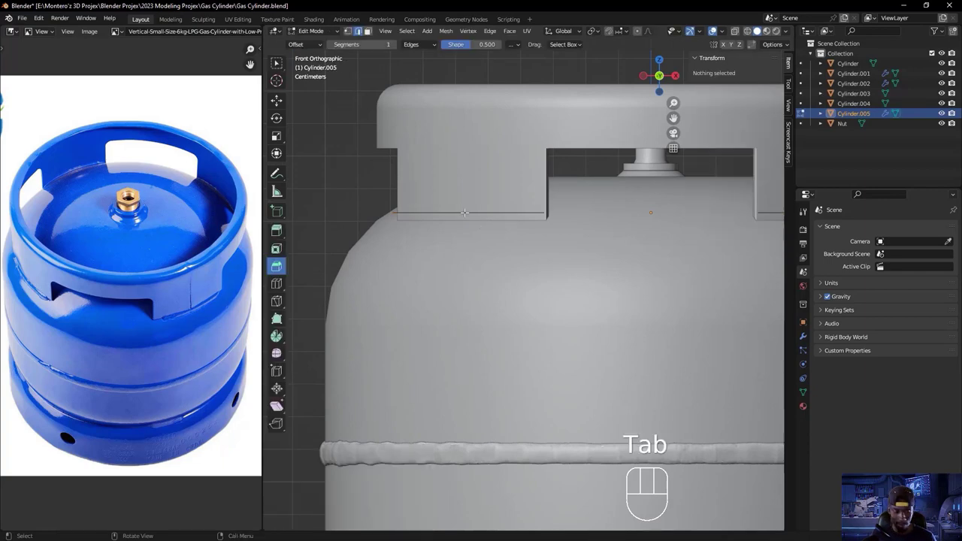
key(a)
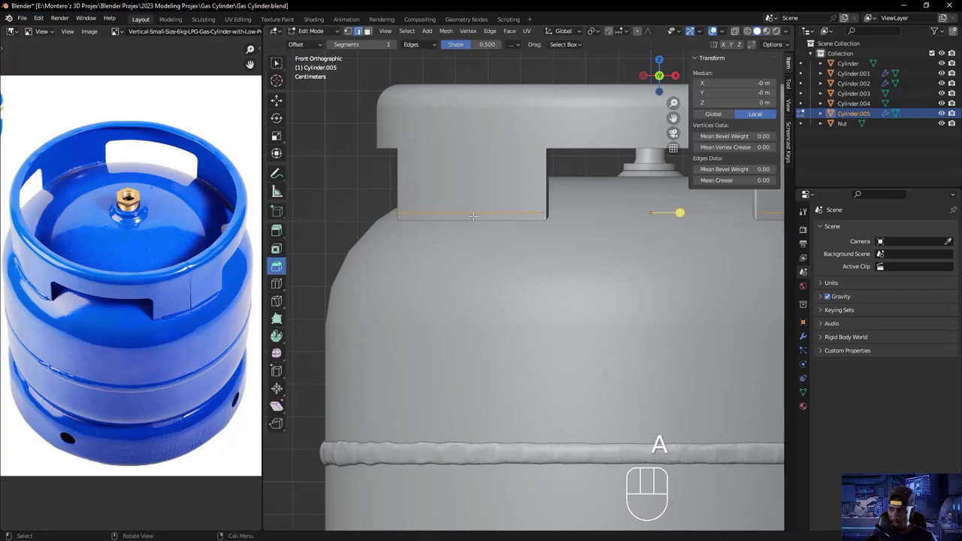
key(e)
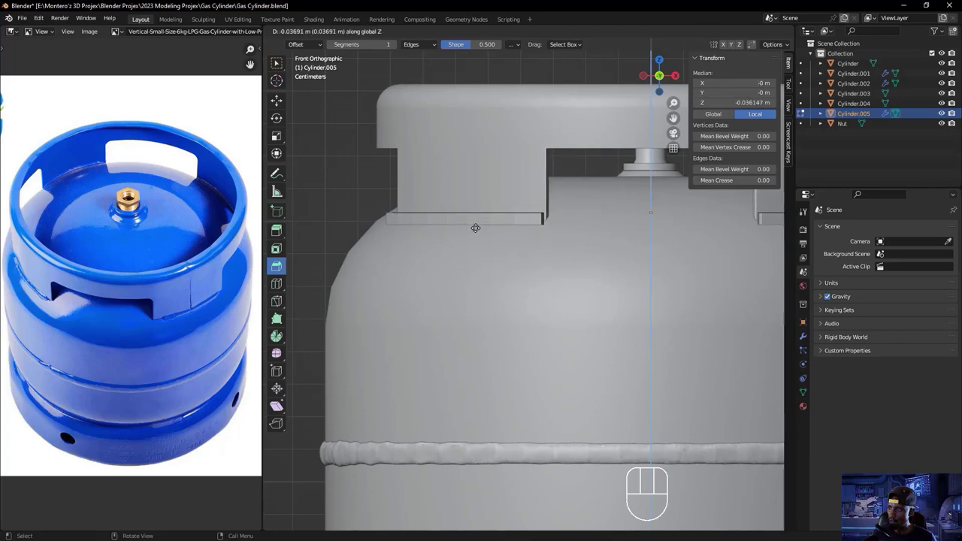
click(474, 228)
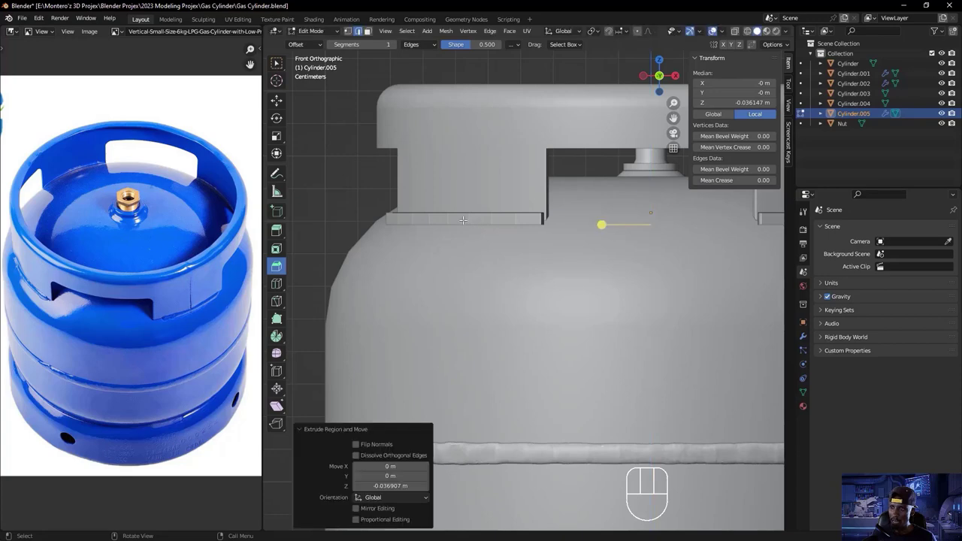
key(Tab)
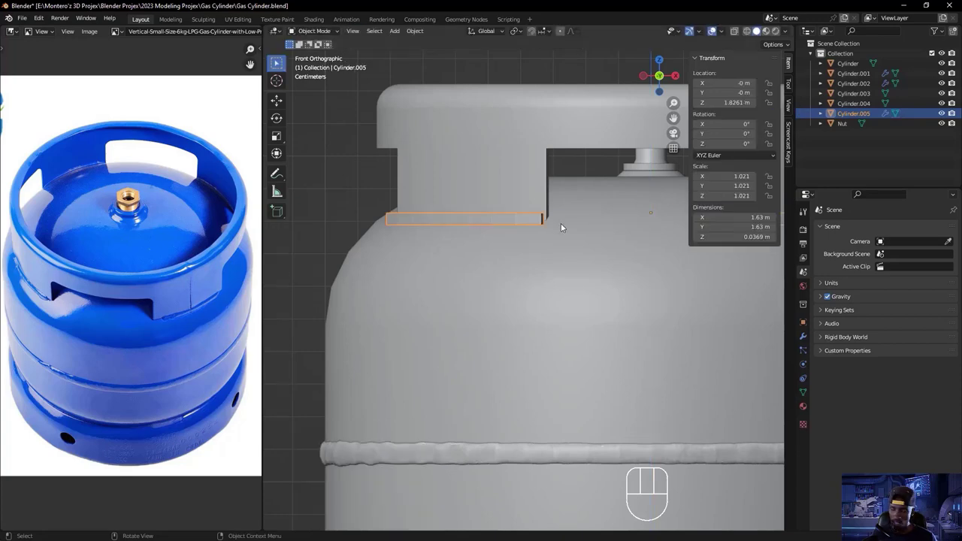
- Scale the extruded strips by 0.971 so they sit tighter against the collar's legs
middle_drag(556, 223, 518, 256)
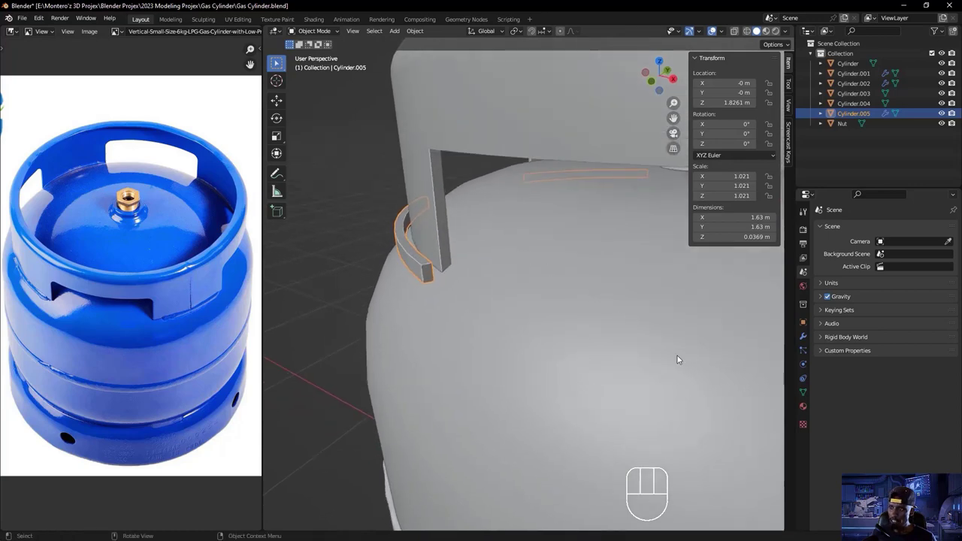
key(s)
key(shift)
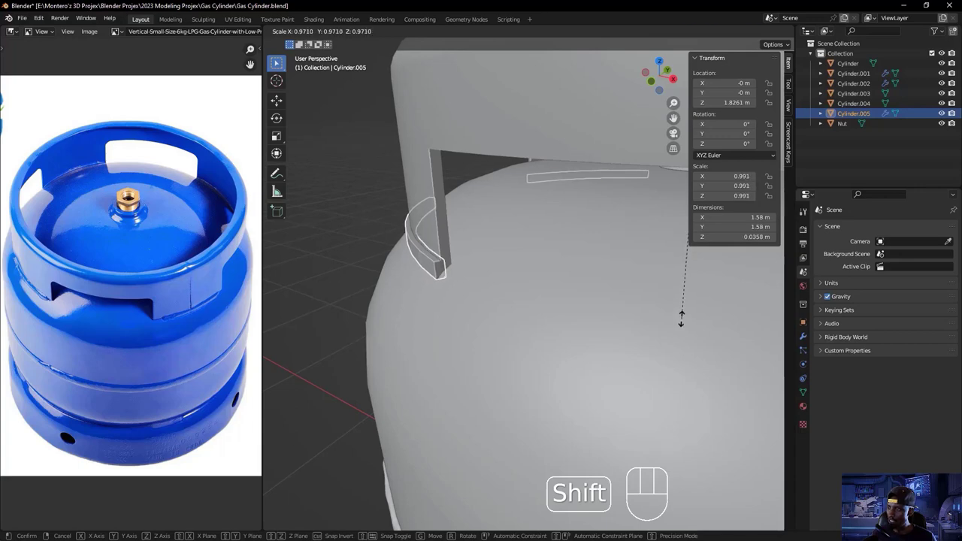
click(681, 319)
middle_drag(566, 326, 577, 284)
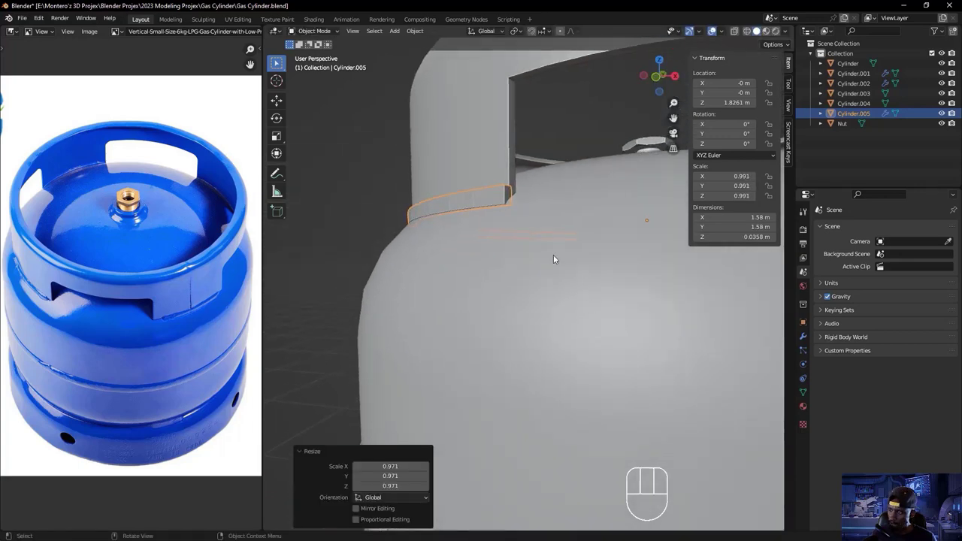
- Lower the extruded strips about 0.006 m along the global Z axis at the base of the collar's legs
key(g)
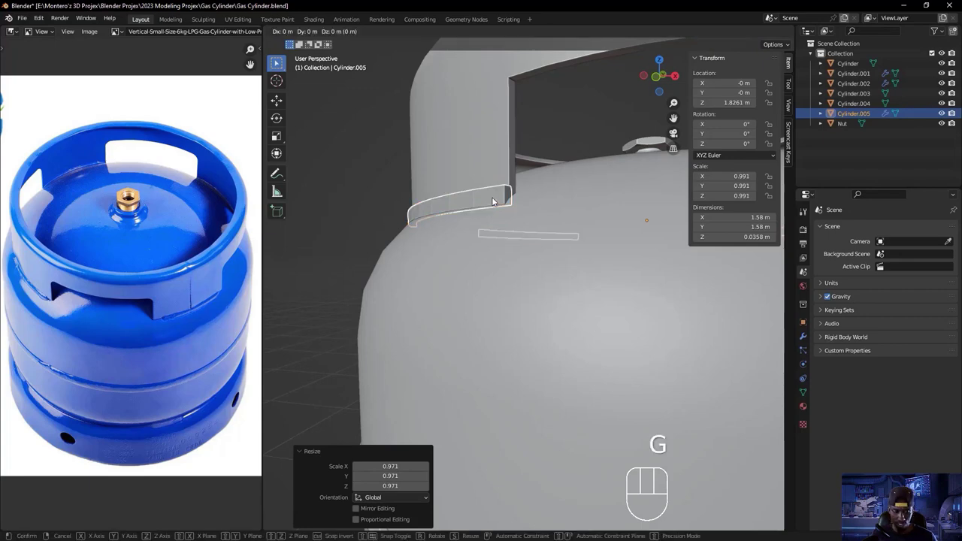
key(z)
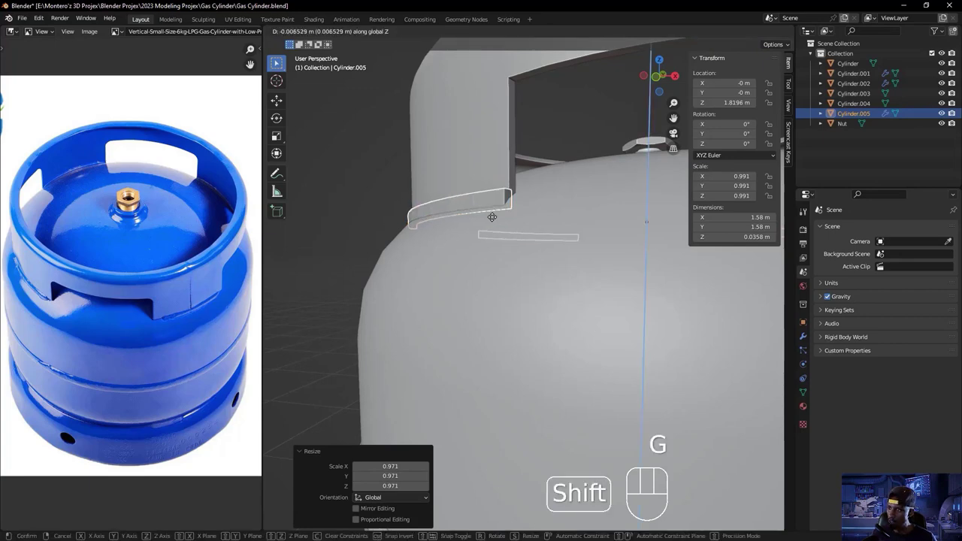
click(490, 227)
middle_drag(489, 227, 494, 264)
scroll(462, 275, down, 4)
- Apply all transforms (location, rotation and scale) to the strips and shade them smooth with Auto Smooth at 30°
key(ctrl)
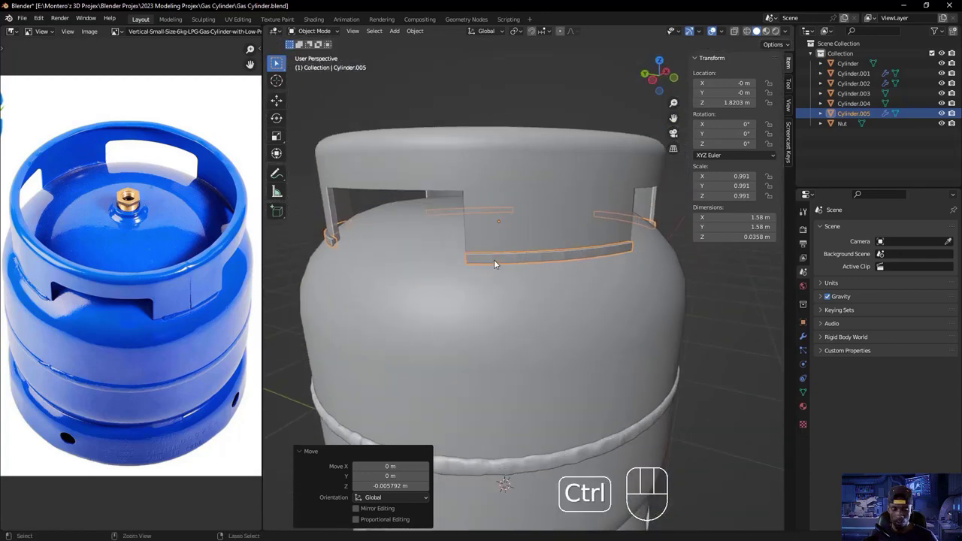
key(ctrl+a)
click(496, 256)
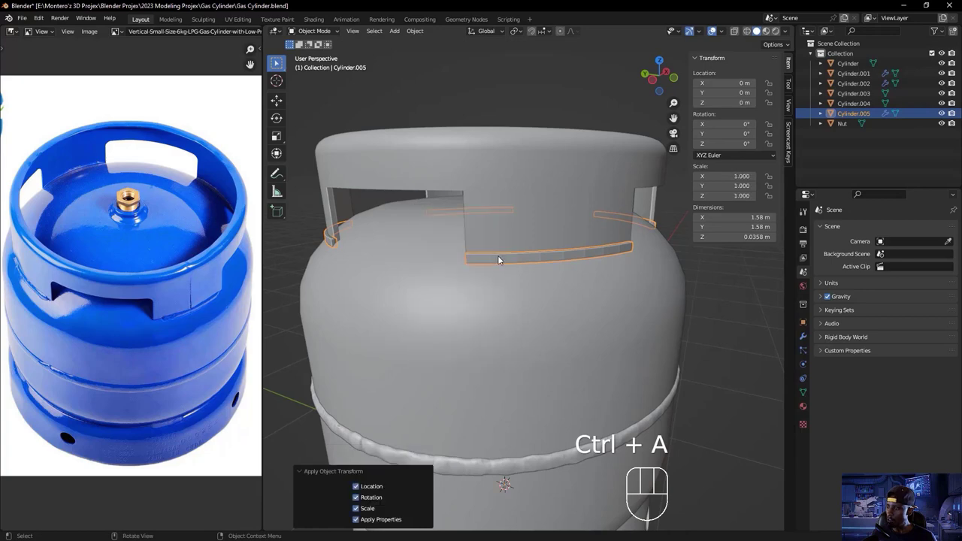
right_click(496, 257)
click(487, 258)
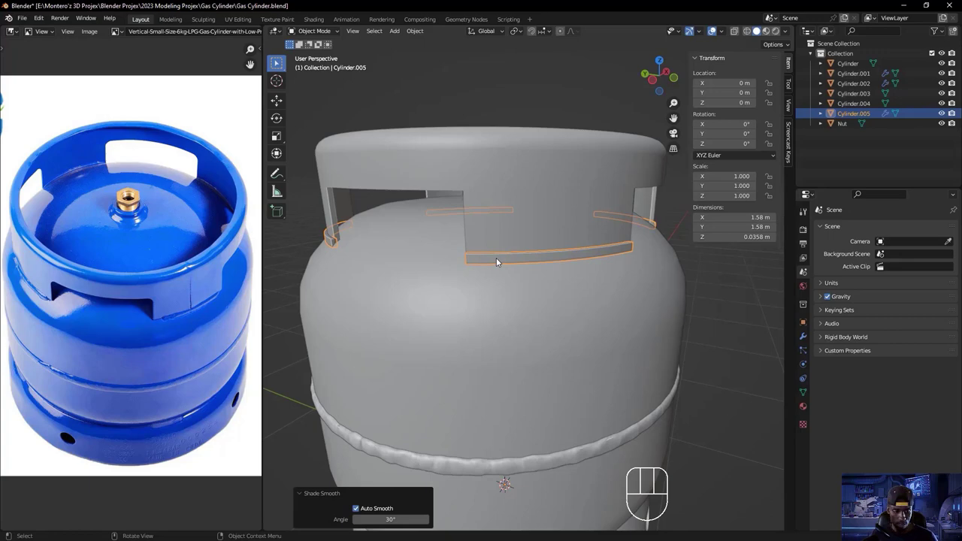
- Enter Edit Mode on the strips around the collar's legs
key(Tab)
key(Tab)
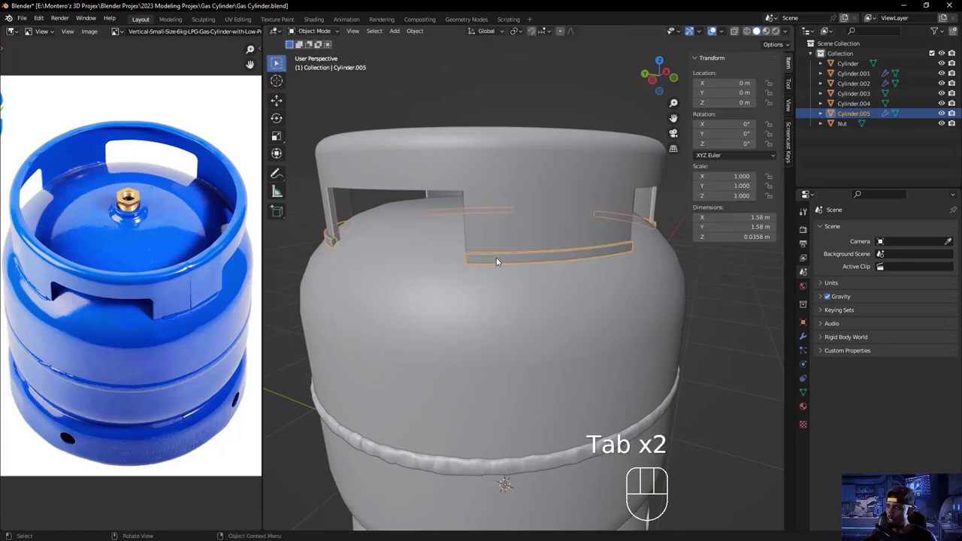
key(Tab)
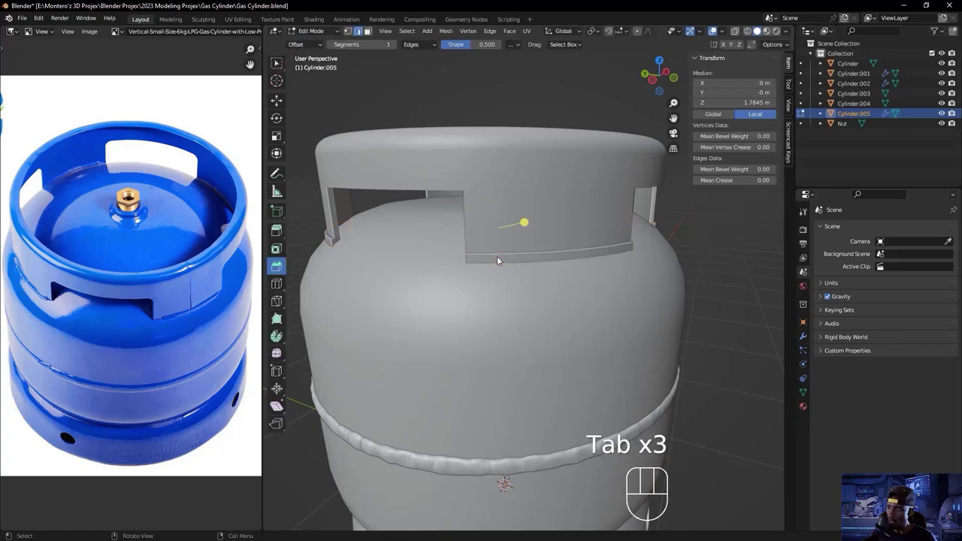
key(Tab)
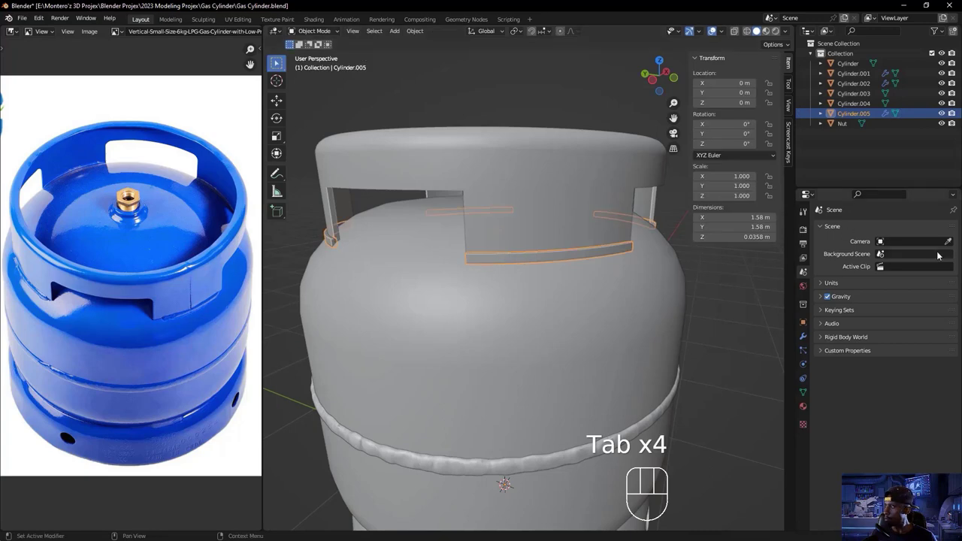
key(Tab)
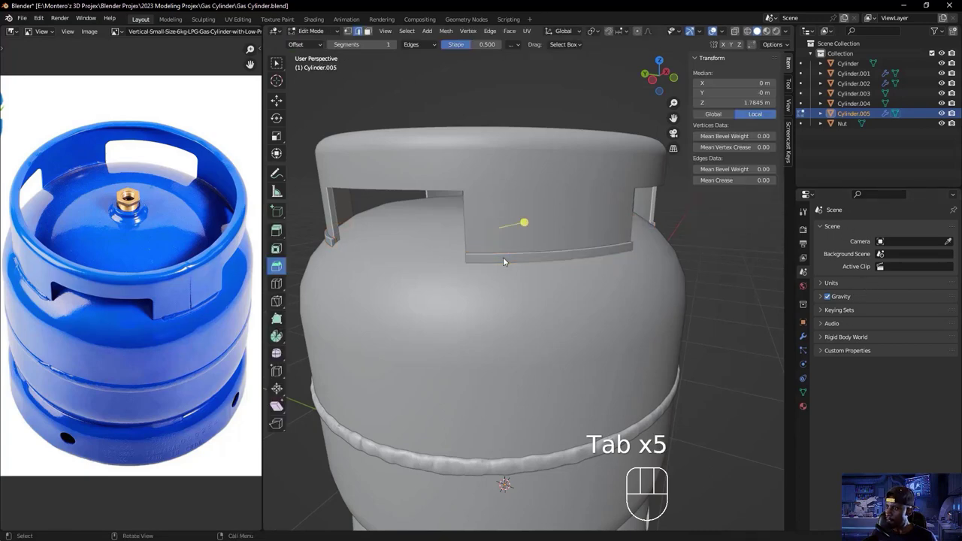
- Return to Object Mode and apply the Solidify modifier on the thin strips beneath the collar's legs
key(Tab)
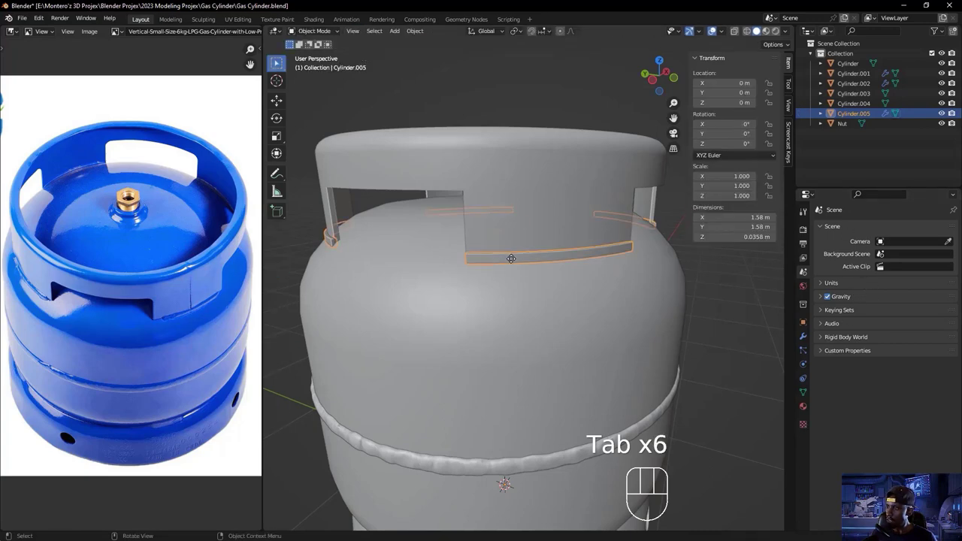
click(803, 338)
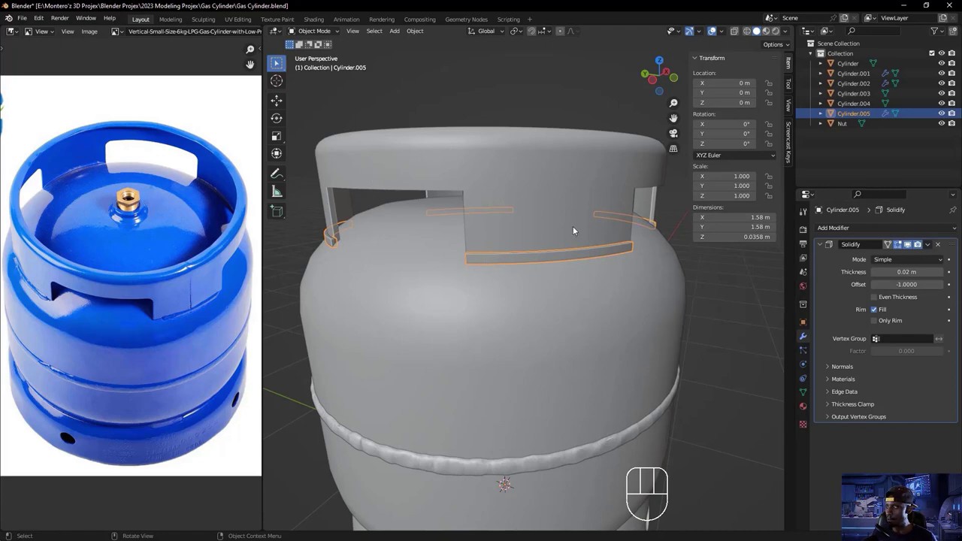
click(928, 245)
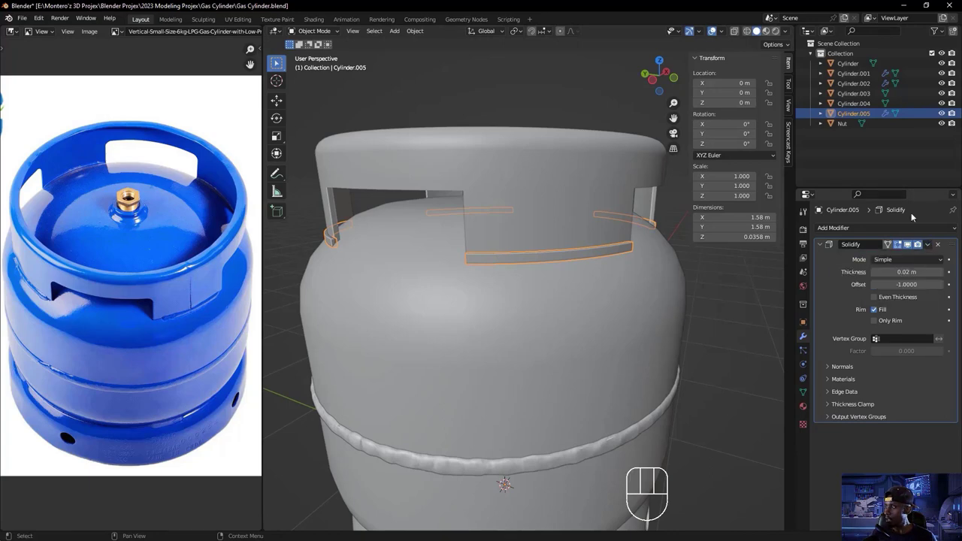
click(928, 245)
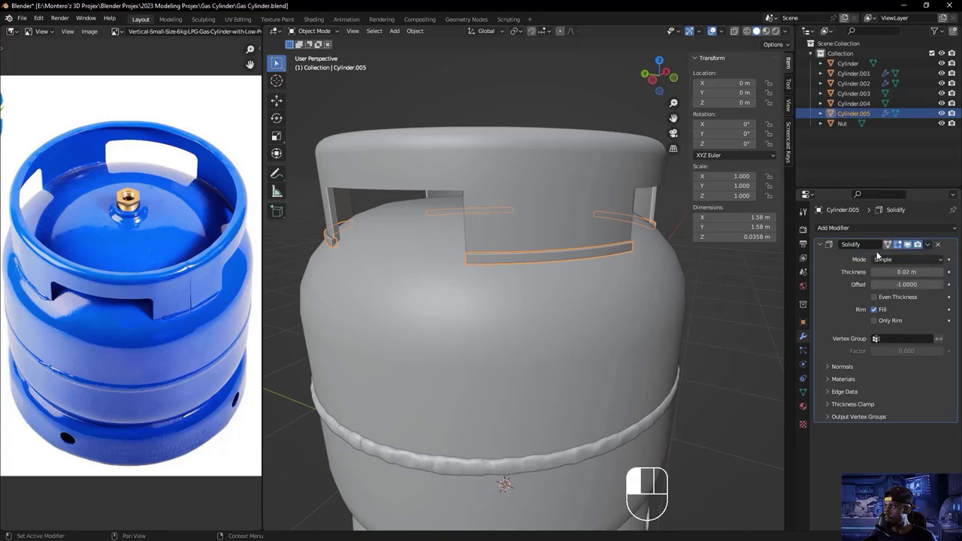
click(314, 31)
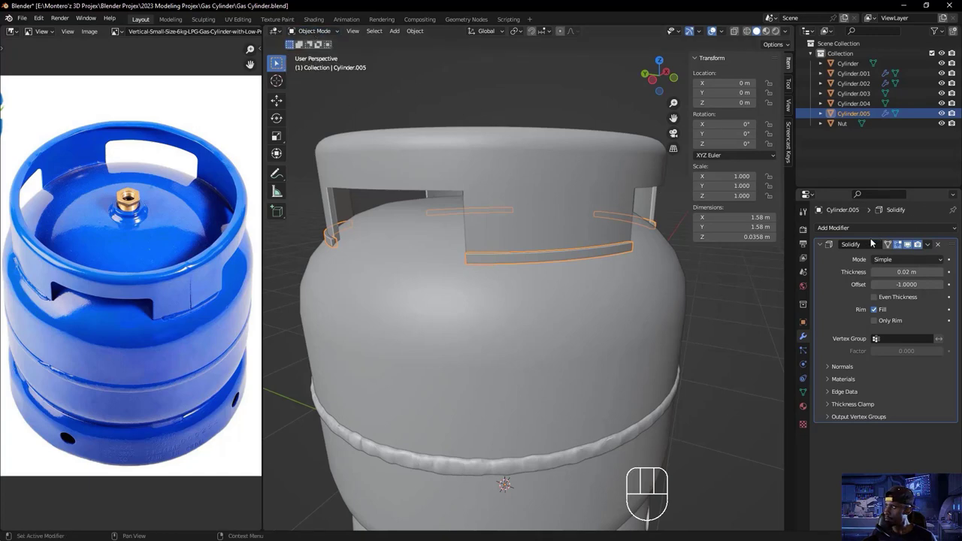
click(927, 244)
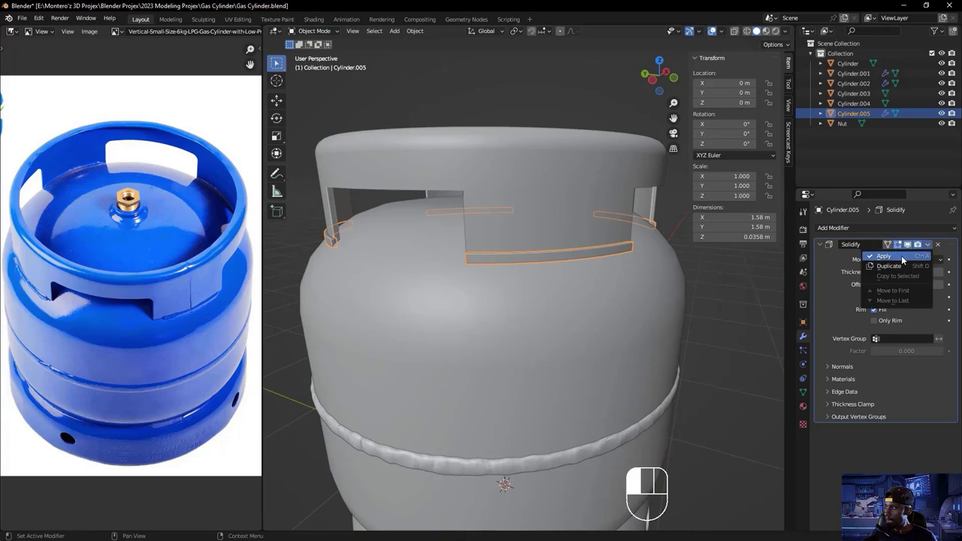
click(901, 255)
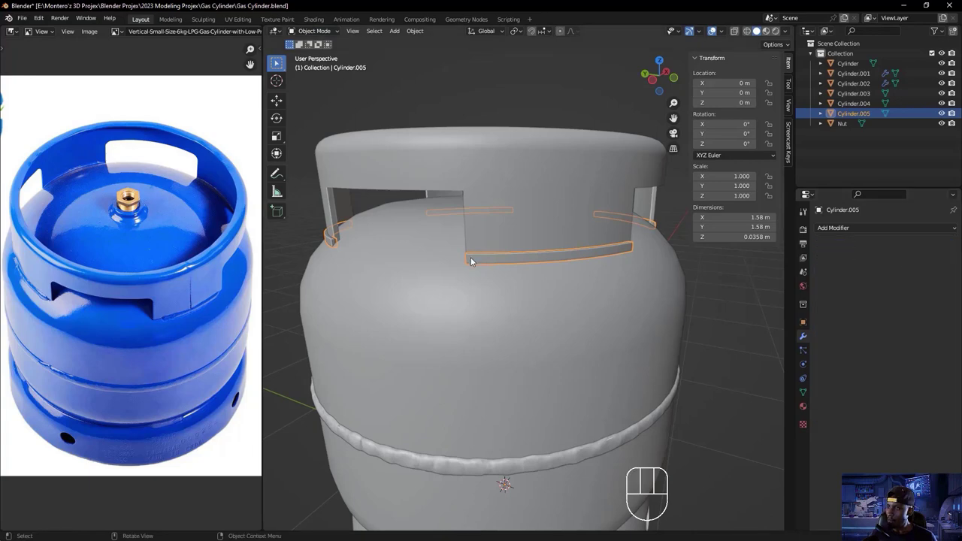
- In Edit Mode, select the upper outer edge loop of the front strip and isolate the strips in local view
key(Tab)
middle_drag(470, 260, 497, 287)
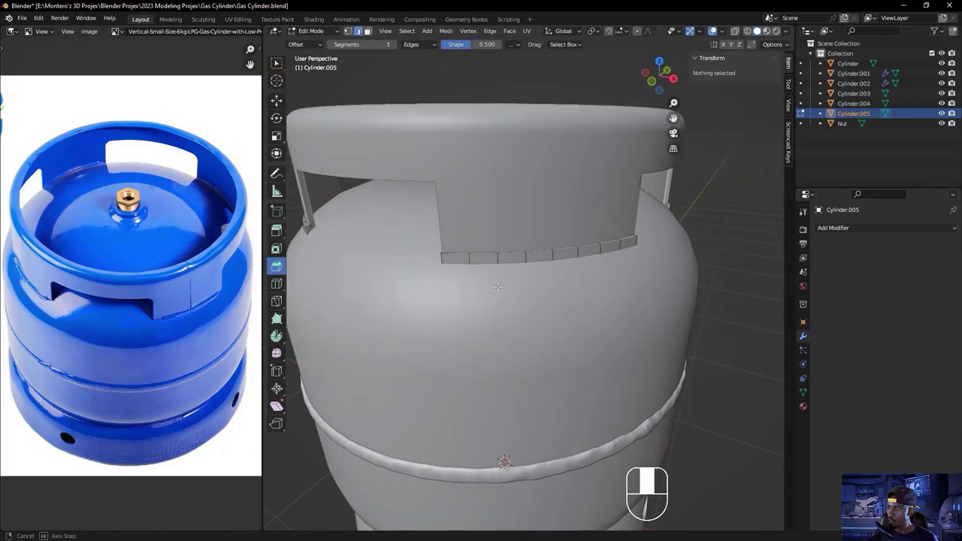
click(453, 252)
alt+shift+click(623, 239)
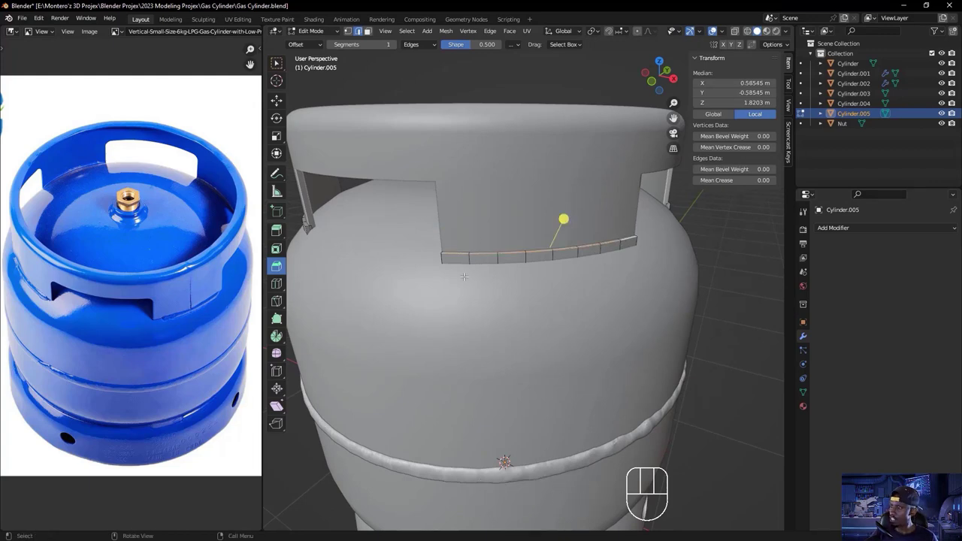
key(KP_Divide)
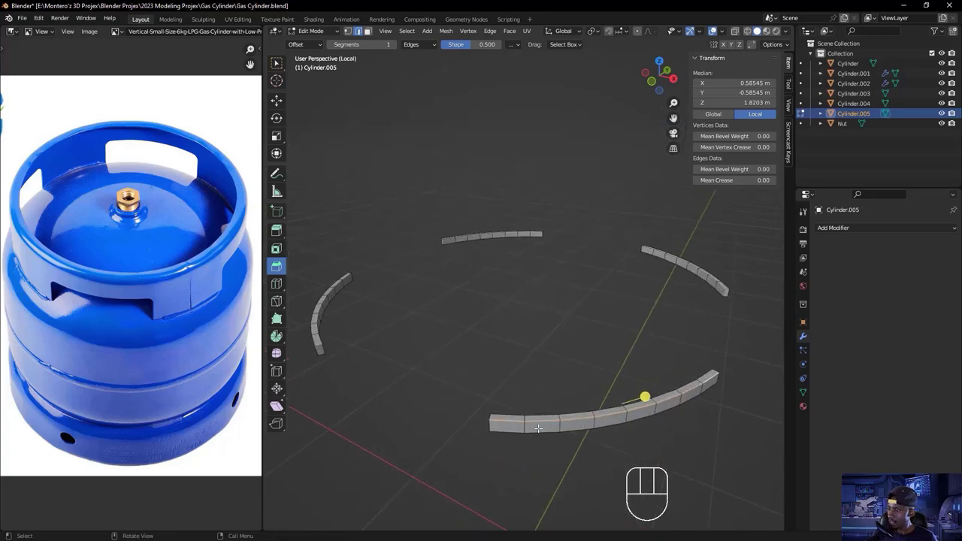
- Add the upper outer edge loops of the other three strips to the selection
key(shift+alt)
alt+shift+click(314, 341)
middle_drag(451, 234, 565, 284)
alt+shift+click(528, 326)
middle_drag(529, 326, 430, 214)
alt+shift+click(477, 395)
- Add the lower outer edge loops of all four strips to the selection
alt+shift+click(500, 277)
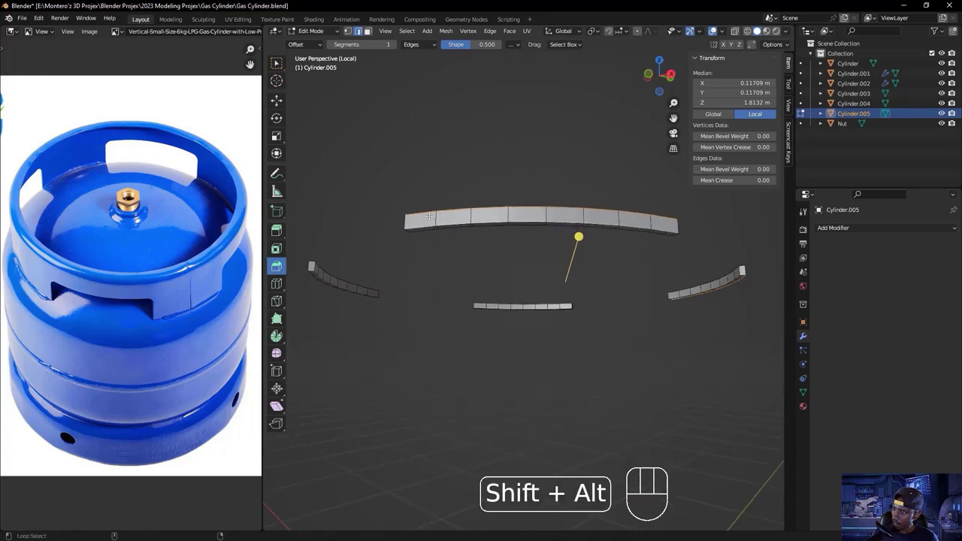
alt+shift+click(422, 228)
middle_drag(361, 247, 453, 251)
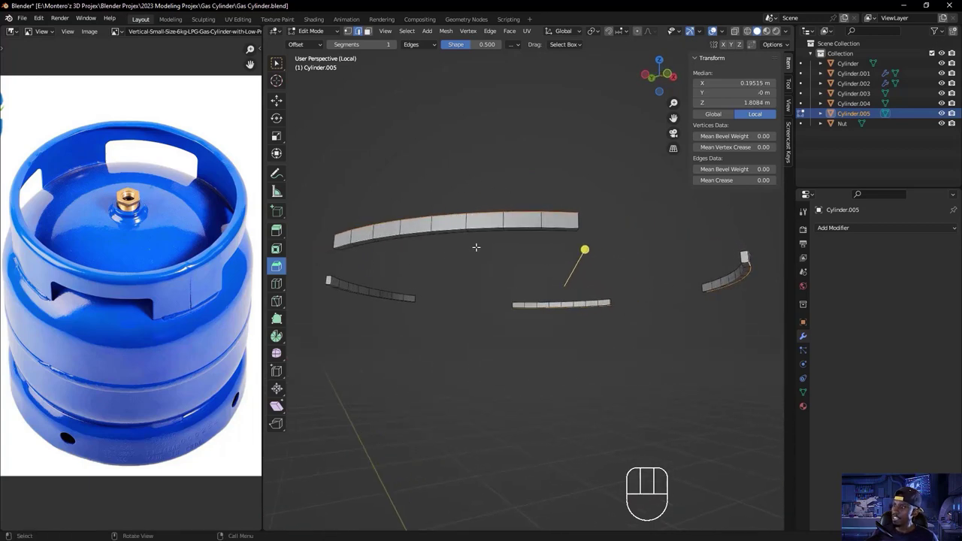
alt+shift+click(561, 227)
middle_drag(561, 227, 479, 272)
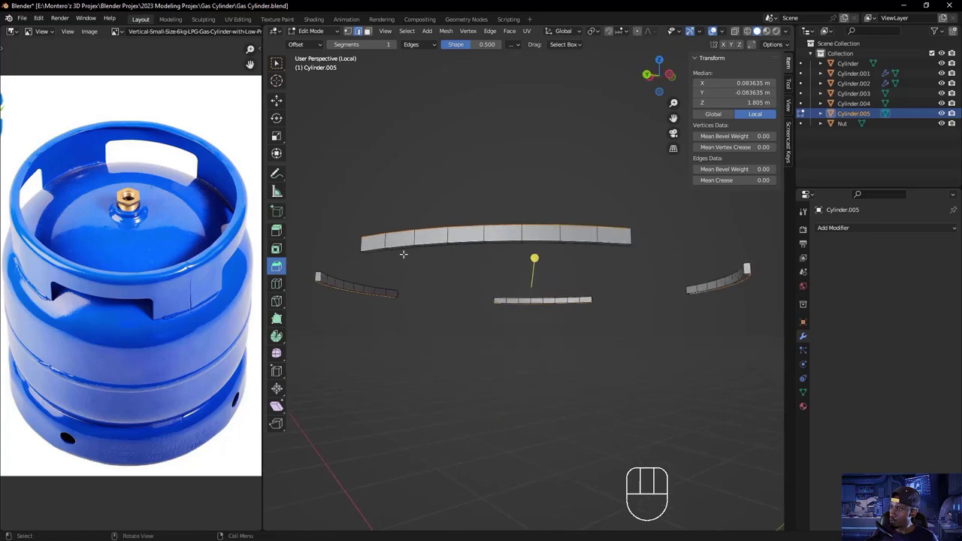
alt+shift+click(369, 248)
middle_drag(369, 248, 420, 356)
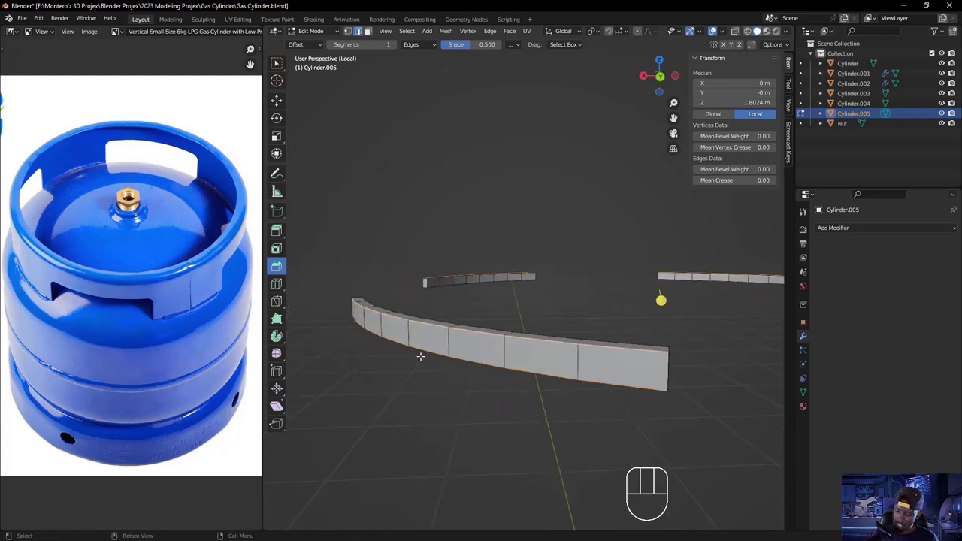
- Leave local view and bevel the selected strip edges with 3 segments and a width of about 0.0126 m
key(KP_Divide)
scroll(442, 273, up, 3)
middle_drag(442, 273, 530, 288)
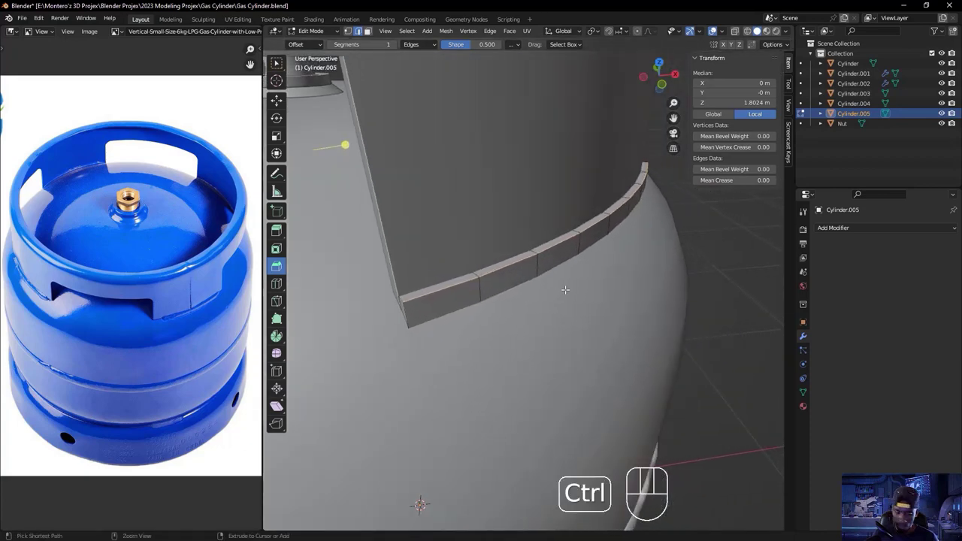
key(ctrl+b)
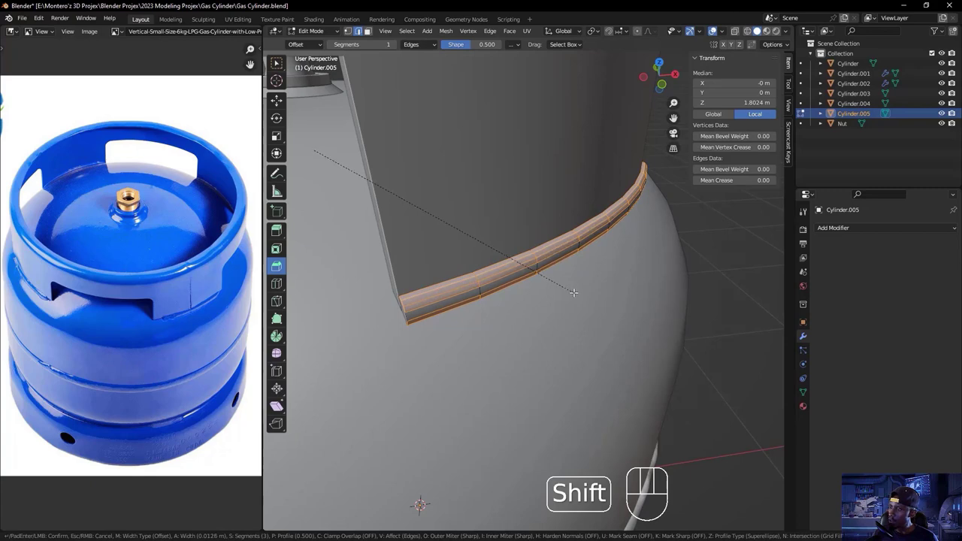
click(574, 293)
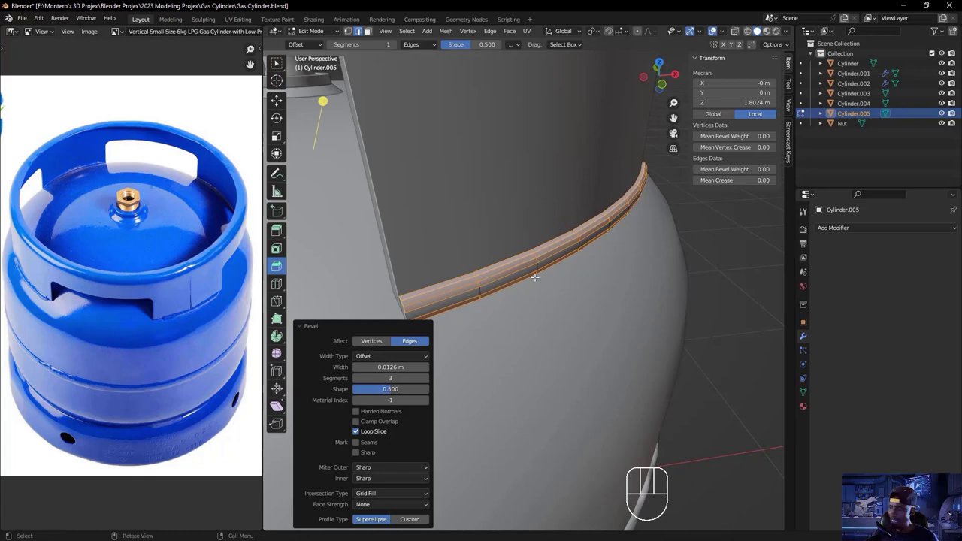
- Select the entire strip mesh and subdivide it twice with one cut each time
key(a)
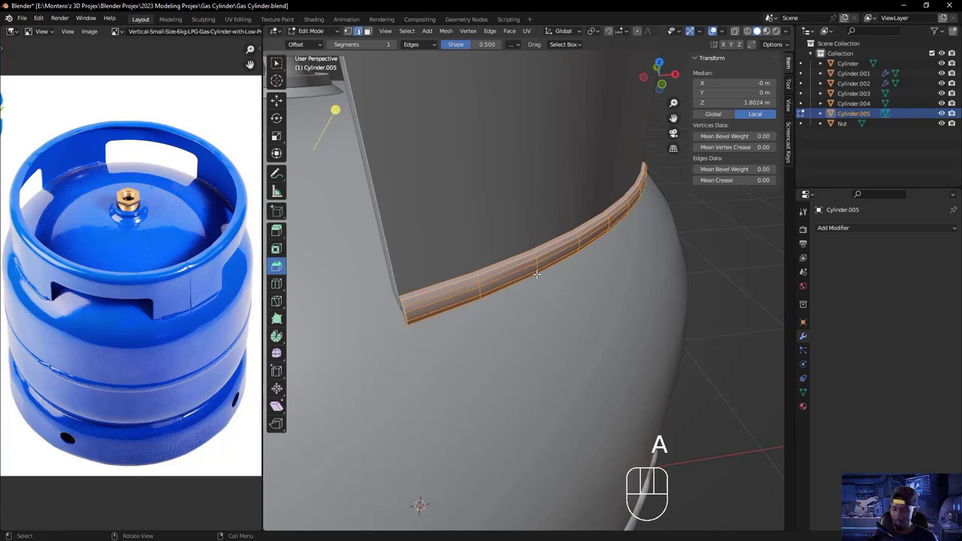
right_click(531, 266)
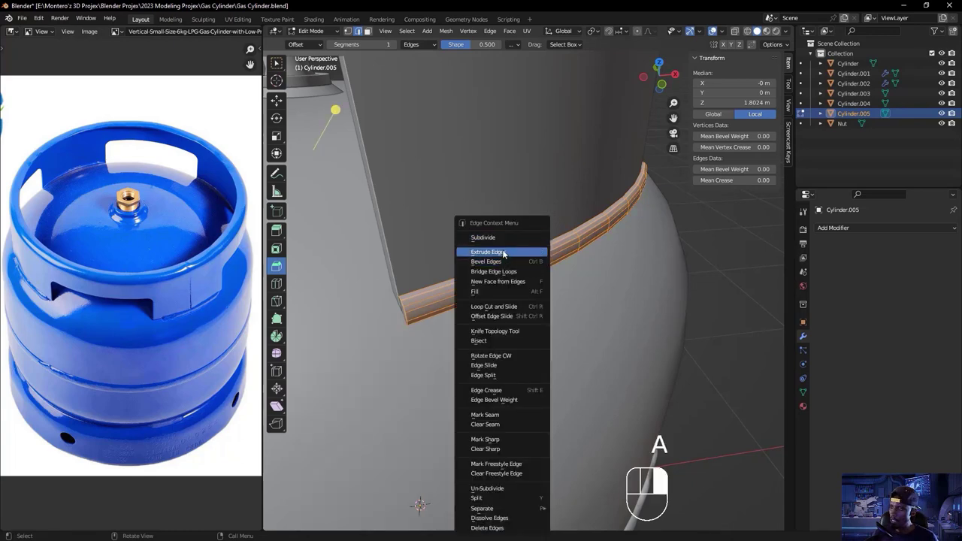
click(502, 239)
right_click(495, 276)
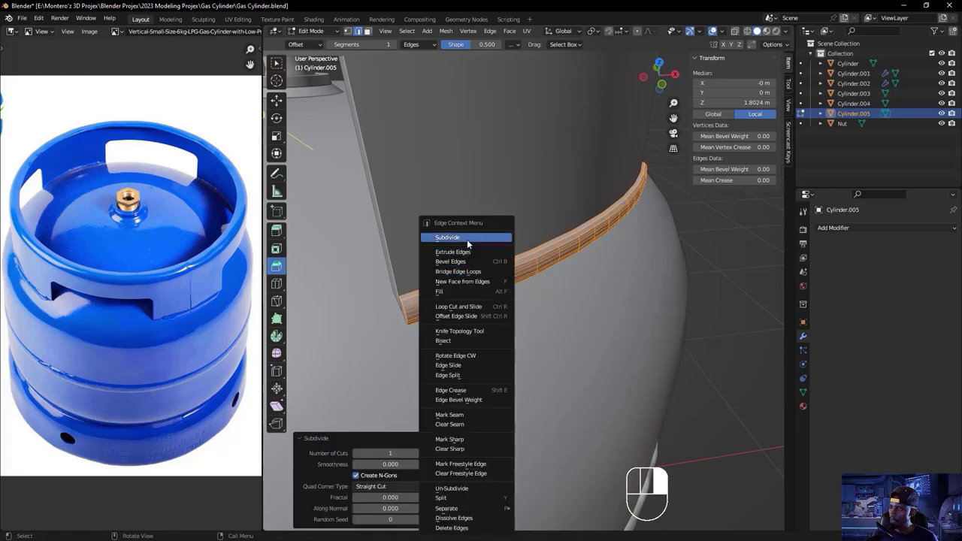
click(465, 235)
- Switch the strips to Sculpt Mode and enable Dyntopo, then bring up its detail settings
middle_drag(500, 278, 482, 254)
click(314, 31)
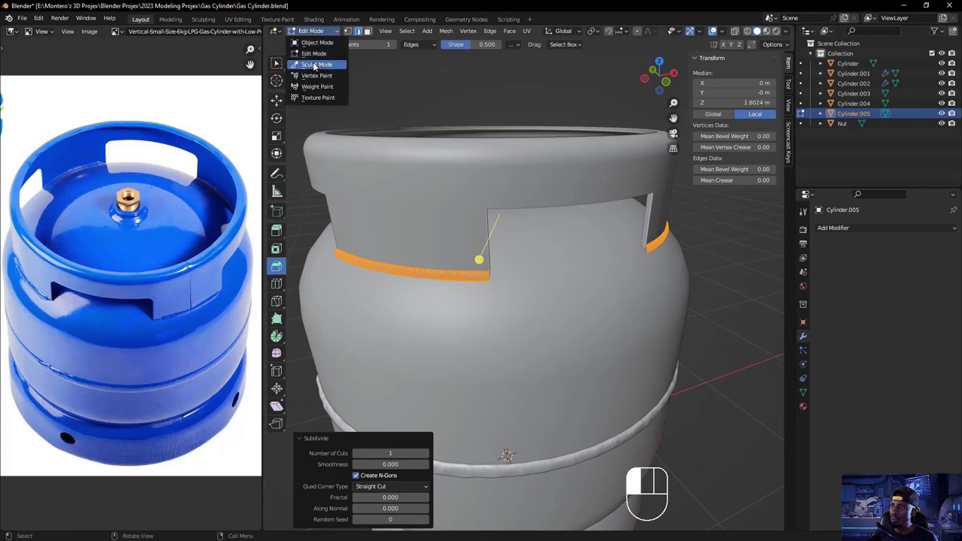
click(316, 66)
scroll(447, 299, up, 2)
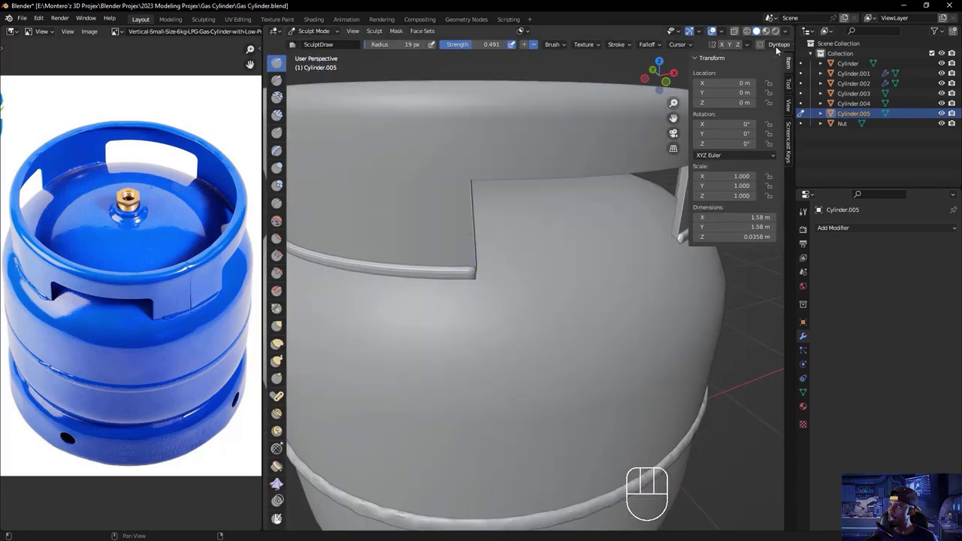
scroll(767, 45, down, 3)
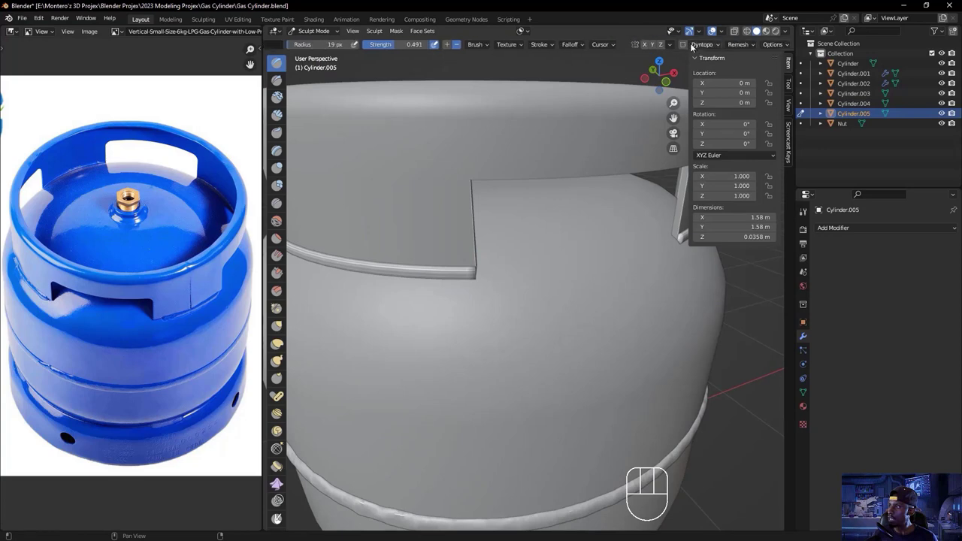
click(684, 44)
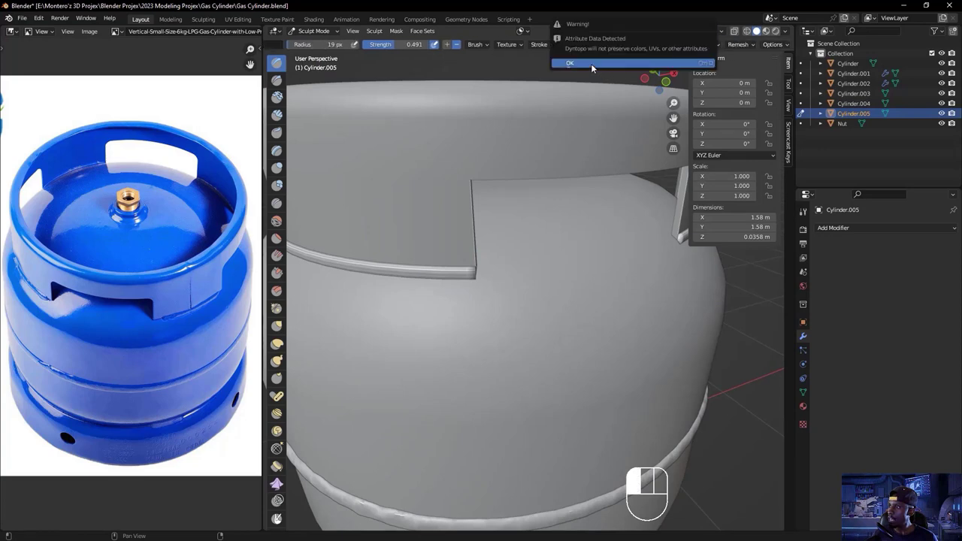
click(590, 63)
click(713, 43)
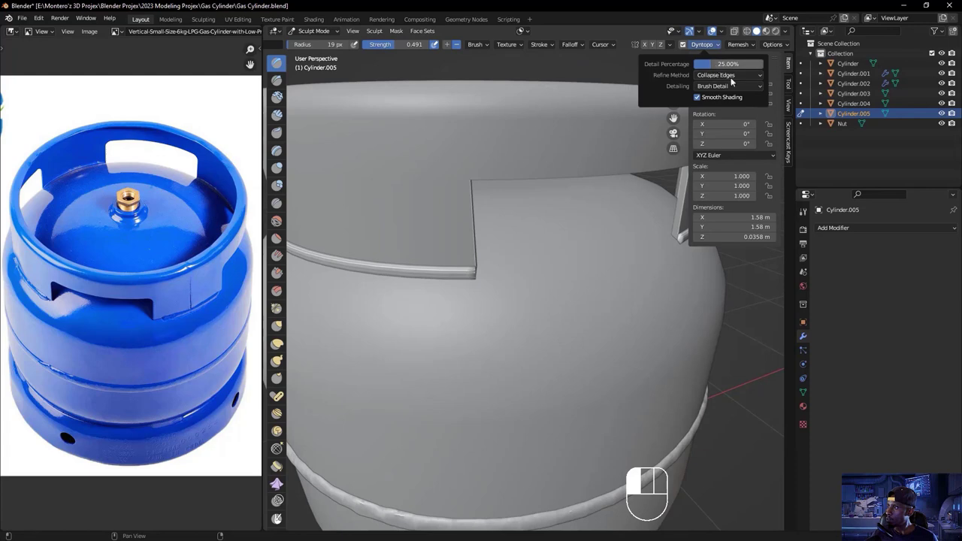
- Sculpt the first strip along its length and at its ends into an irregular weld bead with the Draw brush
shift+middle_drag(399, 73, 483, 144)
mouse_move(611, 286)
mouse_down()
mouse_move(618, 311)
mouse_move(613, 296)
mouse_move(601, 307)
mouse_move(545, 307)
mouse_move(401, 269)
mouse_up()
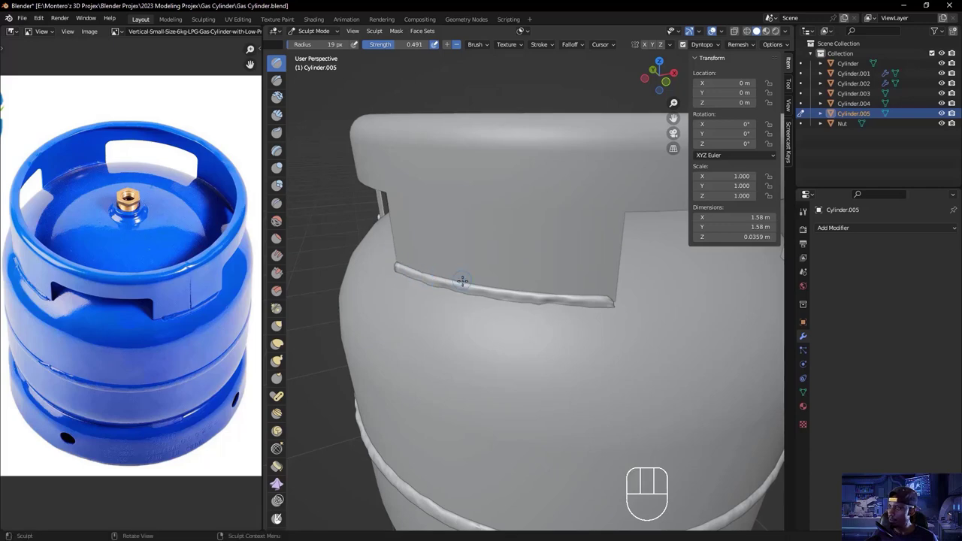
drag(611, 301, 609, 313)
mouse_move(436, 465)
middle_down()
mouse_move(599, 387)
mouse_move(579, 369)
middle_up()
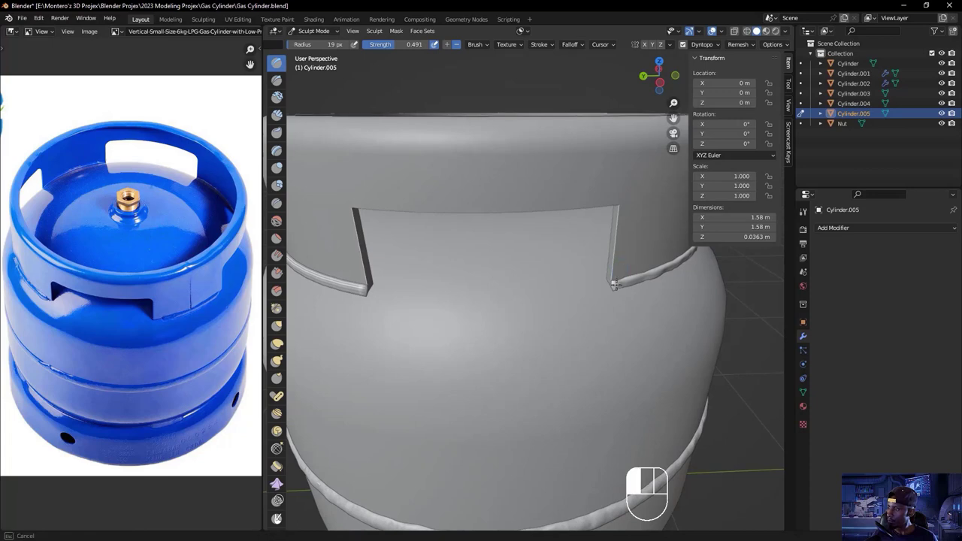
drag(612, 286, 615, 285)
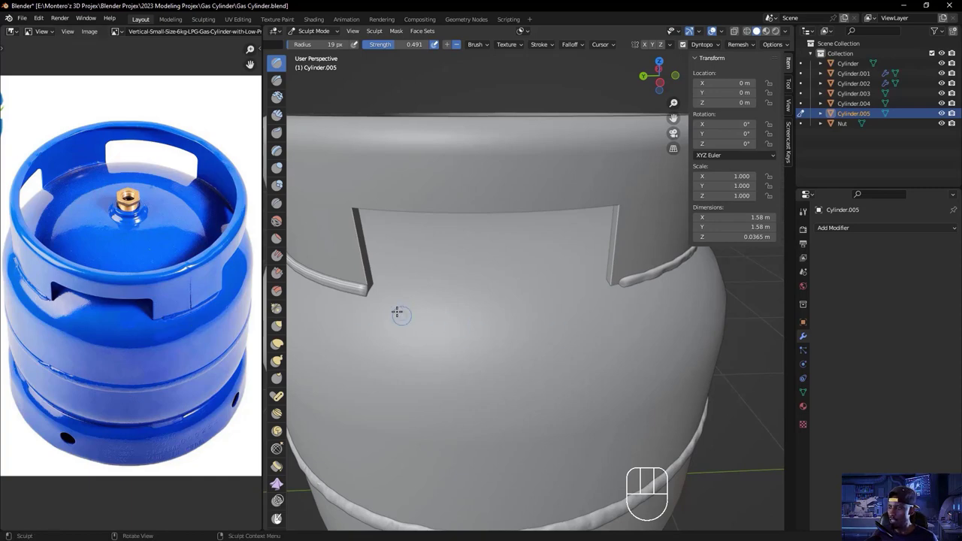
- Sculpt the next strips around the collar into uneven weld beads, rounding their ends
drag(363, 290, 362, 285)
mouse_move(353, 288)
middle_down()
mouse_move(395, 315)
mouse_move(418, 275)
middle_up()
mouse_move(419, 275)
mouse_down()
mouse_move(484, 283)
mouse_move(420, 290)
mouse_move(474, 281)
mouse_up()
middle_drag(474, 280, 492, 300)
drag(492, 301, 695, 299)
mouse_move(533, 330)
middle_down()
mouse_move(558, 318)
mouse_move(519, 299)
middle_up()
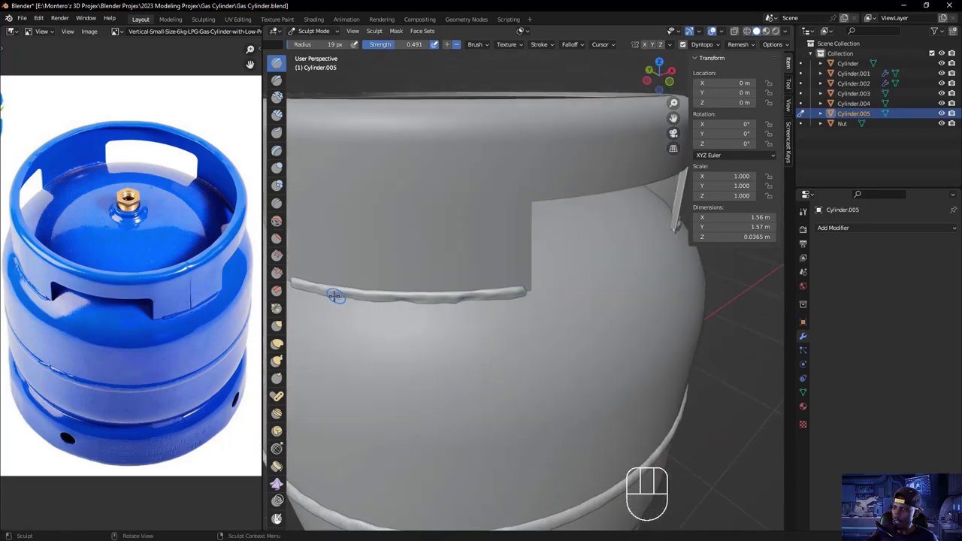
mouse_move(354, 300)
middle_down()
mouse_move(399, 300)
mouse_move(443, 333)
middle_up()
mouse_move(444, 333)
mouse_down()
mouse_move(507, 322)
mouse_move(628, 283)
mouse_up()
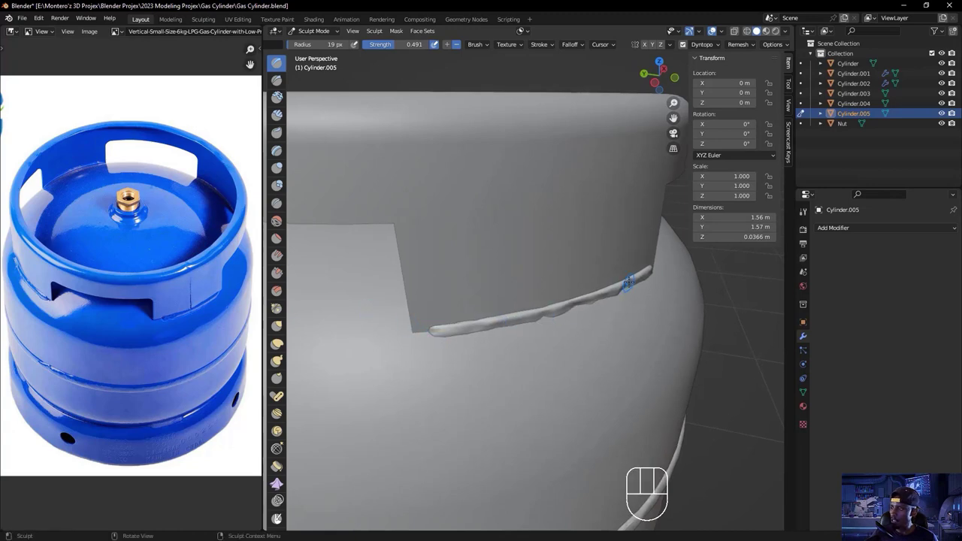
- Sculpt the remaining strip beneath the collar leg into a matching weld bead
scroll(450, 333, down, 3)
mouse_move(451, 333)
middle_down()
mouse_move(561, 343)
mouse_move(541, 322)
middle_up()
click(486, 322)
click(550, 316)
click(528, 324)
- Undo the last four sculpt strokes on the remaining strip
scroll(508, 331, down, 5)
click(502, 304)
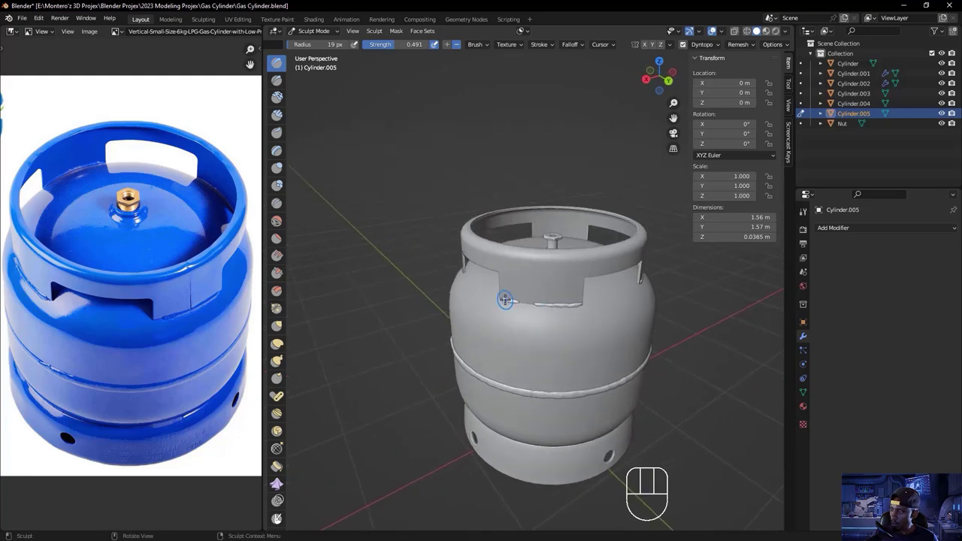
key(ctrl+z)
key(ctrl+z)
key(ctrl+z)
key(ctrl+z)
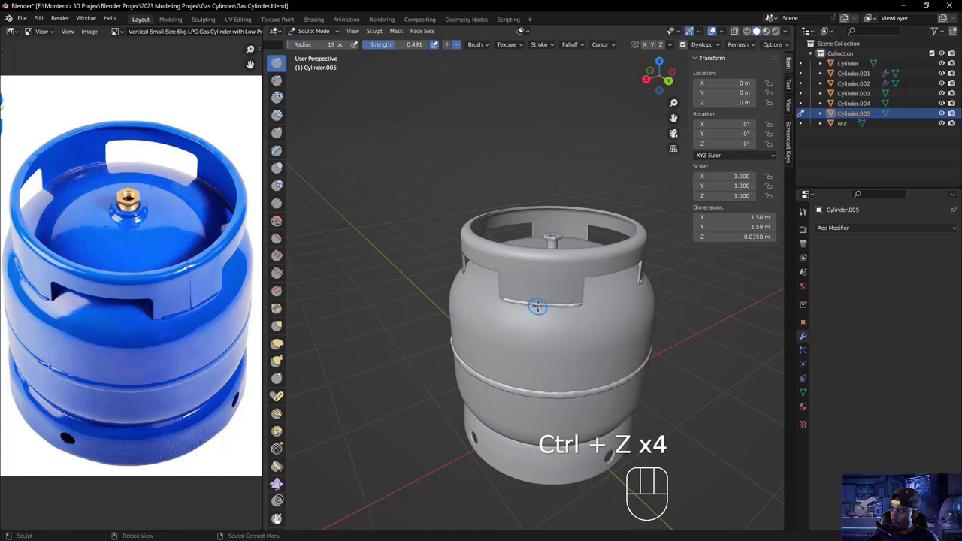
- Smooth out the notch in the middle of this weld bead with short strokes and touch up its end
scroll(538, 306, up, 4)
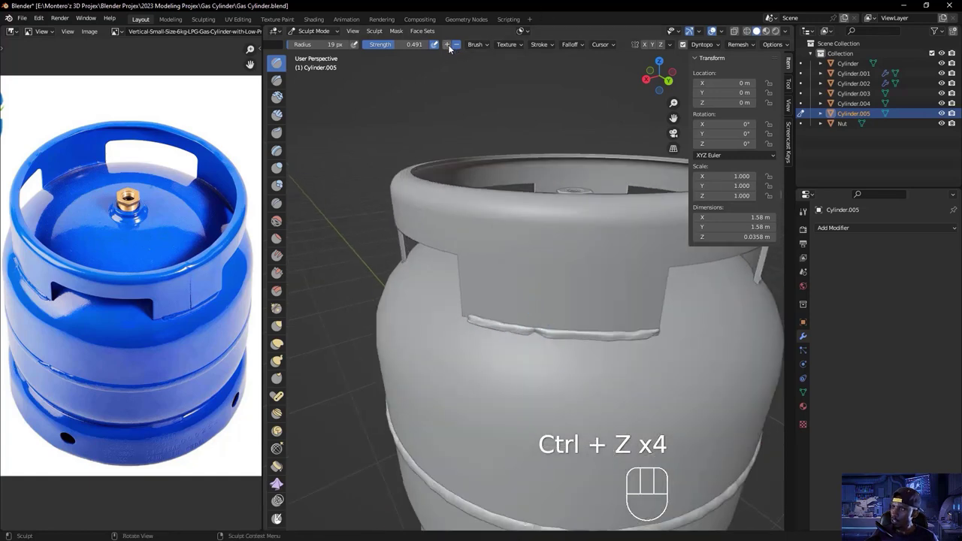
click(533, 331)
mouse_move(534, 332)
mouse_down()
mouse_move(543, 331)
mouse_move(526, 333)
mouse_move(543, 337)
mouse_up()
click(529, 337)
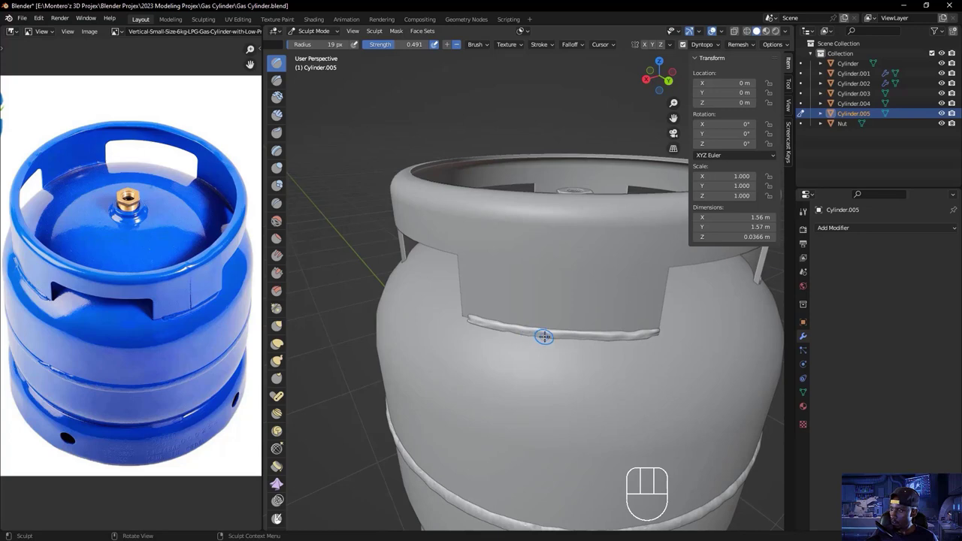
drag(640, 335, 655, 332)
middle_drag(656, 330, 535, 325)
click(444, 333)
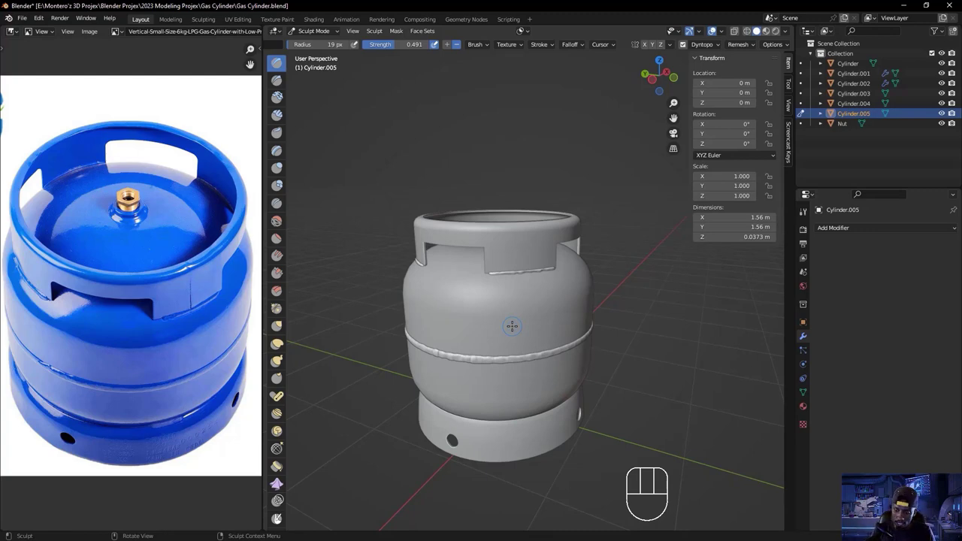
- Leave sculpting of the weld beads and open the collar's mesh for editing
scroll(563, 303, up, 3)
mouse_move(559, 382)
middle_down()
mouse_move(578, 381)
mouse_move(571, 375)
middle_up()
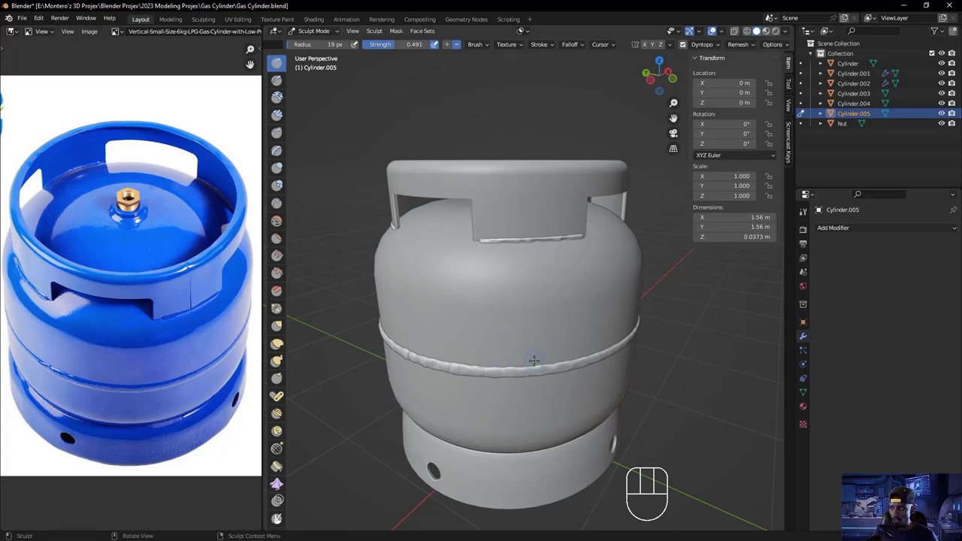
middle_drag(533, 362, 553, 317)
key(Tab)
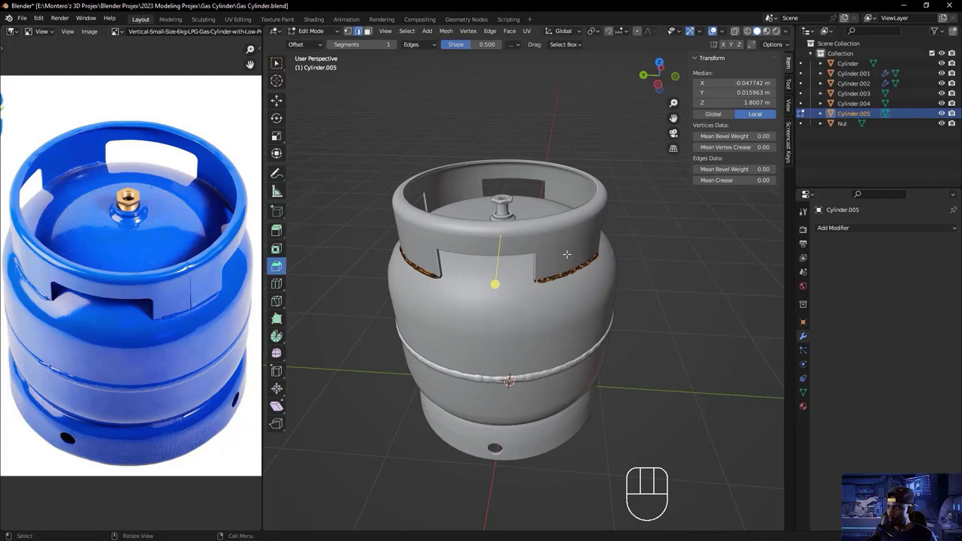
key(Tab)
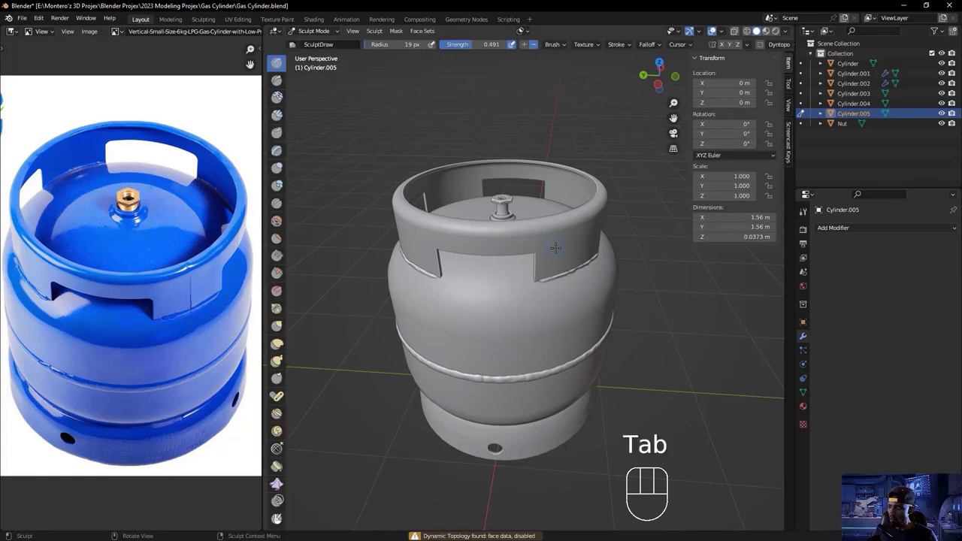
click(312, 30)
click(315, 43)
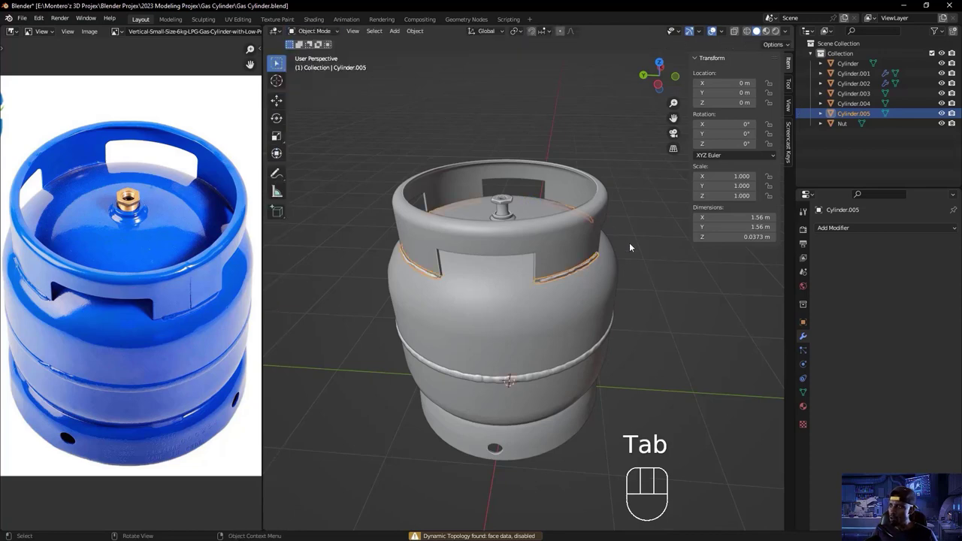
click(541, 228)
key(Tab)
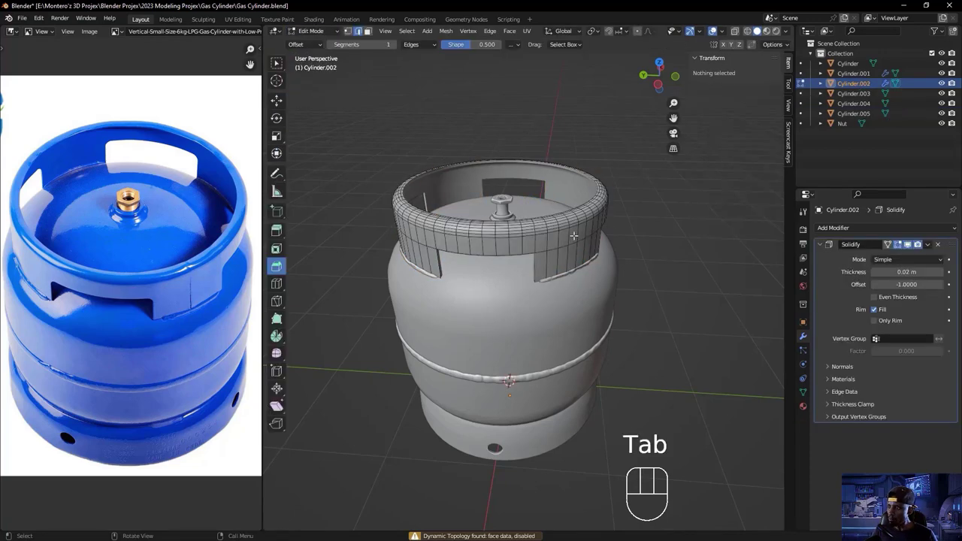
- Add one vertical loop cut down the middle of the collar leg, slid close to the neighbouring edge line with a factor of -0.850
scroll(574, 239, up, 3)
shift+middle_drag(574, 239, 528, 237)
scroll(528, 238, down, 3)
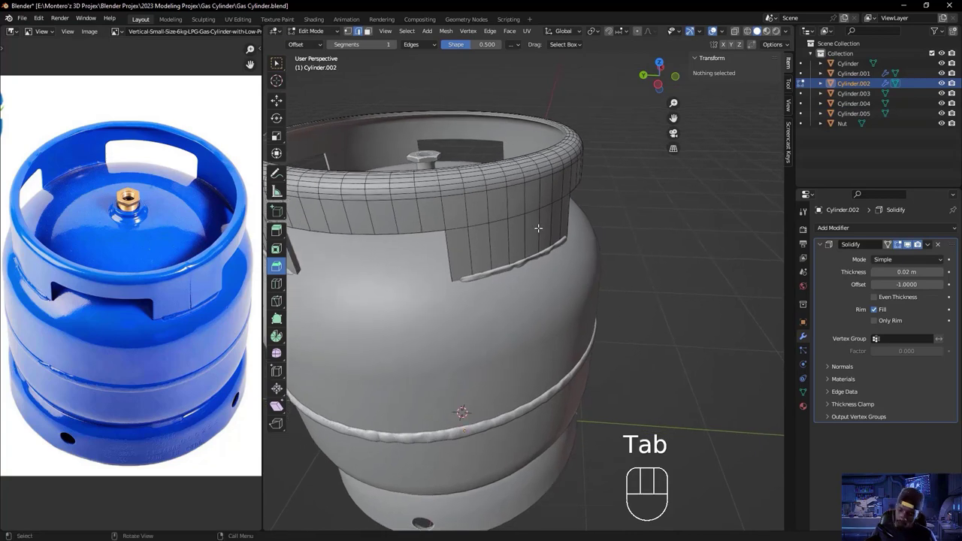
key(KP_1)
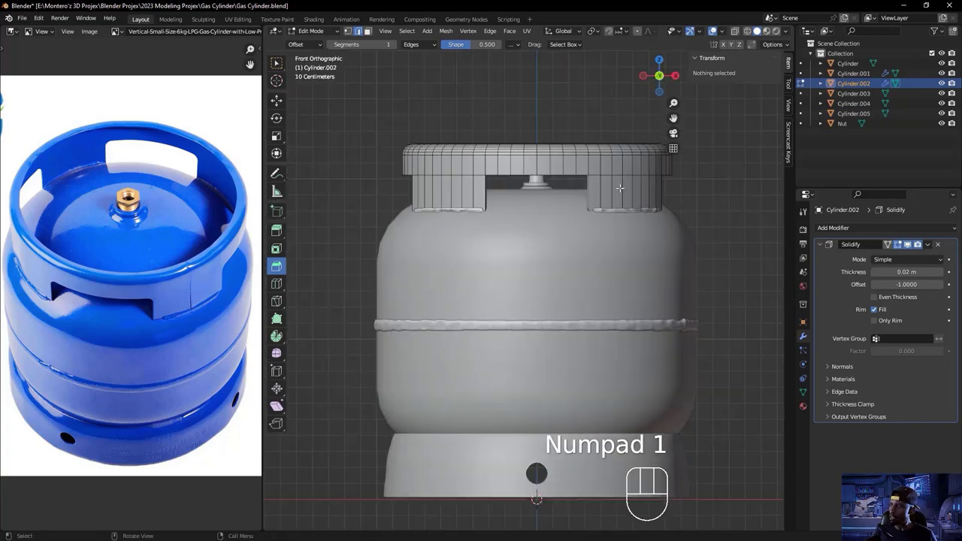
shift+middle_drag(604, 201, 504, 220)
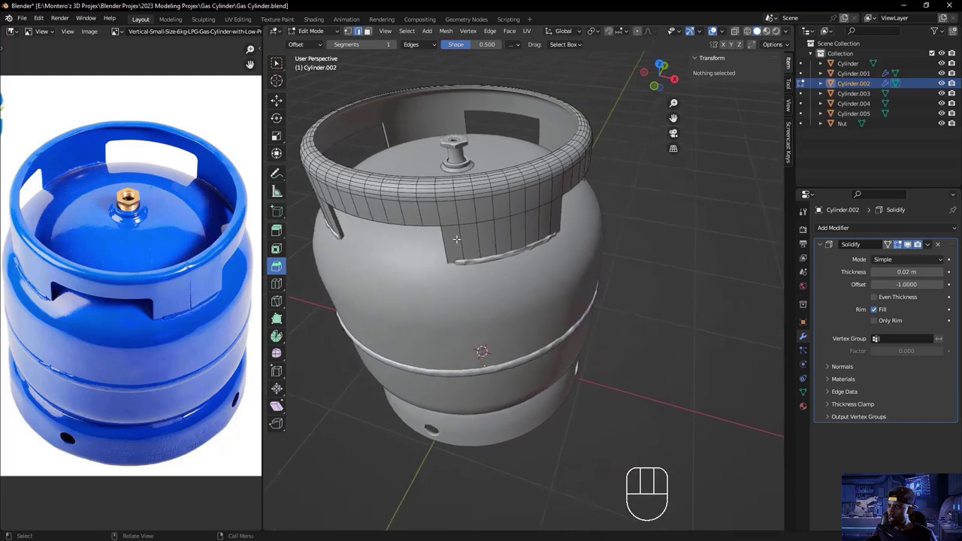
click(511, 228)
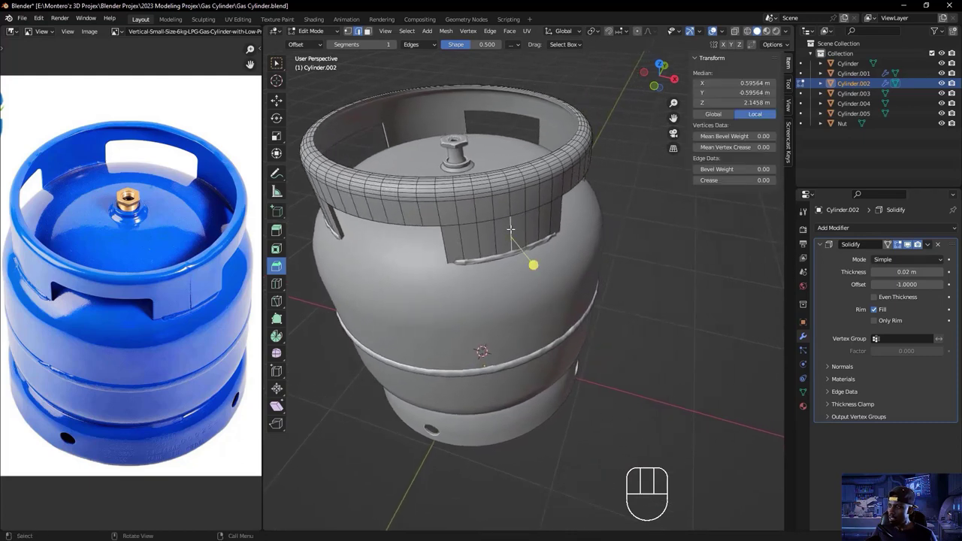
middle_drag(514, 238, 519, 218)
ctrl+click(504, 268)
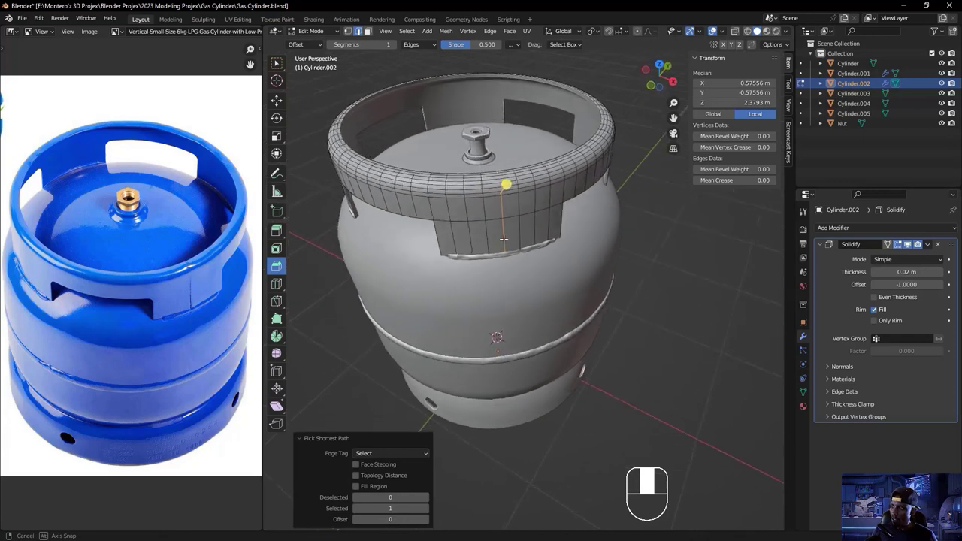
scroll(512, 213, up, 4)
shift+middle_drag(500, 83, 497, 186)
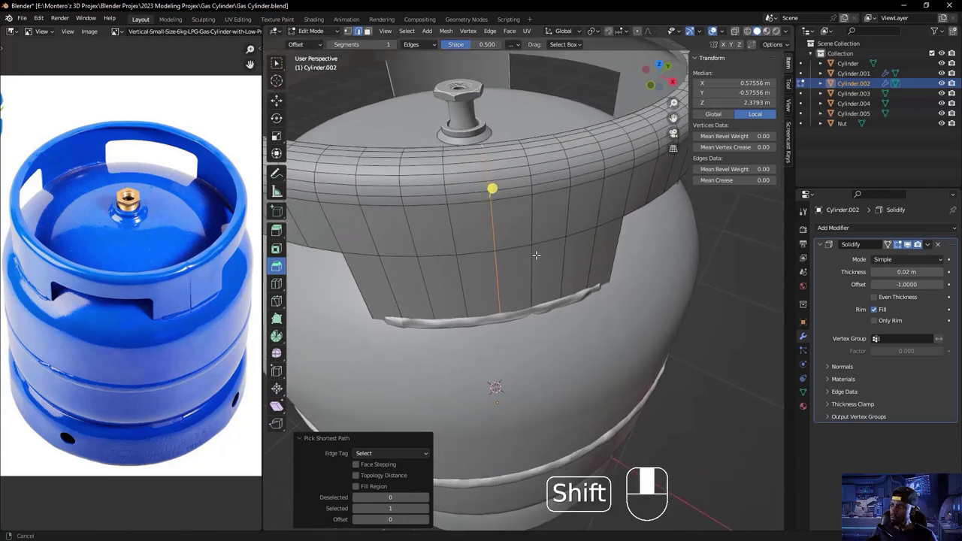
click(475, 180)
key(ctrl+r)
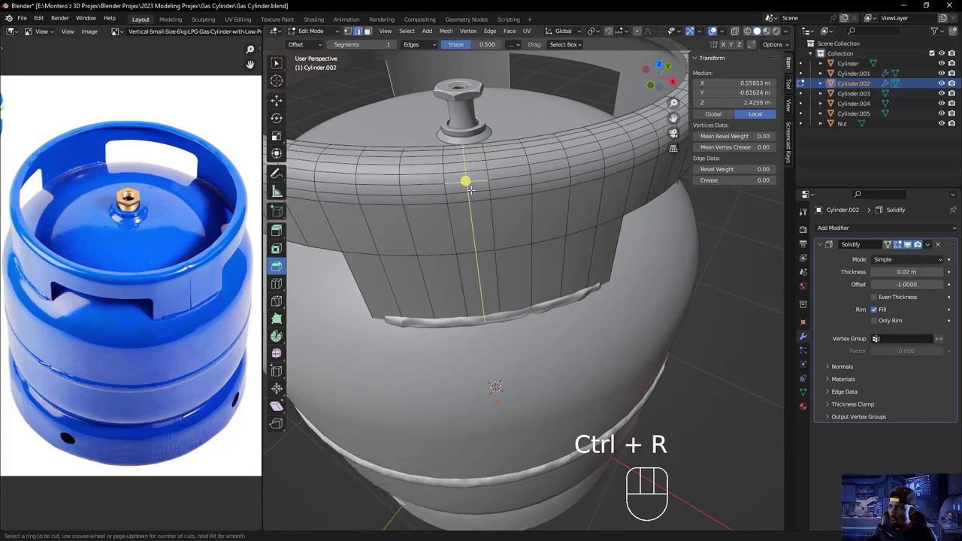
click(481, 190)
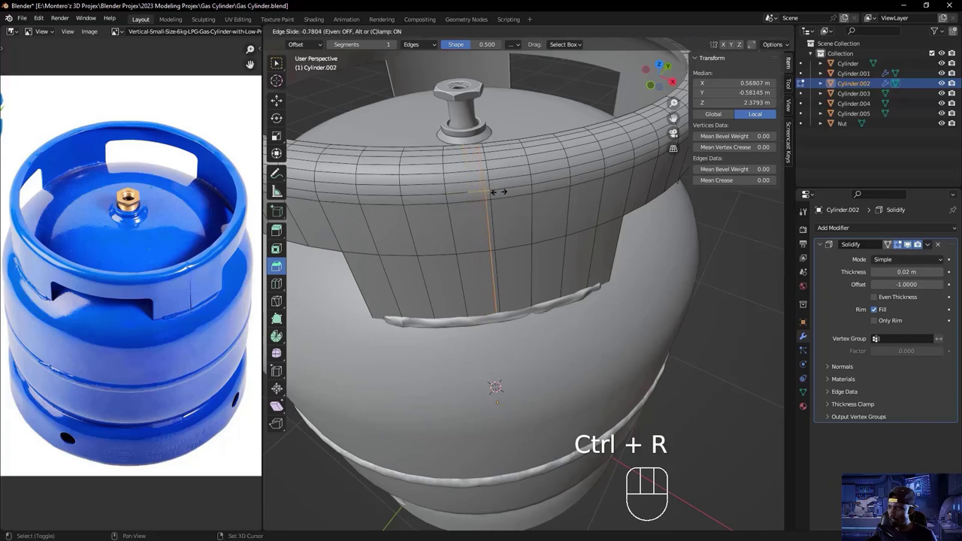
key(shift)
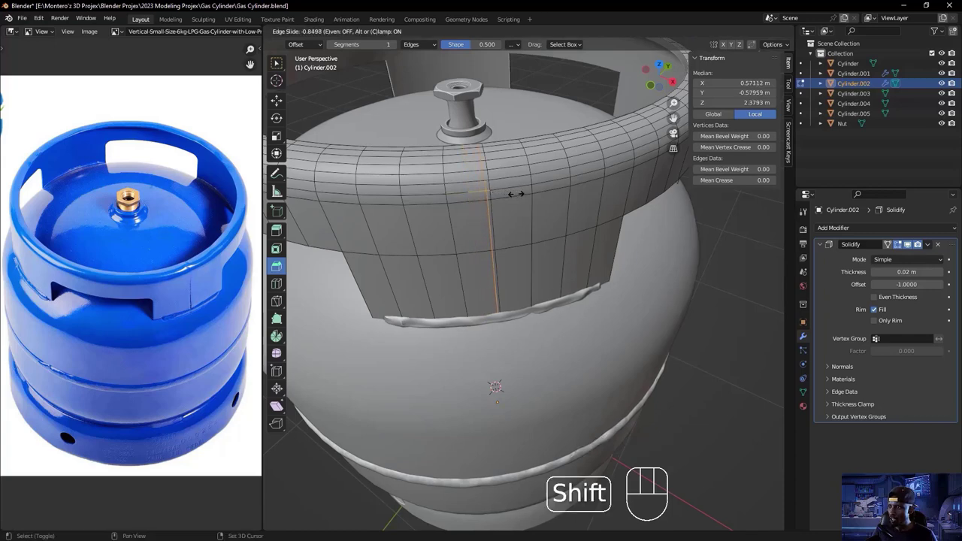
click(515, 194)
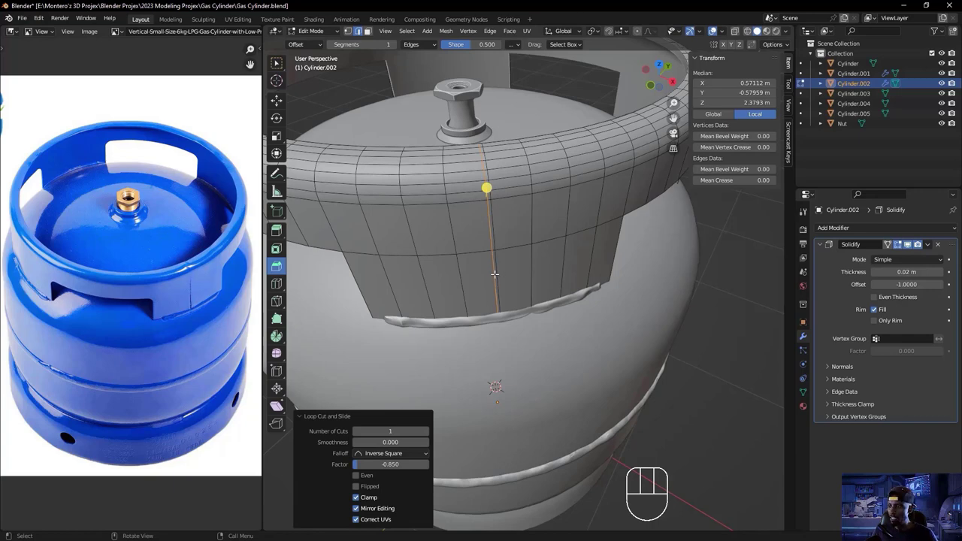
- Delete the narrow strip of faces beside the new loop cut to open a thin vertical slit through the collar and its leg
key(3)
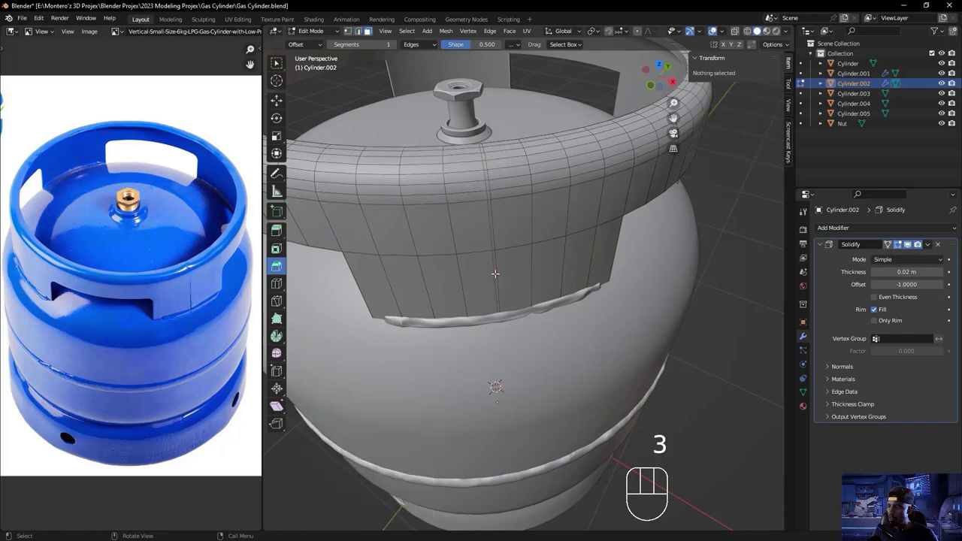
click(496, 276)
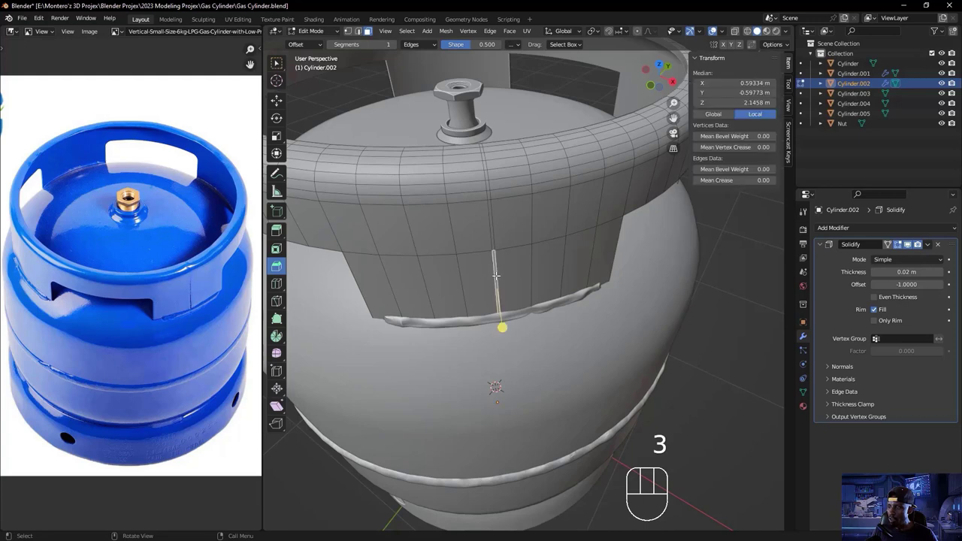
shift+click(492, 233)
middle_drag(488, 179, 498, 232)
ctrl+click(547, 291)
key(Delete)
click(497, 233)
- Select the edge line along one side of the slit and move it about 0.005 m towards the other side to narrow the seam
middle_drag(477, 154, 493, 259)
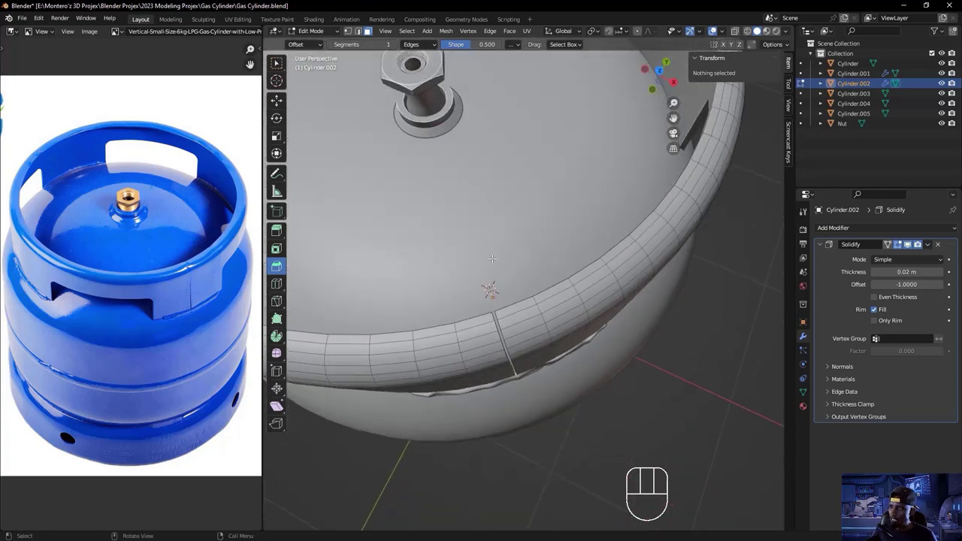
click(358, 33)
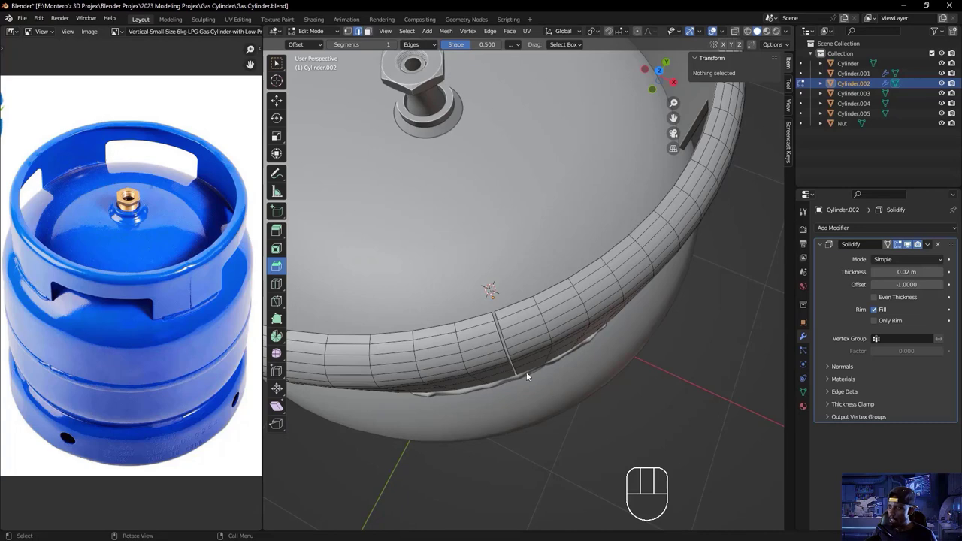
click(493, 318)
middle_drag(493, 318, 504, 286)
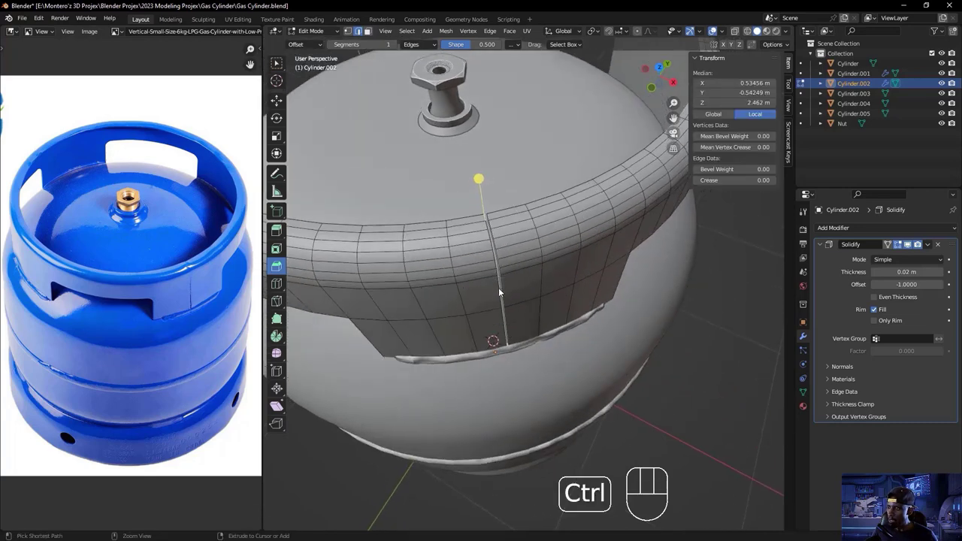
ctrl+click(499, 287)
mouse_move(502, 295)
middle_down()
mouse_move(516, 310)
mouse_move(511, 297)
middle_up()
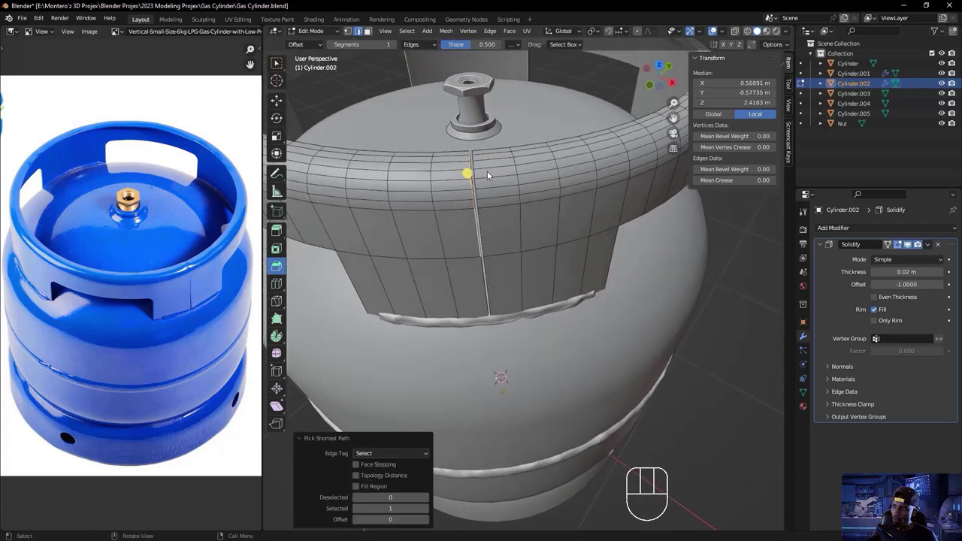
key(g)
key(shift)
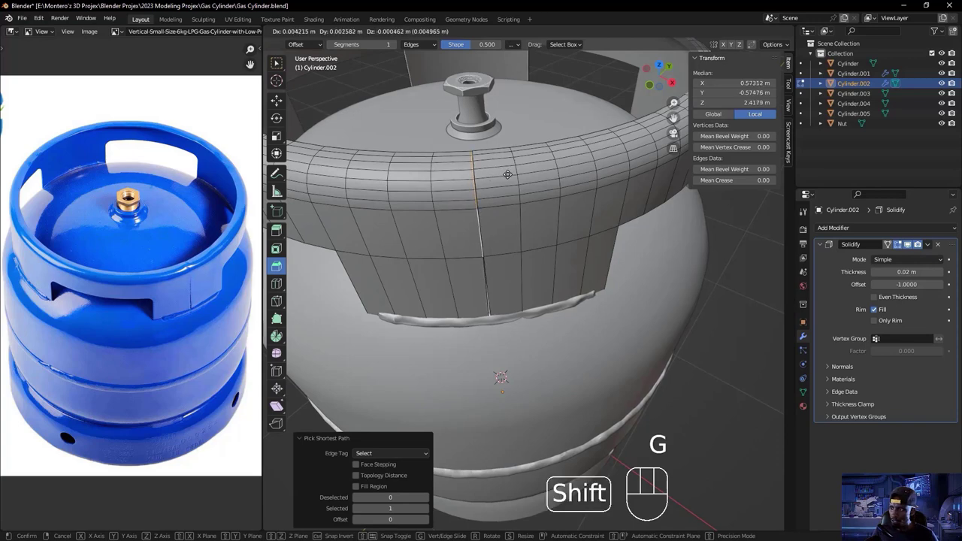
click(511, 175)
middle_drag(521, 272, 520, 232)
- Finish editing the collar, save the file and show the collar's material settings
key(Tab)
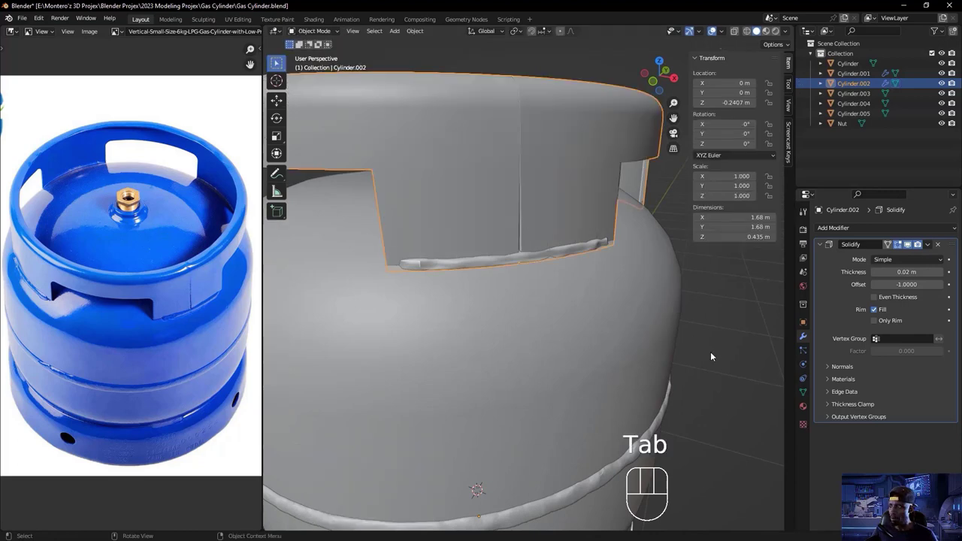
scroll(710, 356, down, 5)
middle_drag(579, 315, 669, 325)
click(640, 319)
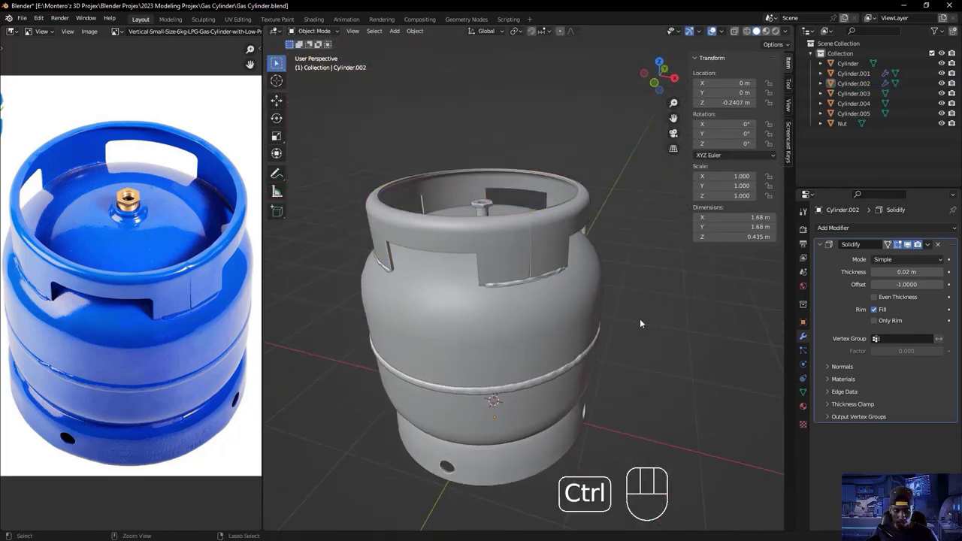
key(ctrl+s)
shift+middle_drag(630, 357, 633, 321)
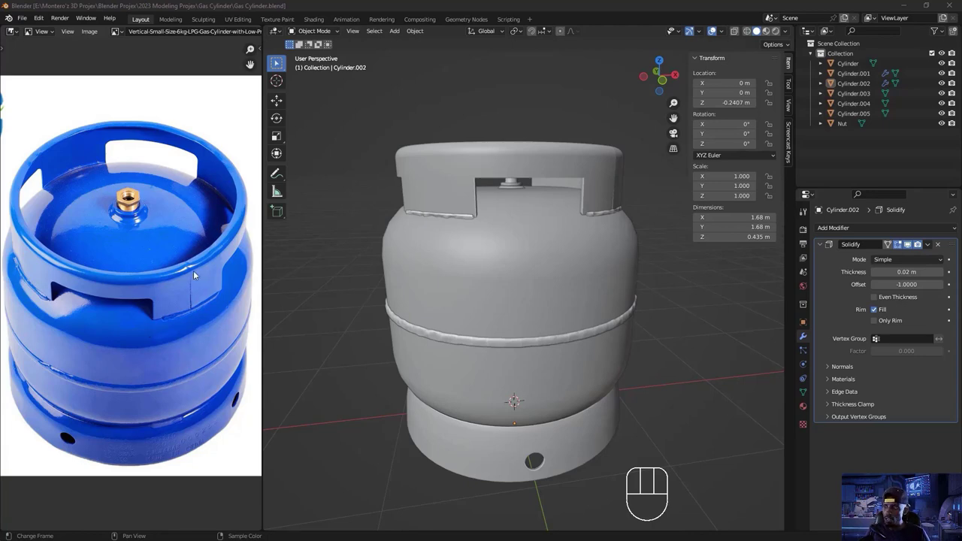
click(802, 406)
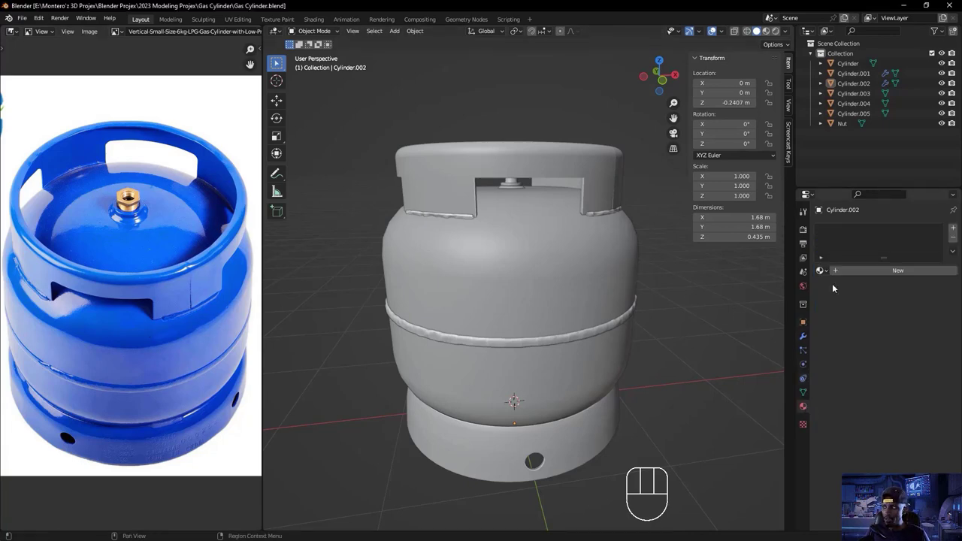
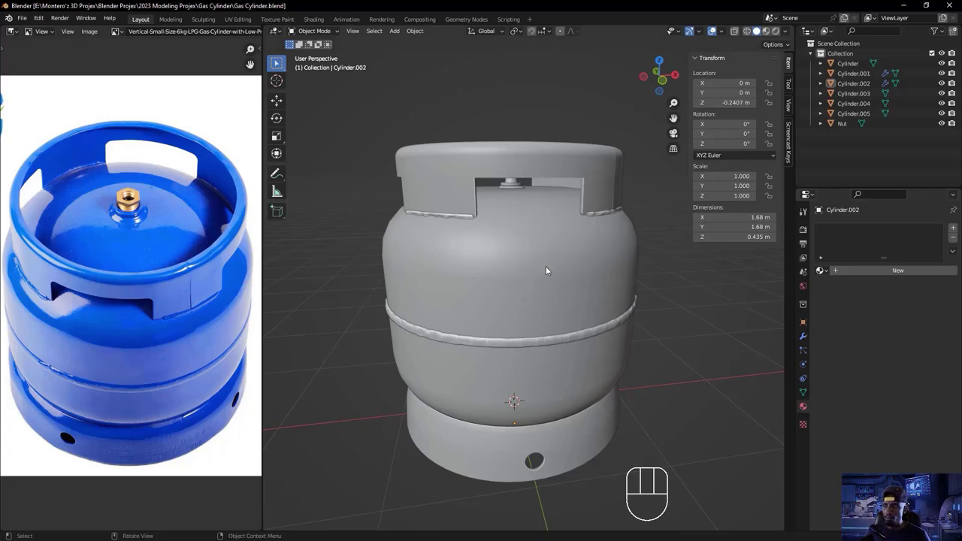
- Switch to the web browser, search Google for Blenderkit and look through the home page of the BlenderKit website
key(alt+Tab)
key(alt+Tab)
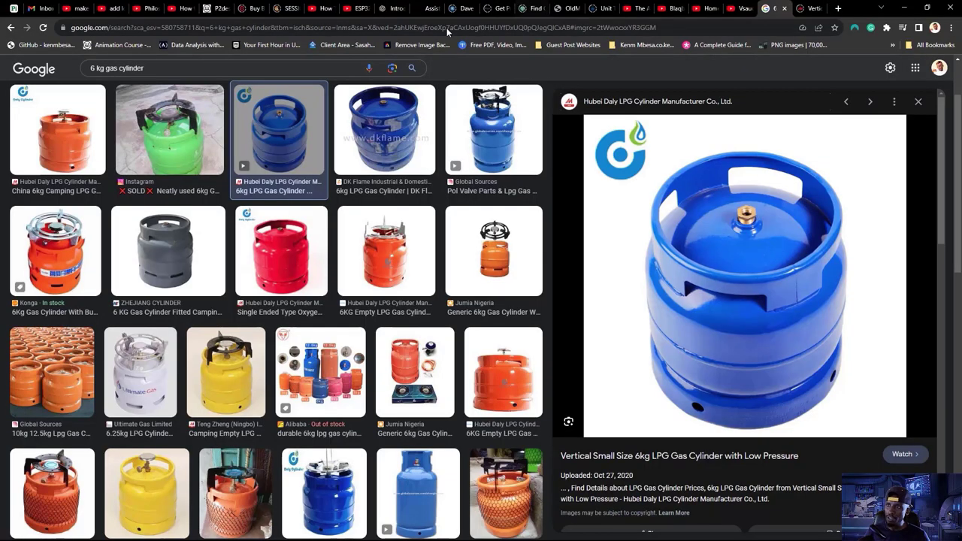
click(324, 30)
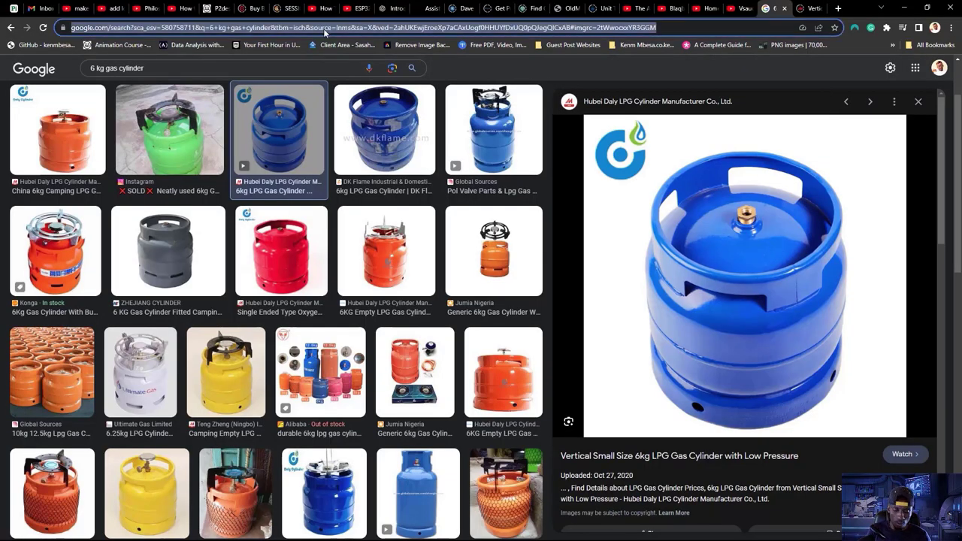
text(Blenderkit)
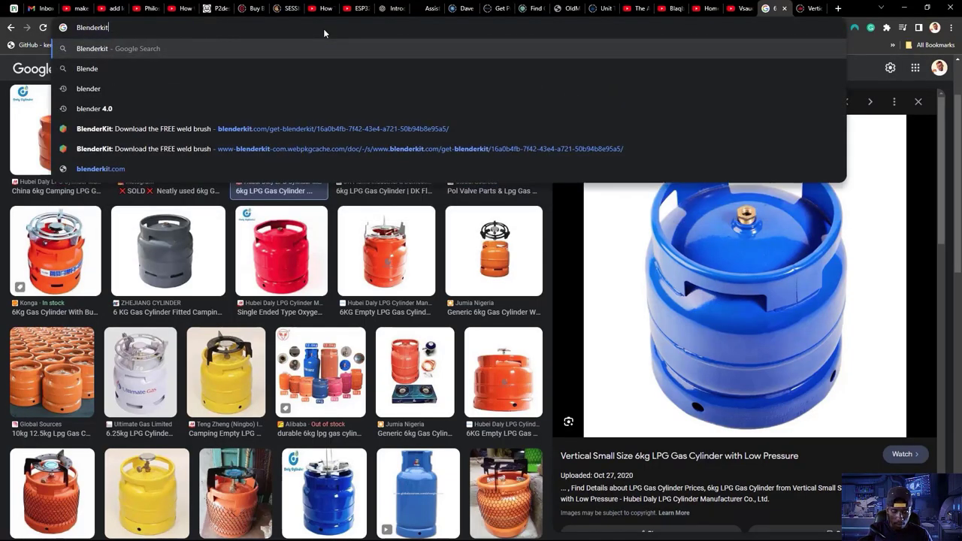
key(Return)
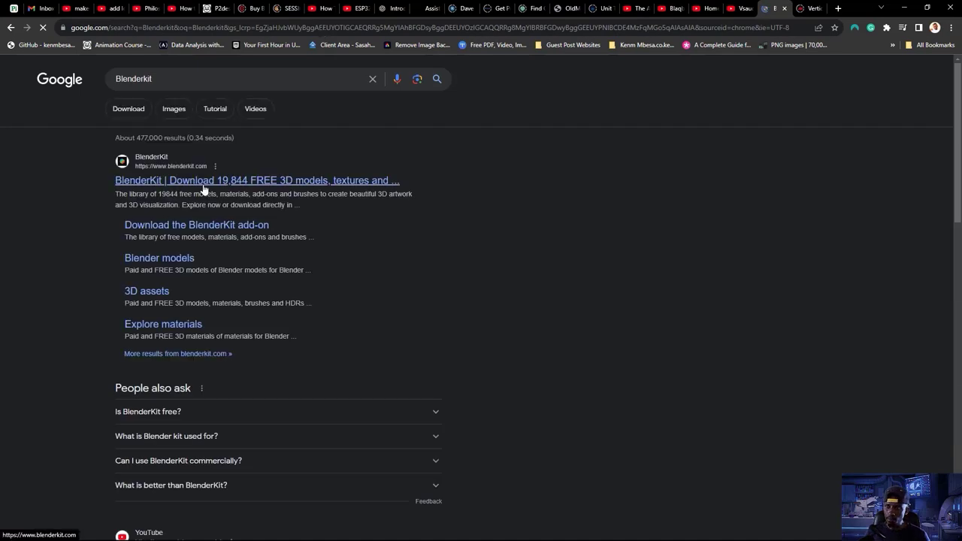
click(204, 186)
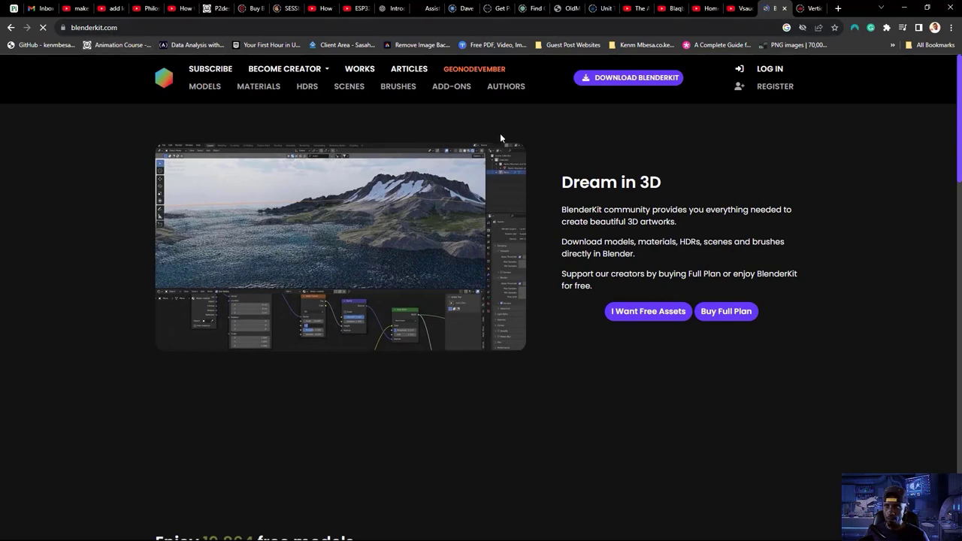
scroll(596, 338, down, 2)
scroll(600, 370, down, 3)
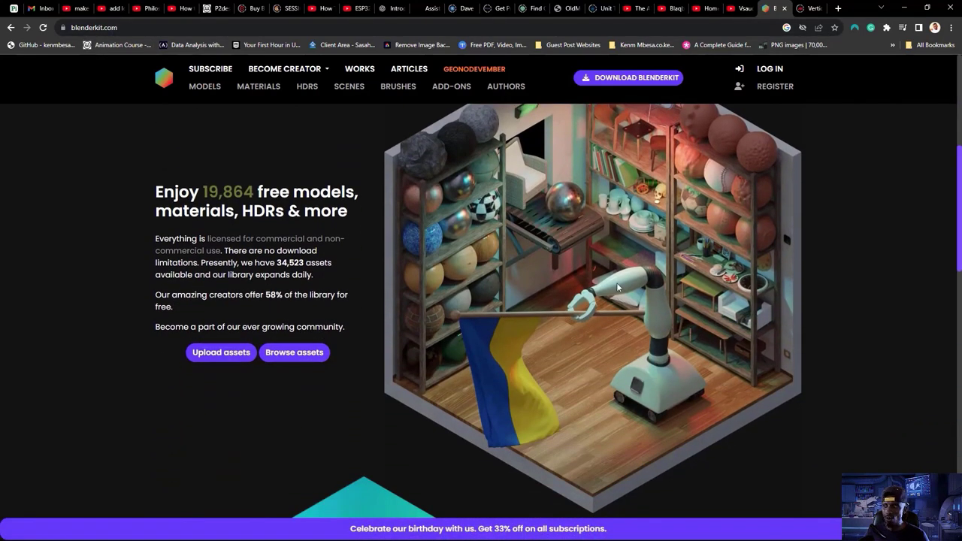
scroll(581, 284, down, 5)
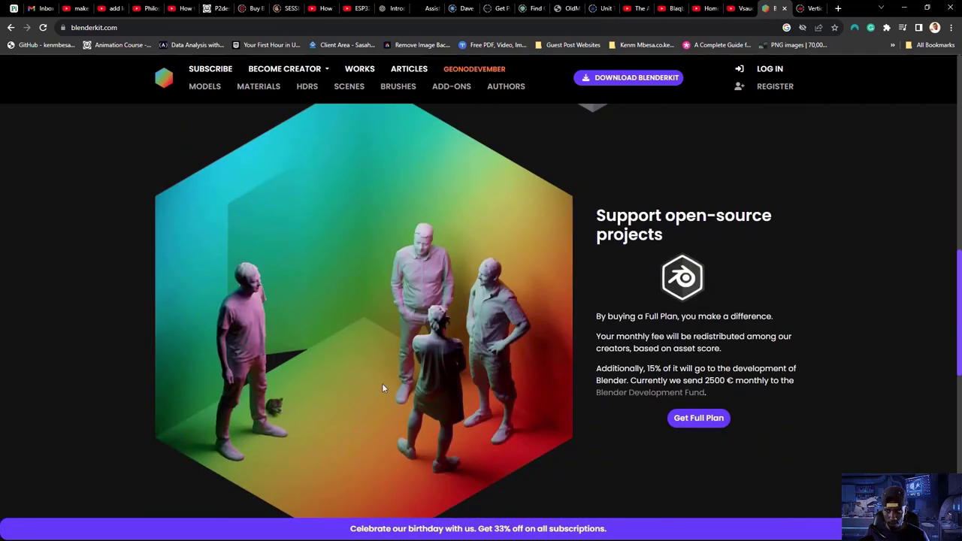
scroll(402, 317, down, 2)
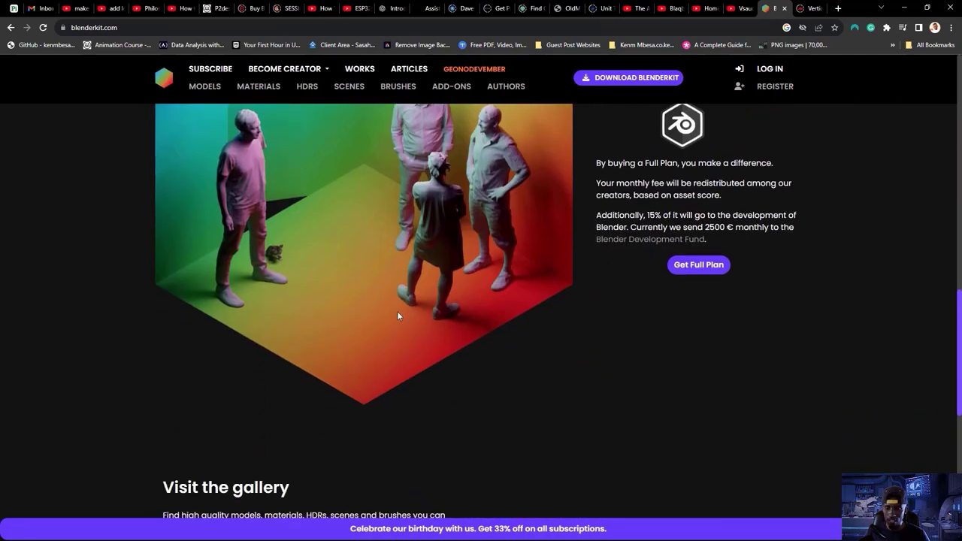
- Look through the rest of the BlenderKit home page down to the gallery and return to its beginning
scroll(397, 311, down, 4)
scroll(509, 360, down, 3)
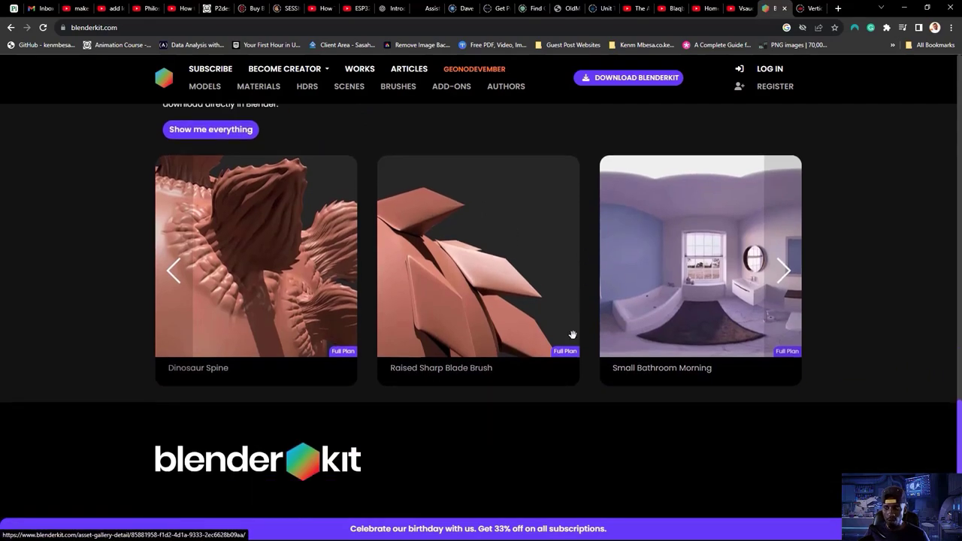
scroll(503, 311, up, 12)
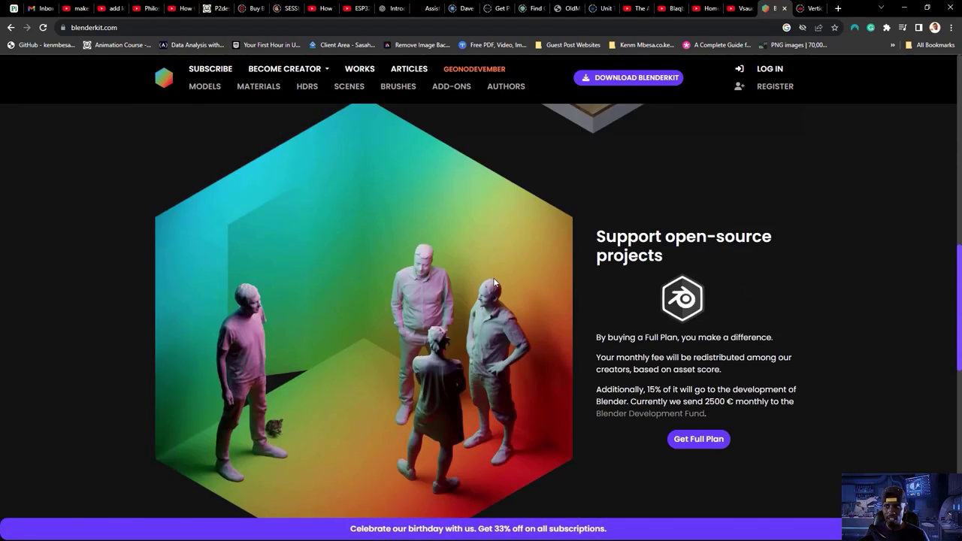
scroll(484, 283, up, 5)
scroll(478, 283, down, 2)
scroll(478, 284, up, 2)
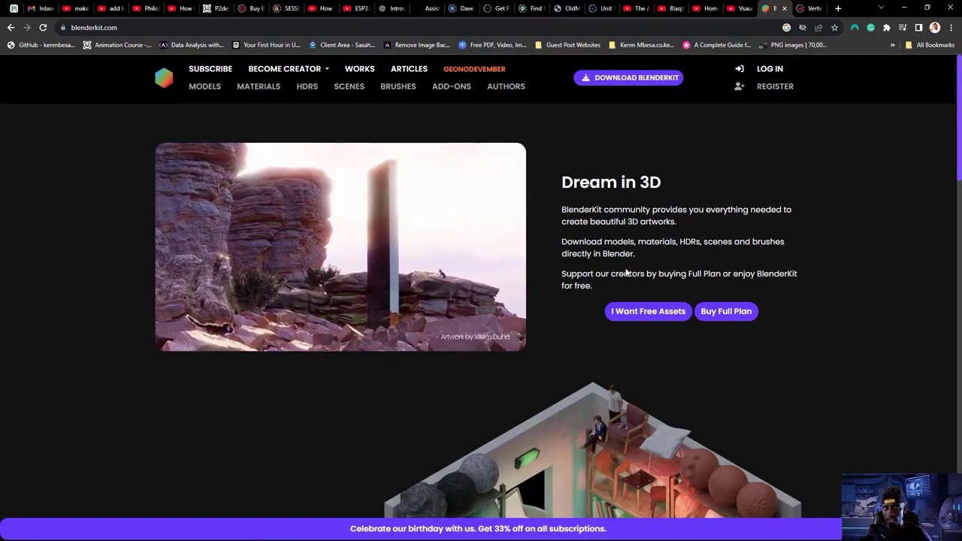
key(alt+Tab)
key(alt+Tab)
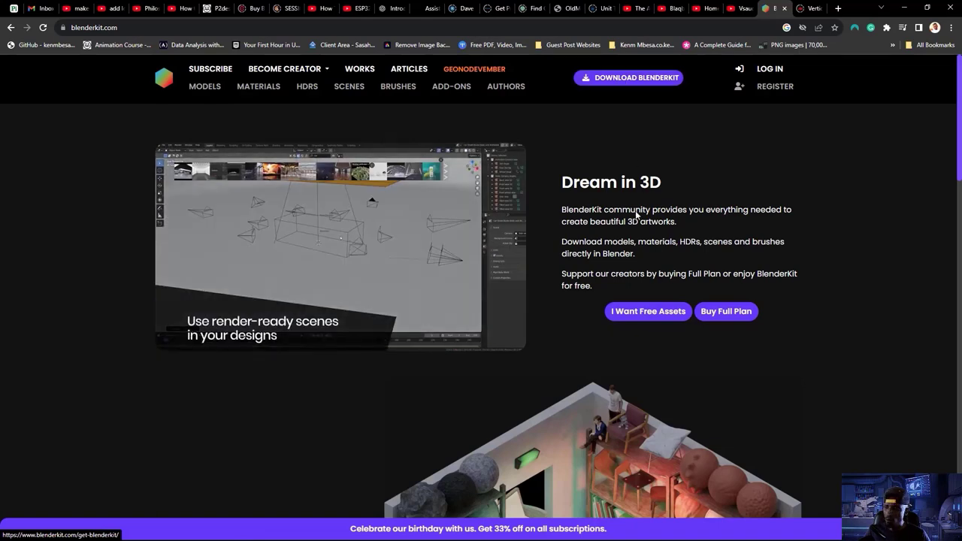
- Switch to Blender and open the add-on preferences
key(alt+Tab)
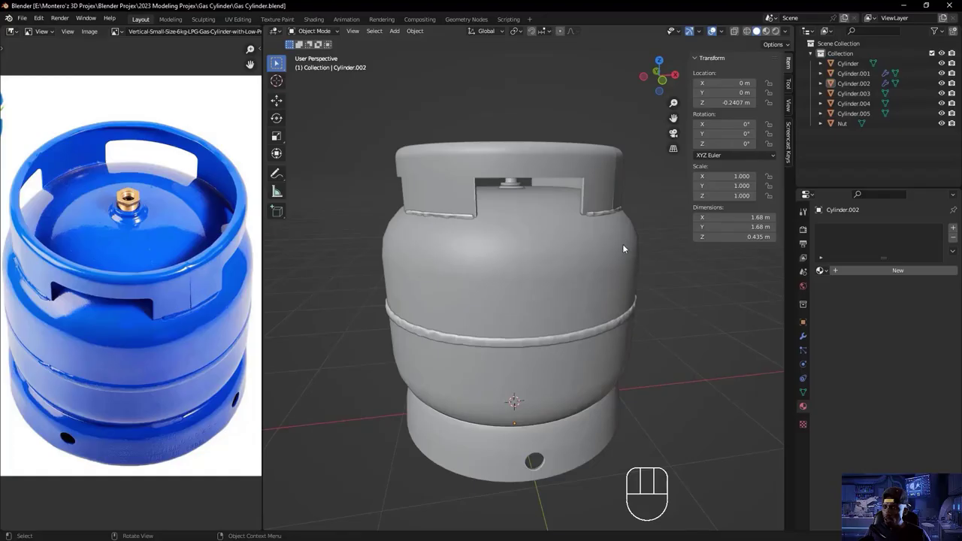
click(39, 18)
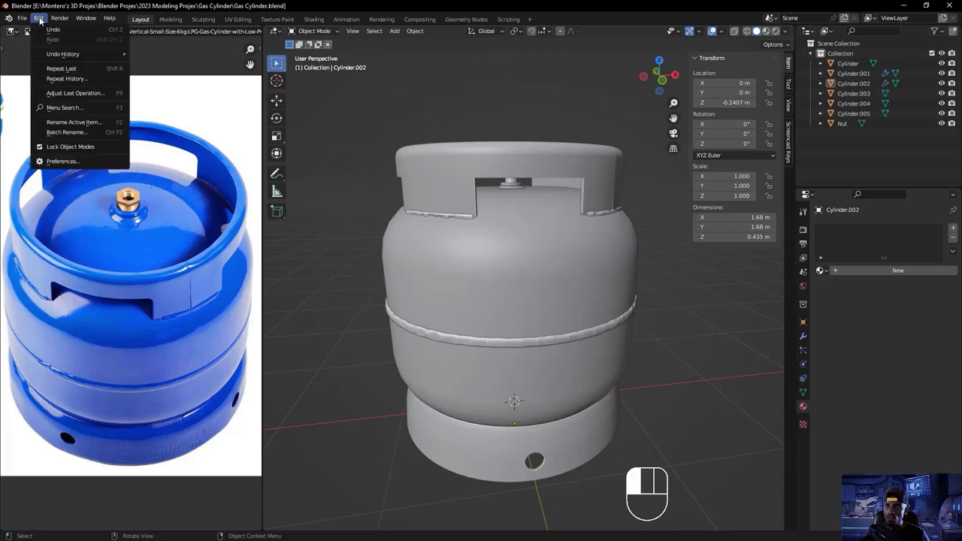
click(57, 161)
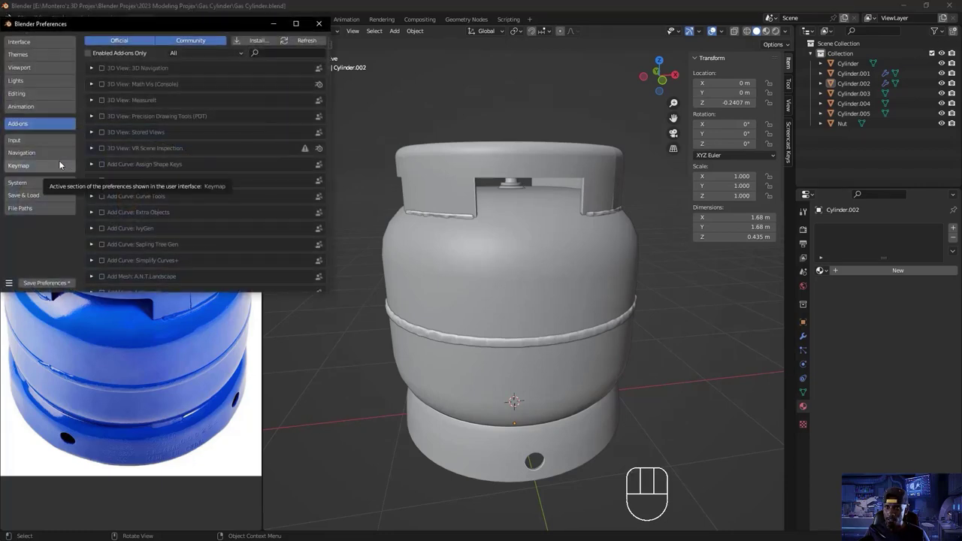
click(258, 40)
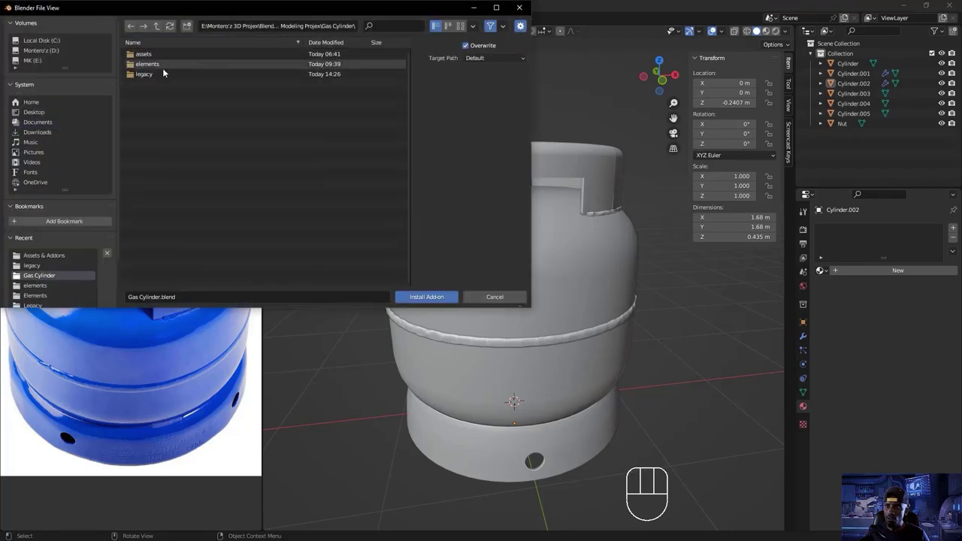
click(38, 256)
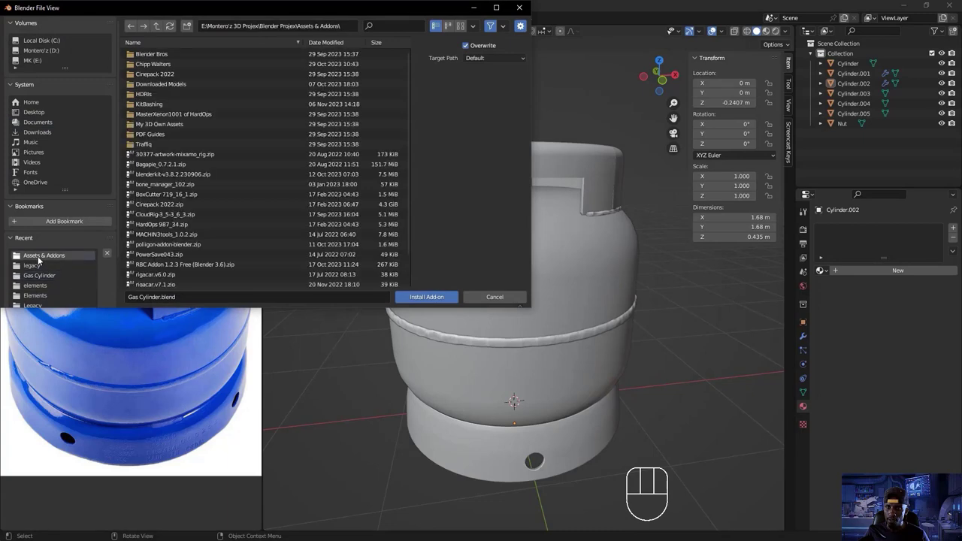
click(163, 175)
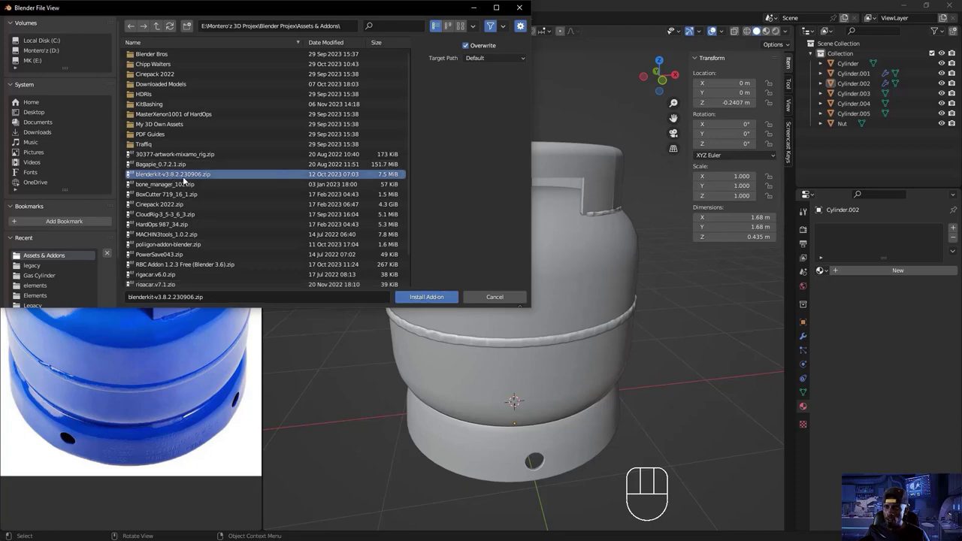
key(alt+Tab)
key(alt+Tab)
key(alt+Tab)
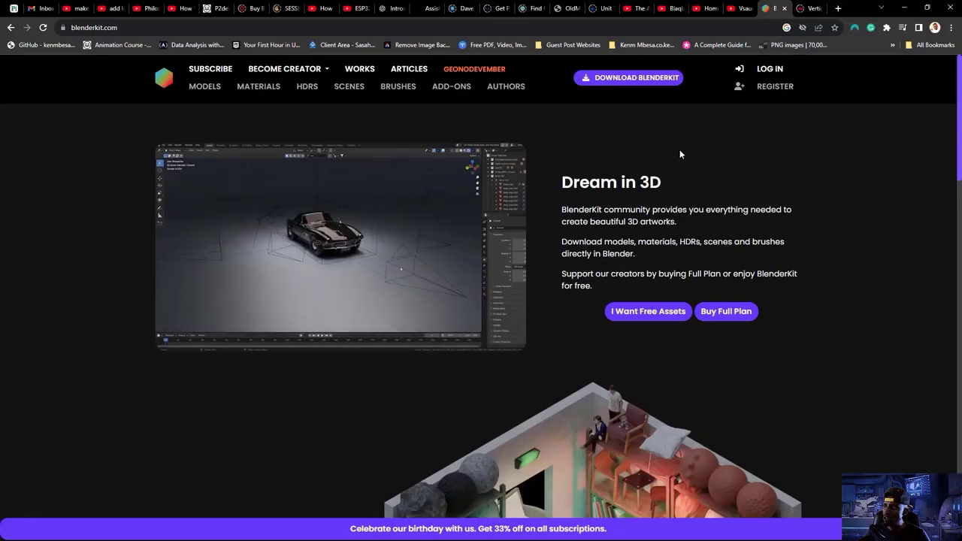
key(alt+Tab)
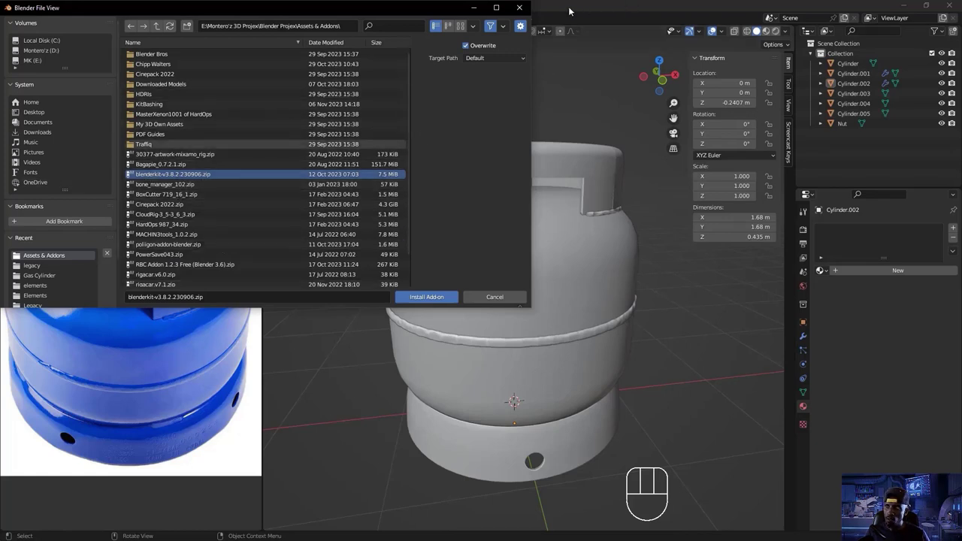
click(519, 8)
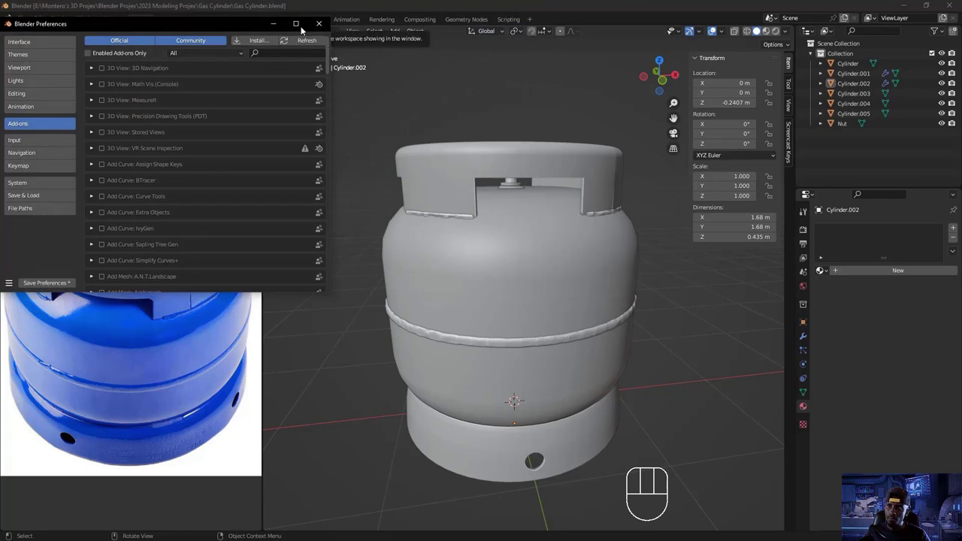
- Move the preferences window aside and install the add-on from blenderkit-v3.8.2.230906.zip in the Assets & Addons folder
drag(227, 19, 395, 78)
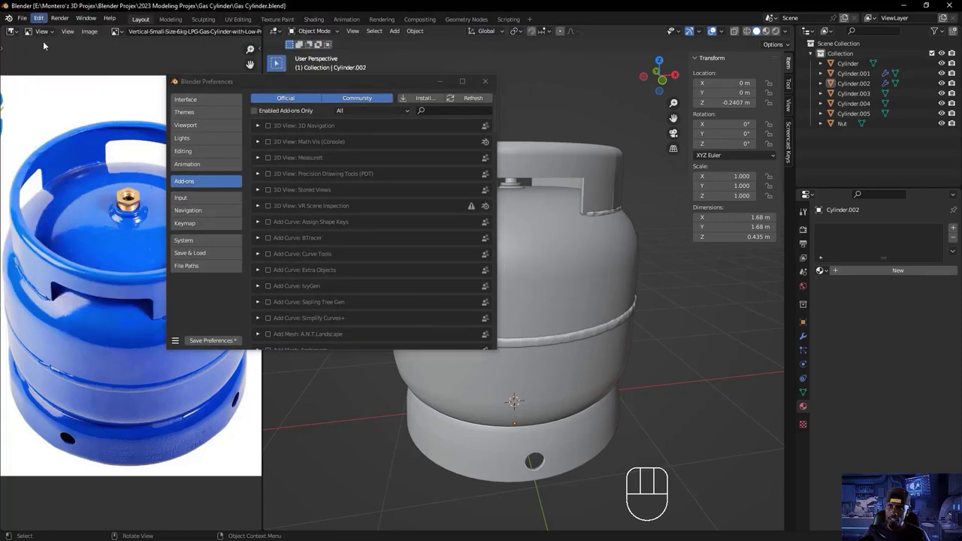
click(421, 98)
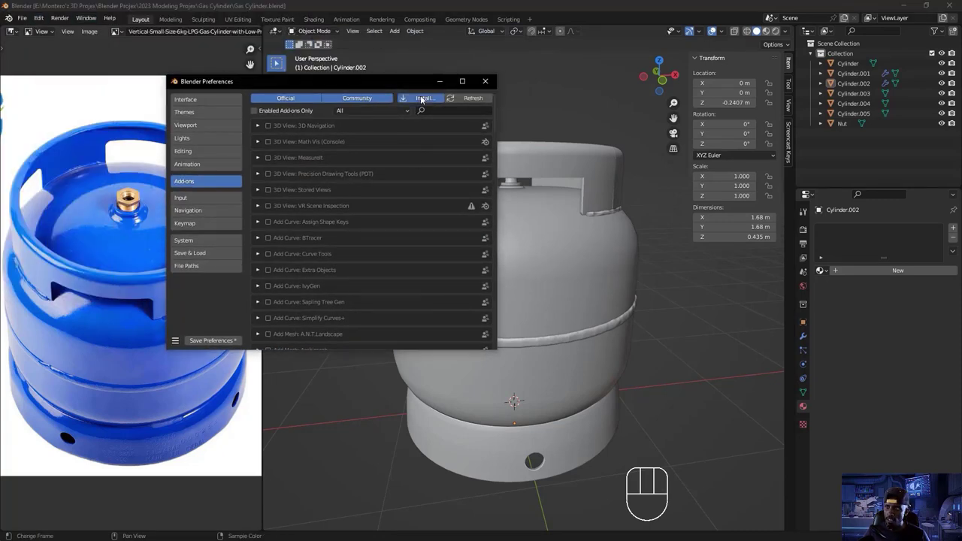
click(110, 313)
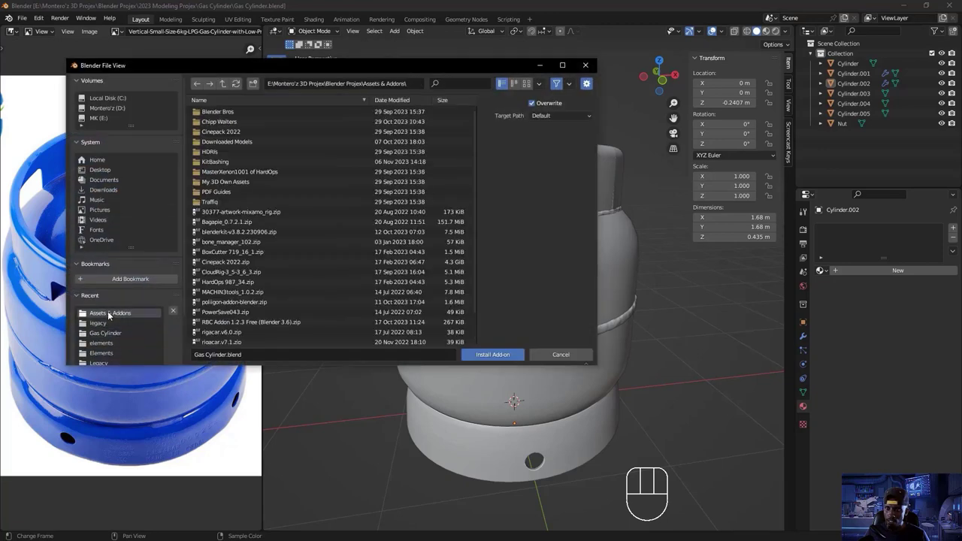
click(444, 231)
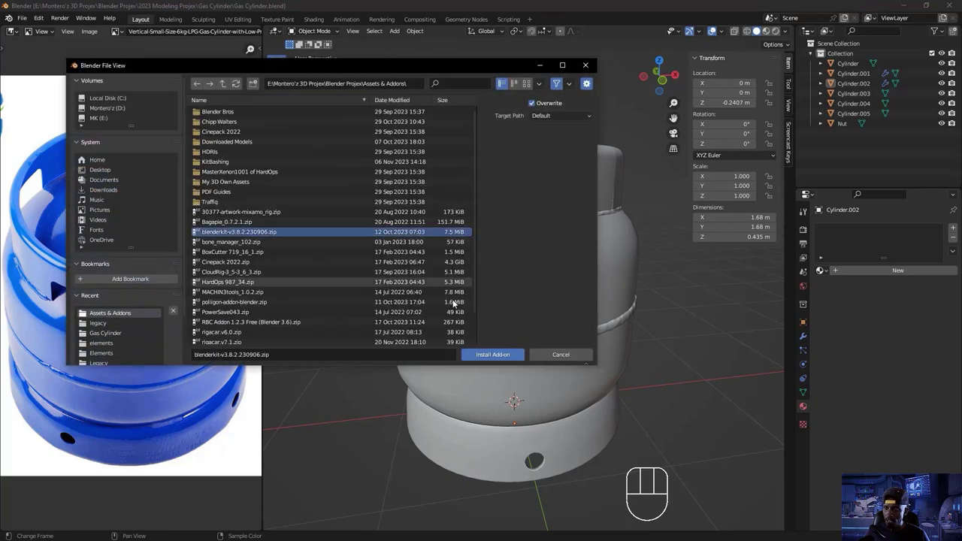
click(504, 354)
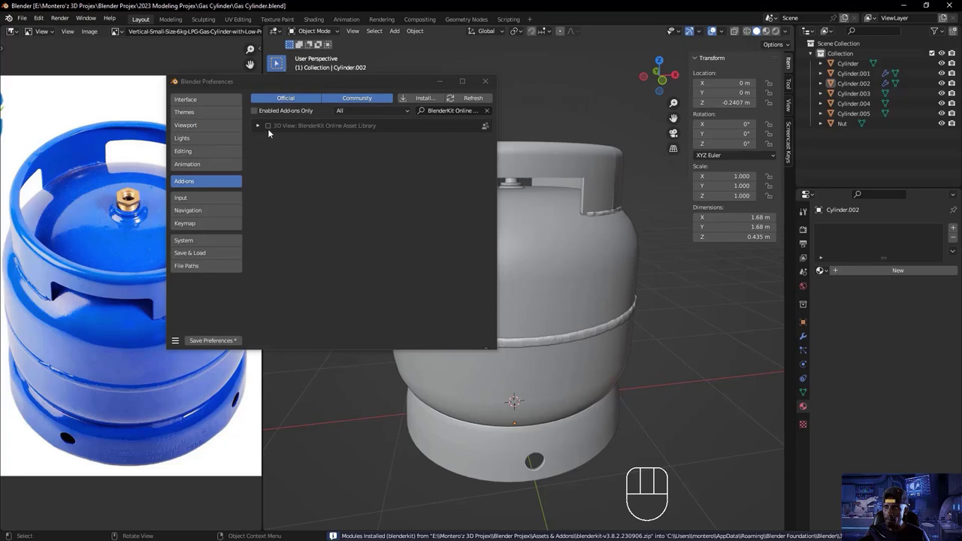
- Enable the BlenderKit Online Asset Library add-on, dismiss its introduction and close the preferences
click(267, 126)
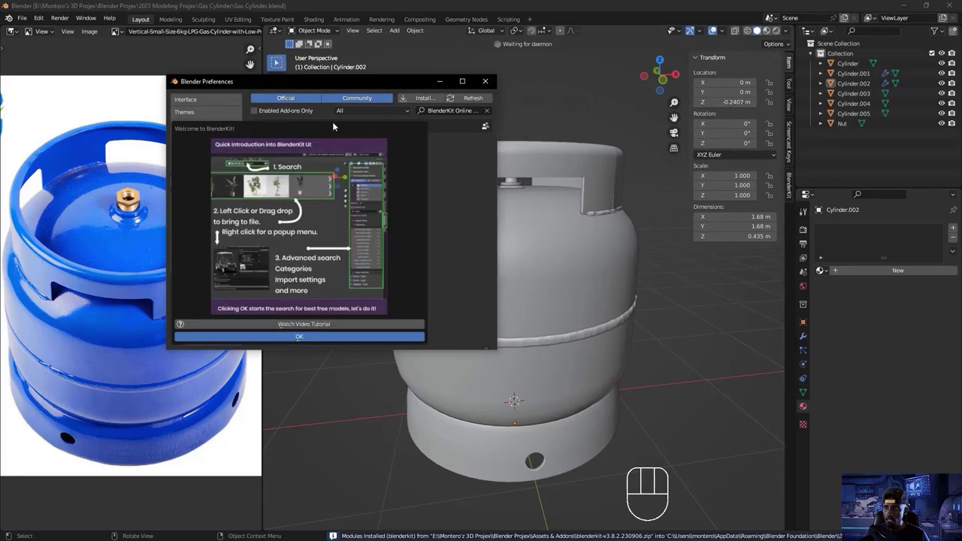
click(285, 336)
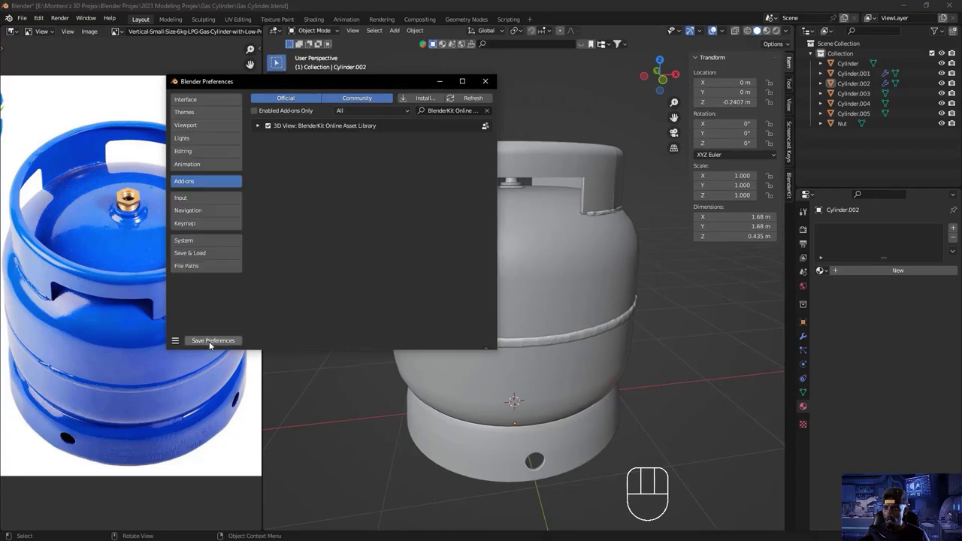
click(485, 82)
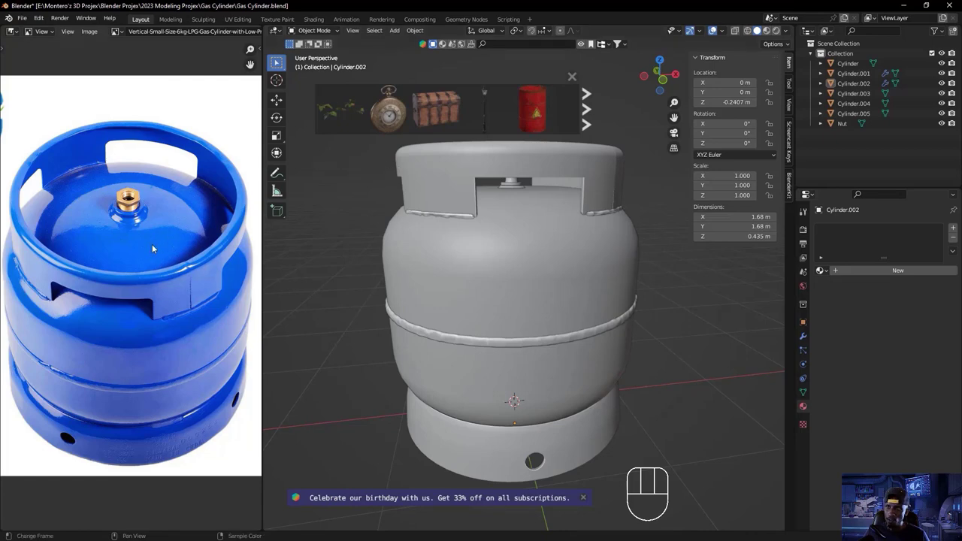
- Join the reference image area into the 3D viewport so that only the viewport with the gas cylinder remains
right_click(261, 45)
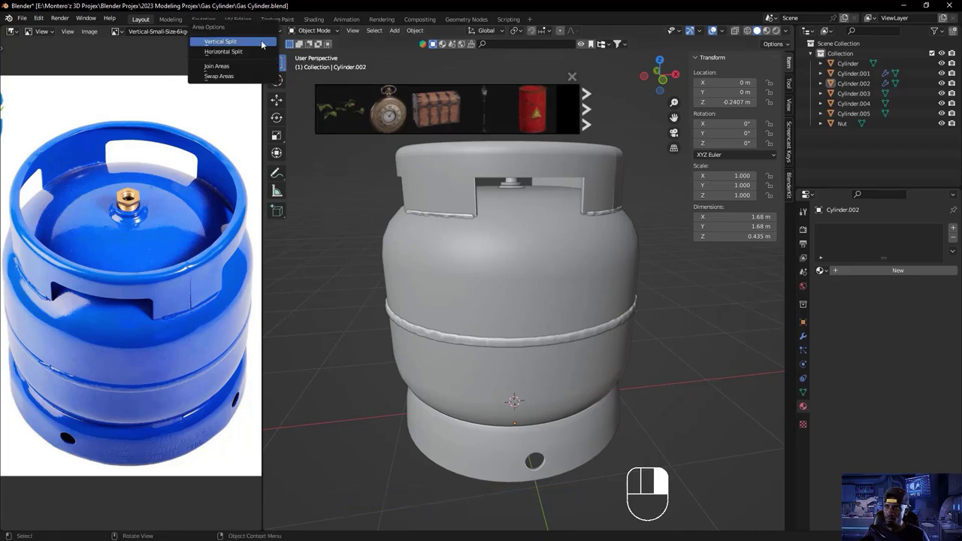
click(216, 65)
click(159, 135)
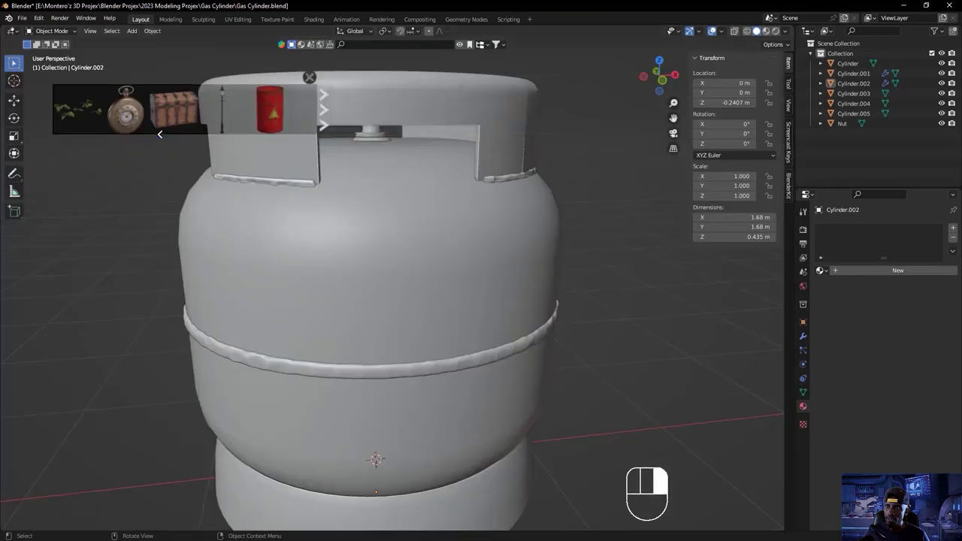
ctrl+middle_drag(435, 240, 433, 304)
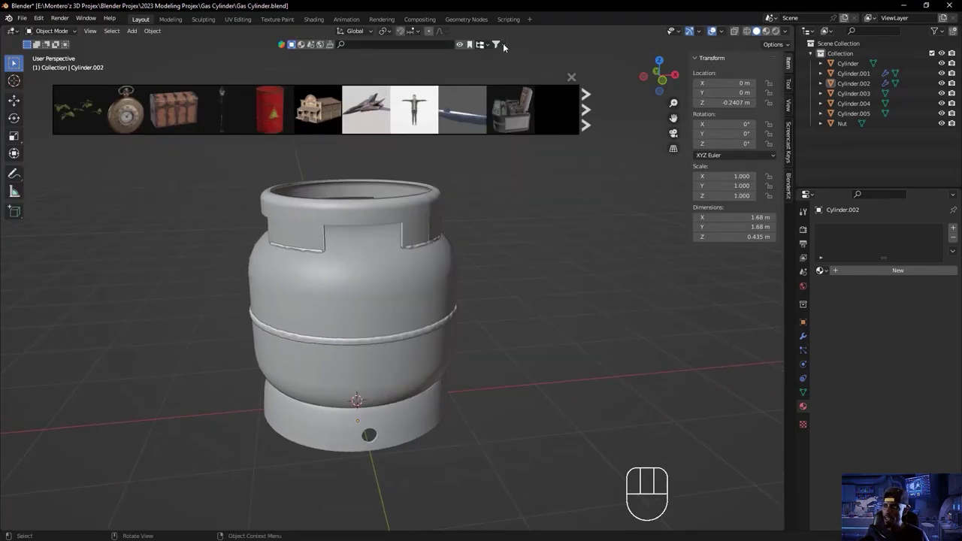
- Toggle the BlenderKit asset bar off and on and preview some of the model assets
click(460, 45)
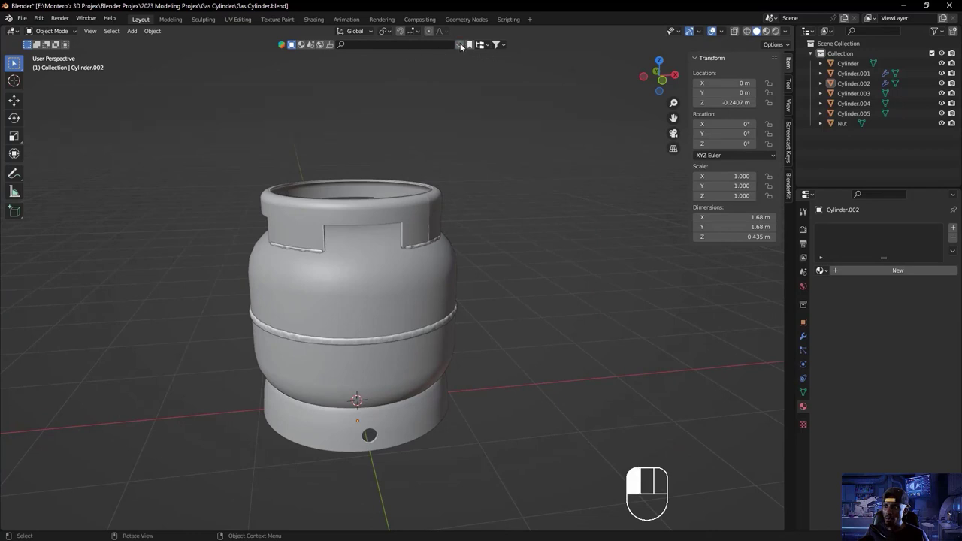
click(460, 45)
click(460, 44)
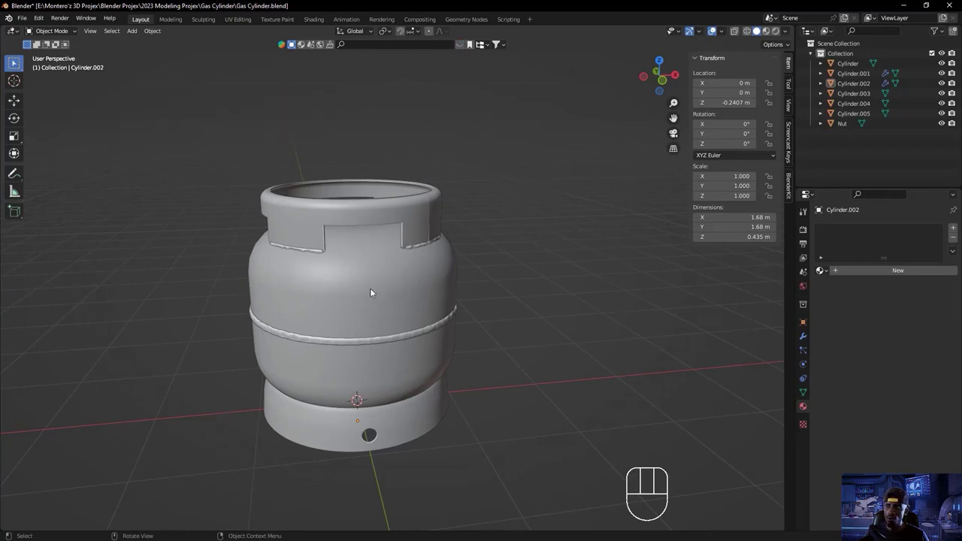
click(460, 44)
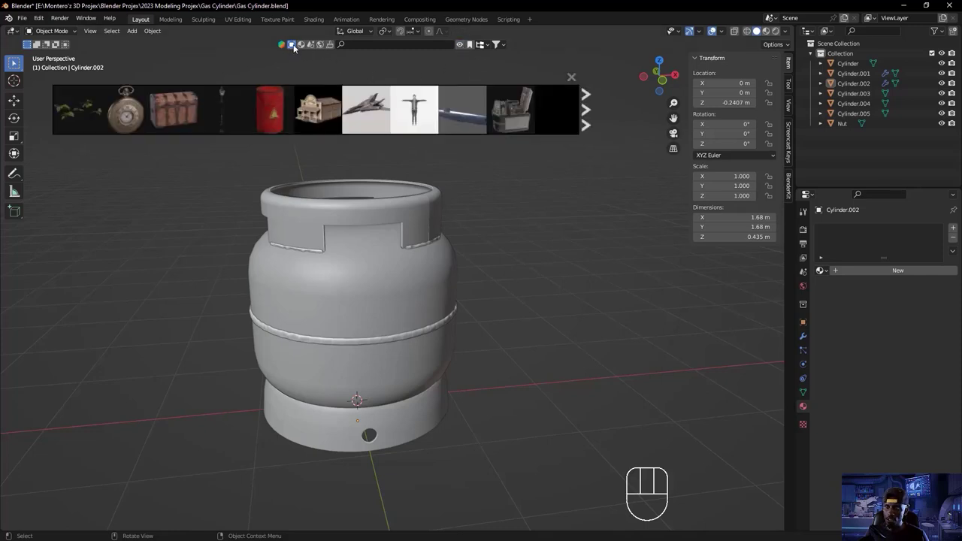
mouse_move(346, 114)
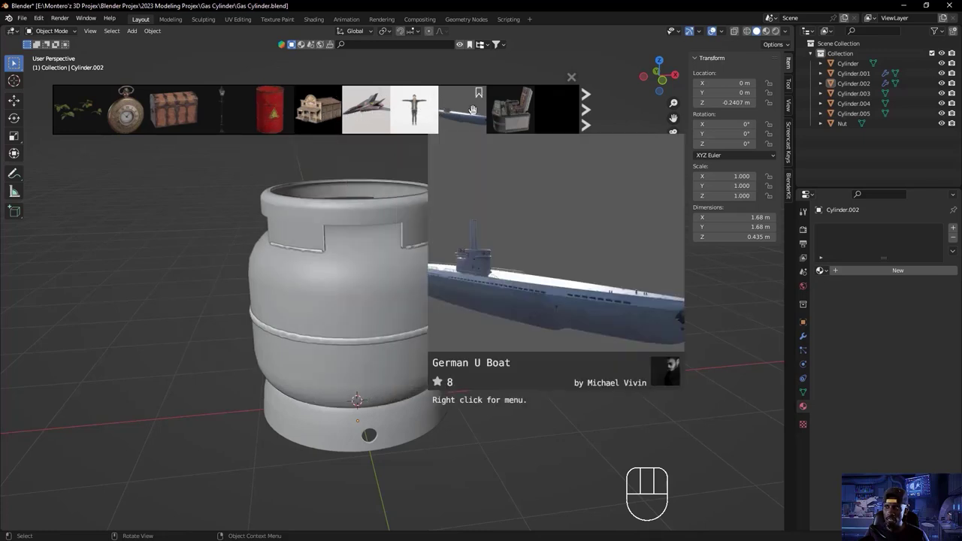
mouse_move(524, 111)
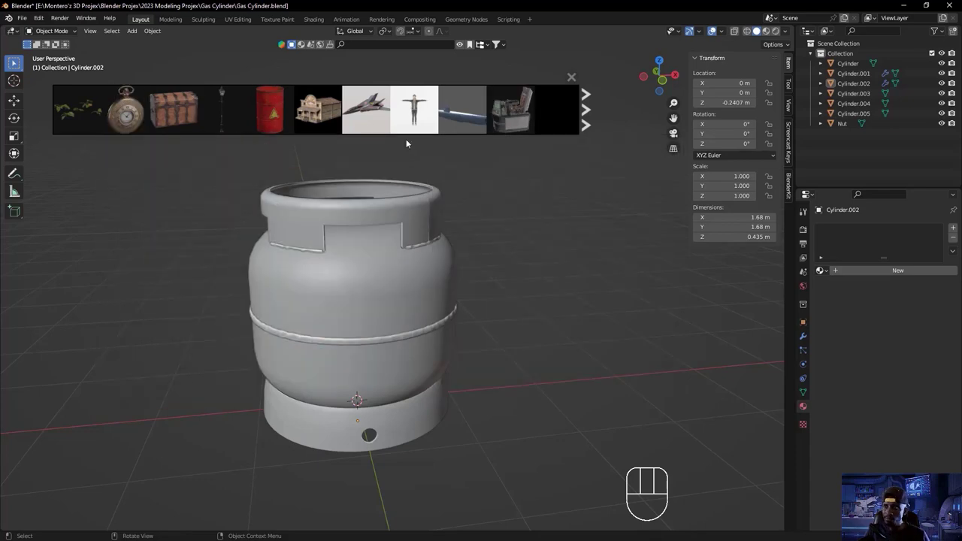
- Switch the BlenderKit asset type to materials and preview several of the listed materials
click(301, 45)
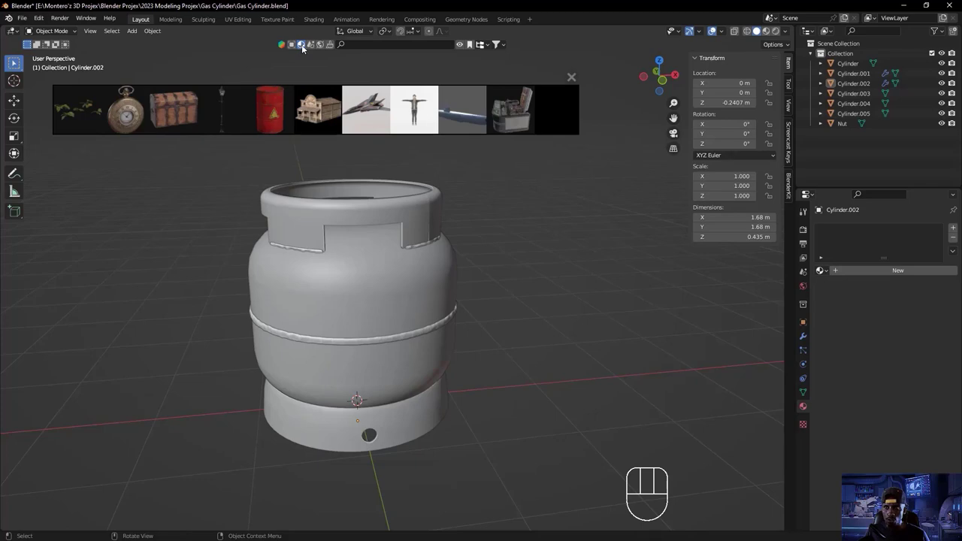
mouse_move(214, 115)
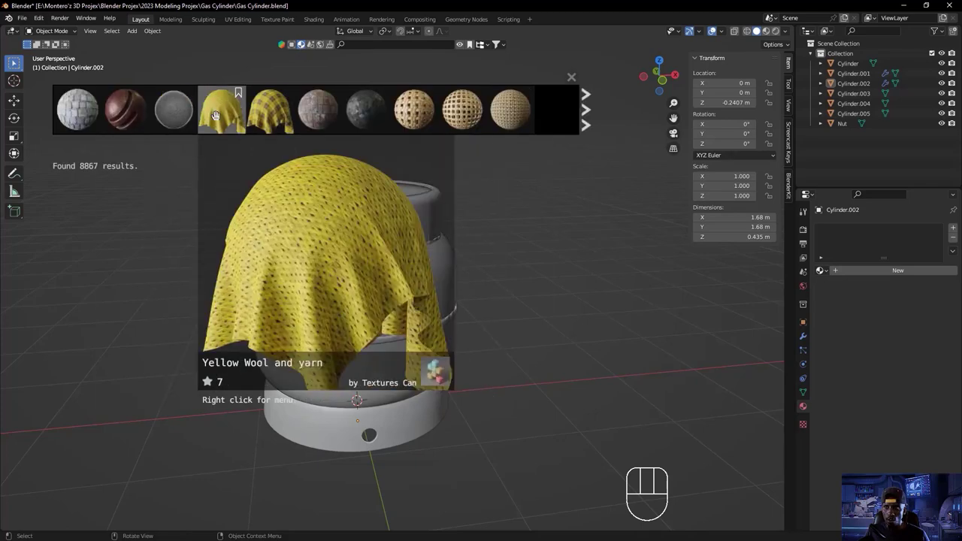
mouse_move(266, 113)
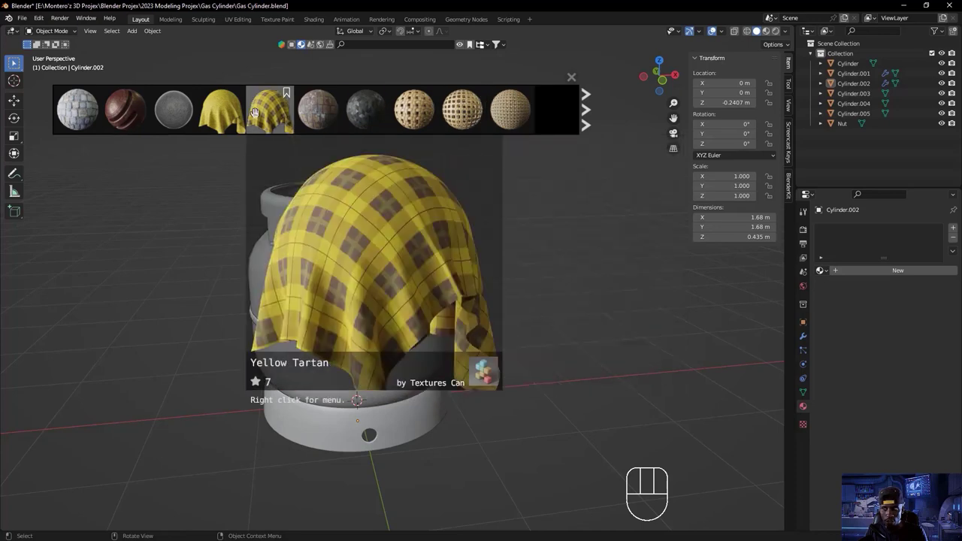
mouse_move(78, 113)
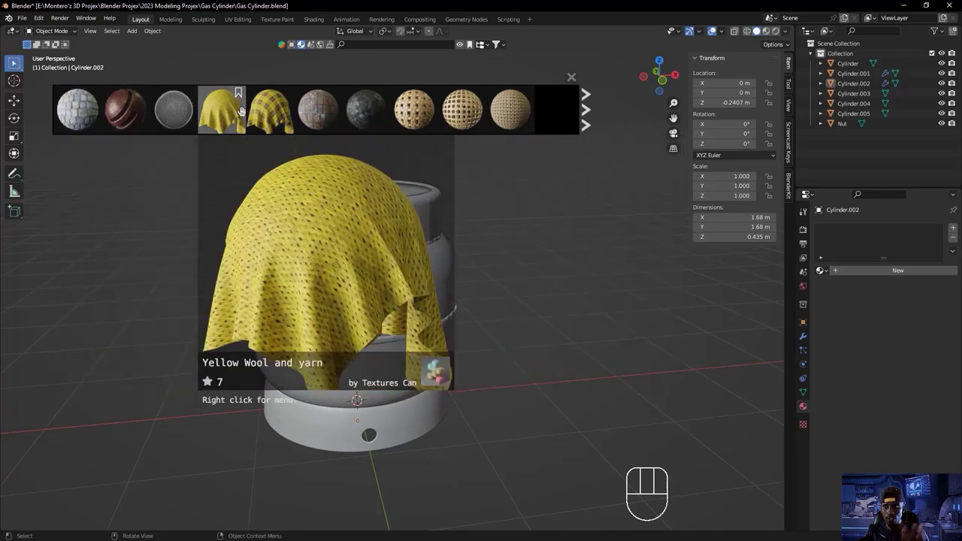
mouse_move(124, 112)
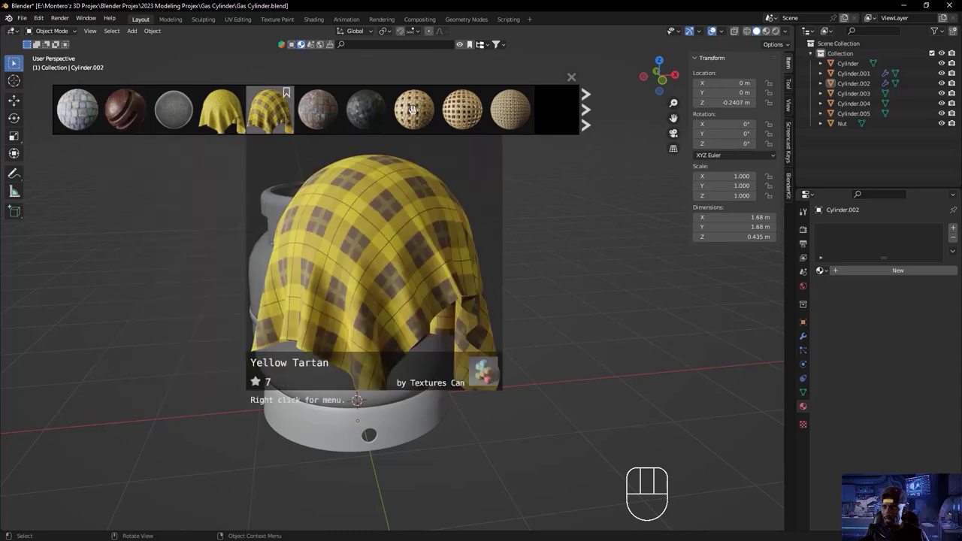
- Search the BlenderKit materials for "red paint" and preview several of the resulting materials
click(356, 43)
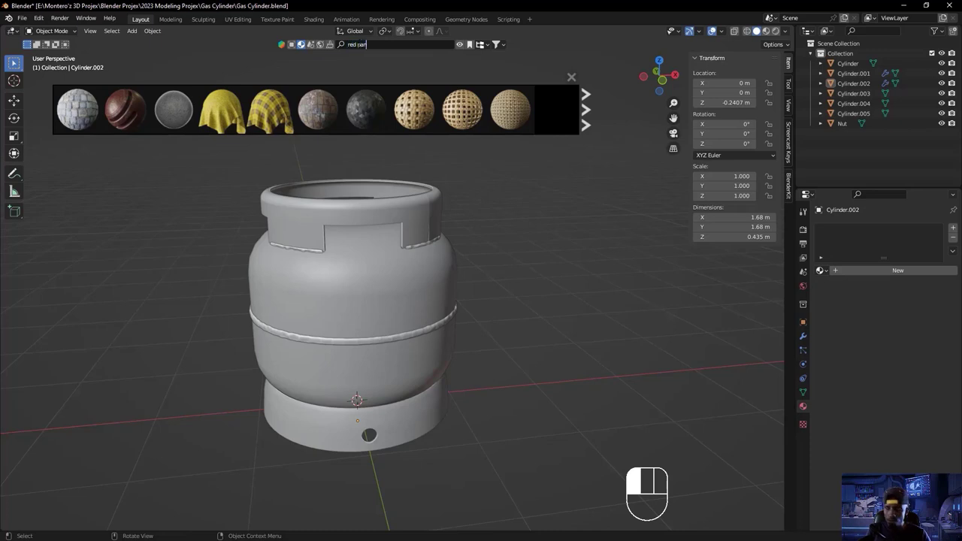
key(Left)
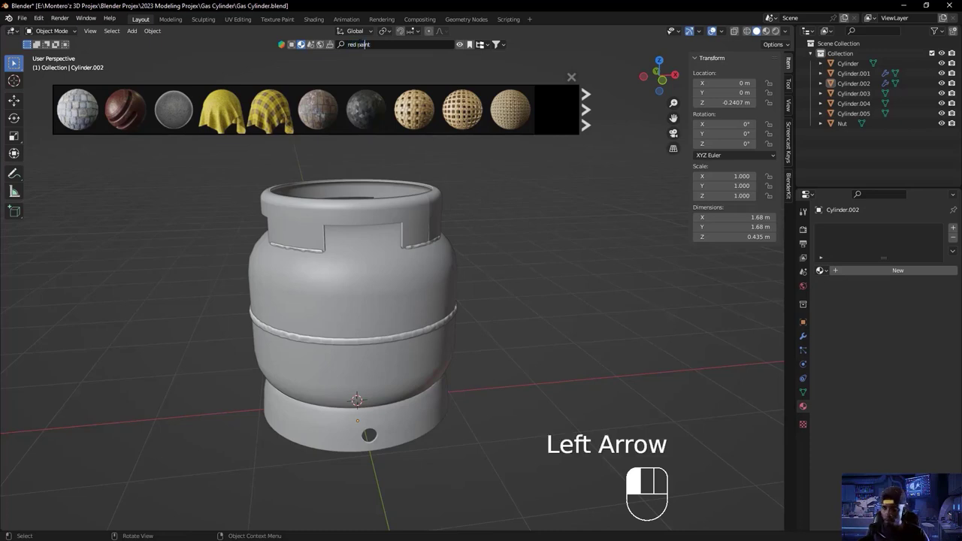
key(Return)
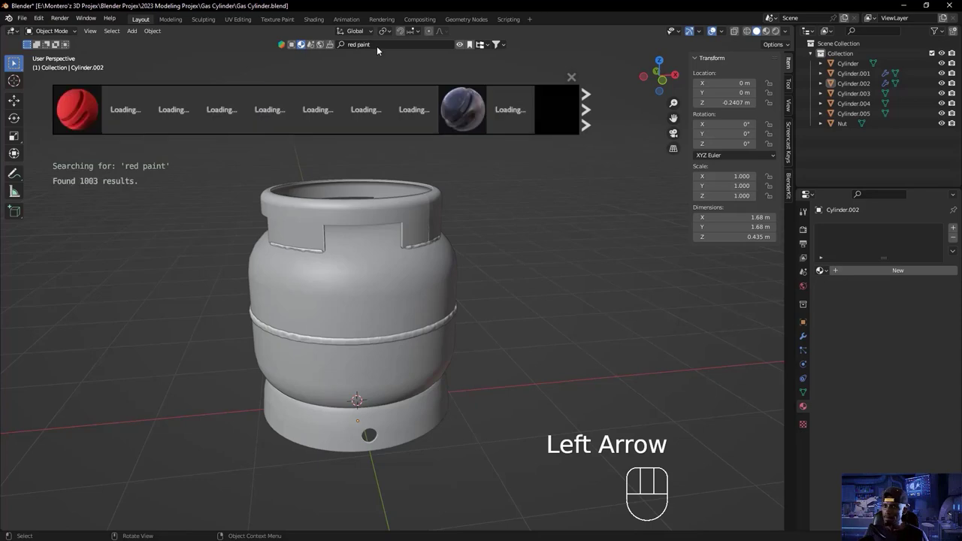
mouse_move(121, 120)
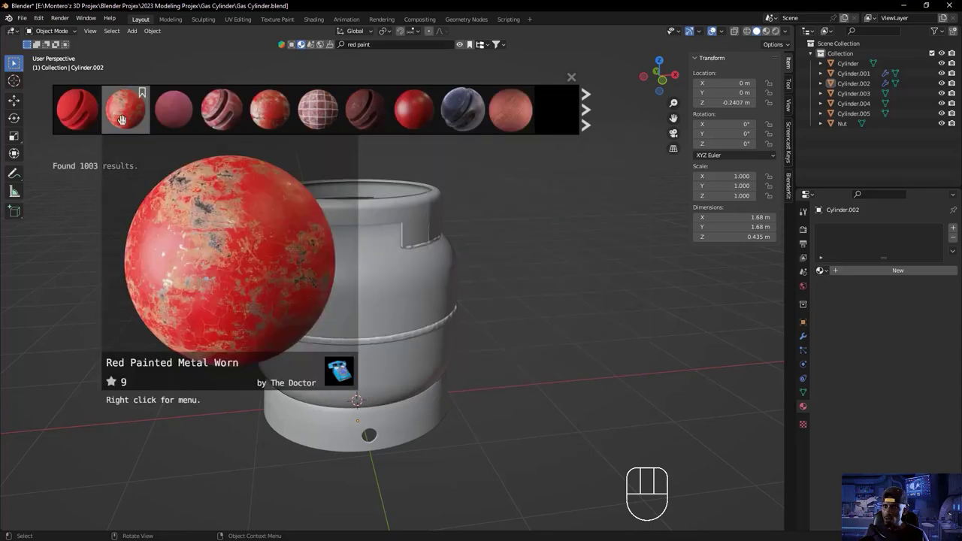
mouse_move(470, 115)
scroll(470, 115, down, 4)
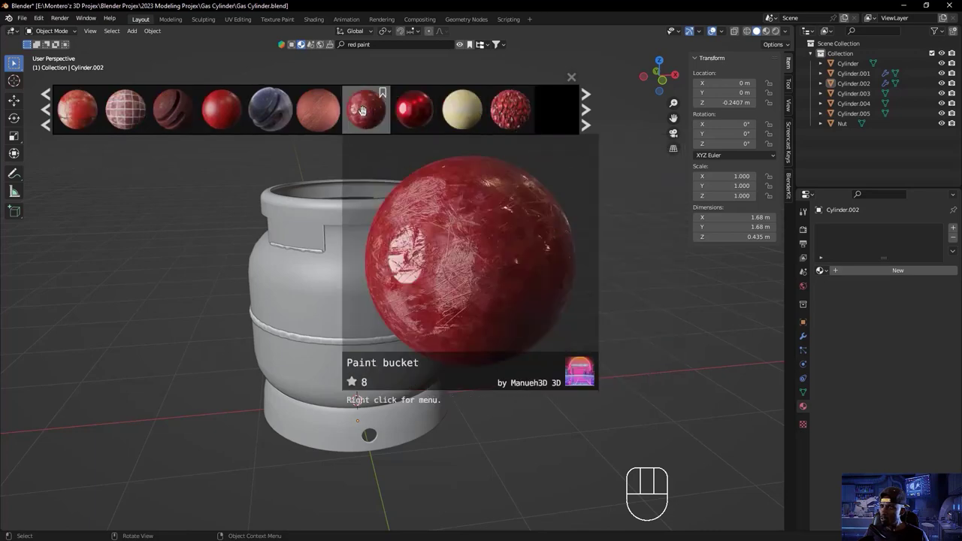
scroll(374, 113, down, 4)
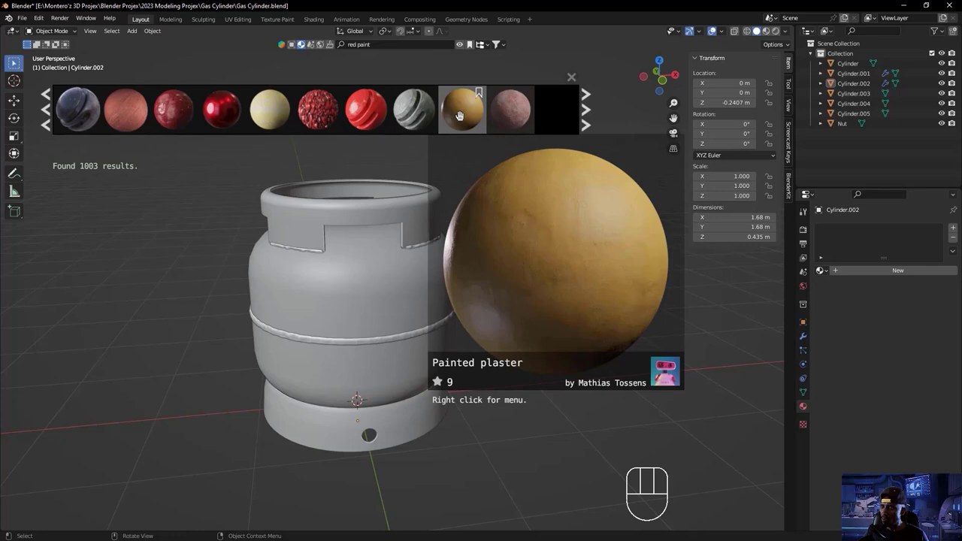
- Apply the Painted plaster material to the main cylinder body and display the viewport in Material Preview shading
click(362, 285)
mouse_move(463, 122)
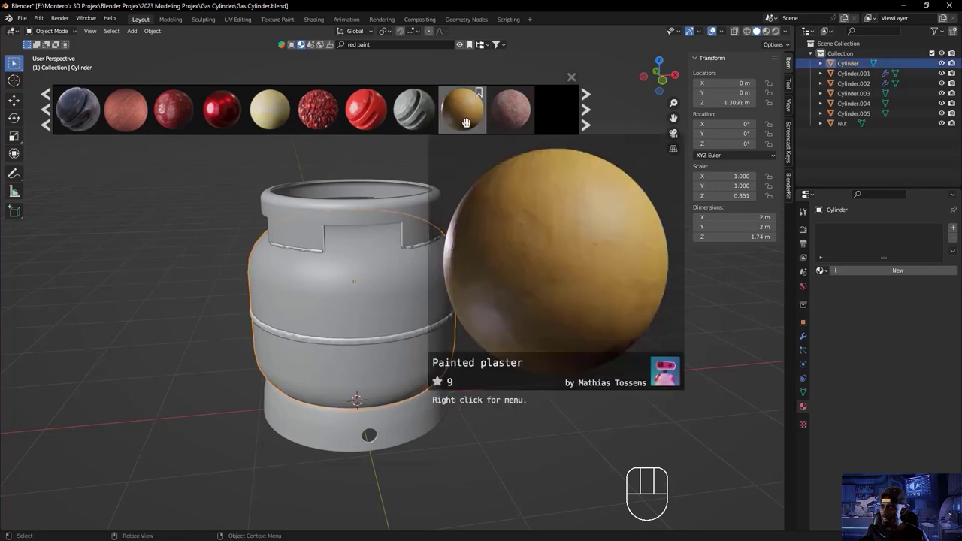
drag(466, 120, 367, 269)
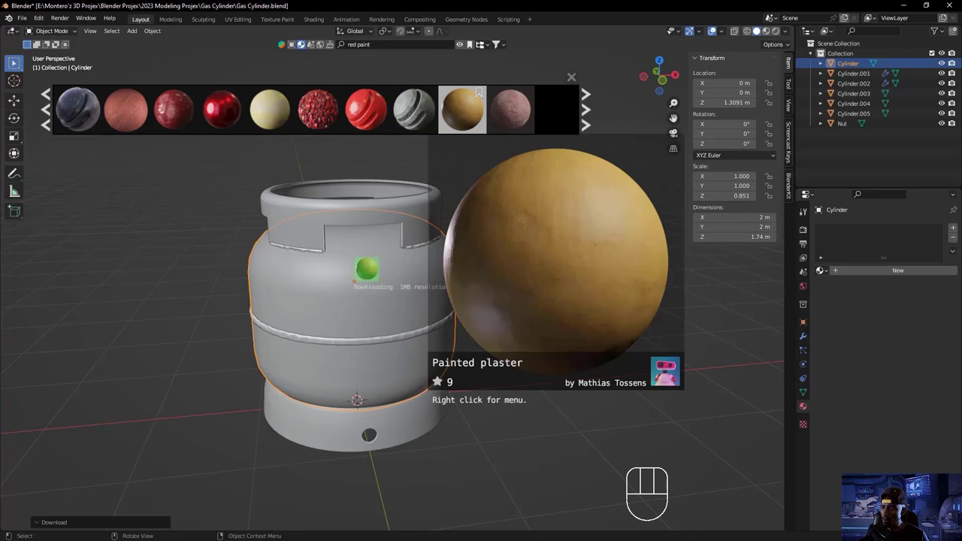
click(766, 32)
click(774, 32)
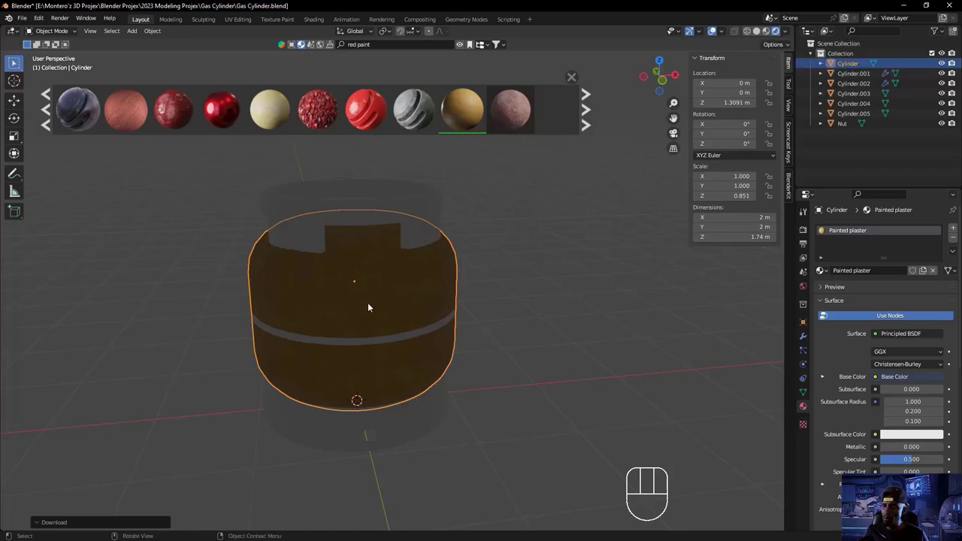
click(766, 32)
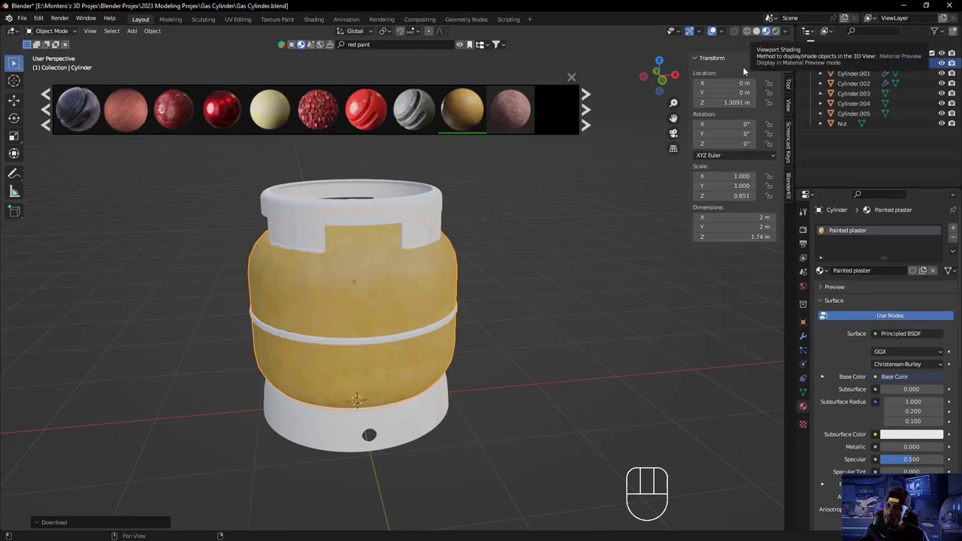
- Apply the Painted plaster material to the upper collar and to the weld bead beneath it
ctrl+middle_drag(397, 360, 423, 353)
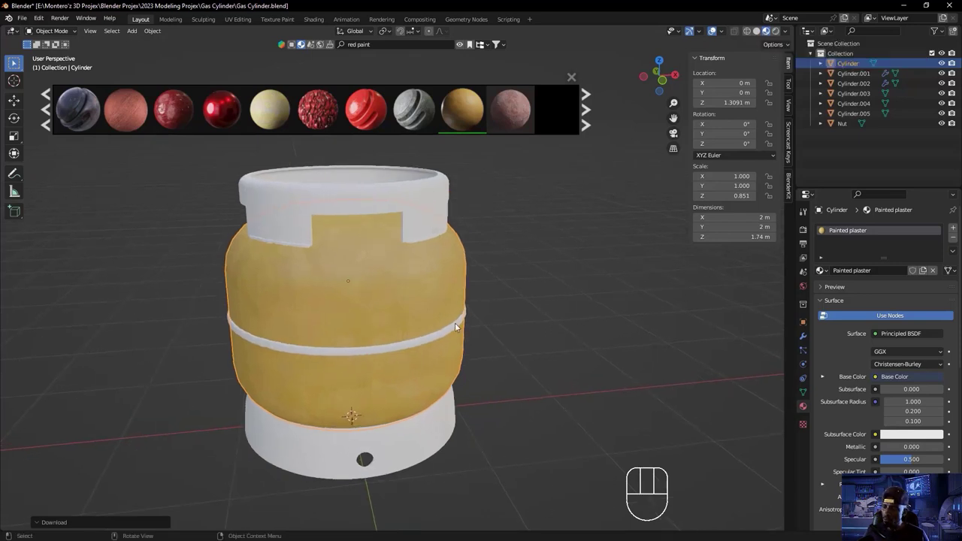
shift+middle_drag(469, 326, 521, 349)
click(351, 248)
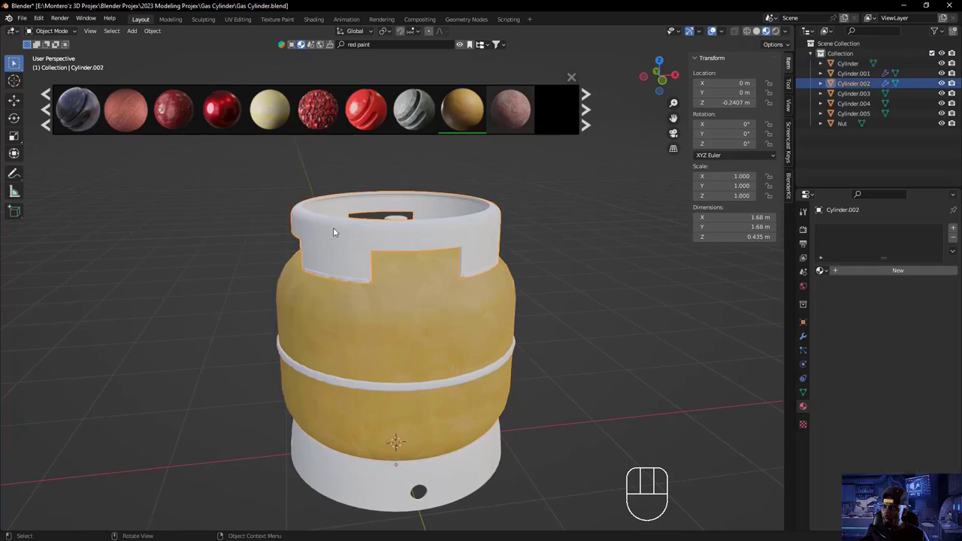
click(462, 108)
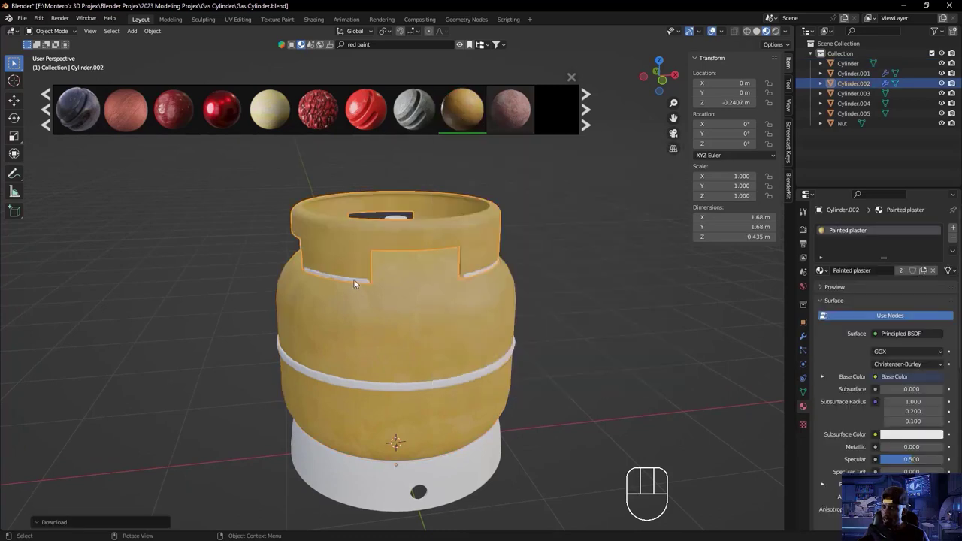
click(354, 279)
click(462, 109)
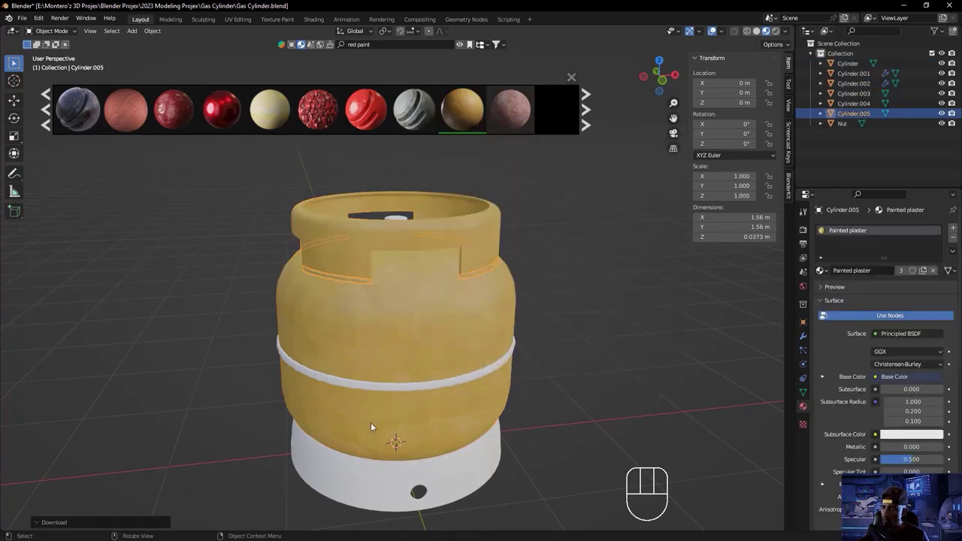
- Apply the Painted plaster material to the weld ring around the middle and to the base ring, then deselect everything
click(370, 385)
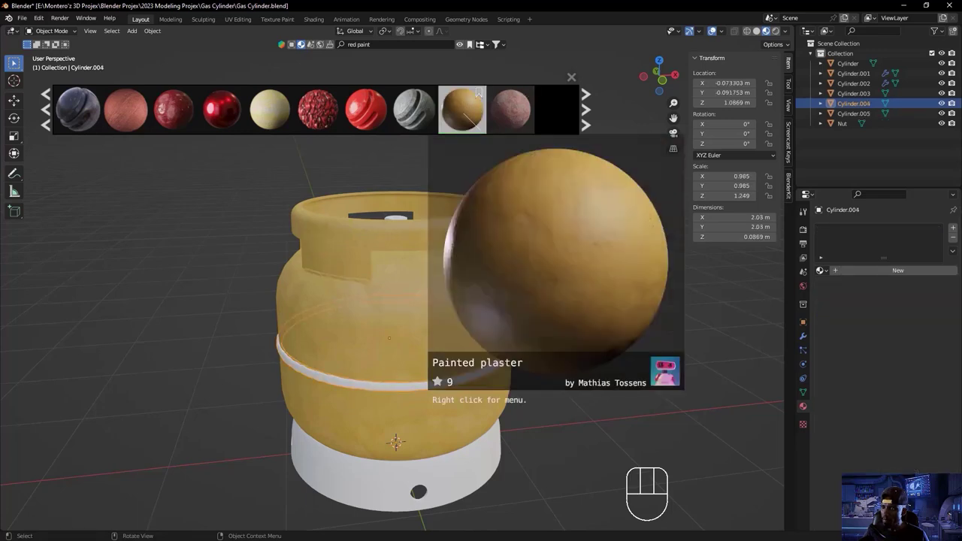
click(462, 109)
click(439, 473)
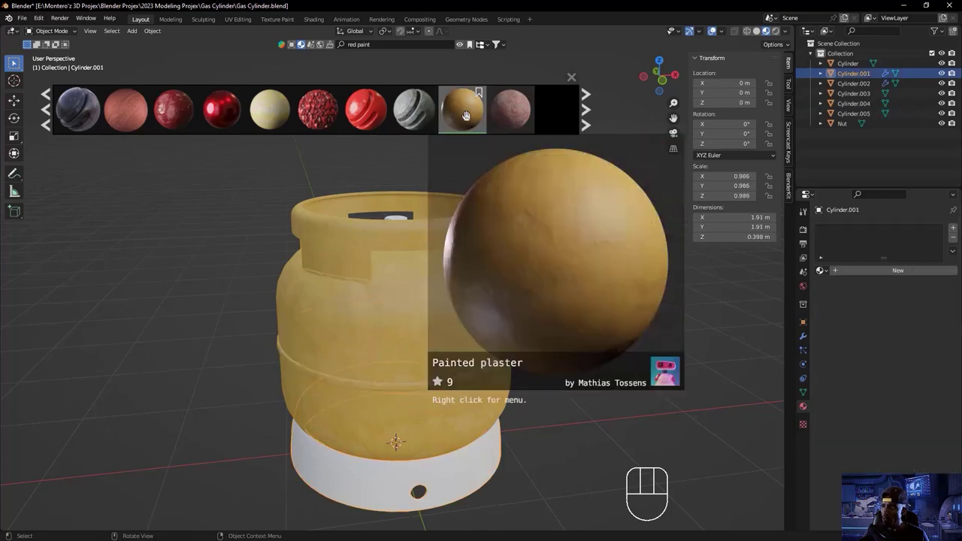
click(466, 119)
click(560, 353)
- Search the BlenderKit materials for "metal" and apply the smooth grey Metal material to the valve stem on top
middle_drag(564, 347, 551, 369)
middle_drag(483, 380, 516, 322)
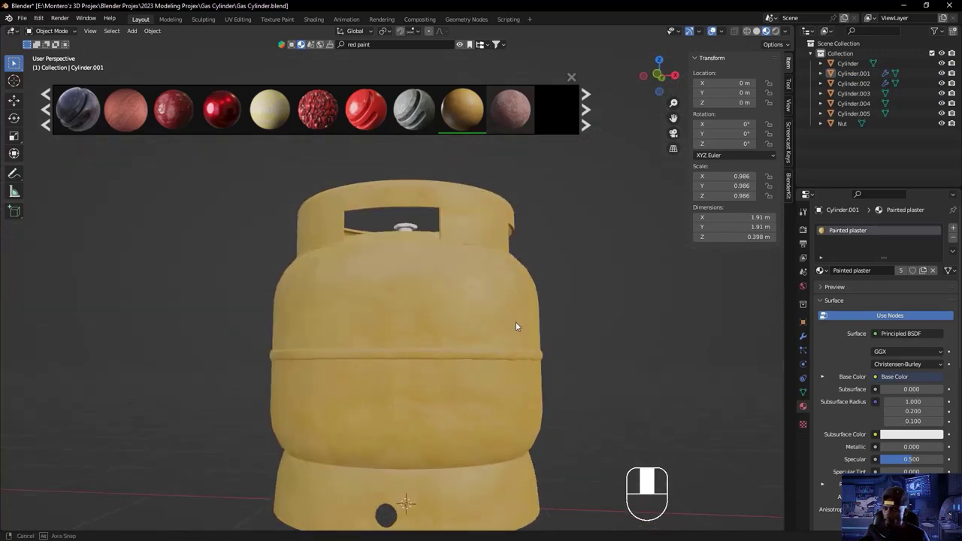
middle_drag(356, 364, 430, 213)
click(432, 252)
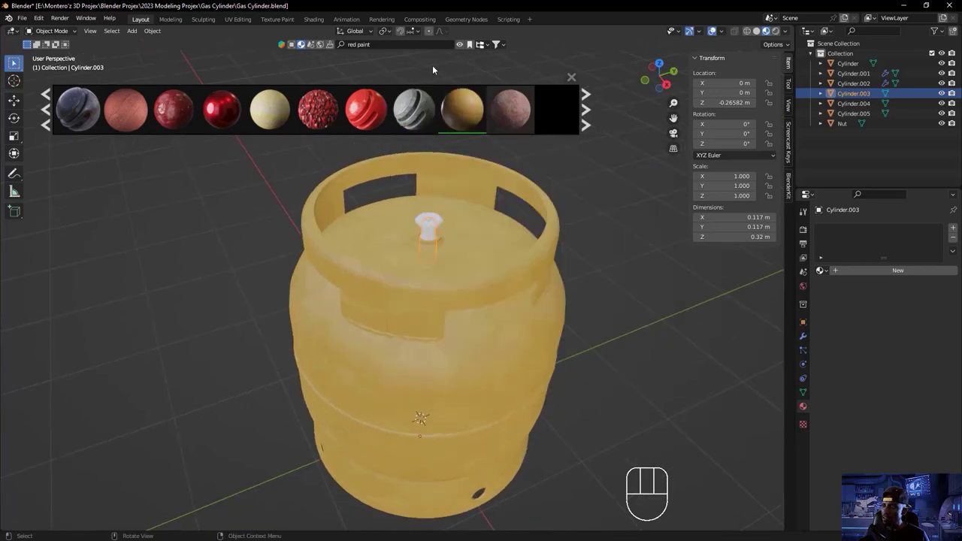
click(386, 44)
text(metal)
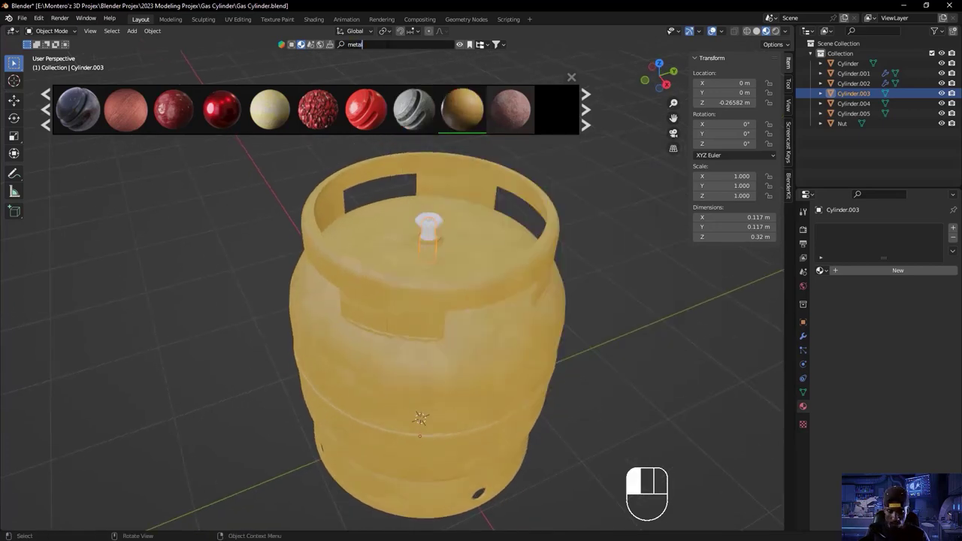
key(Return)
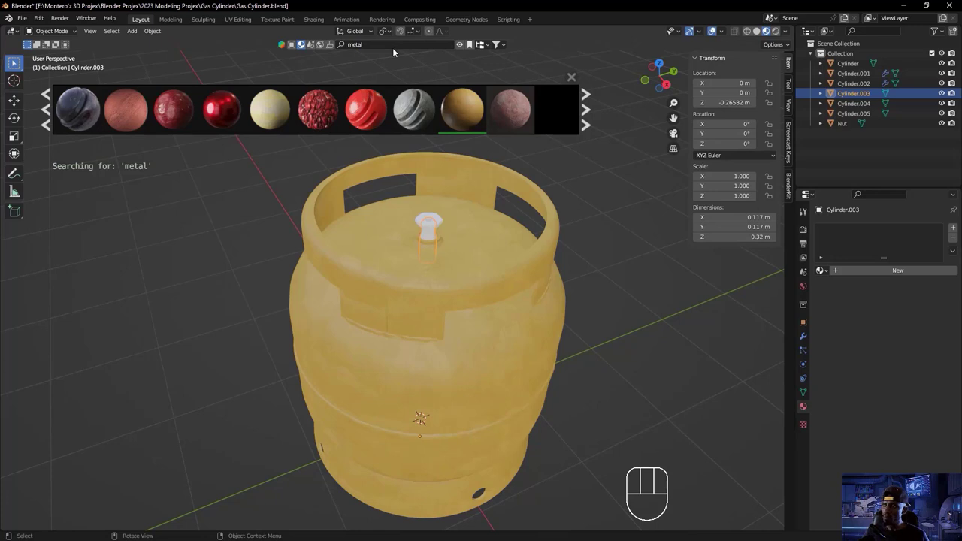
mouse_move(236, 91)
drag(236, 91, 433, 421)
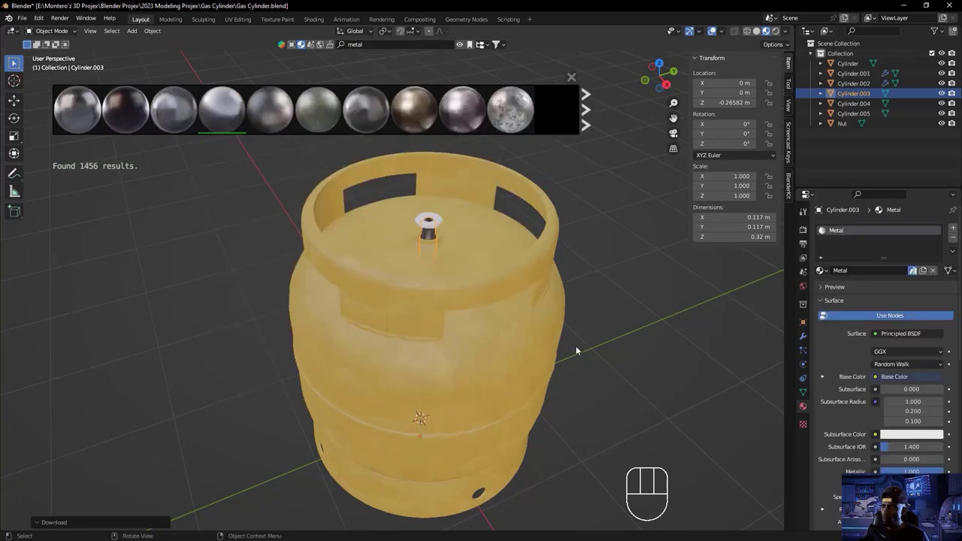
- Apply a different Metal material from the search results to the nut on top of the valve stem
click(437, 222)
mouse_move(510, 109)
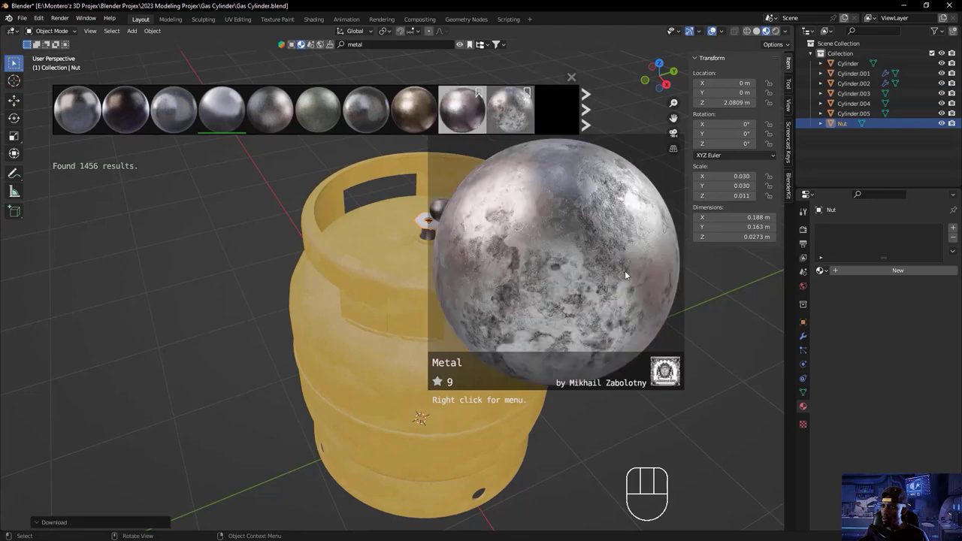
drag(567, 207, 428, 223)
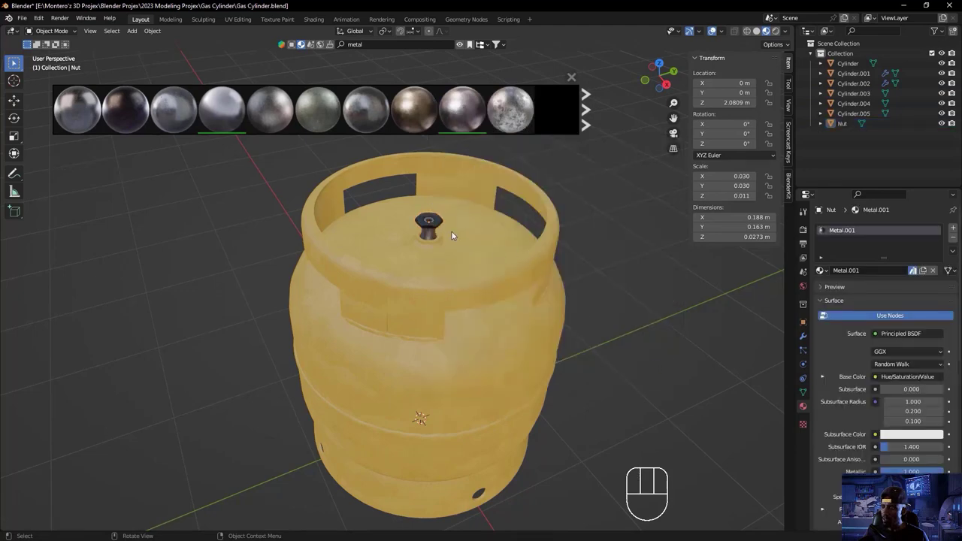
- Replace the nut's material with the same Metal material as the valve stem and save the file
click(443, 226)
mouse_move(237, 118)
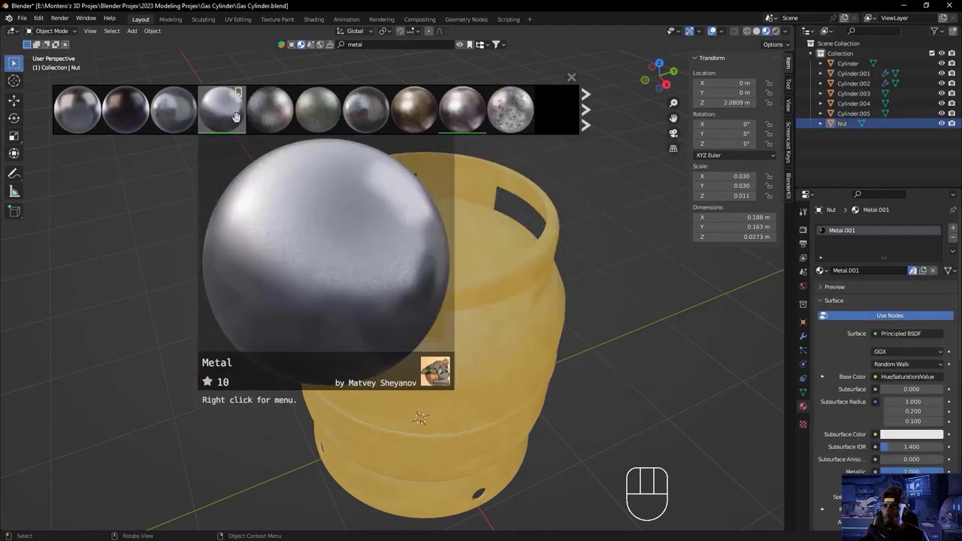
click(428, 230)
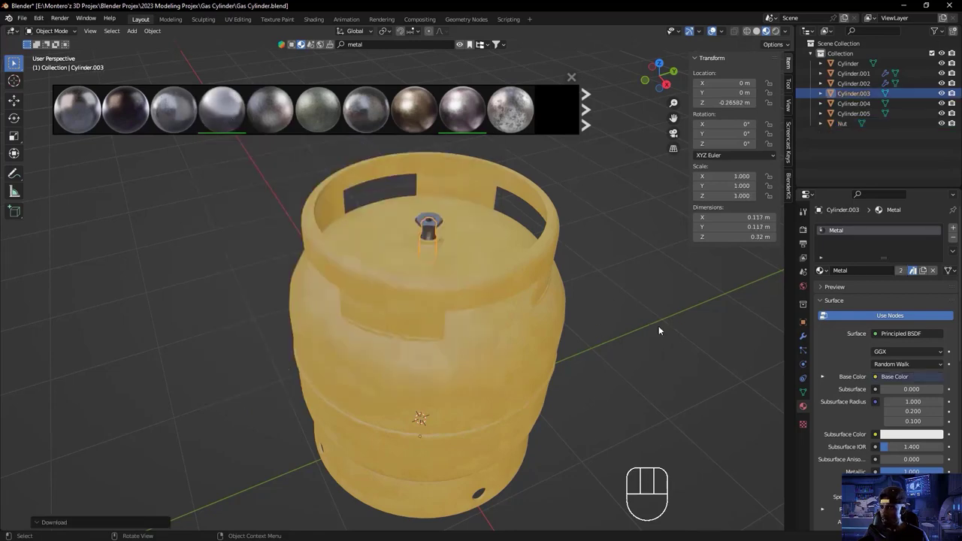
click(637, 344)
middle_drag(636, 344, 586, 360)
key(ctrl+s)
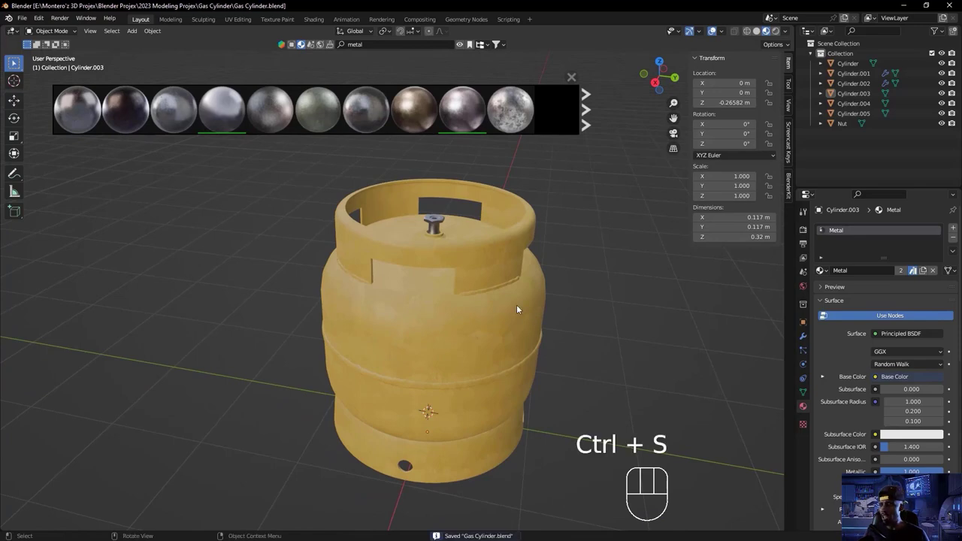
shift+middle_drag(538, 296, 516, 288)
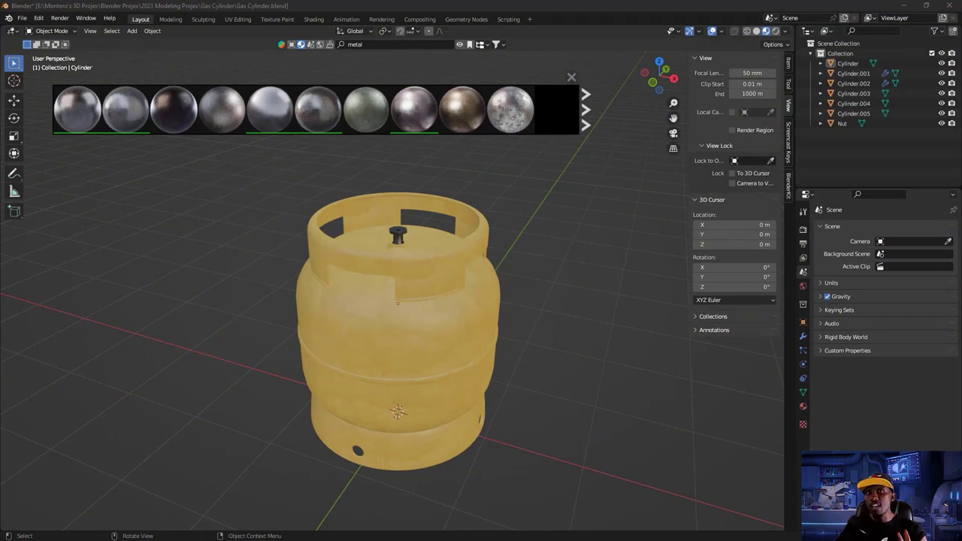
- Select the upper collar, display the viewport in Solid shading and show the collar's Solidify modifier settings
click(332, 253)
click(756, 31)
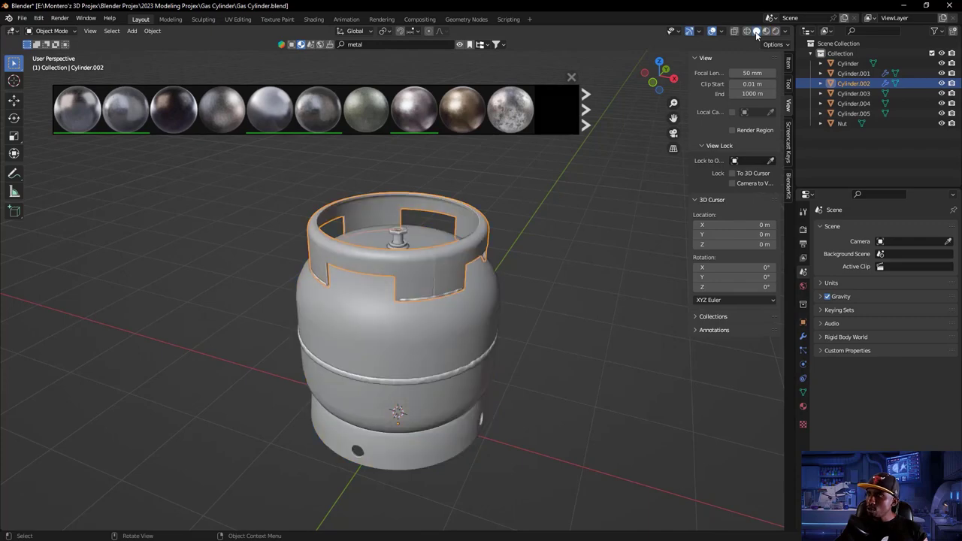
scroll(384, 290, up, 3)
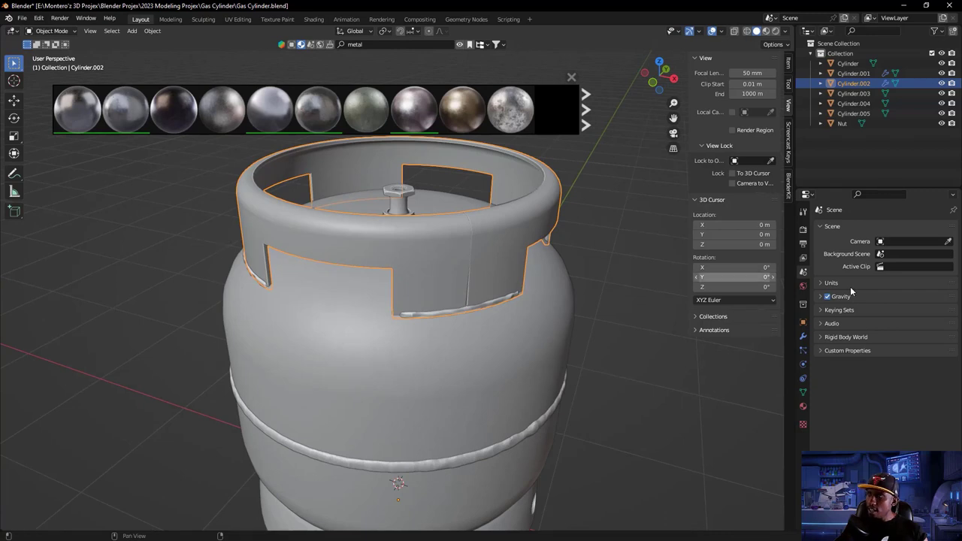
click(802, 336)
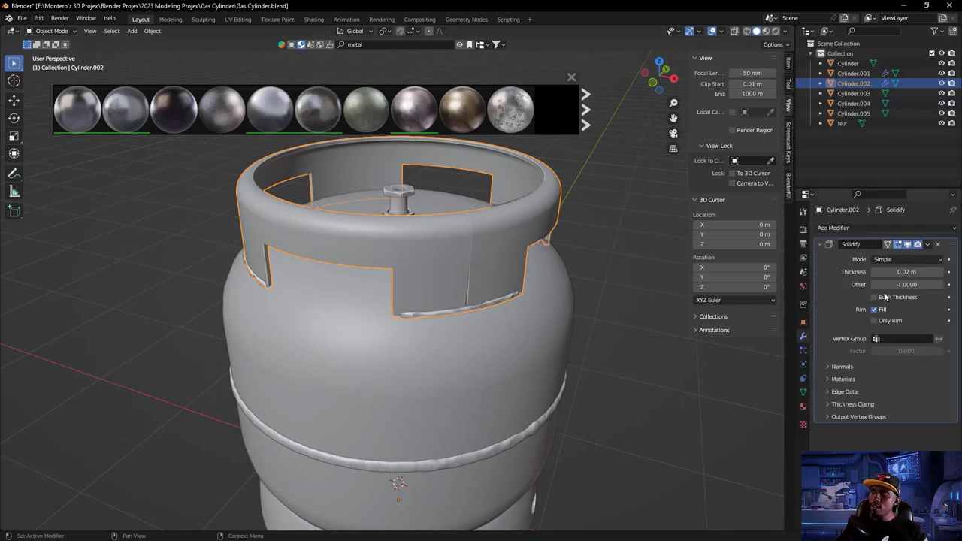
middle_drag(421, 195, 440, 240)
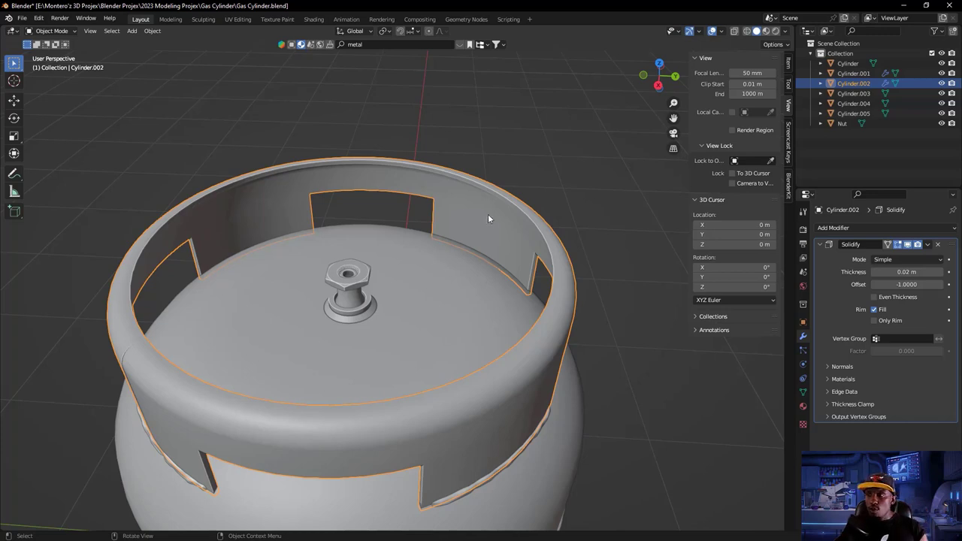
- Examine the collar's upper rim in Edit Mode, selecting an outer rim edge, and return to Object Mode
key(Tab)
middle_drag(444, 341, 377, 209)
key(k)
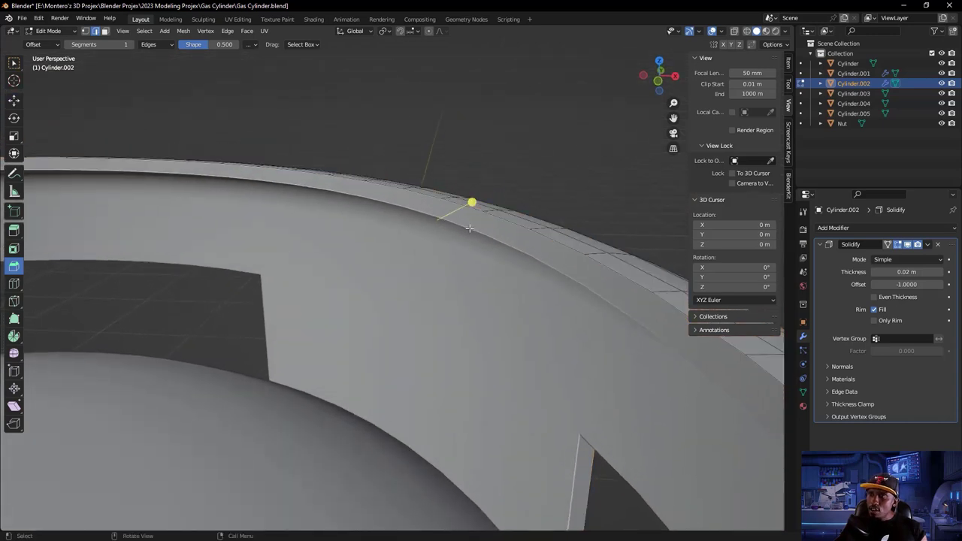
click(472, 231)
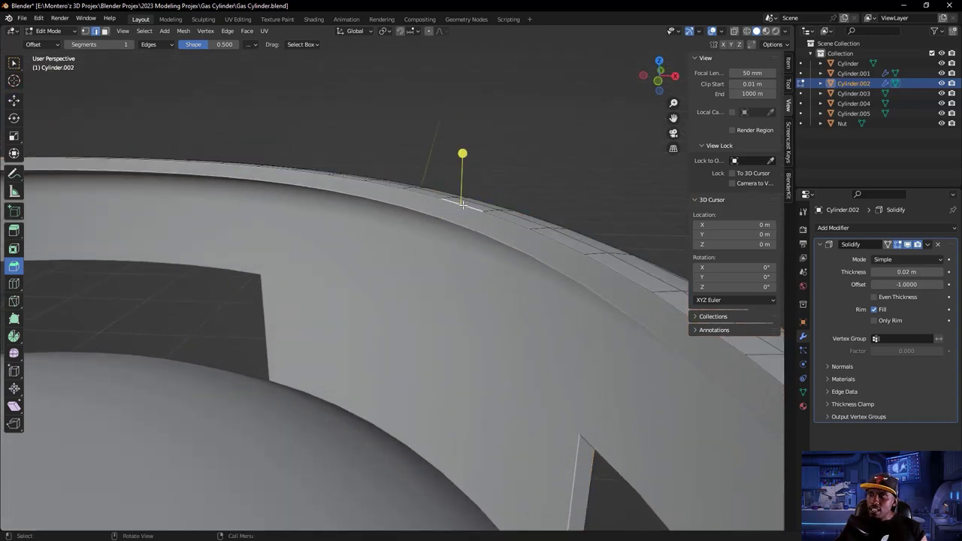
middle_drag(471, 231, 477, 213)
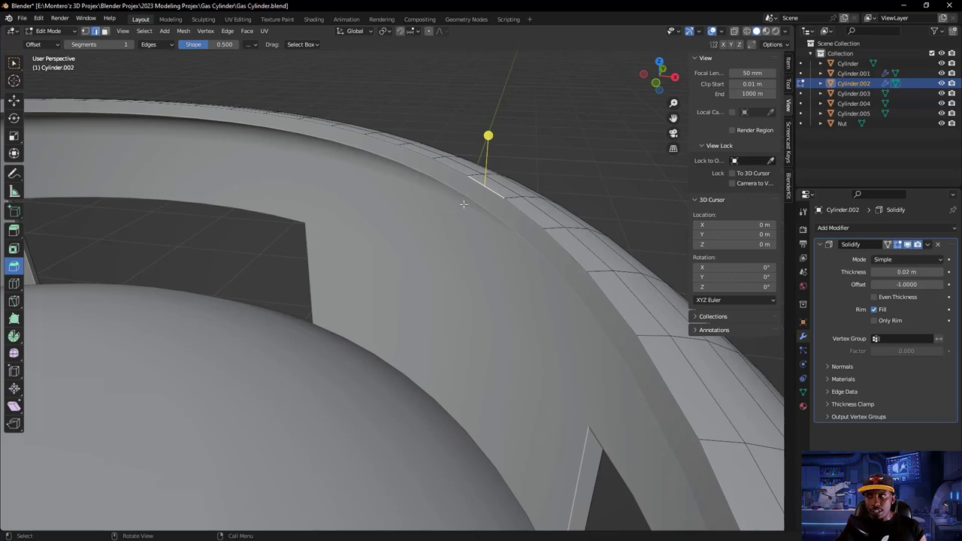
click(59, 31)
click(54, 43)
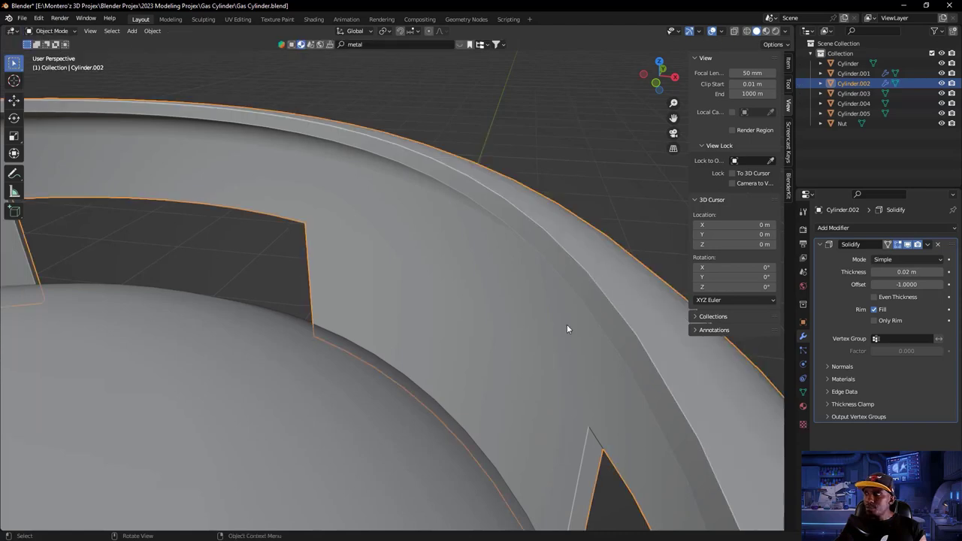
- Apply the collar's Solidify modifier, then select a face on the collar's inner wall in Edit Mode
click(929, 246)
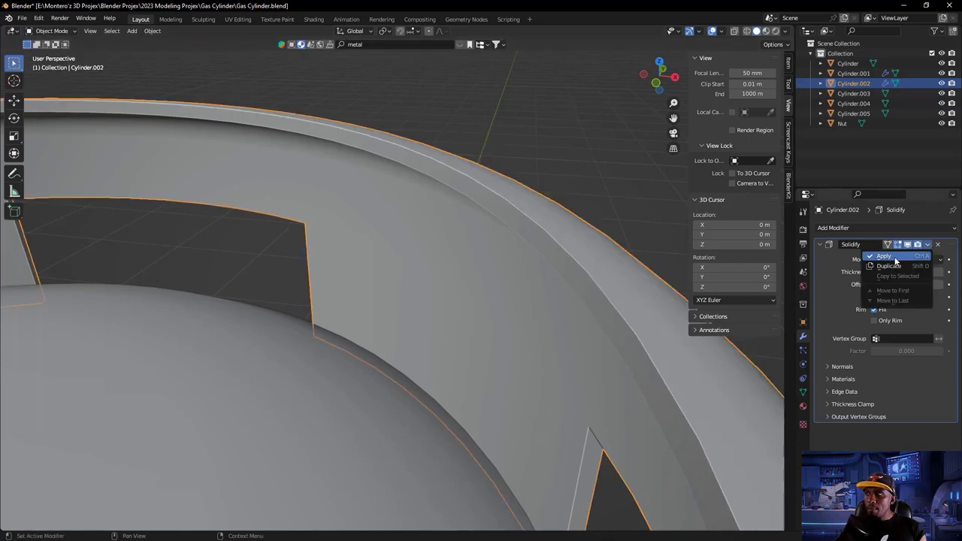
click(887, 256)
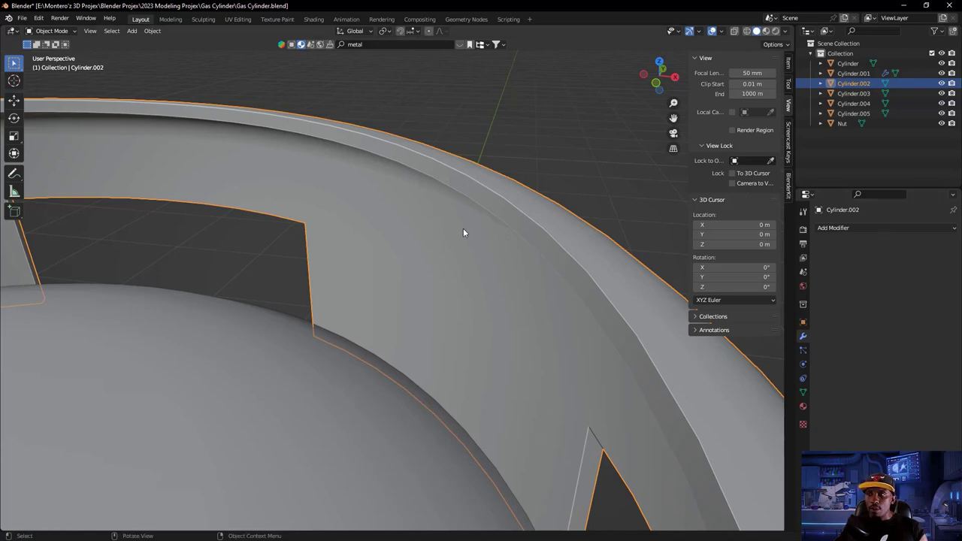
key(Tab)
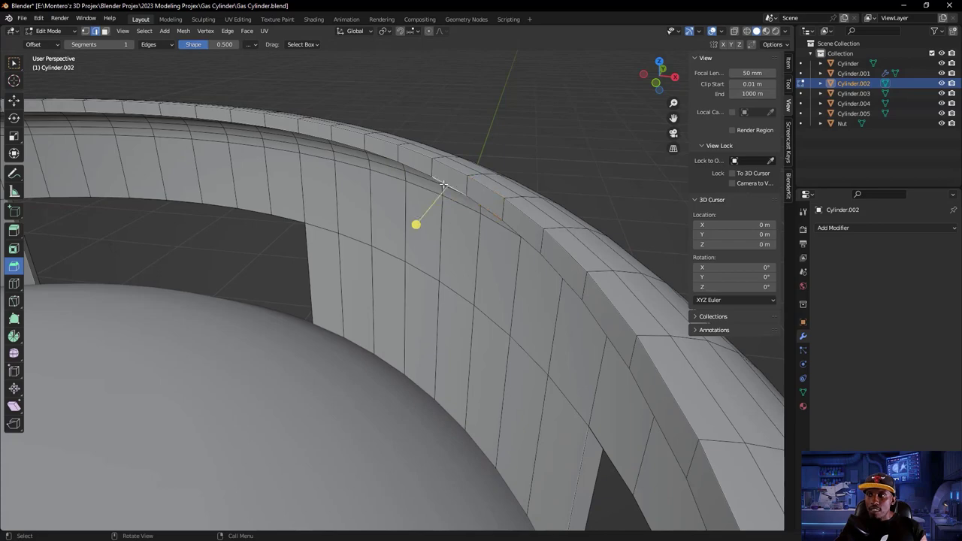
middle_drag(475, 229, 469, 283)
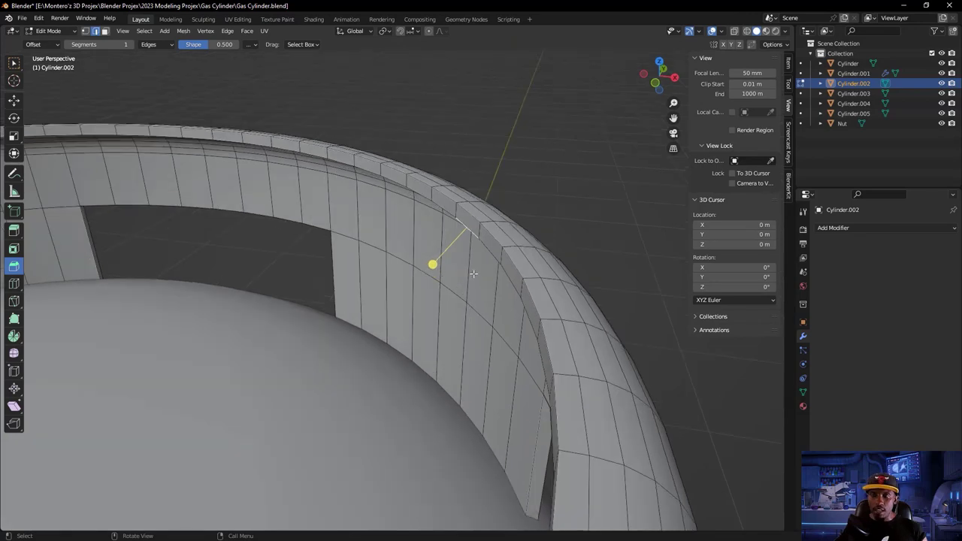
key(3)
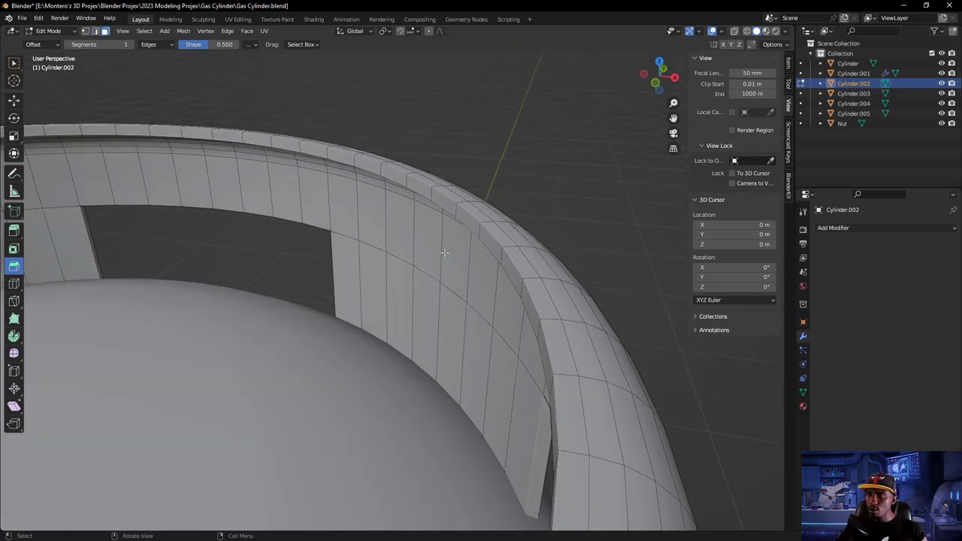
click(447, 253)
- Examine the collar's openings from outside and select the narrow end face beside one cutout
scroll(486, 275, down, 4)
middle_drag(446, 275, 622, 377)
scroll(578, 368, down, 2)
middle_drag(571, 359, 621, 356)
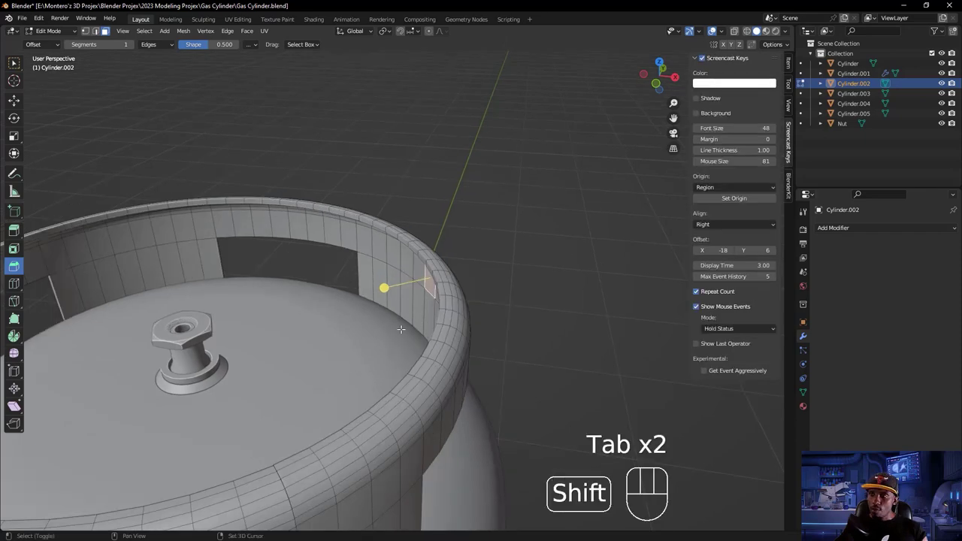
shift+middle_drag(238, 444, 349, 370)
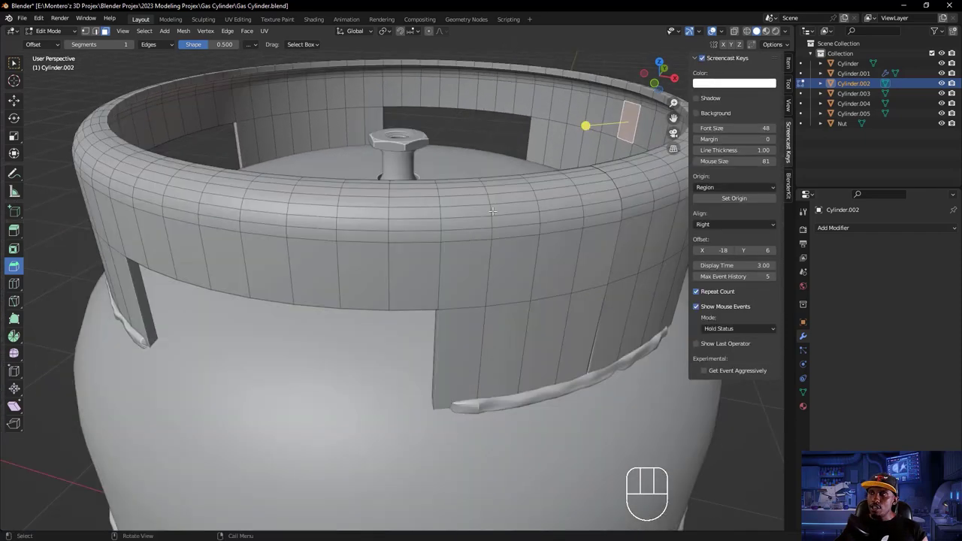
shift+middle_drag(393, 302, 445, 291)
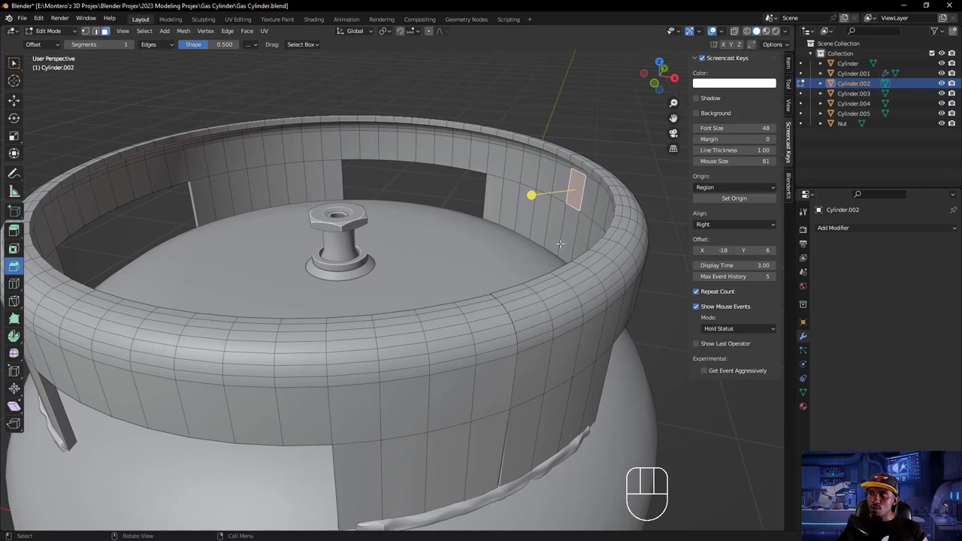
shift+middle_drag(518, 283, 286, 226)
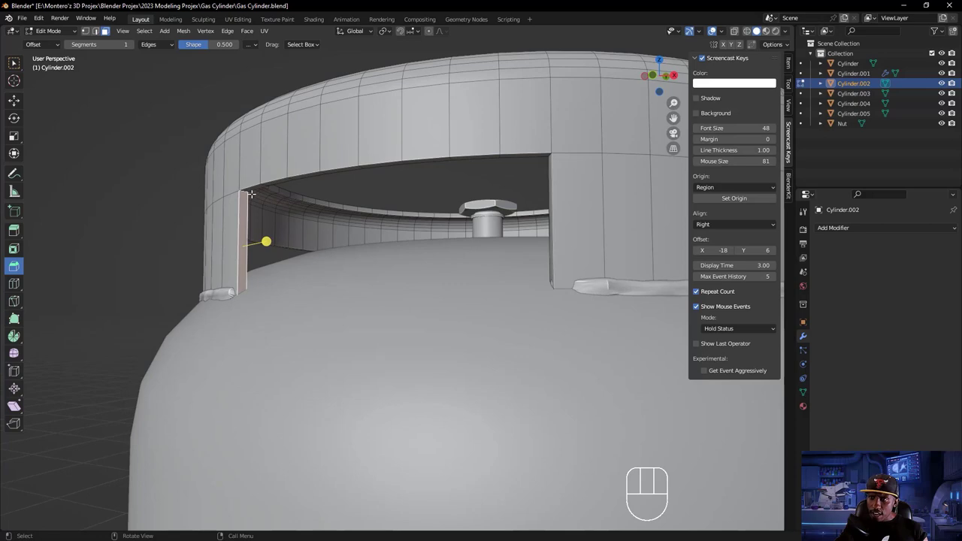
scroll(252, 193, up, 2)
shift+middle_drag(251, 196, 155, 197)
- Try to round one cutout by bevelling its two short upper corner edges, and return to Object Mode
key(2)
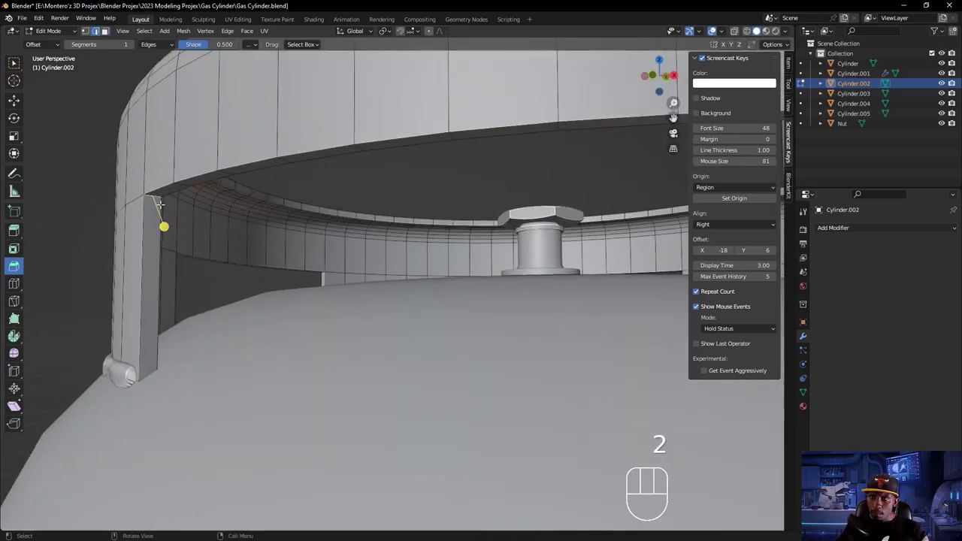
shift+middle_drag(275, 236, 456, 196)
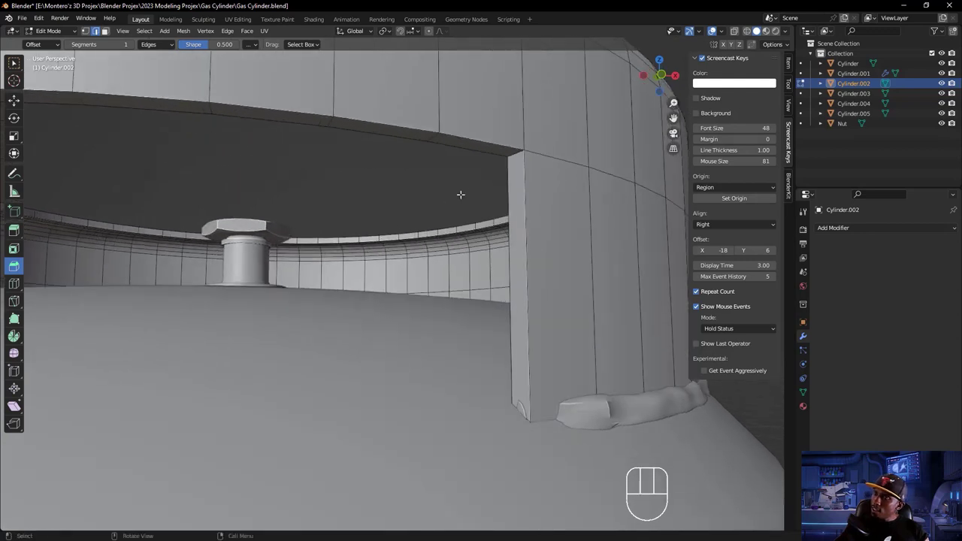
scroll(453, 216, down, 3)
key(ctrl)
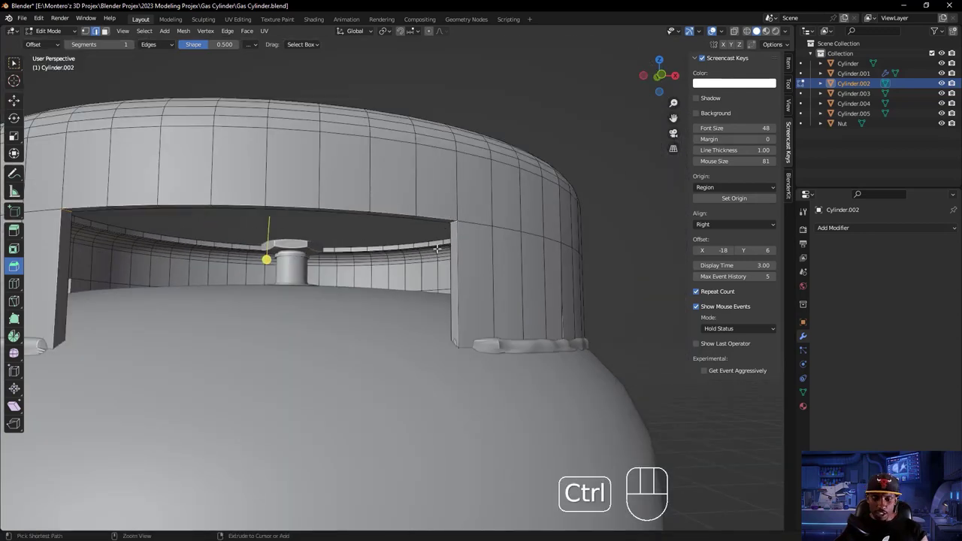
key(ctrl+b)
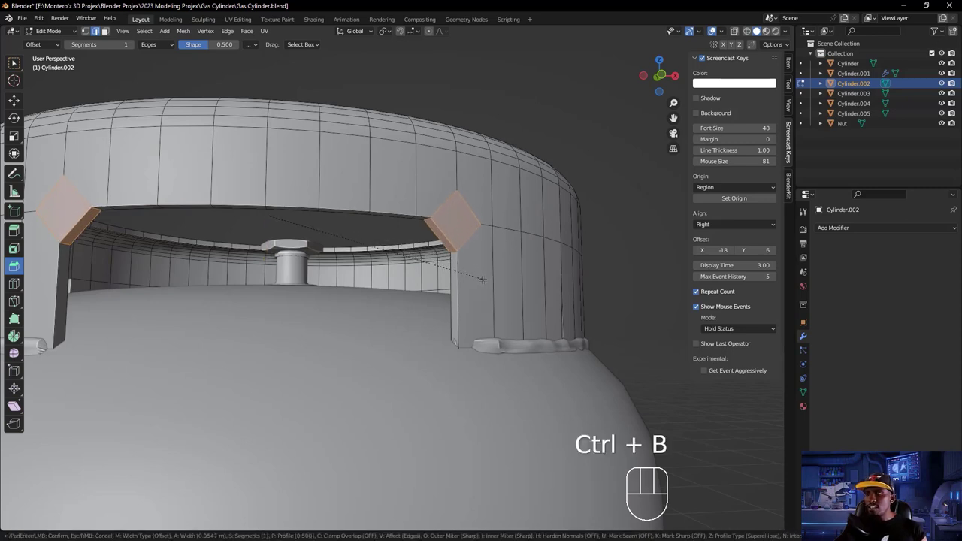
click(481, 280)
scroll(482, 279, down, 4)
middle_drag(473, 240, 314, 286)
key(Tab)
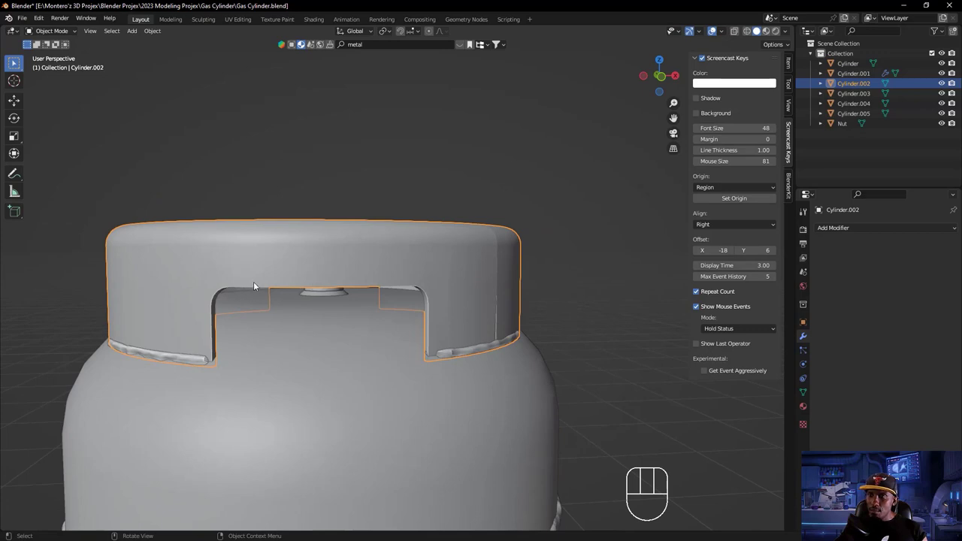
- Undo the cutout's corner bevel, the selections and the applied Solidify modifier on the collar
key(ctrl+z)
key(ctrl+z)
key(ctrl+z)
key(ctrl+z)
key(ctrl+z)
key(ctrl+z)
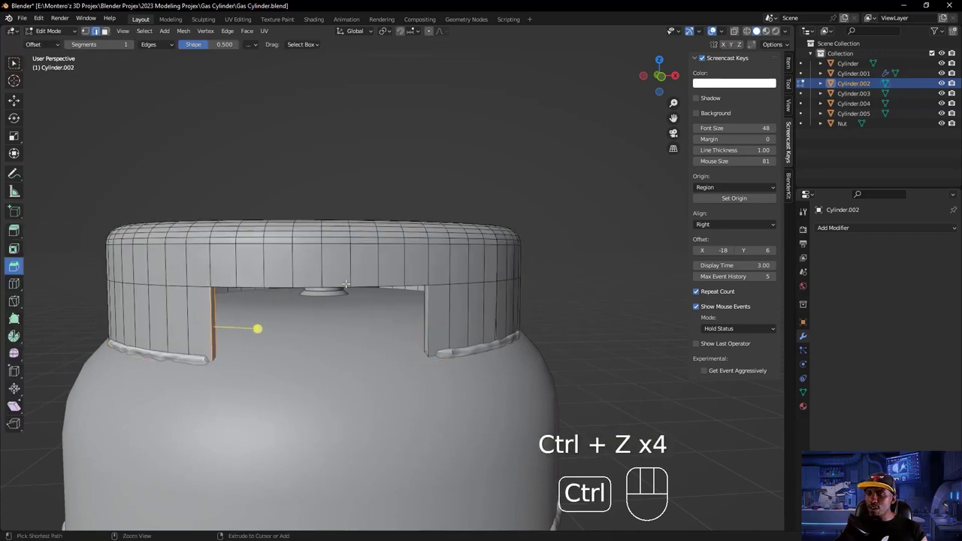
key(ctrl+z)
key(ctrl+z)
key(ctrl+z)
key(ctrl+z)
key(ctrl+z)
key(ctrl+z)
key(ctrl+z)
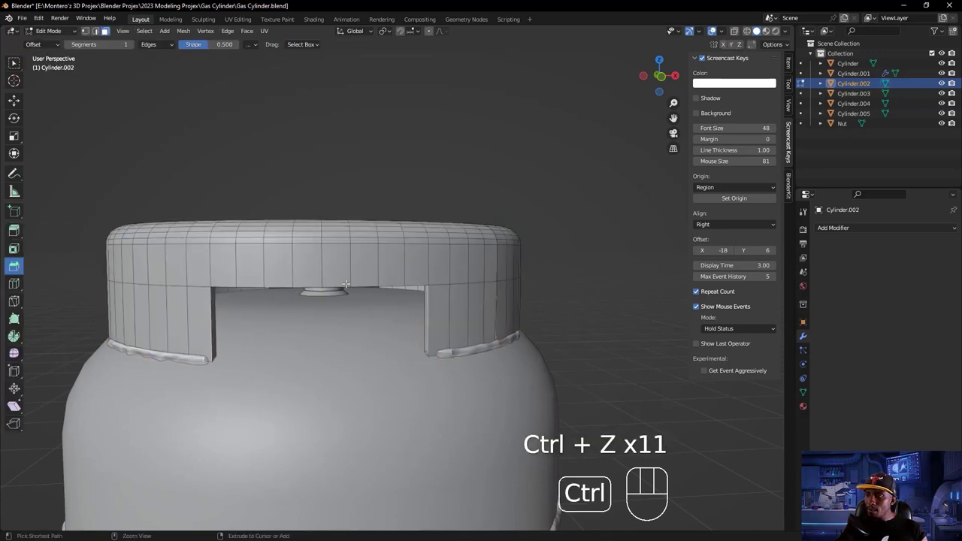
key(ctrl+z)
key(ctrl+z)
key(ctrl+z)
key(ctrl+z)
key(ctrl+z)
key(ctrl+z)
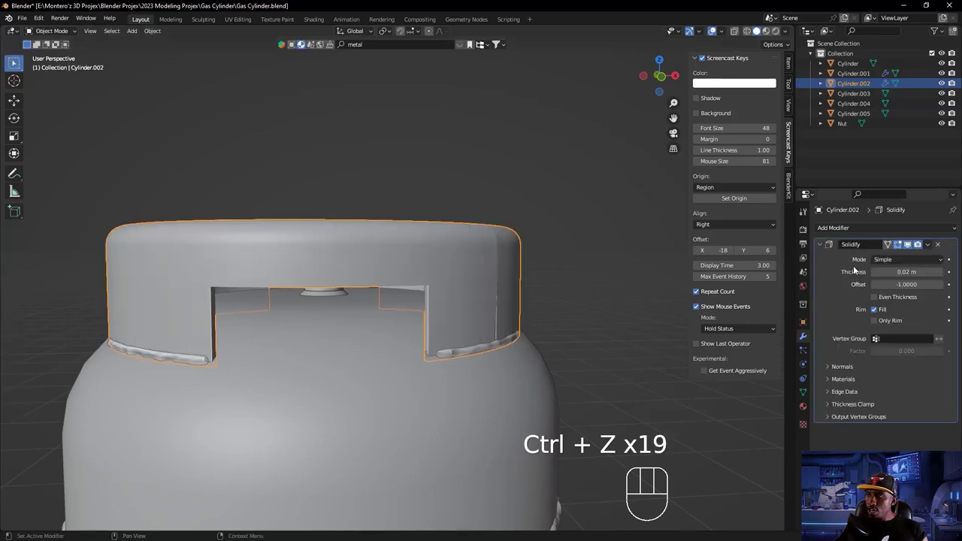
- Examine the edges around a collar opening's upper corner in Edit Mode
middle_drag(462, 330, 413, 313)
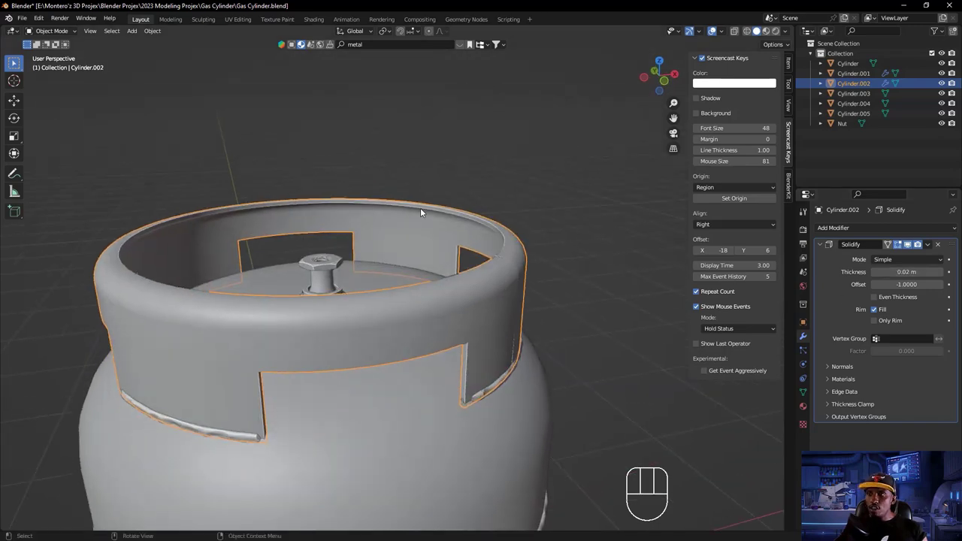
key(Tab)
middle_drag(438, 390, 511, 103)
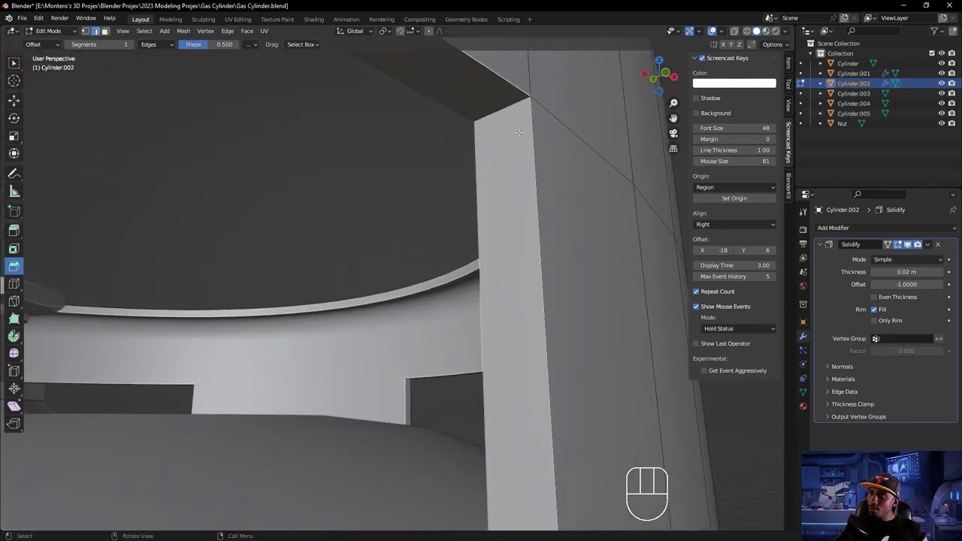
scroll(518, 132, down, 5)
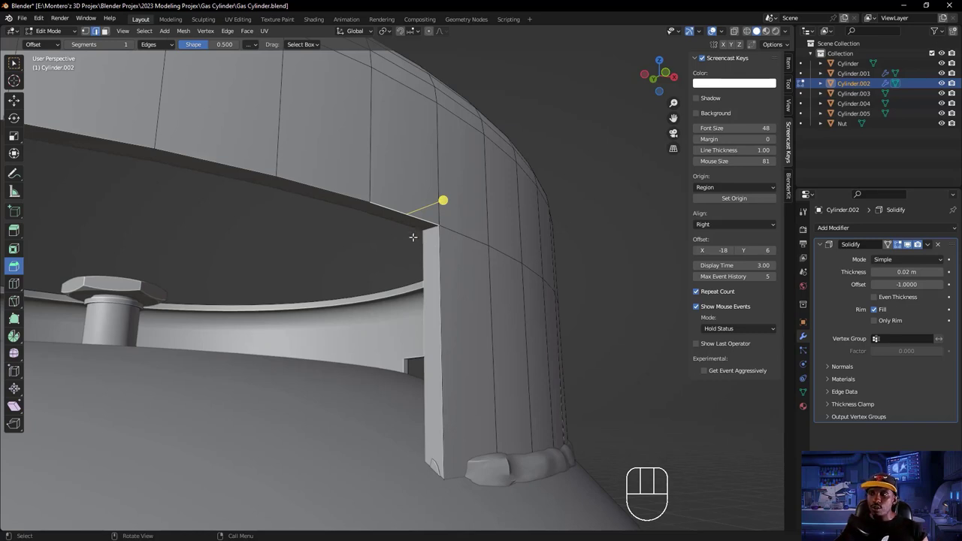
mouse_move(426, 241)
middle_down()
mouse_move(466, 248)
mouse_move(333, 241)
mouse_move(374, 255)
mouse_move(428, 250)
middle_up()
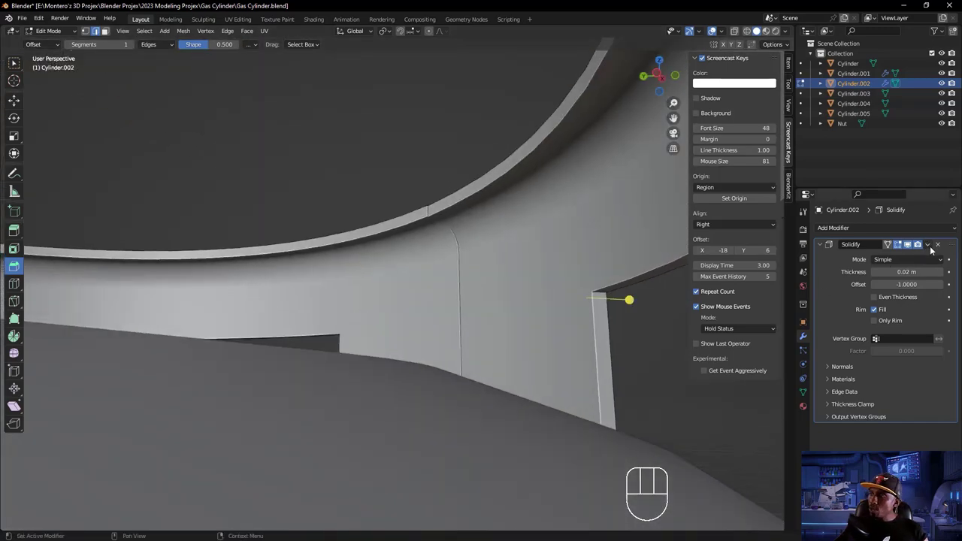
- Return to Object Mode and apply the collar's Solidify modifier
click(47, 32)
click(51, 44)
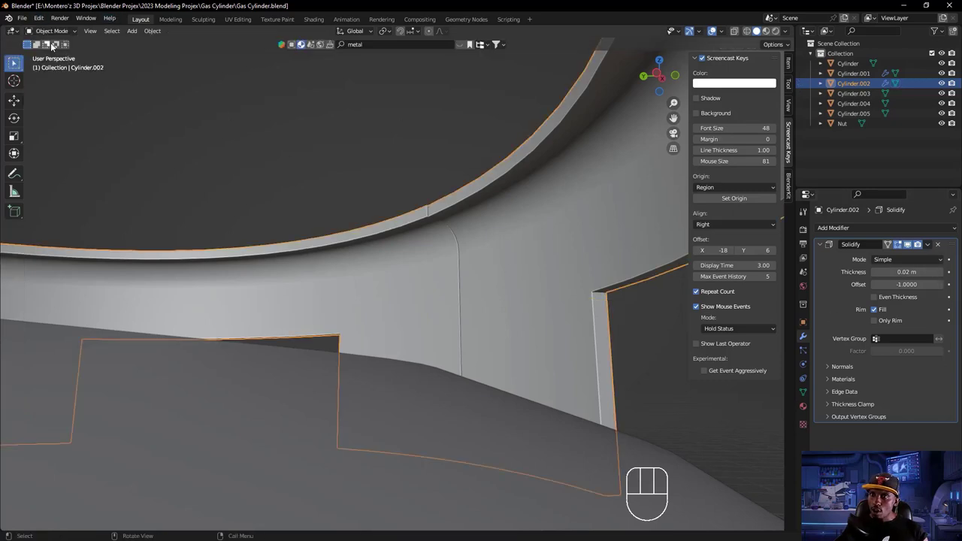
click(927, 245)
click(899, 260)
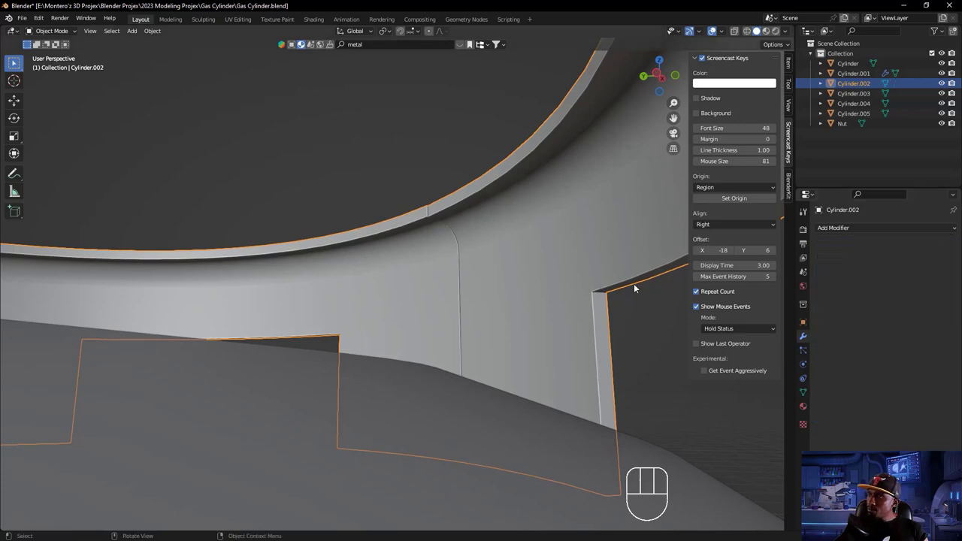
- Select the short upper corner edge of a collar opening in Edit Mode and switch to the Move tool
key(Tab)
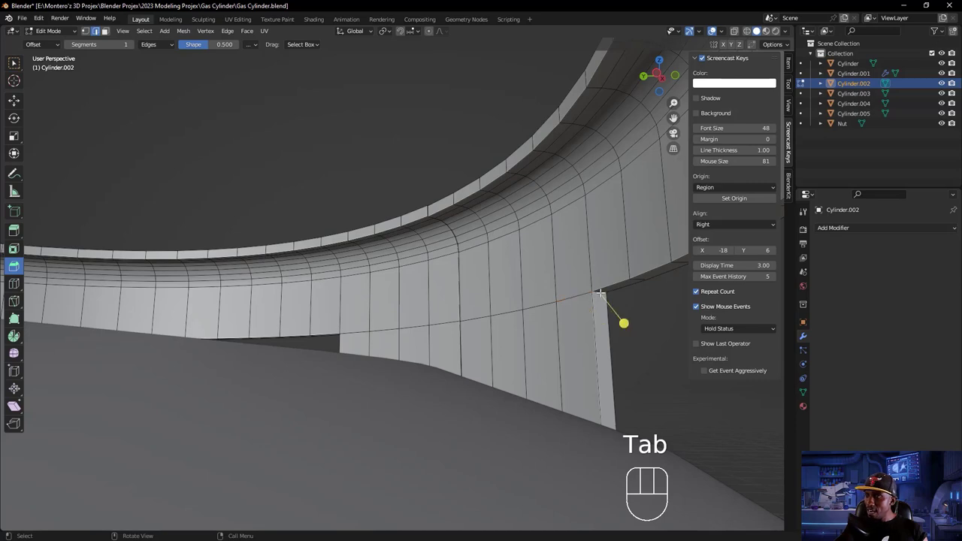
drag(623, 323, 487, 253)
middle_drag(488, 298, 475, 305)
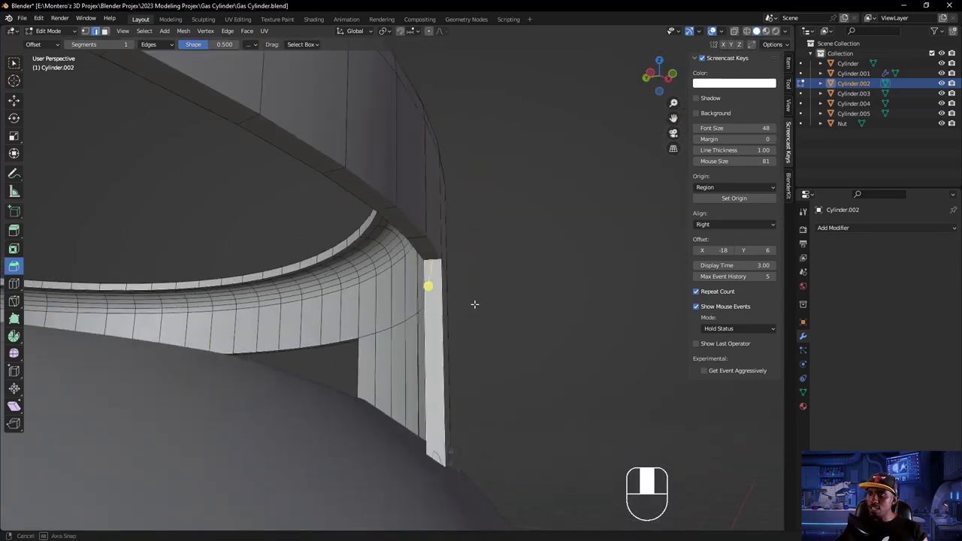
shift+middle_drag(394, 288, 566, 280)
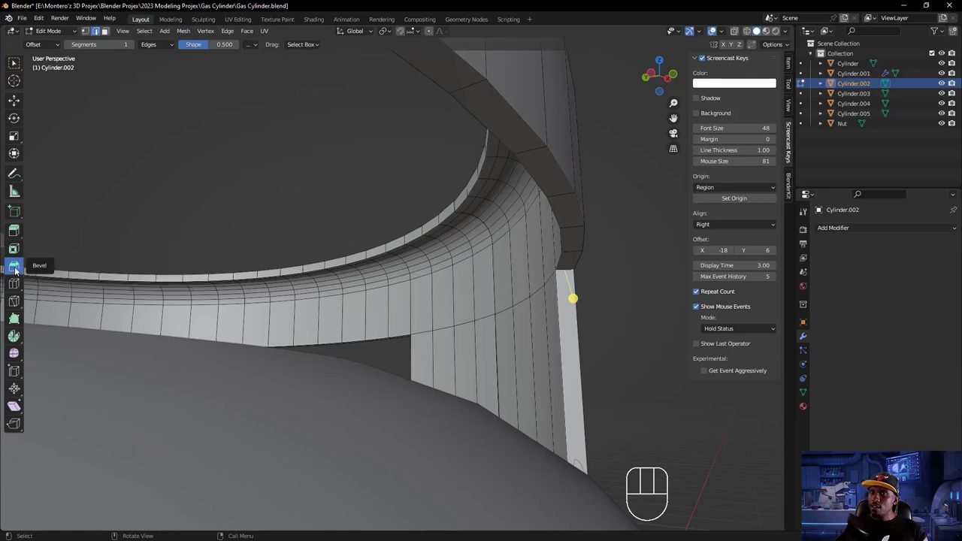
click(14, 102)
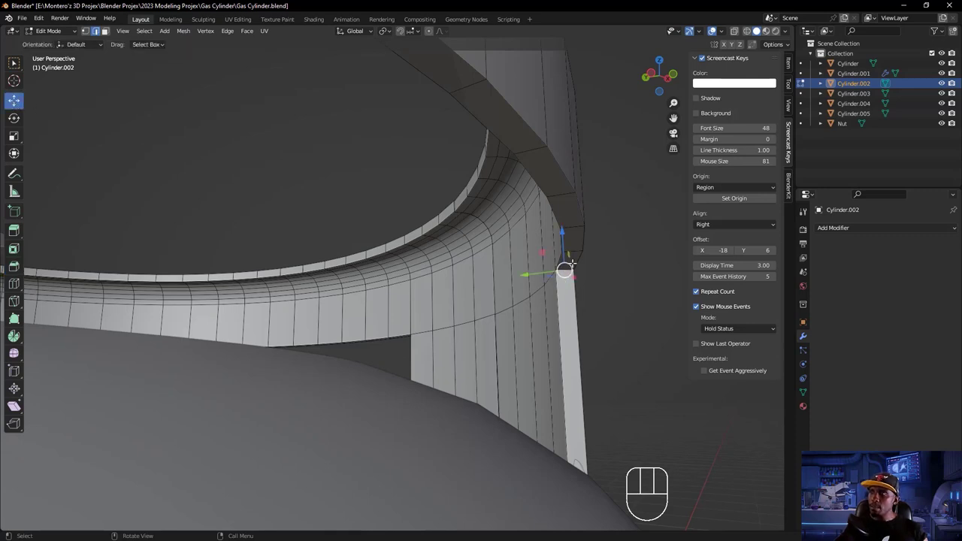
- Add the short upper corner edges of all the collar's remaining openings to the selection
middle_drag(607, 296, 144, 215)
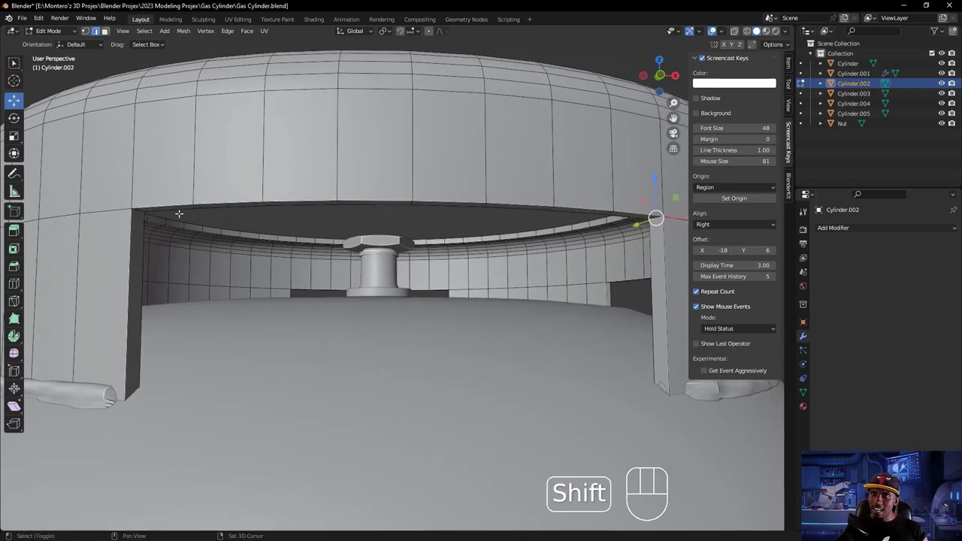
middle_drag(137, 212, 693, 215)
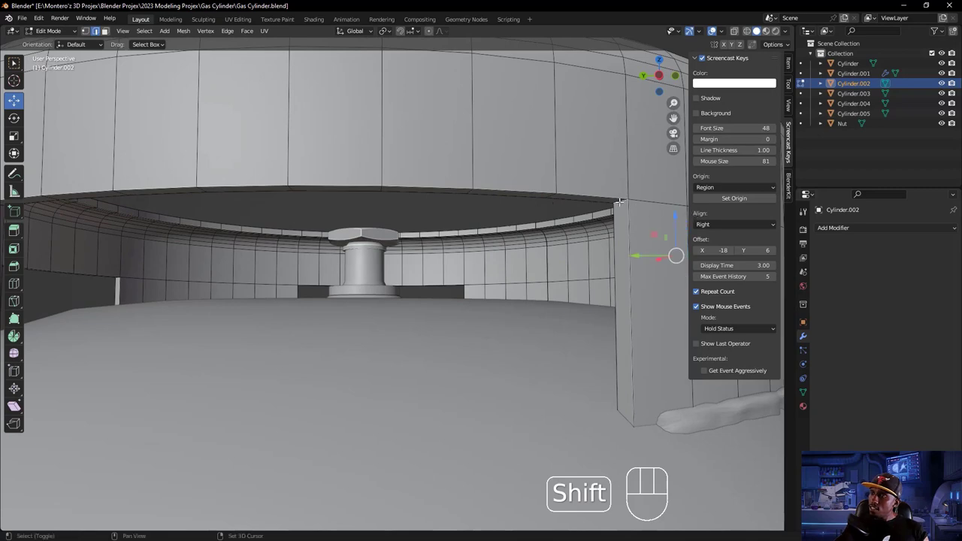
shift+middle_drag(619, 202, 237, 266)
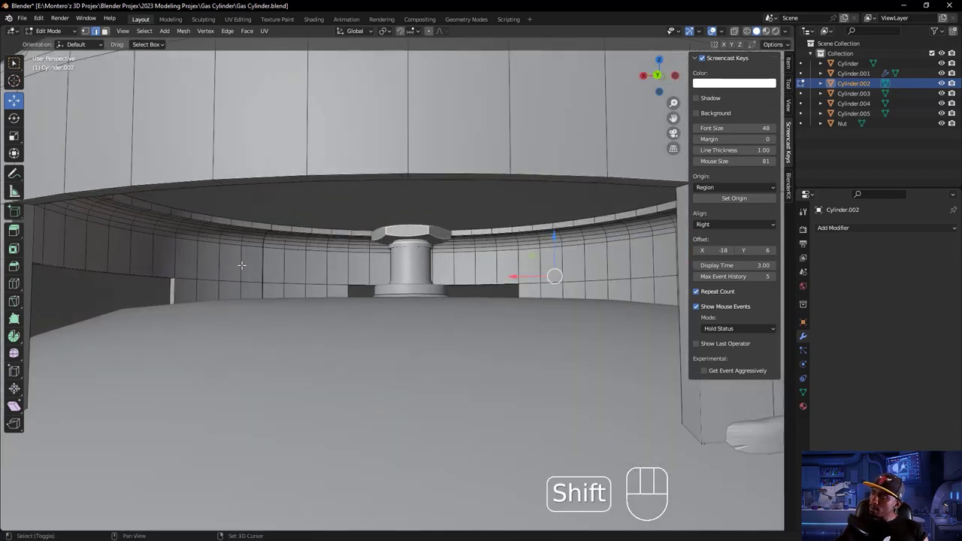
shift+right_click(564, 269)
shift+middle_drag(63, 198, 248, 295)
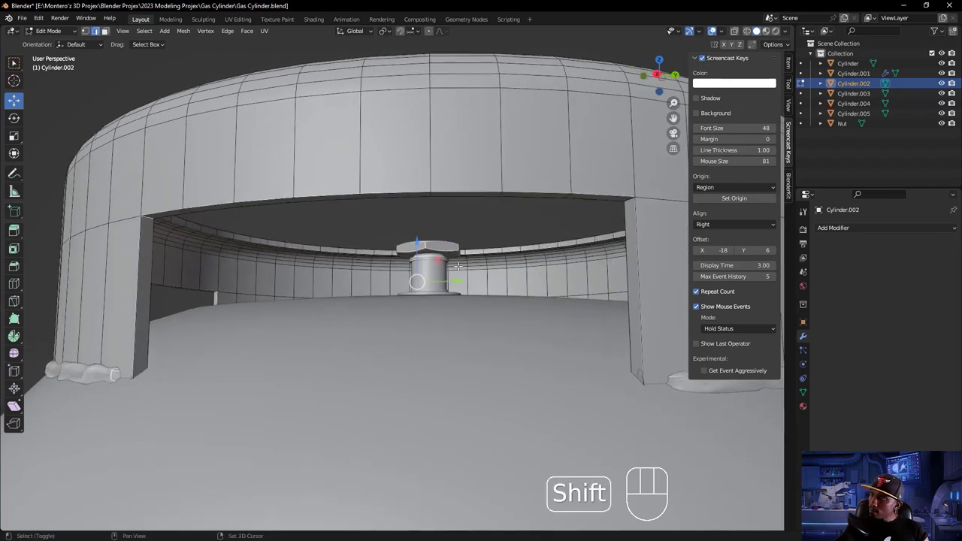
middle_drag(218, 259, 360, 267)
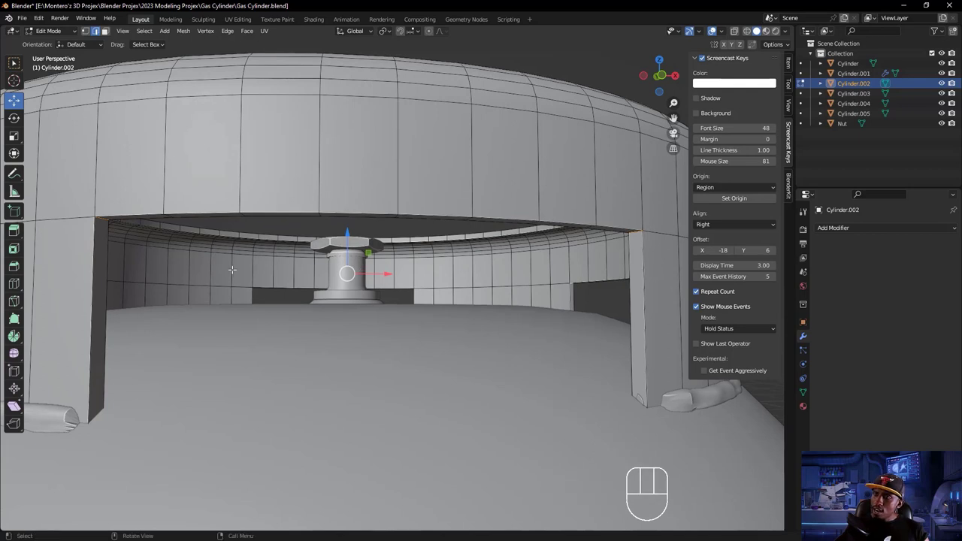
- Bevel the selected upper corner edges of the collar openings with a width of about 0.041 m and 11 segments
scroll(341, 287, down, 3)
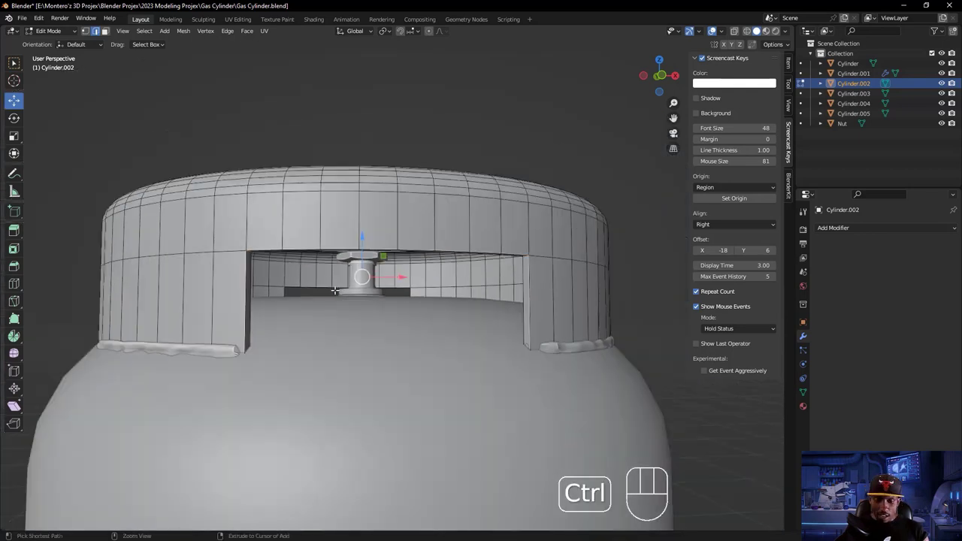
key(ctrl+b)
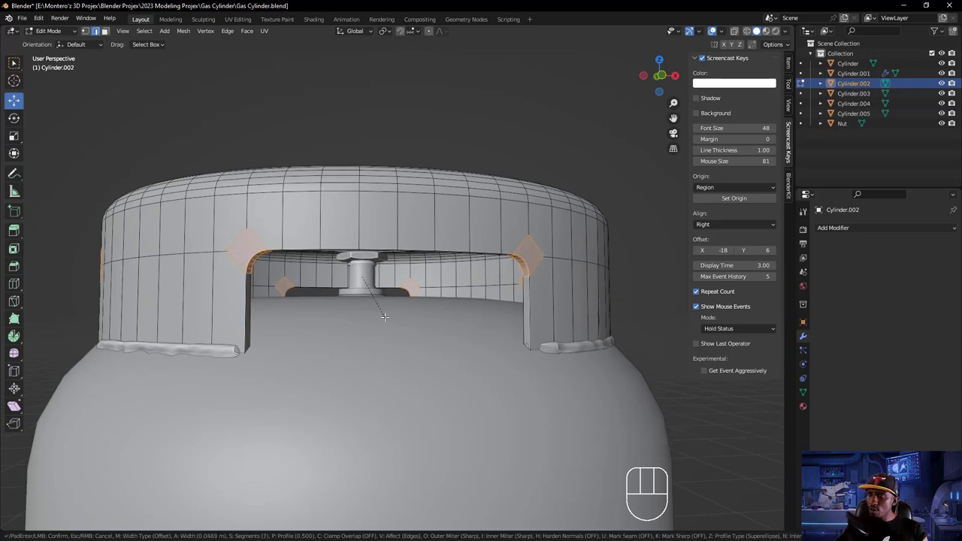
scroll(384, 318, up, 5)
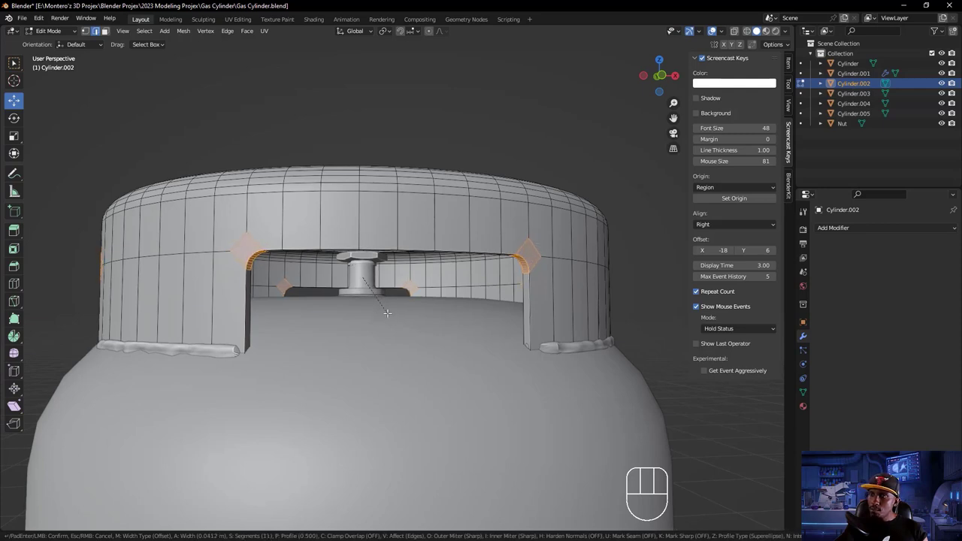
click(387, 312)
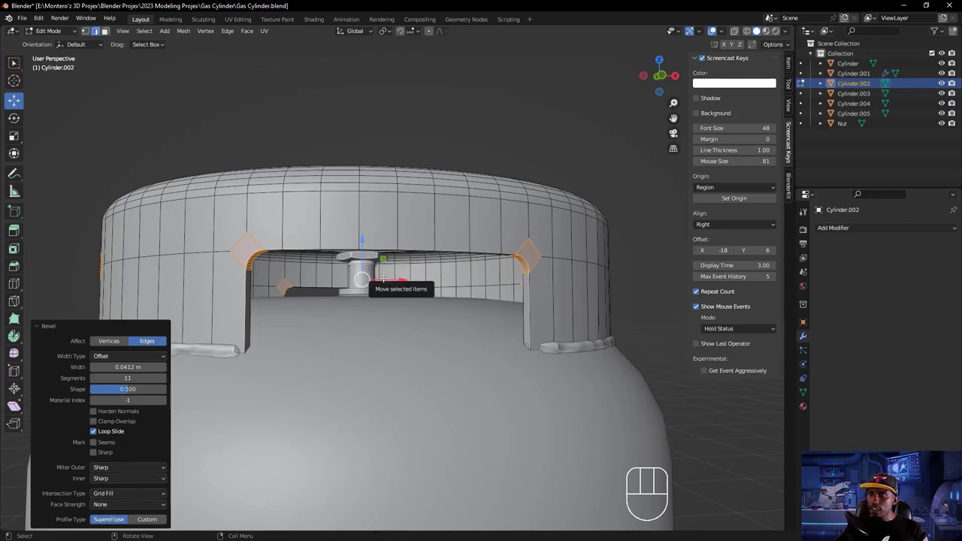
- Return to Object Mode, deselect the collar and save the file
key(Tab)
click(309, 114)
scroll(339, 189, down, 5)
middle_drag(391, 248, 447, 271)
shift+middle_drag(456, 312, 462, 263)
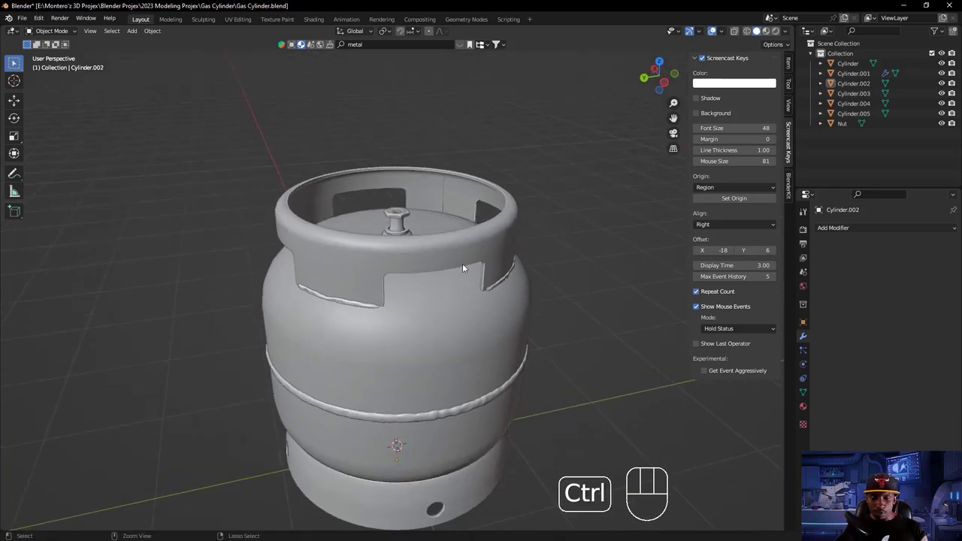
key(ctrl+s)
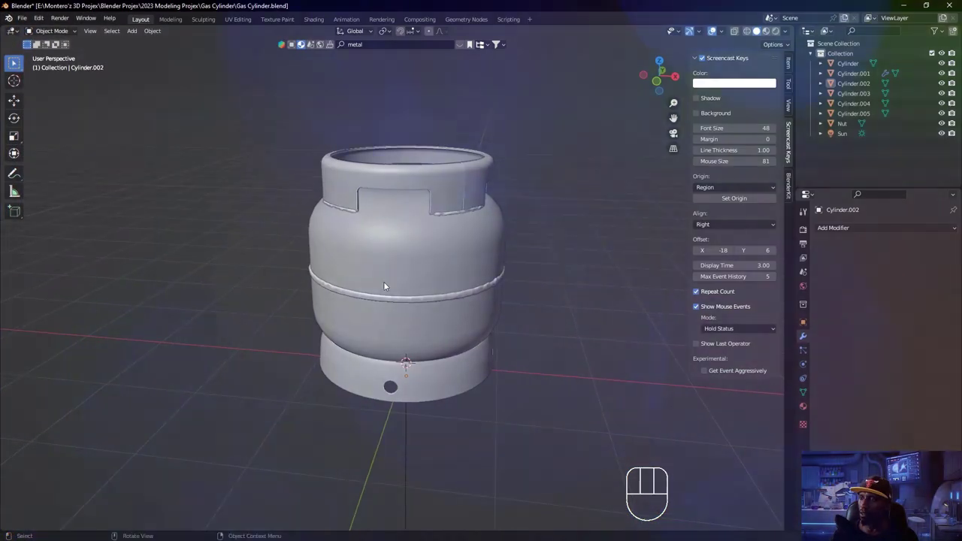
- Preview the gas cylinder in Material Preview shading and switch the viewport to Rendered shading
middle_drag(383, 286, 485, 346)
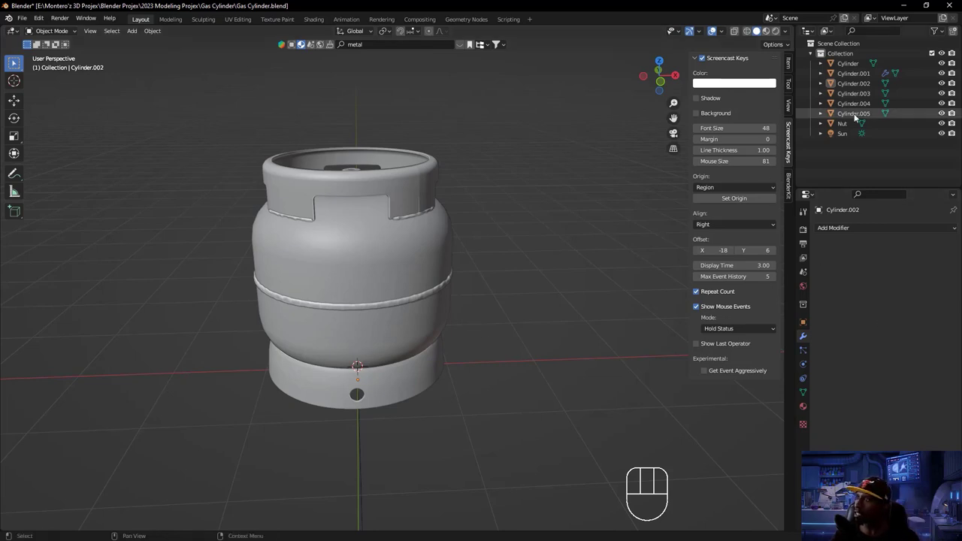
middle_drag(470, 209, 496, 259)
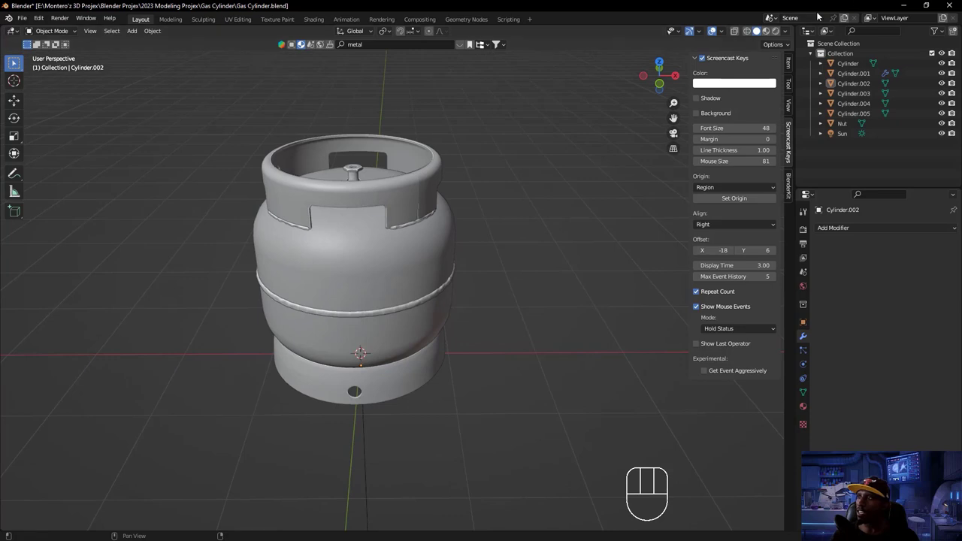
click(766, 33)
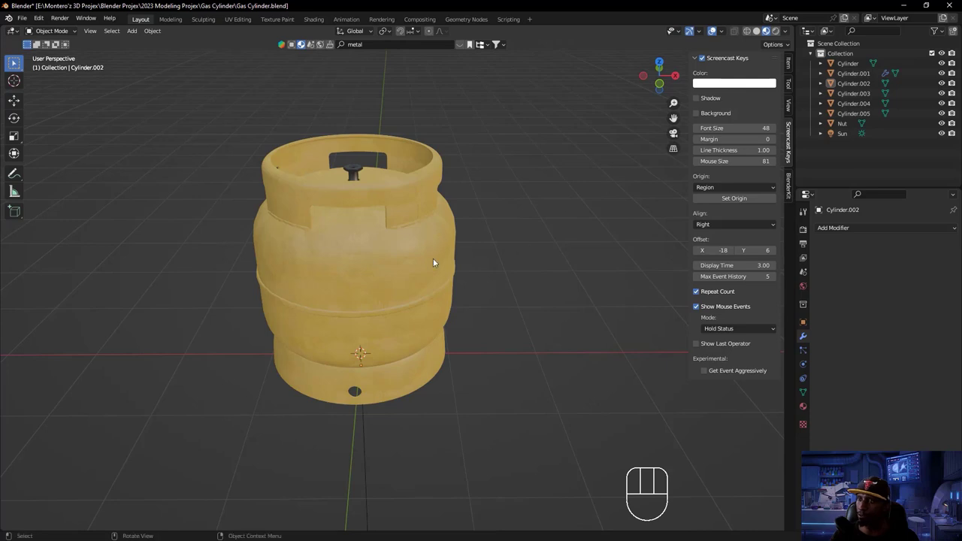
click(775, 32)
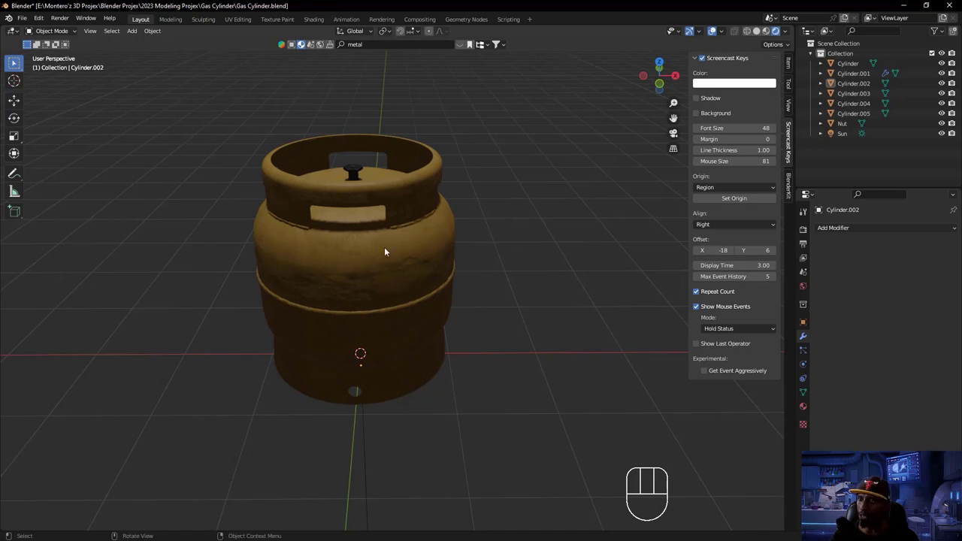
- Delete the Sun light from the scene
middle_drag(476, 344, 344, 433)
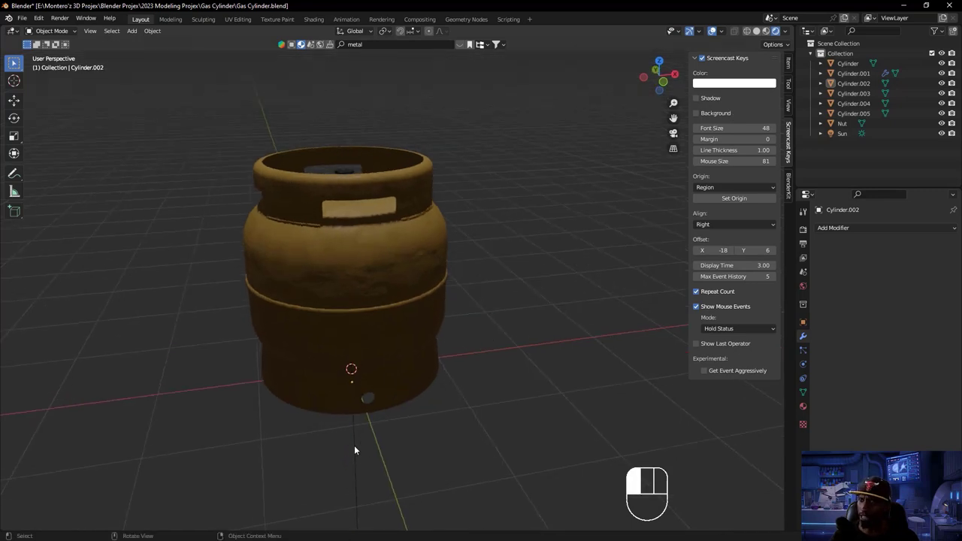
click(354, 445)
key(Delete)
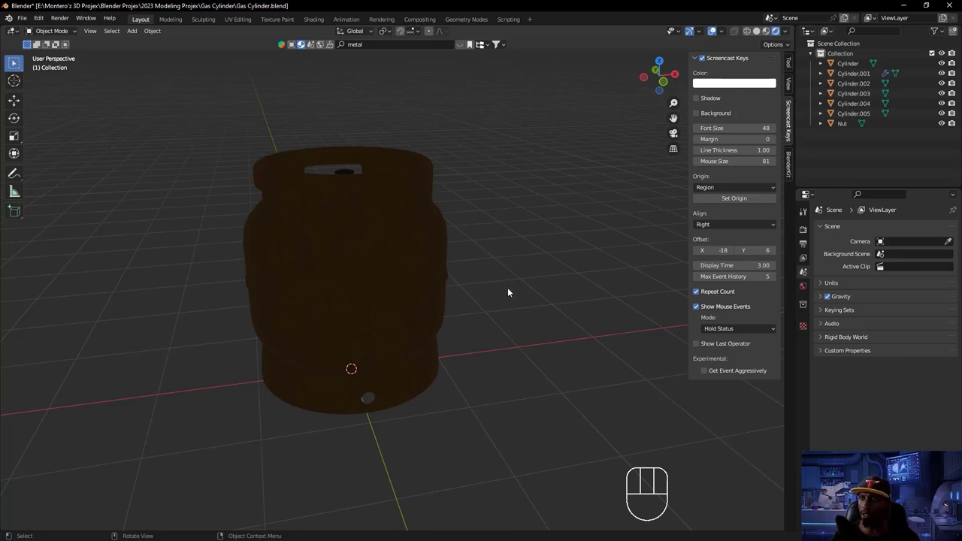
- Add a plane at the origin under the gas cylinder and scale it by 10 as a ground
middle_drag(499, 263, 459, 312)
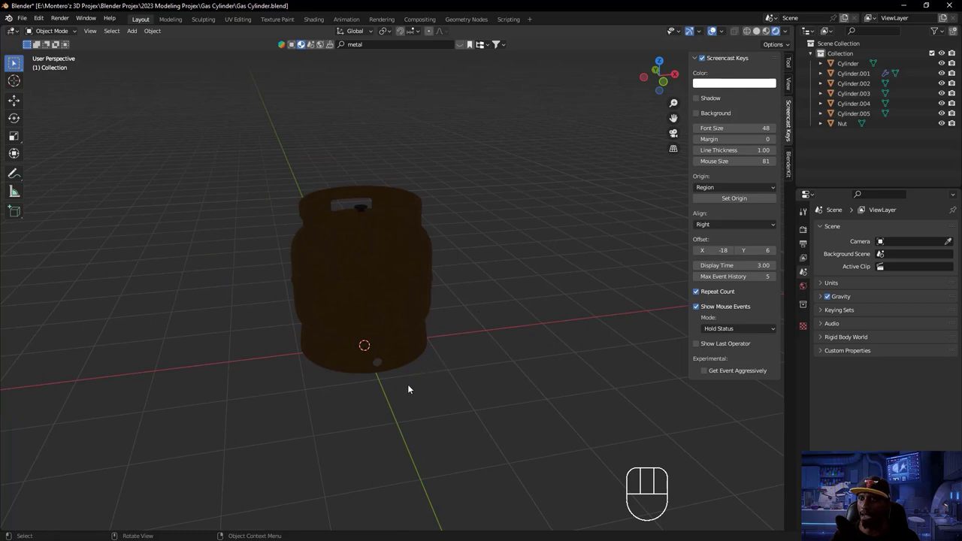
key(shift)
key(shift+a)
mouse_move(394, 337)
click(465, 340)
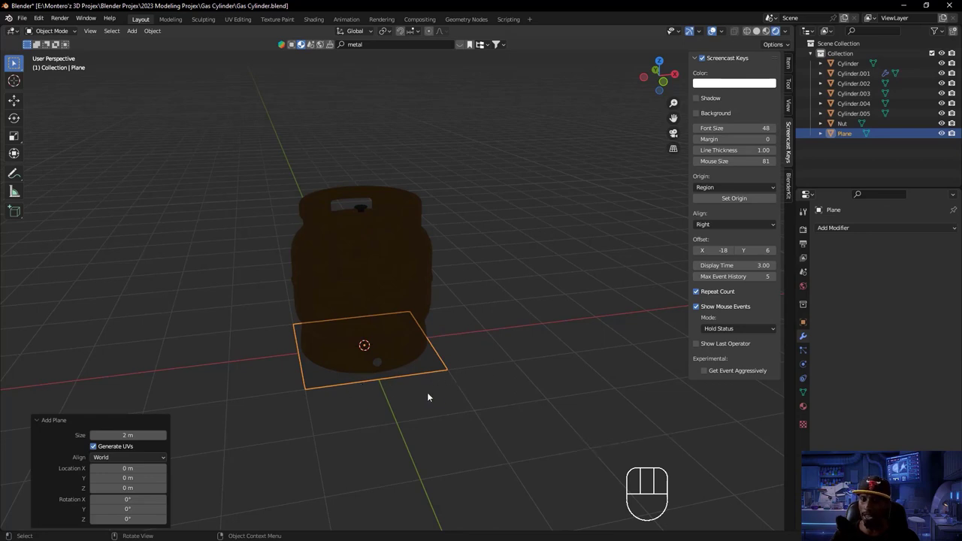
key(s)
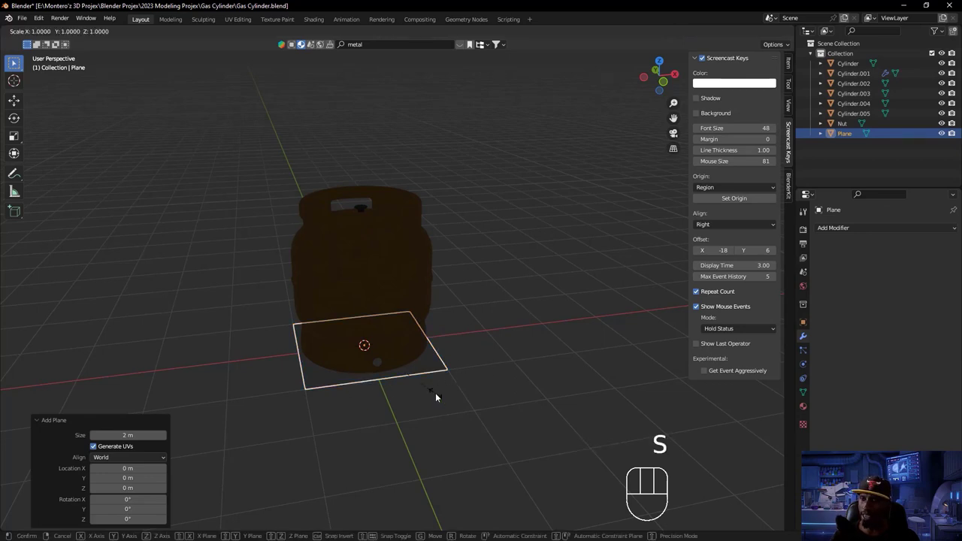
text(10)
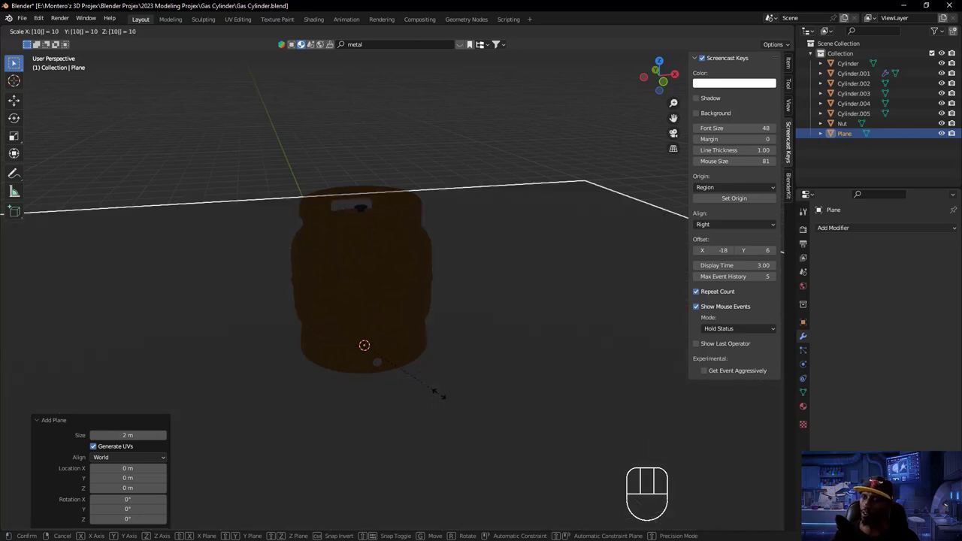
key(Return)
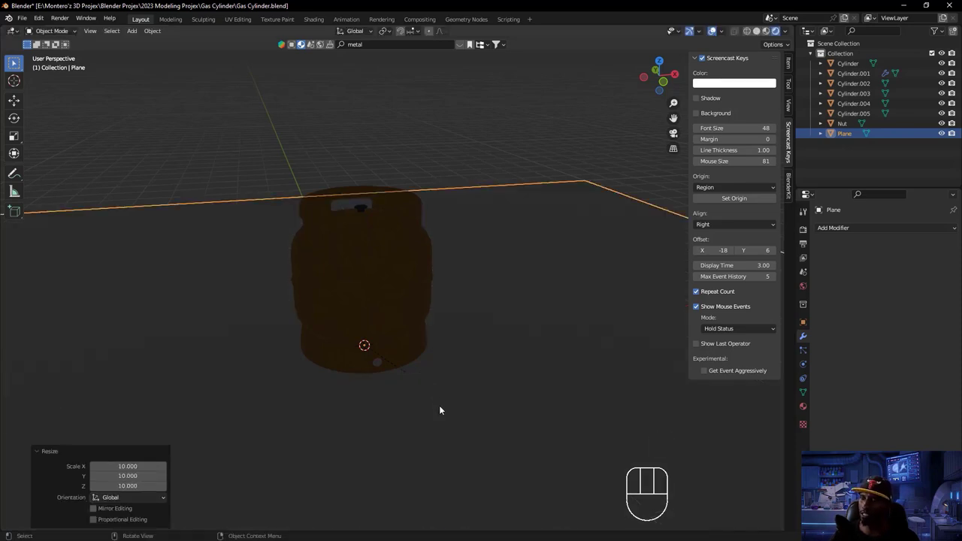
- Add an area light at the origin and raise it about 5.73 m along Z above the gas cylinder
scroll(408, 401, down, 7)
middle_drag(392, 323, 409, 312)
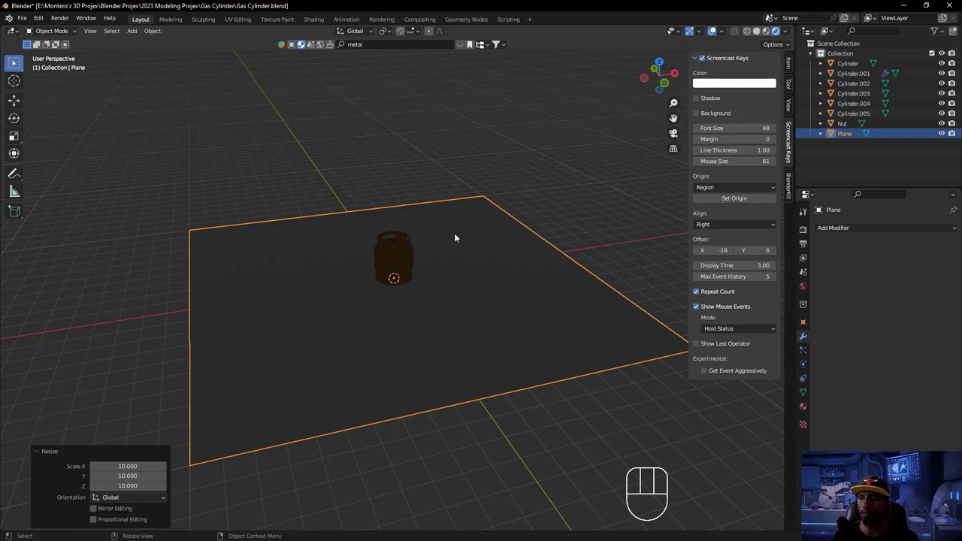
key(shift)
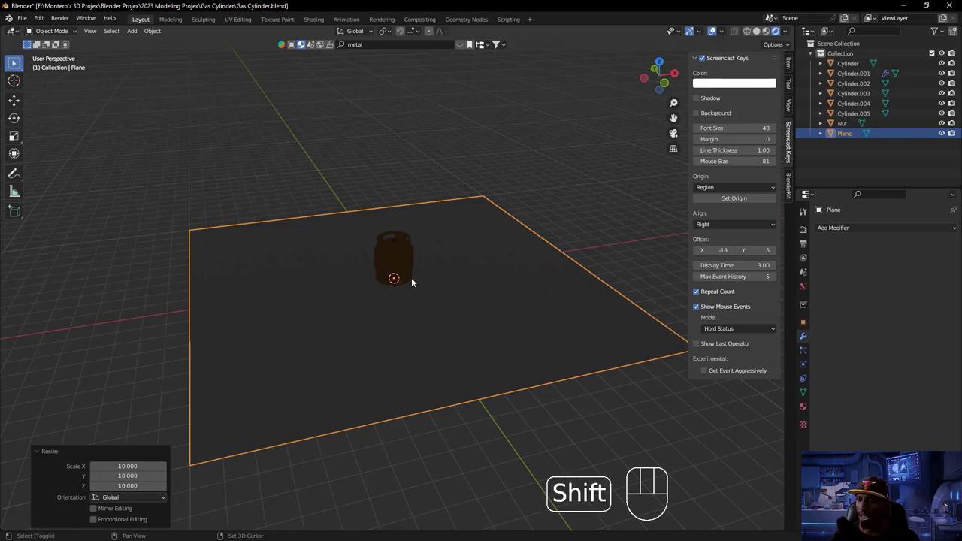
key(shift+a)
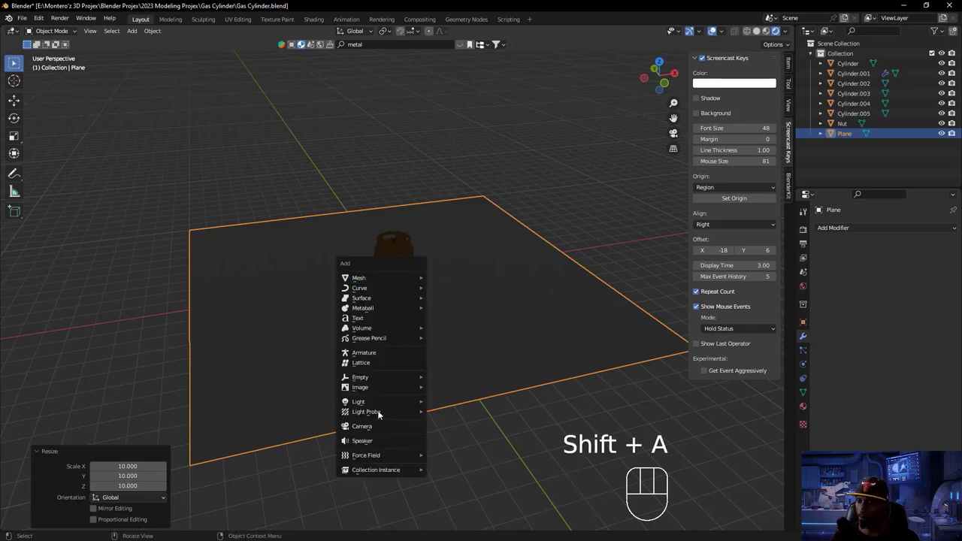
mouse_move(378, 404)
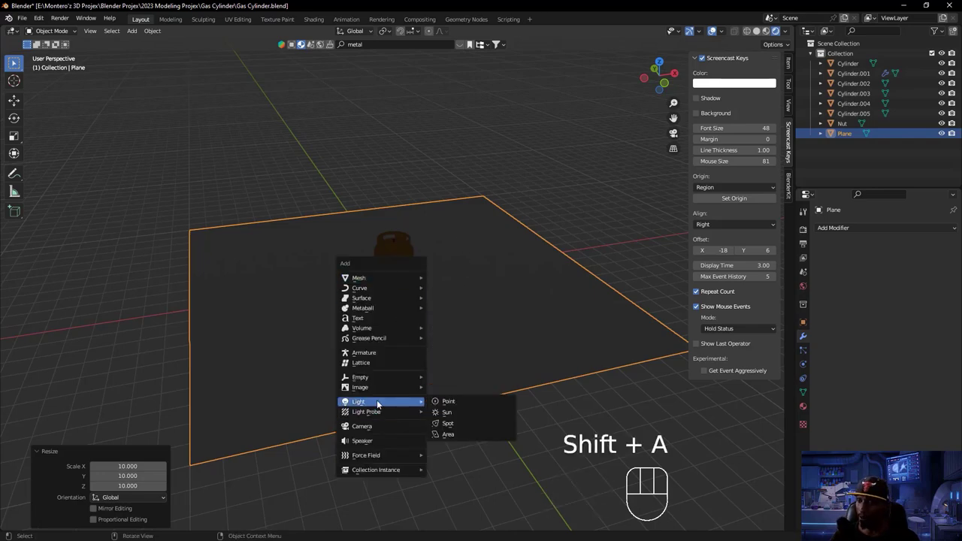
click(449, 435)
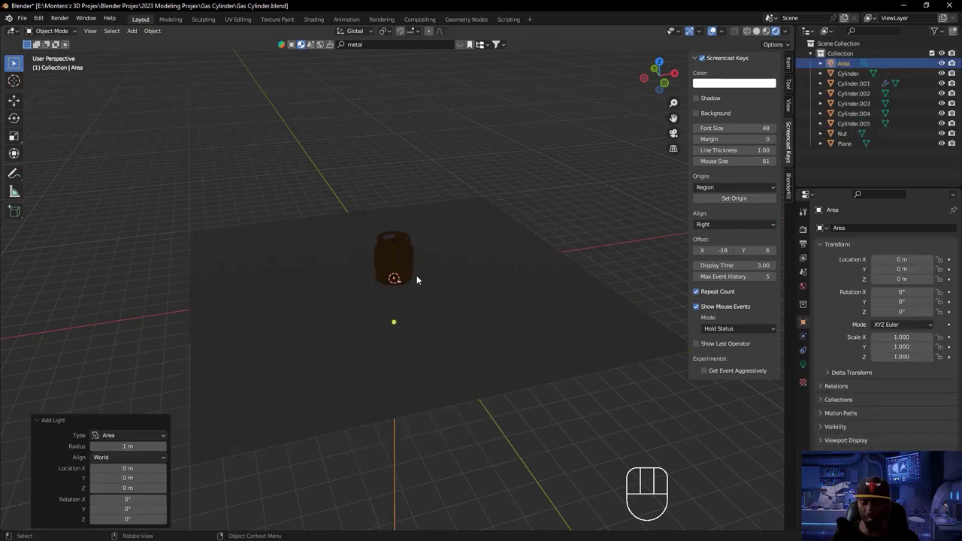
key(g)
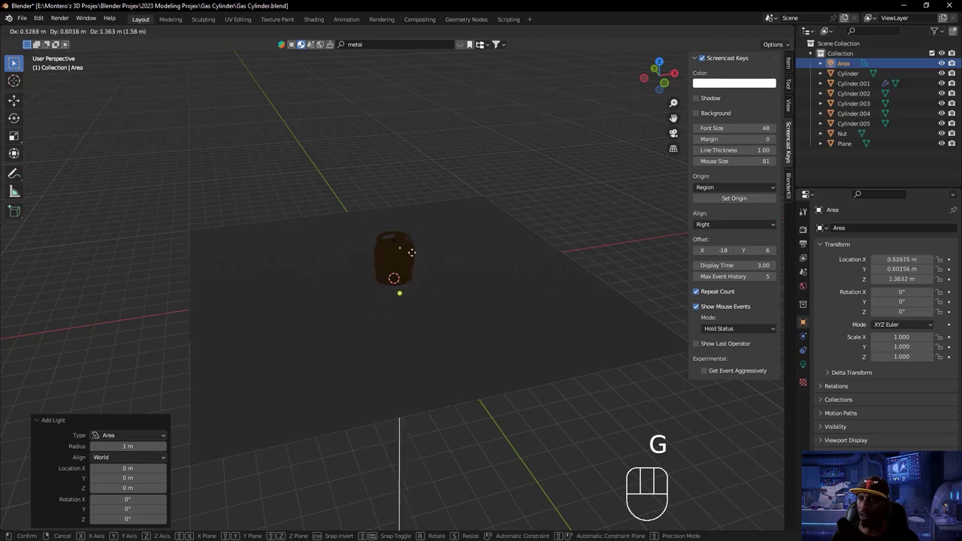
key(z)
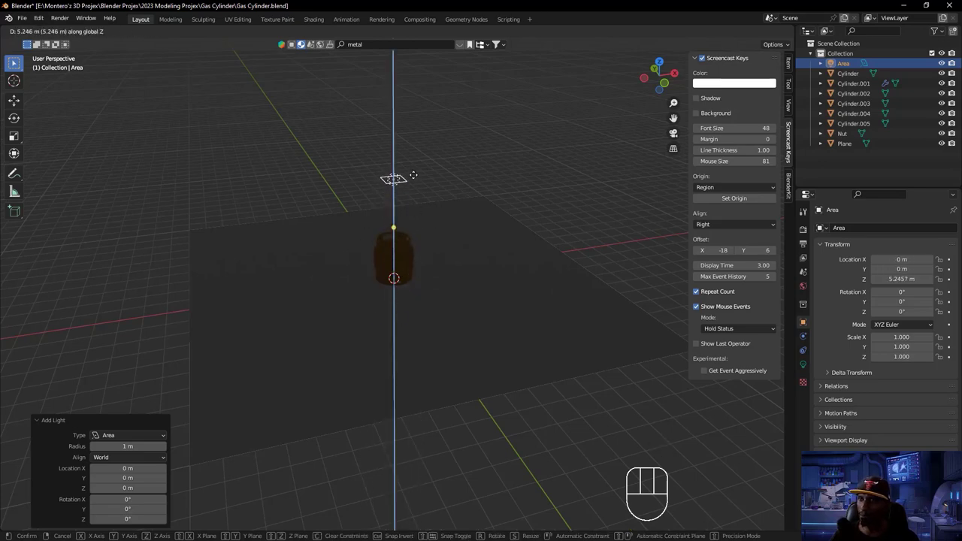
click(413, 170)
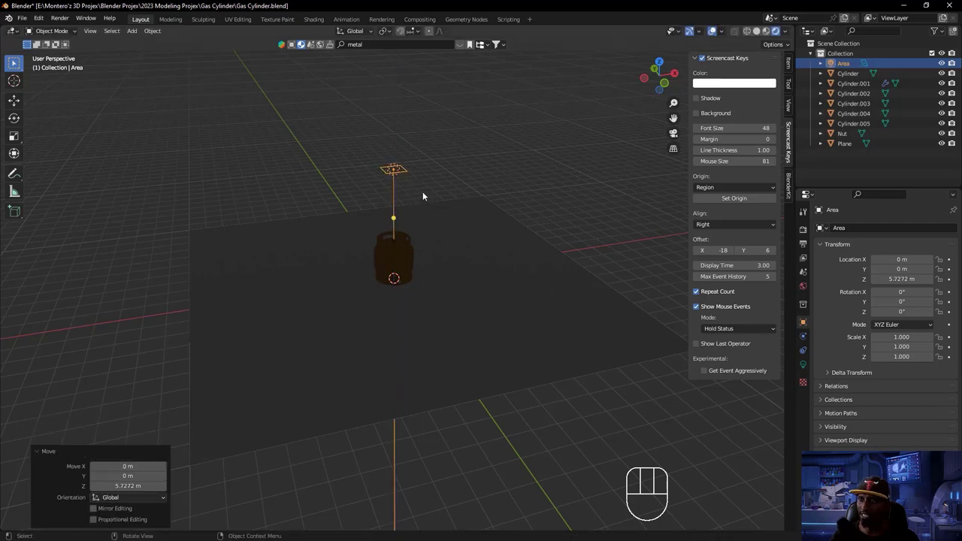
- Scale the area light up to about 5.7 times its size and set its power to about 88.3 W
key(s)
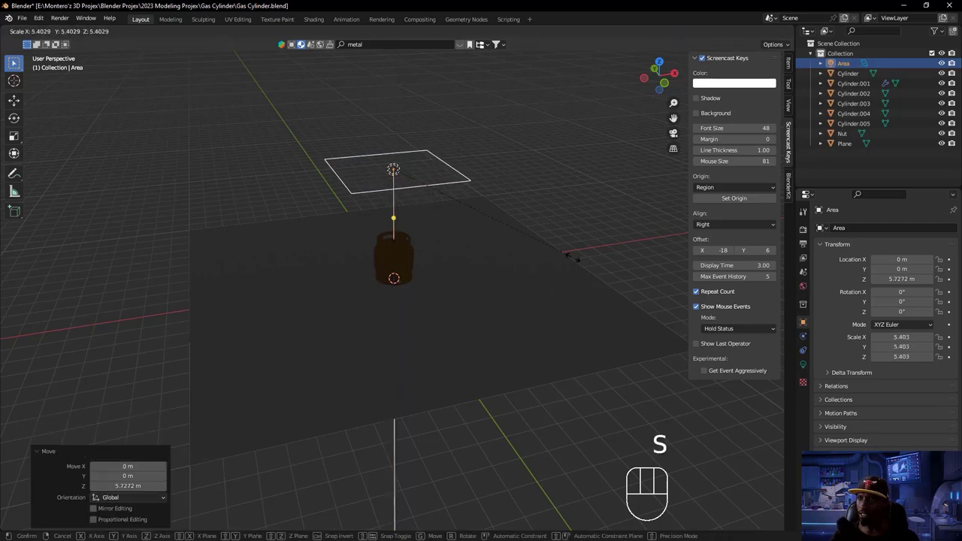
click(581, 262)
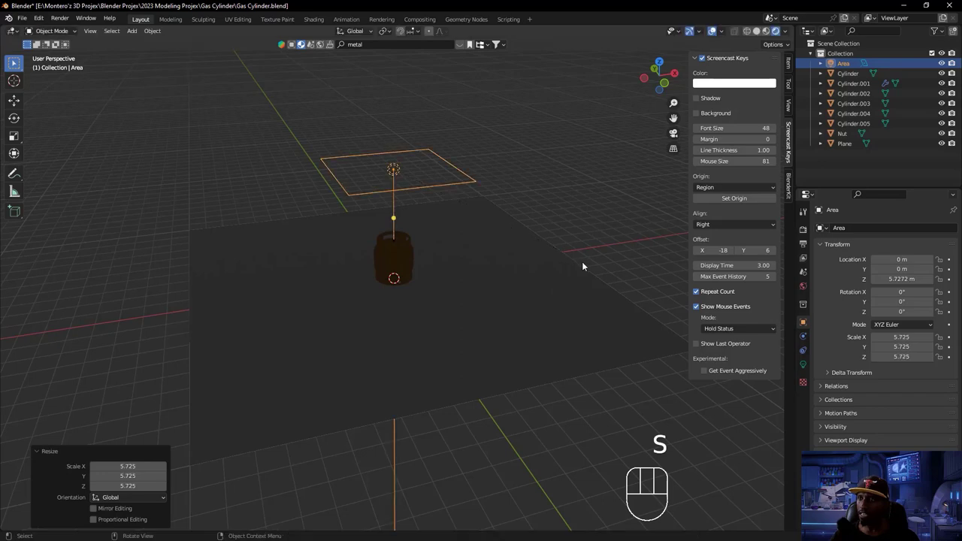
click(804, 365)
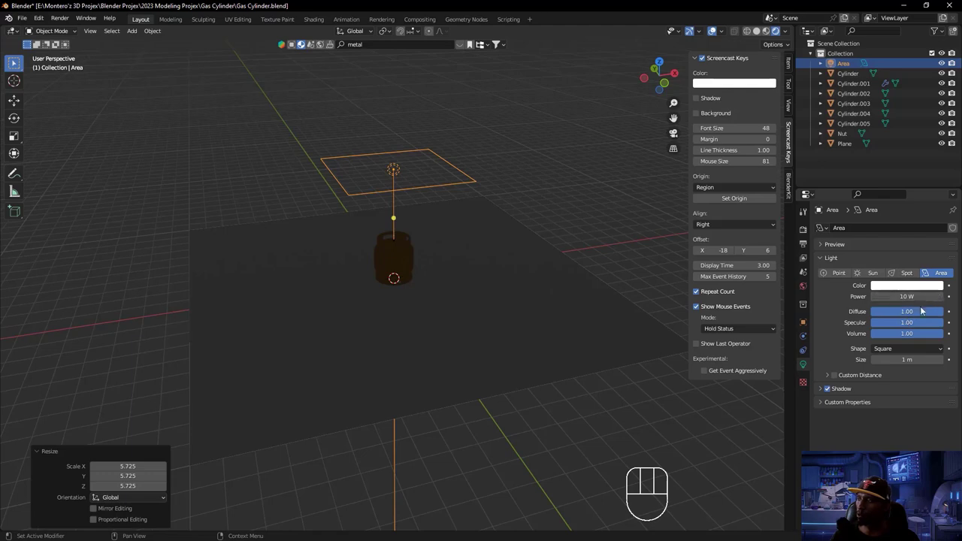
drag(901, 296, 918, 297)
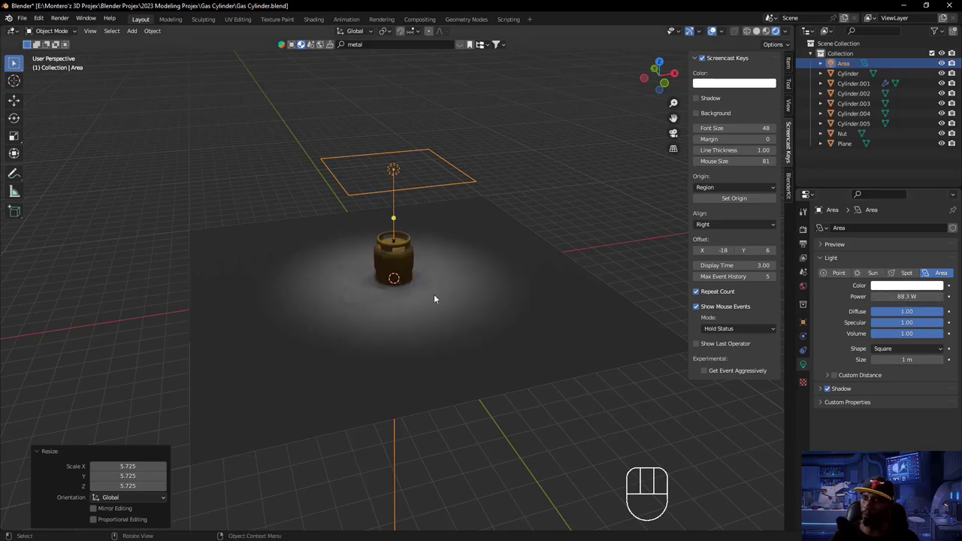
- Duplicate the area light, place the copy offset about -6.3 m in X, 1.2 m in Y and -1.57 m in Z, and switch to top view
scroll(433, 297, up, 4)
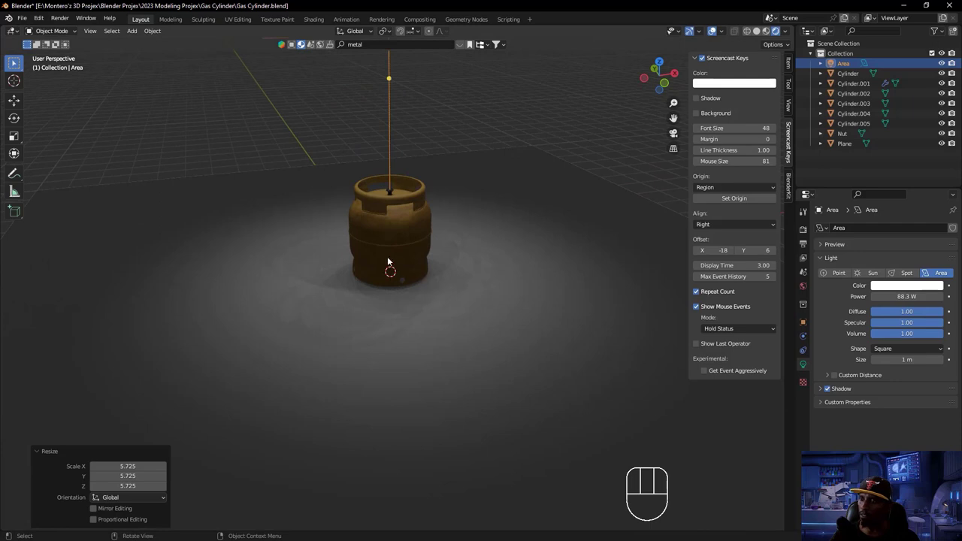
scroll(435, 256, down, 2)
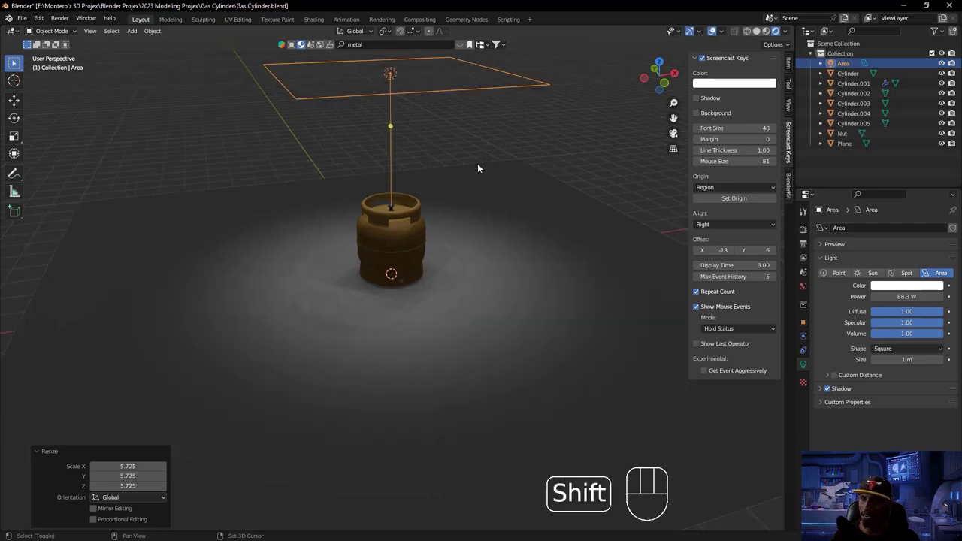
scroll(434, 95, down, 2)
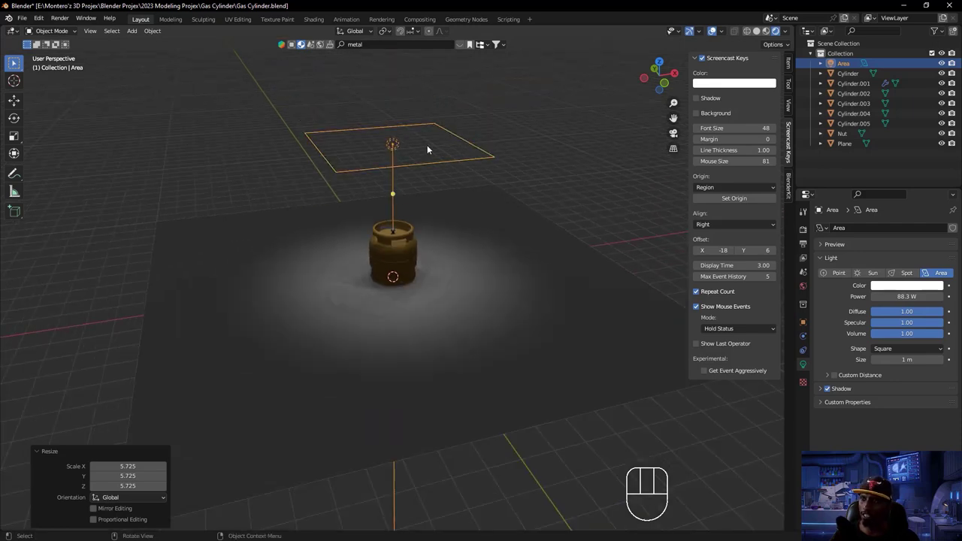
key(shift+d)
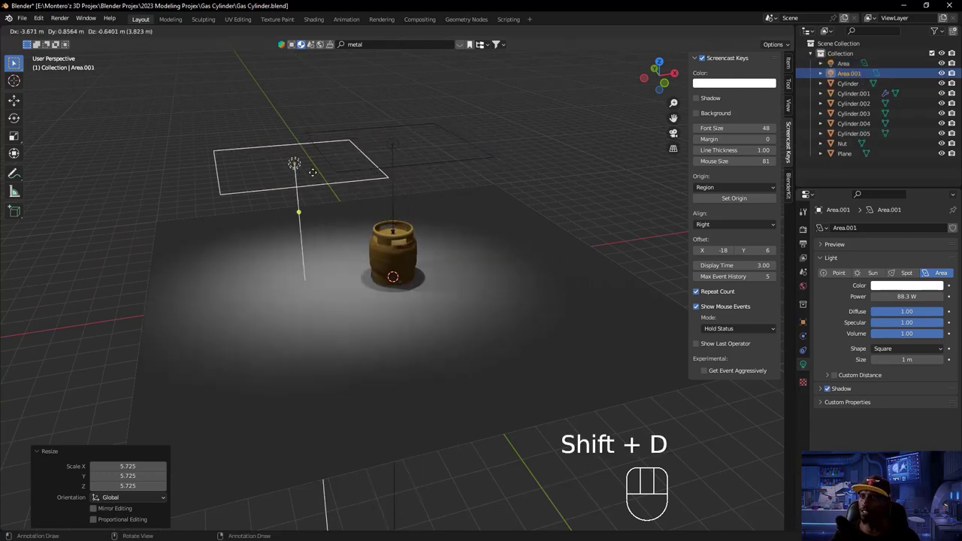
click(260, 193)
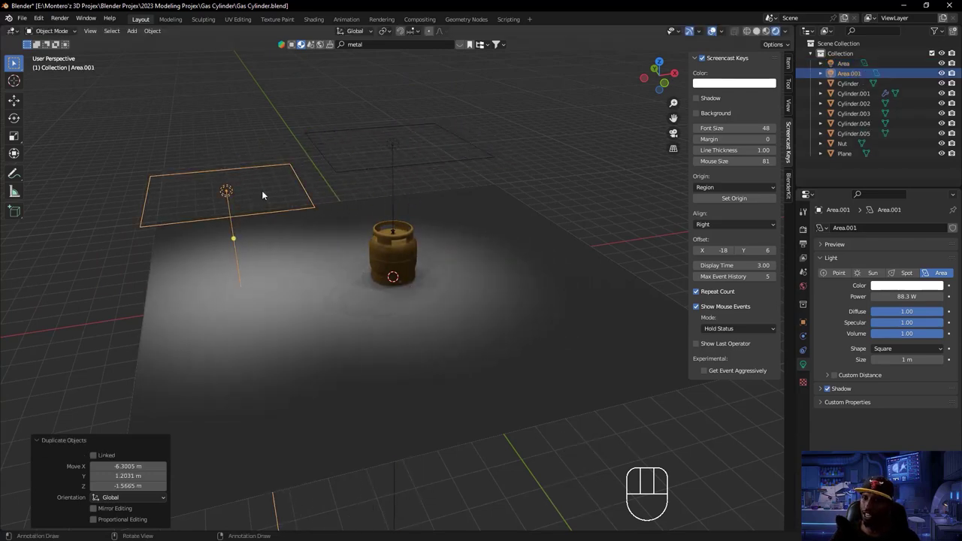
key(KP_7)
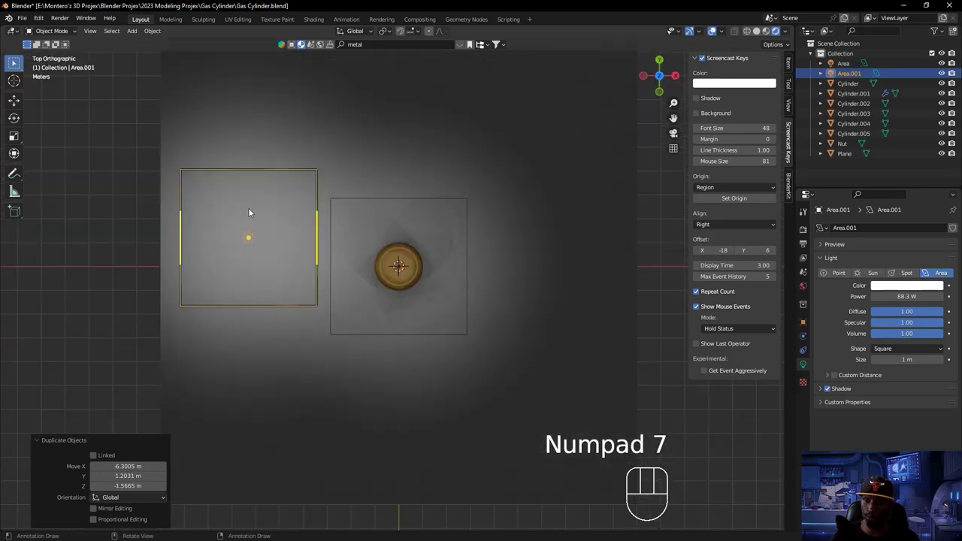
- Move the duplicated area light about -1.18 m along Y and rotate it about -58° in front view to face the gas cylinder
key(g)
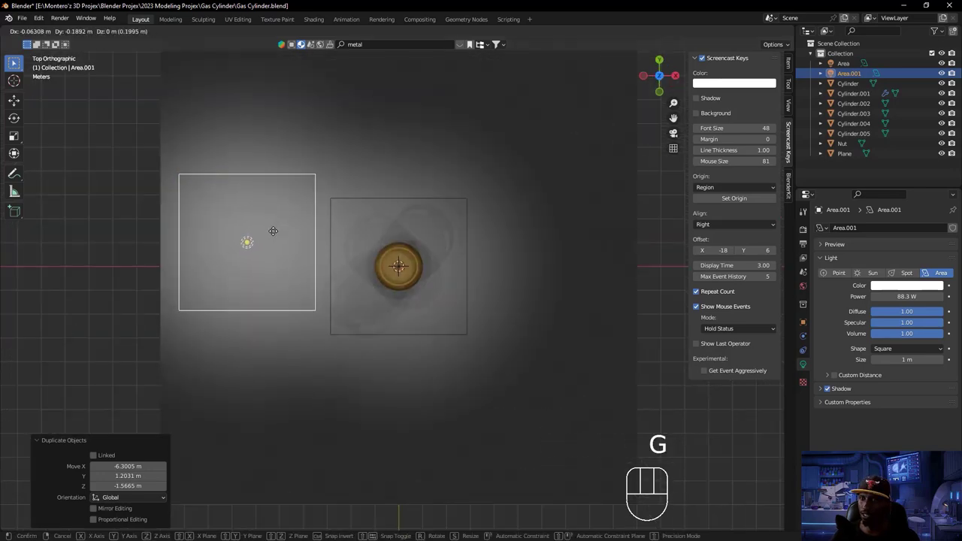
middle_click(275, 233)
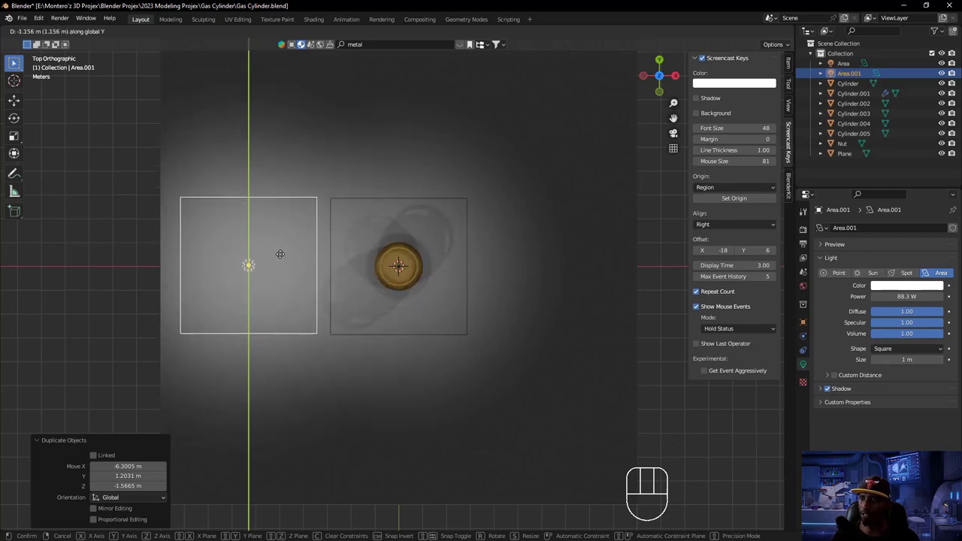
click(280, 254)
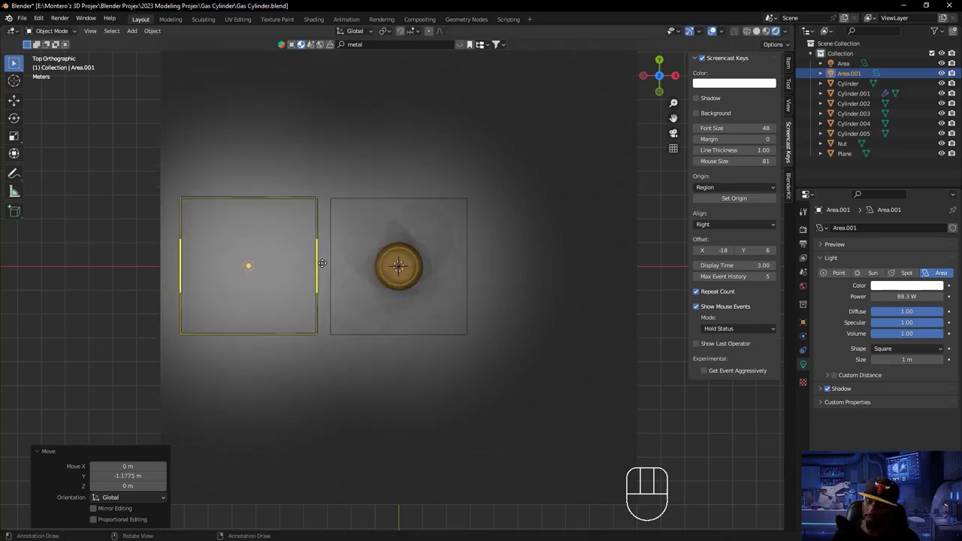
key(KP_1)
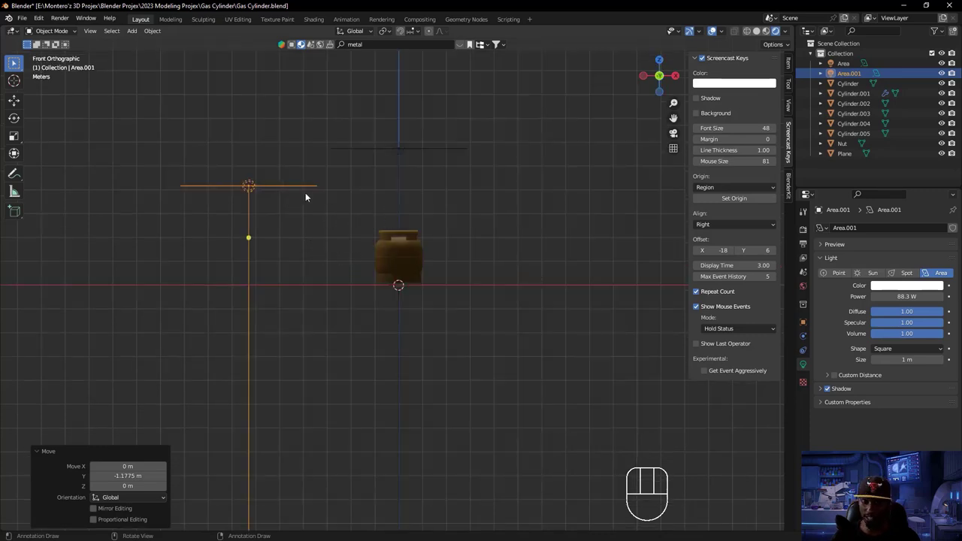
key(r)
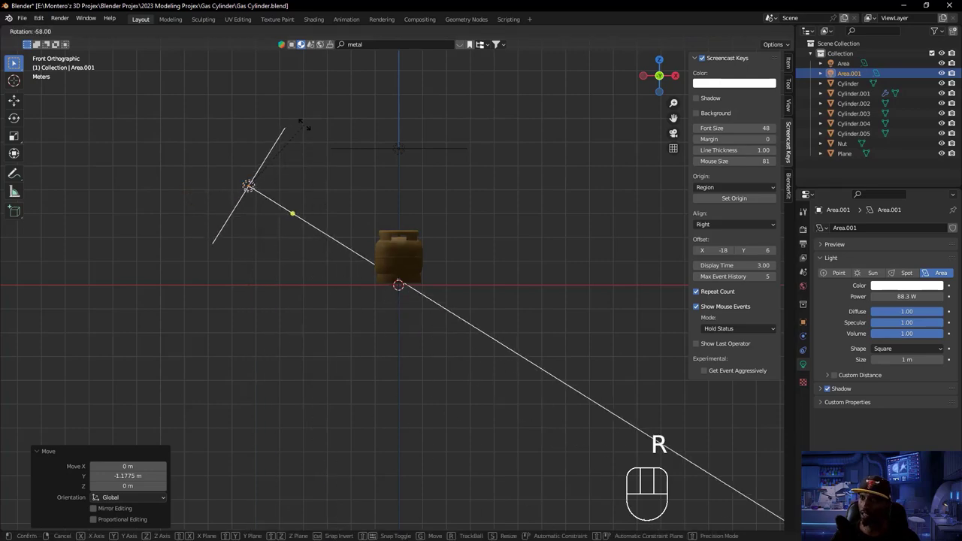
click(303, 122)
- Duplicate the angled area light and move the copy about 13.52 m in X and 0.76 m in Z, across the gas cylinder
middle_drag(398, 189, 444, 269)
click(339, 187)
key(shift+d)
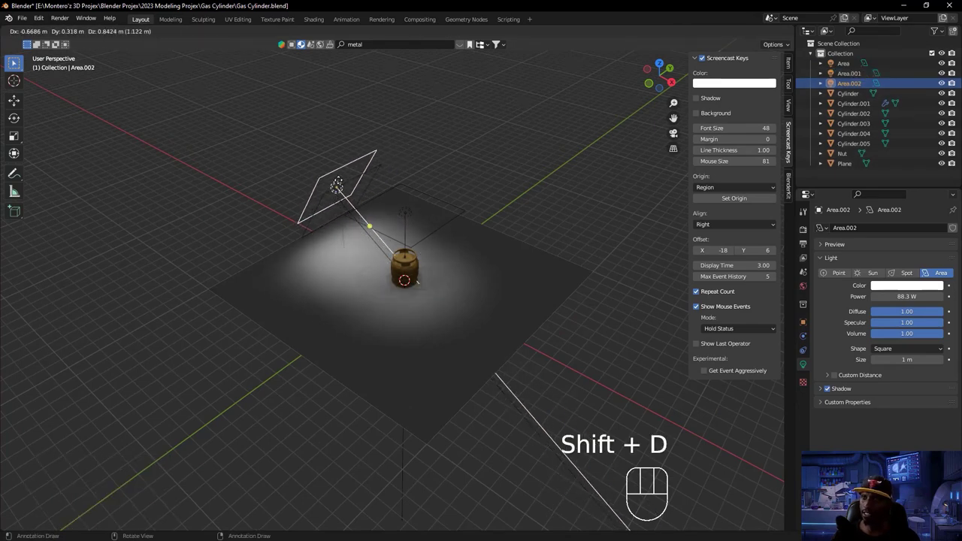
right_click(342, 198)
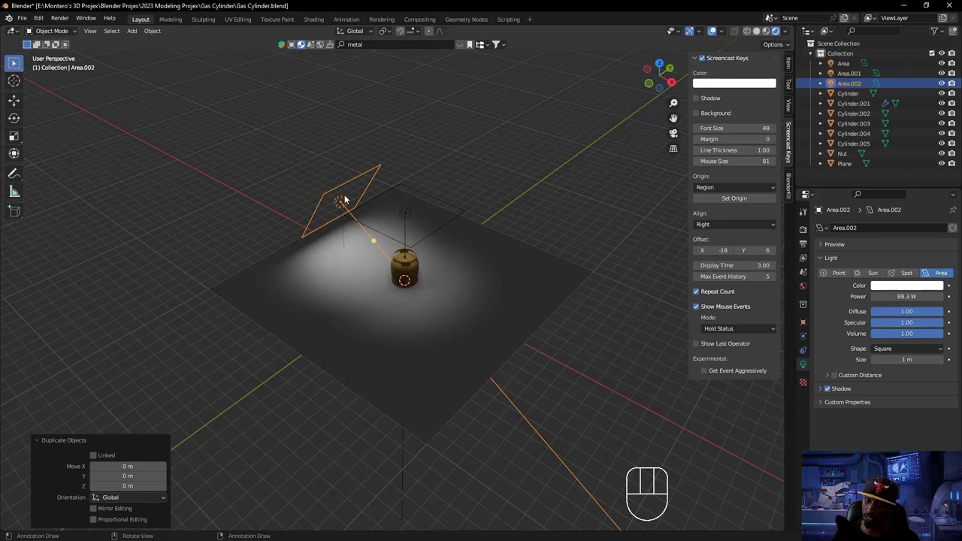
key(KP_1)
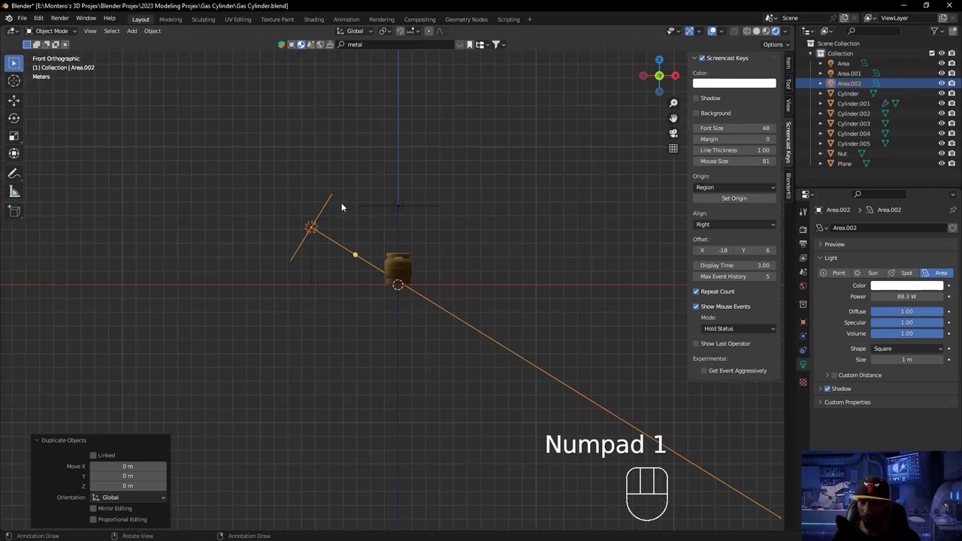
key(g)
click(526, 191)
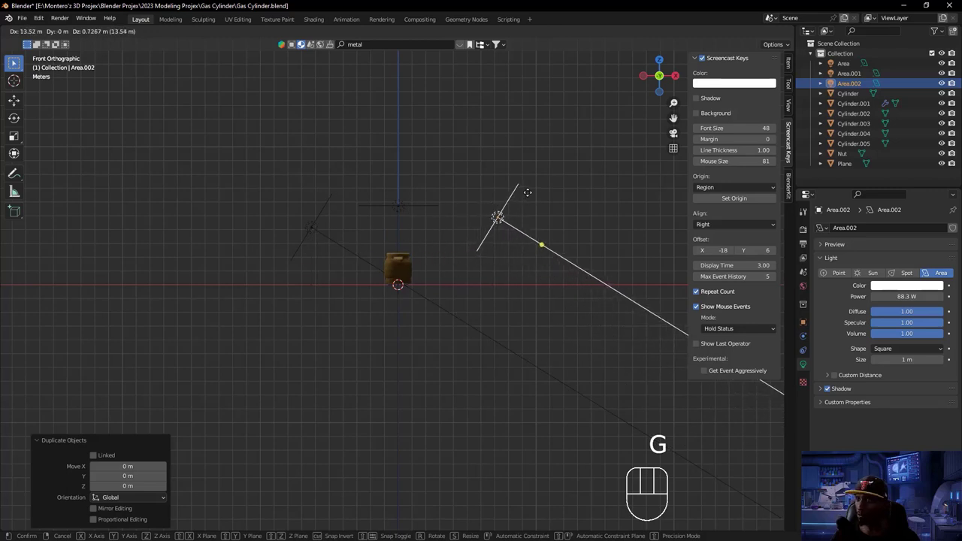
- Rotate the new area light about 115° in front view so it faces the gas cylinder
key(r)
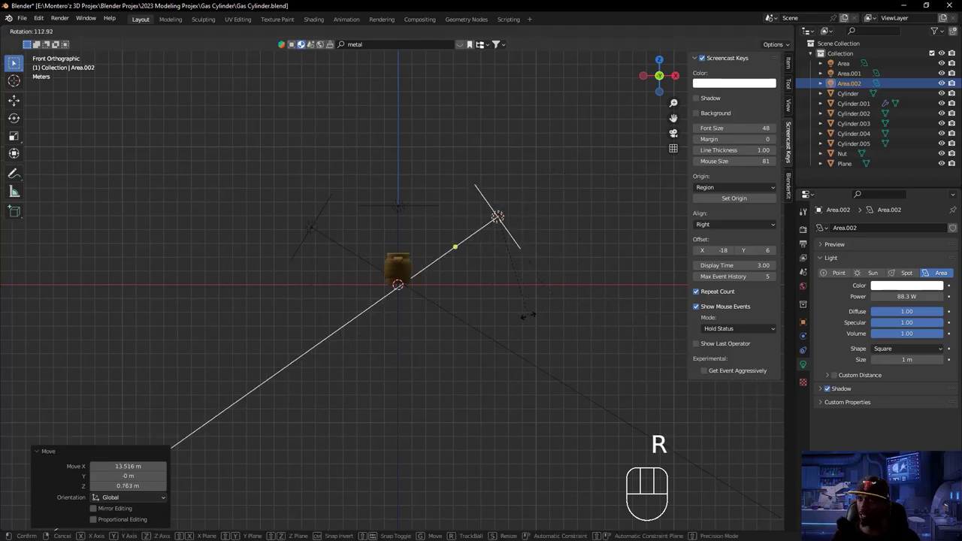
click(524, 322)
scroll(511, 304, up, 5)
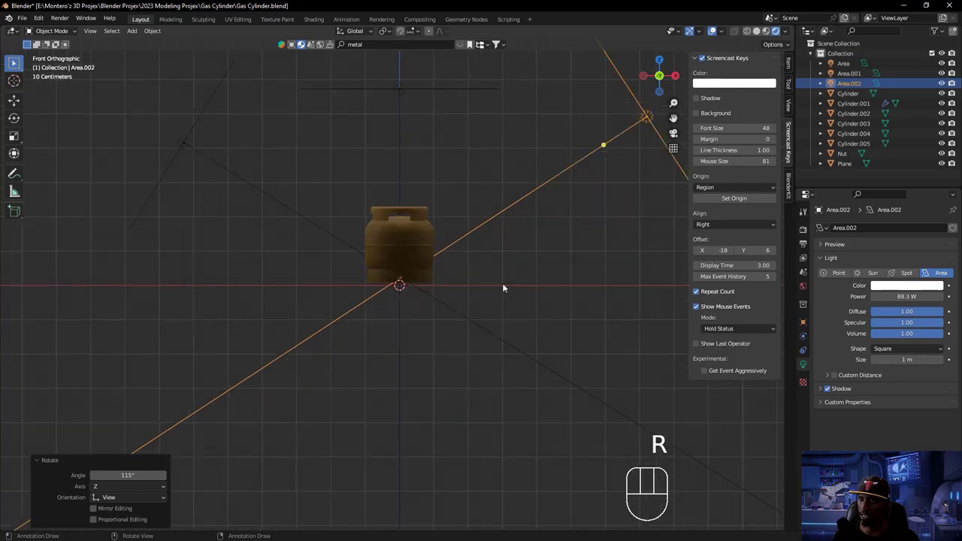
middle_drag(520, 256, 476, 309)
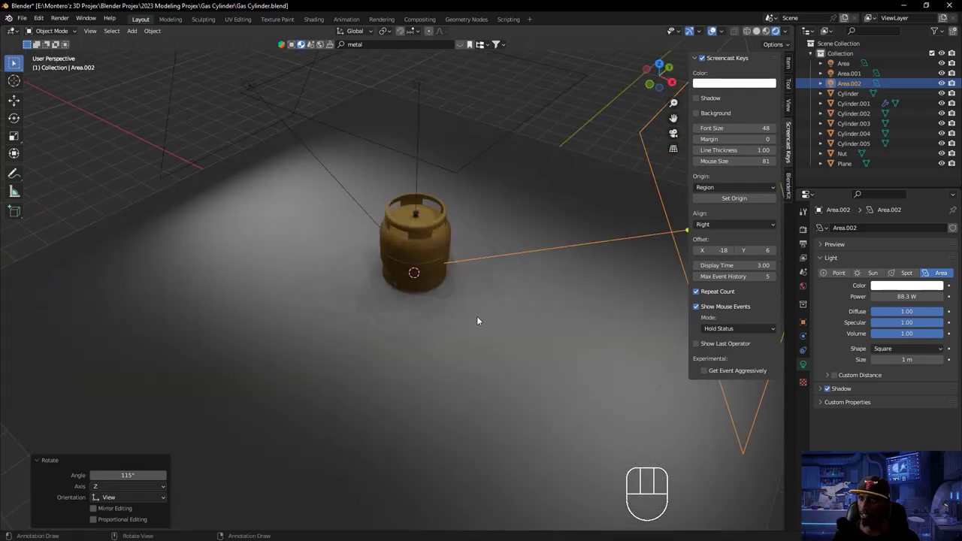
- Extrude the ground plane's two back edges about 10.76 m up along Z to form walls behind the gas cylinder
scroll(479, 330, down, 3)
click(288, 285)
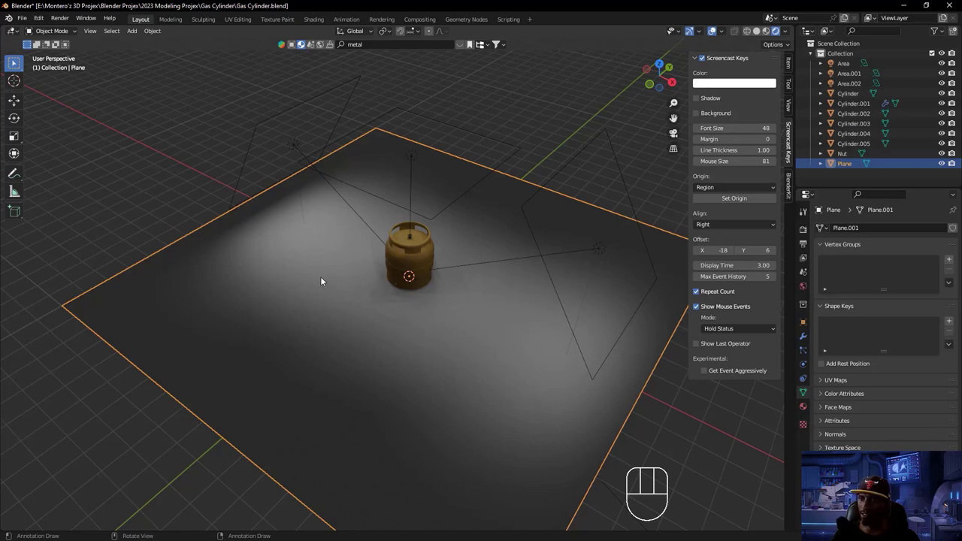
key(Tab)
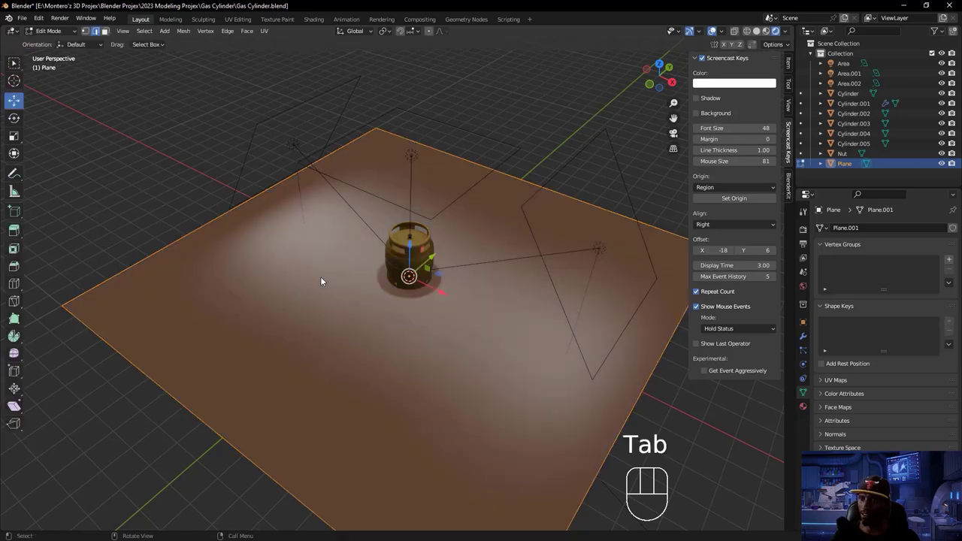
click(512, 175)
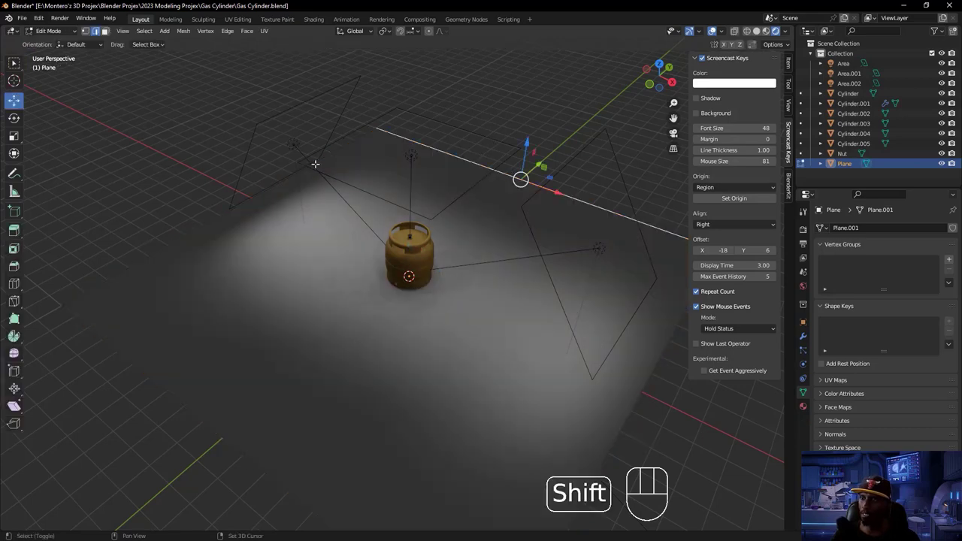
shift+click(188, 233)
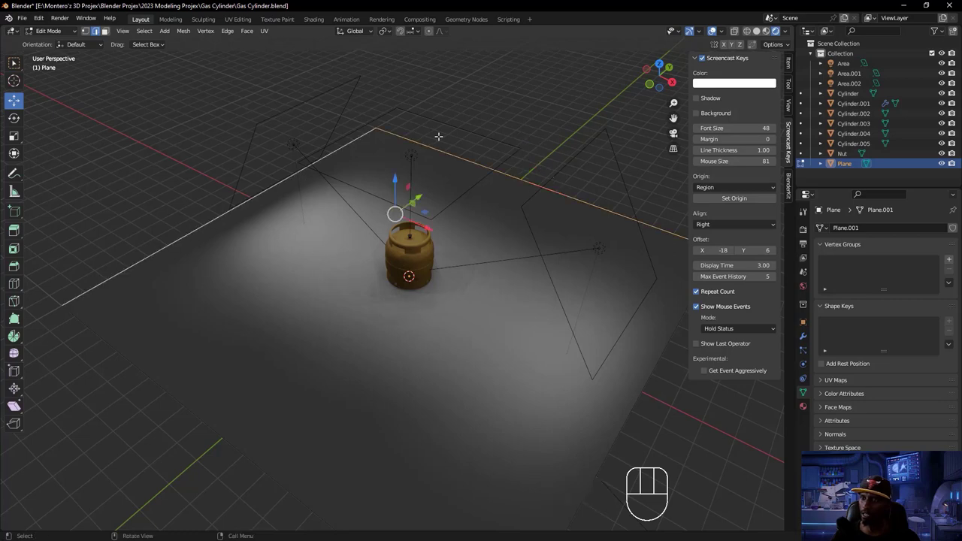
middle_drag(426, 143, 434, 276)
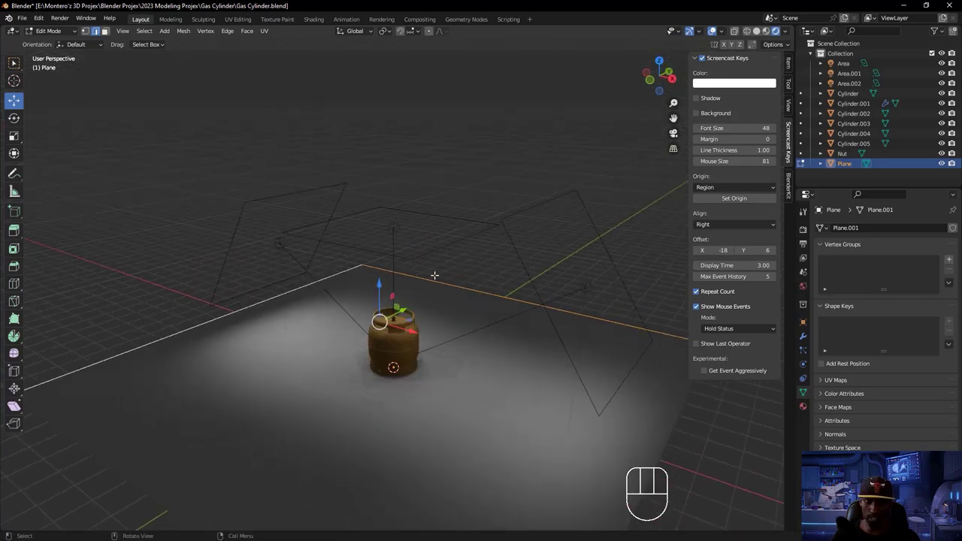
key(e)
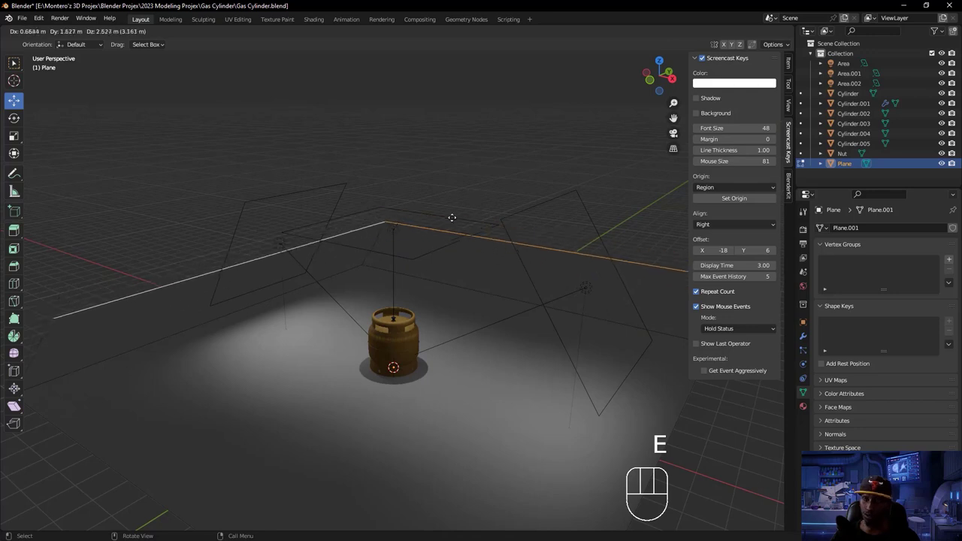
key(z)
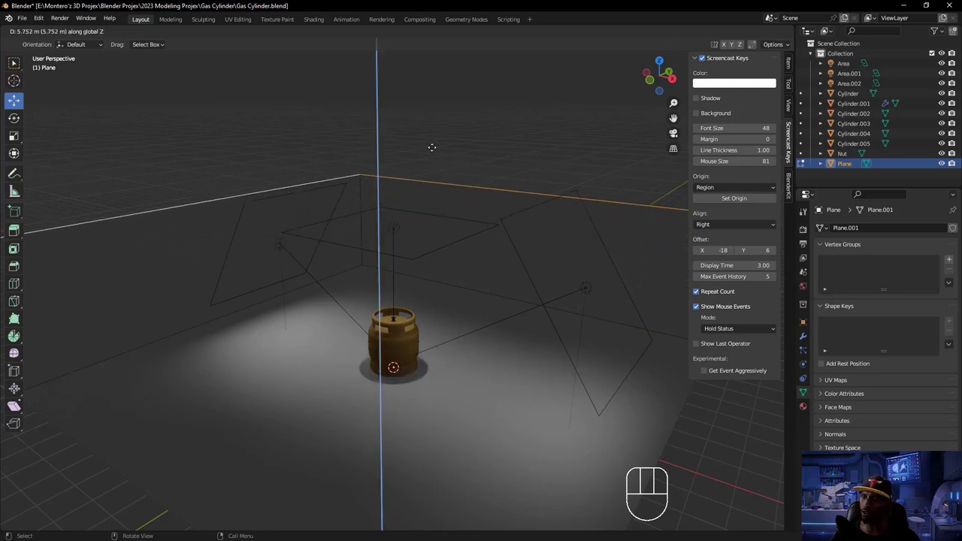
click(411, 42)
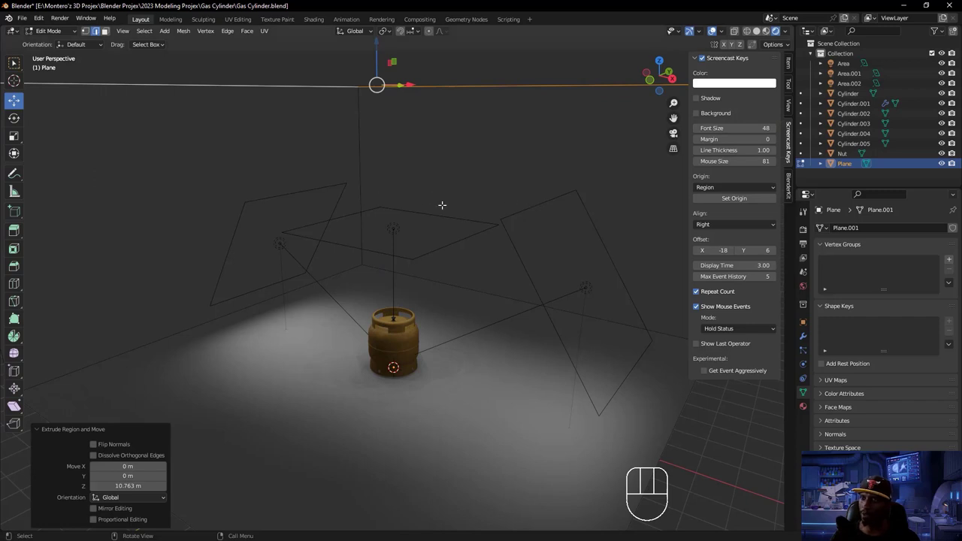
key(Tab)
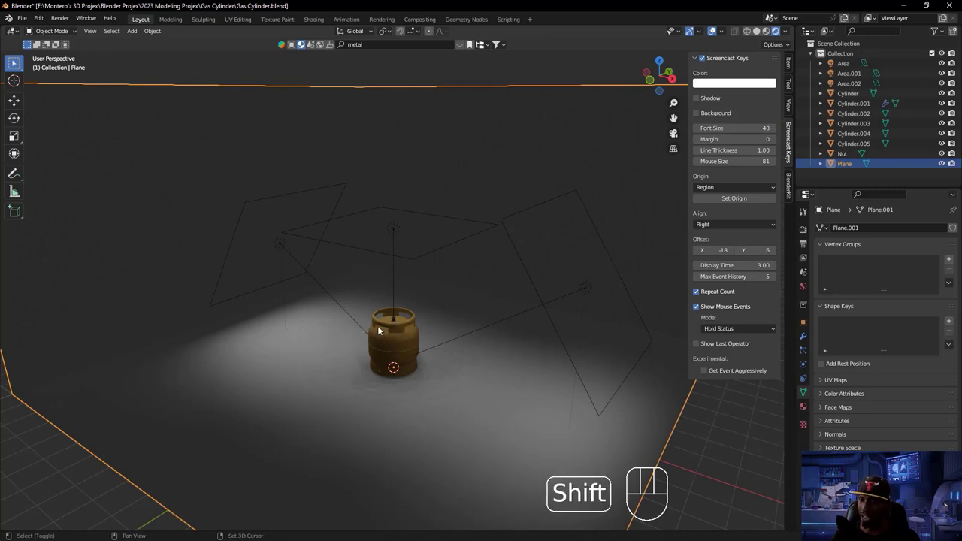
- Try adding a sun light at the origin and undo the addition
key(shift+a)
mouse_move(378, 328)
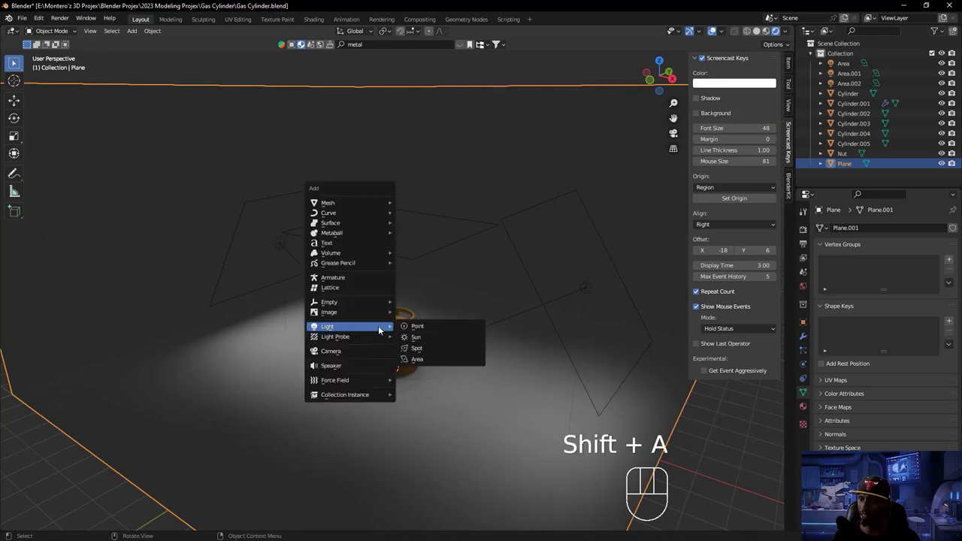
click(430, 336)
scroll(443, 345, down, 4)
middle_drag(459, 350, 439, 355)
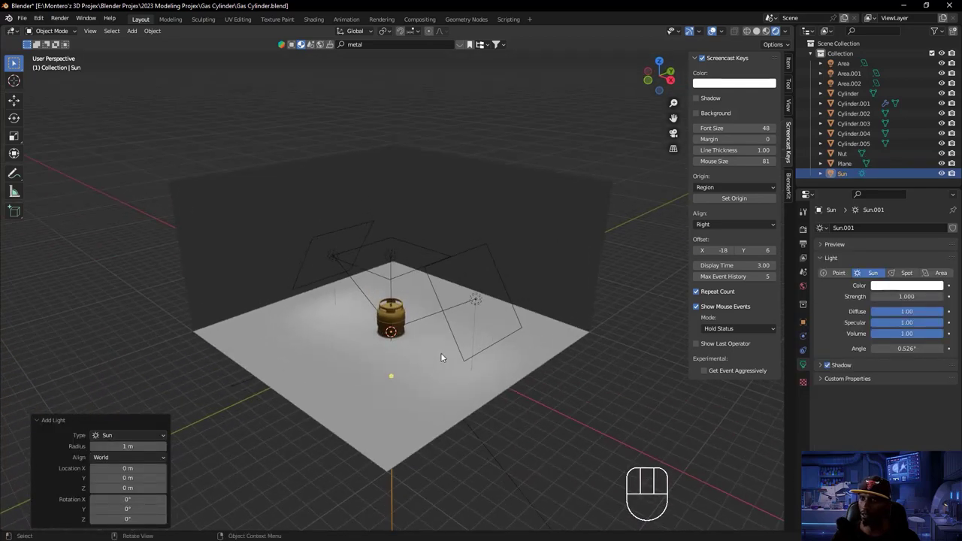
key(ctrl+z)
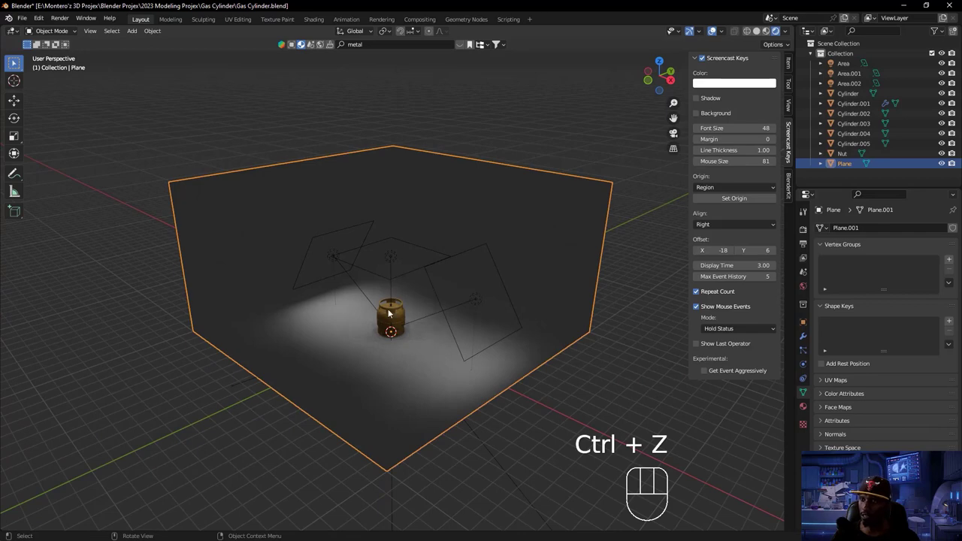
- Set the power of the angled area light on the negative X side of the gas cylinder to 150 W
scroll(388, 314, up, 5)
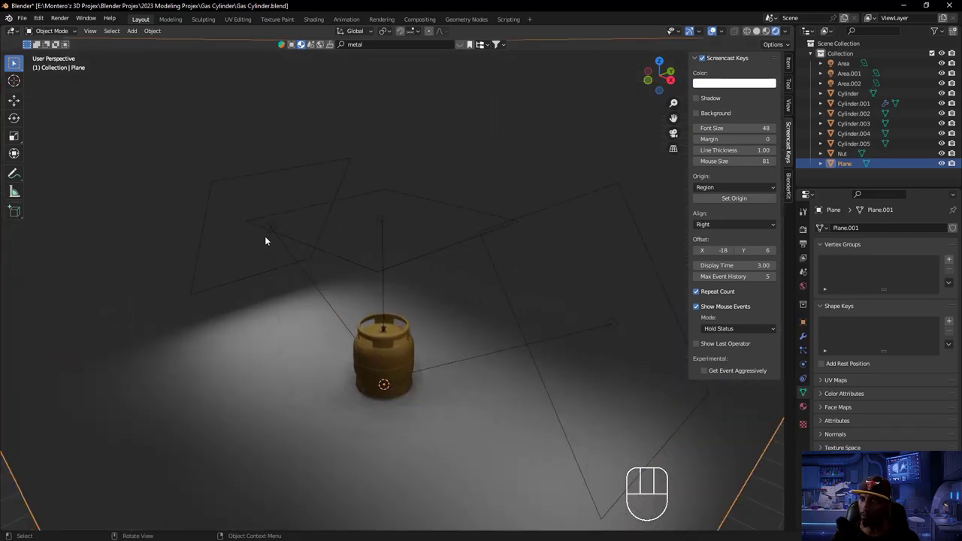
click(199, 252)
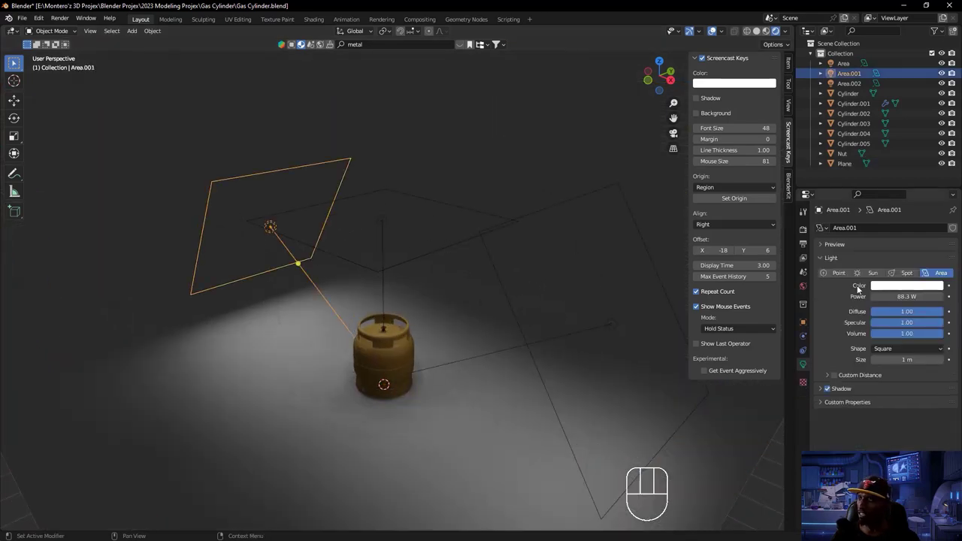
click(900, 296)
text(1)
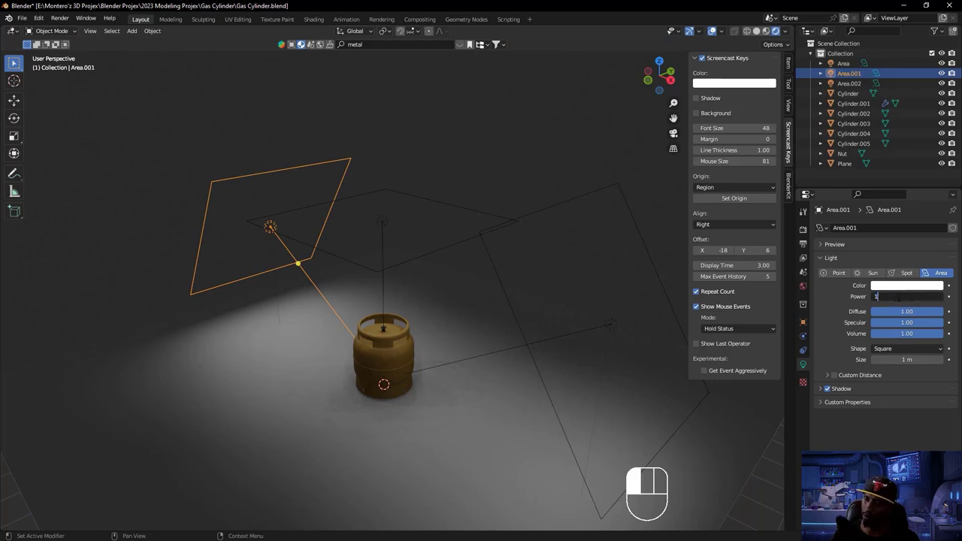
text(50)
key(Return)
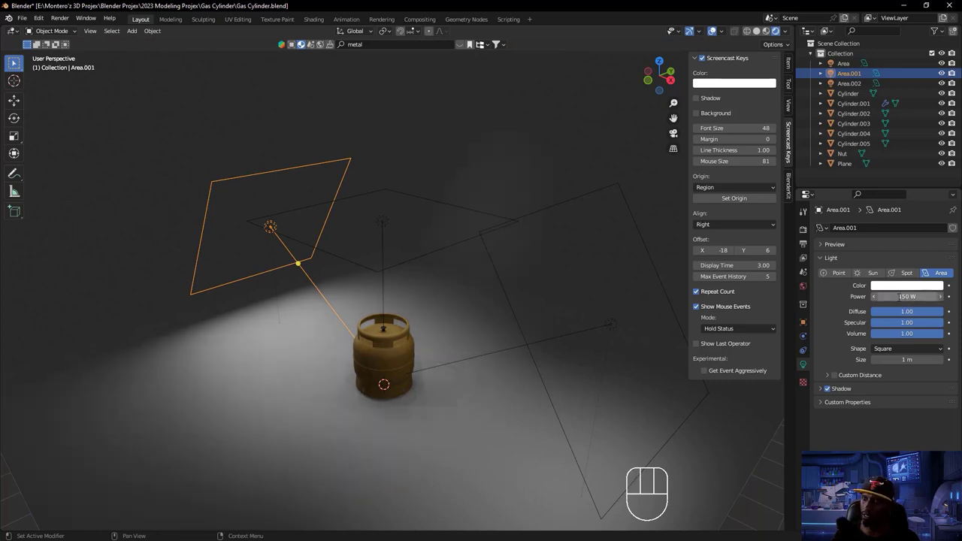
- Raise the overhead area light about 4.74 m along Z and scale it up to about 3.2 times its size
scroll(402, 246, down, 3)
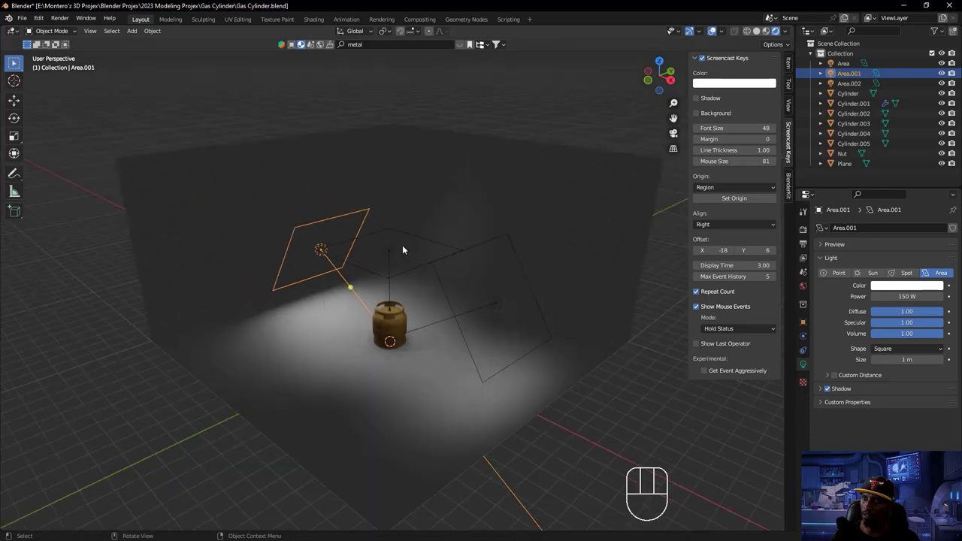
click(406, 257)
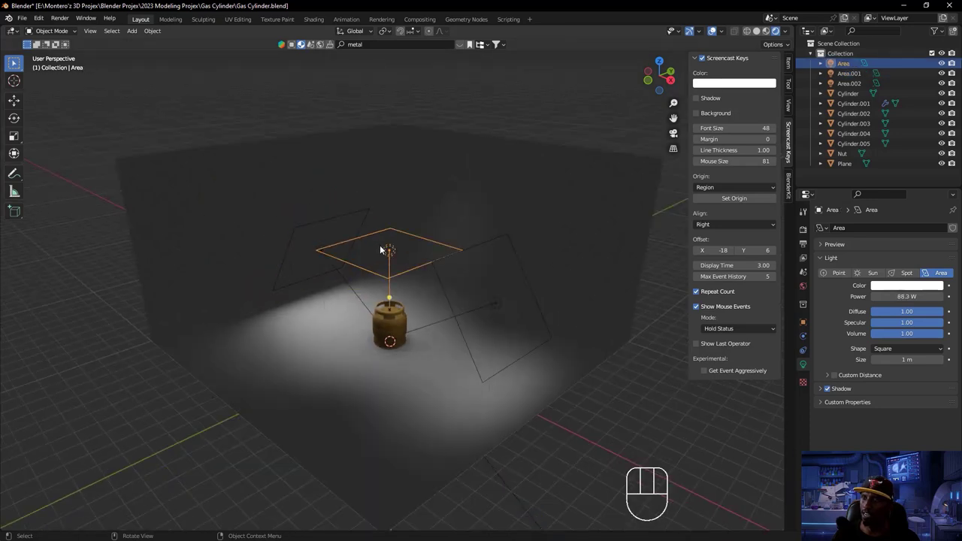
key(g)
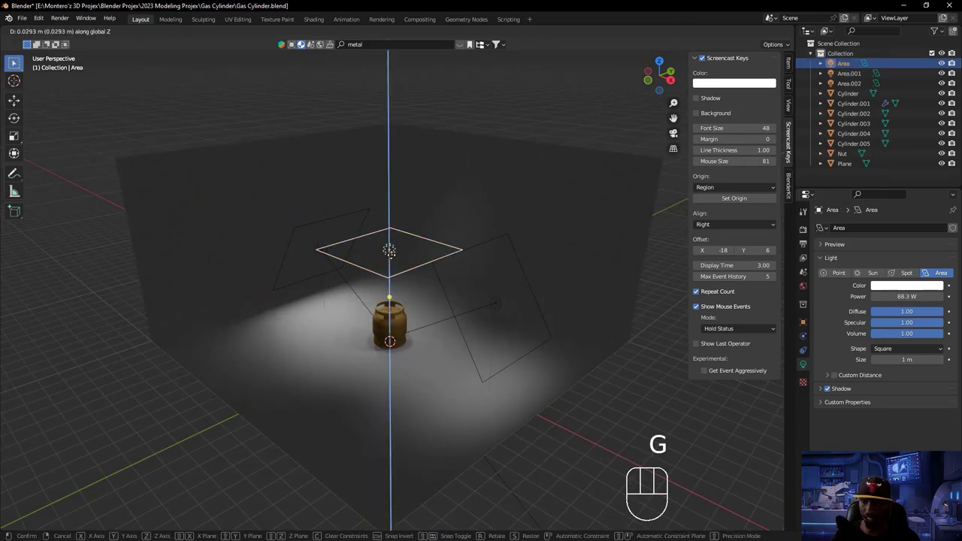
key(z)
click(422, 224)
key(s)
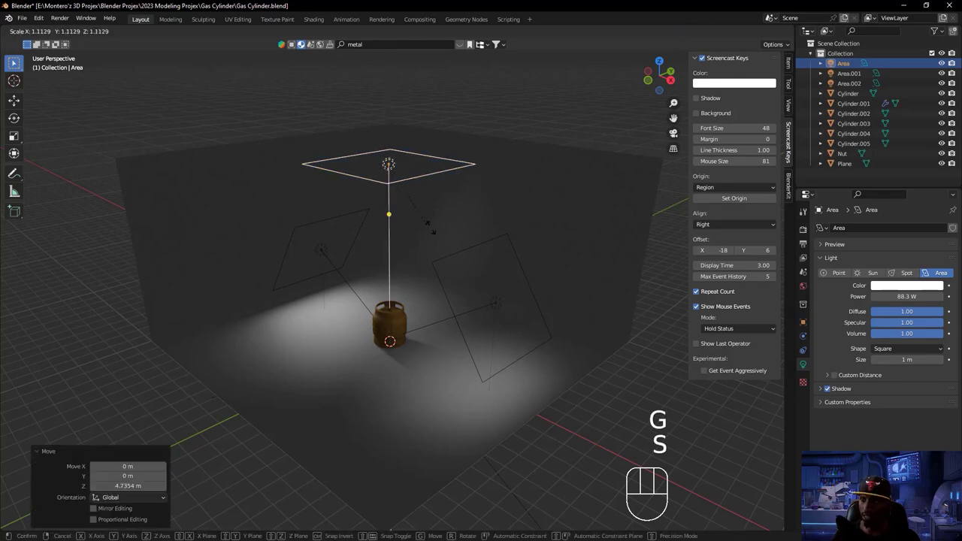
click(560, 283)
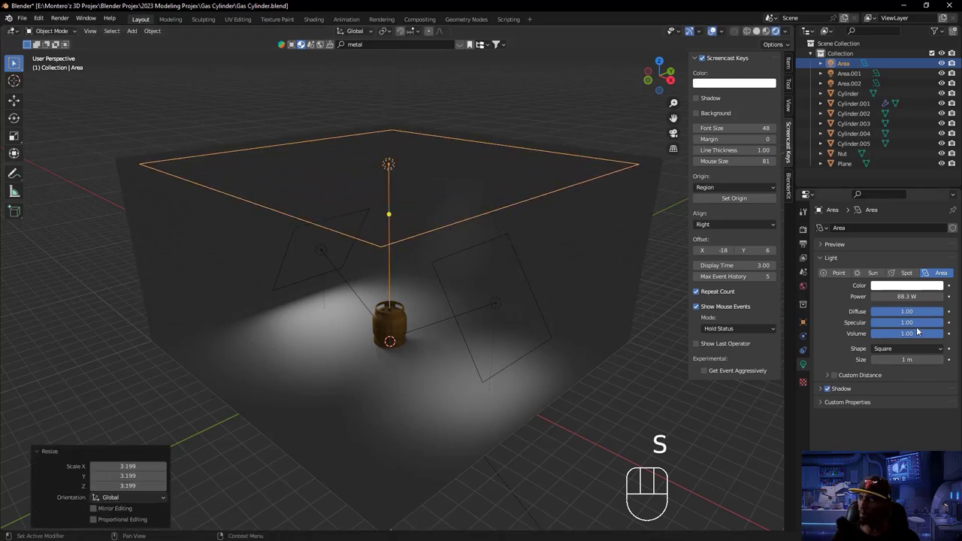
- Set the overhead area light's power to 100 W
click(906, 296)
text(100)
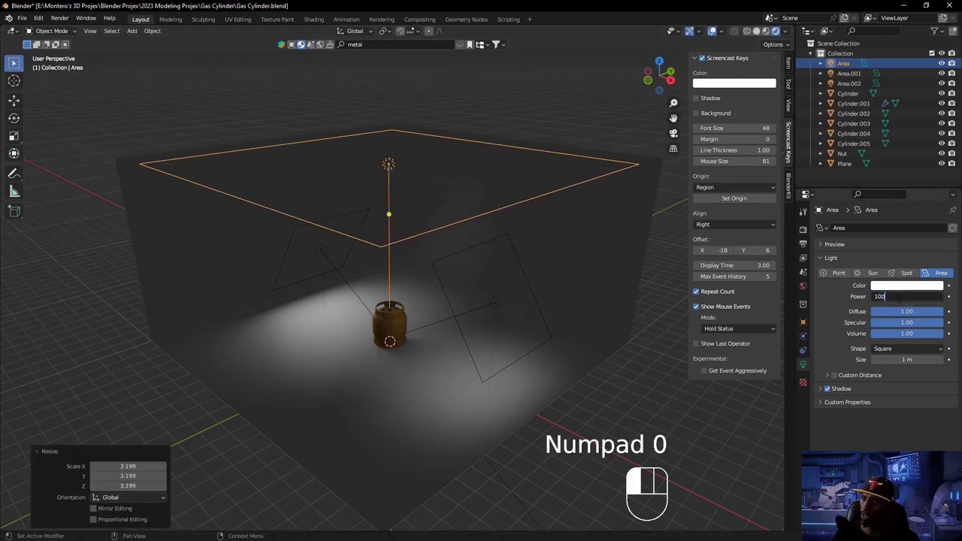
key(Return)
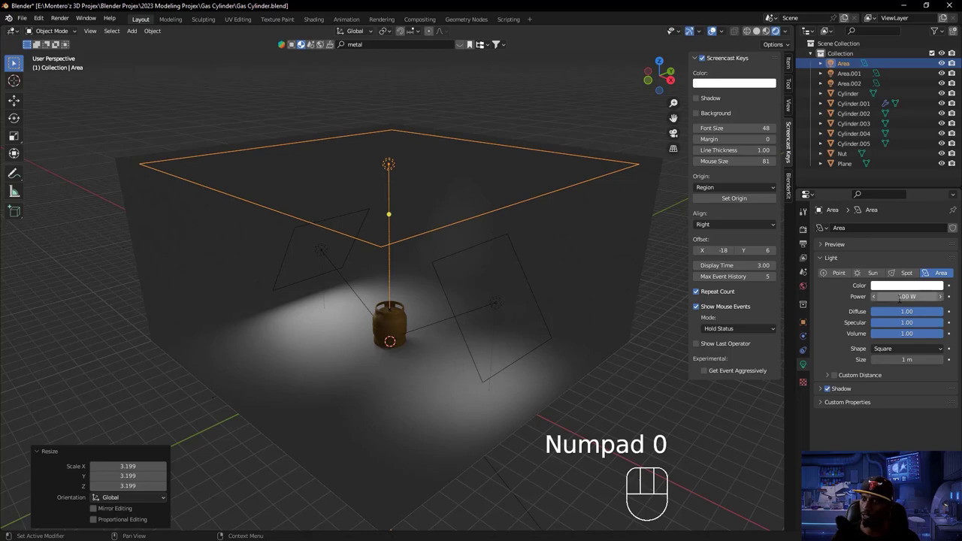
- Increase the overhead area light's power to 200 W
click(899, 297)
text(150)
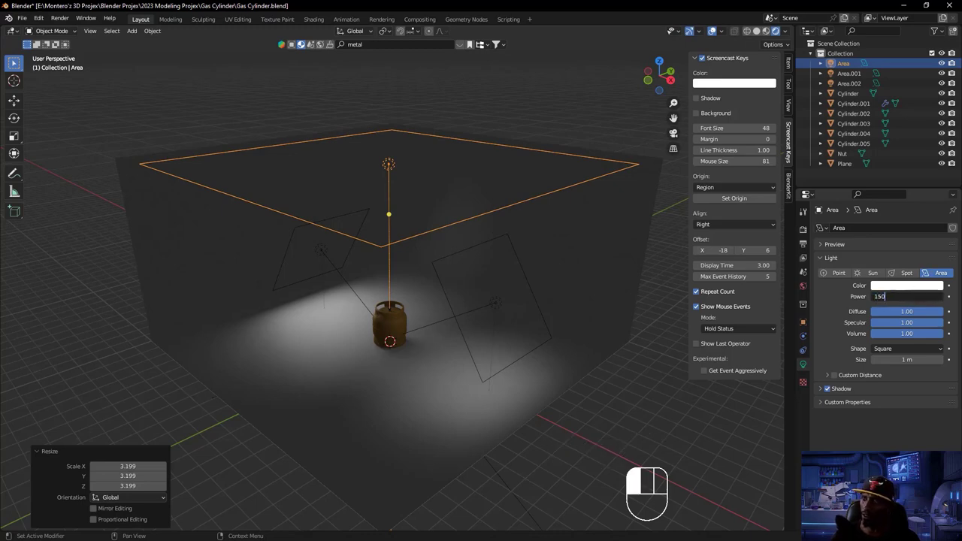
key(Return)
click(907, 297)
text(200)
key(Return)
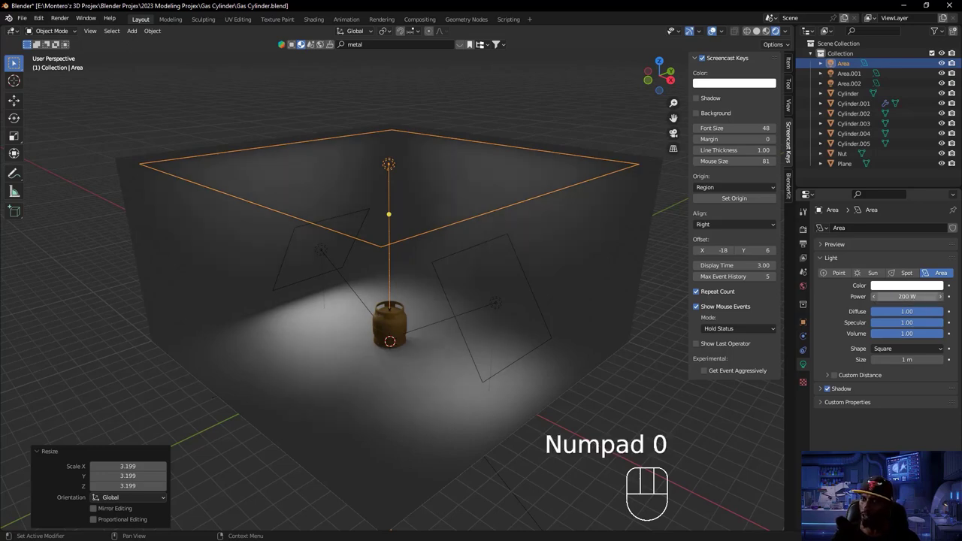
scroll(436, 383, up, 4)
shift+middle_drag(427, 403, 389, 335)
scroll(391, 346, up, 3)
scroll(394, 353, down, 6)
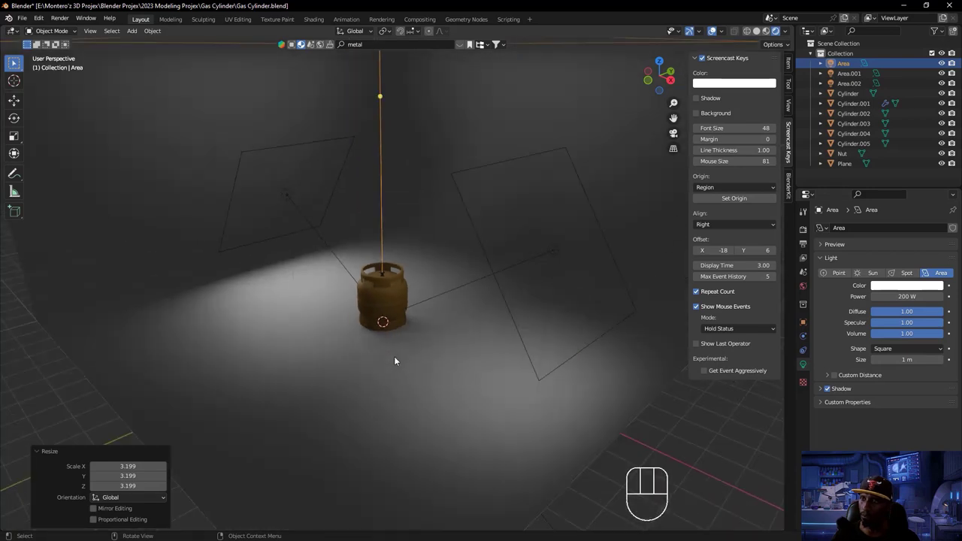
scroll(394, 357, up, 4)
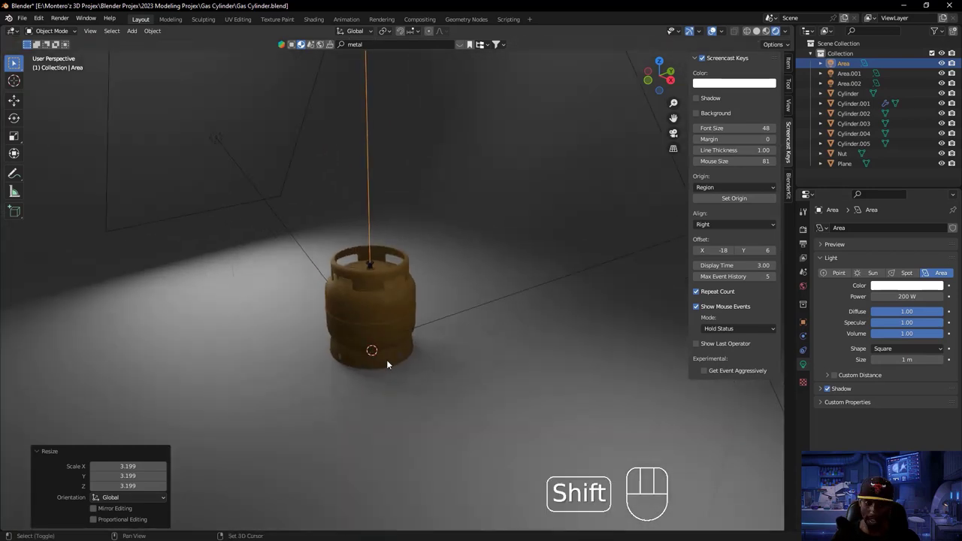
- Add a spot light at the origin and raise it about 9.72 m along Z above the gas cylinder
key(shift+a)
mouse_move(386, 359)
click(430, 382)
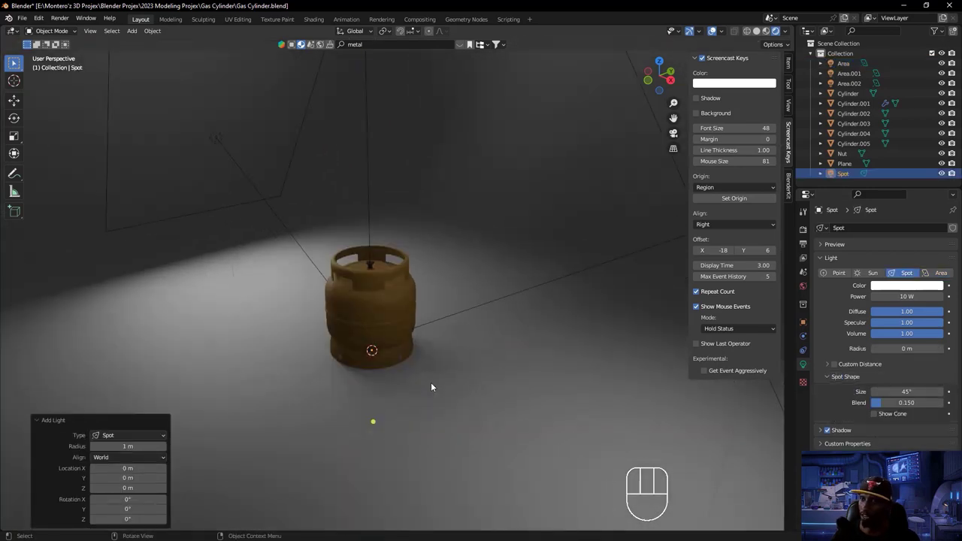
scroll(430, 379, down, 2)
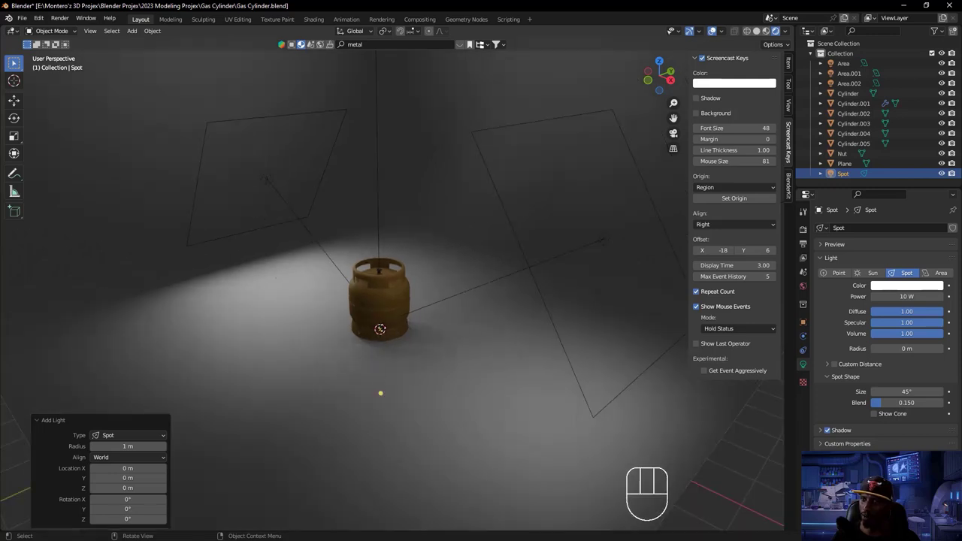
key(g)
key(z)
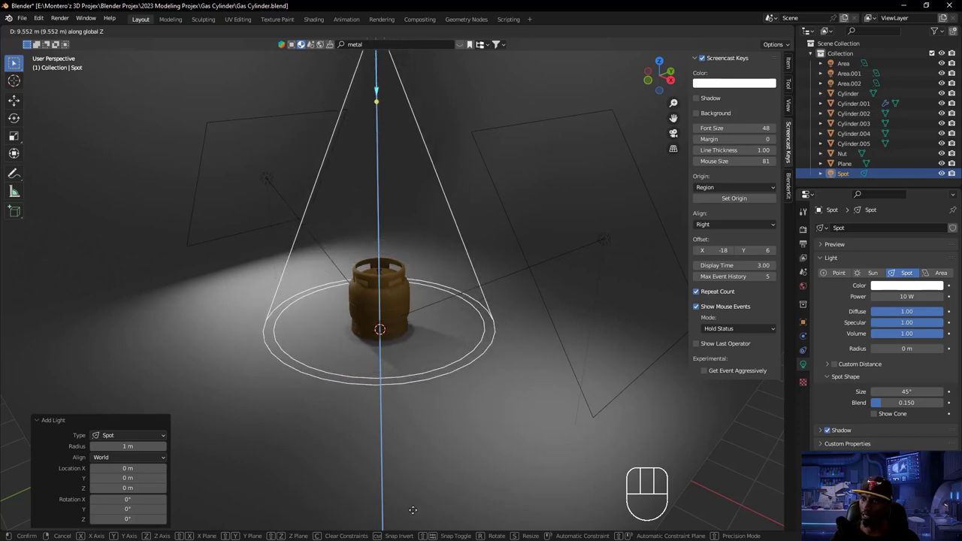
click(439, 511)
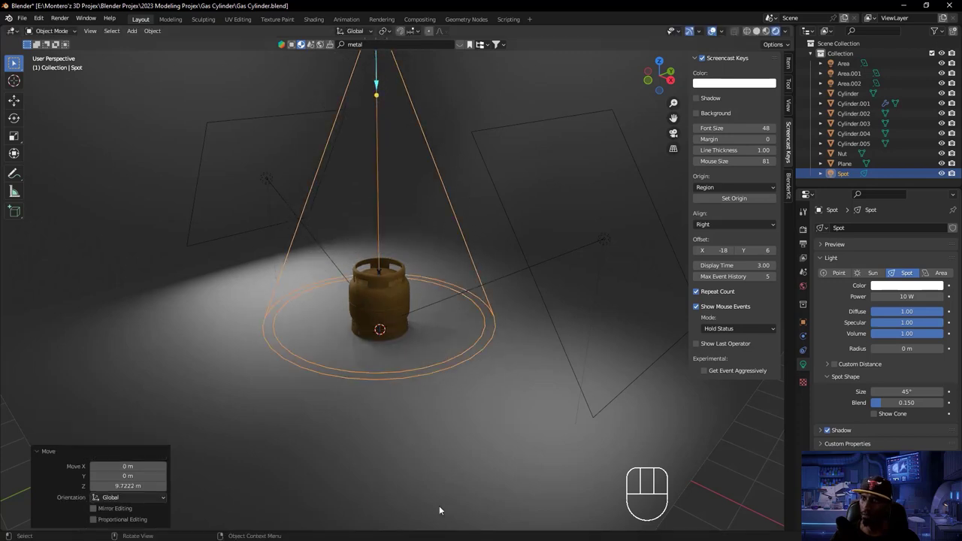
- Set the power of the spot light above the gas cylinder to 500 W
drag(907, 296, 864, 305)
click(900, 298)
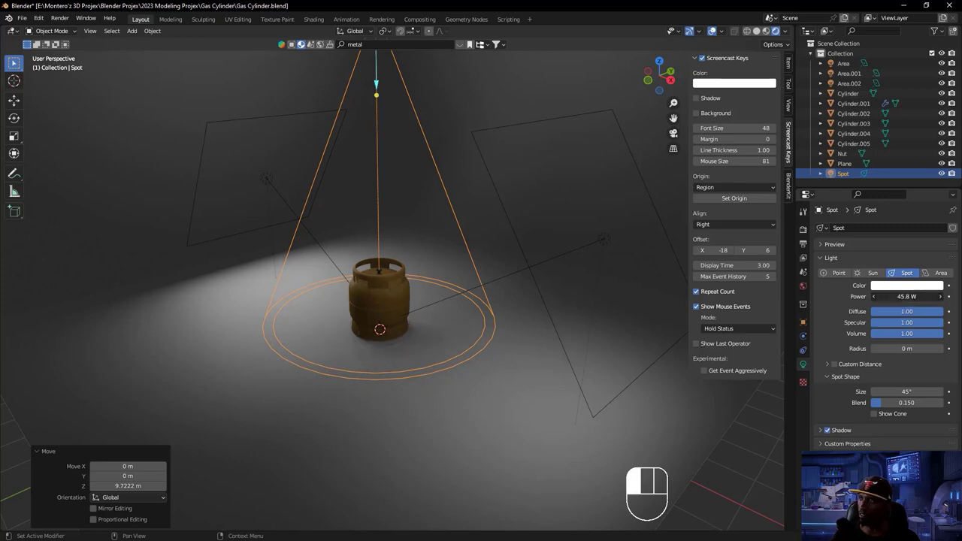
text(150)
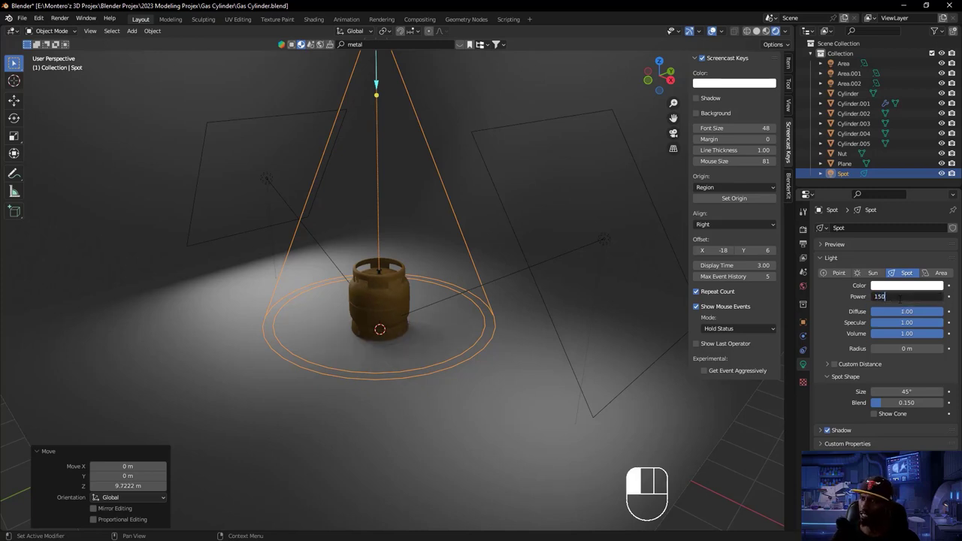
key(Return)
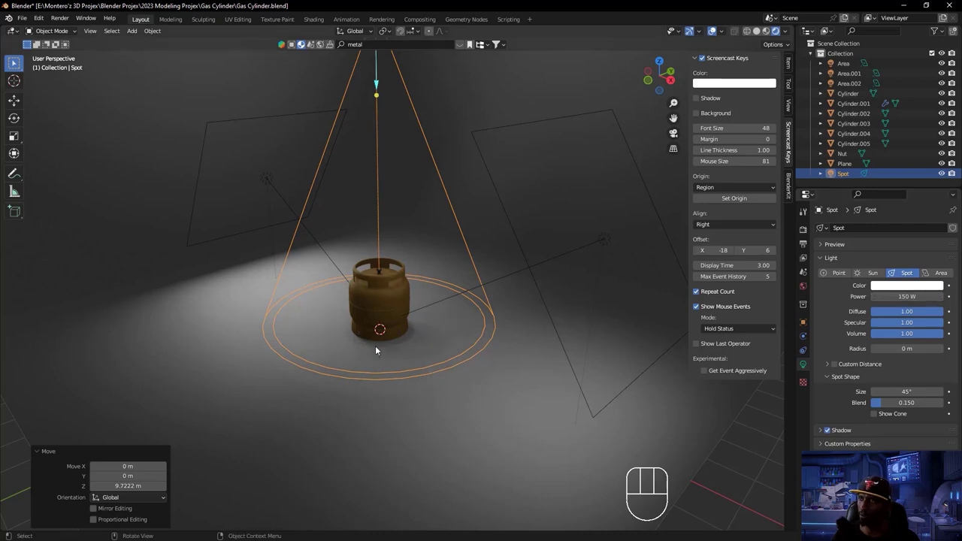
click(901, 298)
text(50)
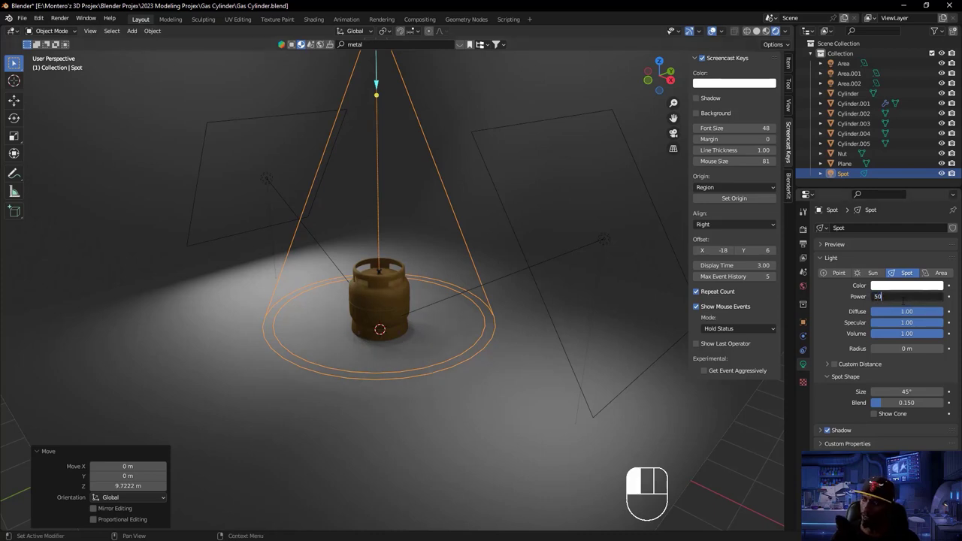
text(0)
key(Return)
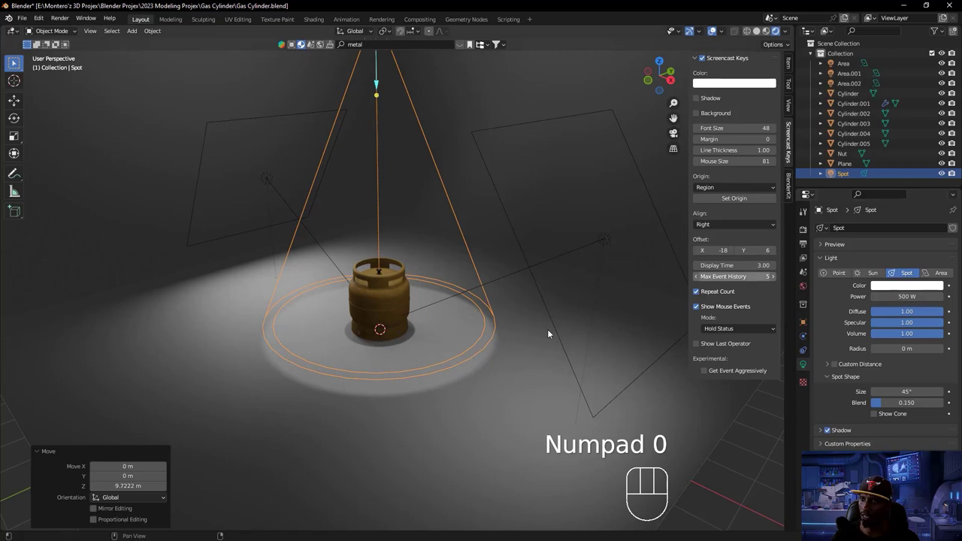
middle_drag(383, 347, 386, 380)
scroll(387, 380, up, 5)
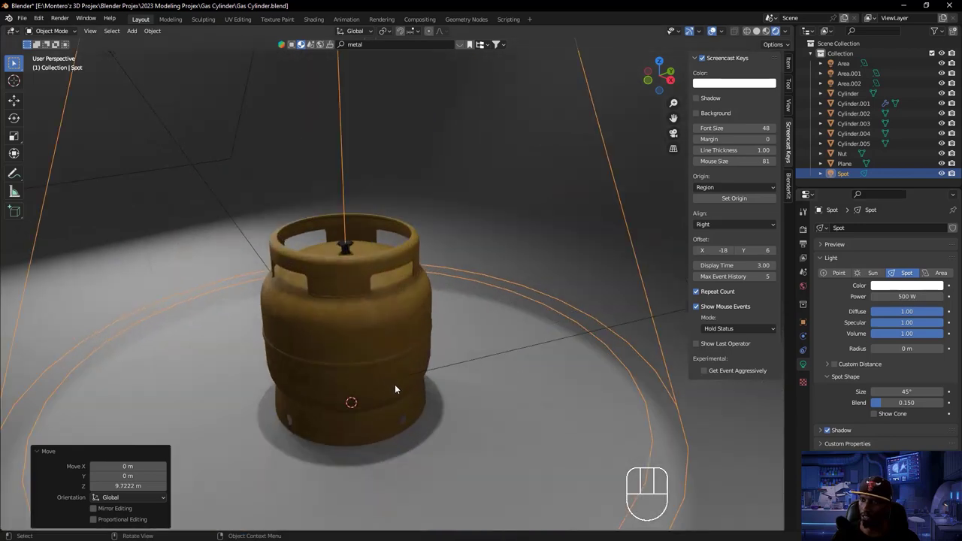
scroll(394, 383, down, 3)
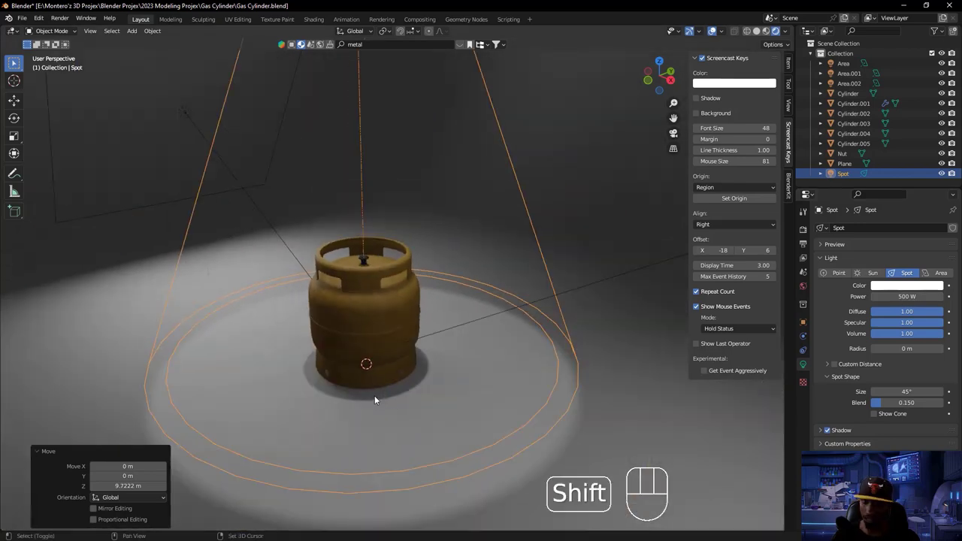
- Add a point light at the origin and move it about 3.99 m in the negative Y direction
key(shift+a)
mouse_move(347, 386)
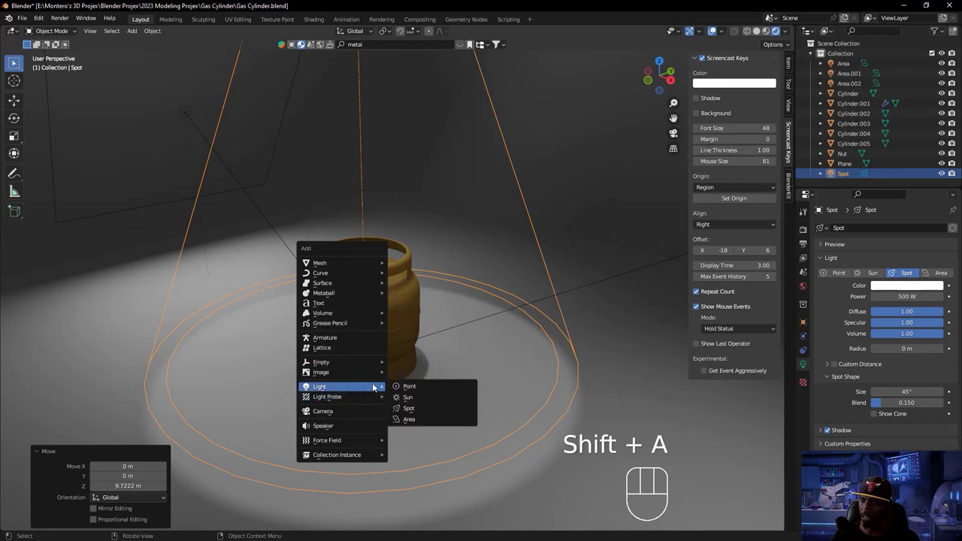
click(418, 386)
middle_drag(439, 336, 481, 335)
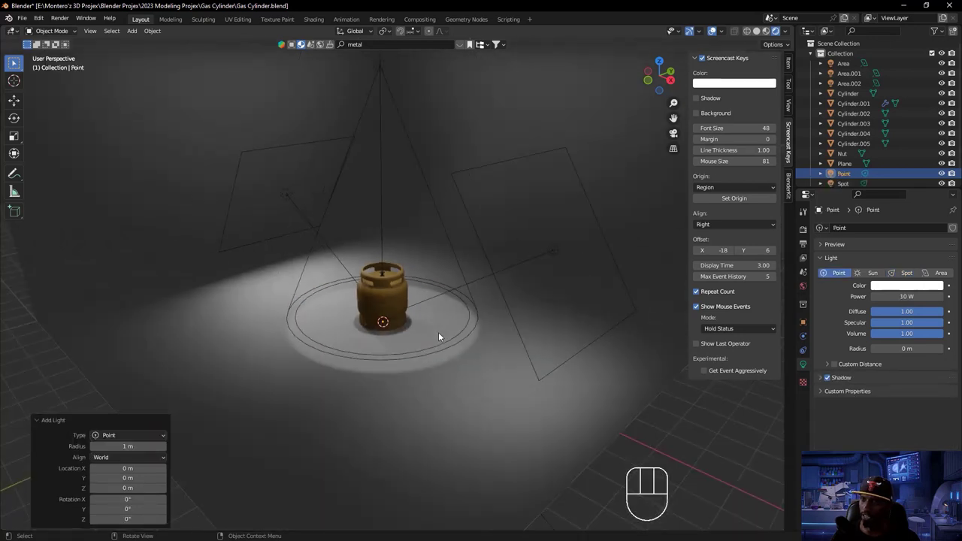
key(g)
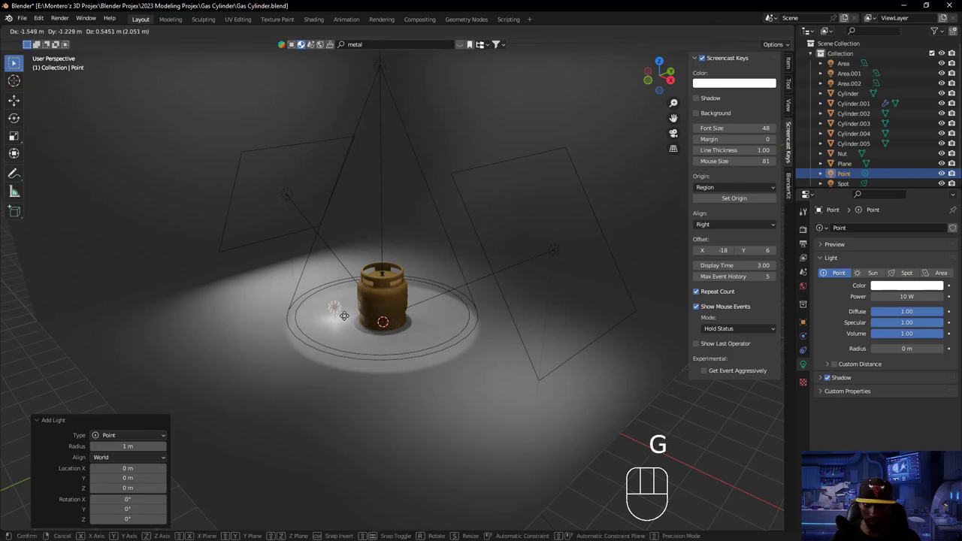
key(y)
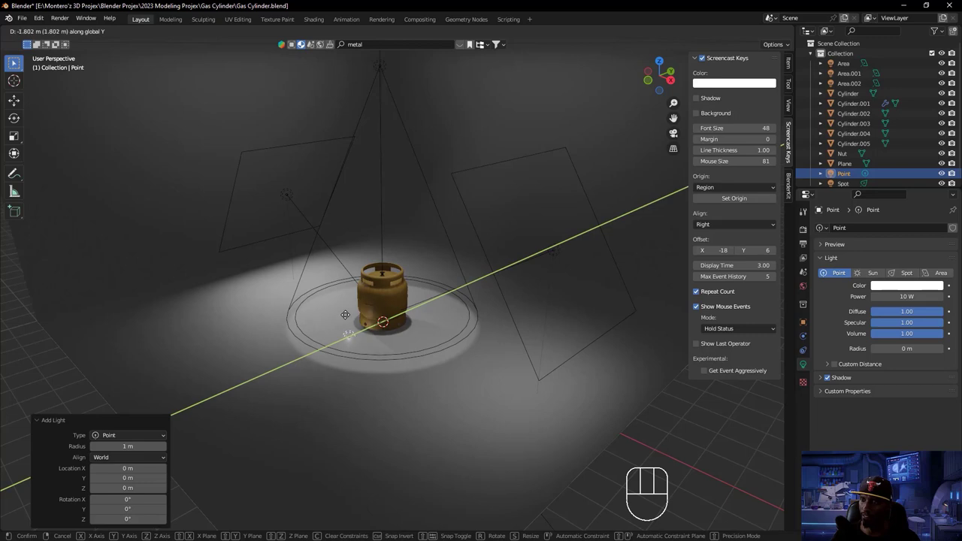
click(301, 358)
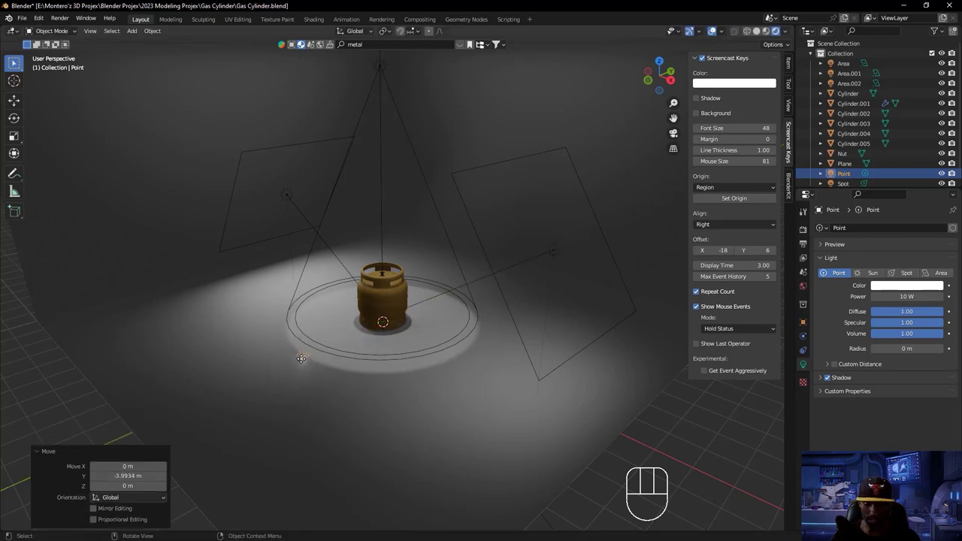
- Raise the point light about 1.9 m along Z and increase its power to about 67.1 W
key(g)
key(z)
click(308, 314)
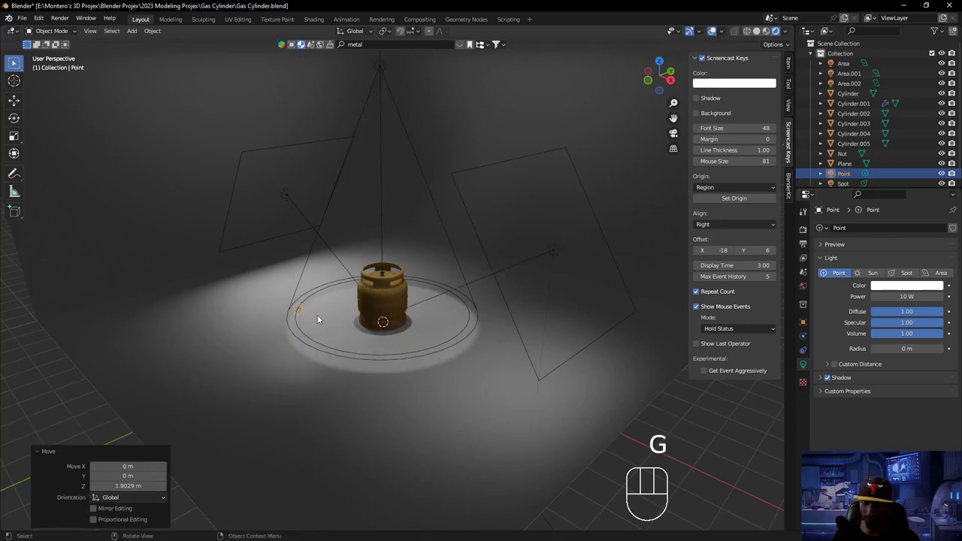
drag(901, 296, 944, 296)
- Duplicate the point light and place the copy about 9.46 m along Y, on the other side of the cylinder
scroll(323, 321, down, 3)
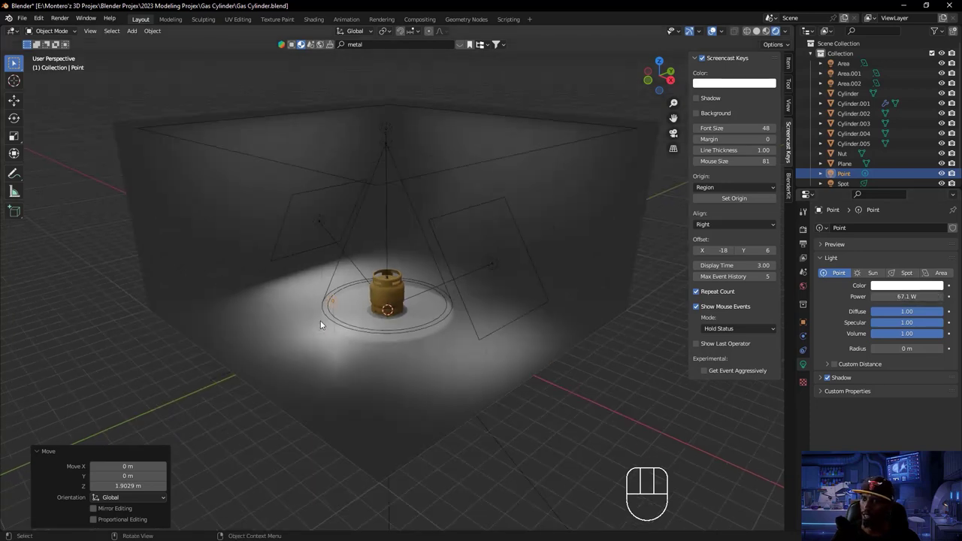
key(shift)
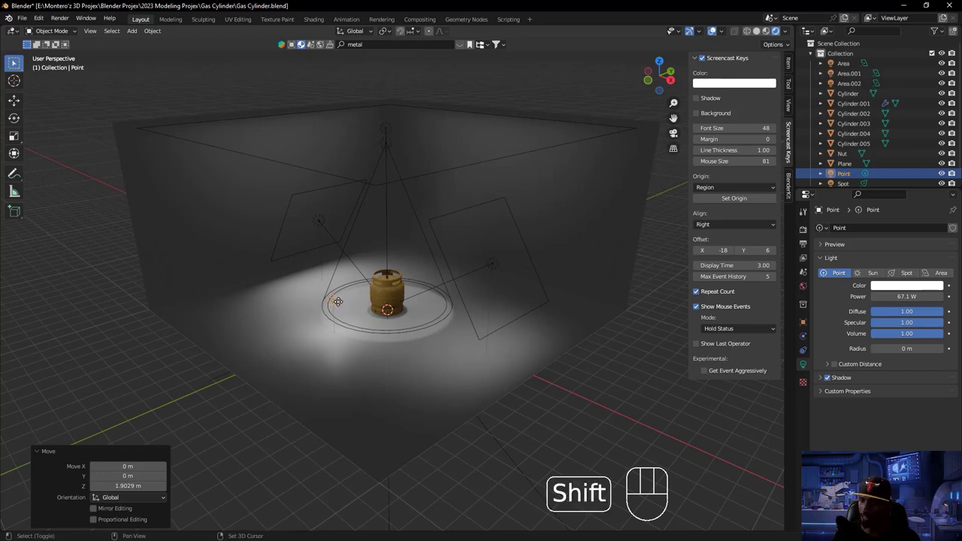
key(shift+d)
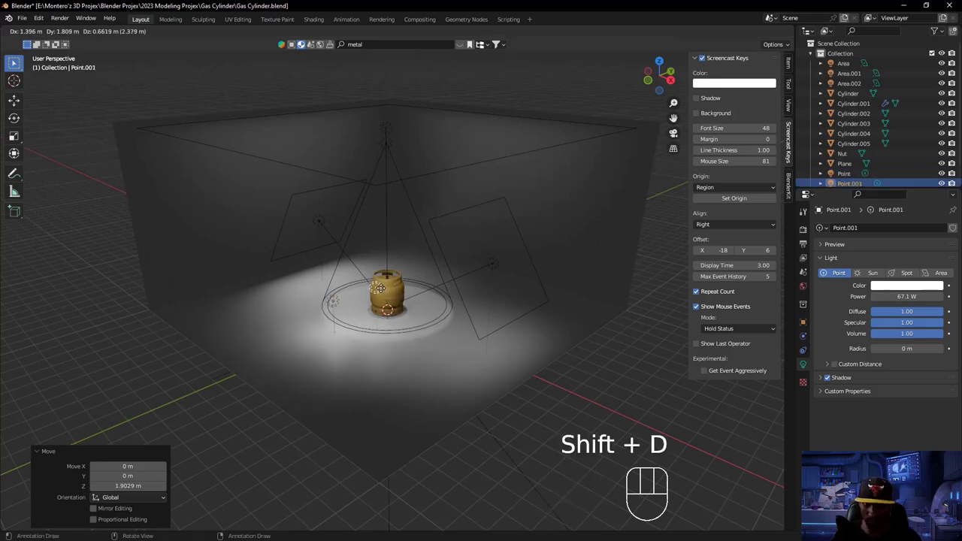
key(y)
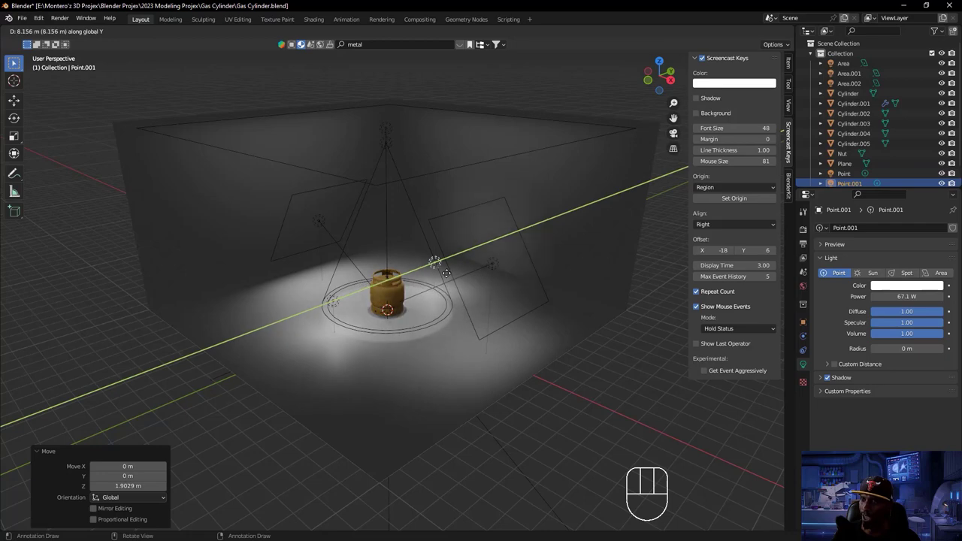
click(458, 269)
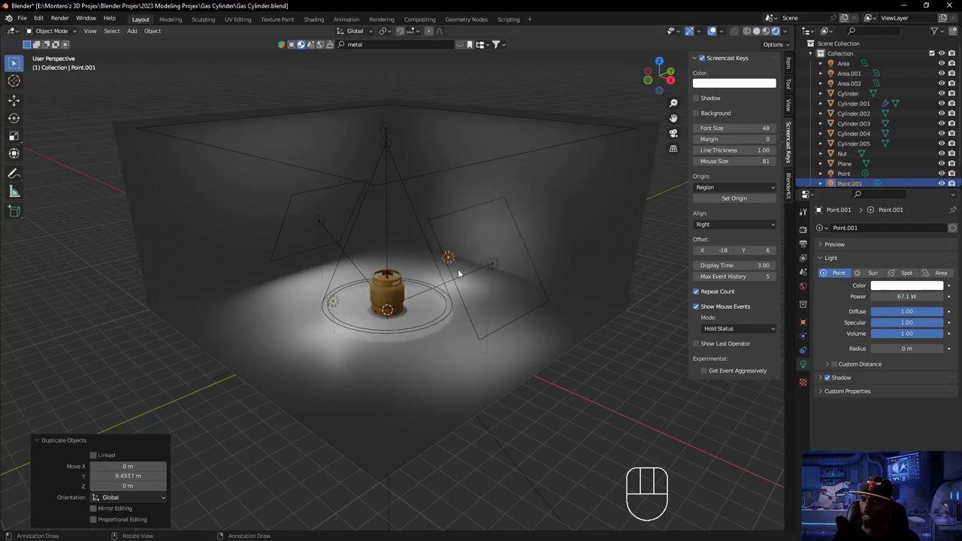
- Duplicate both point lights in place and rotate the copies about -94.6° around Z to the cylinder's other two sides
middle_drag(406, 317, 431, 328)
key(shift)
key(shift)
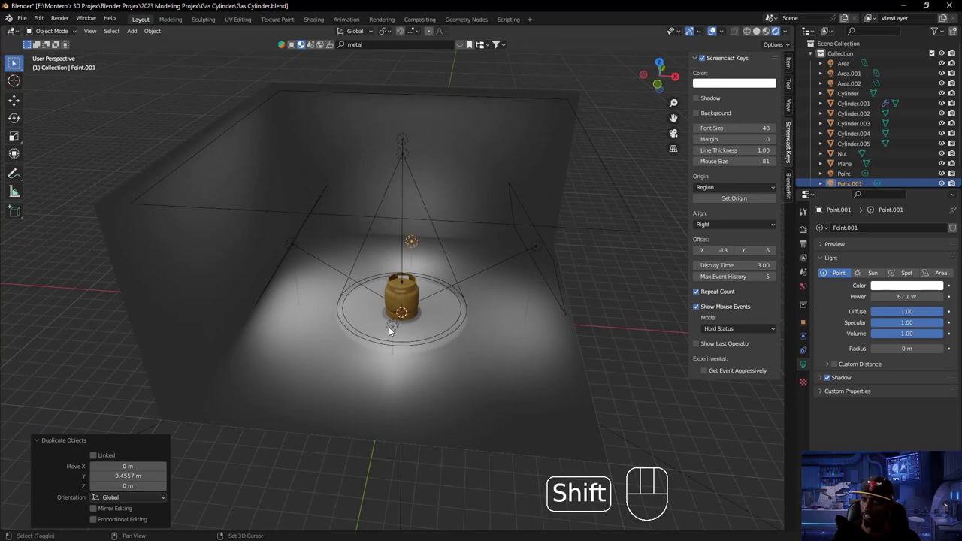
shift+click(393, 329)
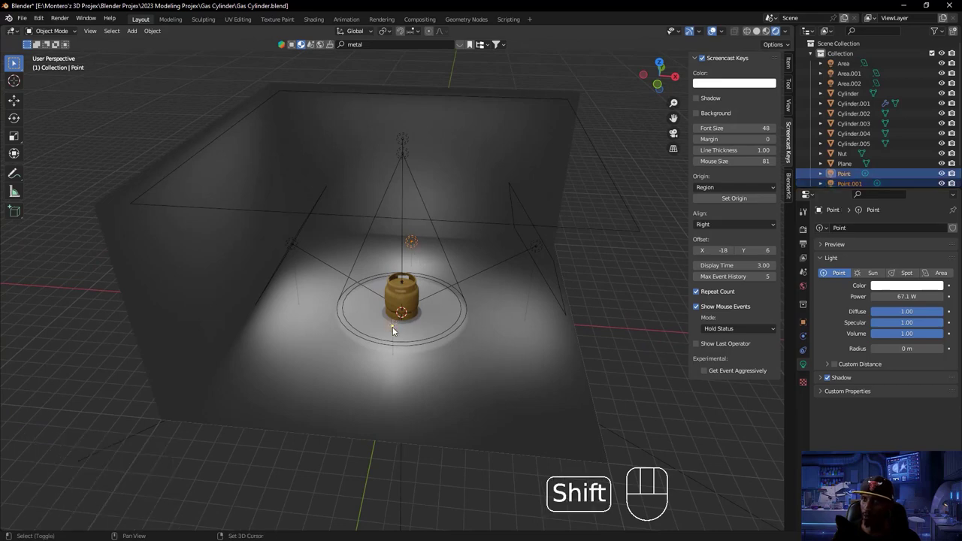
key(shift)
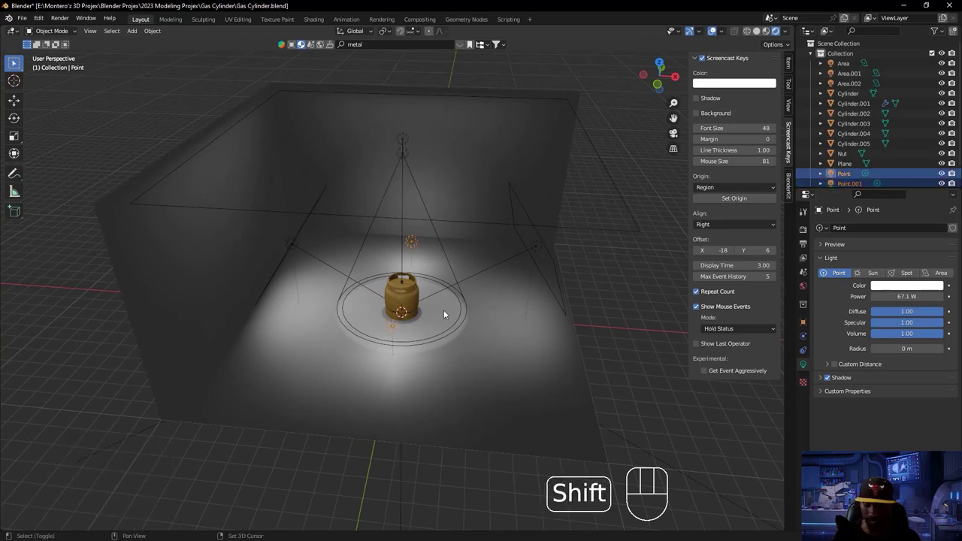
key(shift+d)
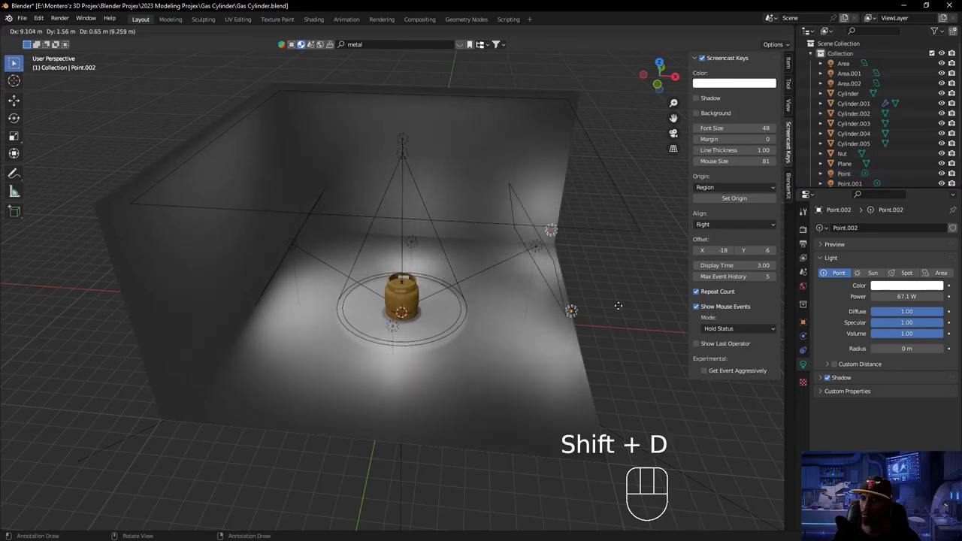
right_click(478, 307)
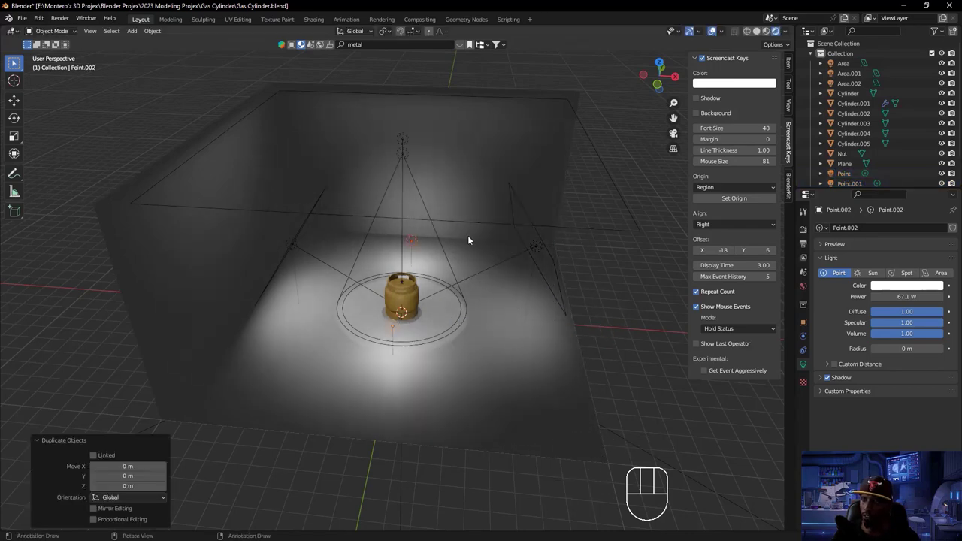
key(r)
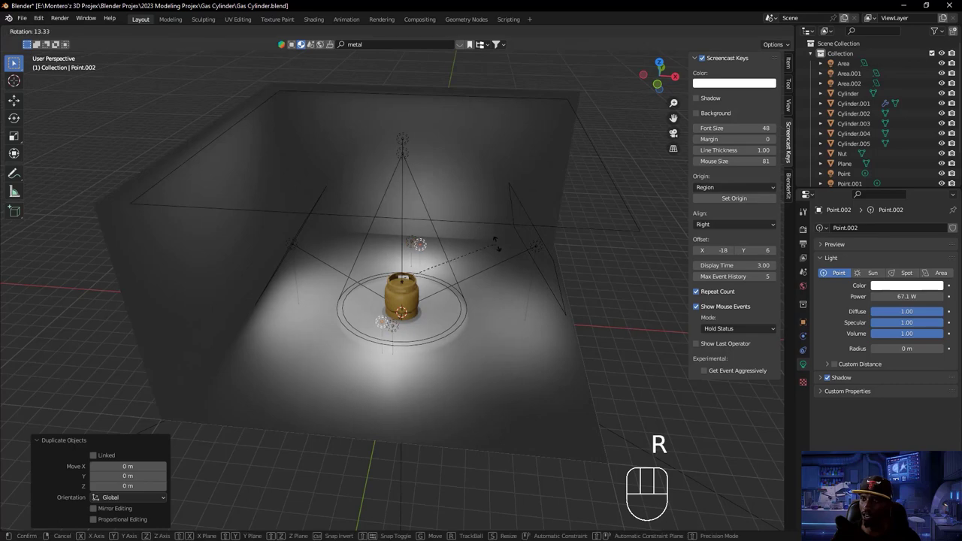
key(z)
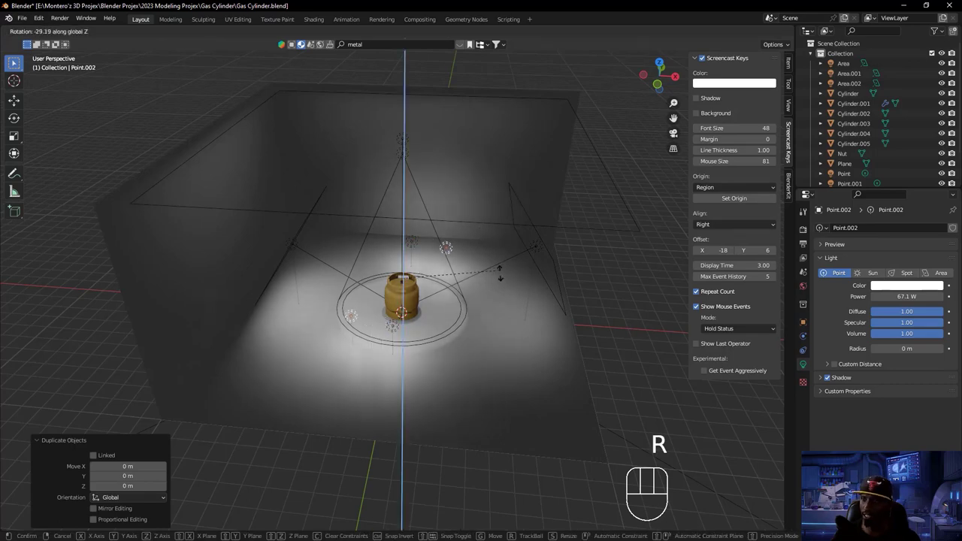
click(455, 369)
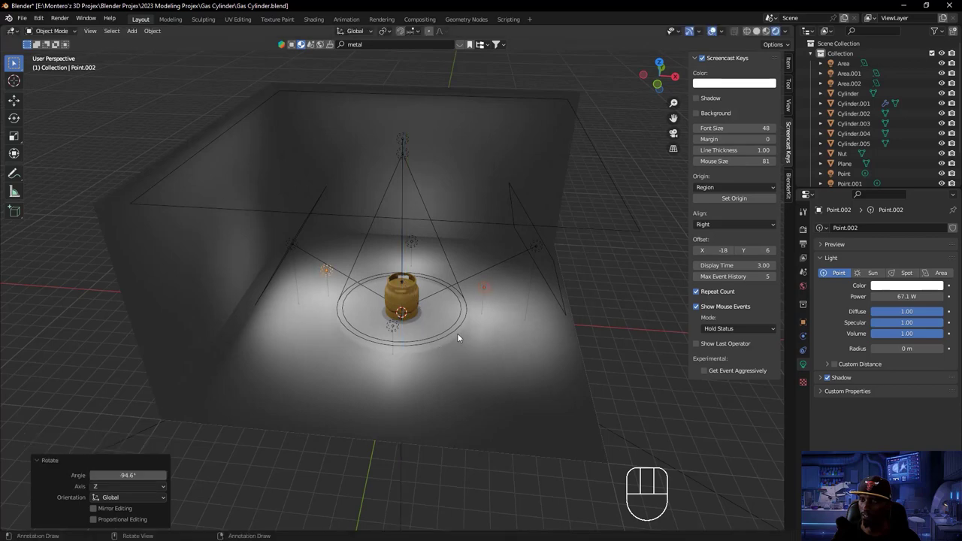
scroll(437, 332, up, 5)
middle_drag(442, 358, 414, 362)
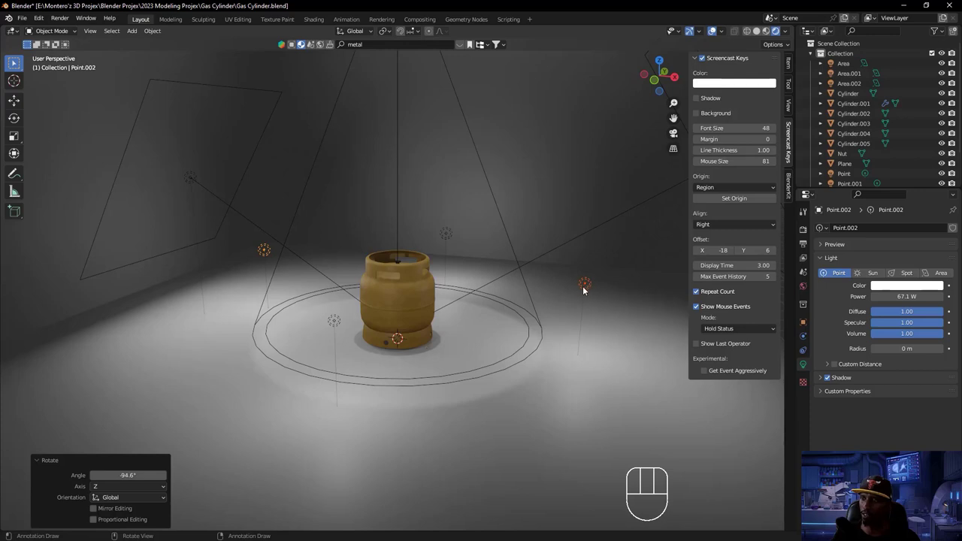
- Lower the two rotated point lights about 0.49 m along Z and set the active light's power to 100 W
key(g)
key(z)
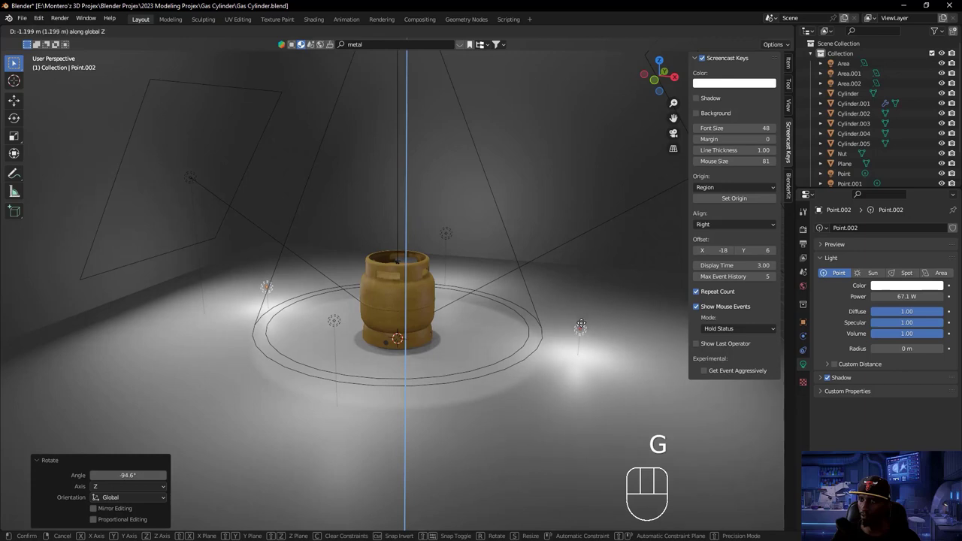
click(583, 302)
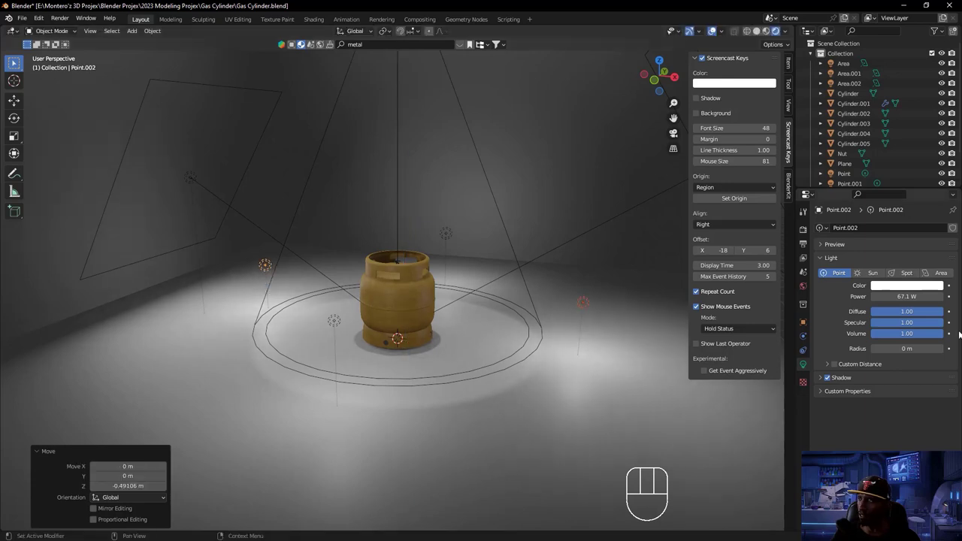
click(906, 296)
text(100)
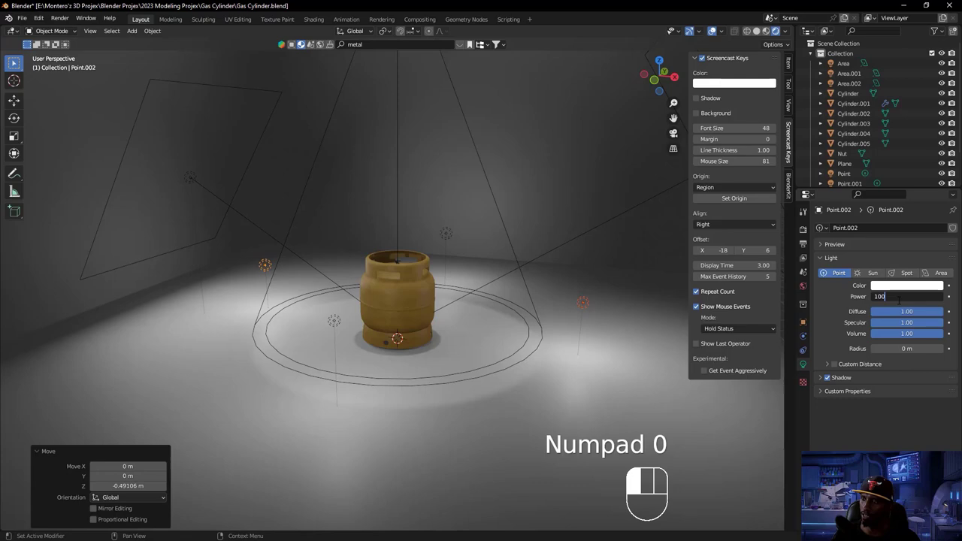
key(Return)
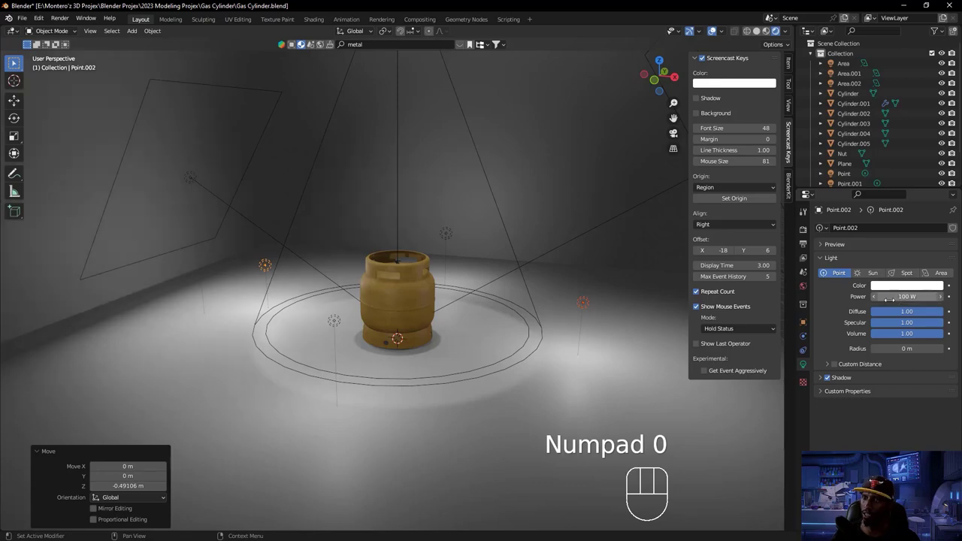
- Move the point light Point.001 about 1.88 m in the negative Y direction, closer to the cylinder
scroll(457, 351, up, 5)
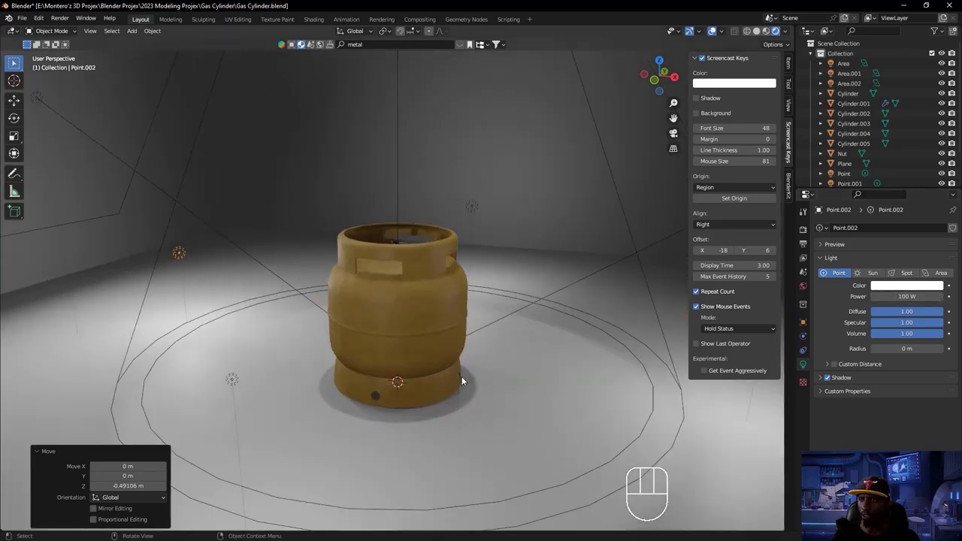
middle_drag(462, 376, 418, 381)
scroll(421, 382, down, 1)
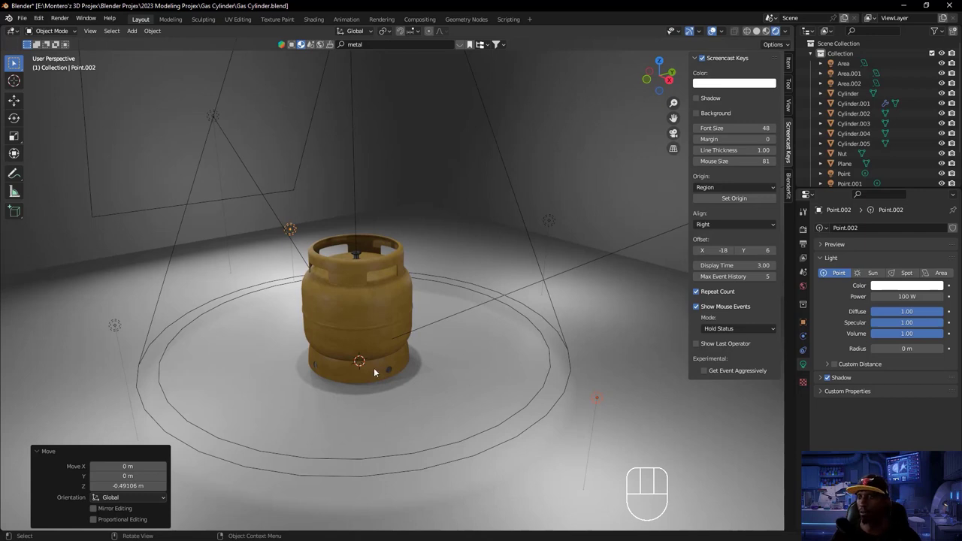
click(549, 219)
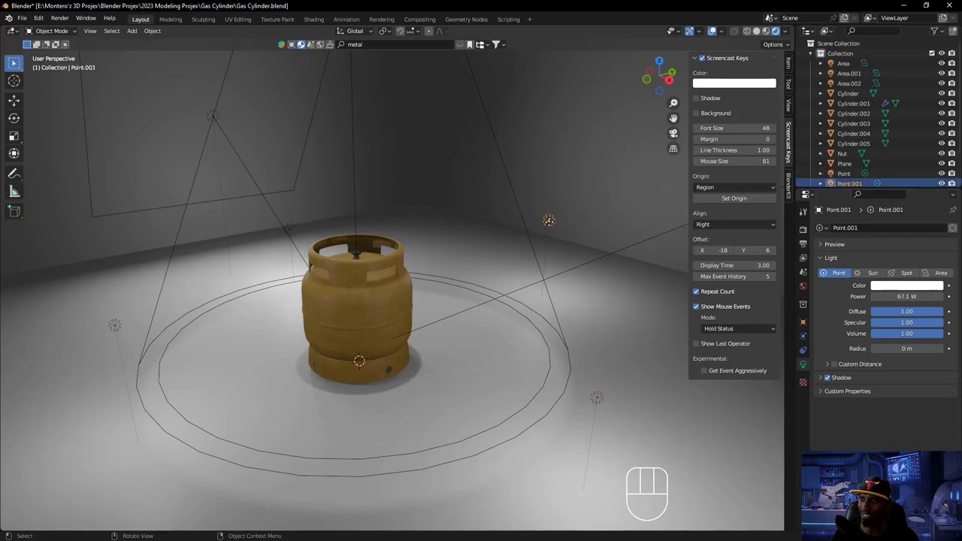
key(g)
key(y)
click(495, 235)
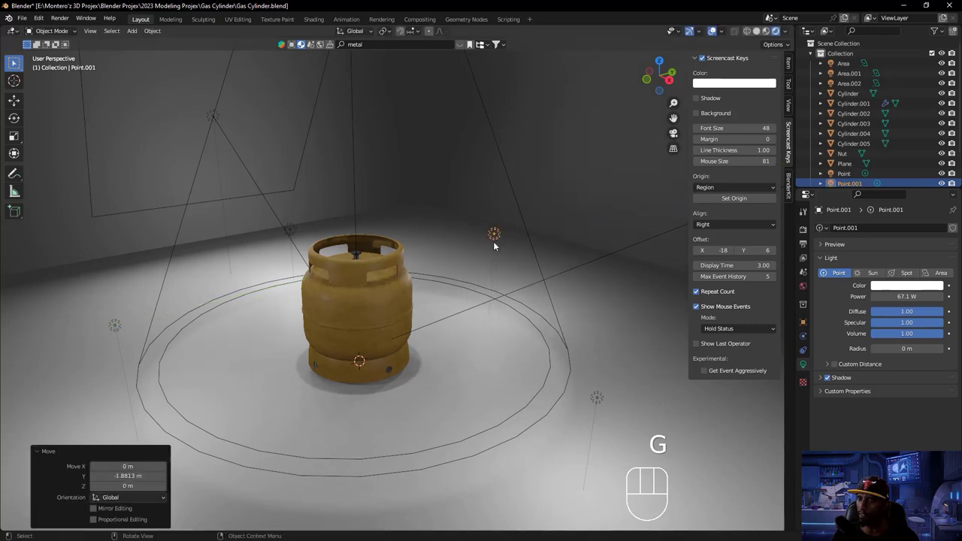
- Move the point light on the cylinder's opposite side about 0.92 m along Y toward it
click(113, 326)
key(g)
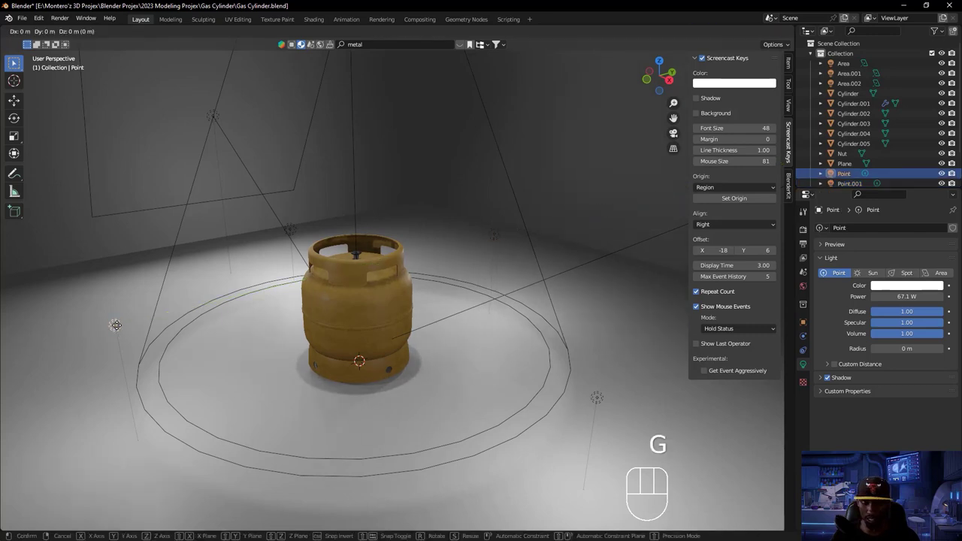
key(y)
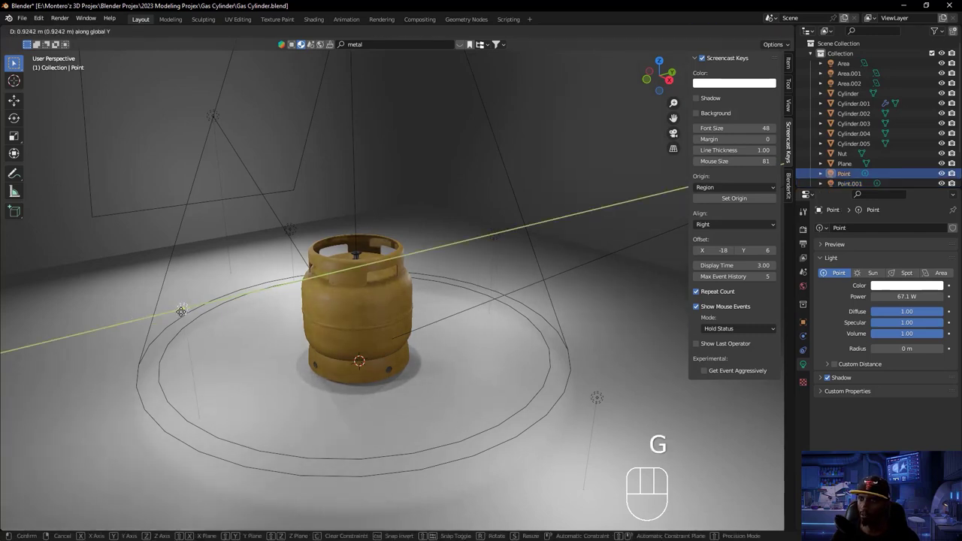
click(186, 311)
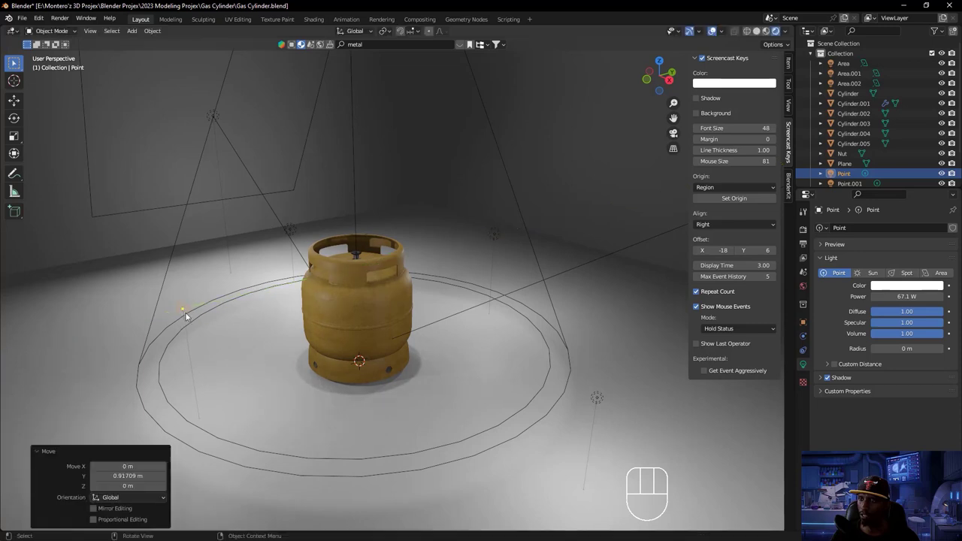
- Move the point light Point.003 about 1.375 m in the negative X direction, closer to the cylinder
click(595, 397)
key(g)
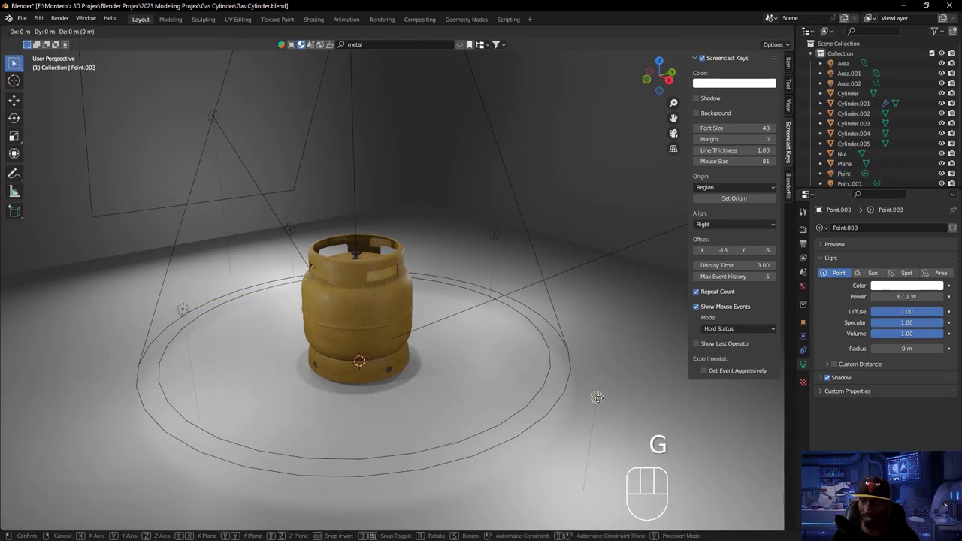
key(x)
click(506, 368)
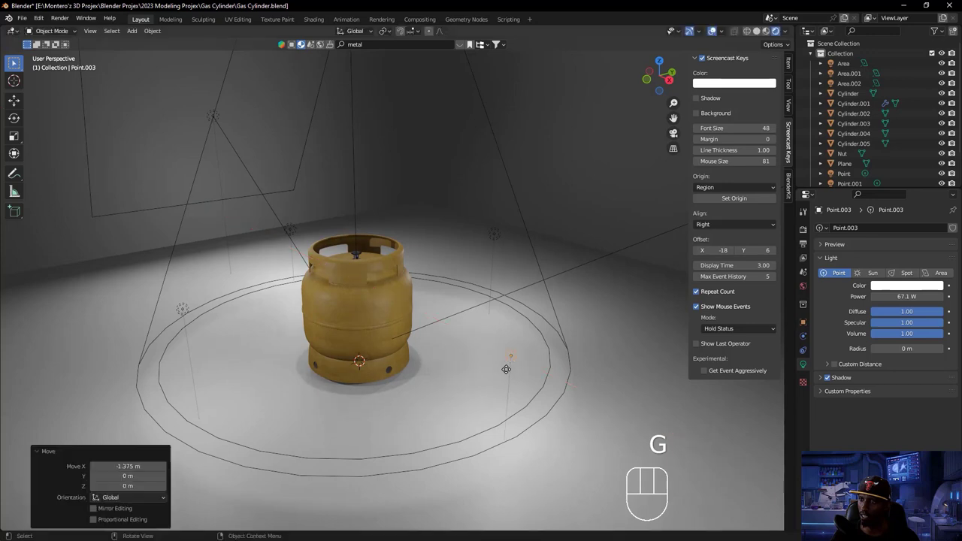
click(291, 227)
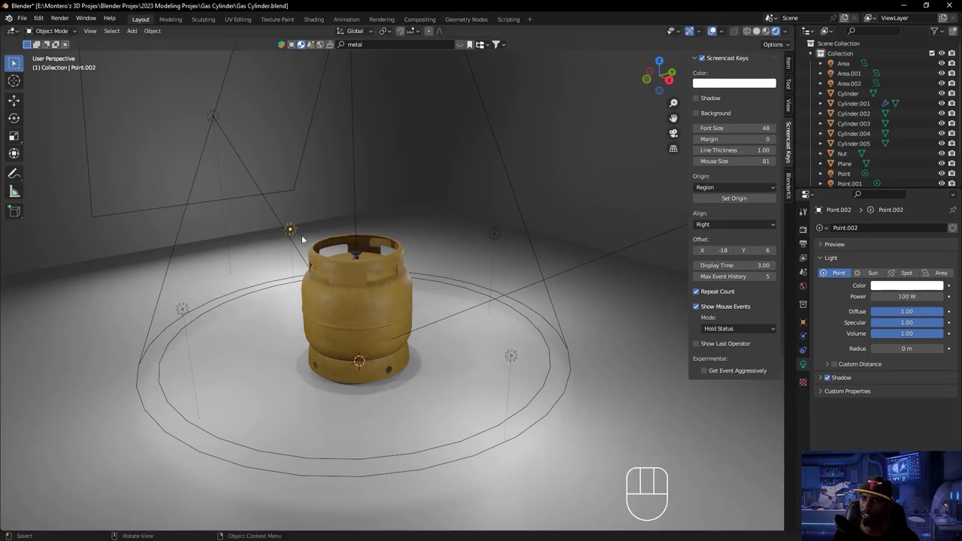
- Raise the ground plane about 0.066 m along Z to meet the cylinder's base
click(372, 372)
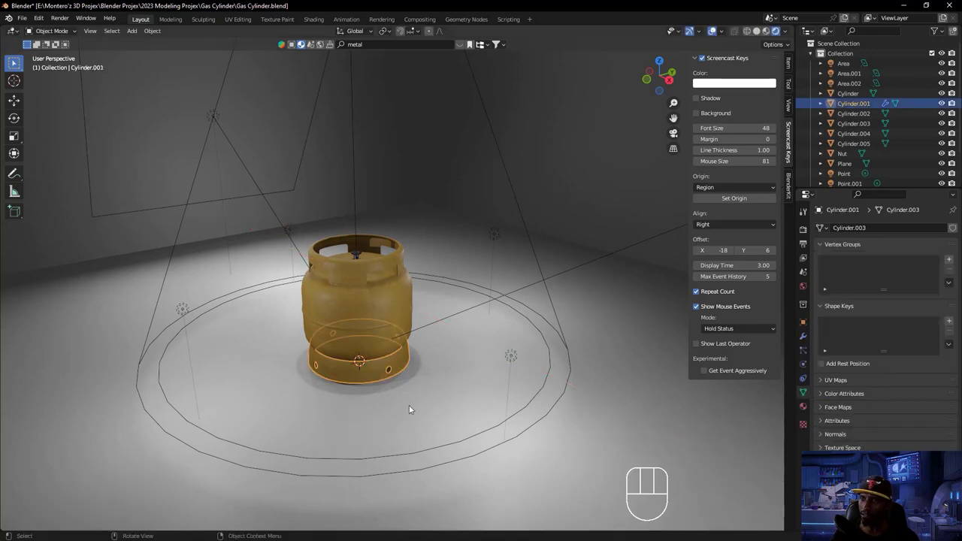
click(385, 394)
shift+middle_drag(392, 414, 391, 386)
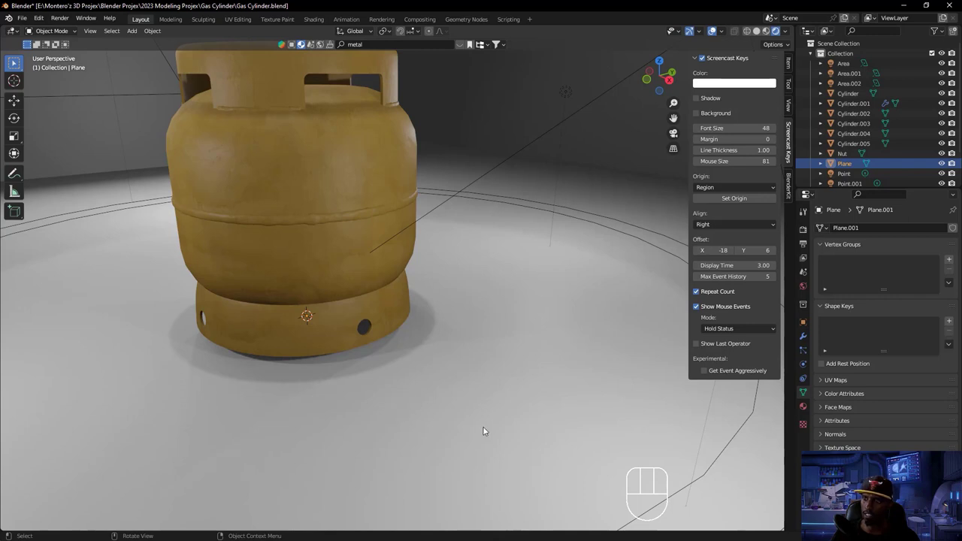
key(g)
key(z)
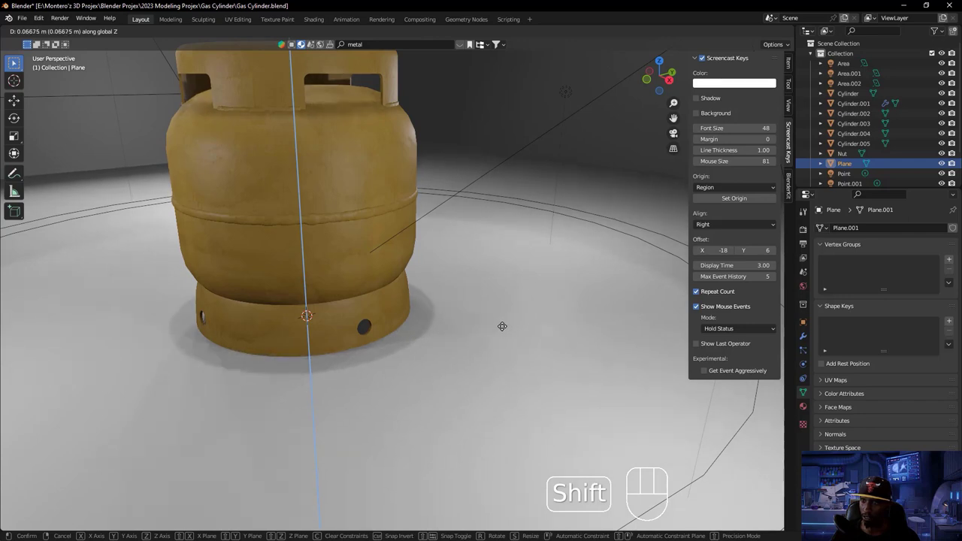
click(502, 324)
scroll(421, 335, down, 3)
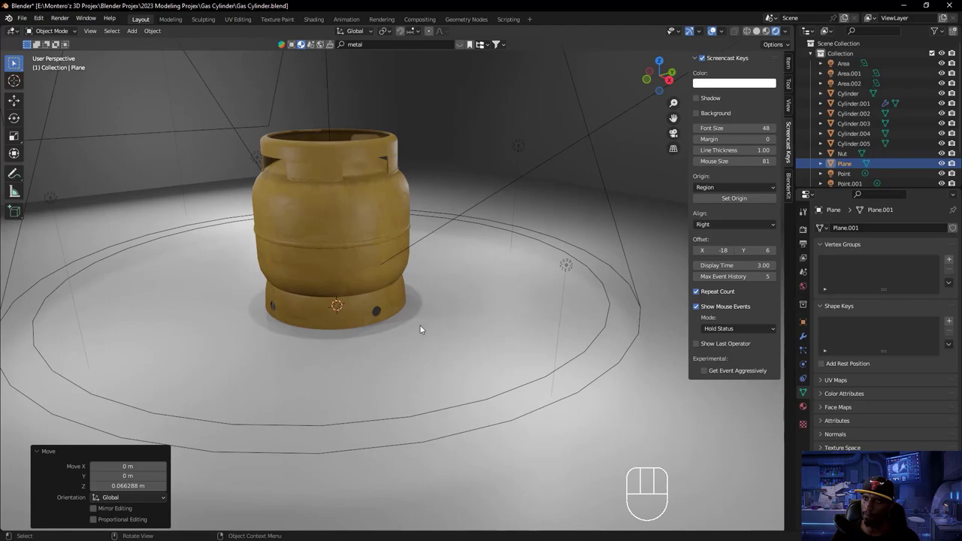
ctrl+middle_drag(420, 328, 453, 365)
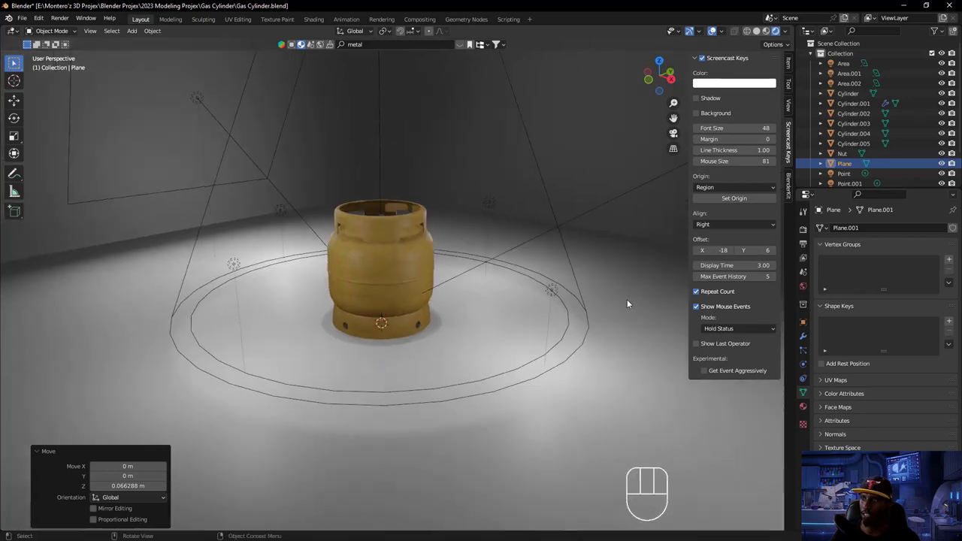
- Search the BlenderKit materials for "concrete" and apply the first result to the ground plane
click(628, 302)
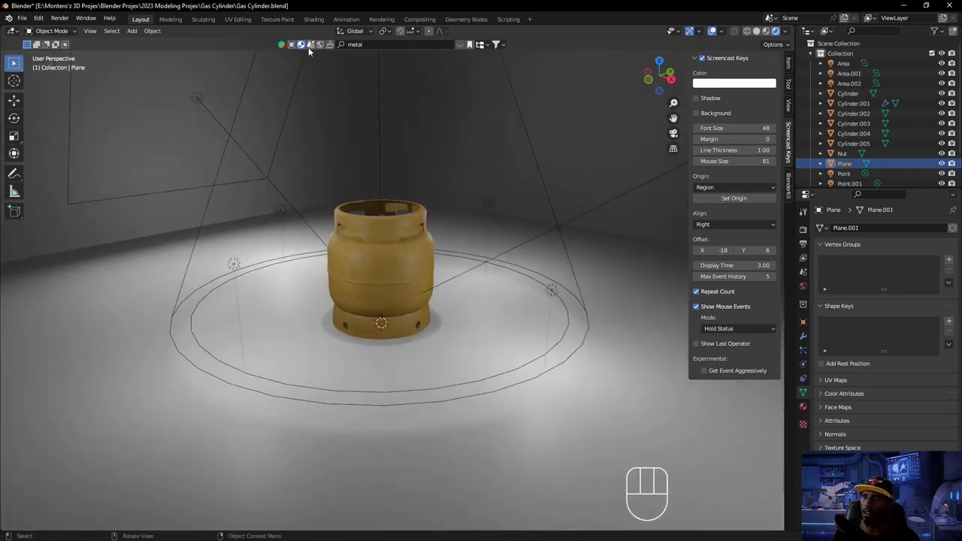
click(381, 45)
text(cor)
text(crete)
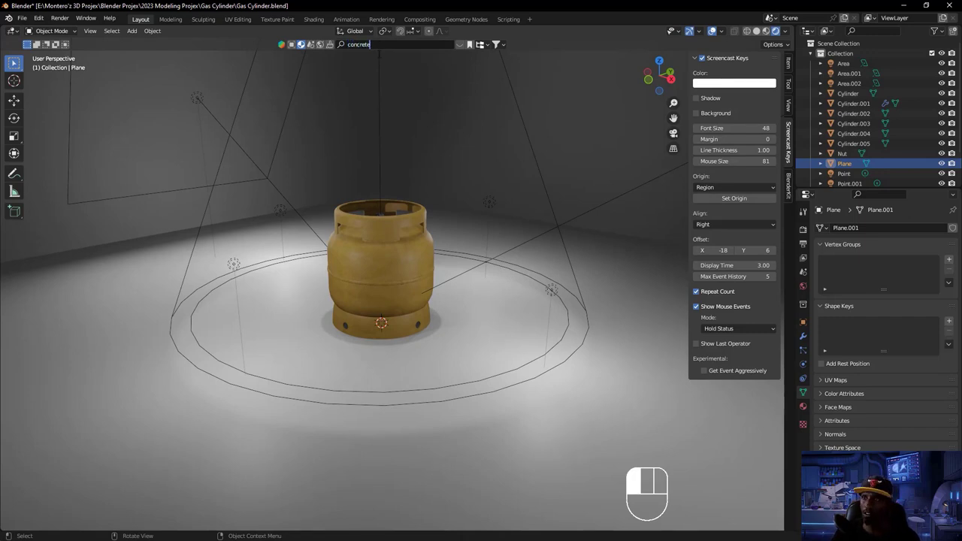
key(Return)
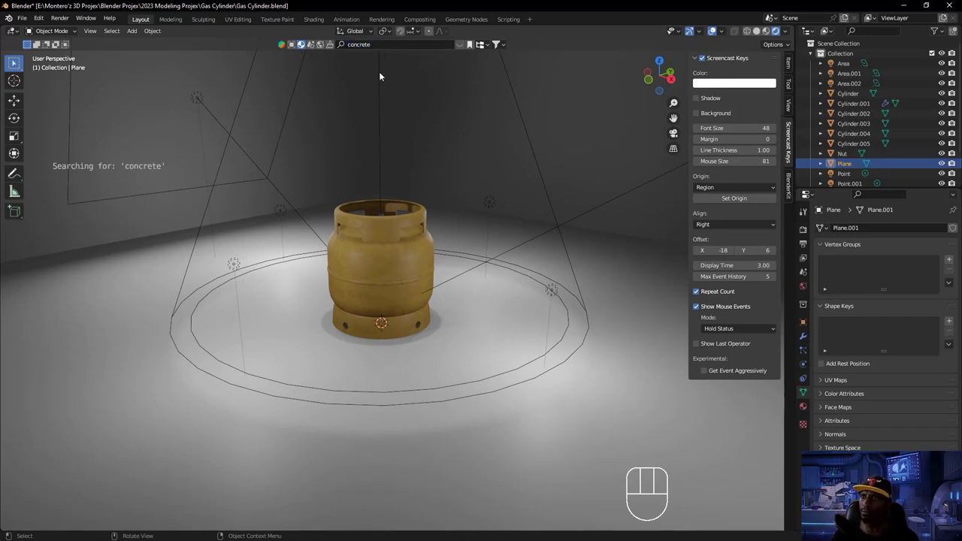
click(459, 44)
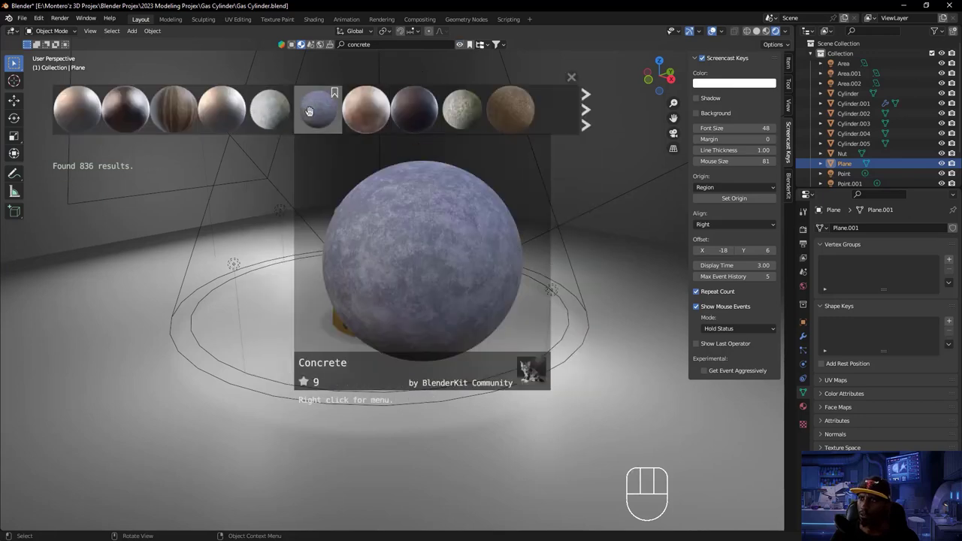
mouse_move(270, 113)
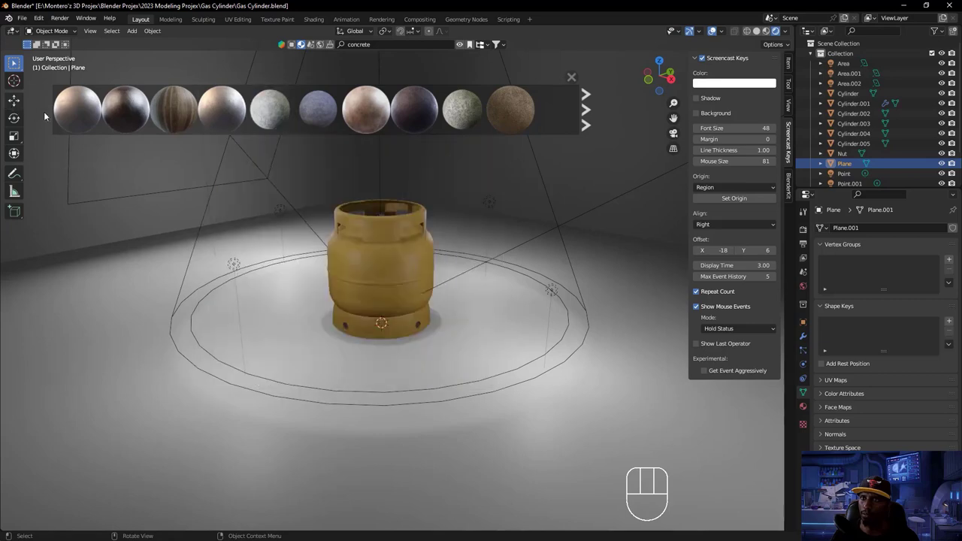
click(78, 112)
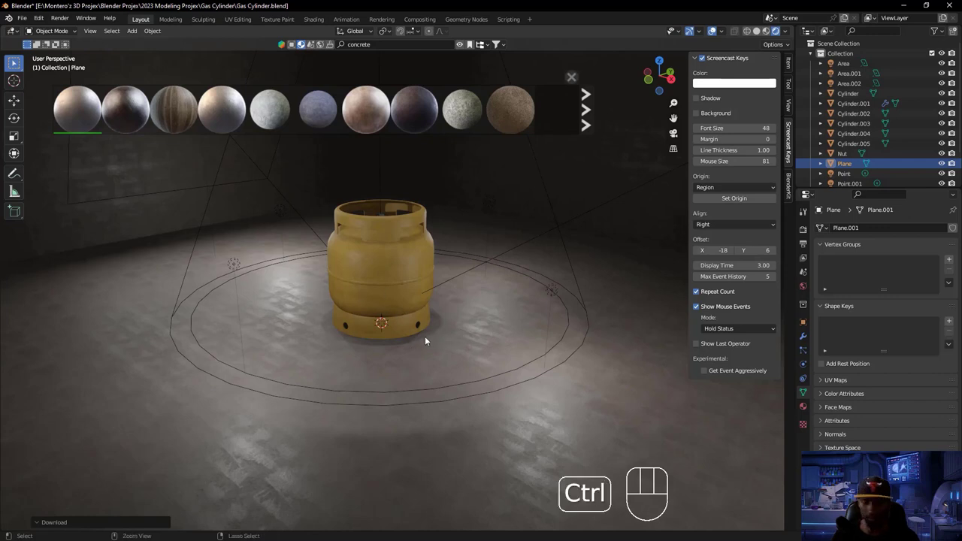
- Save the Gas Cylinder.blend file
key(ctrl+s)
key(ctrl)
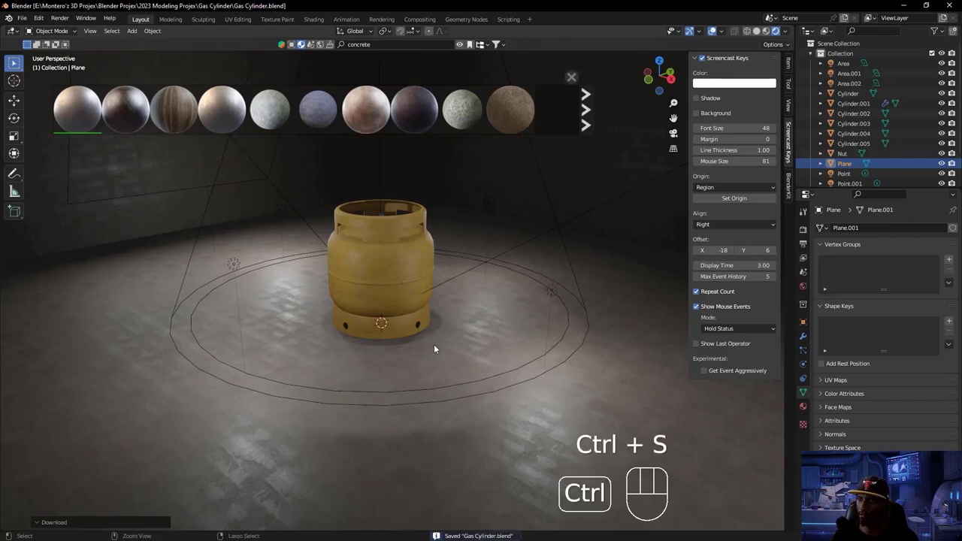
ctrl+middle_drag(490, 261, 467, 299)
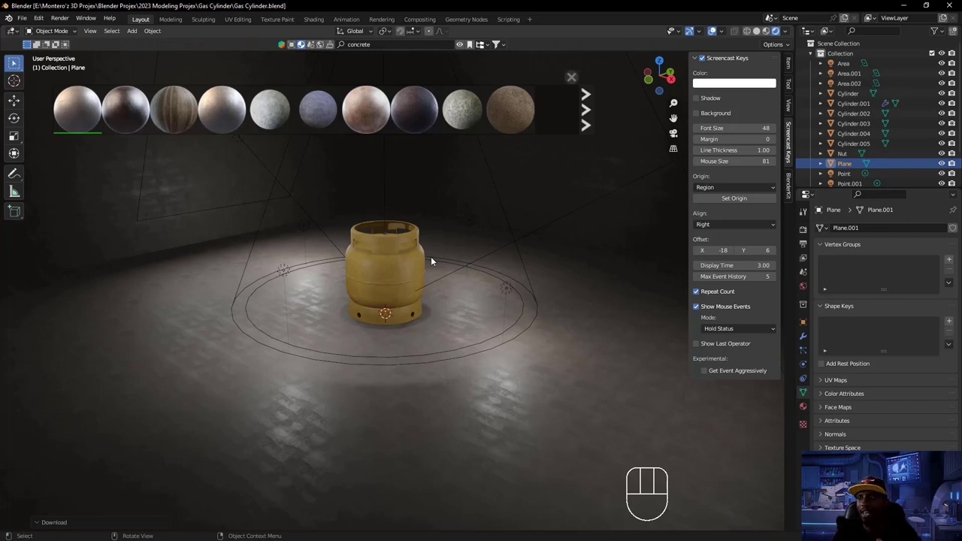
- Set the power of the area light Area.002 to 200 W after trying 100 W
click(506, 289)
middle_drag(472, 339, 461, 347)
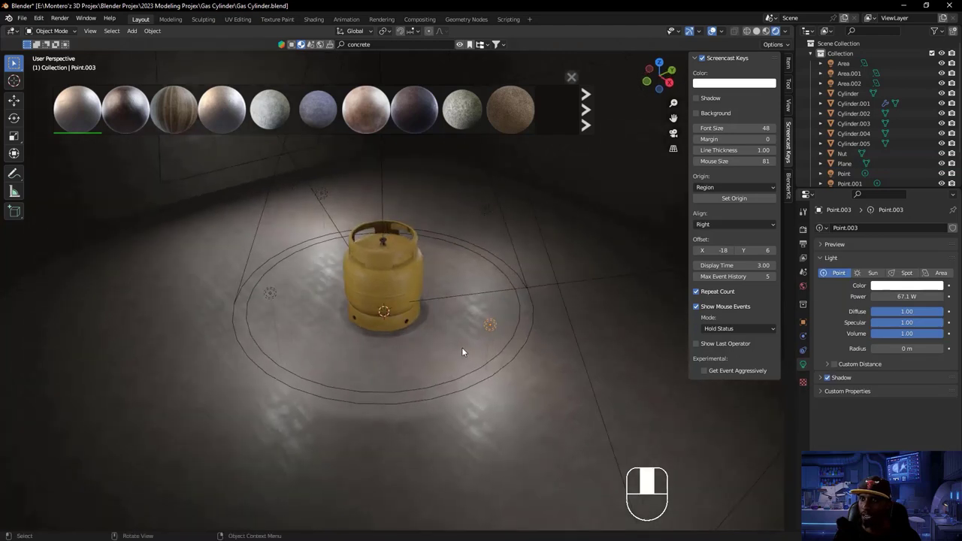
middle_drag(521, 304, 496, 386)
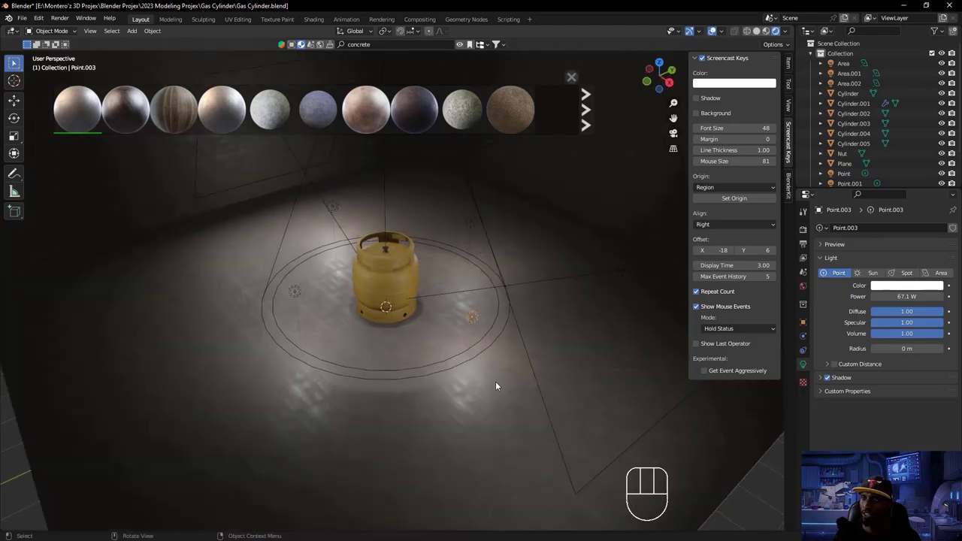
click(535, 377)
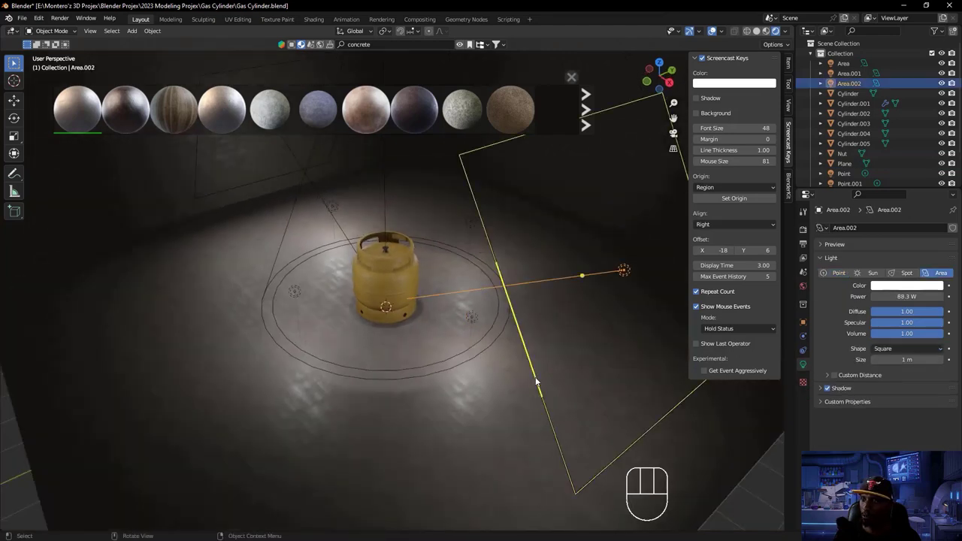
click(894, 298)
text(100)
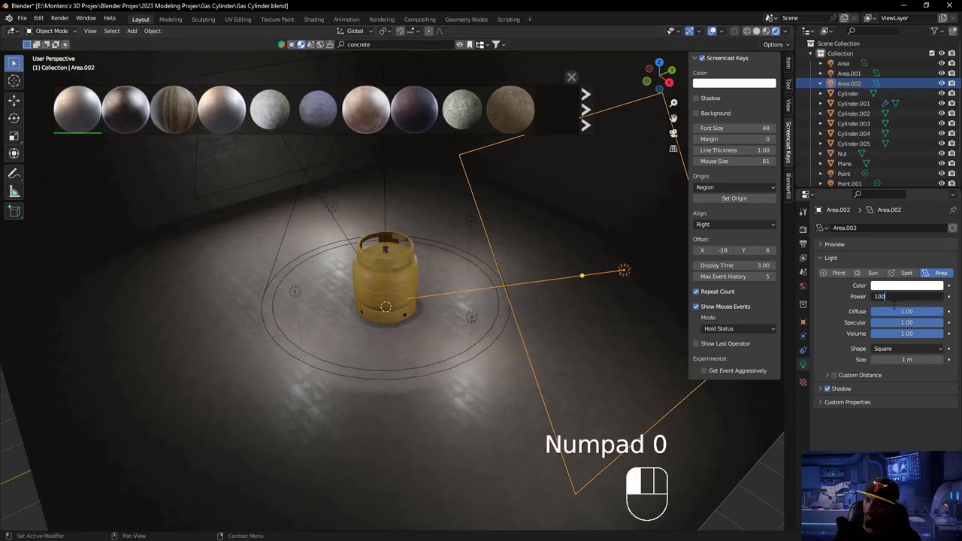
key(Return)
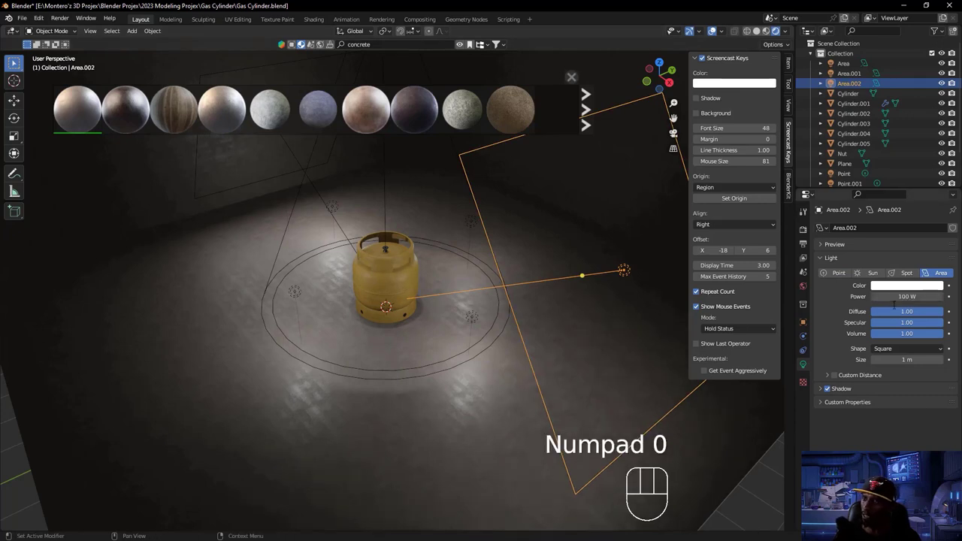
click(909, 296)
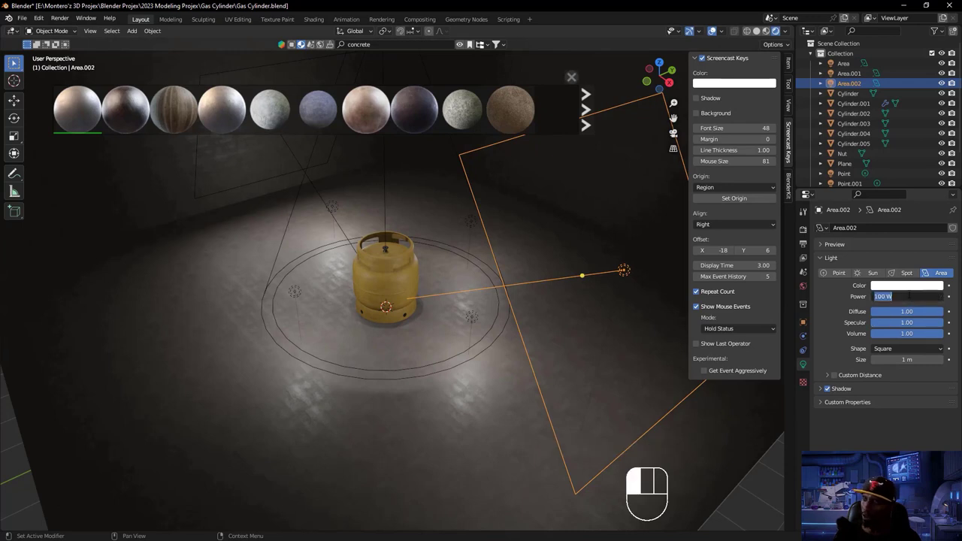
text(200)
key(Return)
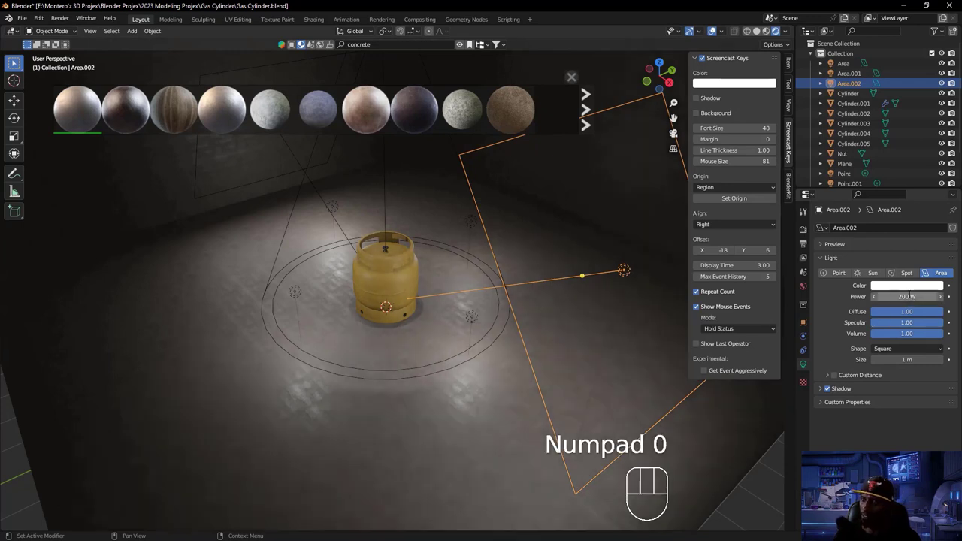
- Set the power of the area light Area.001 to 200 W
click(245, 180)
click(244, 182)
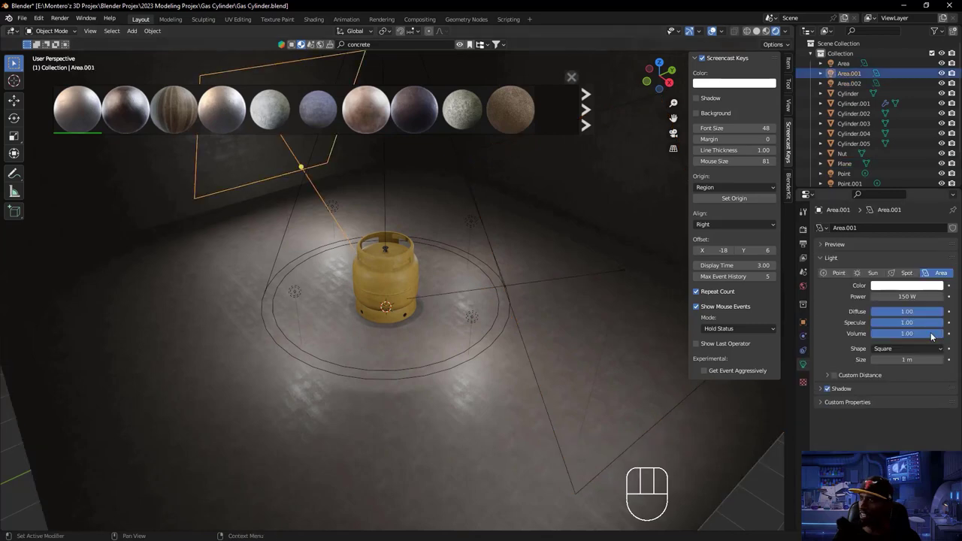
click(902, 297)
text(200)
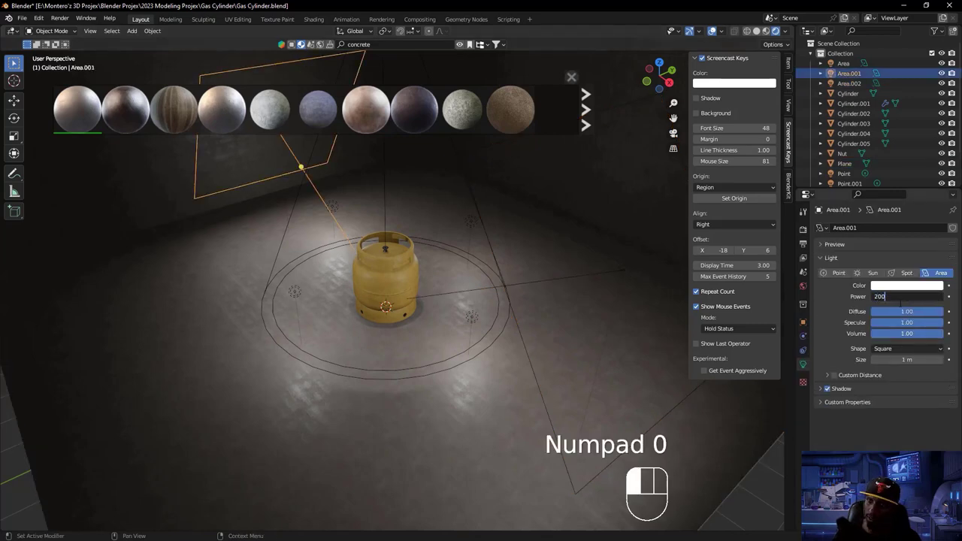
key(Return)
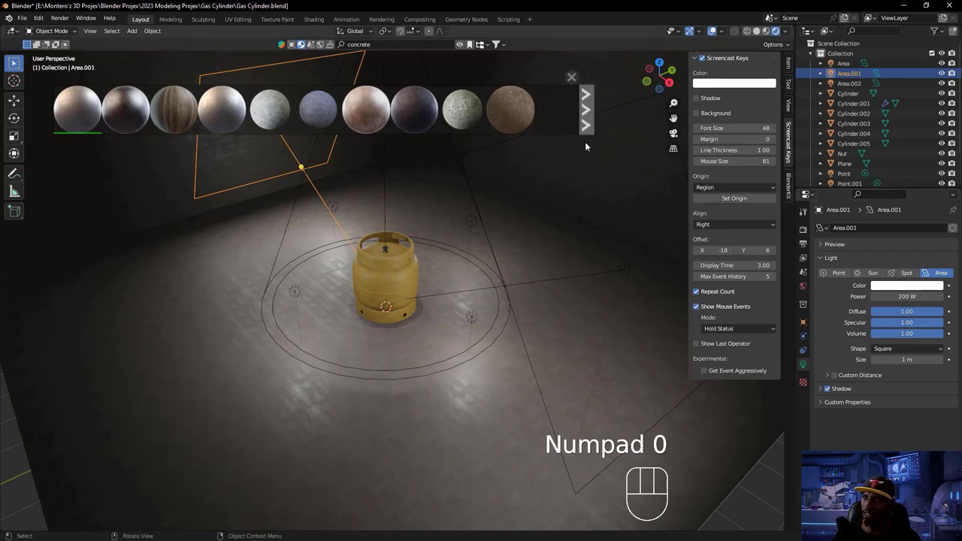
- Set the power of the overhead area light to 600 W after trying 500, 1000 and 800 W
scroll(511, 263, down, 8)
middle_drag(498, 266, 444, 238)
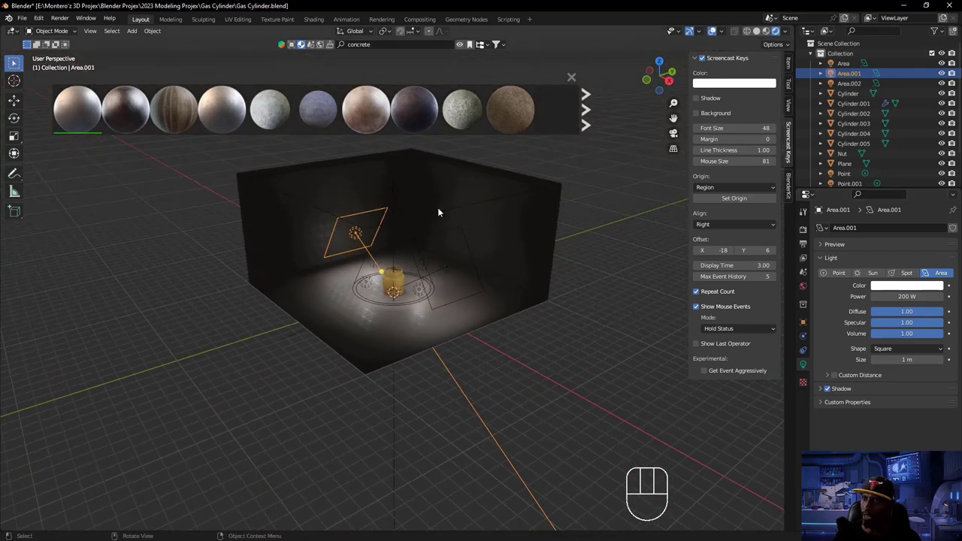
click(479, 201)
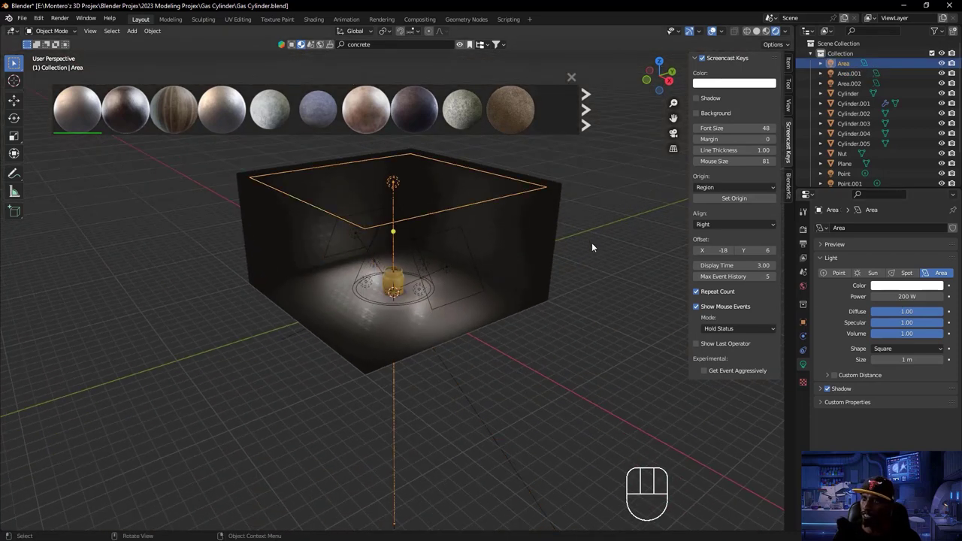
click(906, 296)
text(500)
key(Return)
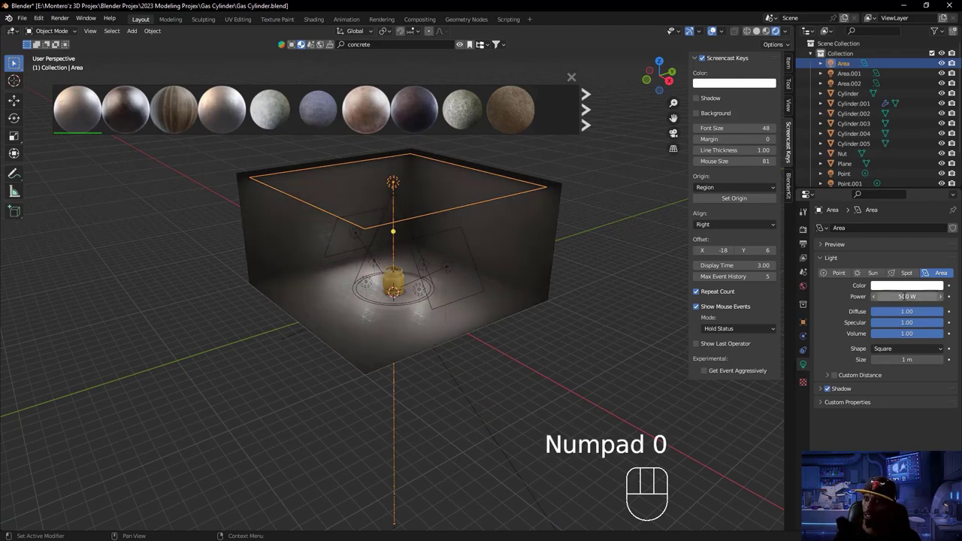
click(908, 297)
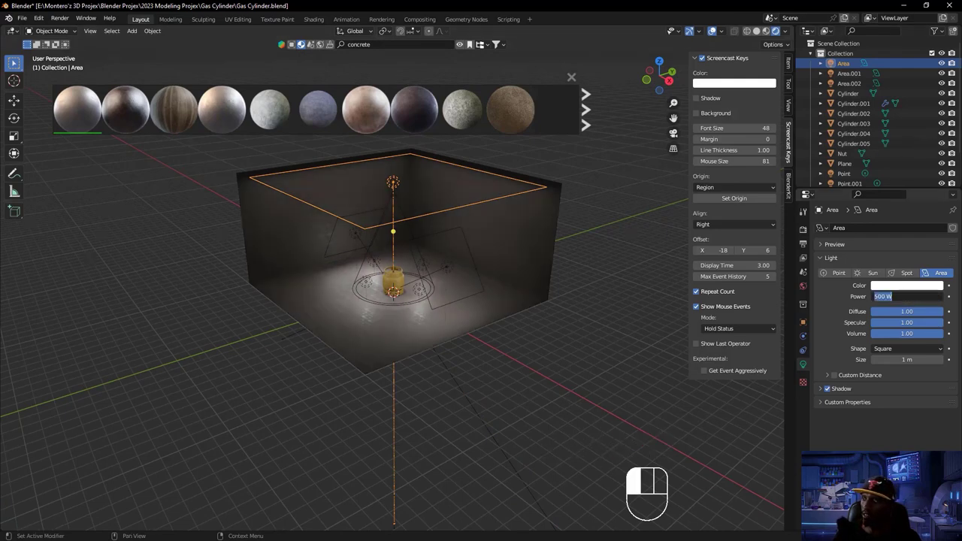
text(1000)
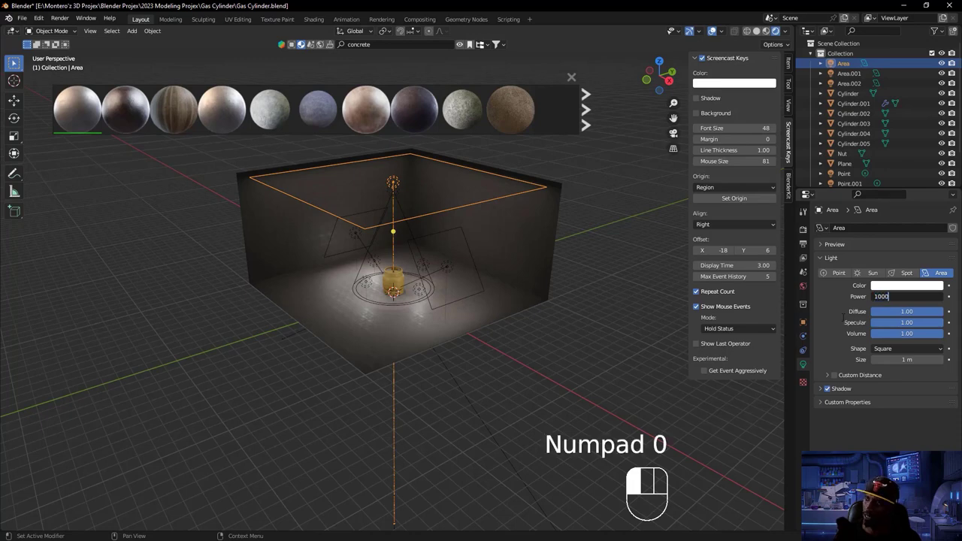
key(Return)
scroll(491, 295, up, 5)
scroll(439, 316, up, 4)
scroll(449, 322, down, 3)
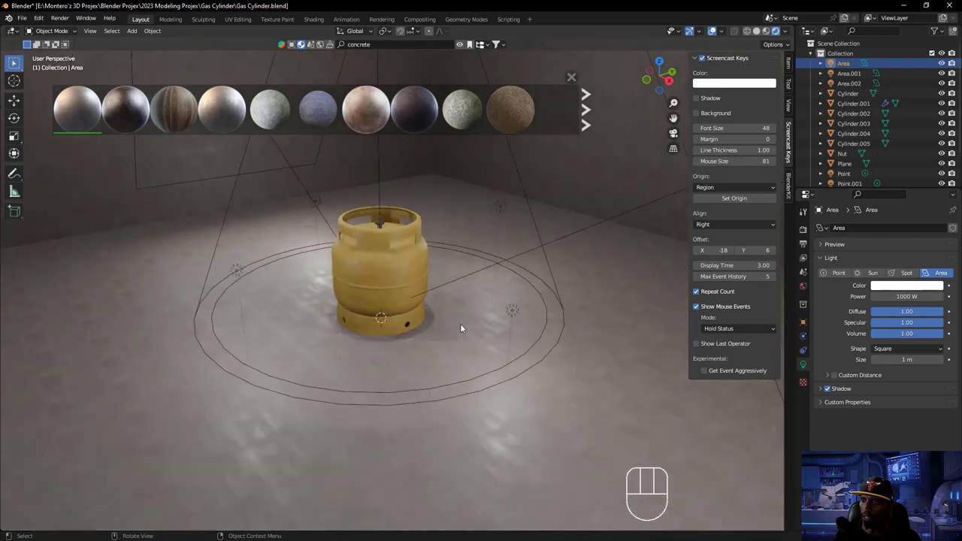
click(897, 296)
text(800)
key(Return)
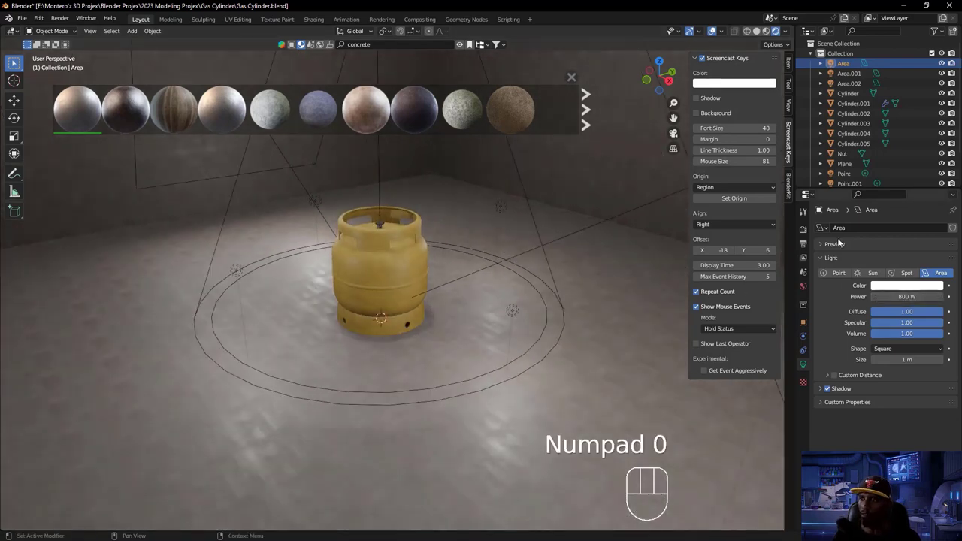
click(904, 297)
text(600)
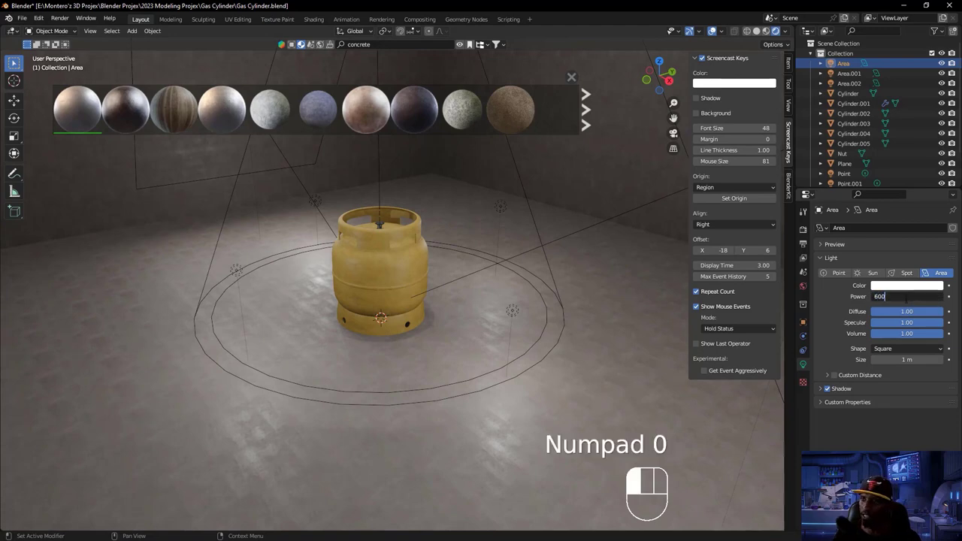
key(Return)
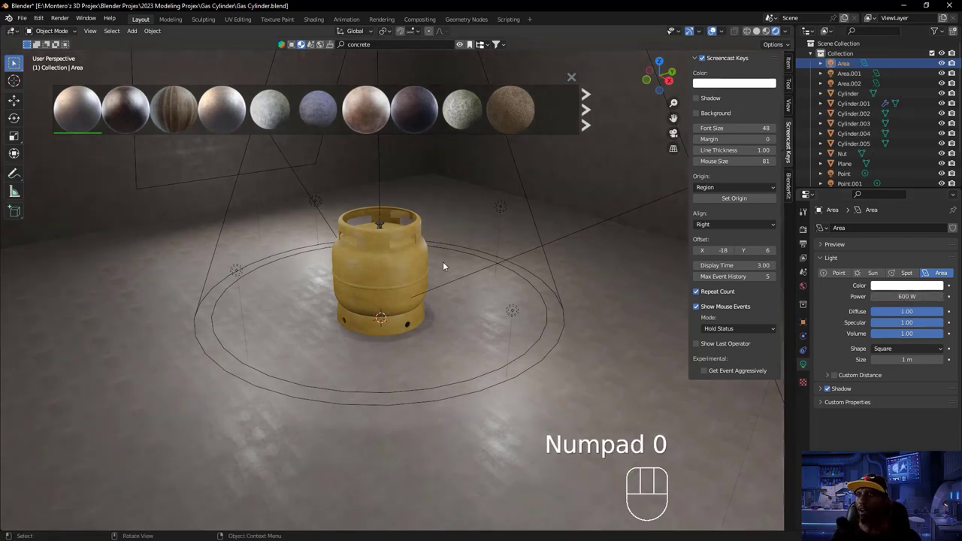
- Add a camera to the scene and raise it about 3.97 m along Z
key(ctrl)
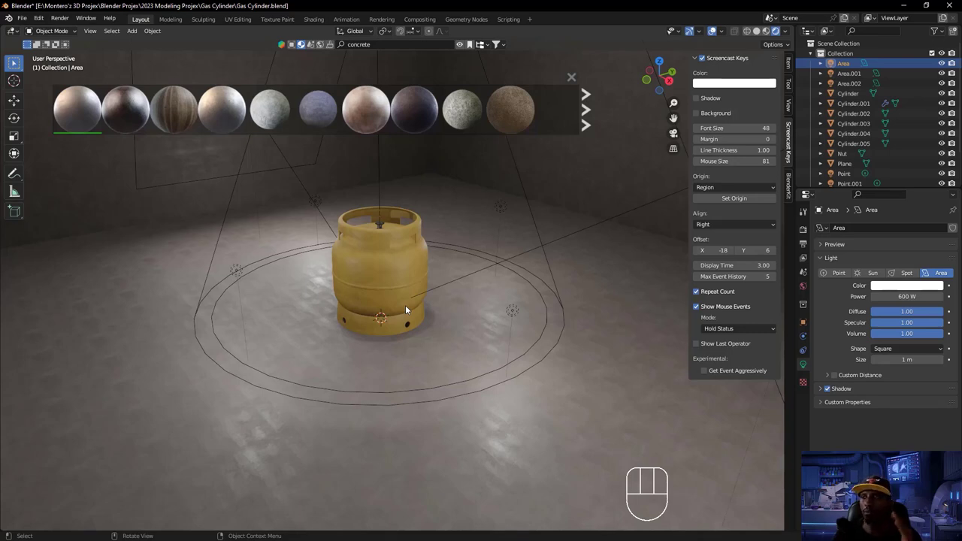
scroll(426, 220, down, 5)
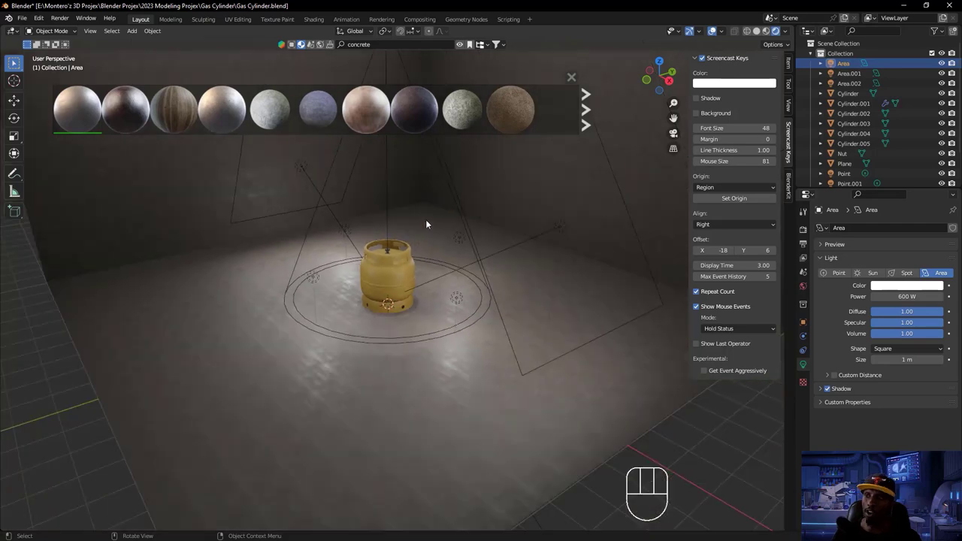
scroll(425, 221, down, 2)
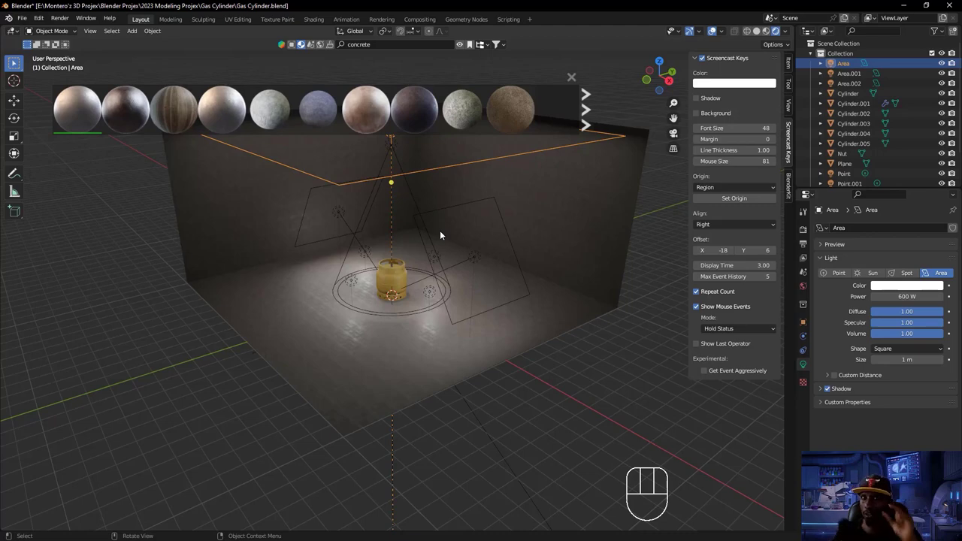
key(shift)
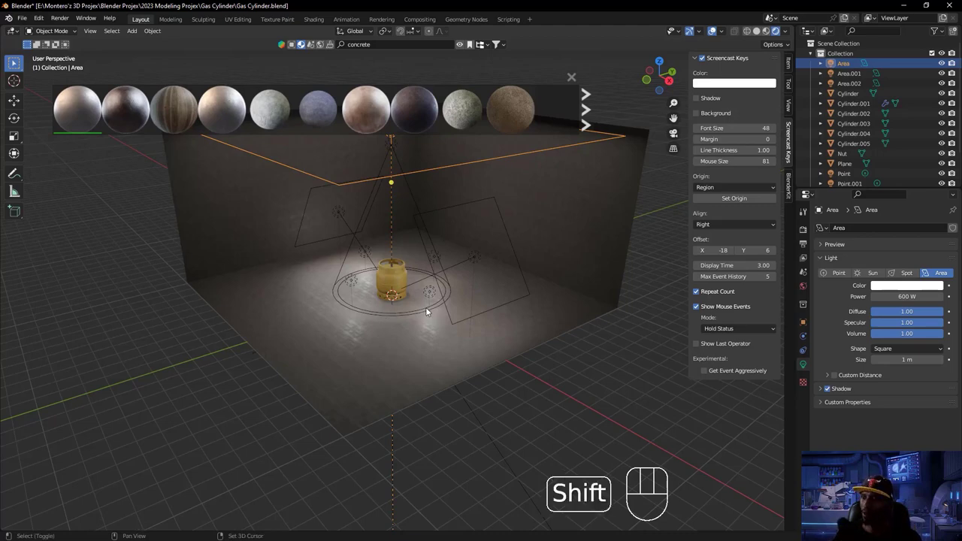
key(shift+a)
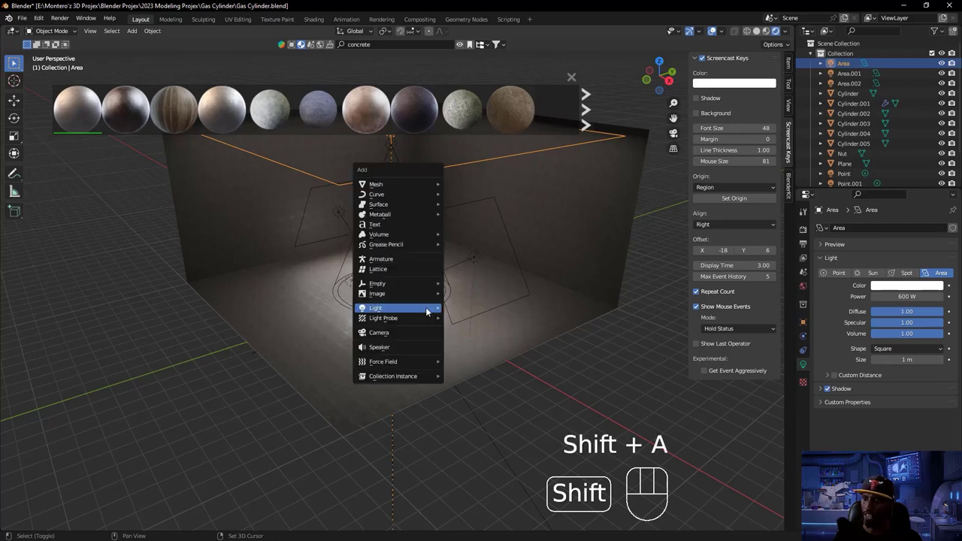
click(398, 335)
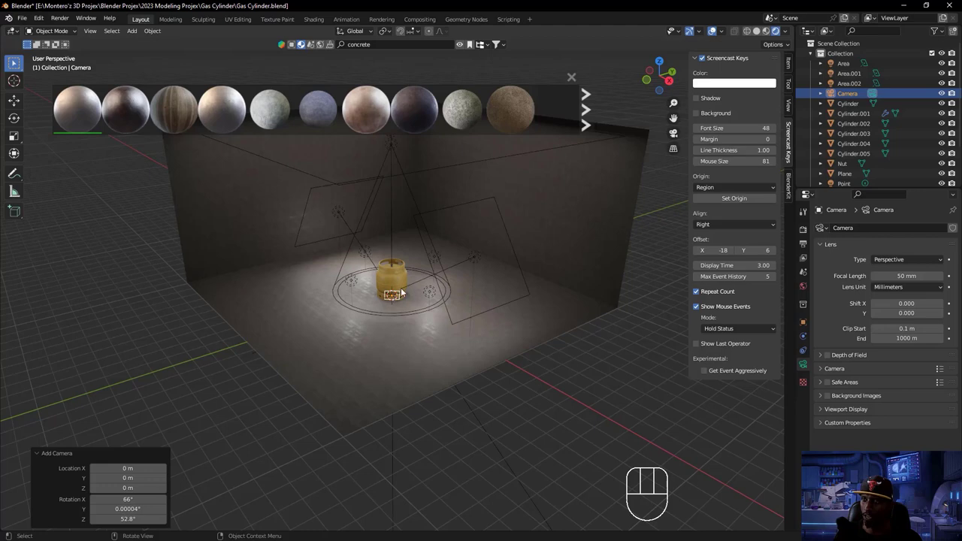
key(g)
key(z)
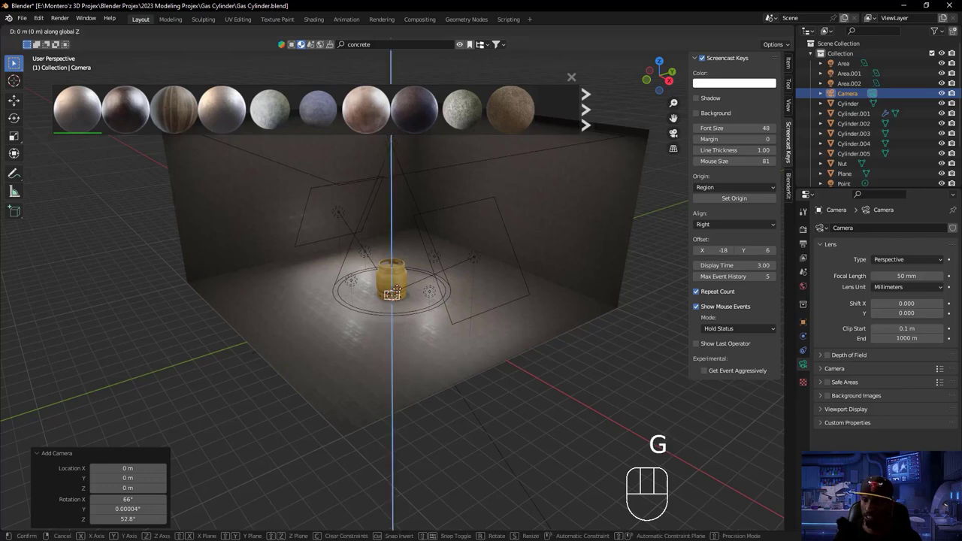
click(406, 242)
- In the top view, move the camera about 8.52 m along X and -7.28 m along Y, near the plane's open corner
middle_drag(417, 247, 387, 278)
key(KP_7)
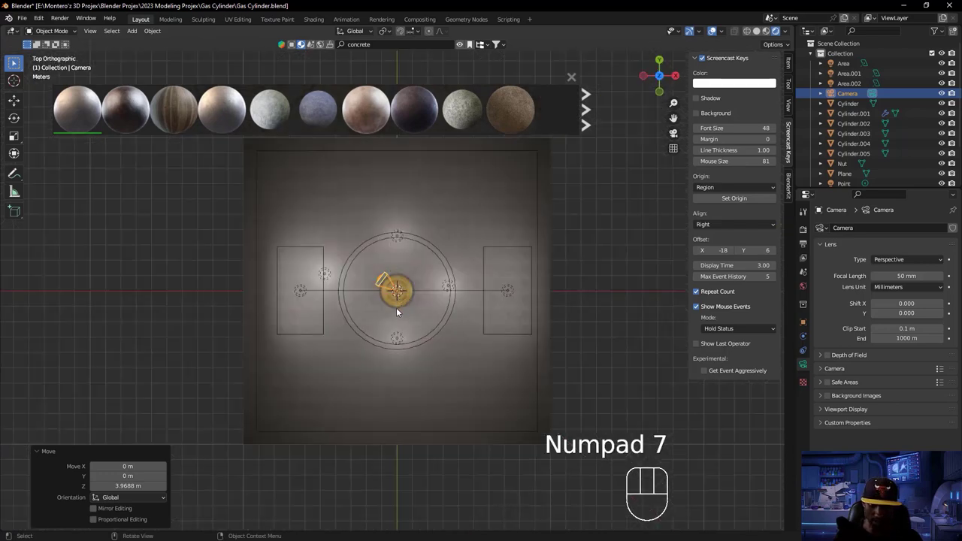
key(g)
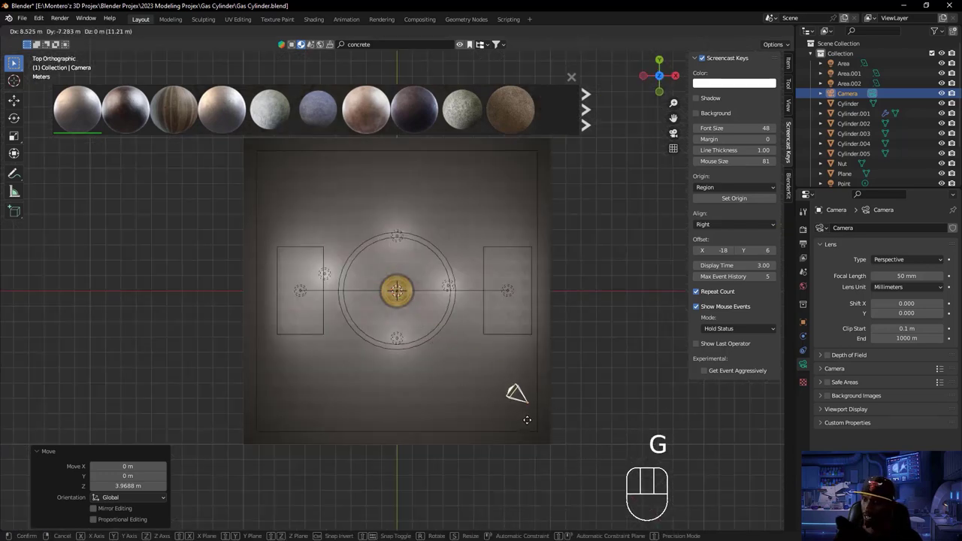
click(527, 420)
middle_drag(564, 426, 500, 336)
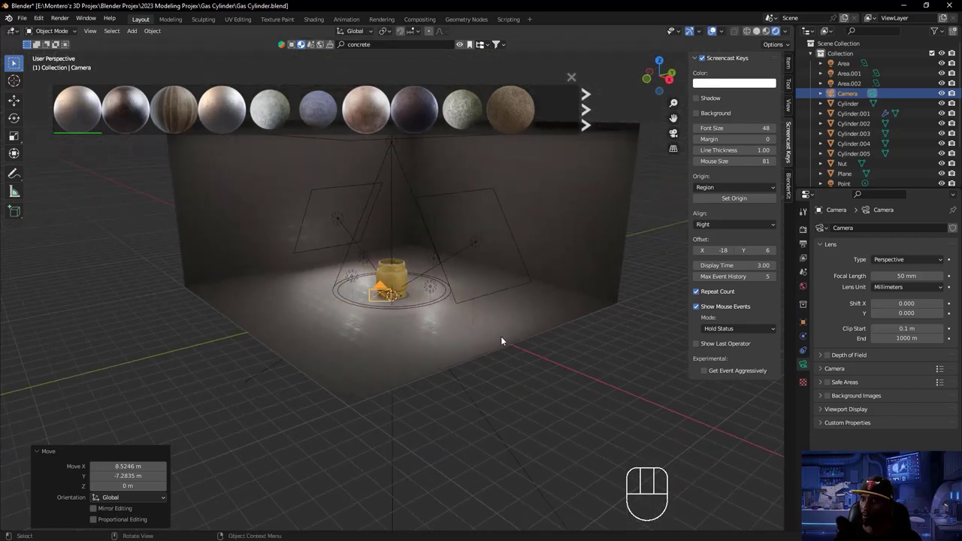
- Look through the camera and examine how the gas cylinder is framed
key(KP_0)
scroll(487, 263, down, 2)
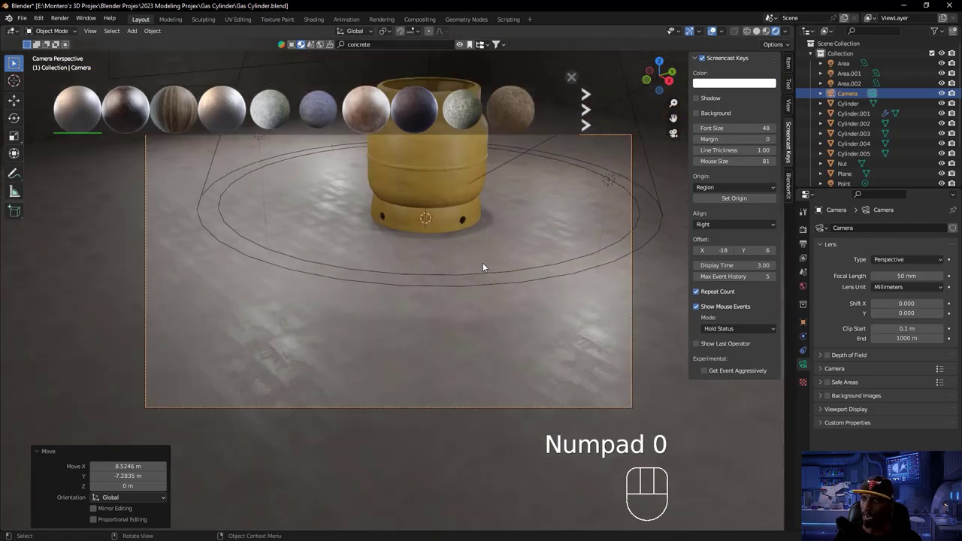
mouse_move(561, 245)
middle_down()
mouse_move(527, 255)
mouse_move(565, 247)
middle_up()
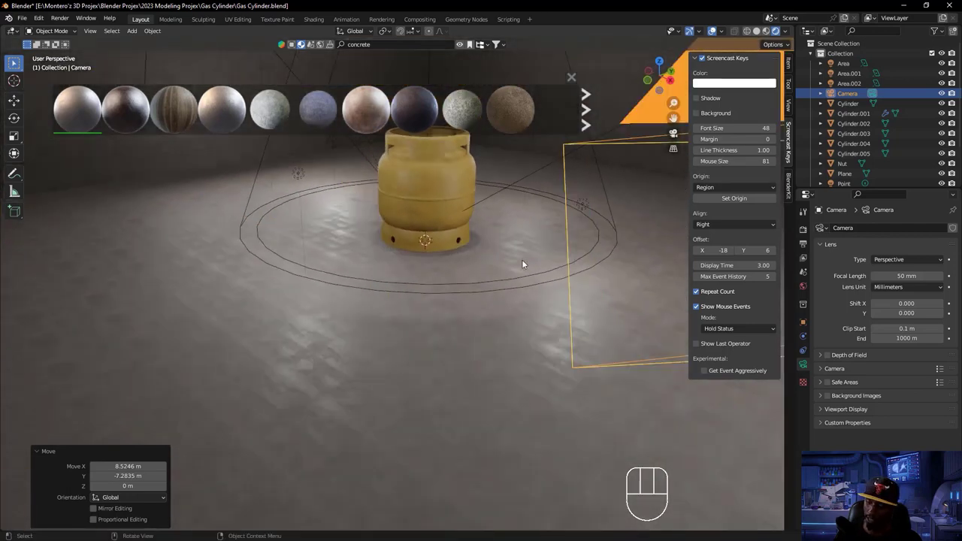
key(KP_0)
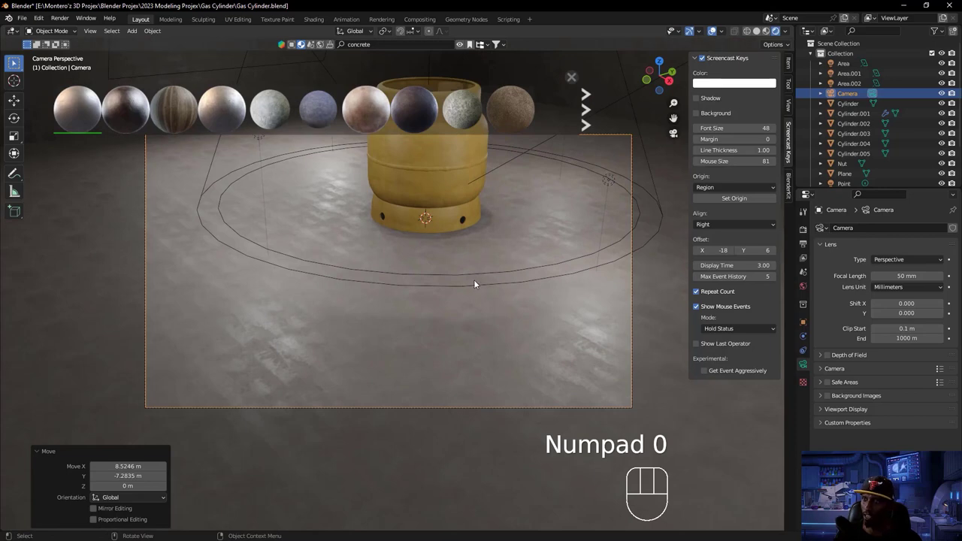
scroll(474, 284, down, 3)
scroll(474, 284, up, 2)
scroll(474, 284, down, 2)
scroll(474, 284, up, 2)
scroll(475, 284, down, 3)
scroll(474, 284, up, 4)
scroll(475, 284, up, 2)
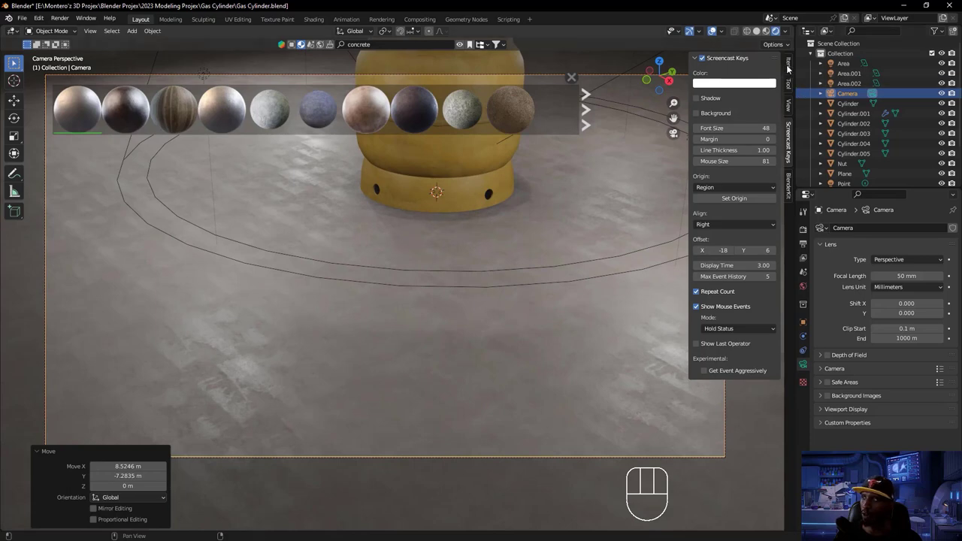
- Widen the viewport sidebar and lock the camera to the view
click(787, 68)
click(789, 108)
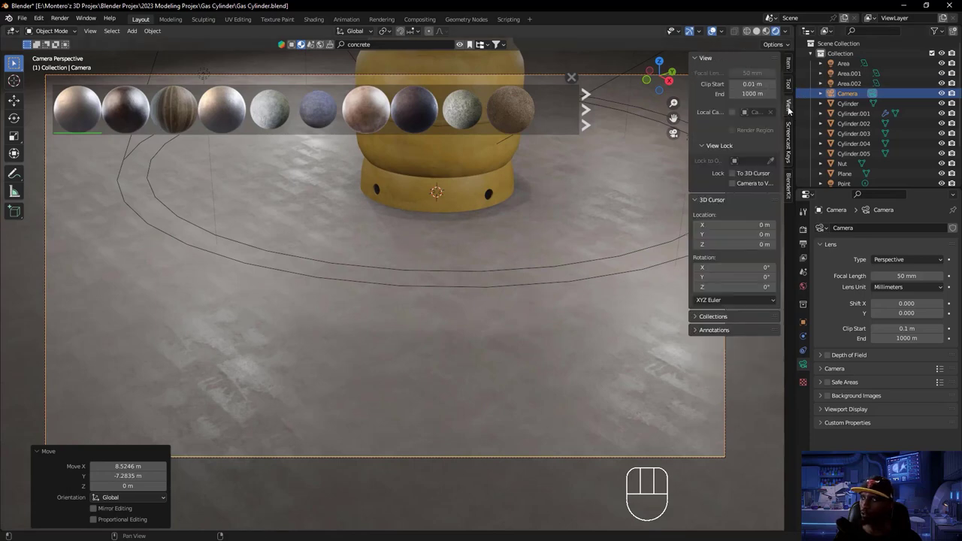
drag(689, 167, 616, 167)
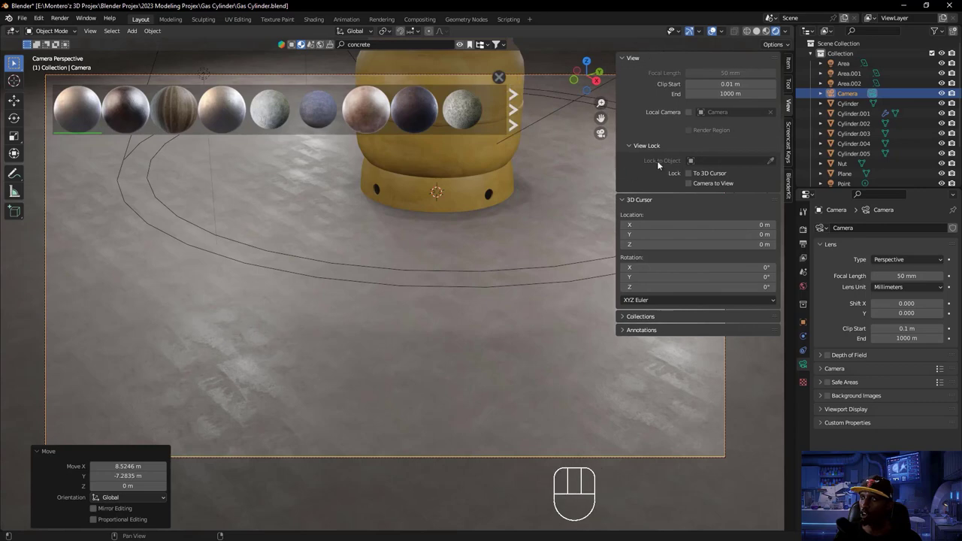
click(688, 183)
- Reposition the locked camera so the whole gas cylinder fits in the frame, and close the BlenderKit results bar
middle_drag(360, 292, 402, 279)
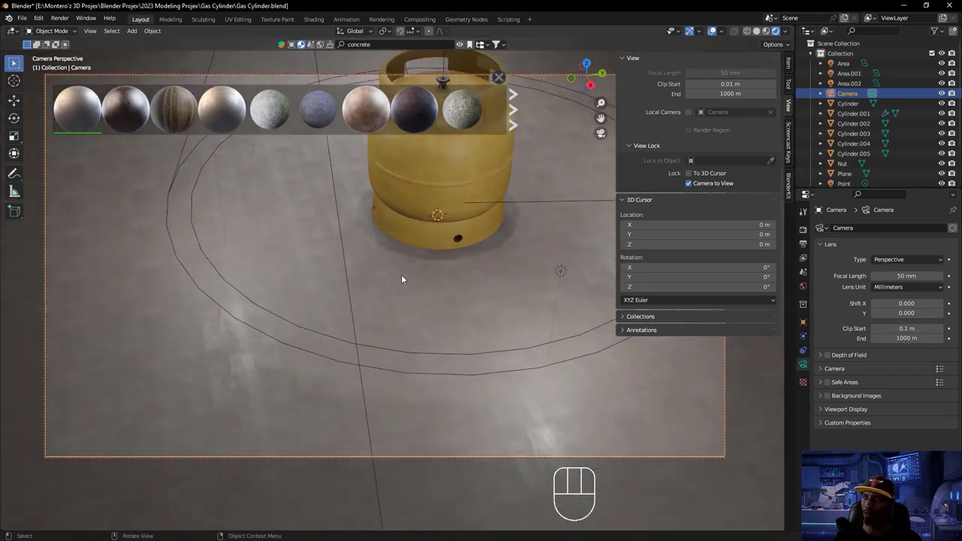
scroll(403, 278, down, 2)
scroll(413, 298, down, 2)
middle_drag(417, 313, 457, 322)
middle_drag(326, 322, 438, 325)
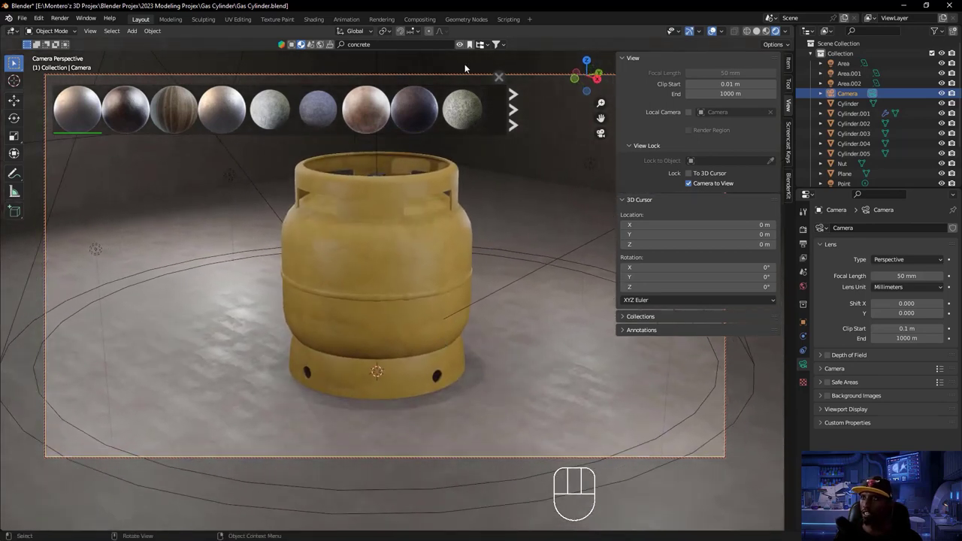
click(498, 77)
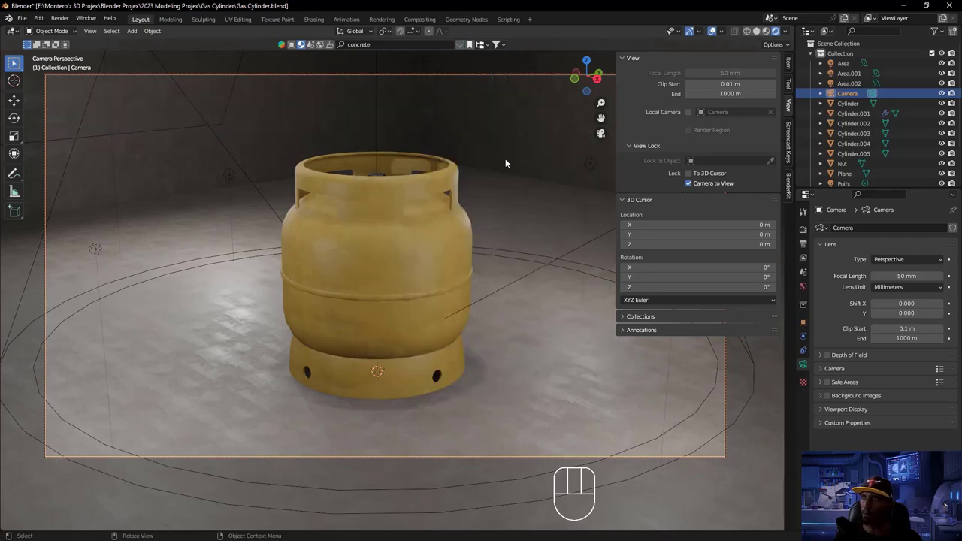
middle_drag(468, 261, 429, 332)
- Save the Gas Cylinder.blend file
key(ctrl+s)
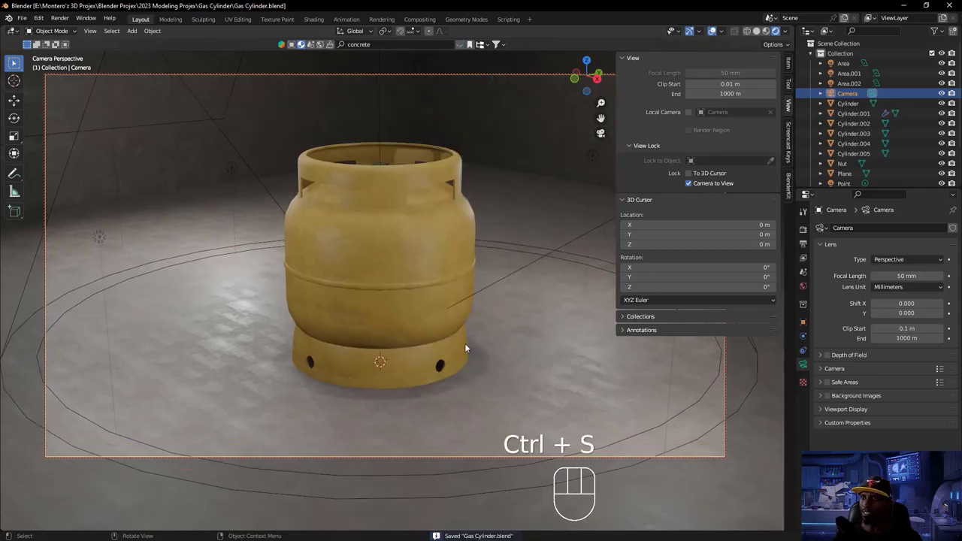
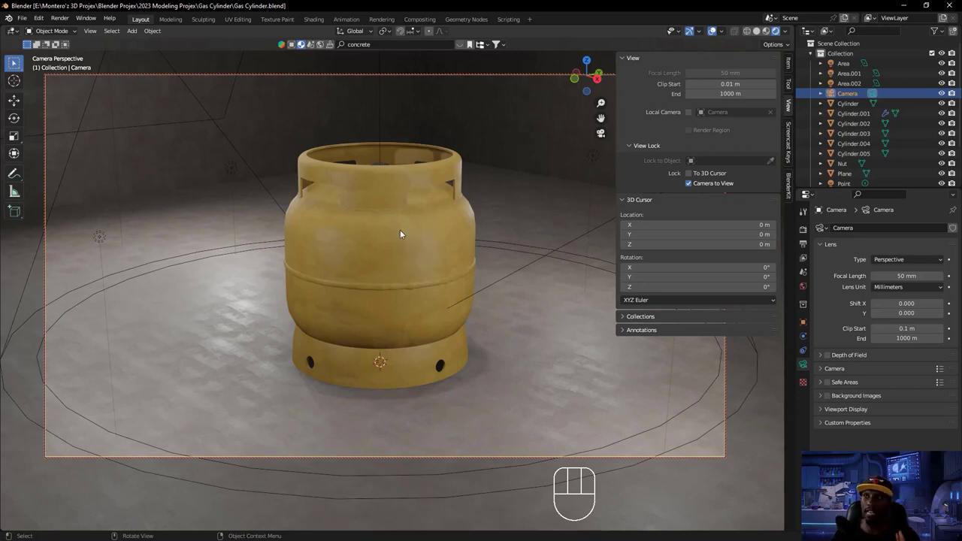
- Switch the render engine to Cycles and nudge the locked camera so the cylinder sits slightly higher and further right in the frame
click(803, 230)
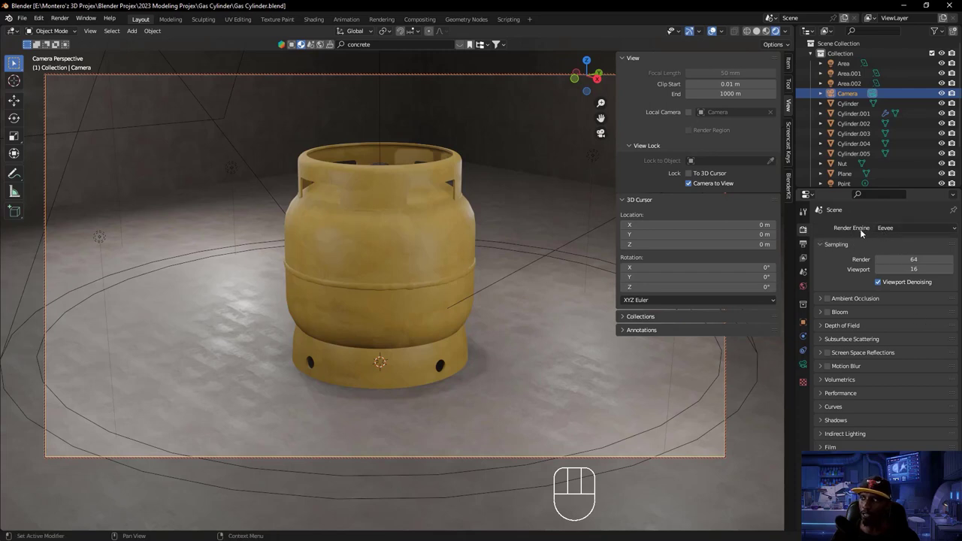
click(887, 231)
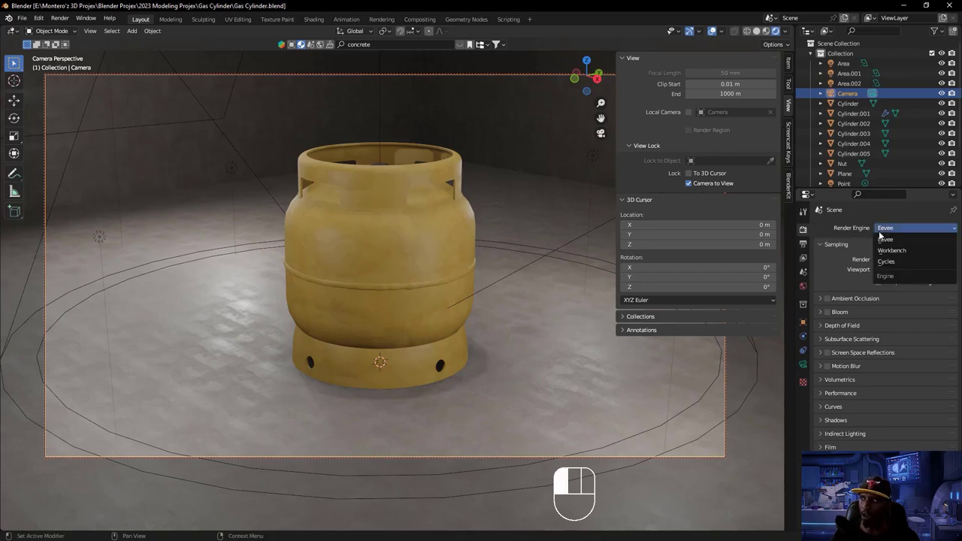
click(885, 239)
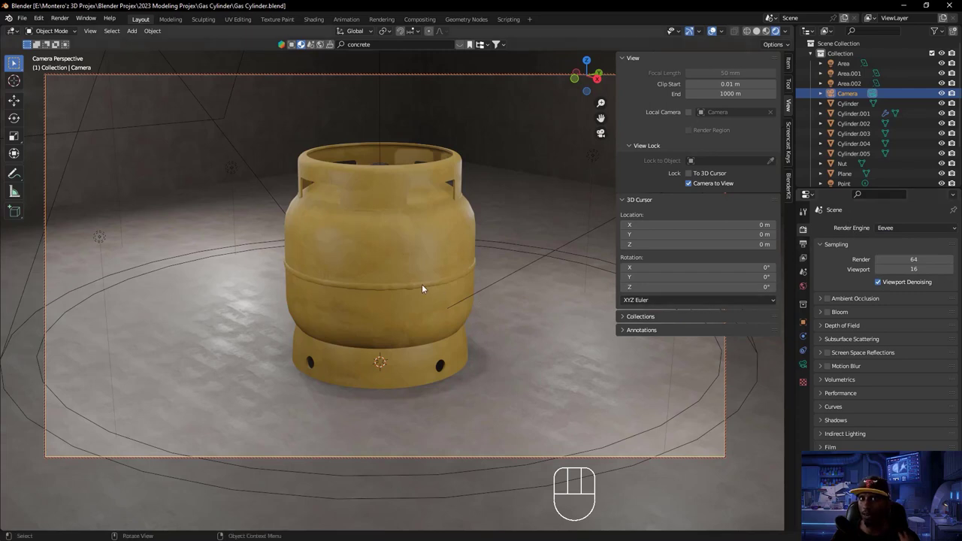
click(878, 230)
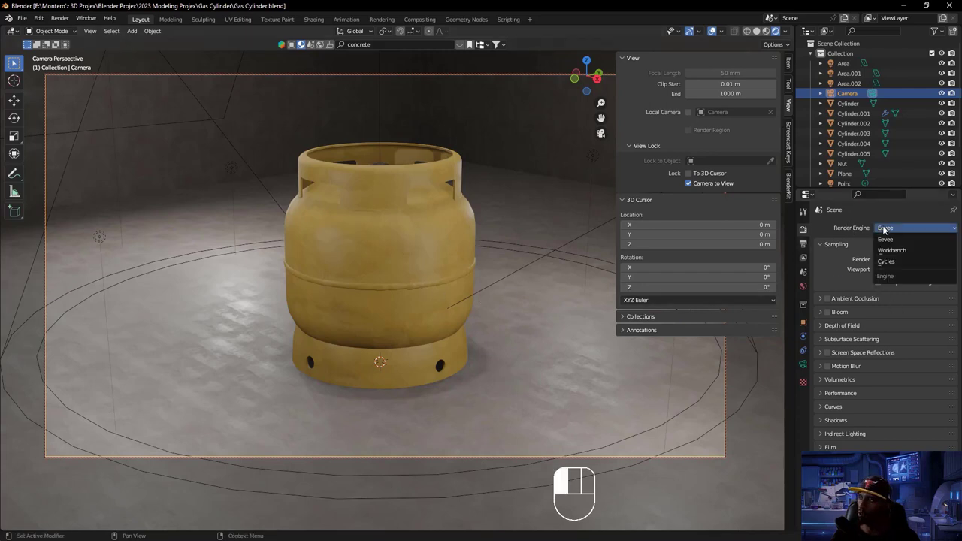
click(895, 260)
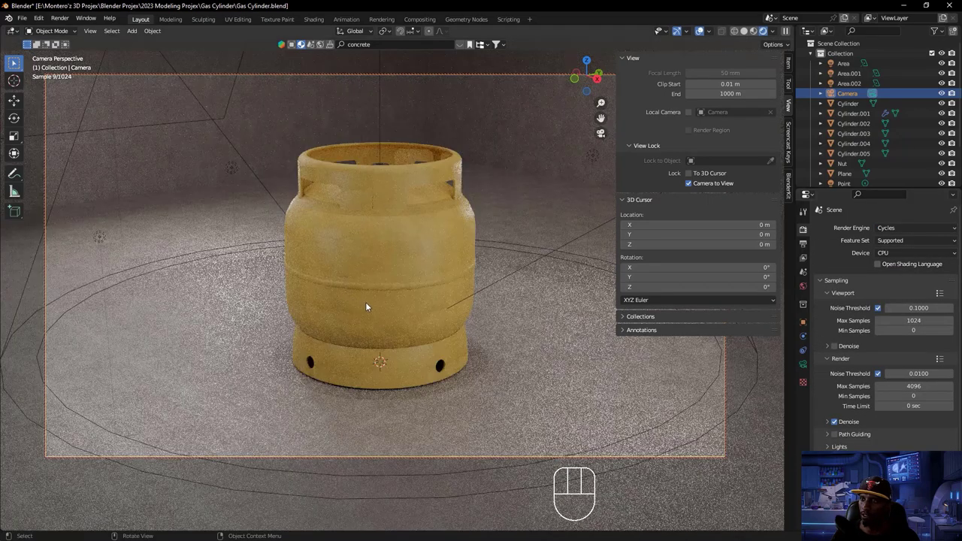
shift+middle_drag(365, 302, 382, 298)
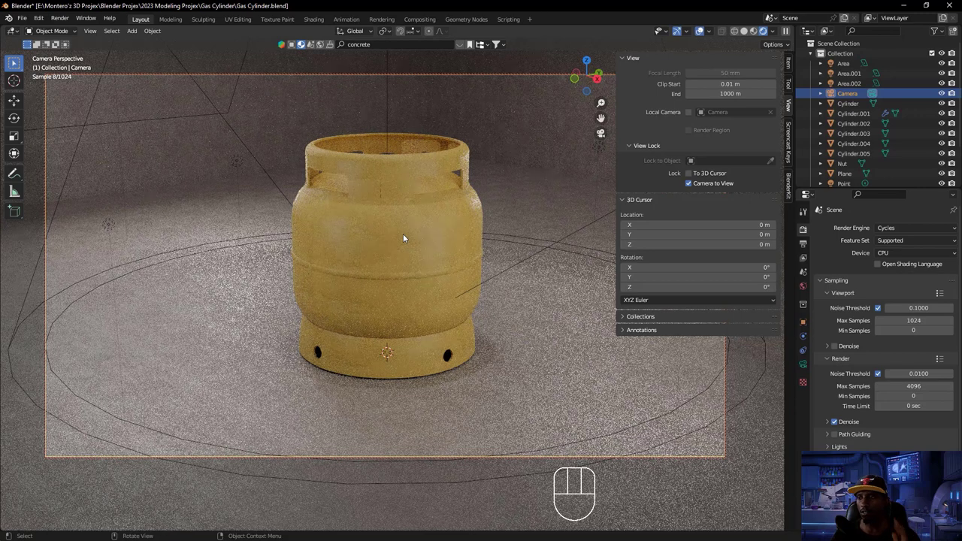
- Set the Cycles render device to GPU Compute and review the sampling and denoise settings
click(886, 253)
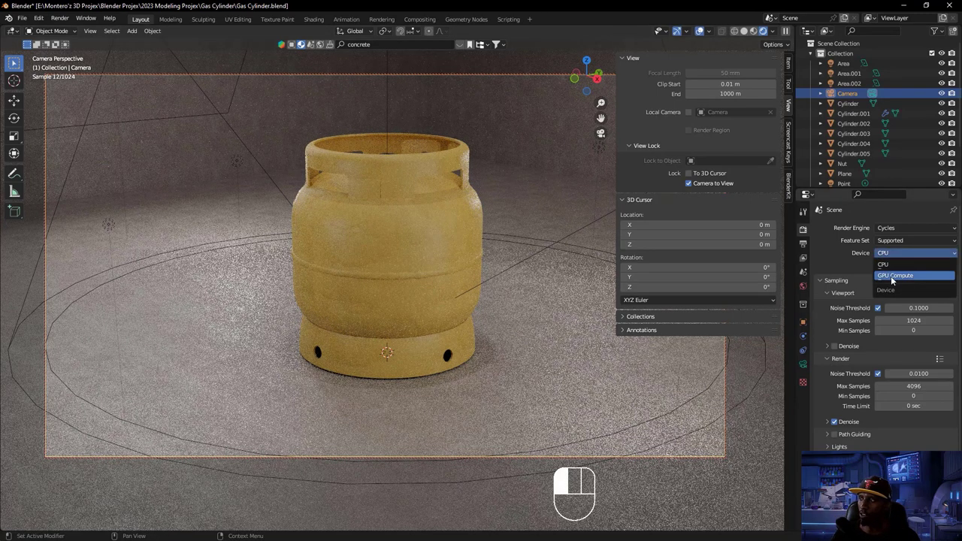
click(891, 276)
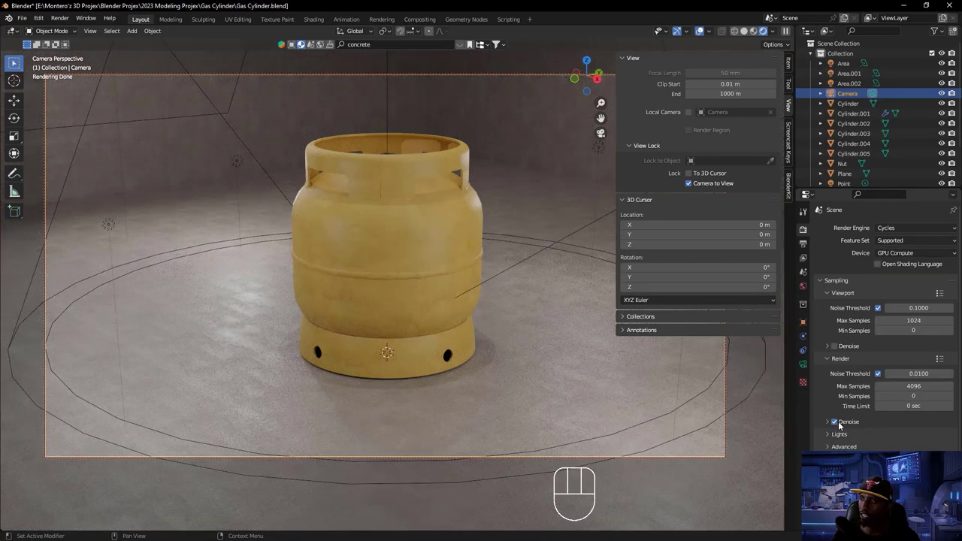
scroll(828, 392, down, 2)
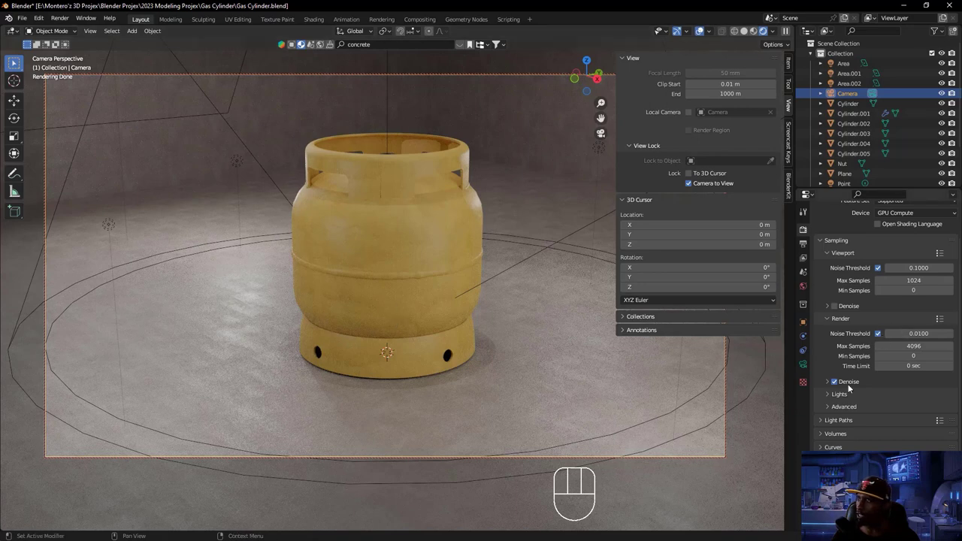
scroll(897, 400, down, 3)
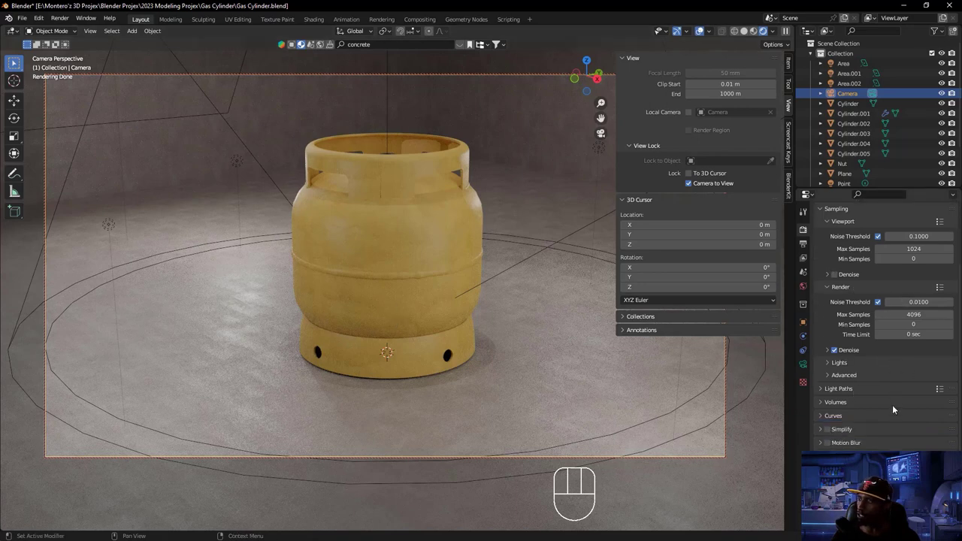
scroll(824, 281, up, 4)
scroll(822, 274, up, 1)
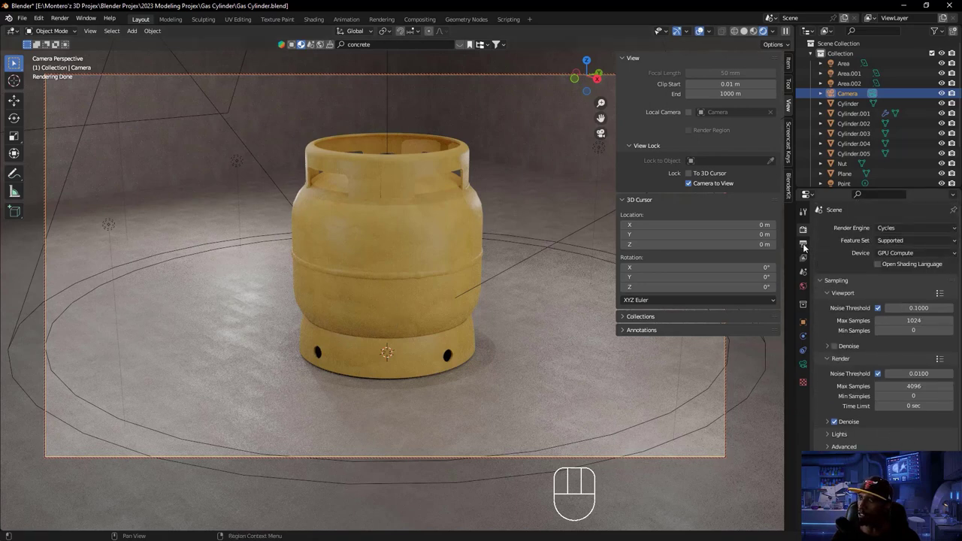
- Set the render output path to the Gas Cylinder project folder
click(803, 245)
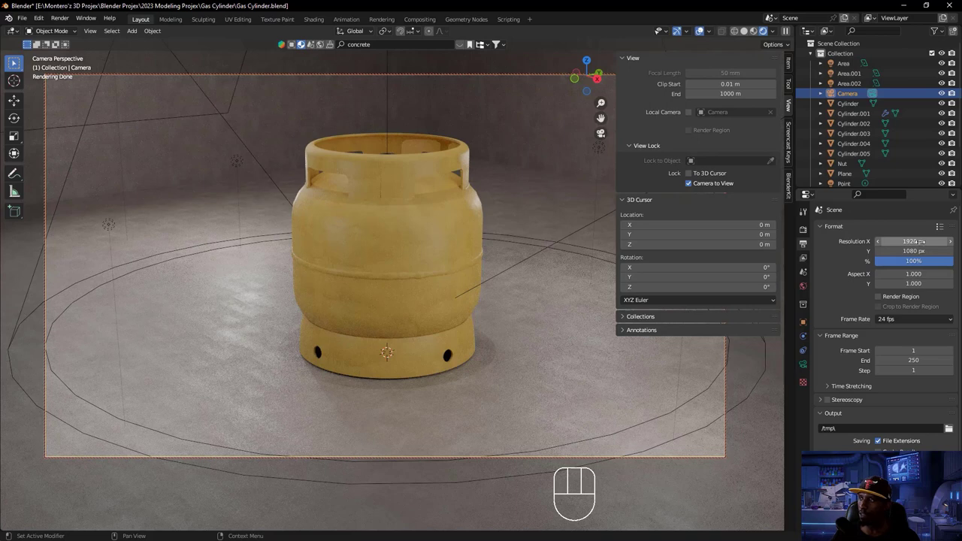
drag(911, 241, 909, 241)
scroll(842, 297, down, 2)
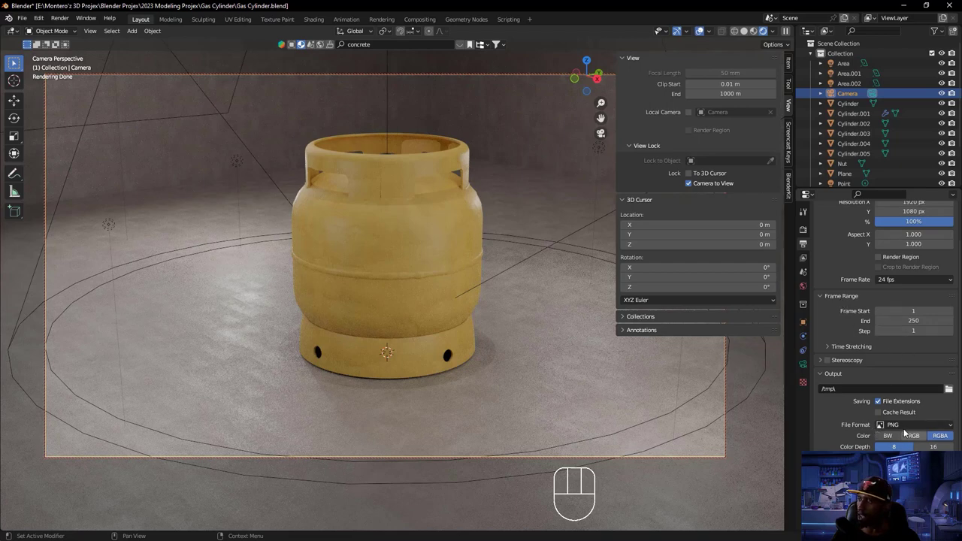
click(948, 389)
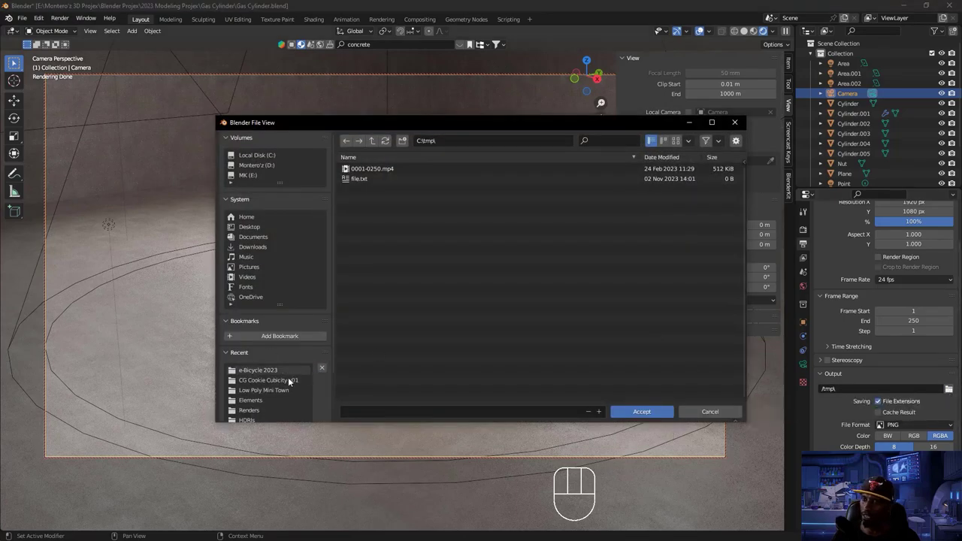
scroll(262, 393, down, 3)
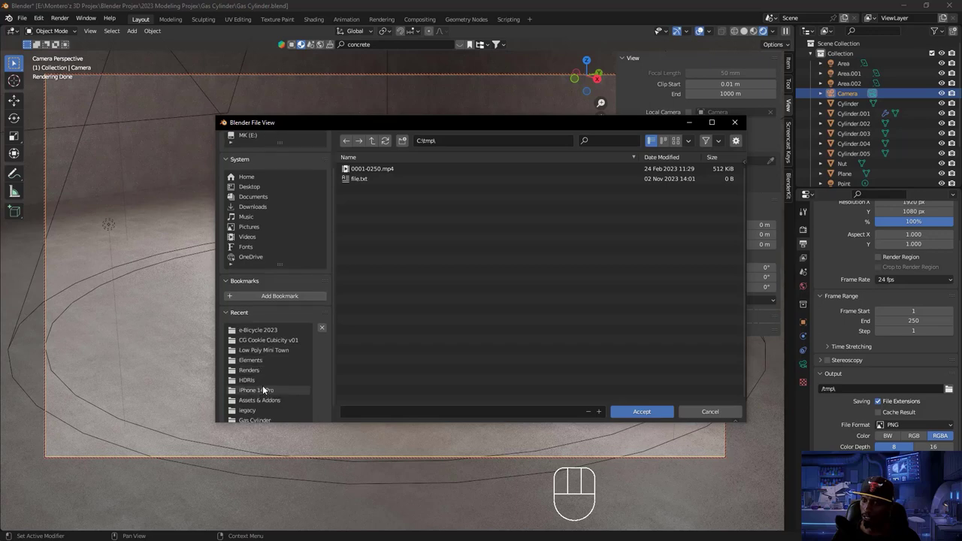
click(262, 404)
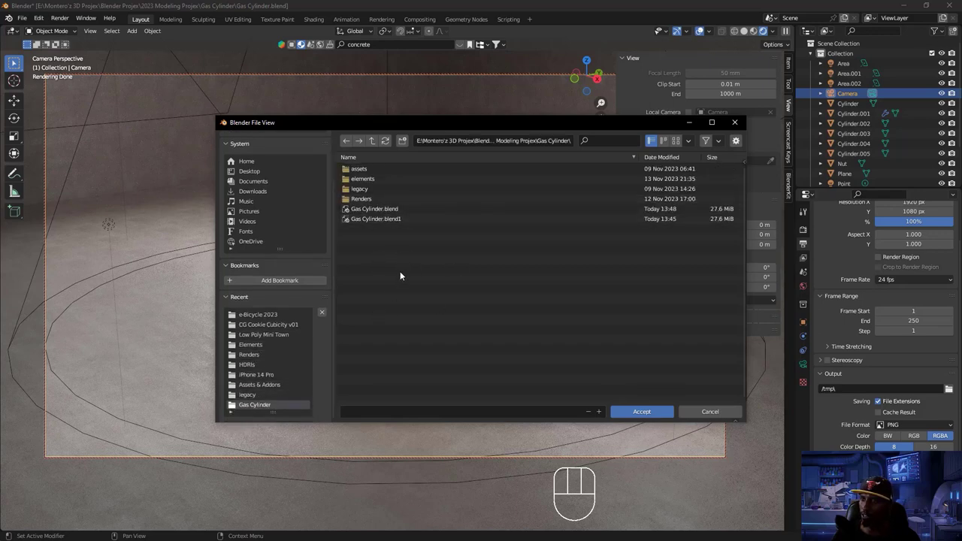
click(640, 413)
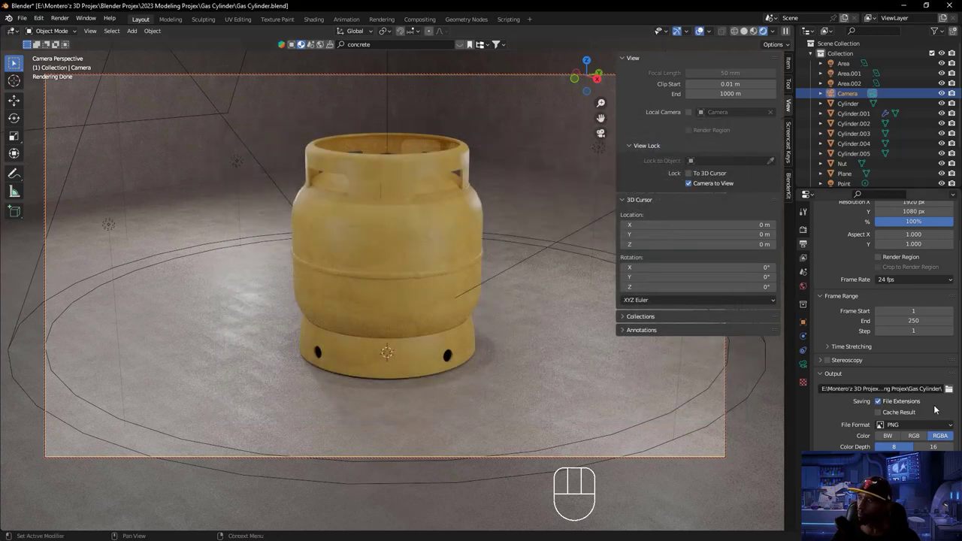
scroll(857, 386, up, 2)
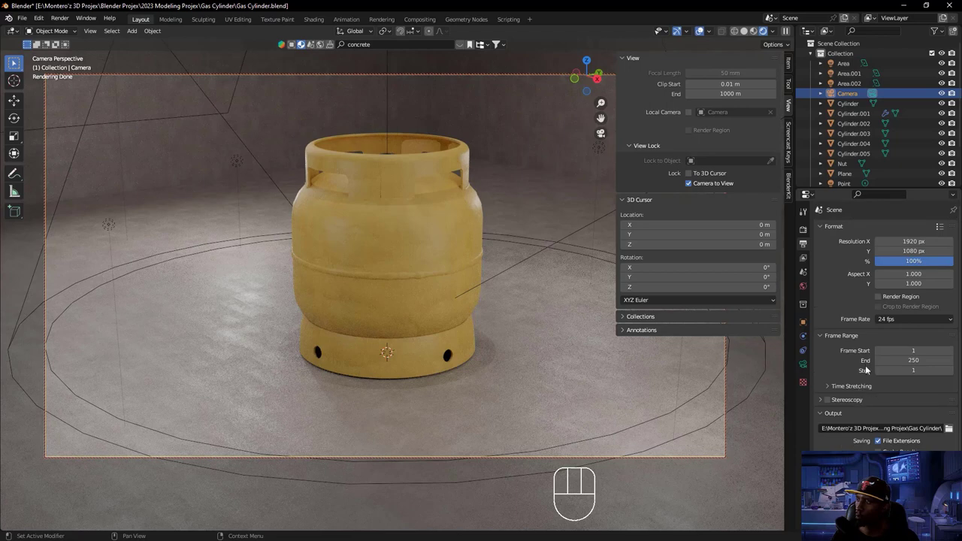
- Set the final render's maximum samples to 512 and save the Gas Cylinder.blend file
click(803, 233)
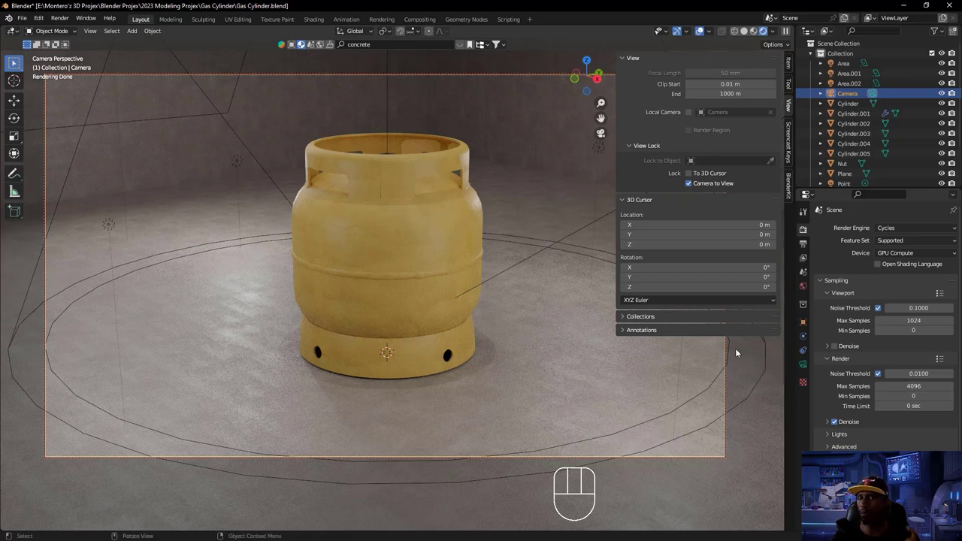
click(913, 385)
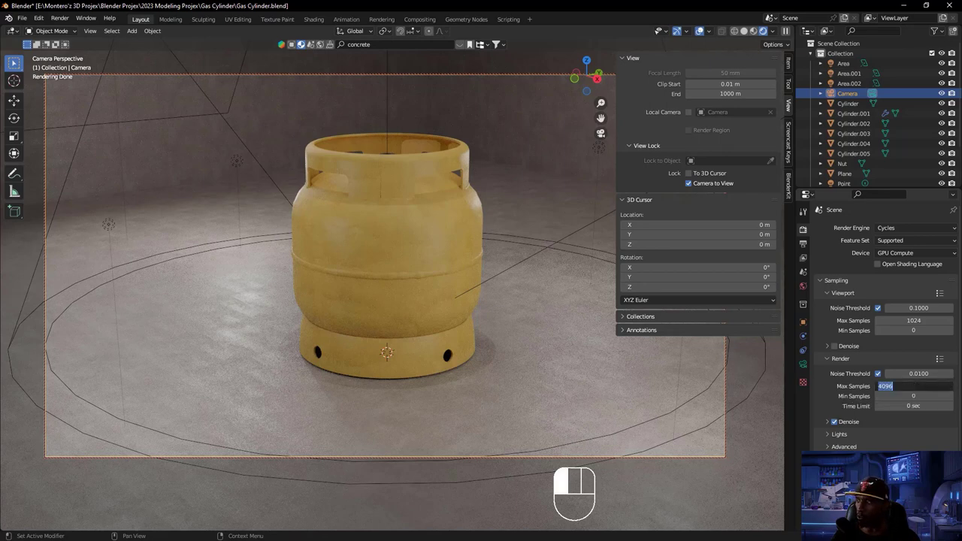
text(512)
click(877, 384)
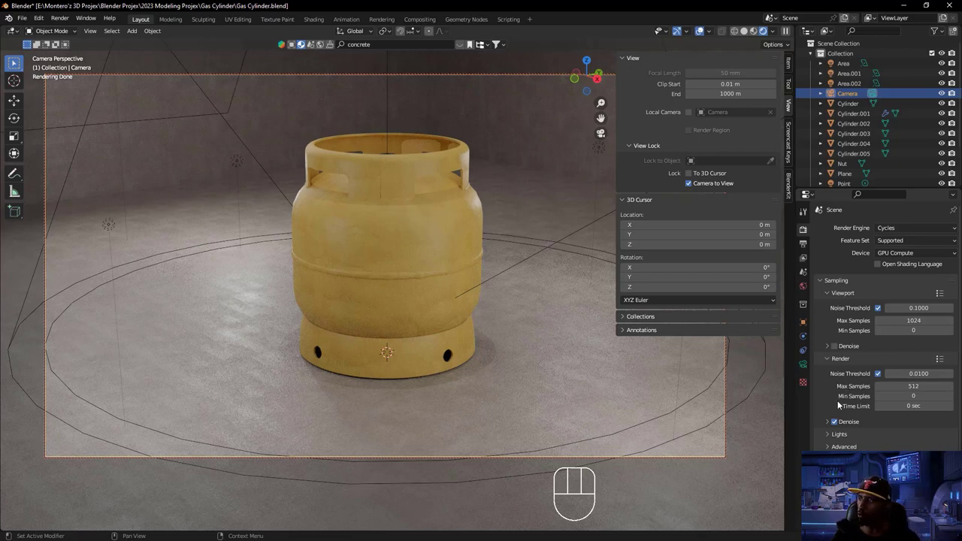
key(ctrl)
key(ctrl+s)
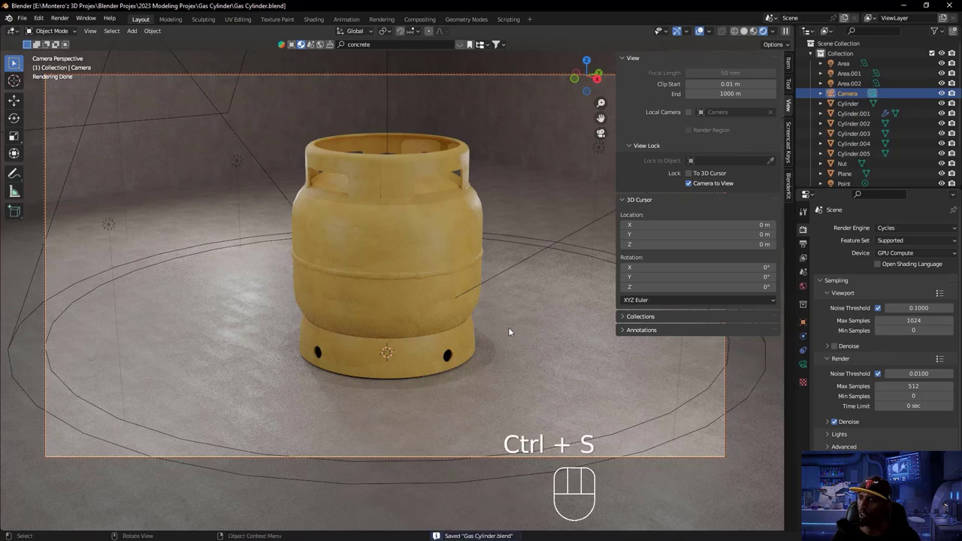
- Orbit the locked camera to a higher angle that shows the valve on top of the cylinder, and render the image
middle_drag(680, 284, 465, 301)
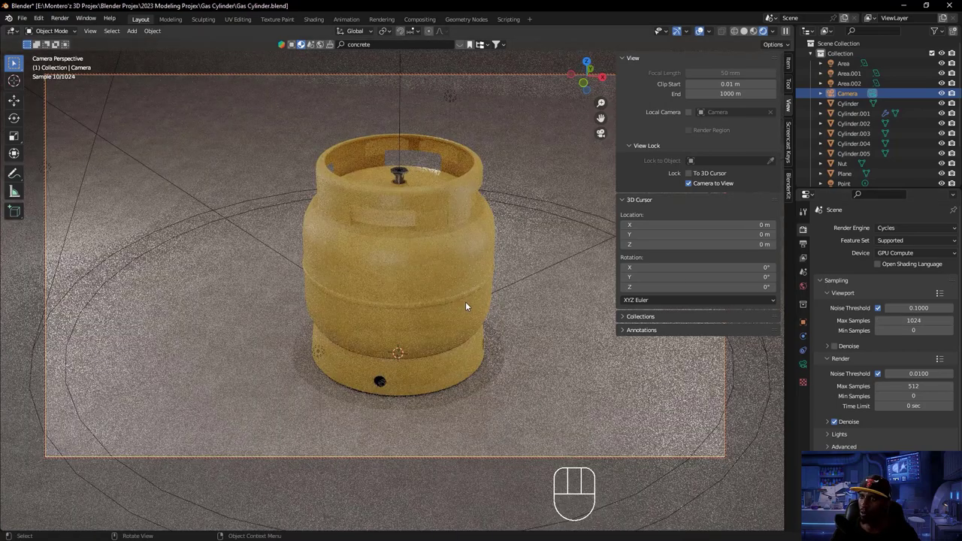
click(59, 18)
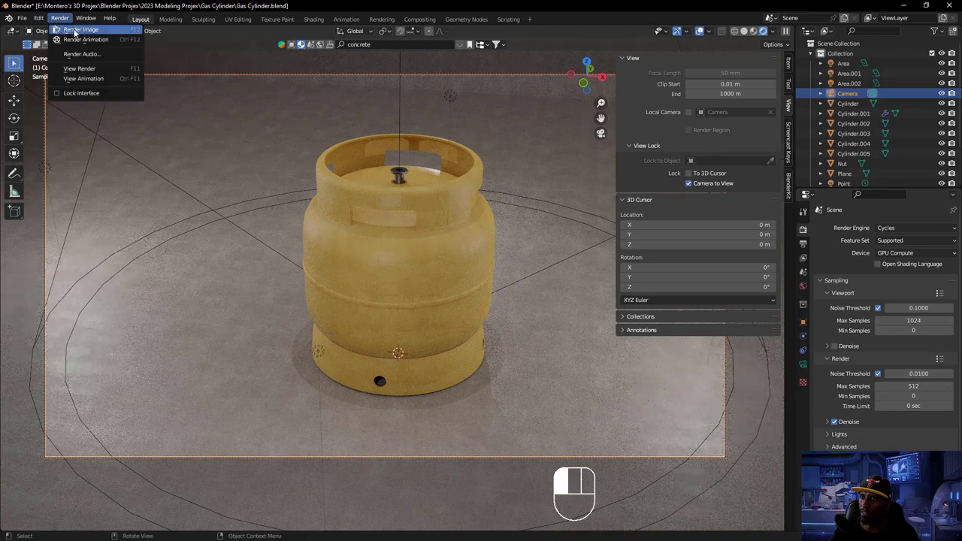
click(74, 30)
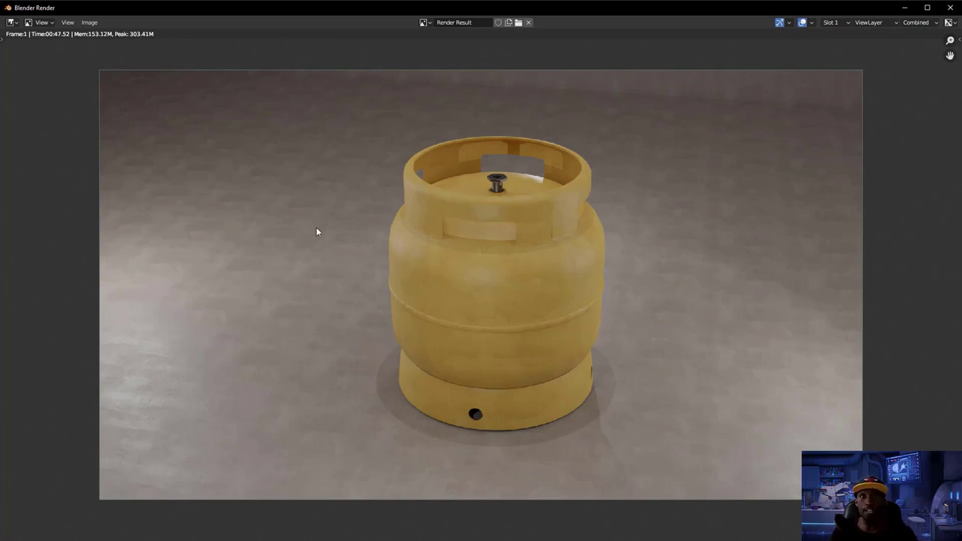
- Save the rendered image as Gas Cylinder.png in the Gas Cylinder folder and close the render window
click(91, 27)
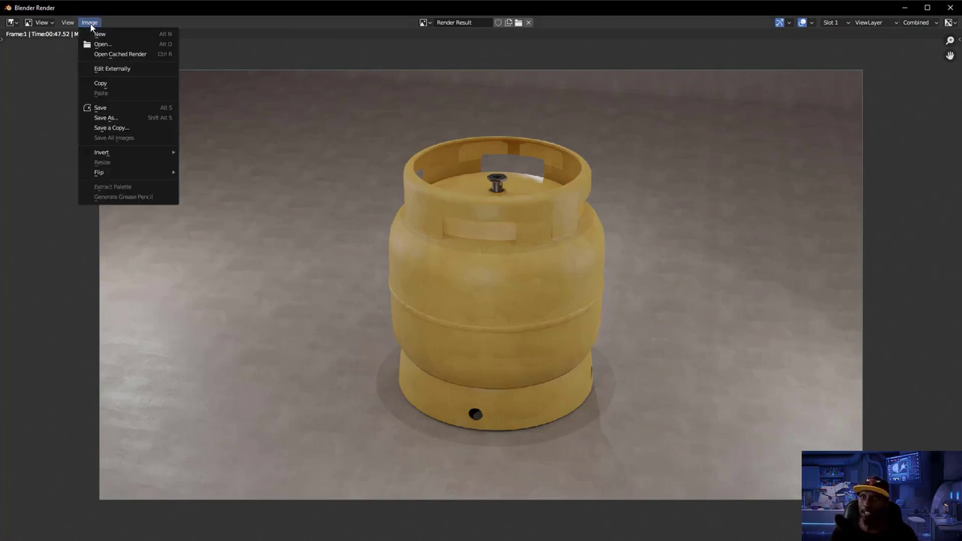
click(110, 119)
click(393, 415)
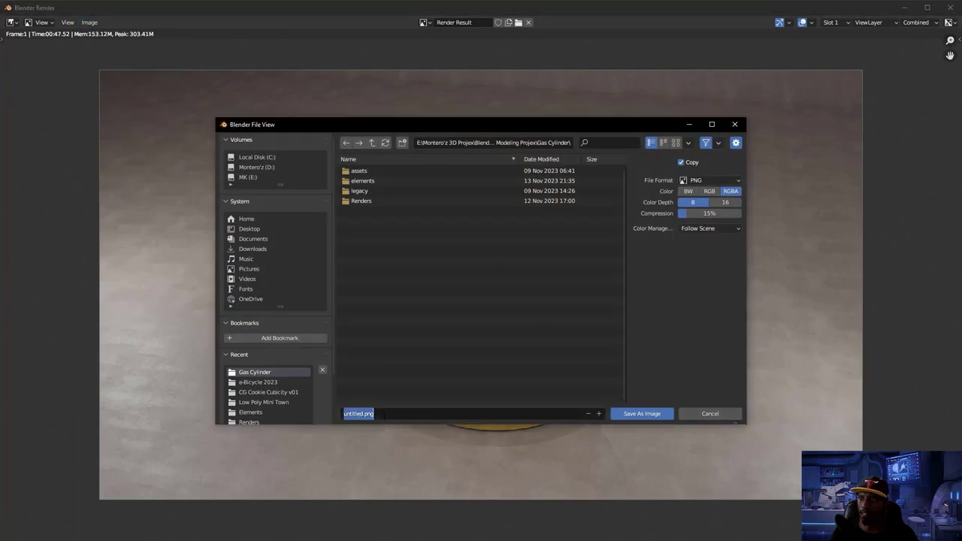
text(Gas C)
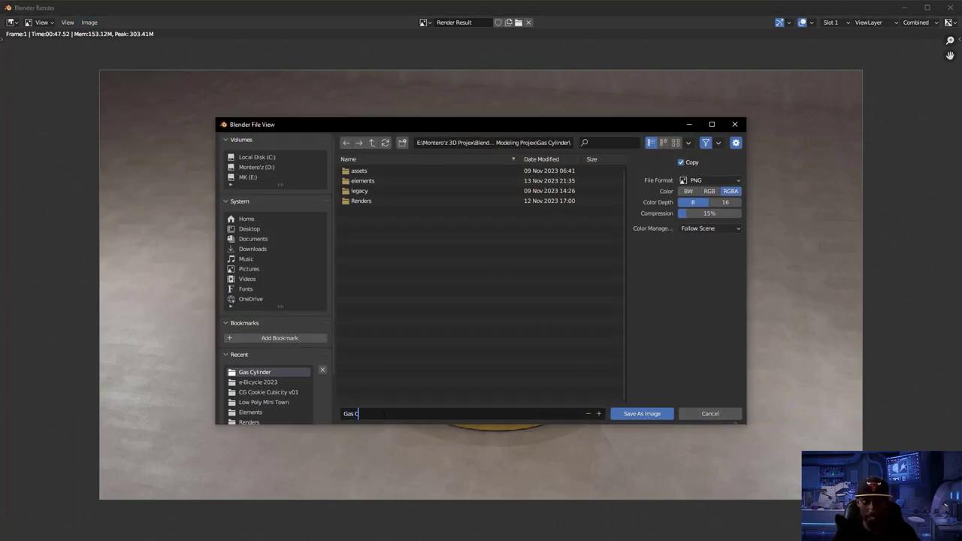
text(ylinder)
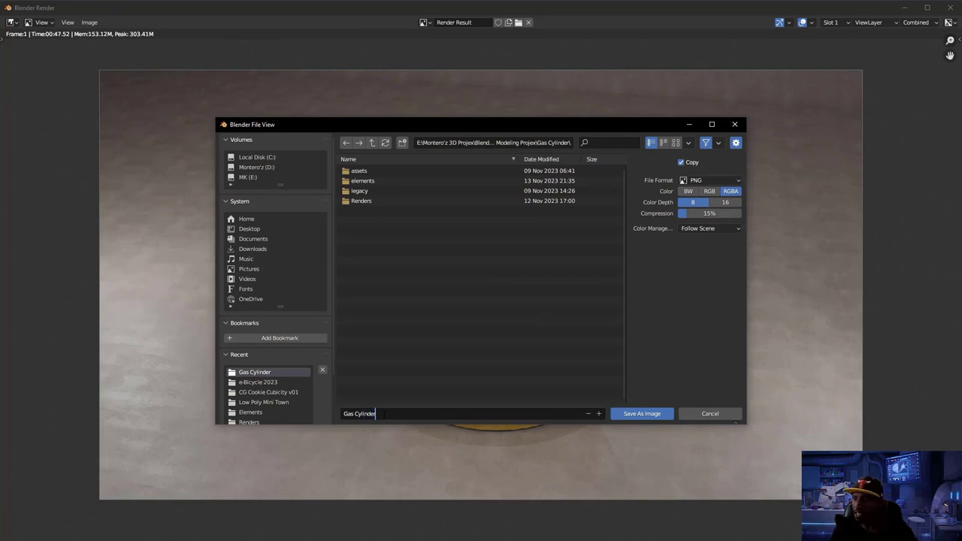
click(642, 413)
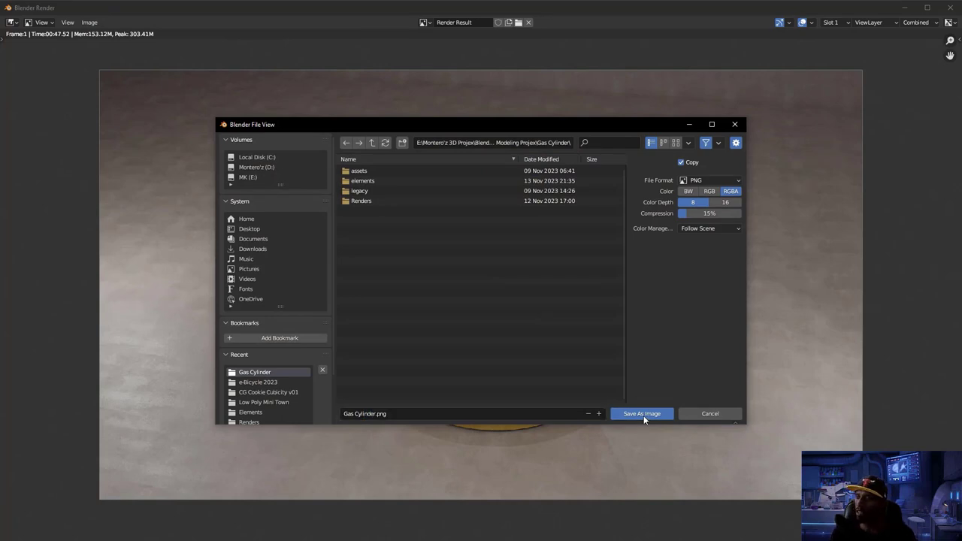
click(643, 415)
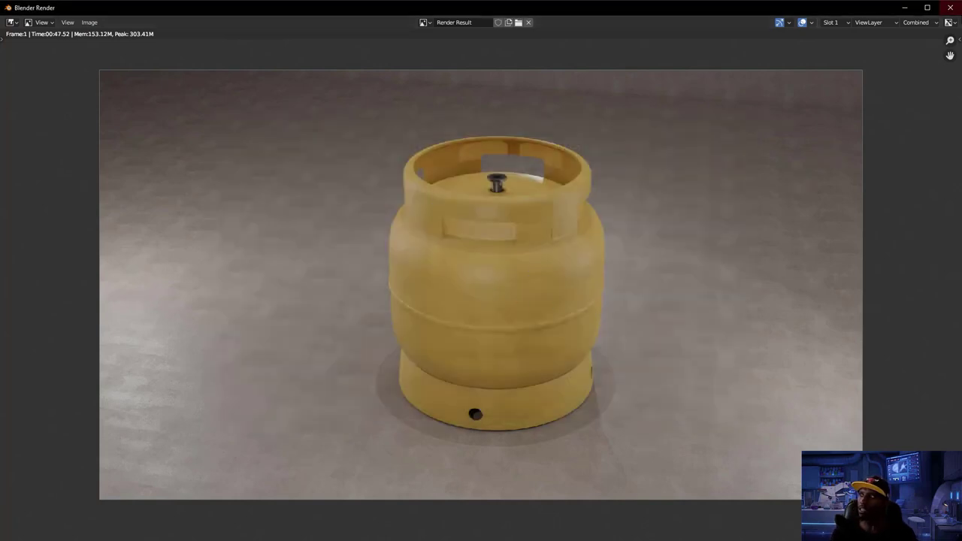
key(Escape)
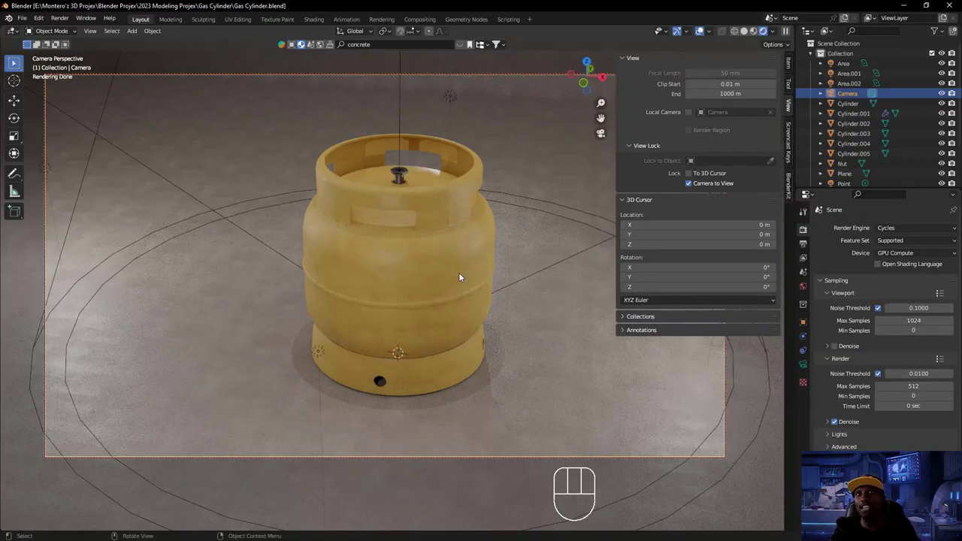